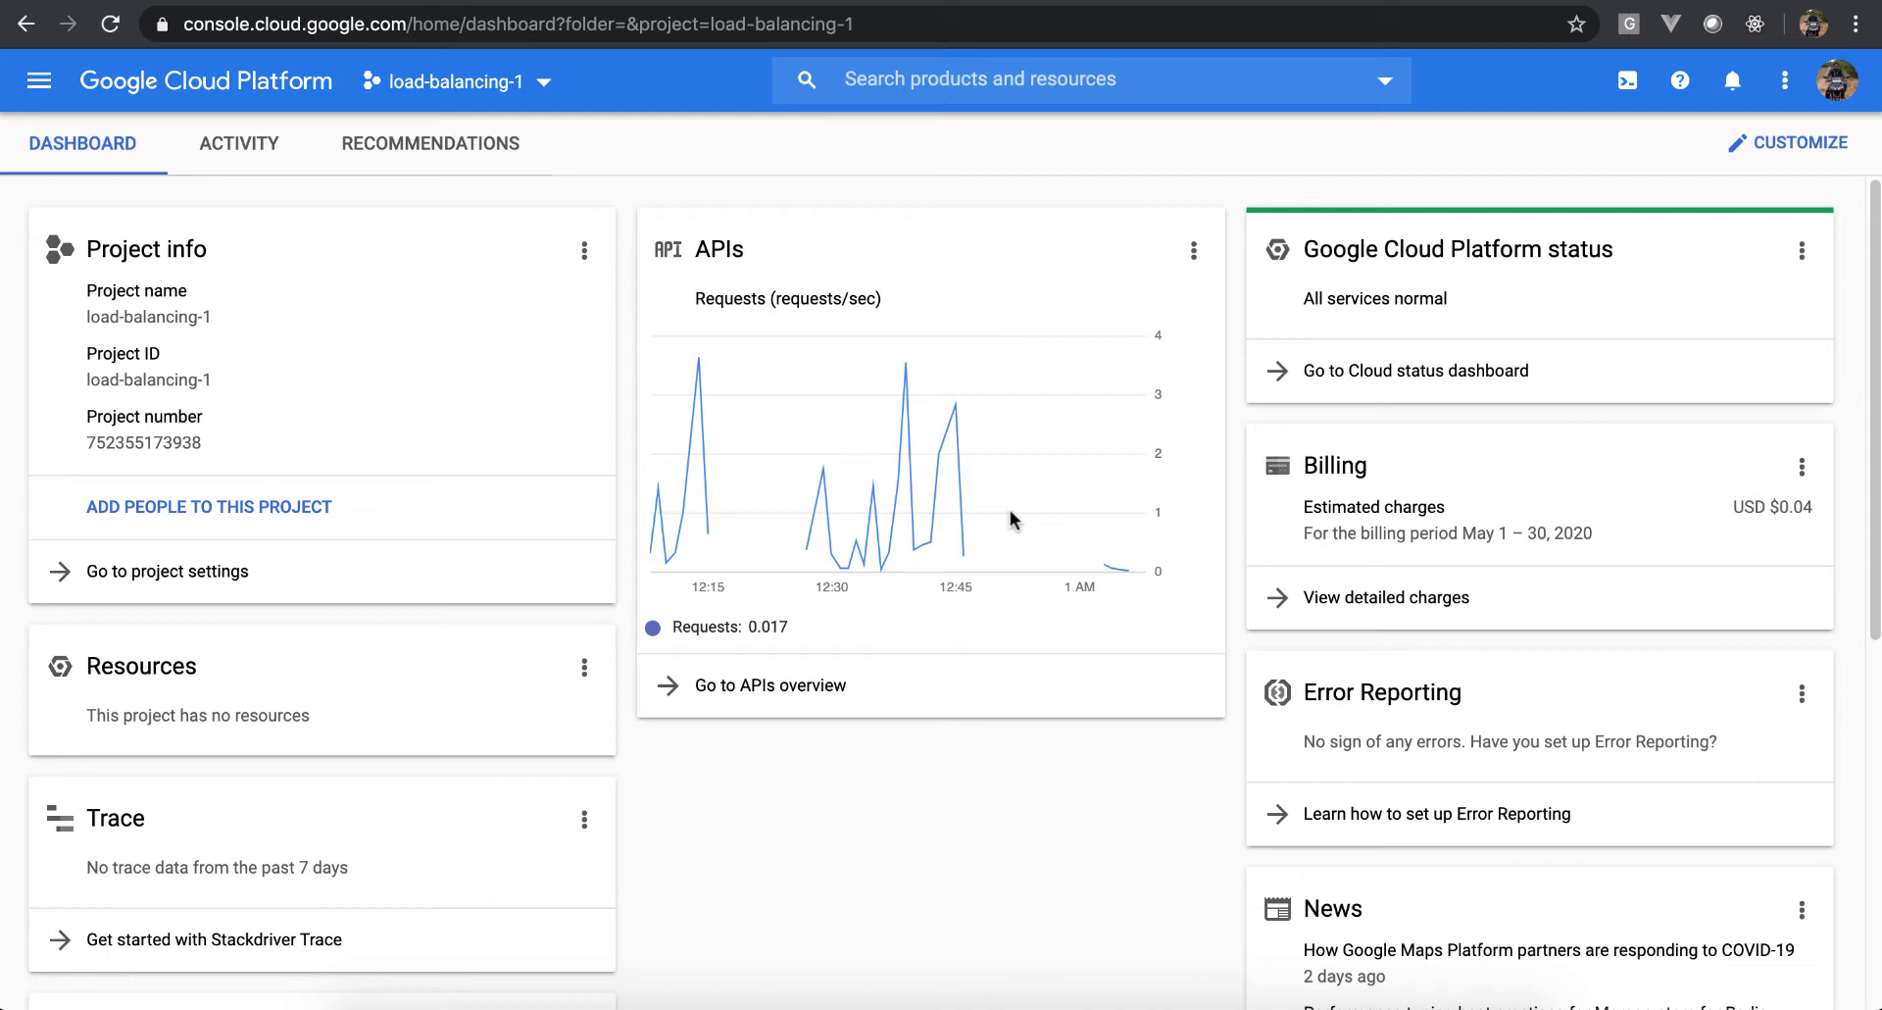
Open the sample-app-repo-1 repository in Source Repositories and view the files at its root
click(1392, 5)
click(41, 85)
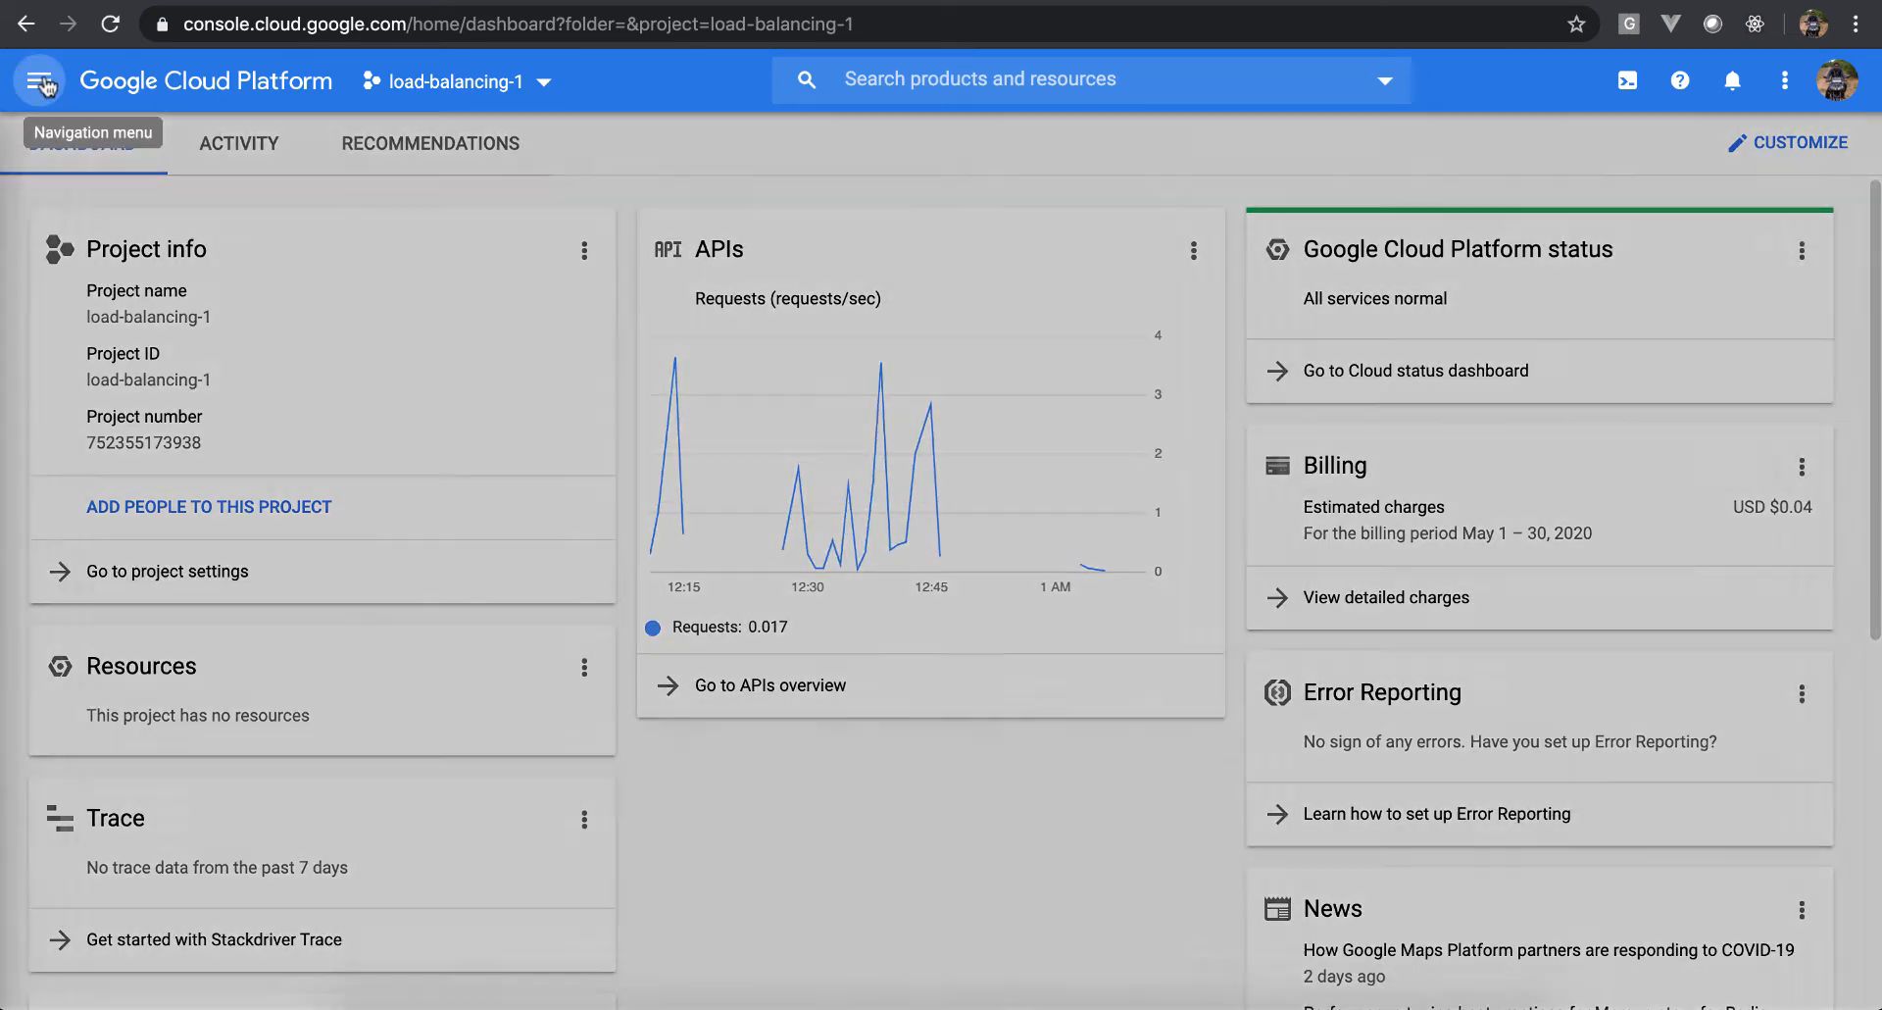
scroll(193, 505, down, 5)
scroll(193, 505, down, 10)
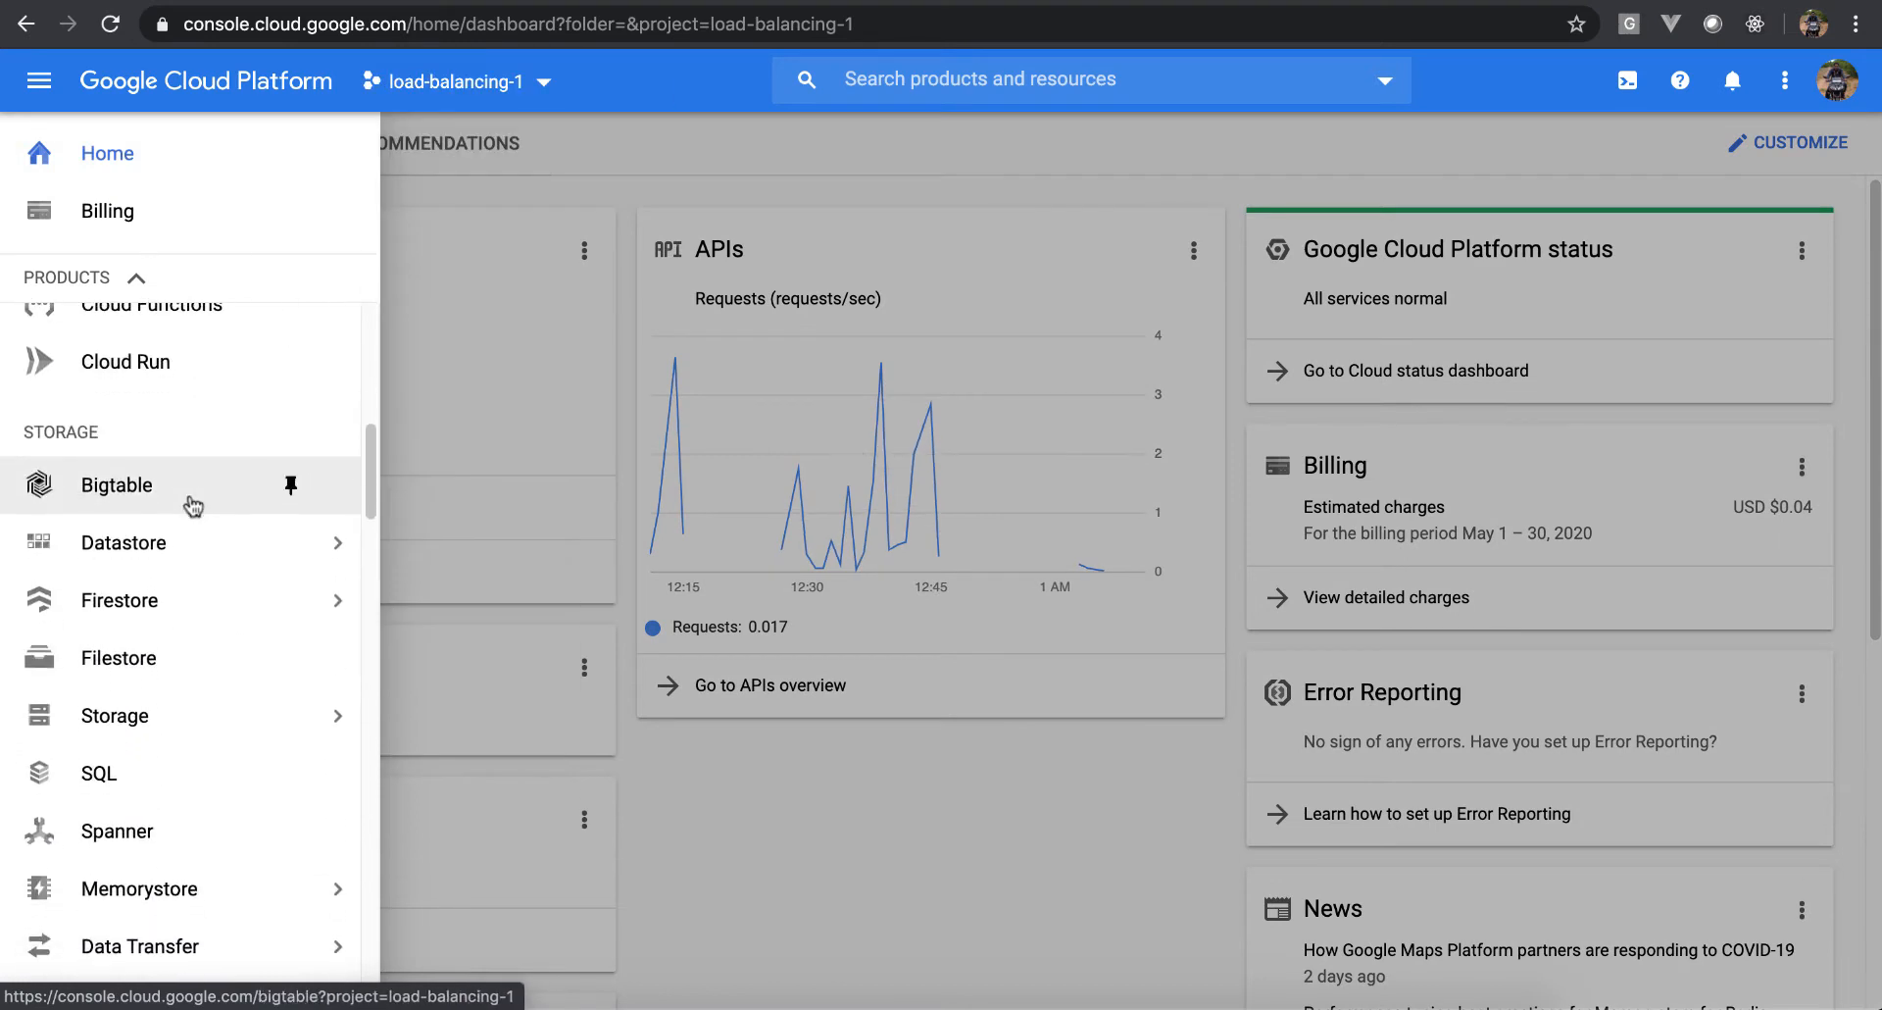
scroll(193, 505, down, 7)
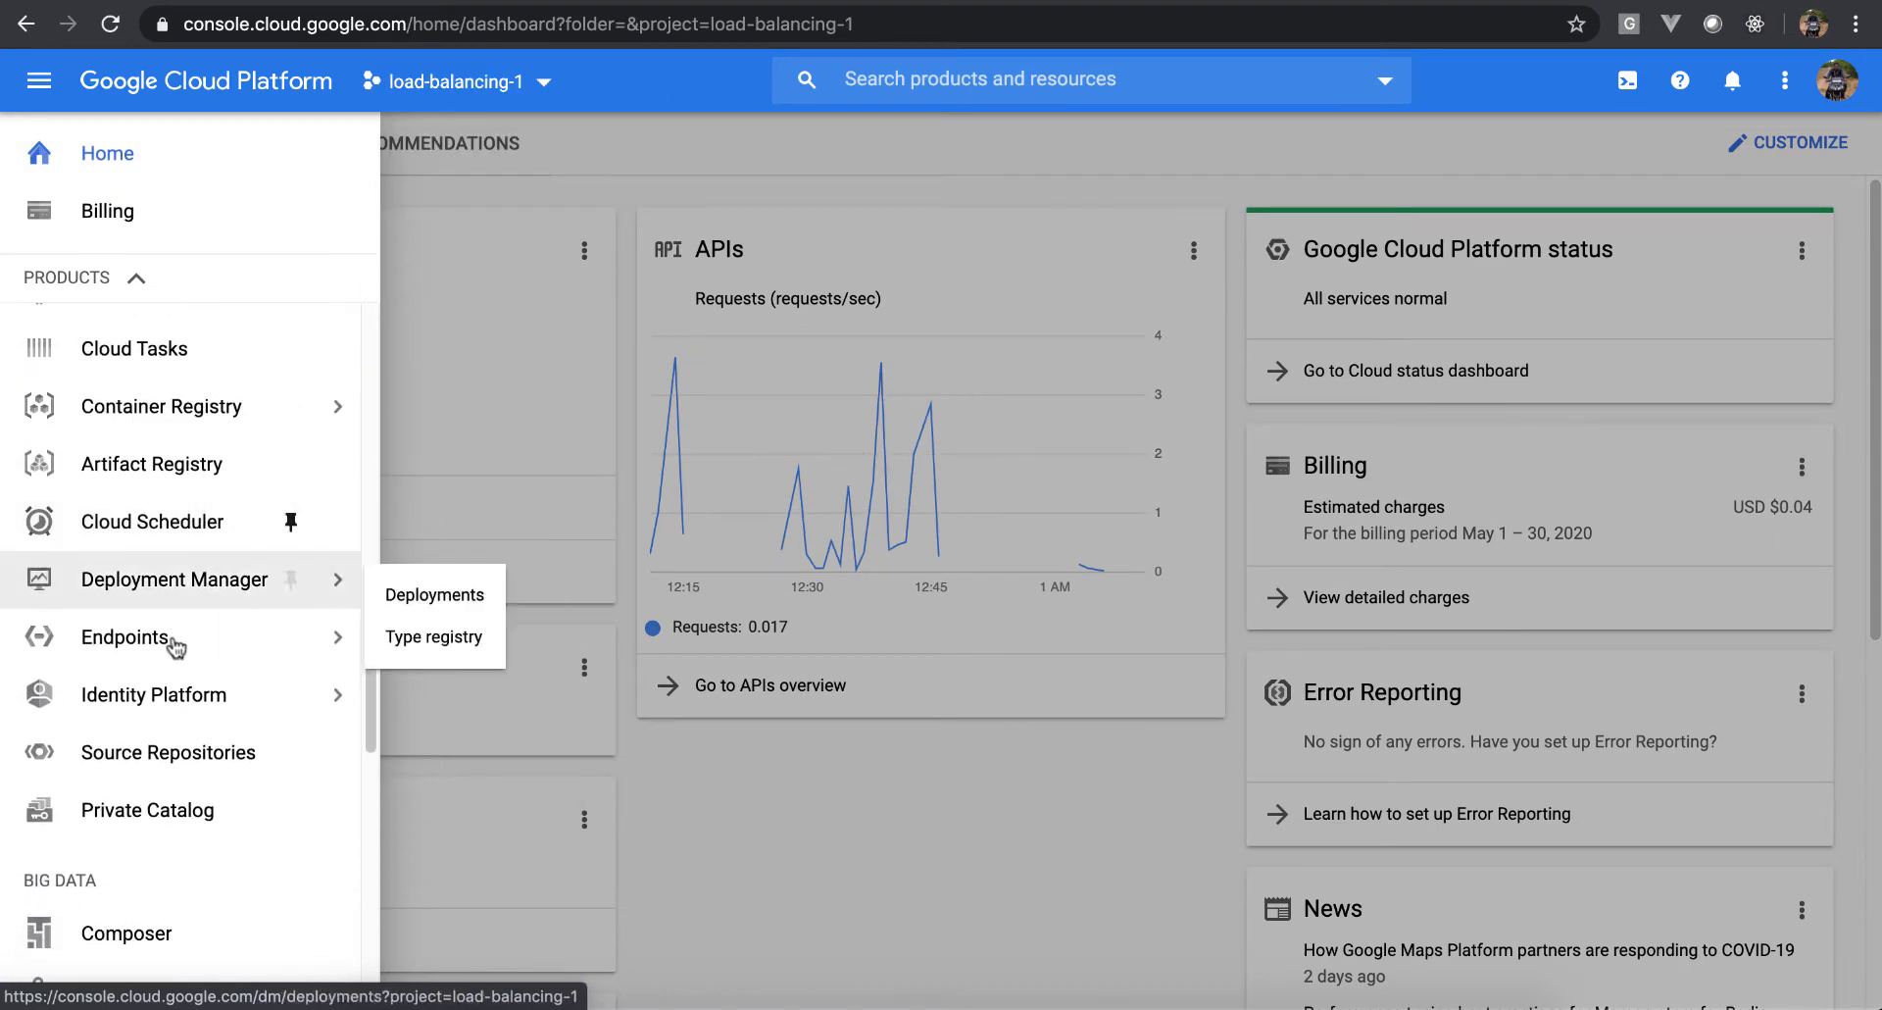
click(162, 765)
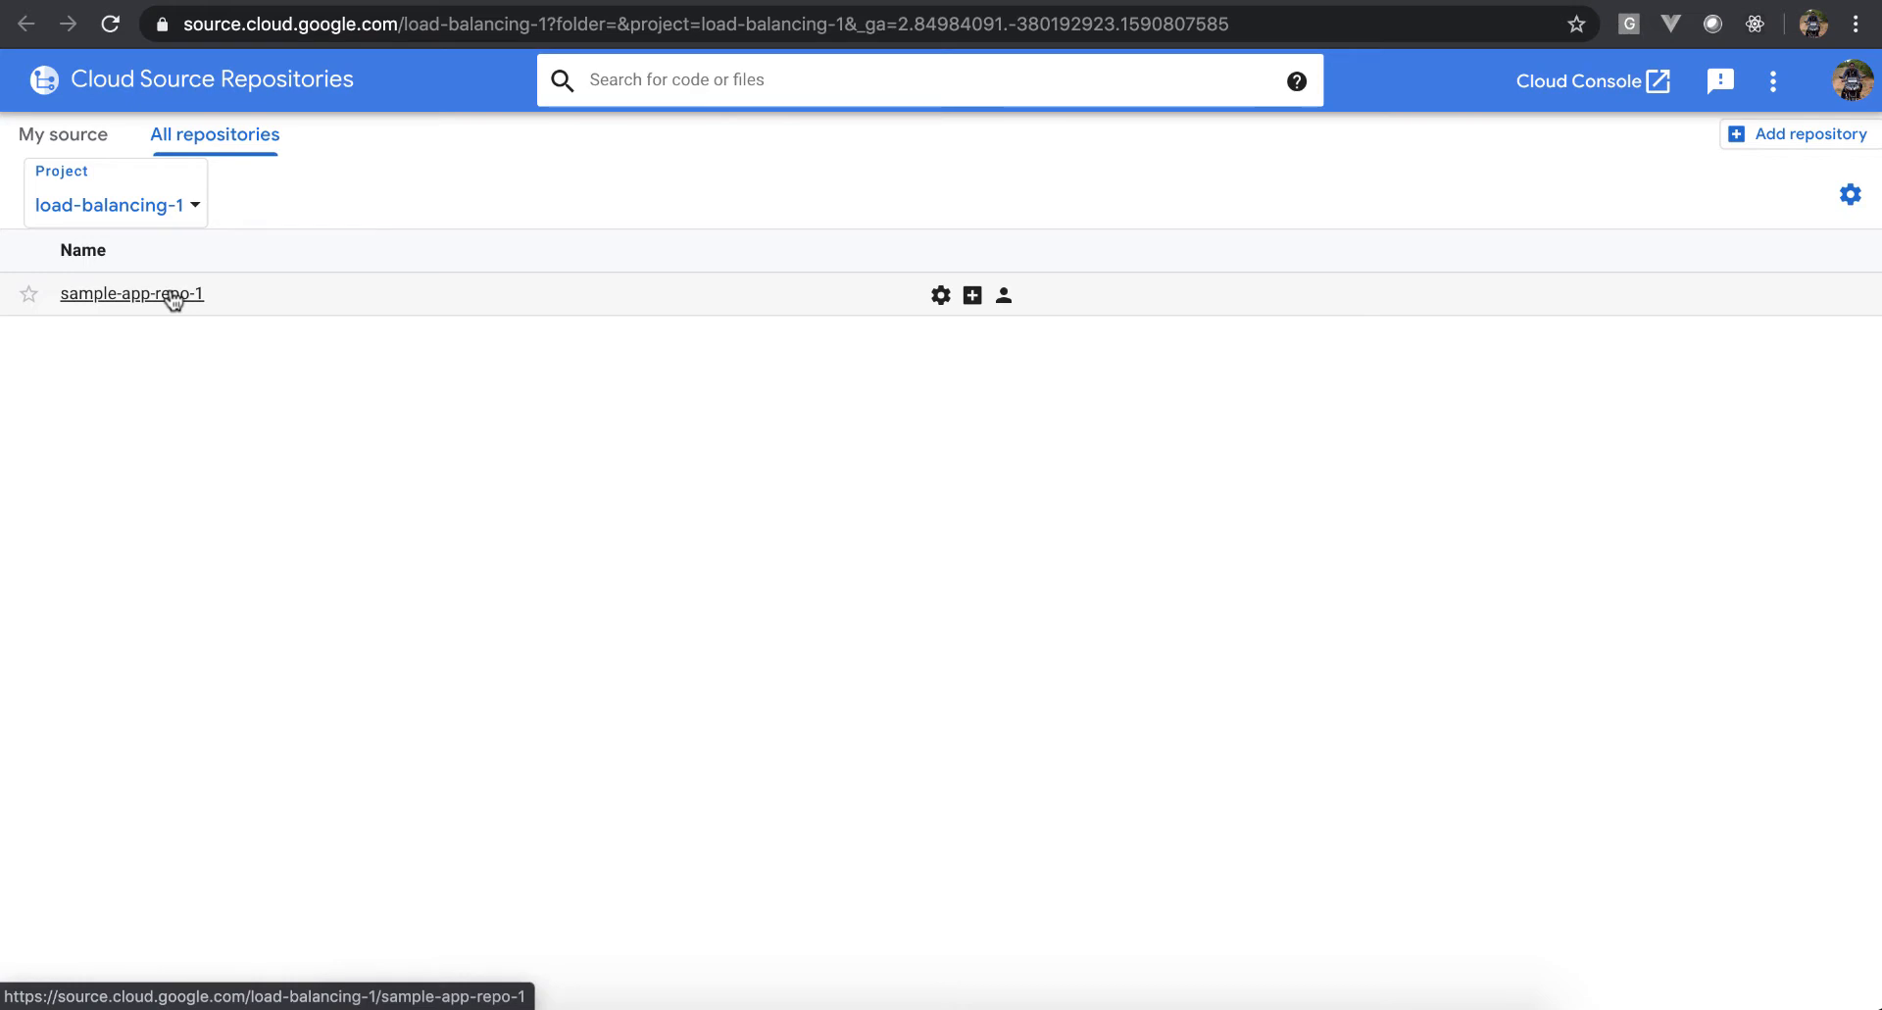
click(171, 295)
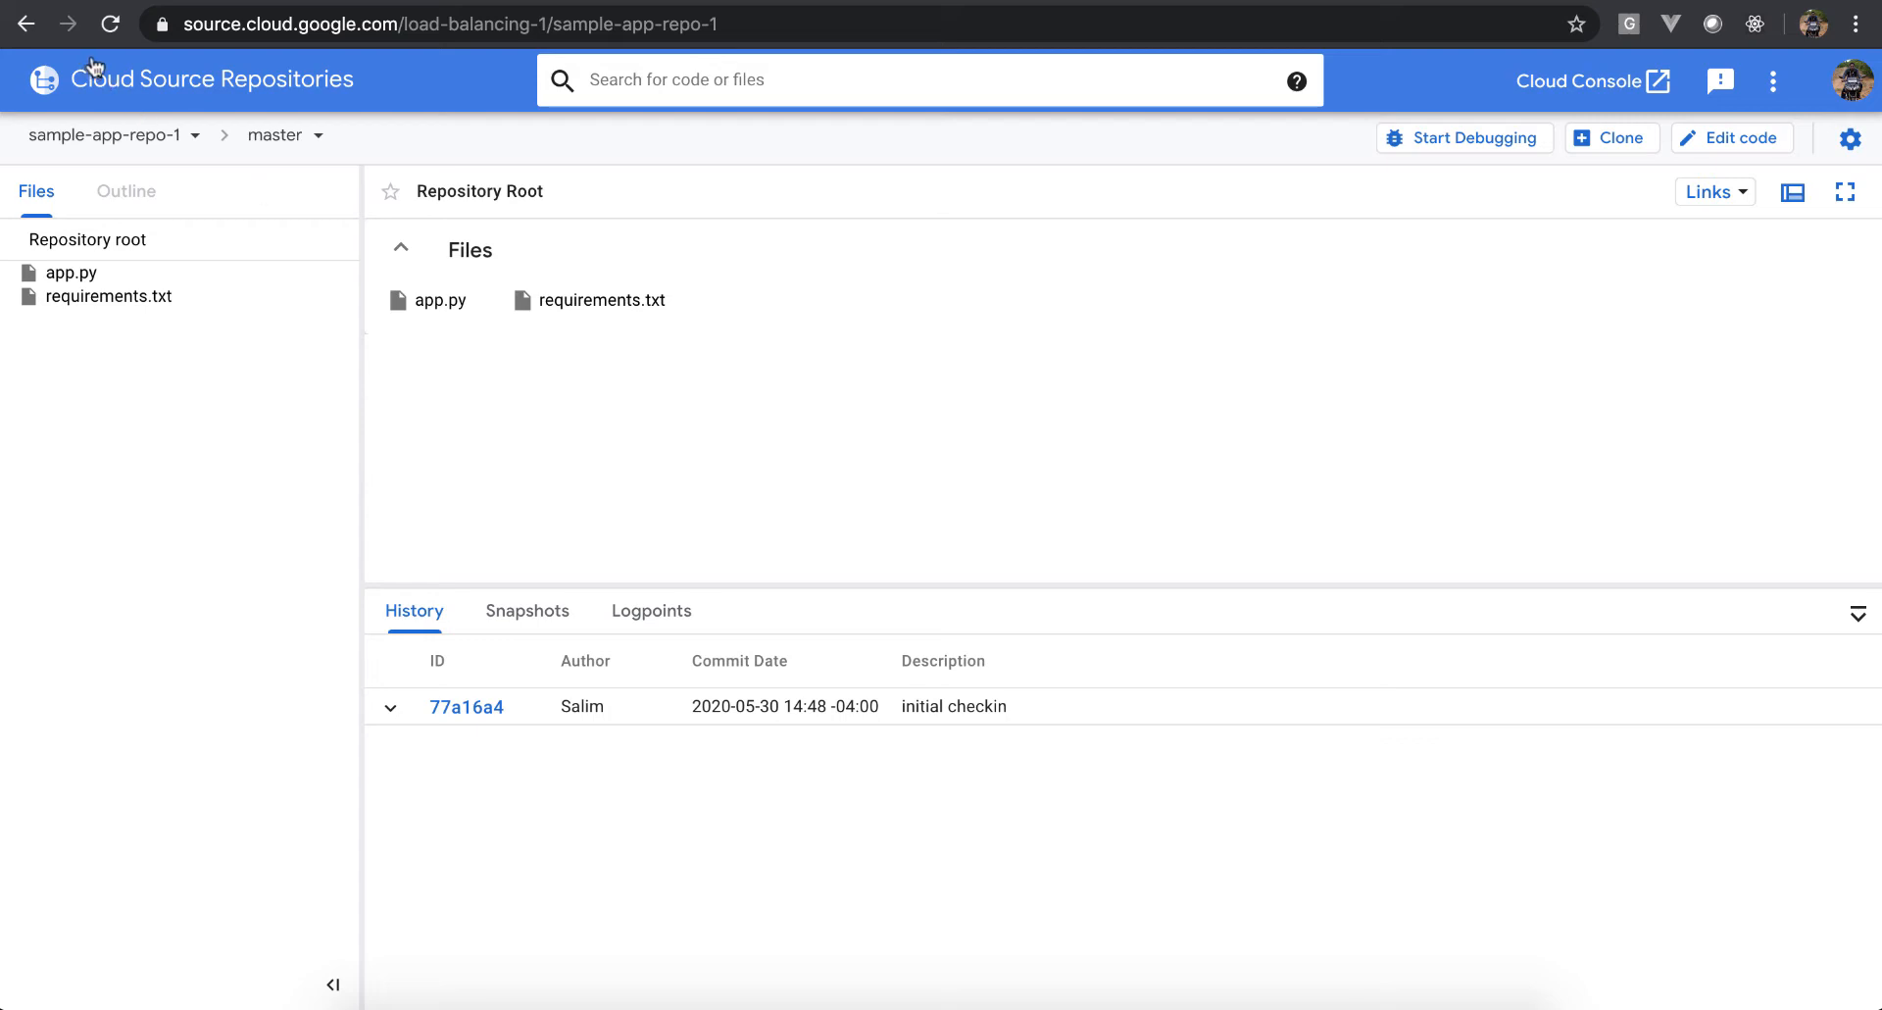
Return to the cloud console and inspect the project-wide SSH key and its username in the Compute Engine metadata
click(28, 24)
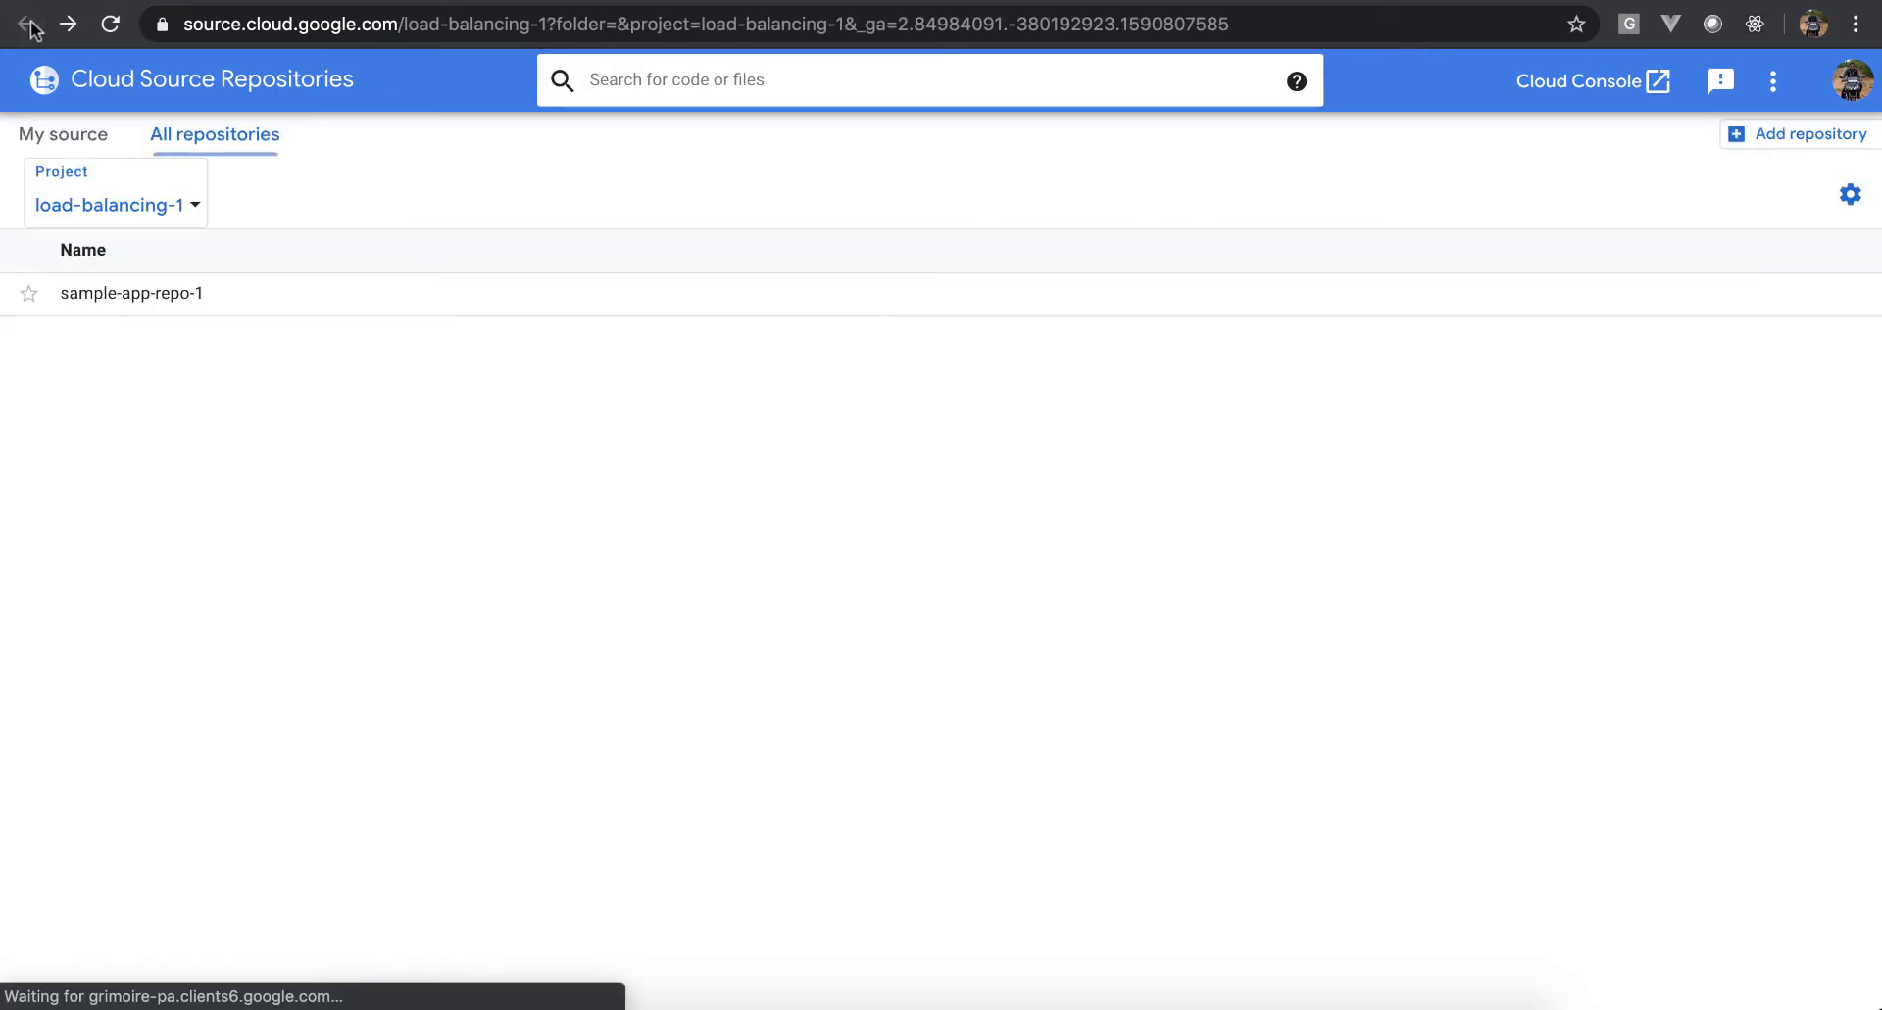
click(27, 24)
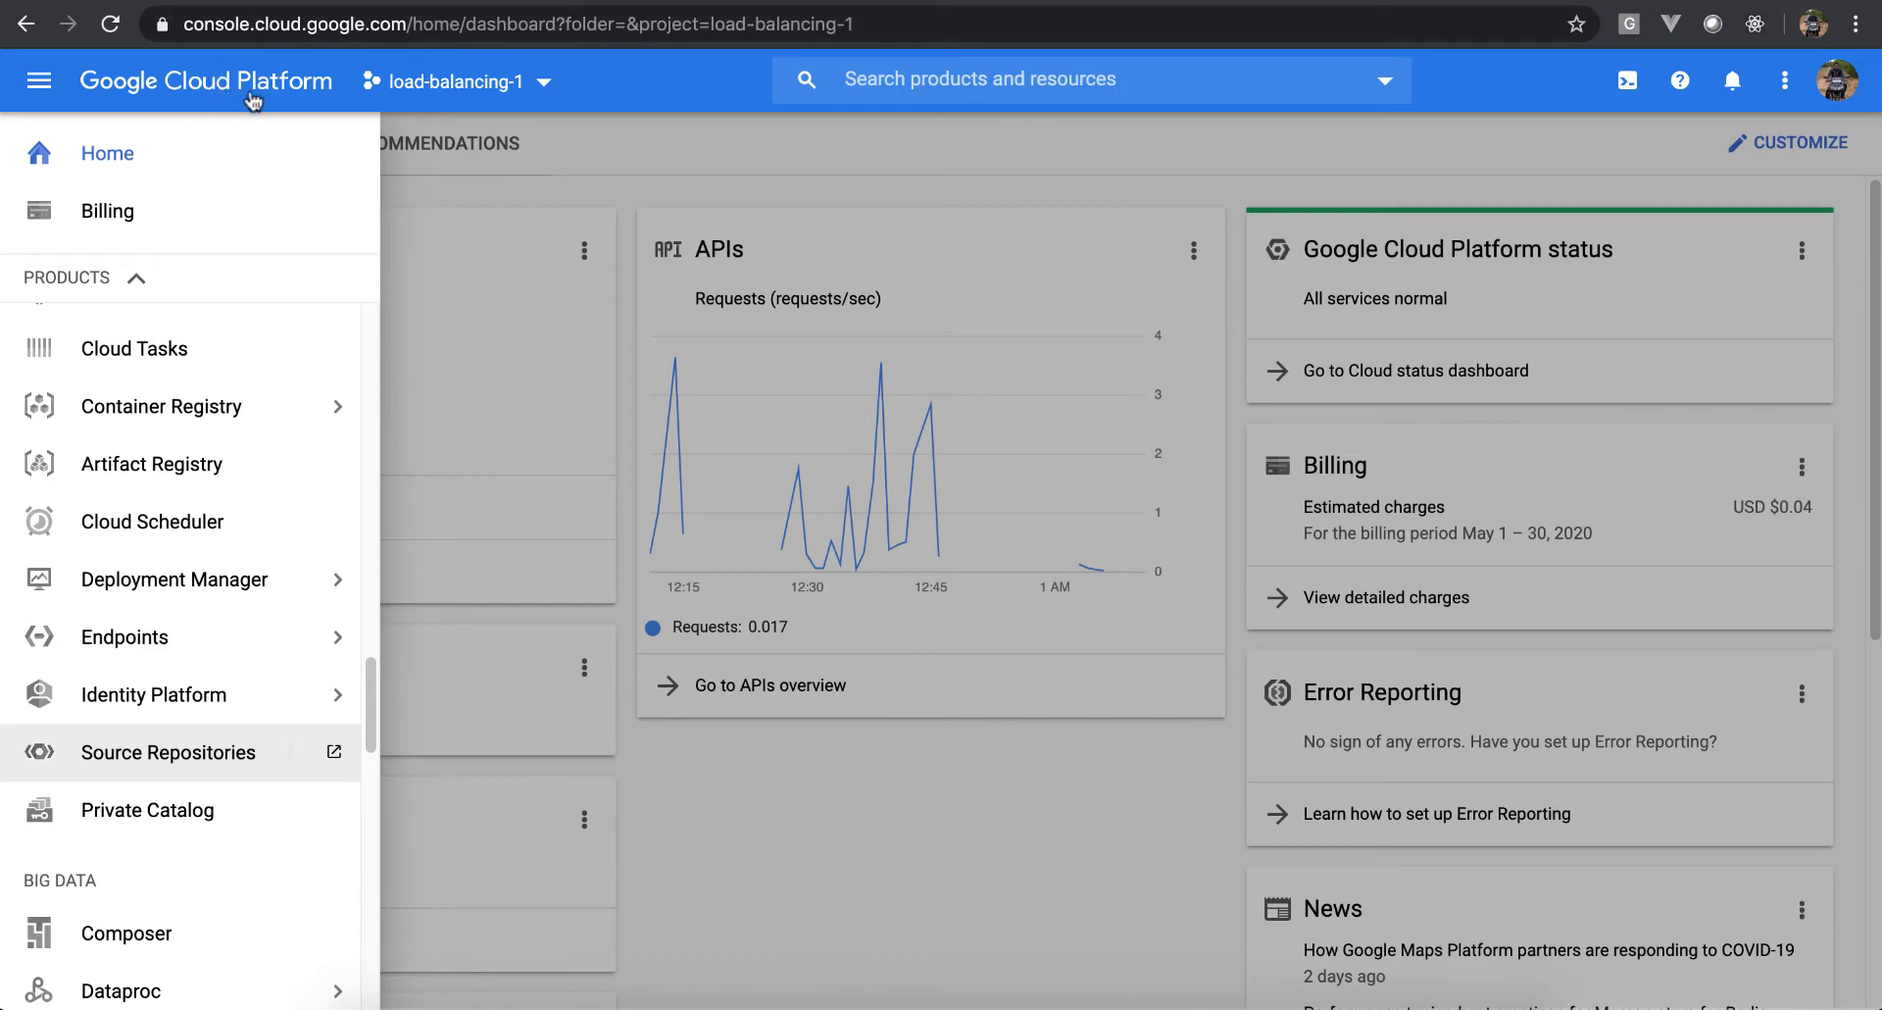
scroll(179, 343, up, 1)
scroll(175, 370, up, 15)
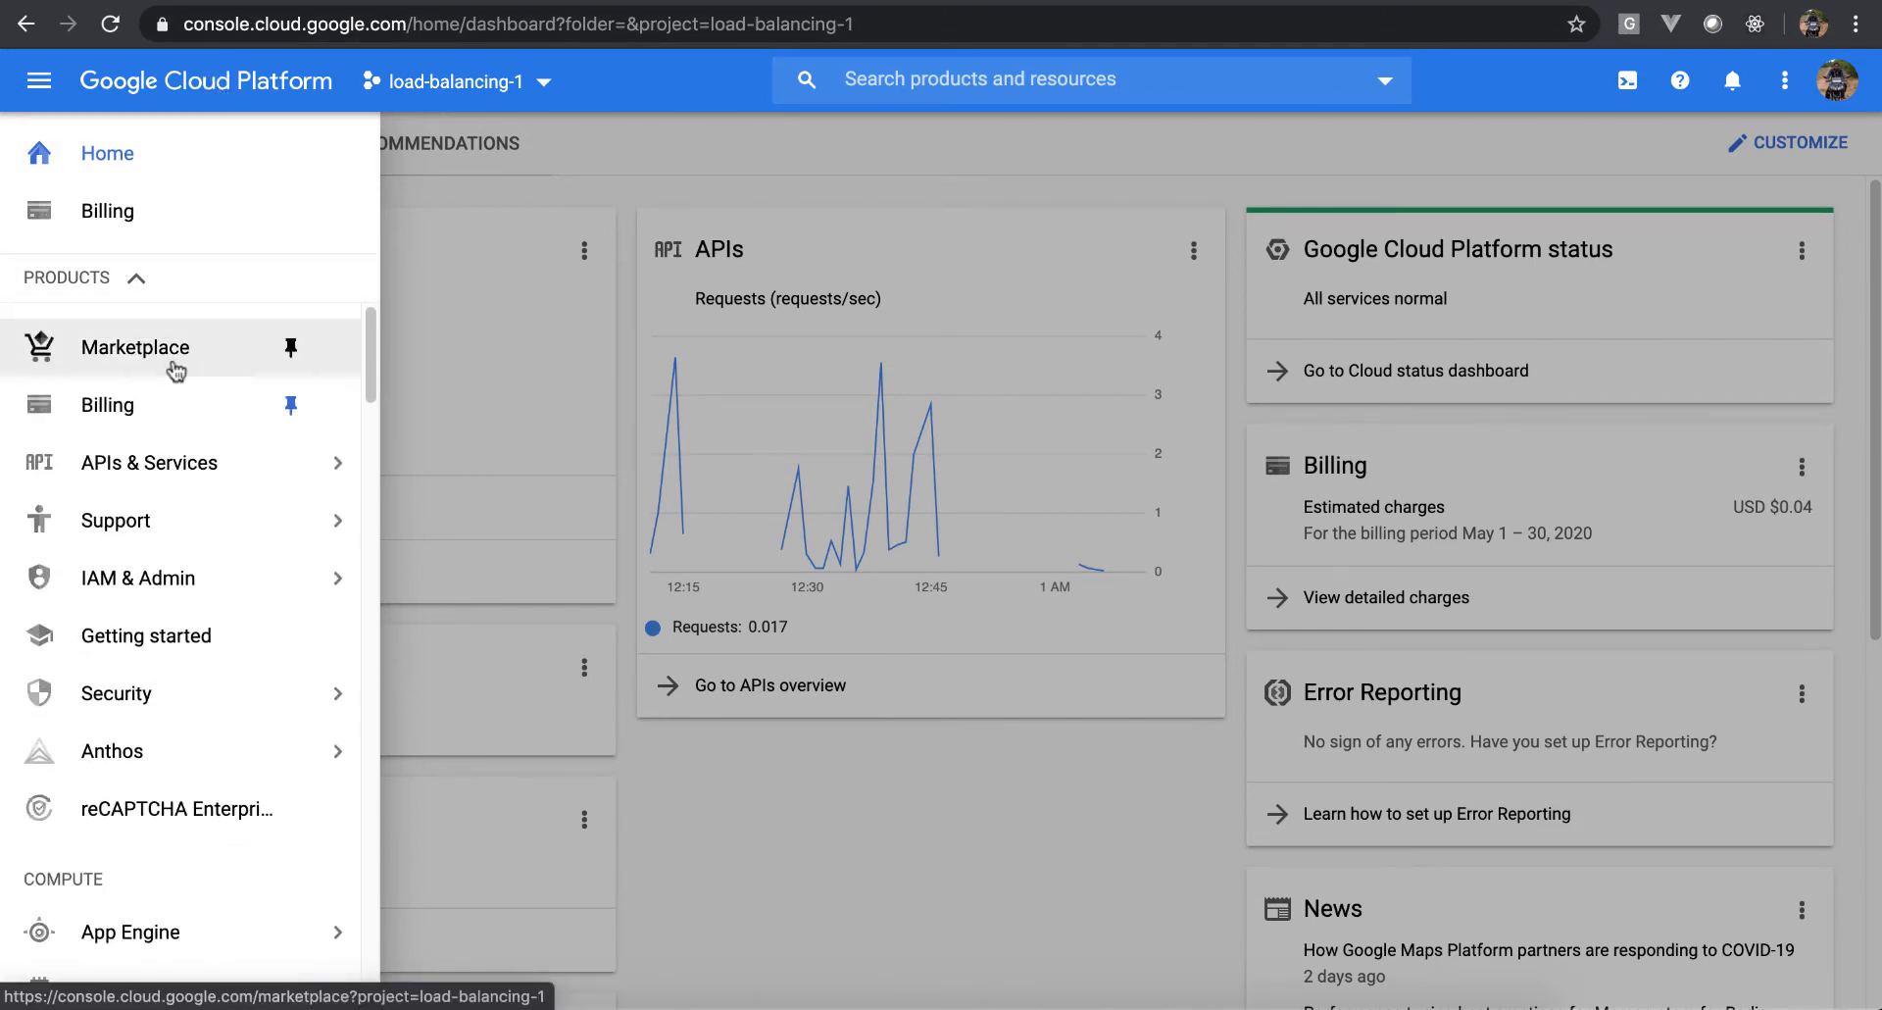
scroll(174, 370, down, 5)
scroll(176, 371, down, 1)
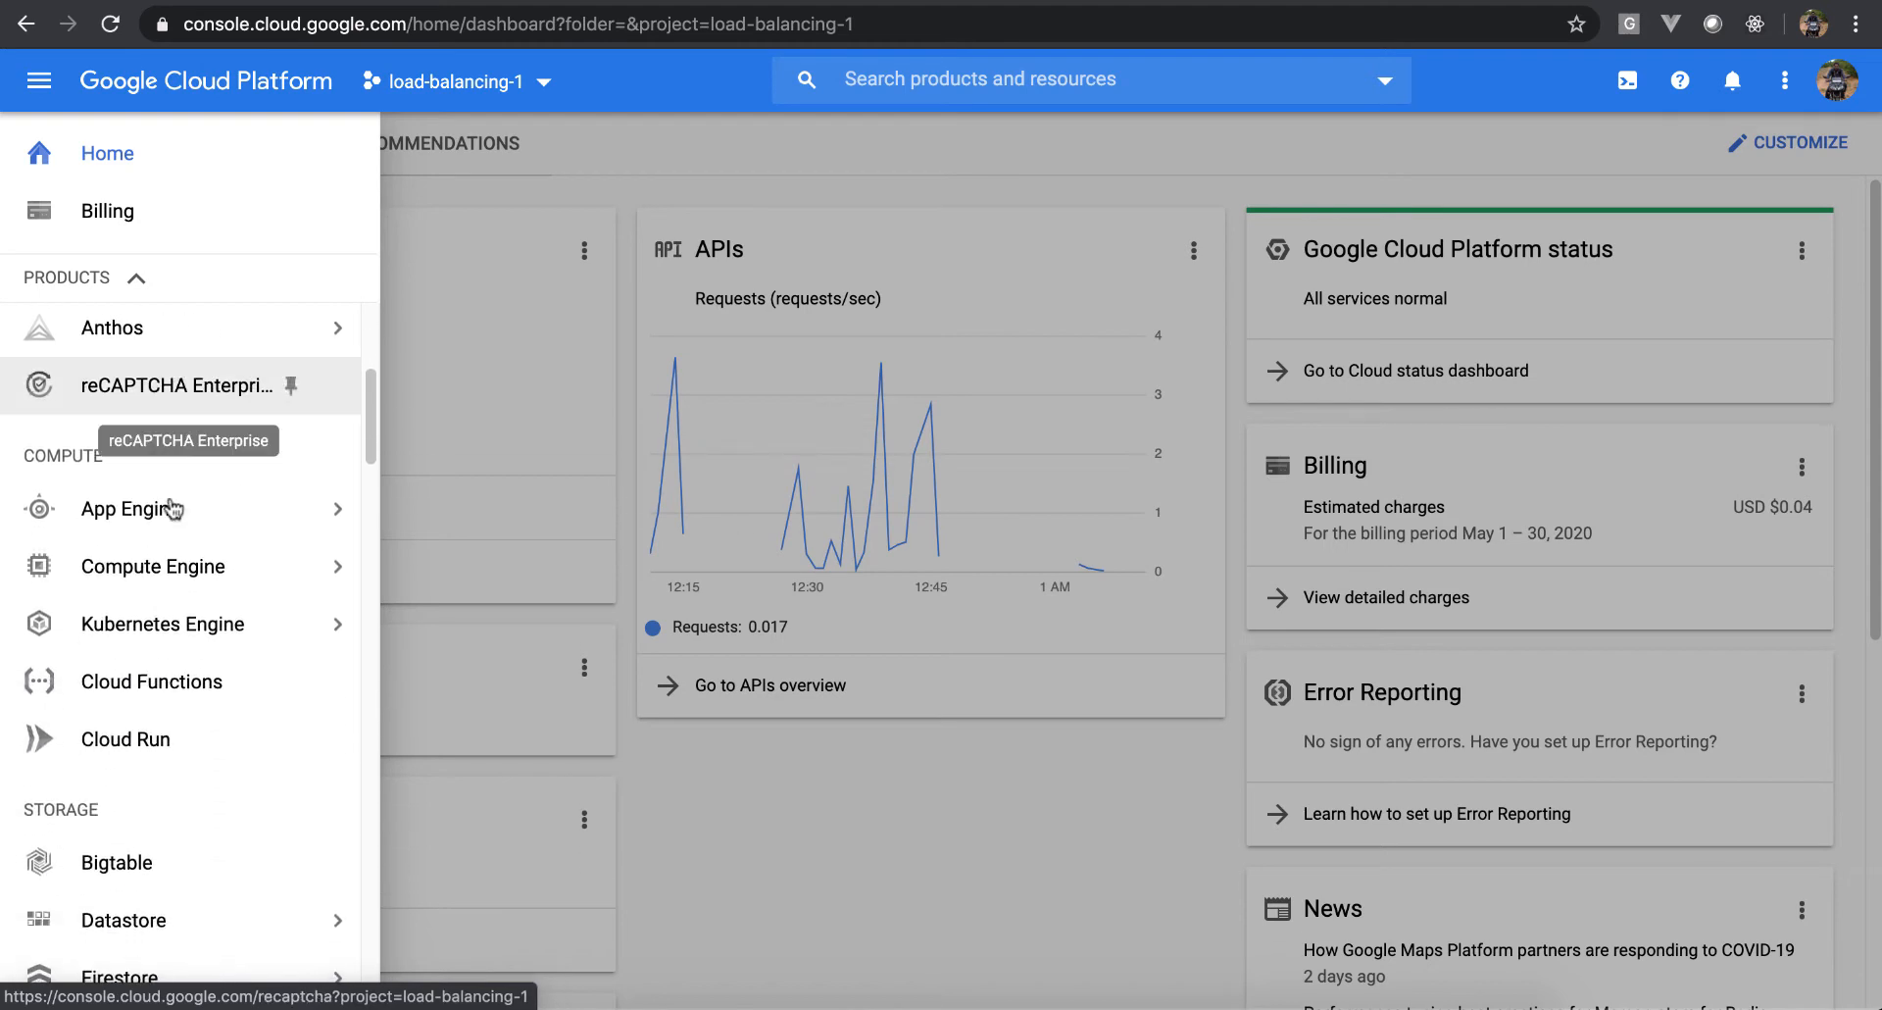
click(211, 676)
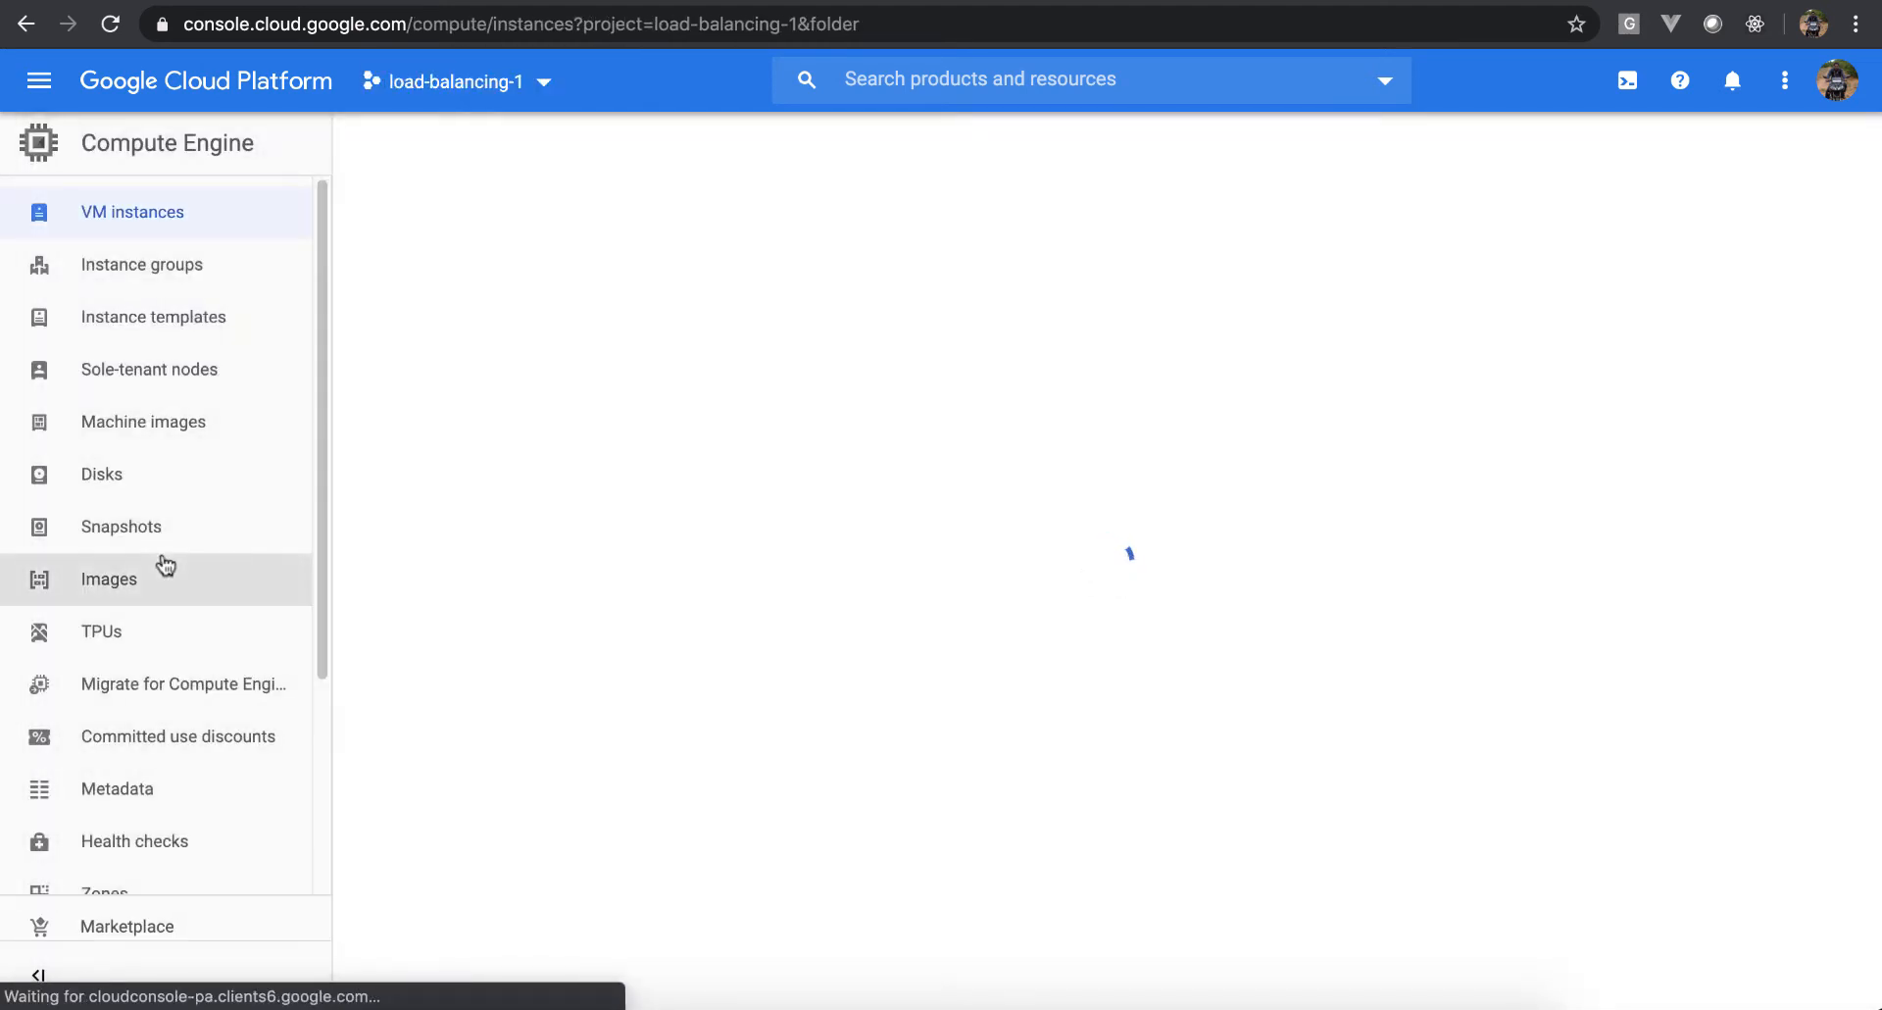
click(155, 790)
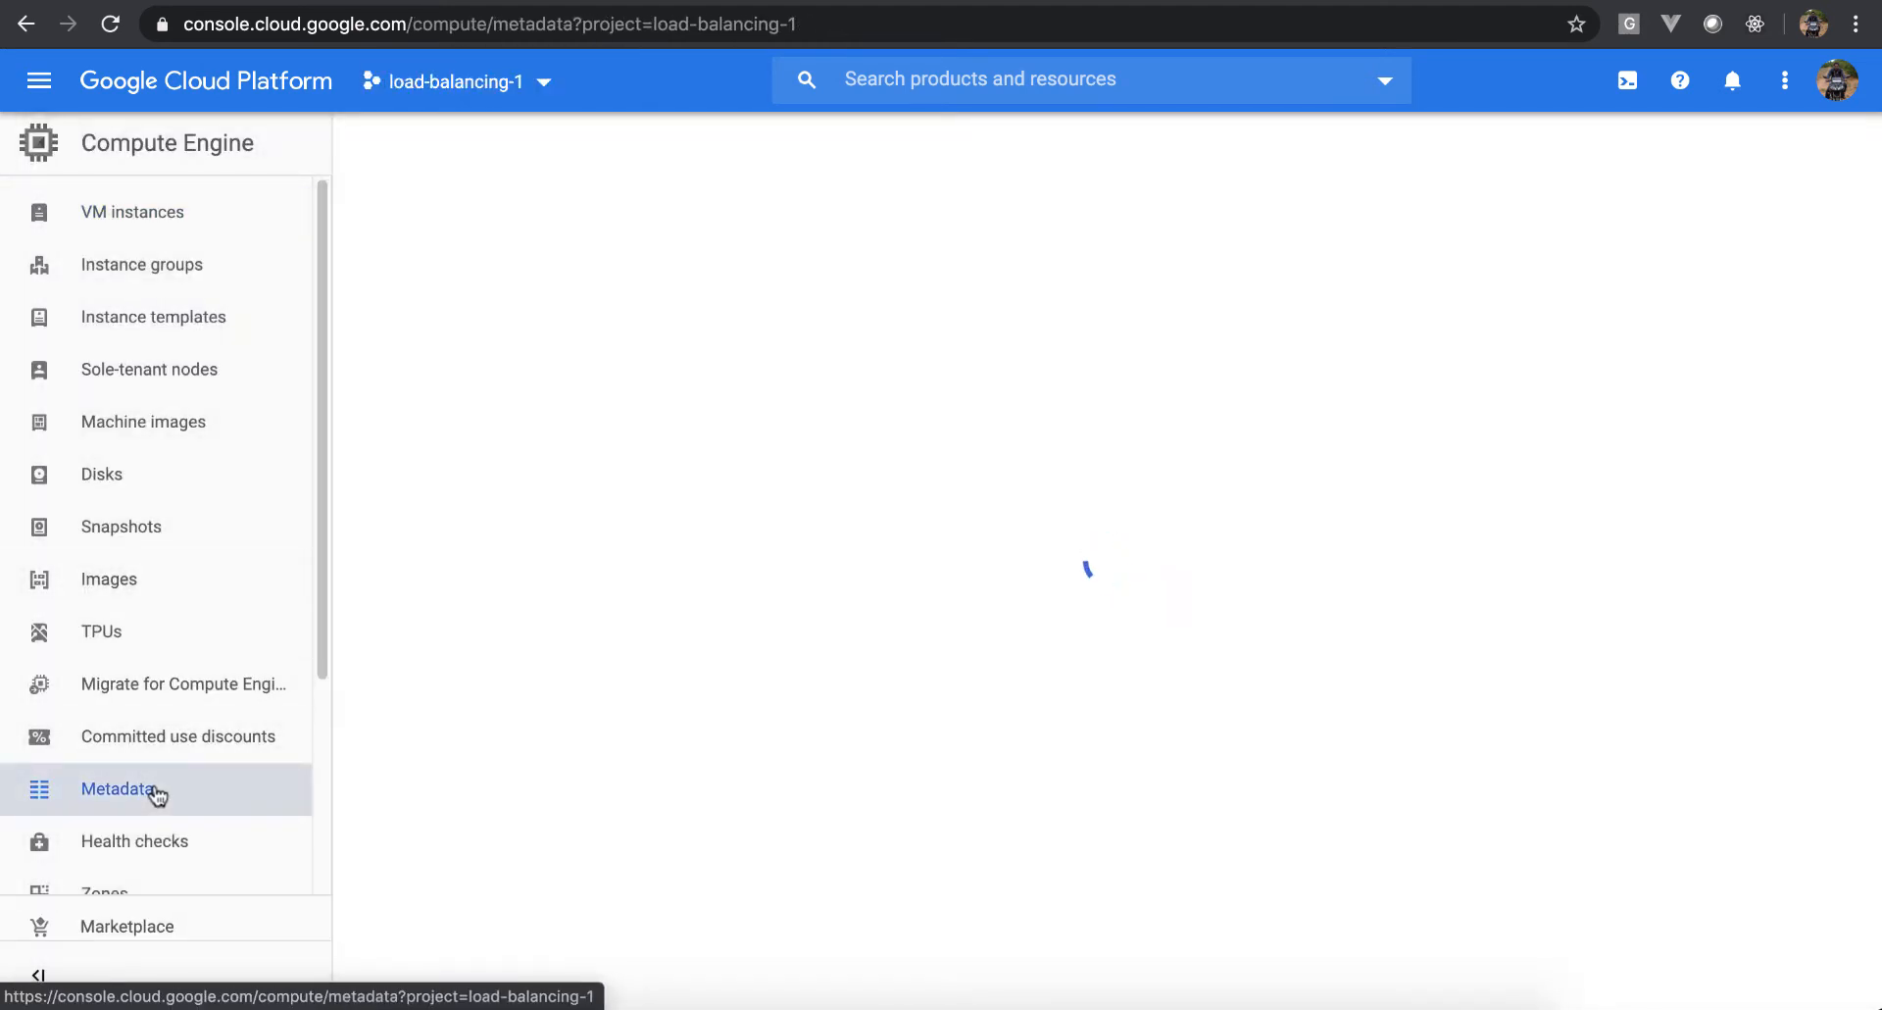
click(504, 221)
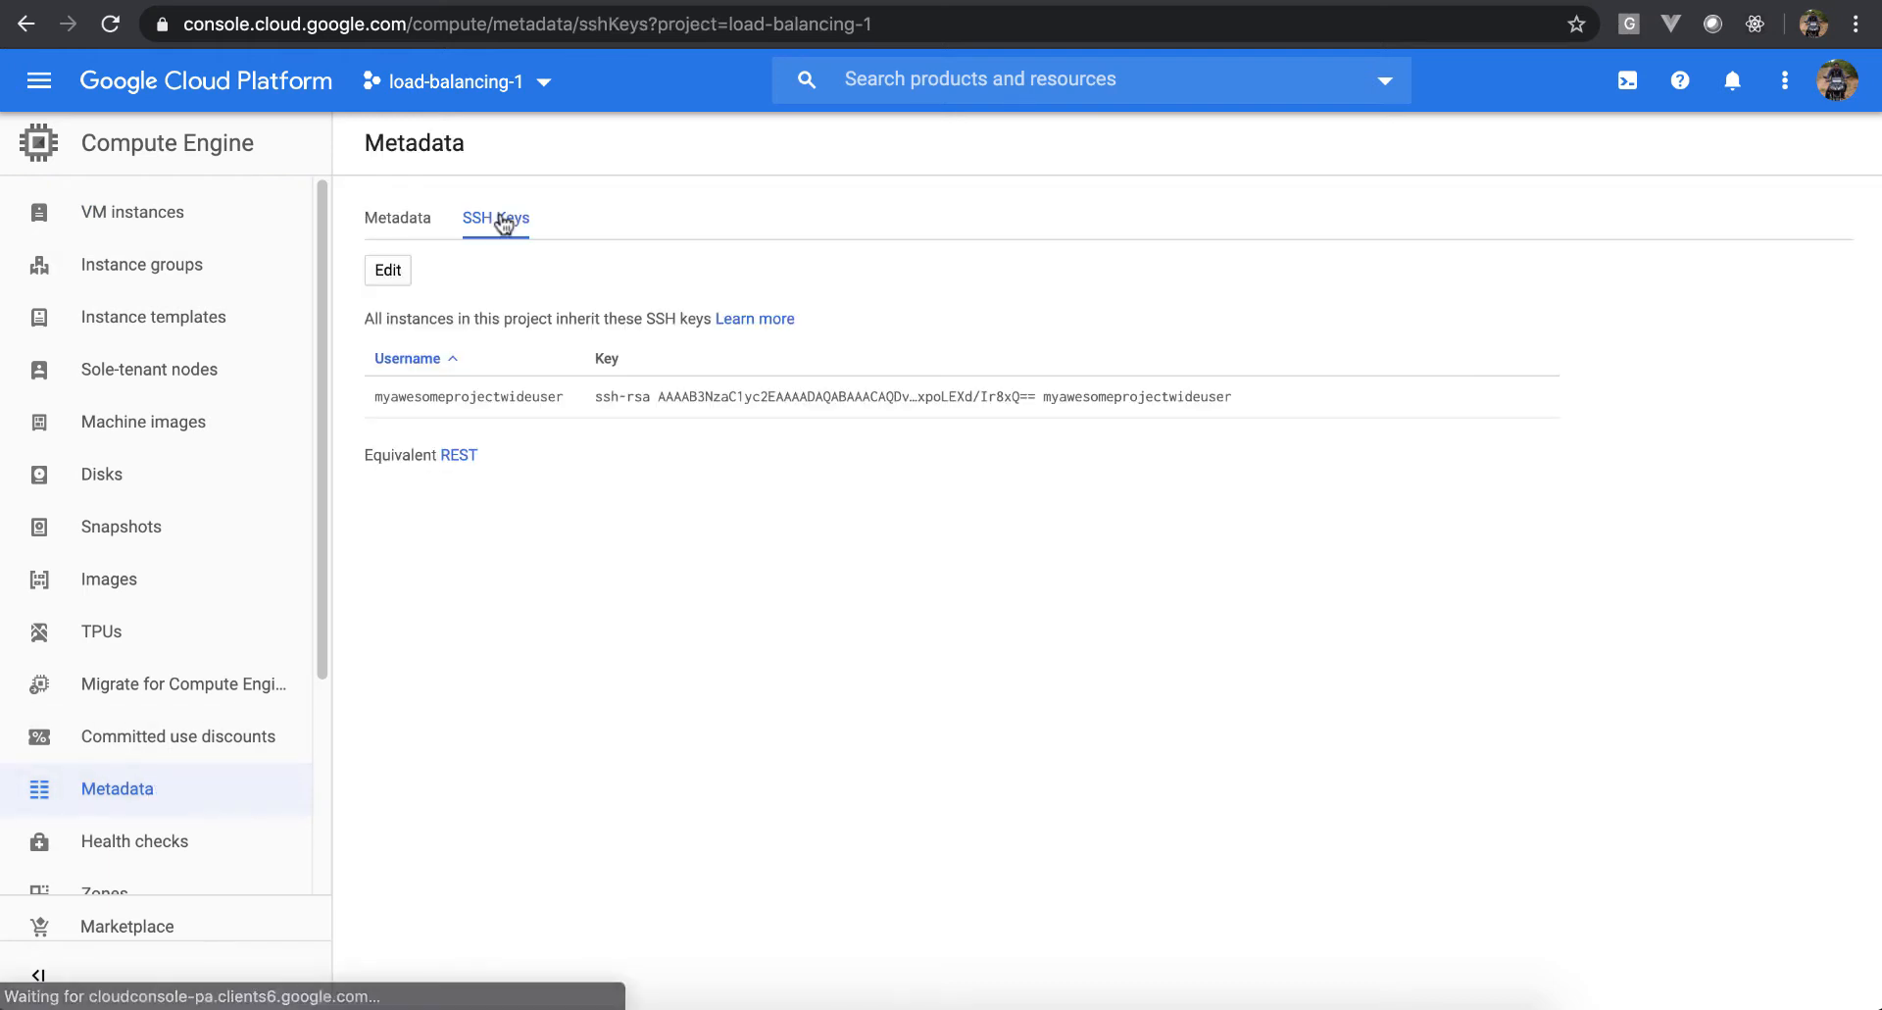
double_click(528, 394)
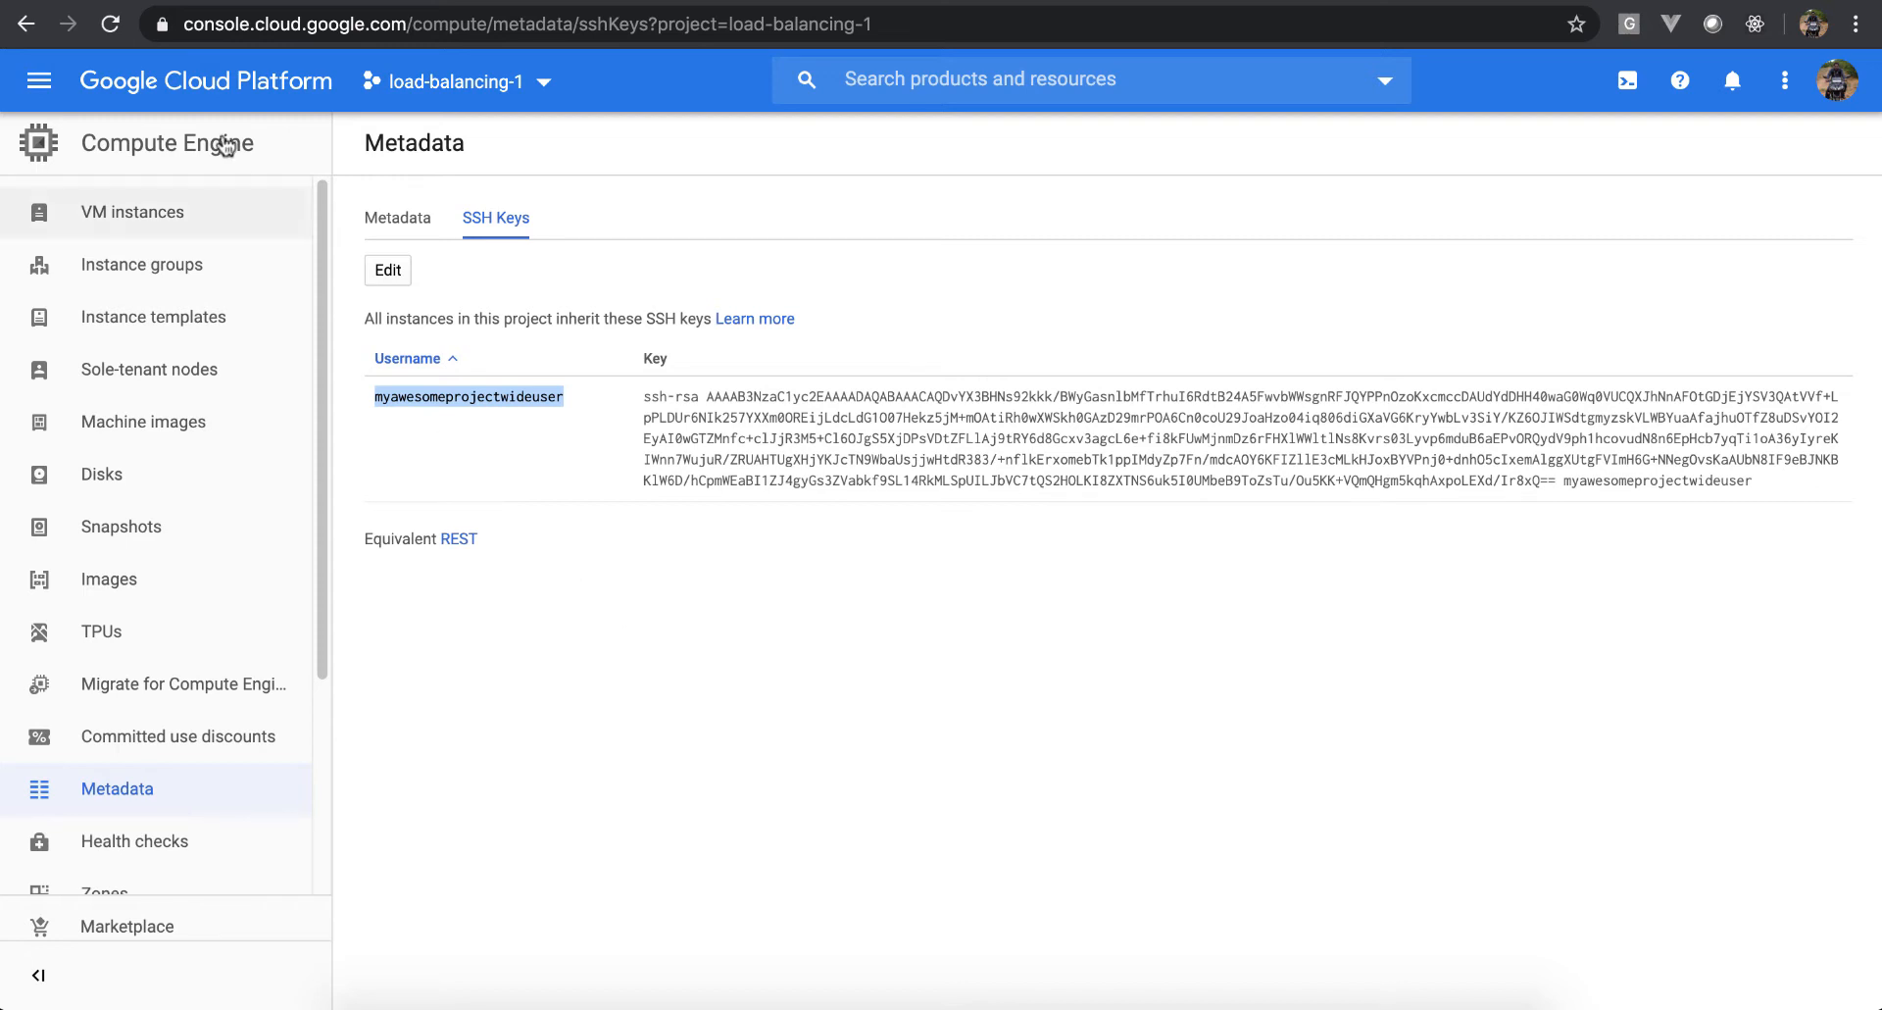
Go back to the project dashboard and open the instance templates page of Compute Engine
click(196, 86)
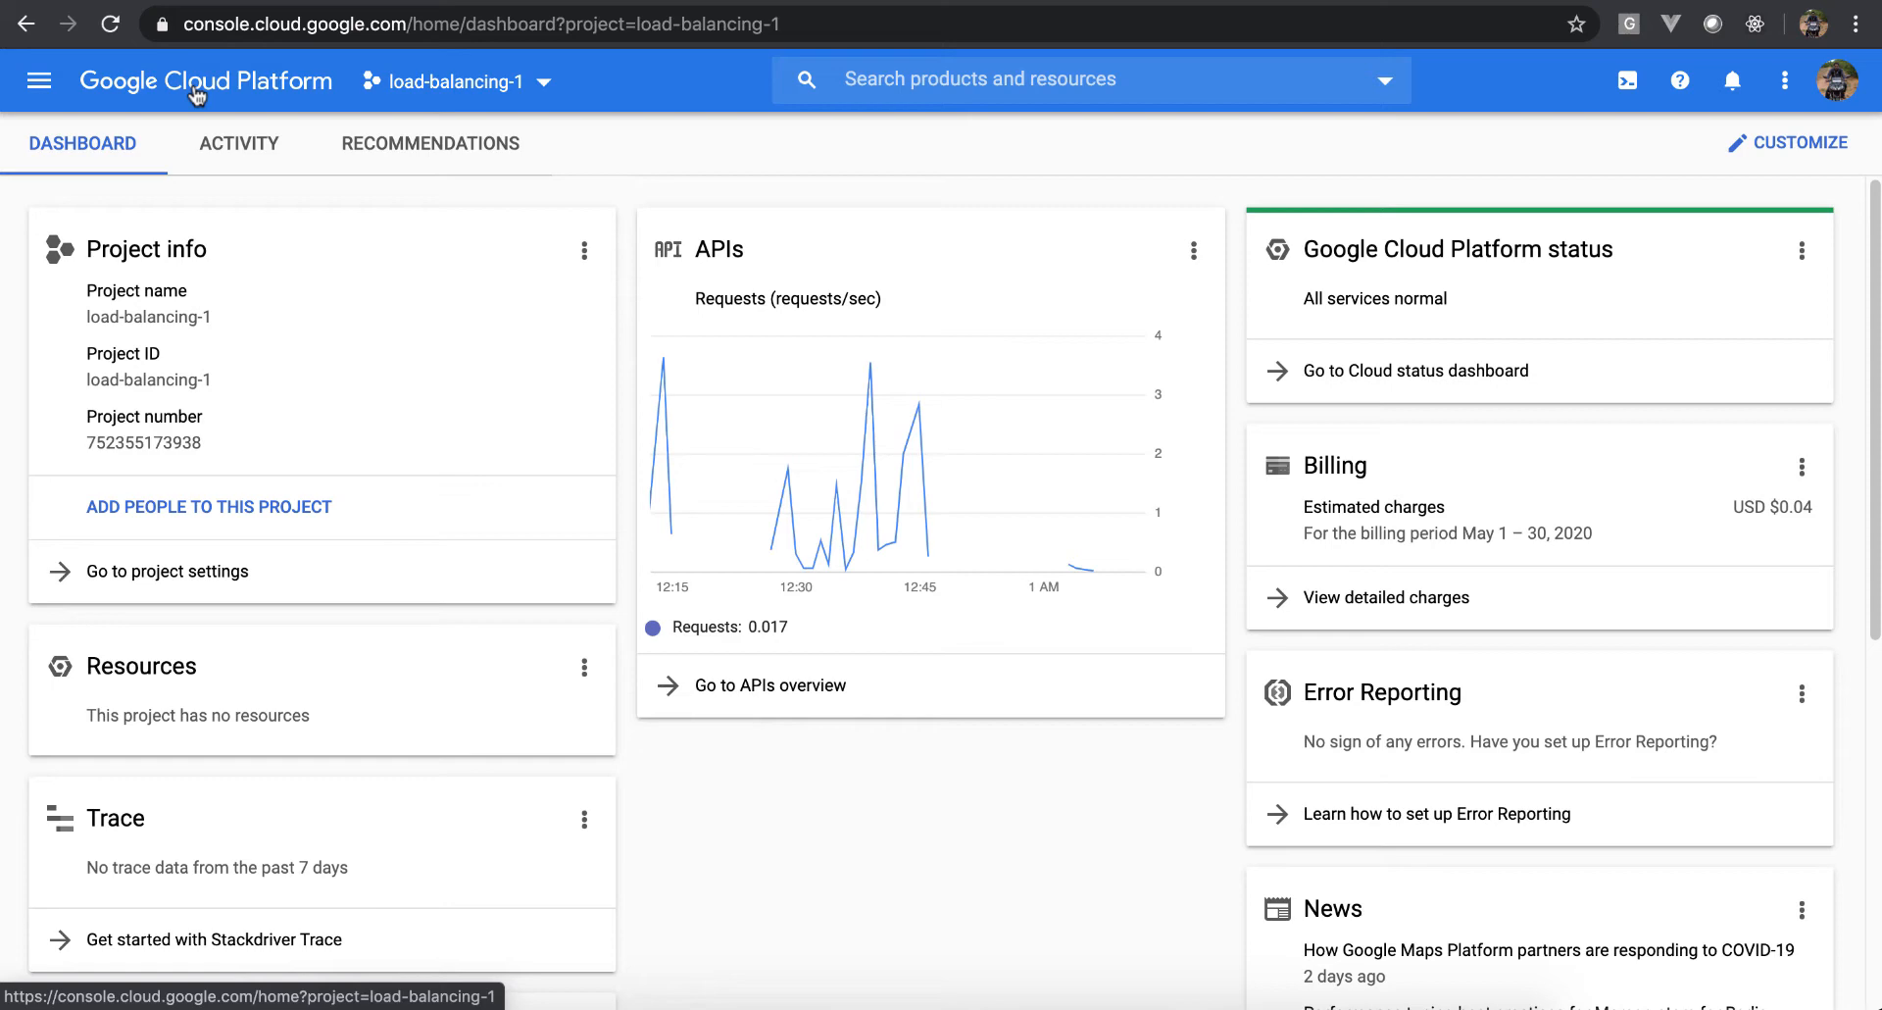
click(37, 84)
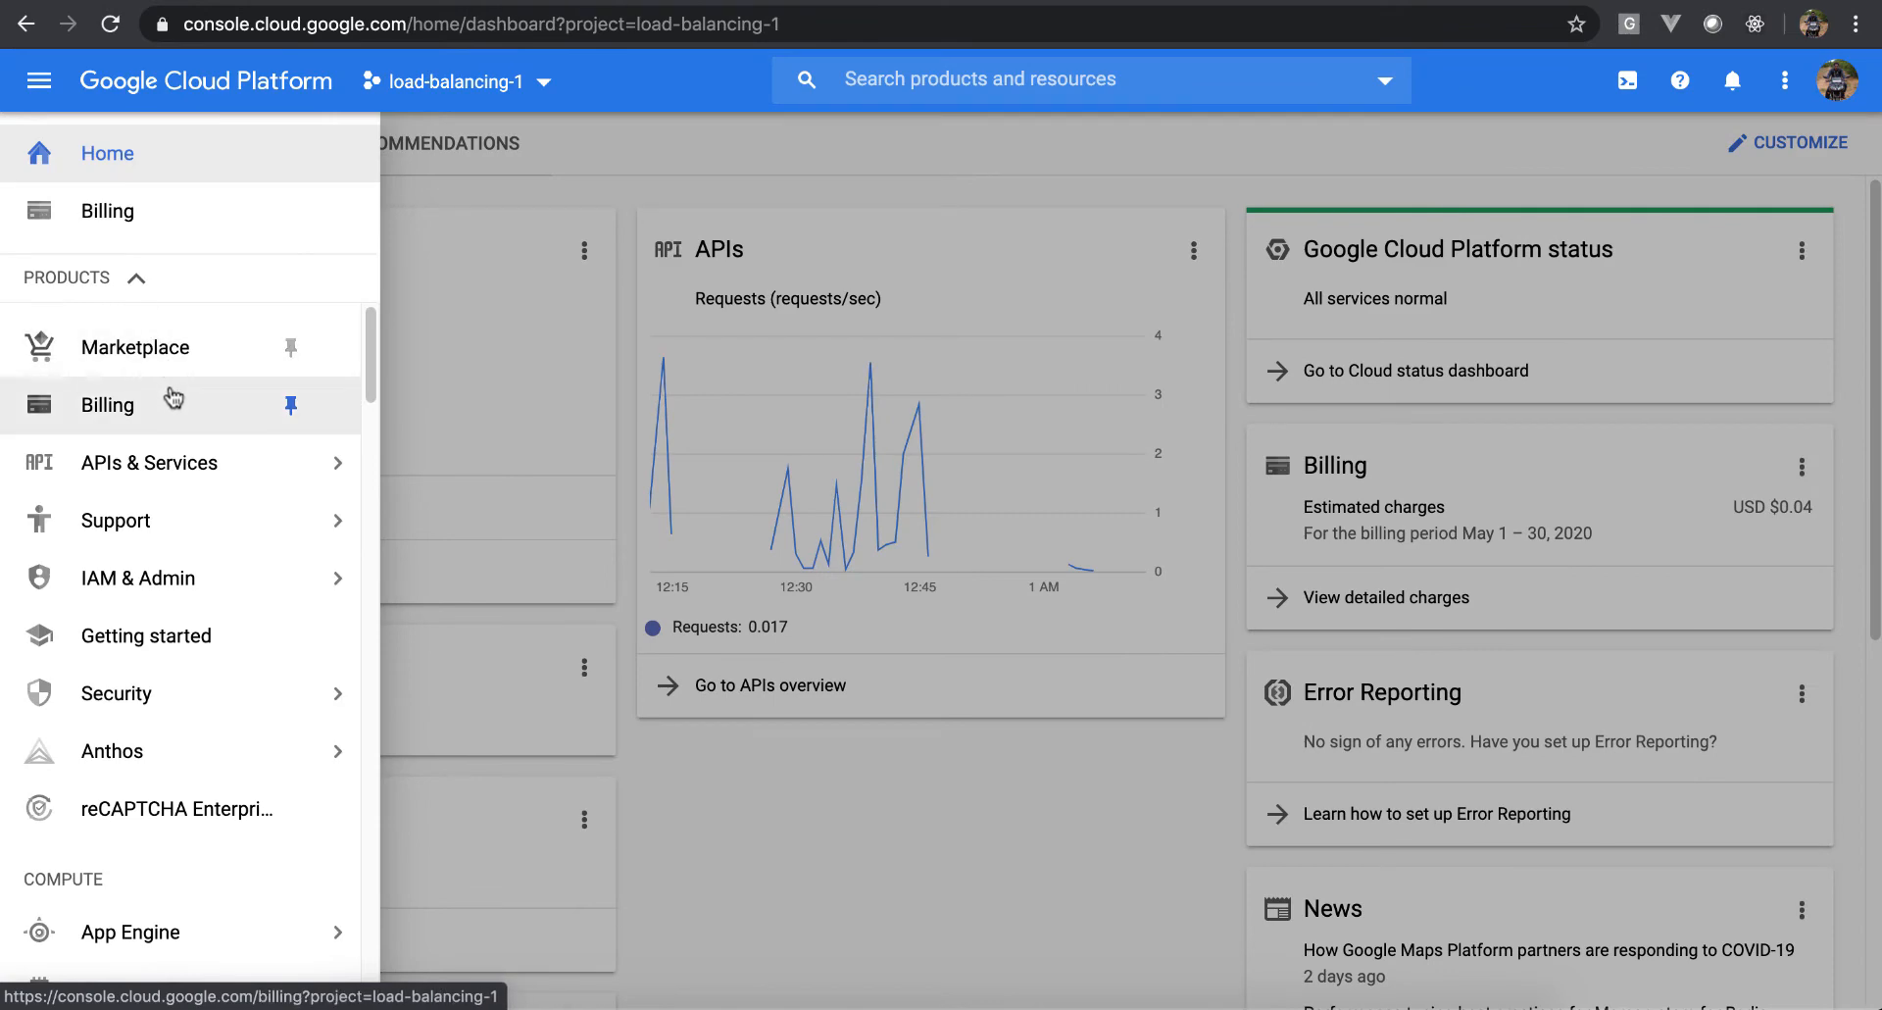
scroll(173, 393, down, 1)
scroll(168, 391, down, 4)
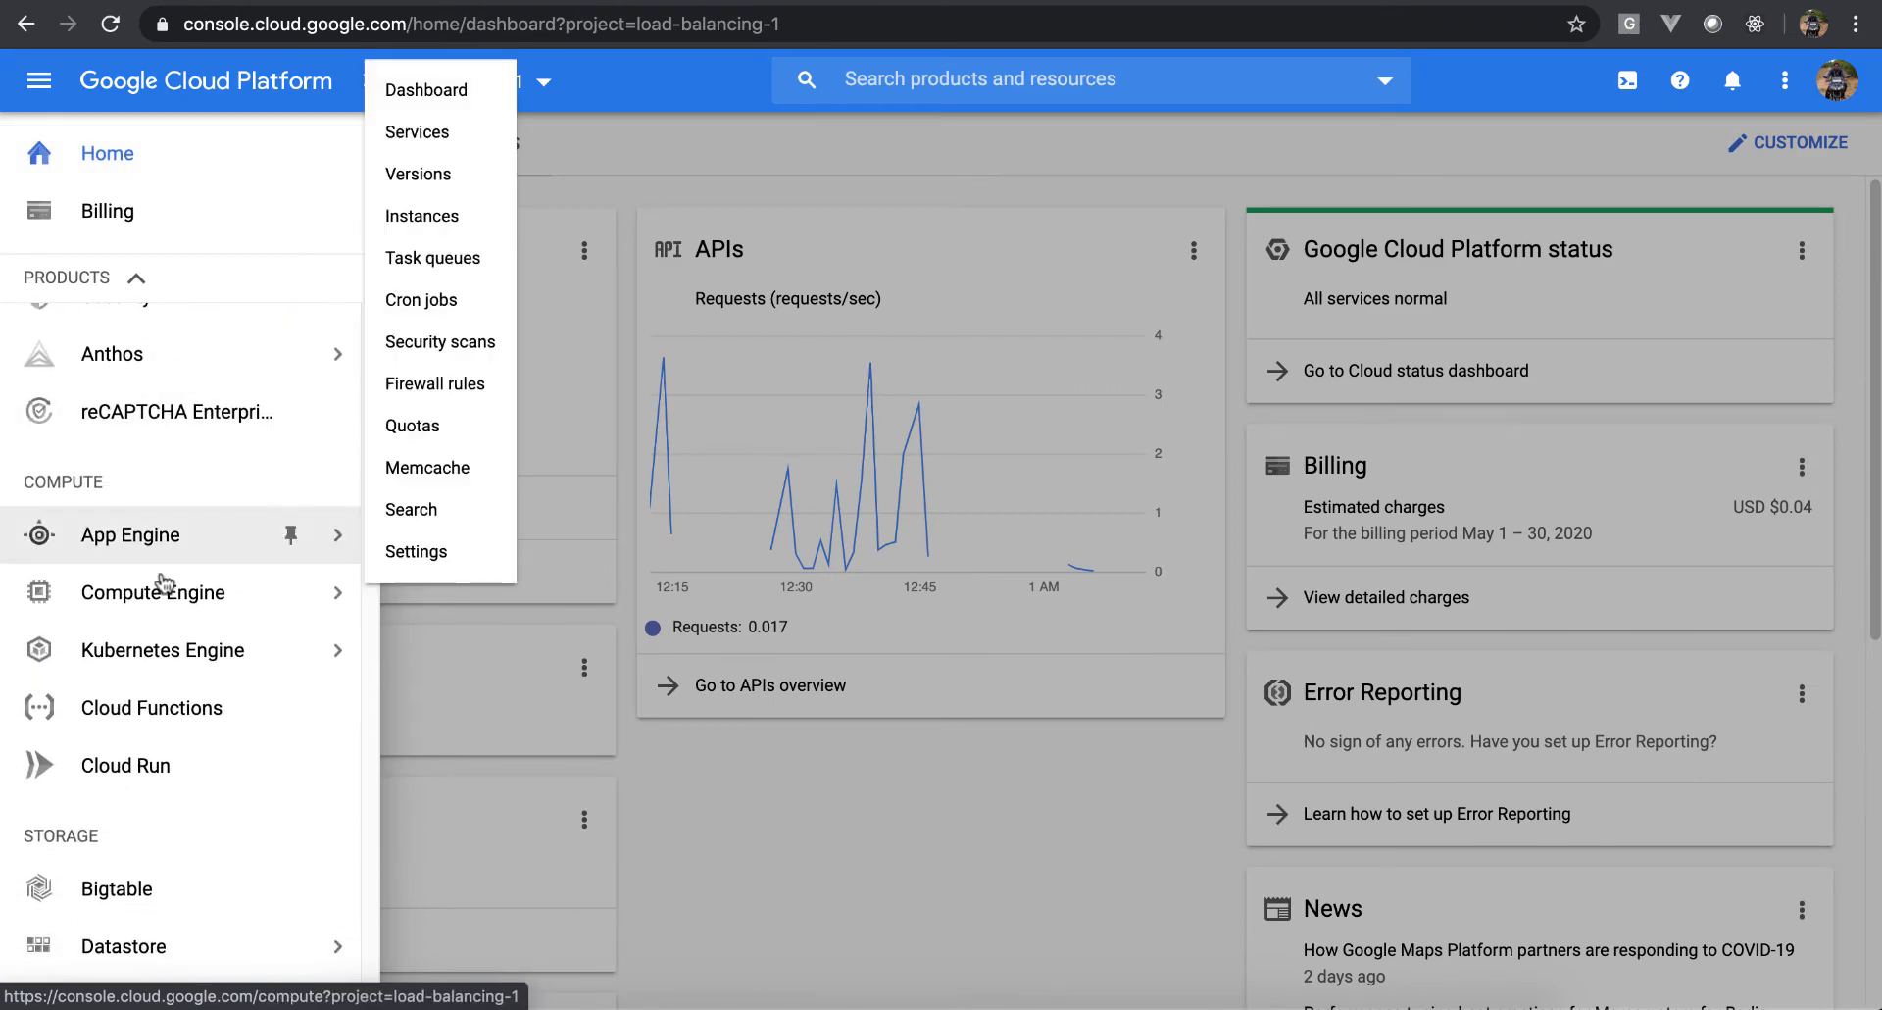
click(157, 592)
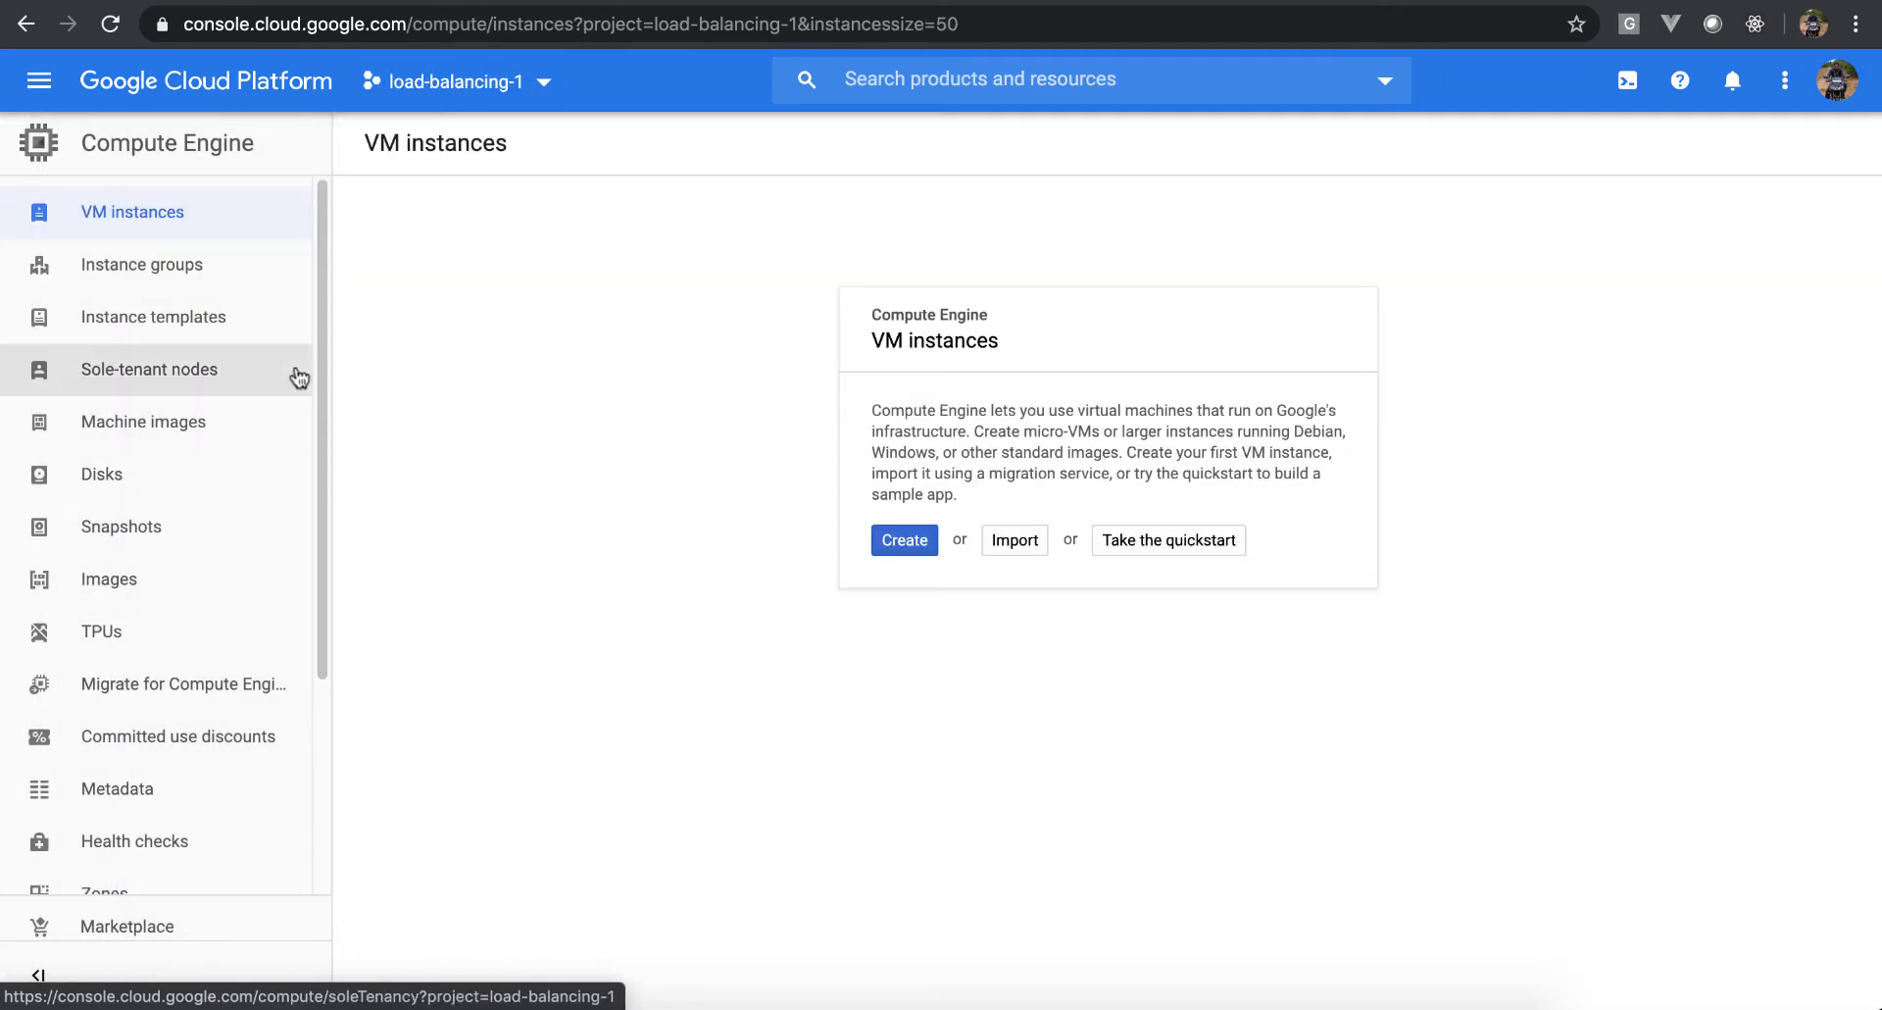
click(231, 316)
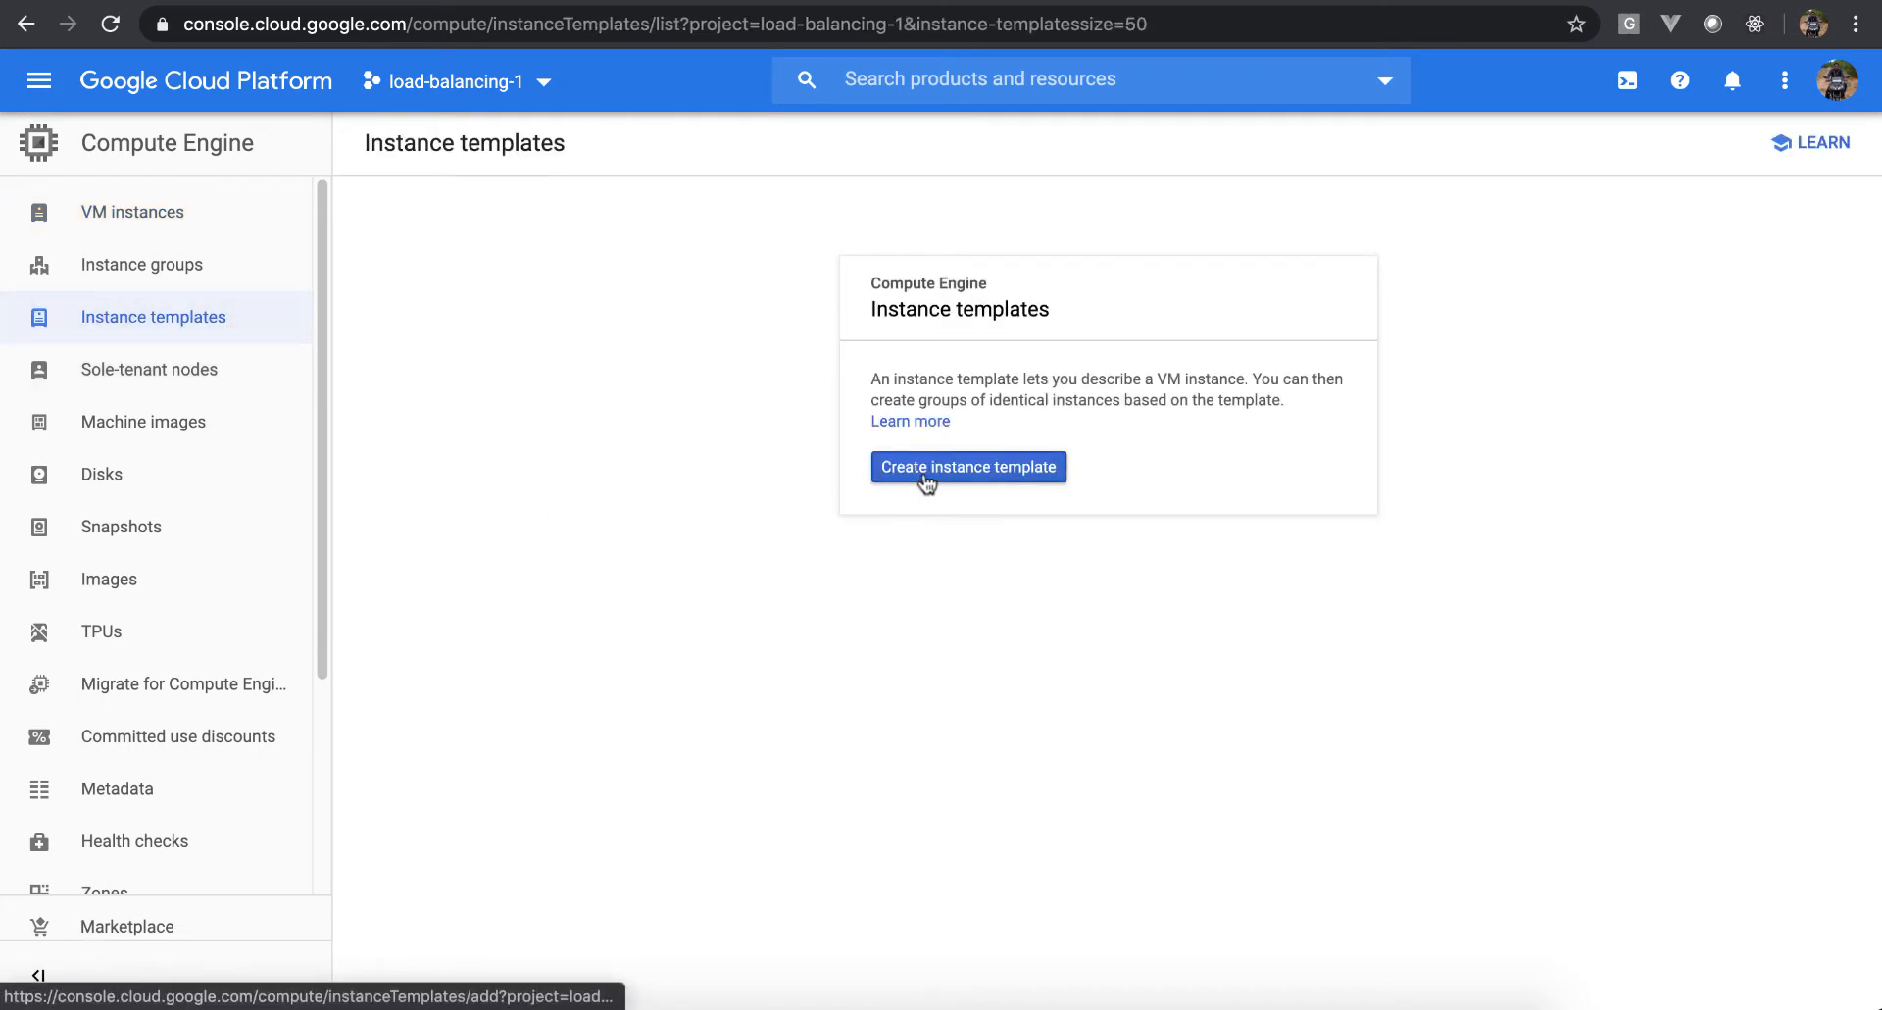
Open the Service Accounts page of IAM & Admin for the load-balancing-1 project
click(54, 88)
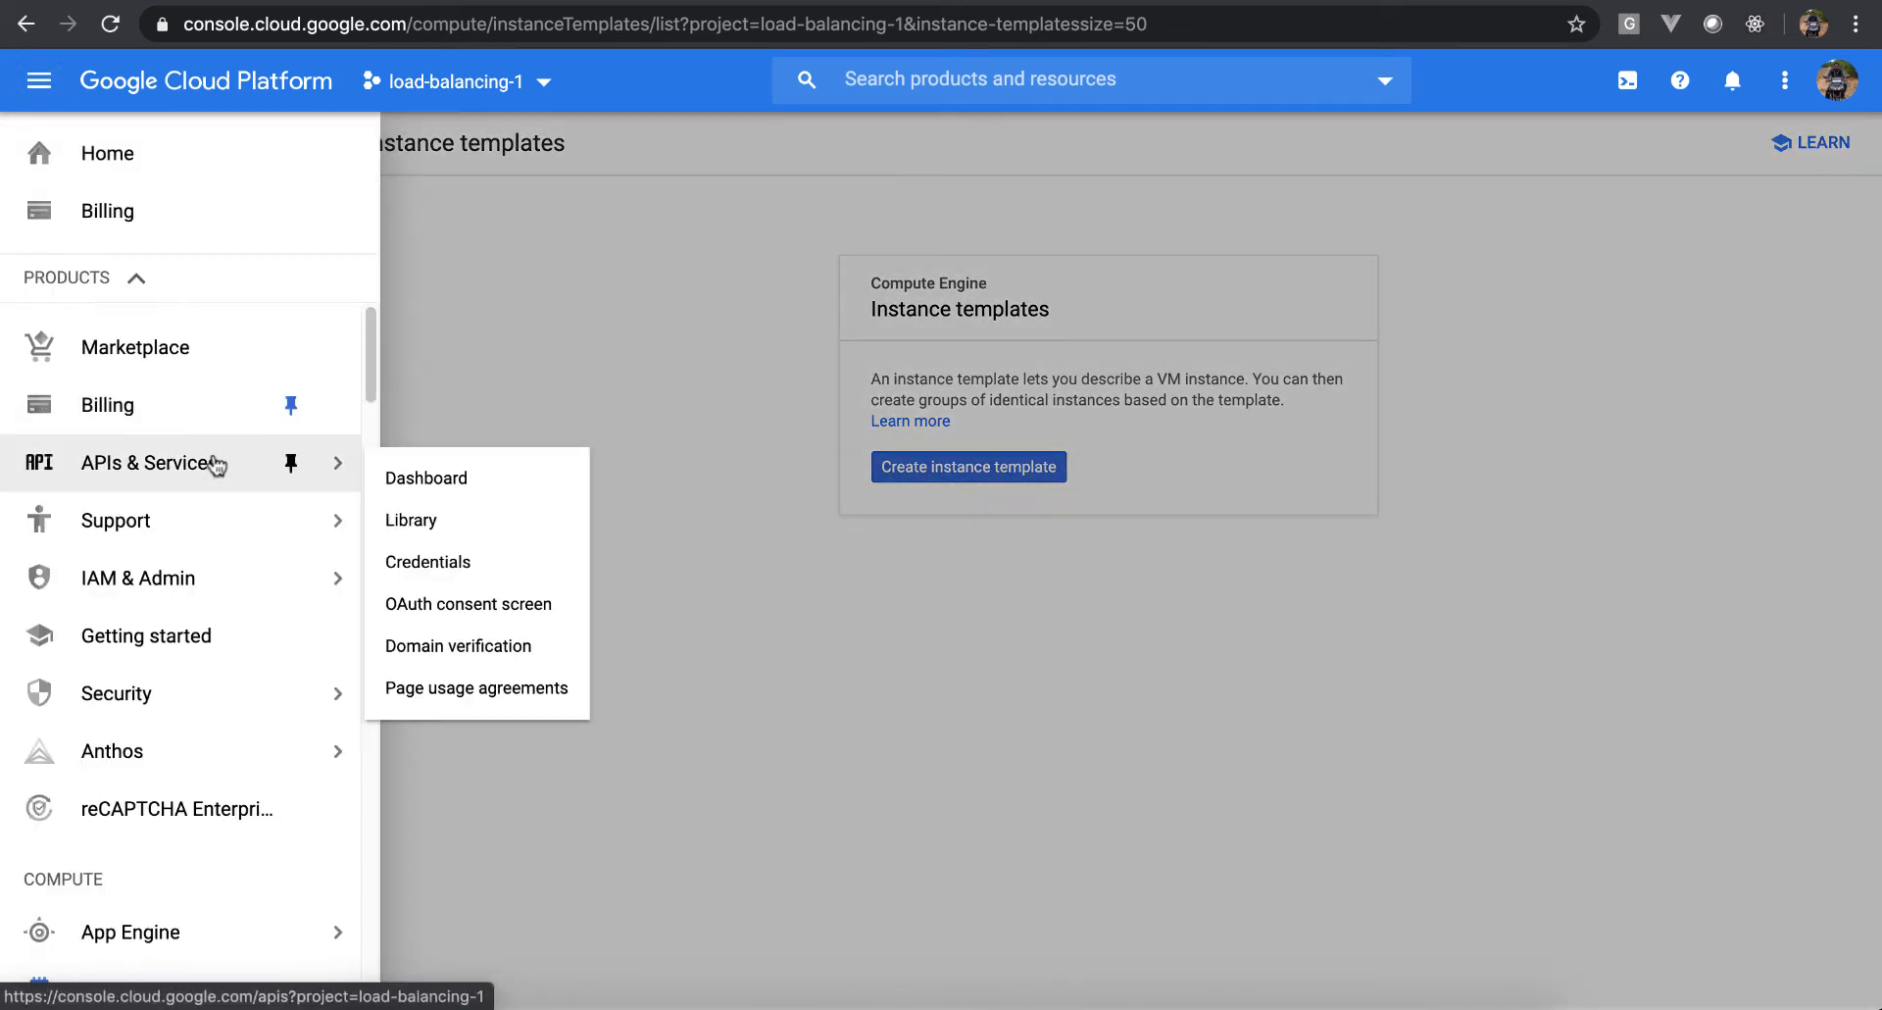
scroll(220, 459, down, 1)
click(186, 511)
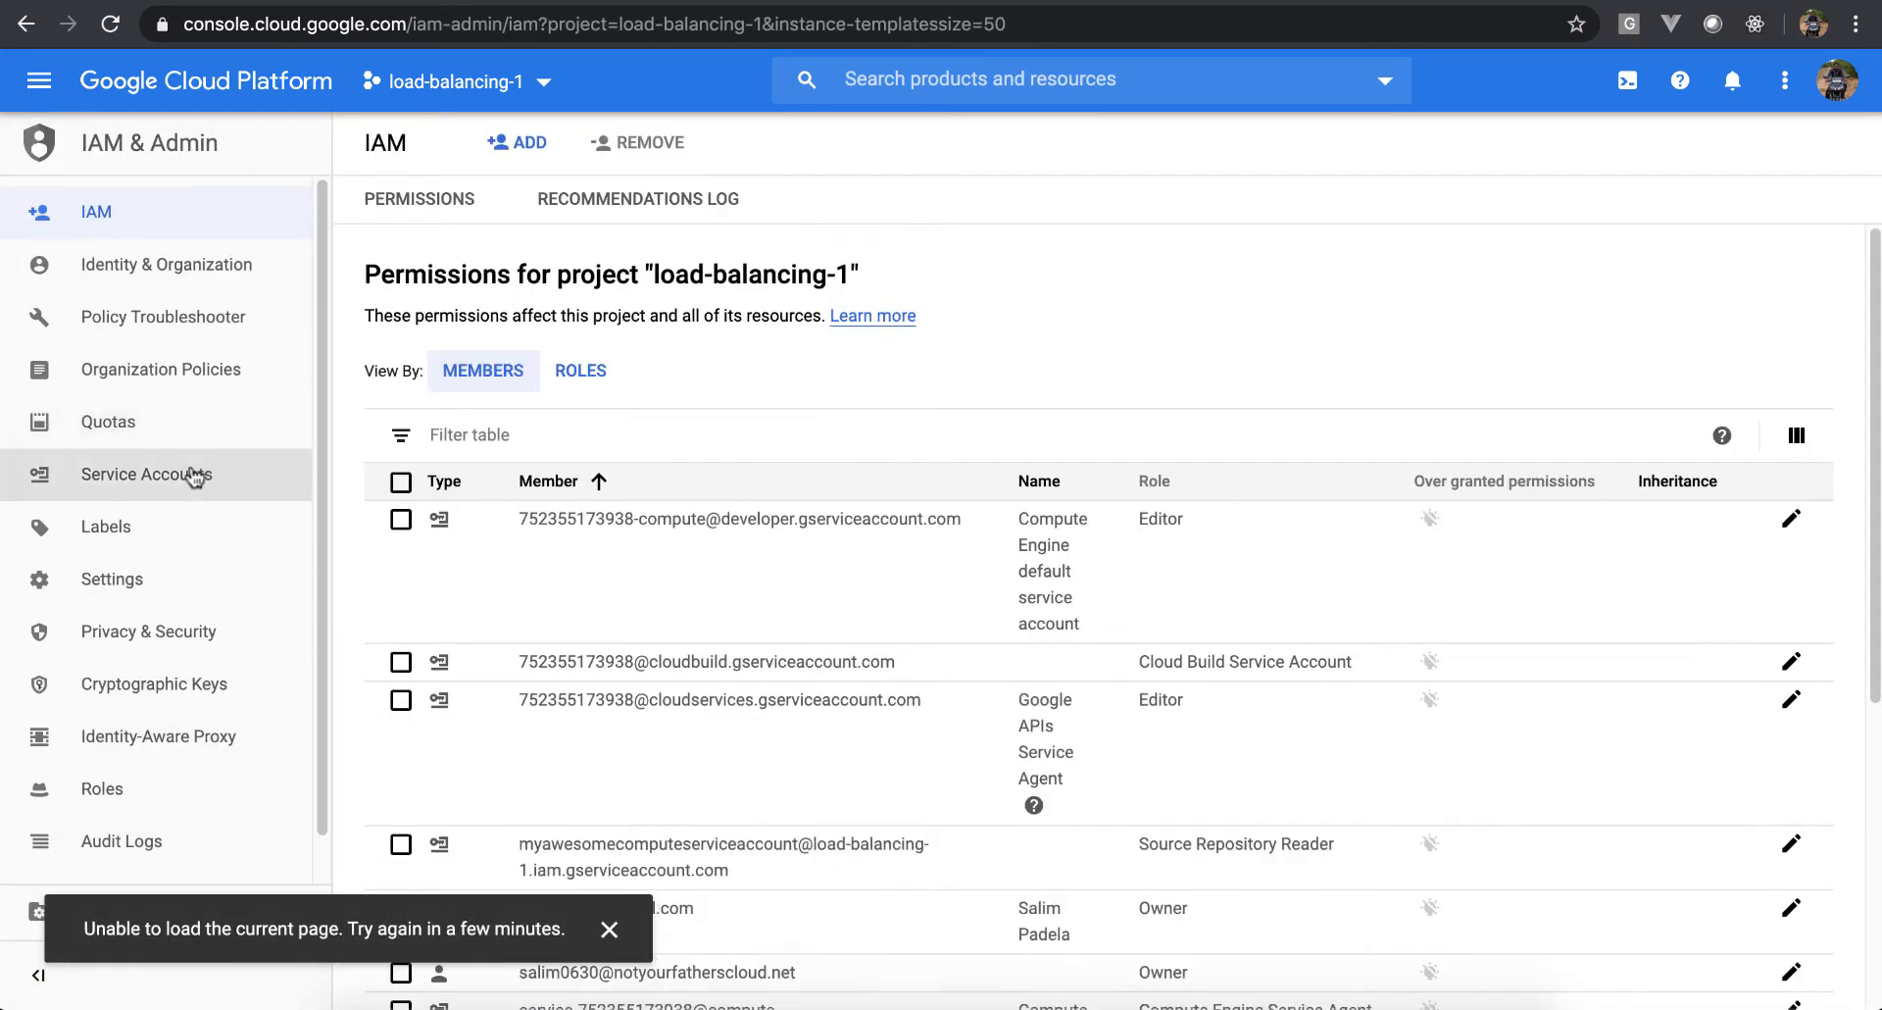
click(194, 477)
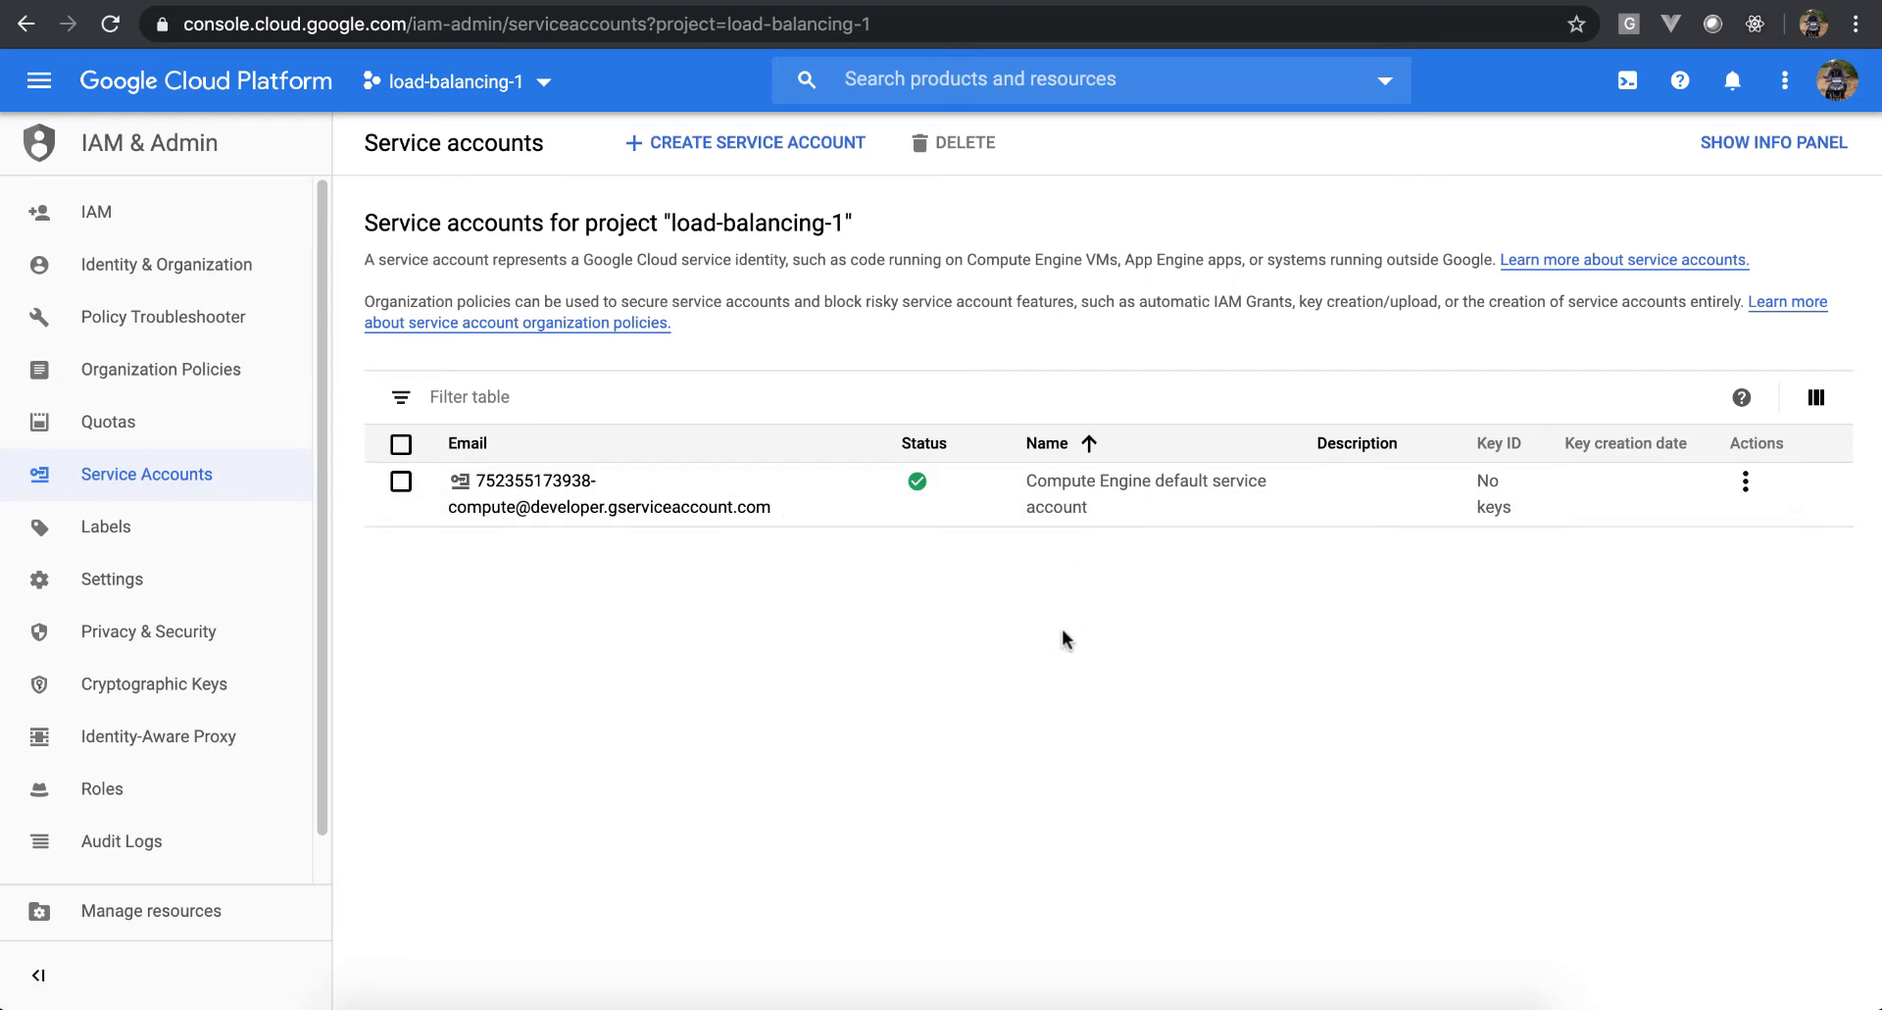
Create a service account named myappserviceaccount with the description "compute engine service account"
click(760, 148)
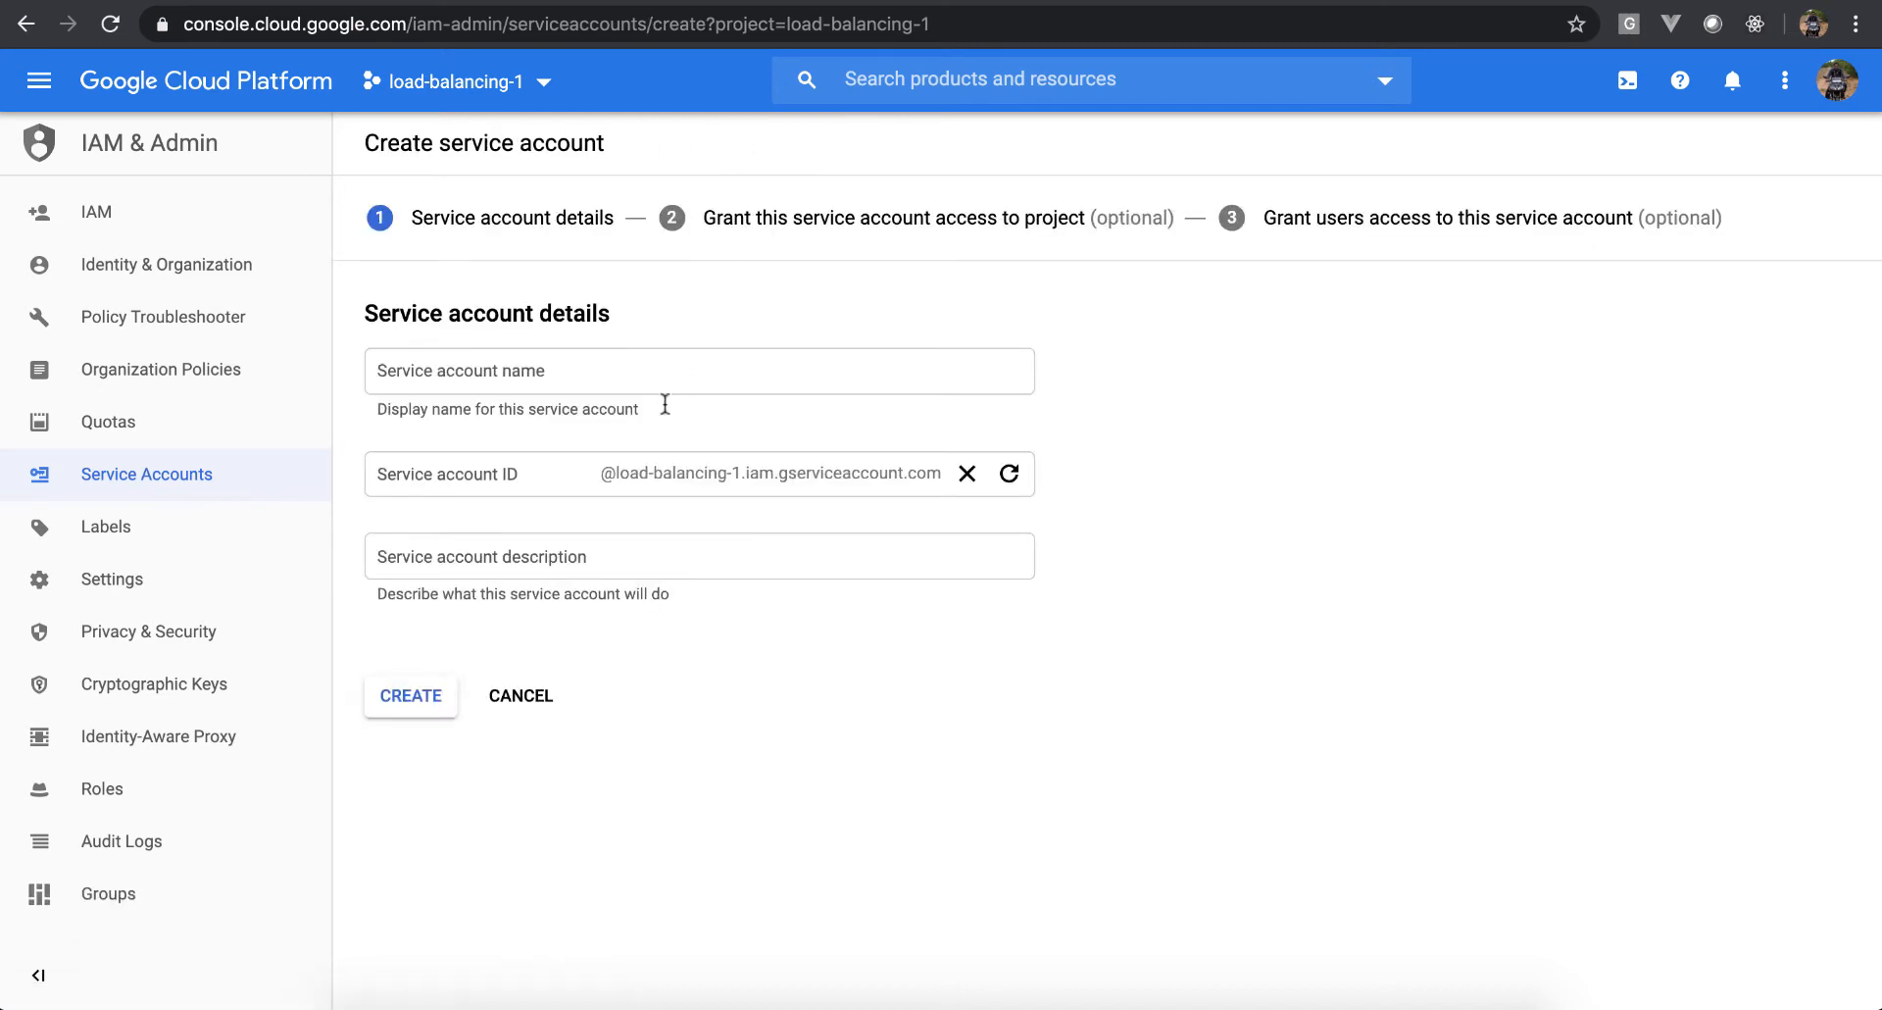
click(672, 372)
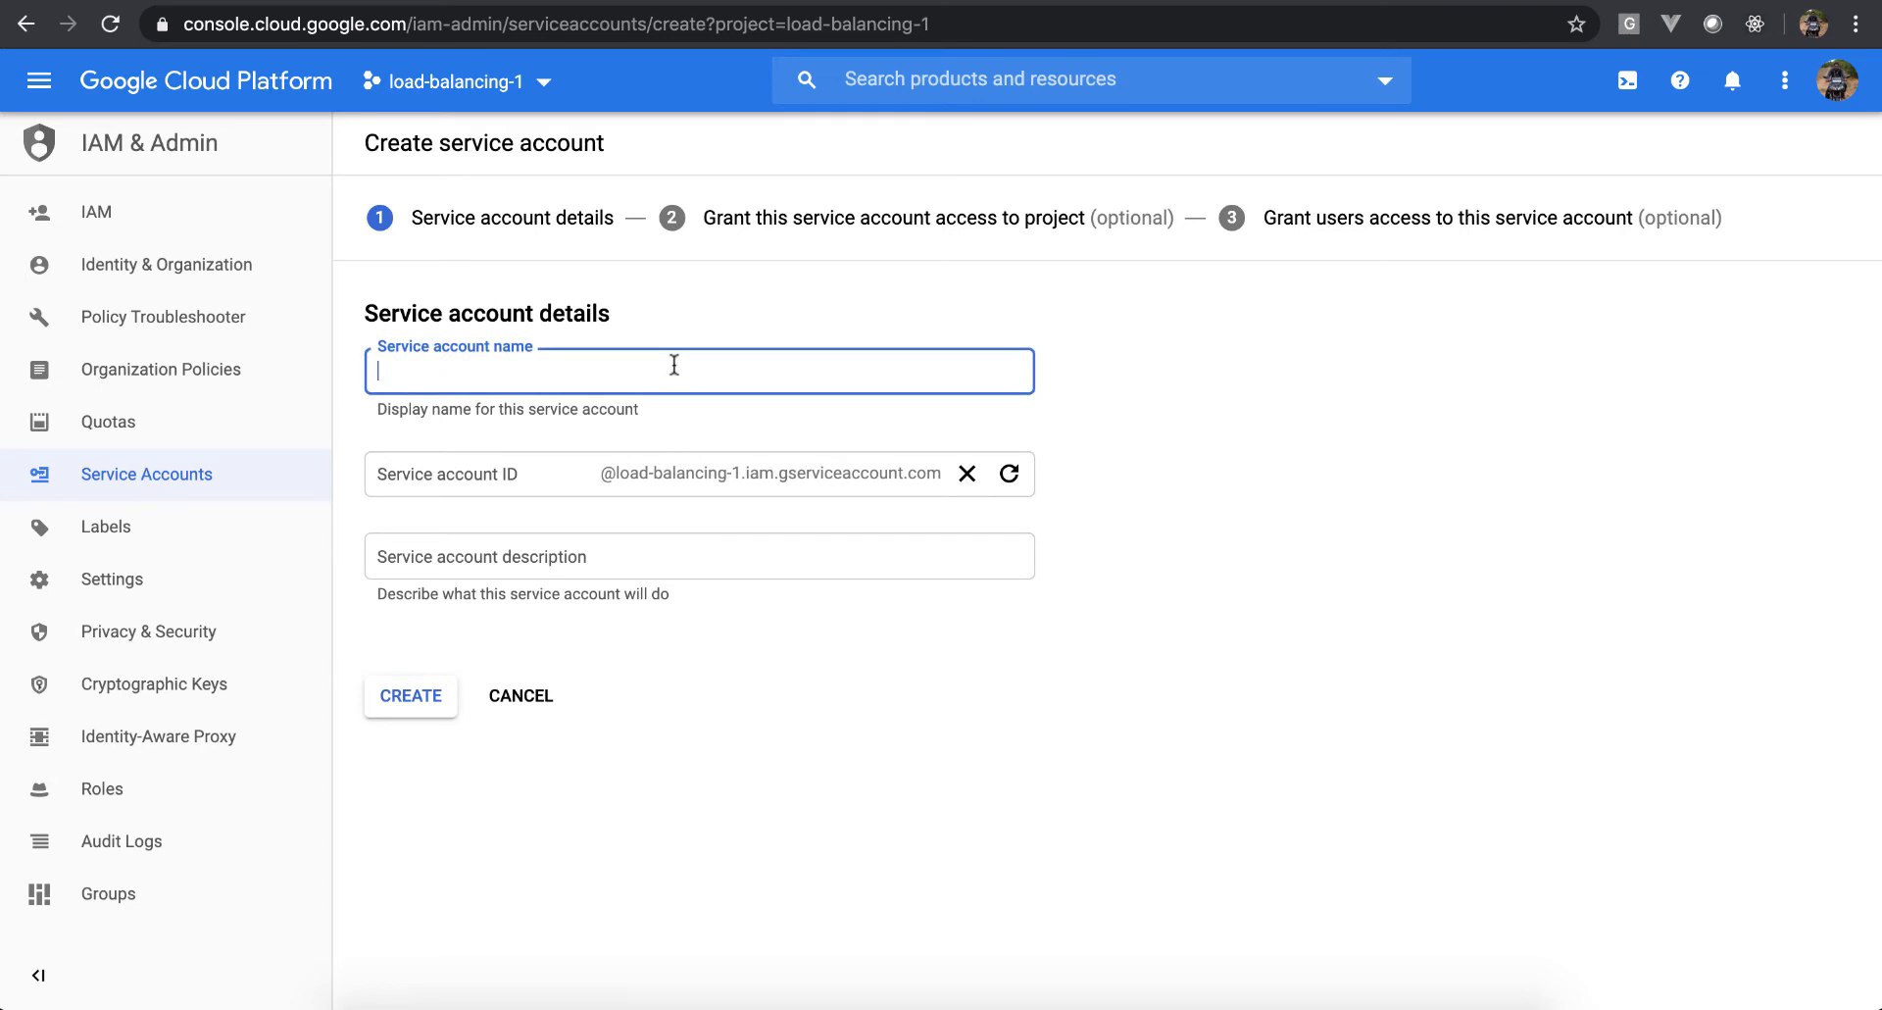
text(mya)
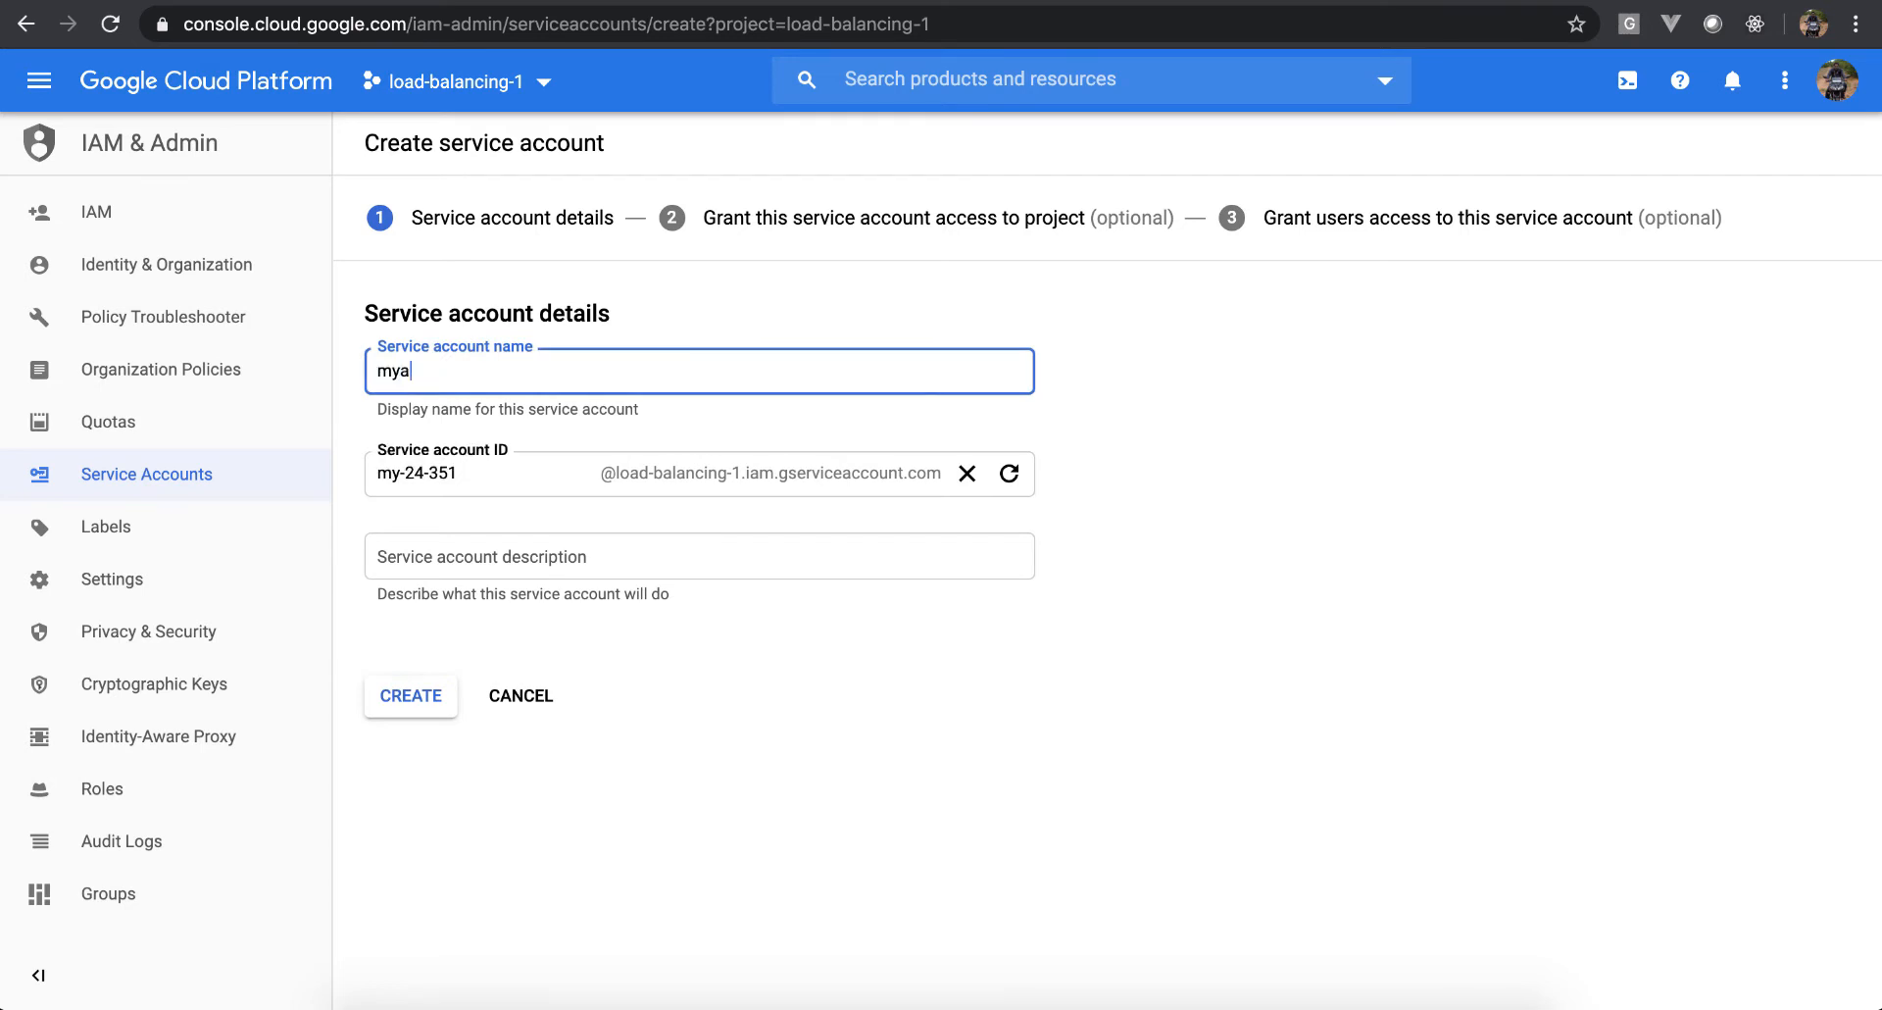
text(ppserviceaccount)
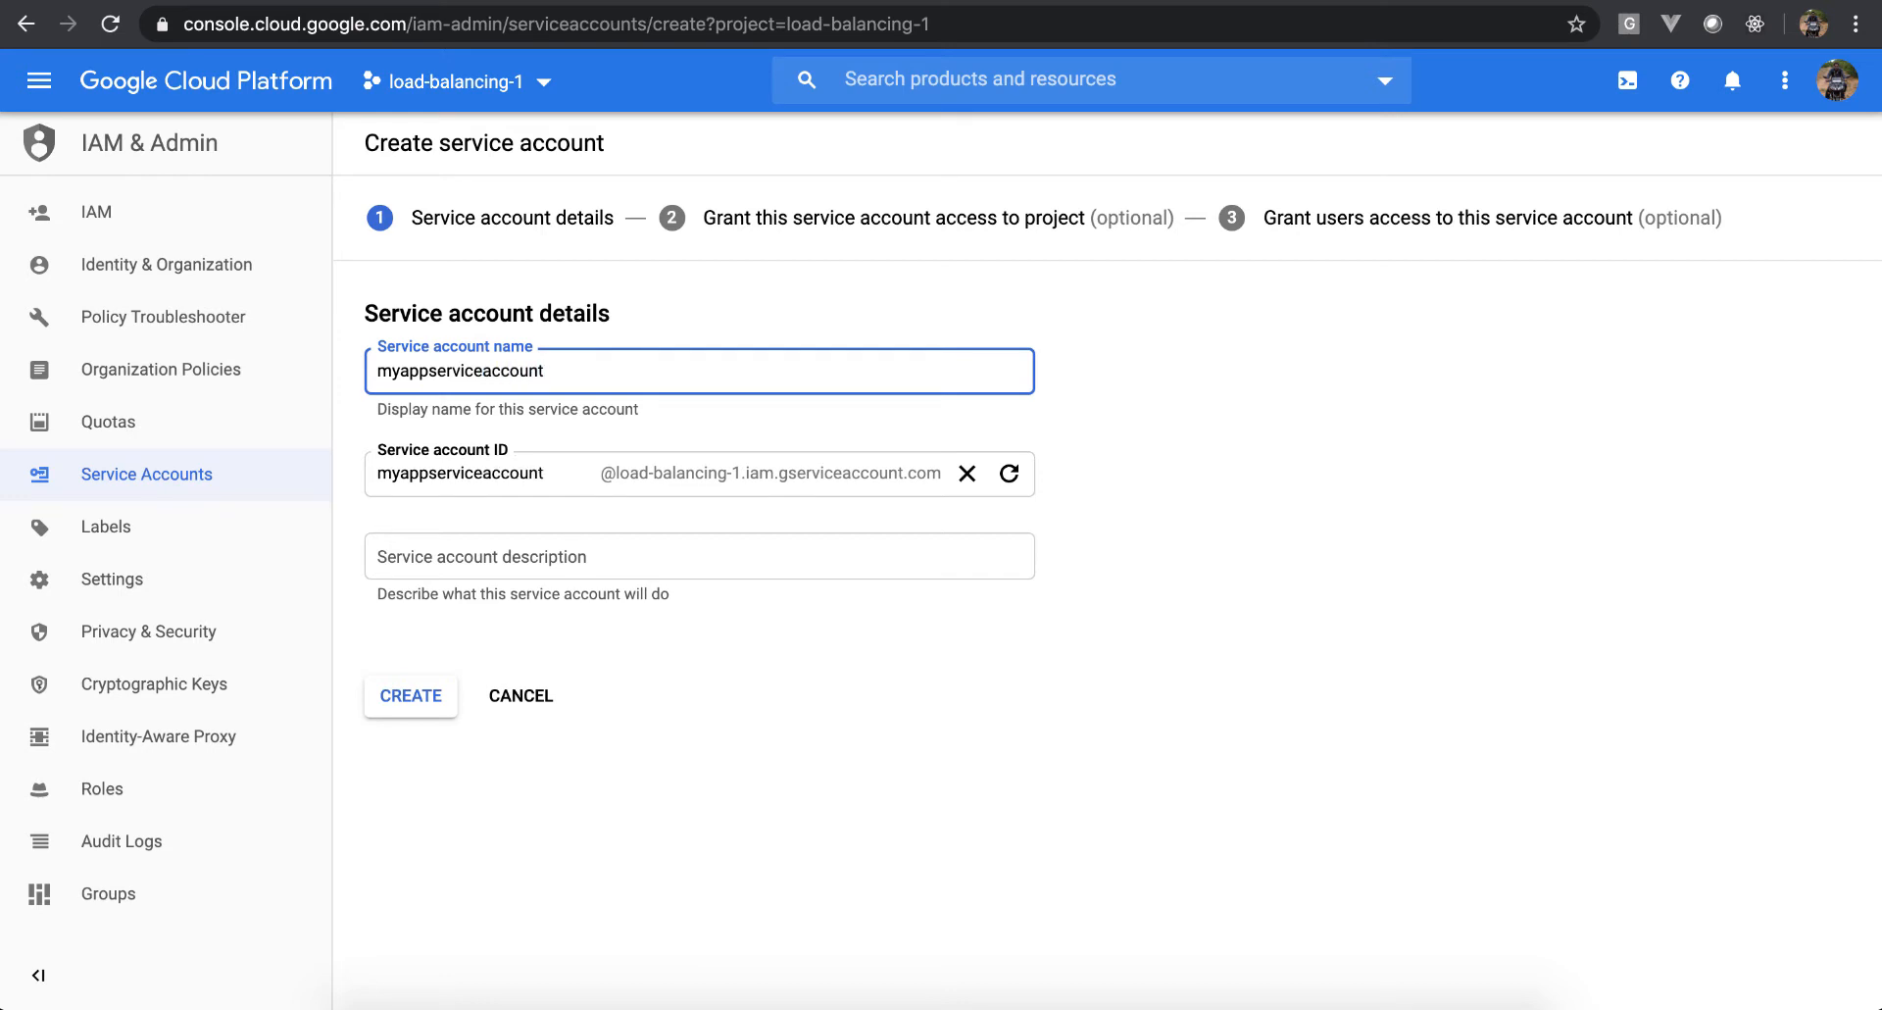
key(Tab)
key(Tab)
key(Tab)
key(Tab)
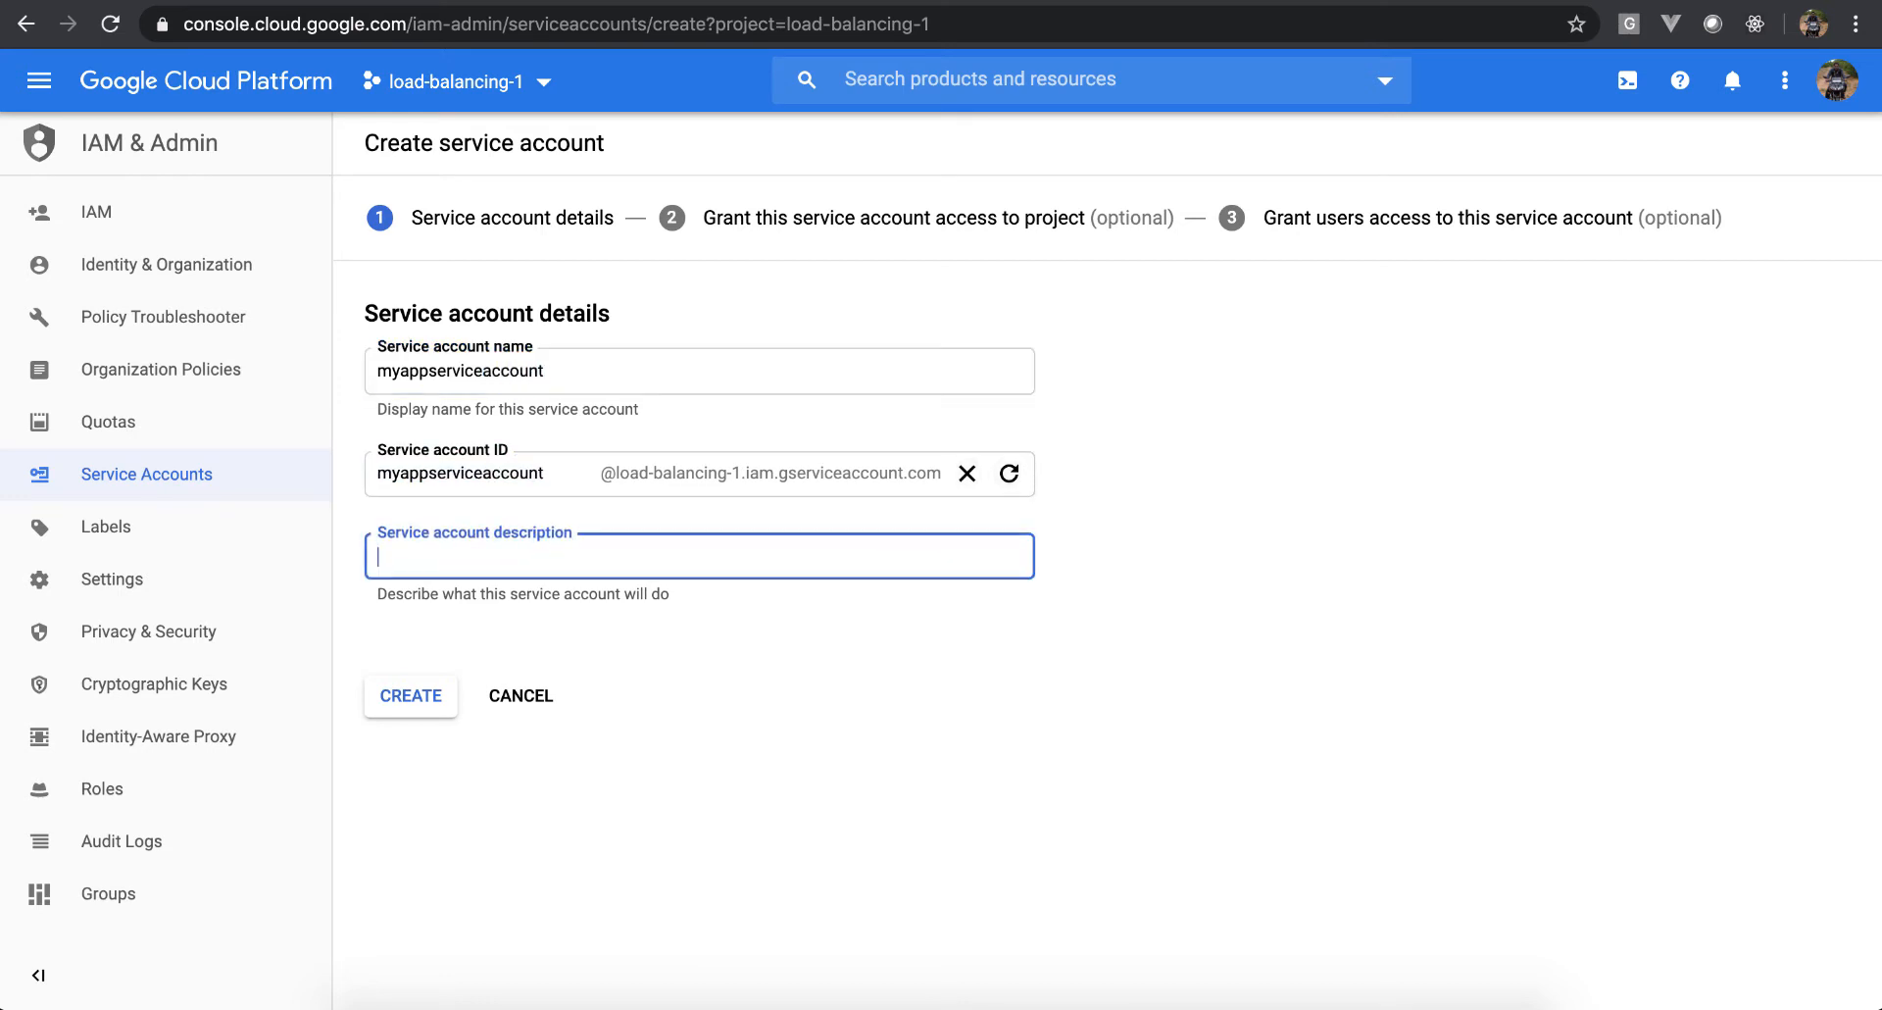
text(compute engine service ac)
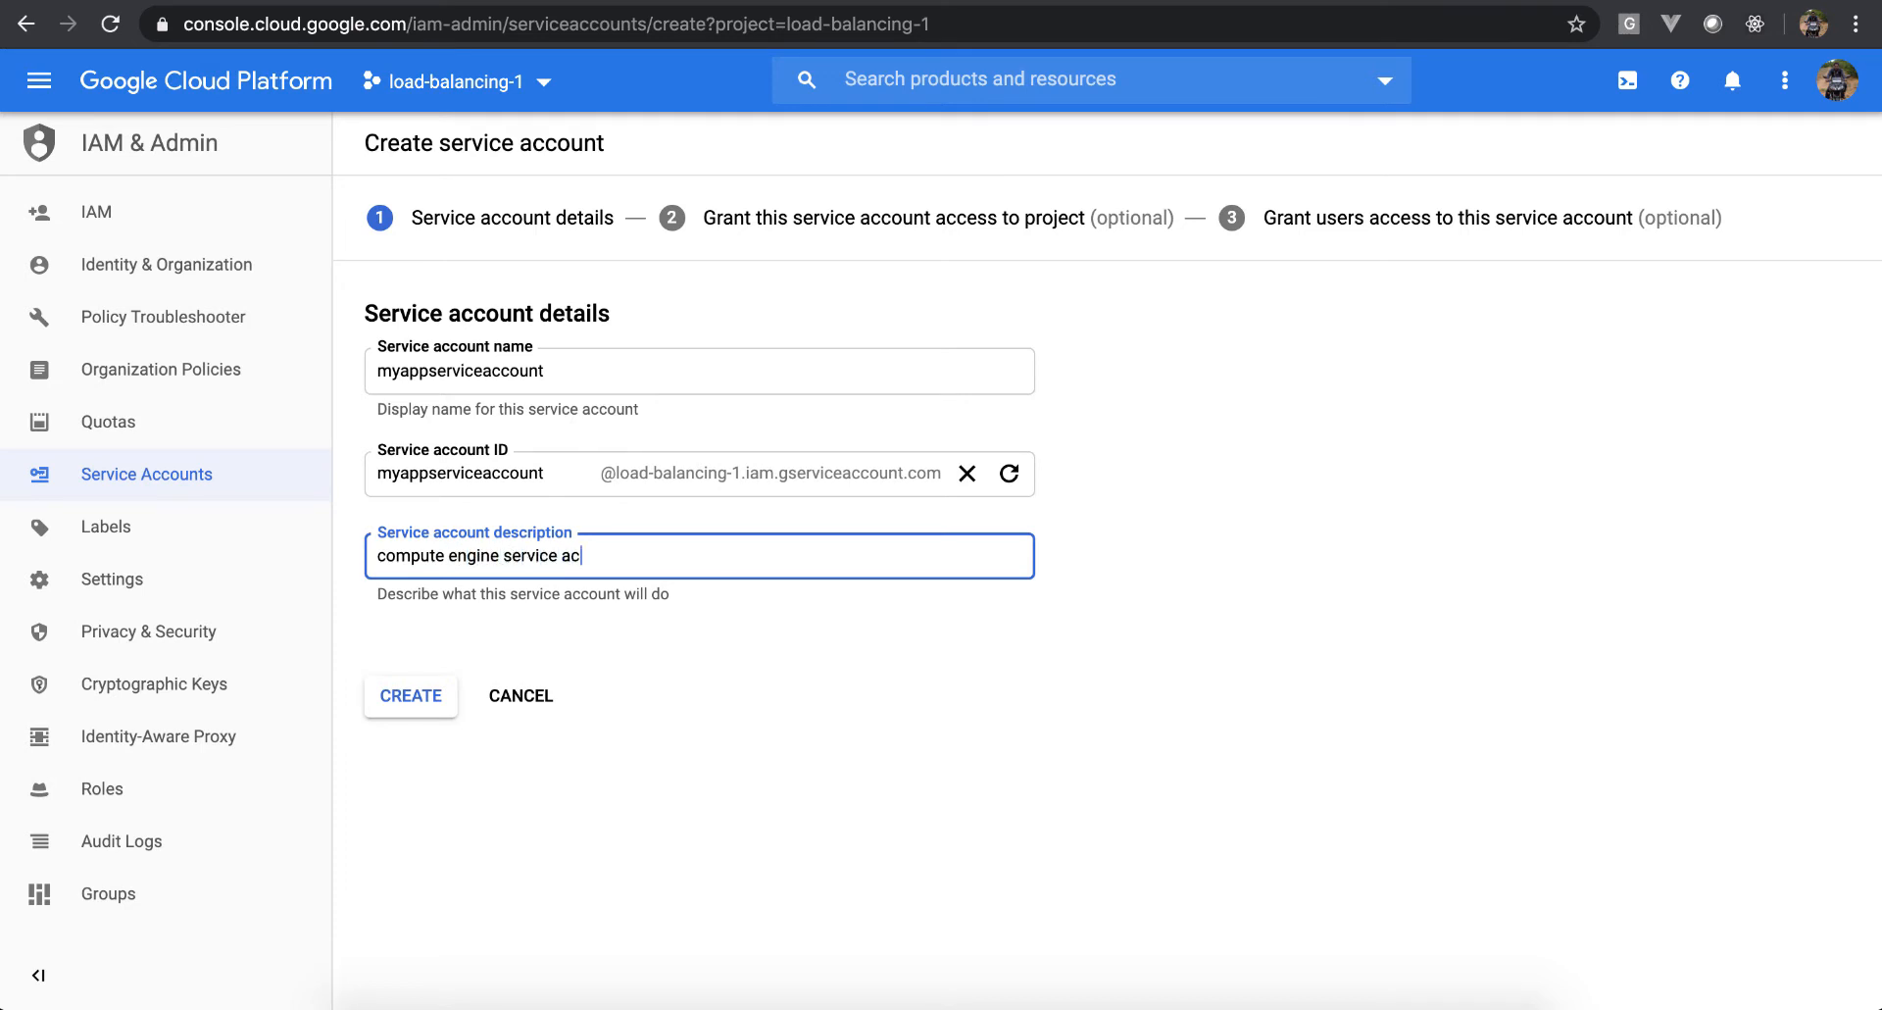
text(count)
click(413, 698)
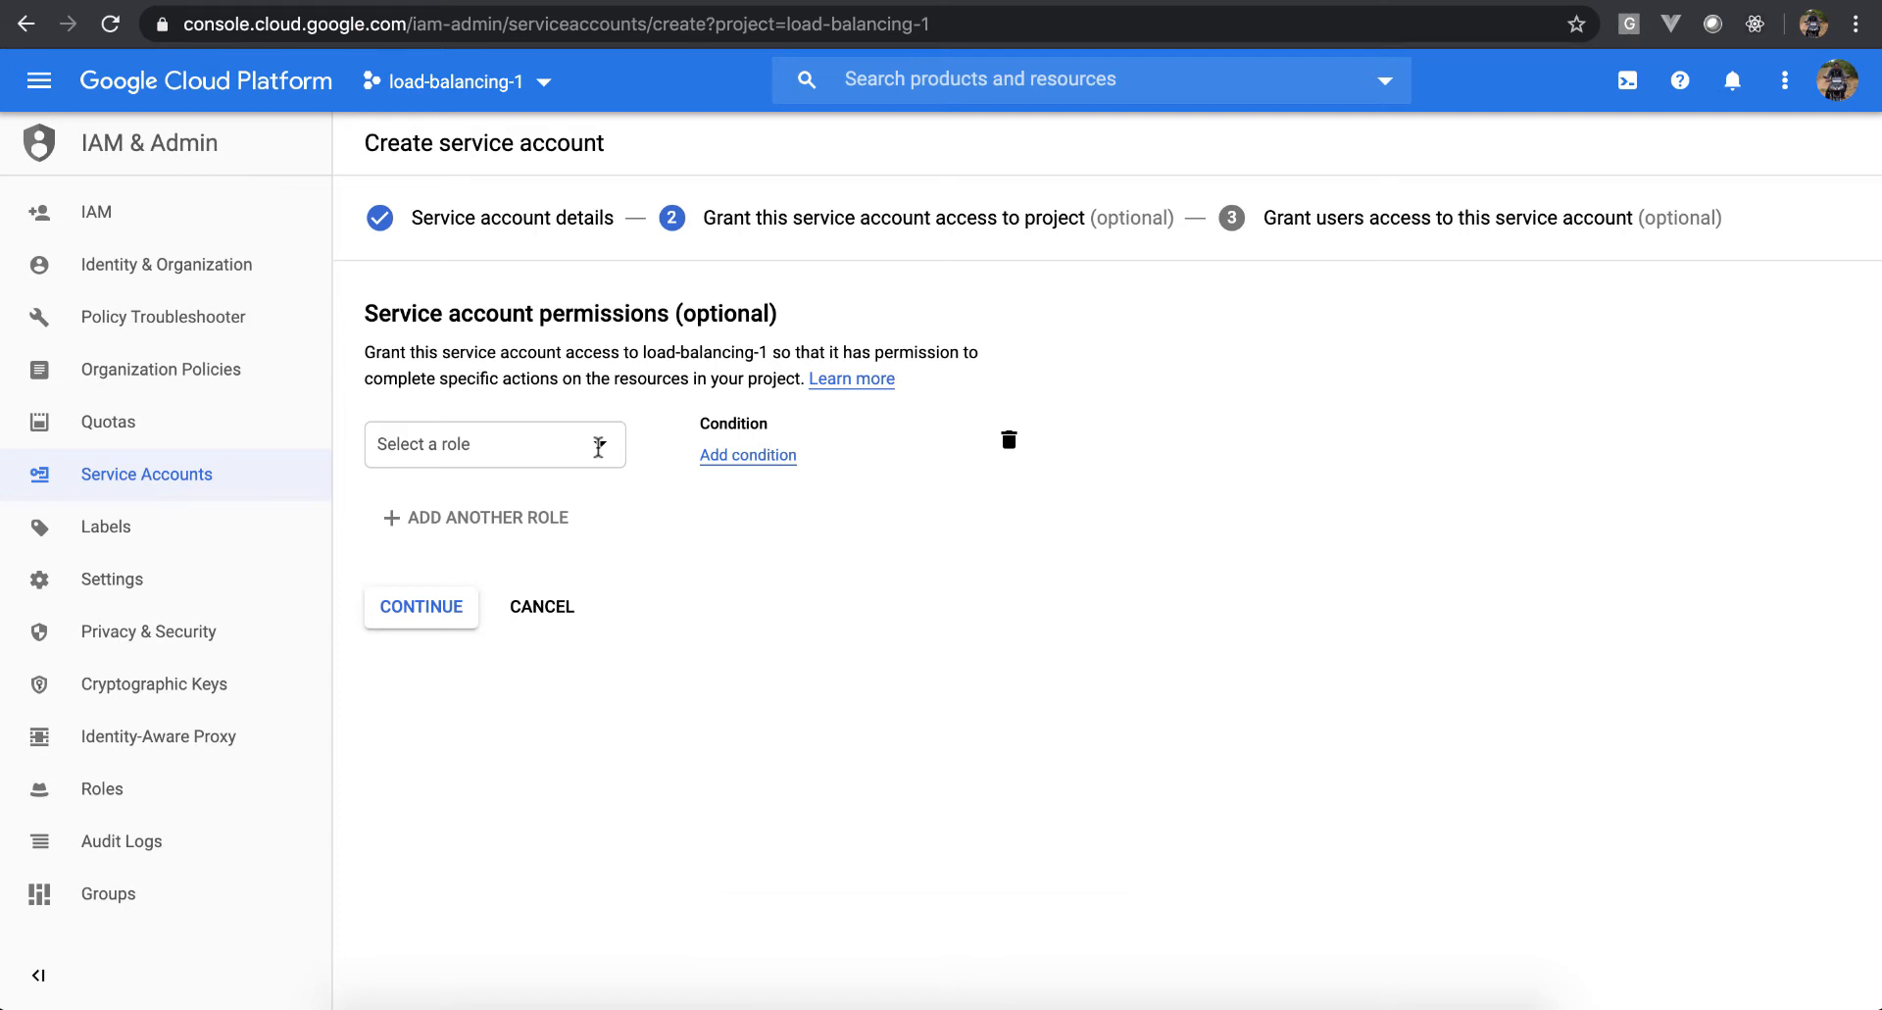
Grant the new service account the Source Repository Reader role and finish its setup without user access or keys
click(598, 447)
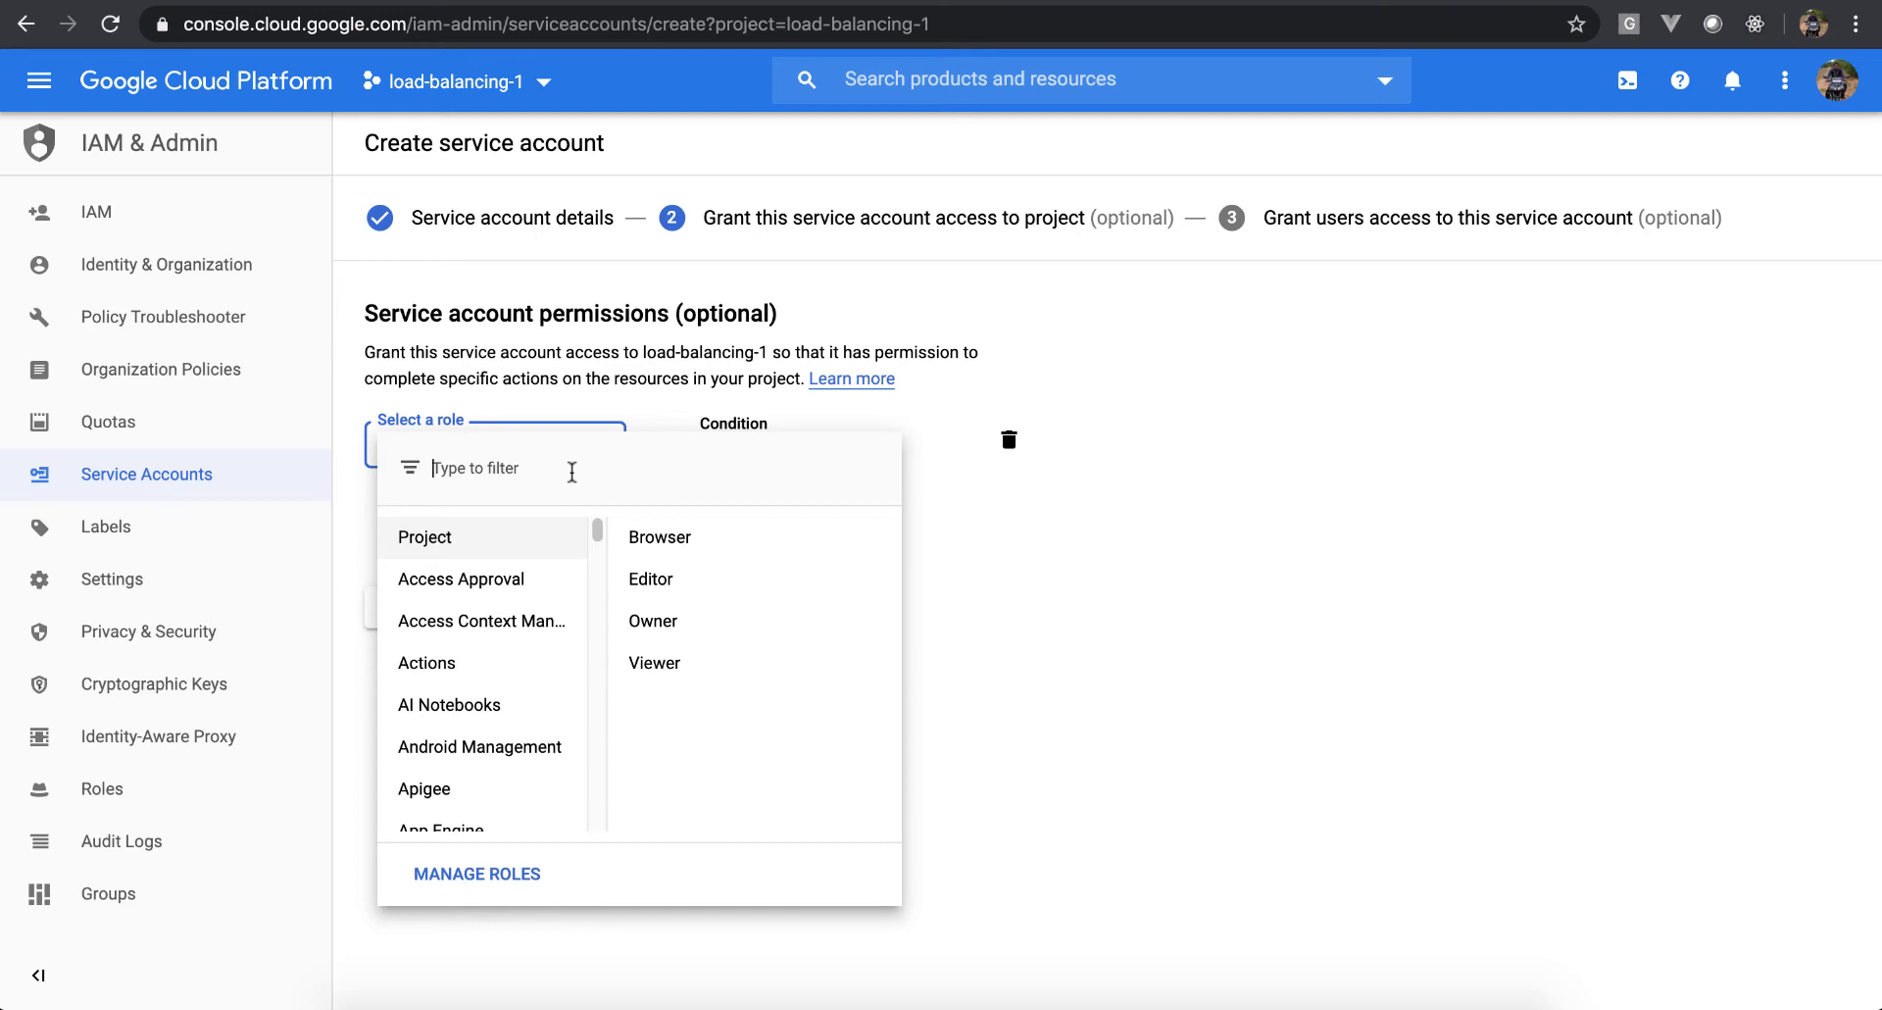
text(Source )
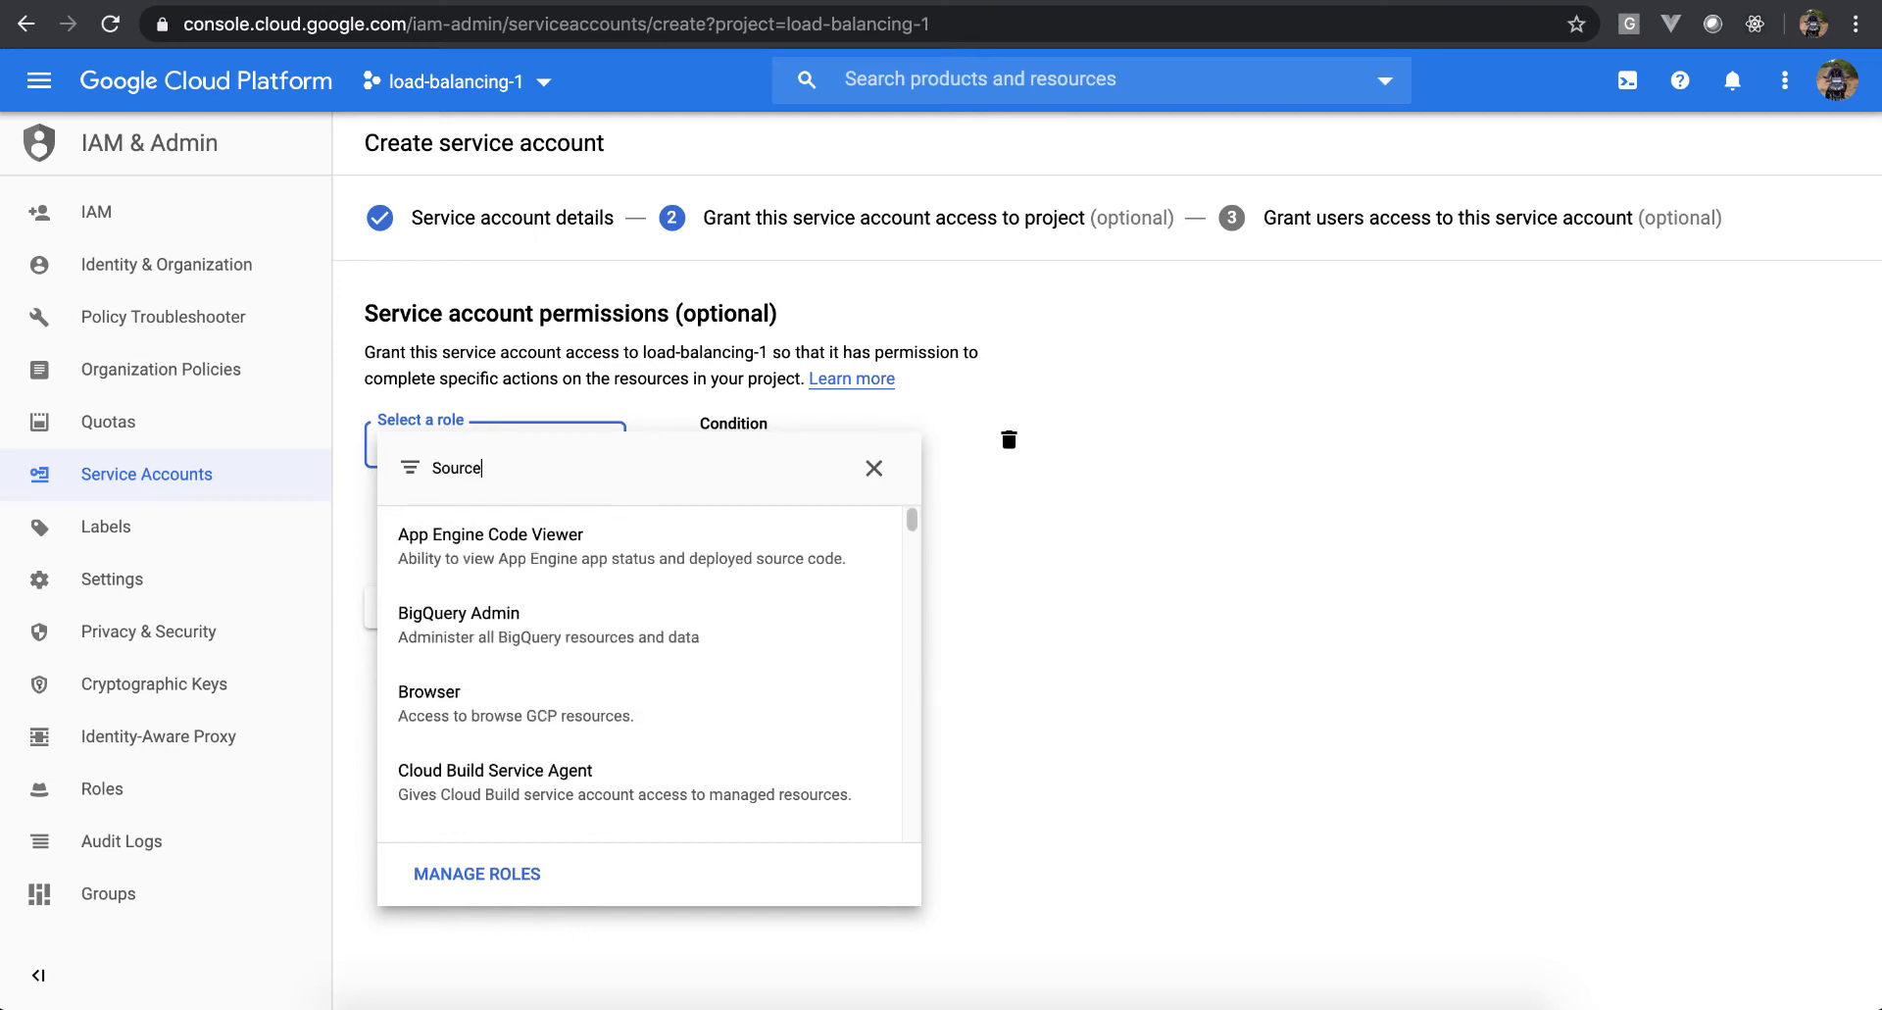
text(Repo)
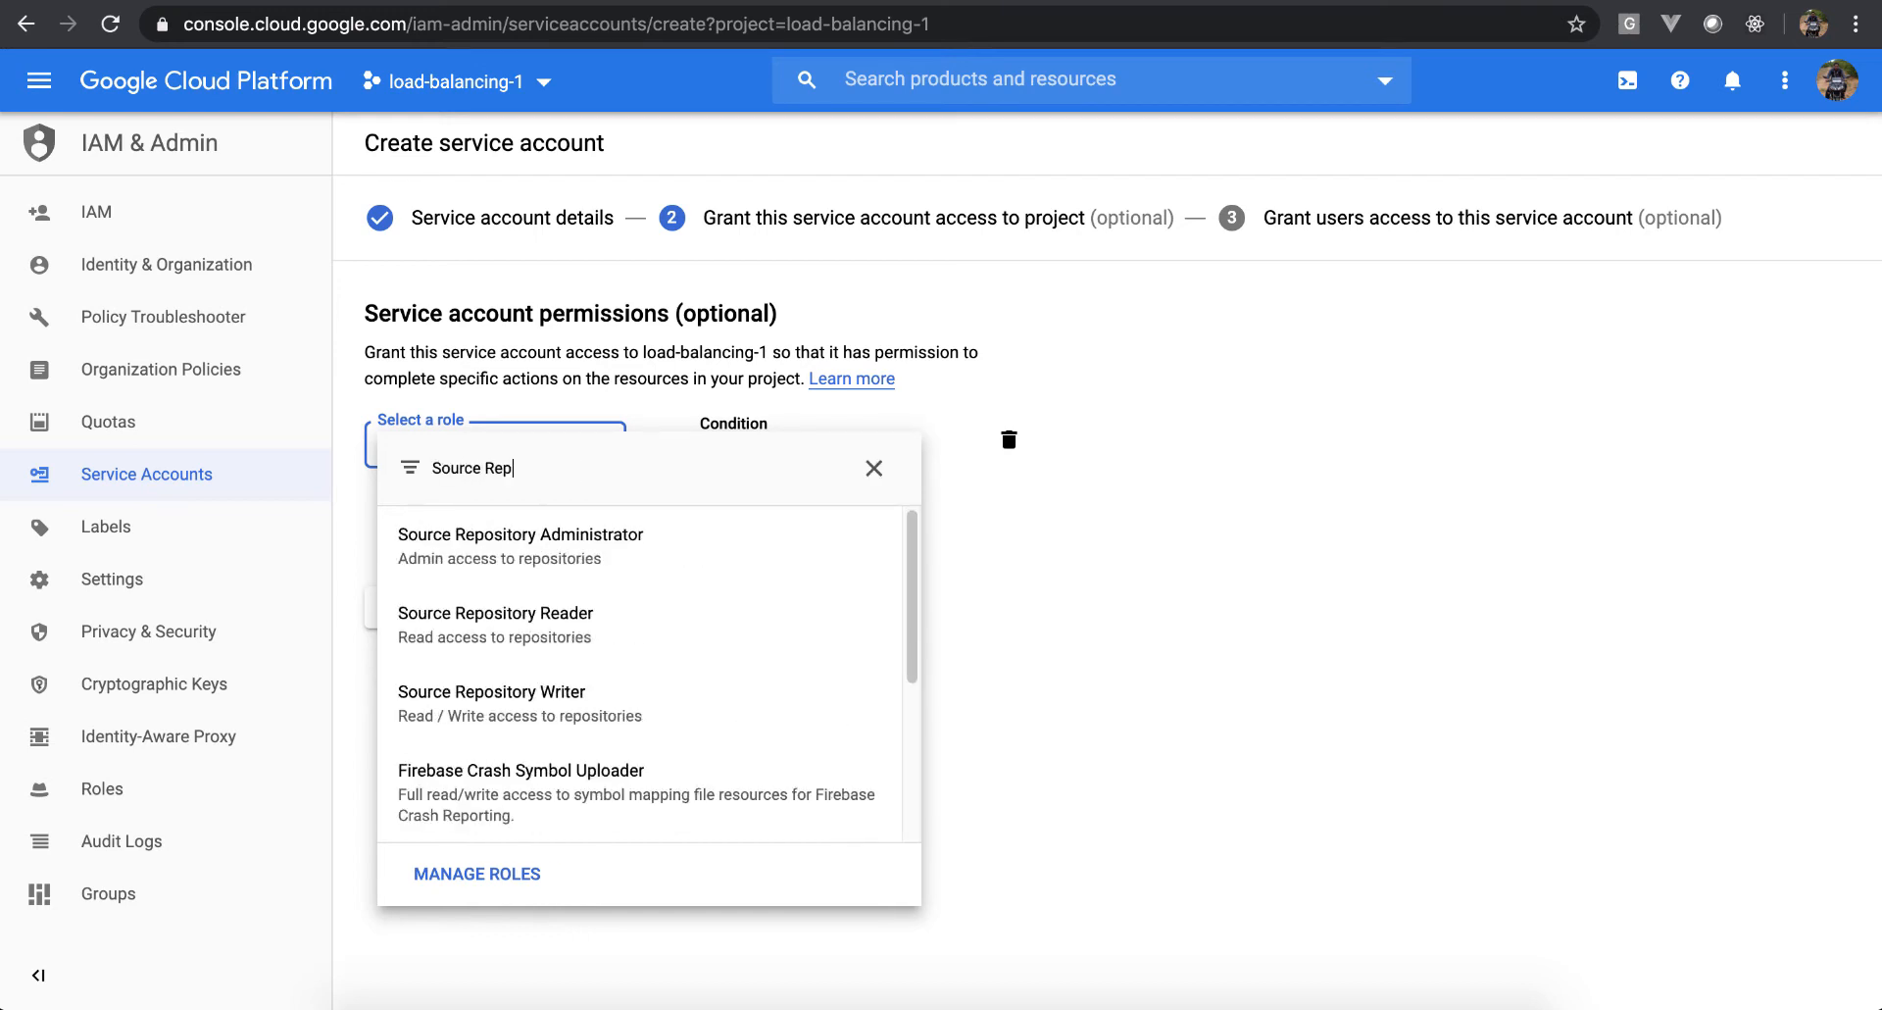
click(634, 628)
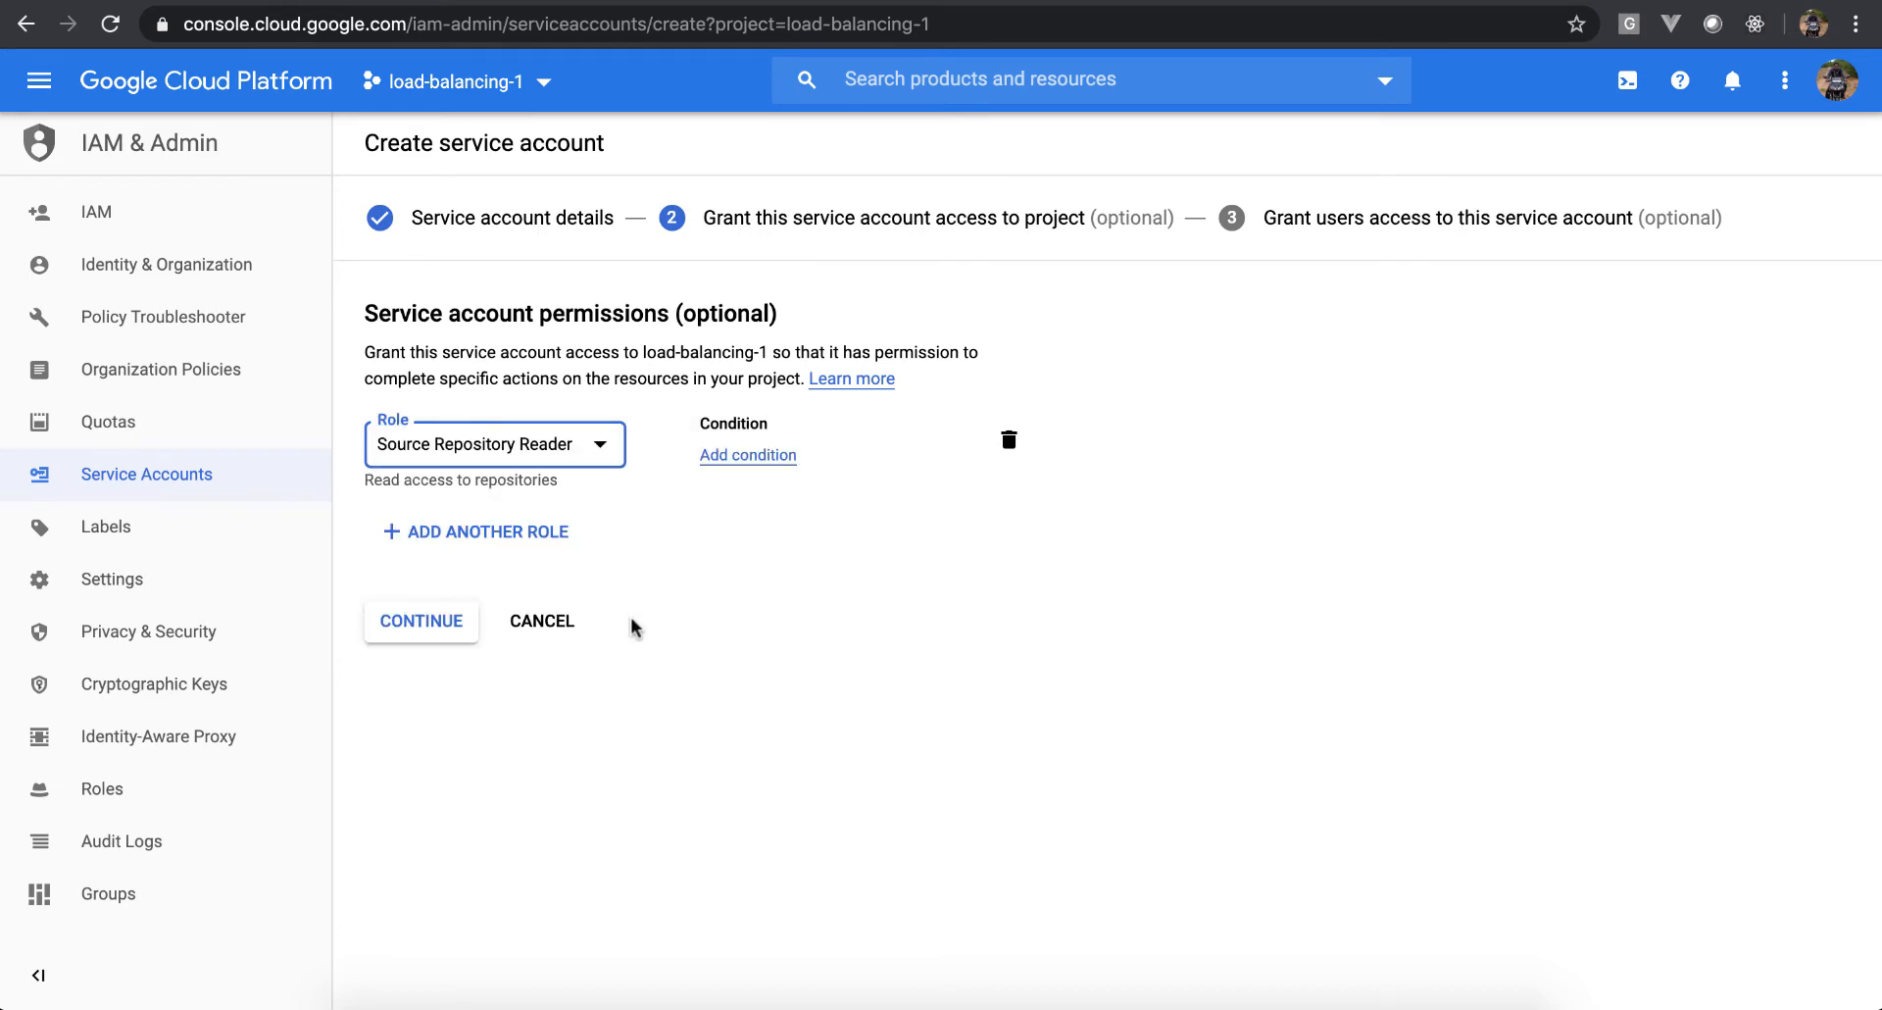
click(438, 625)
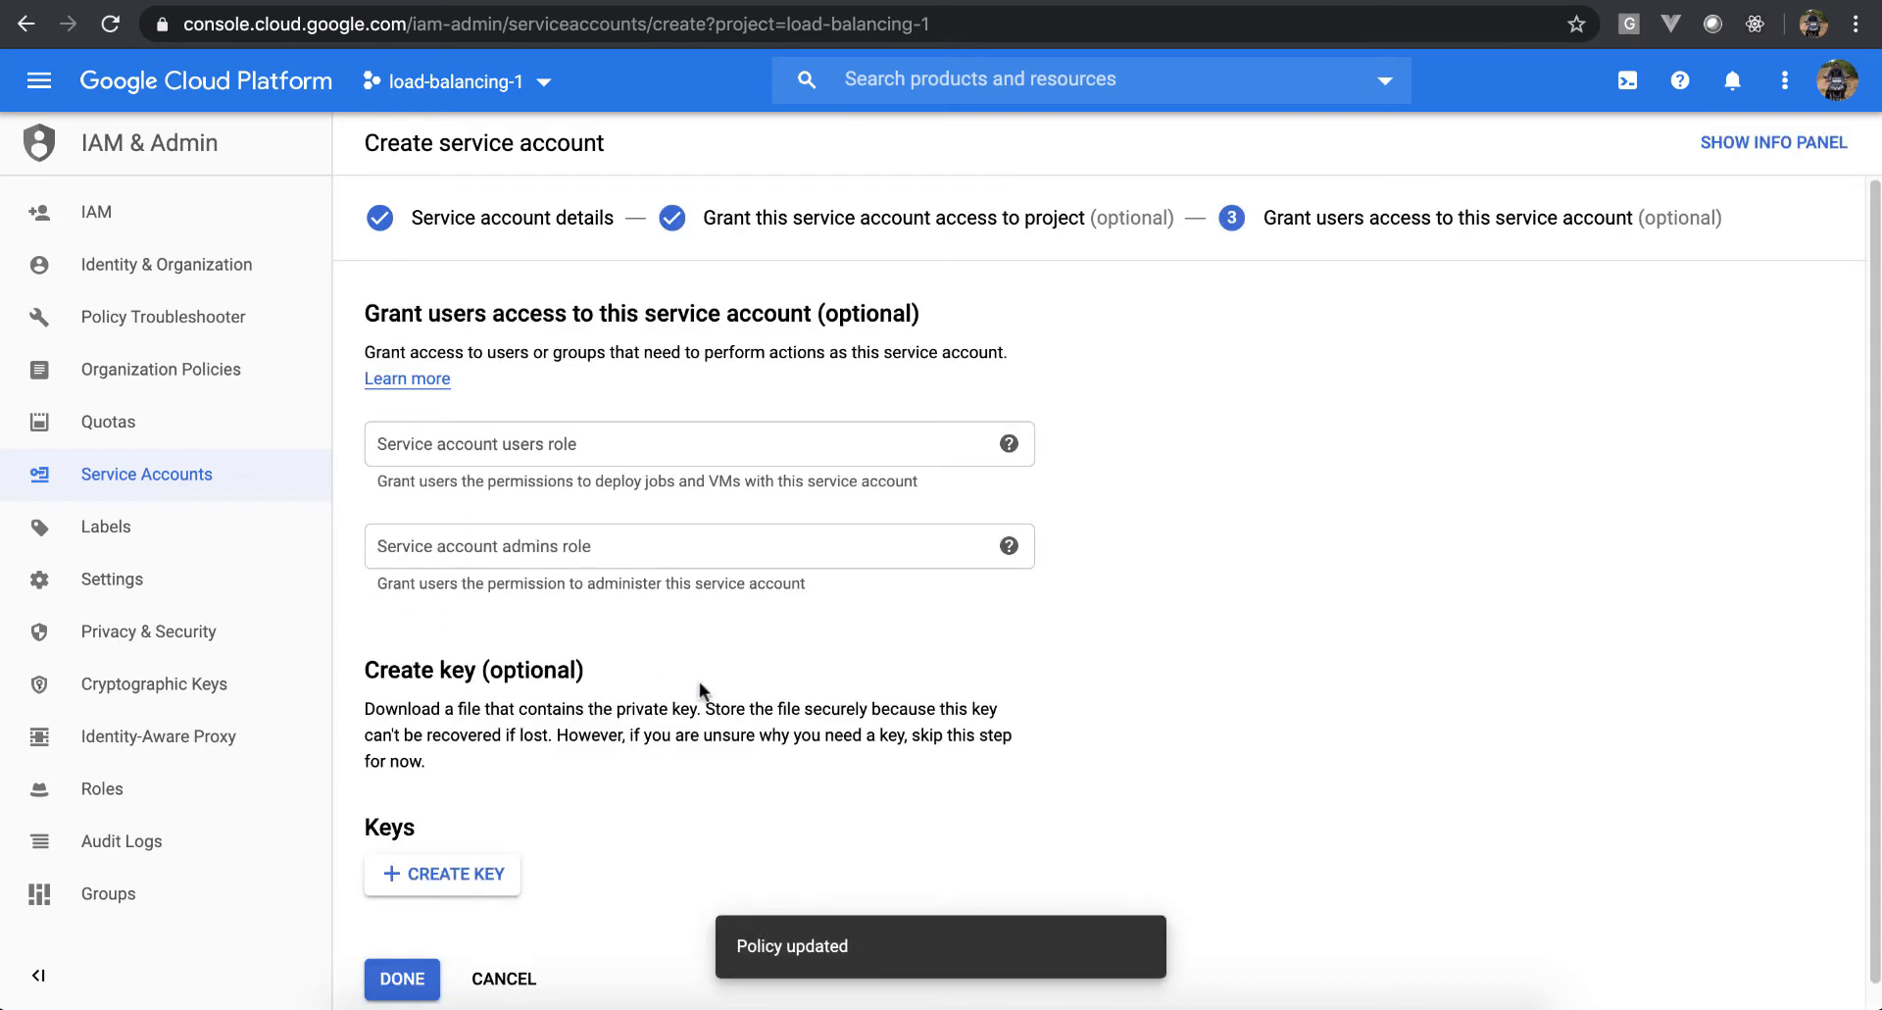
click(402, 976)
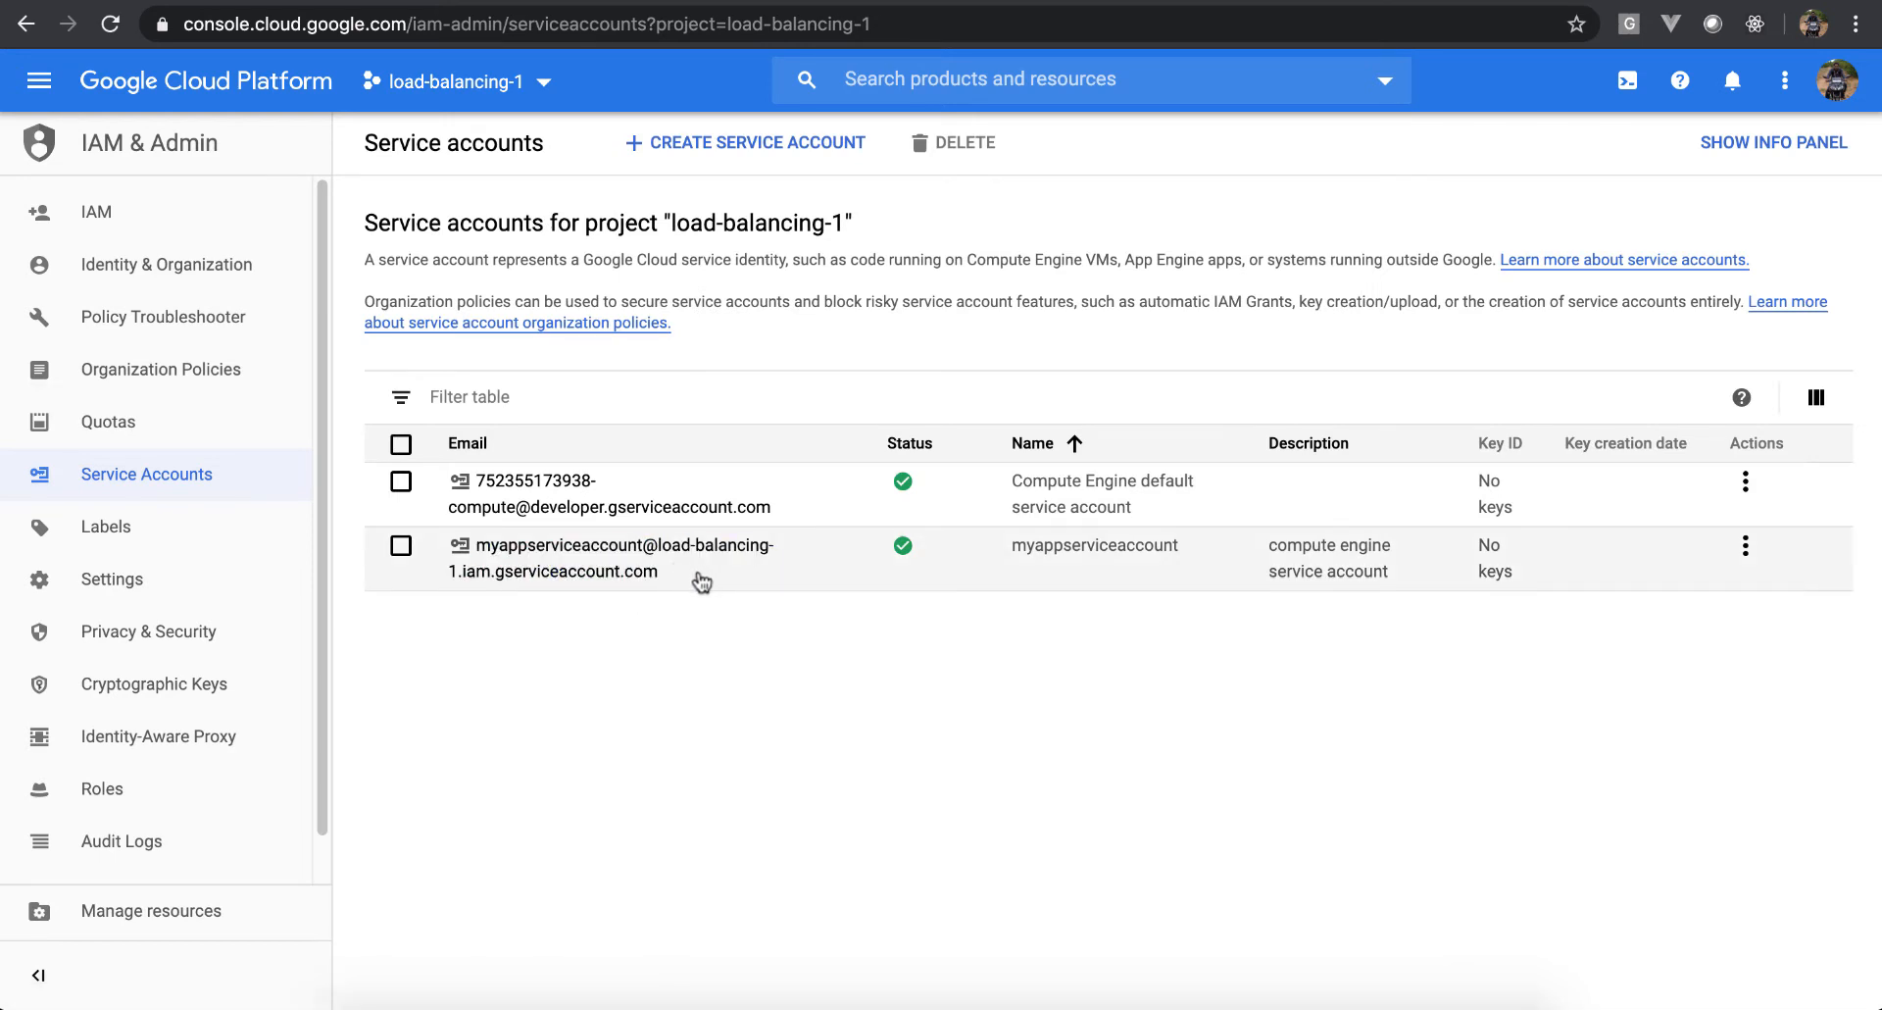
Go to the instance templates page of Compute Engine and start creating a new instance template
click(37, 85)
scroll(172, 392, down, 5)
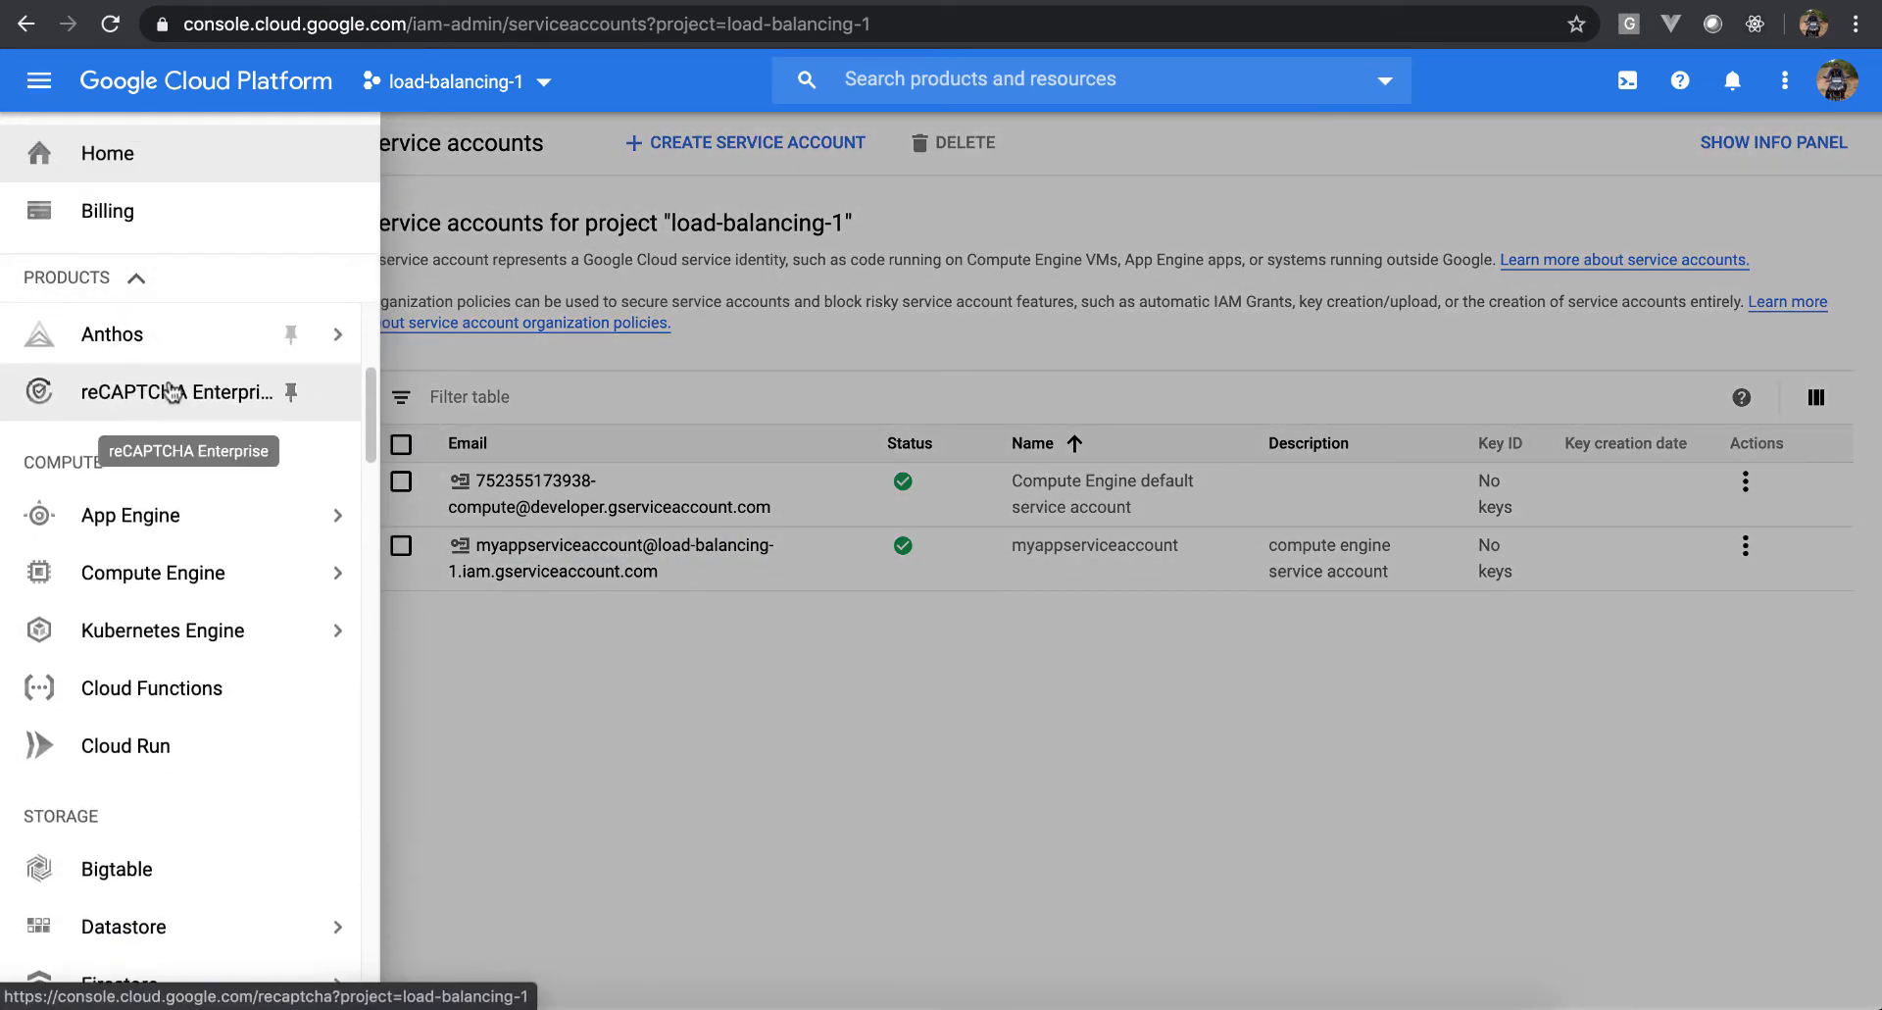
scroll(172, 392, down, 1)
click(149, 473)
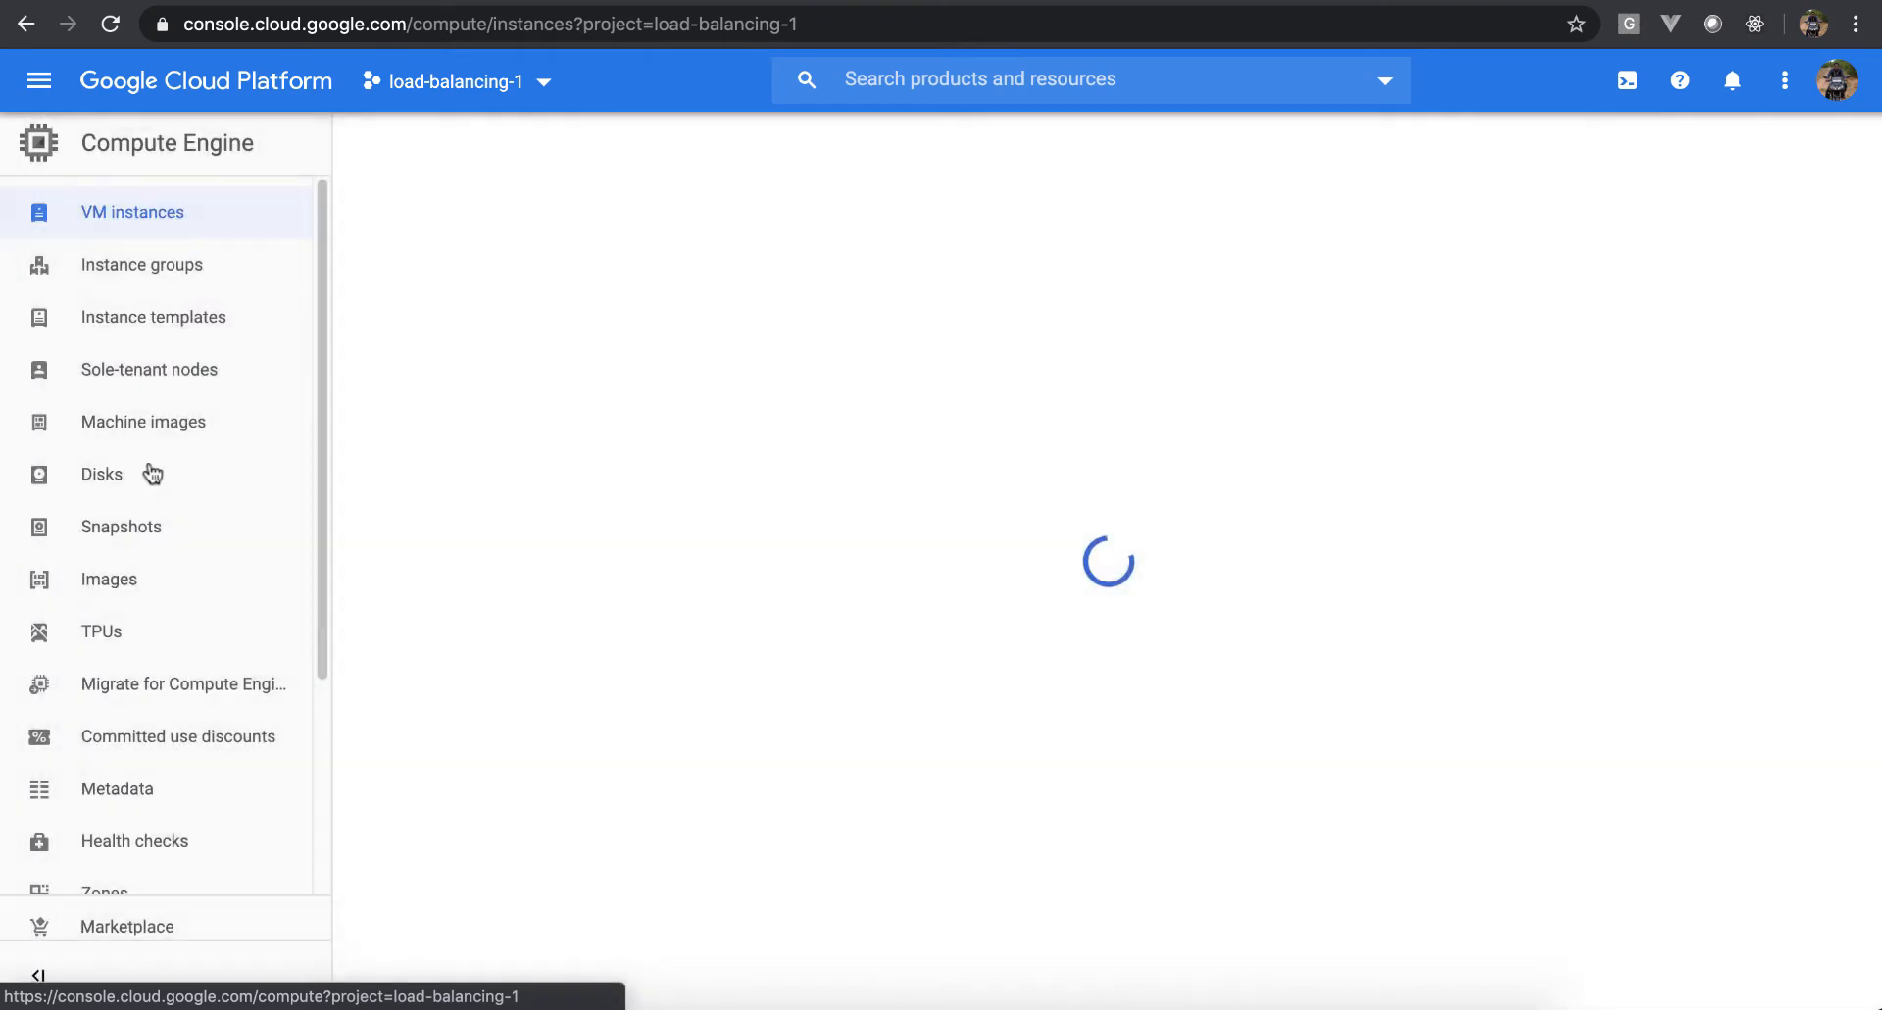
click(136, 324)
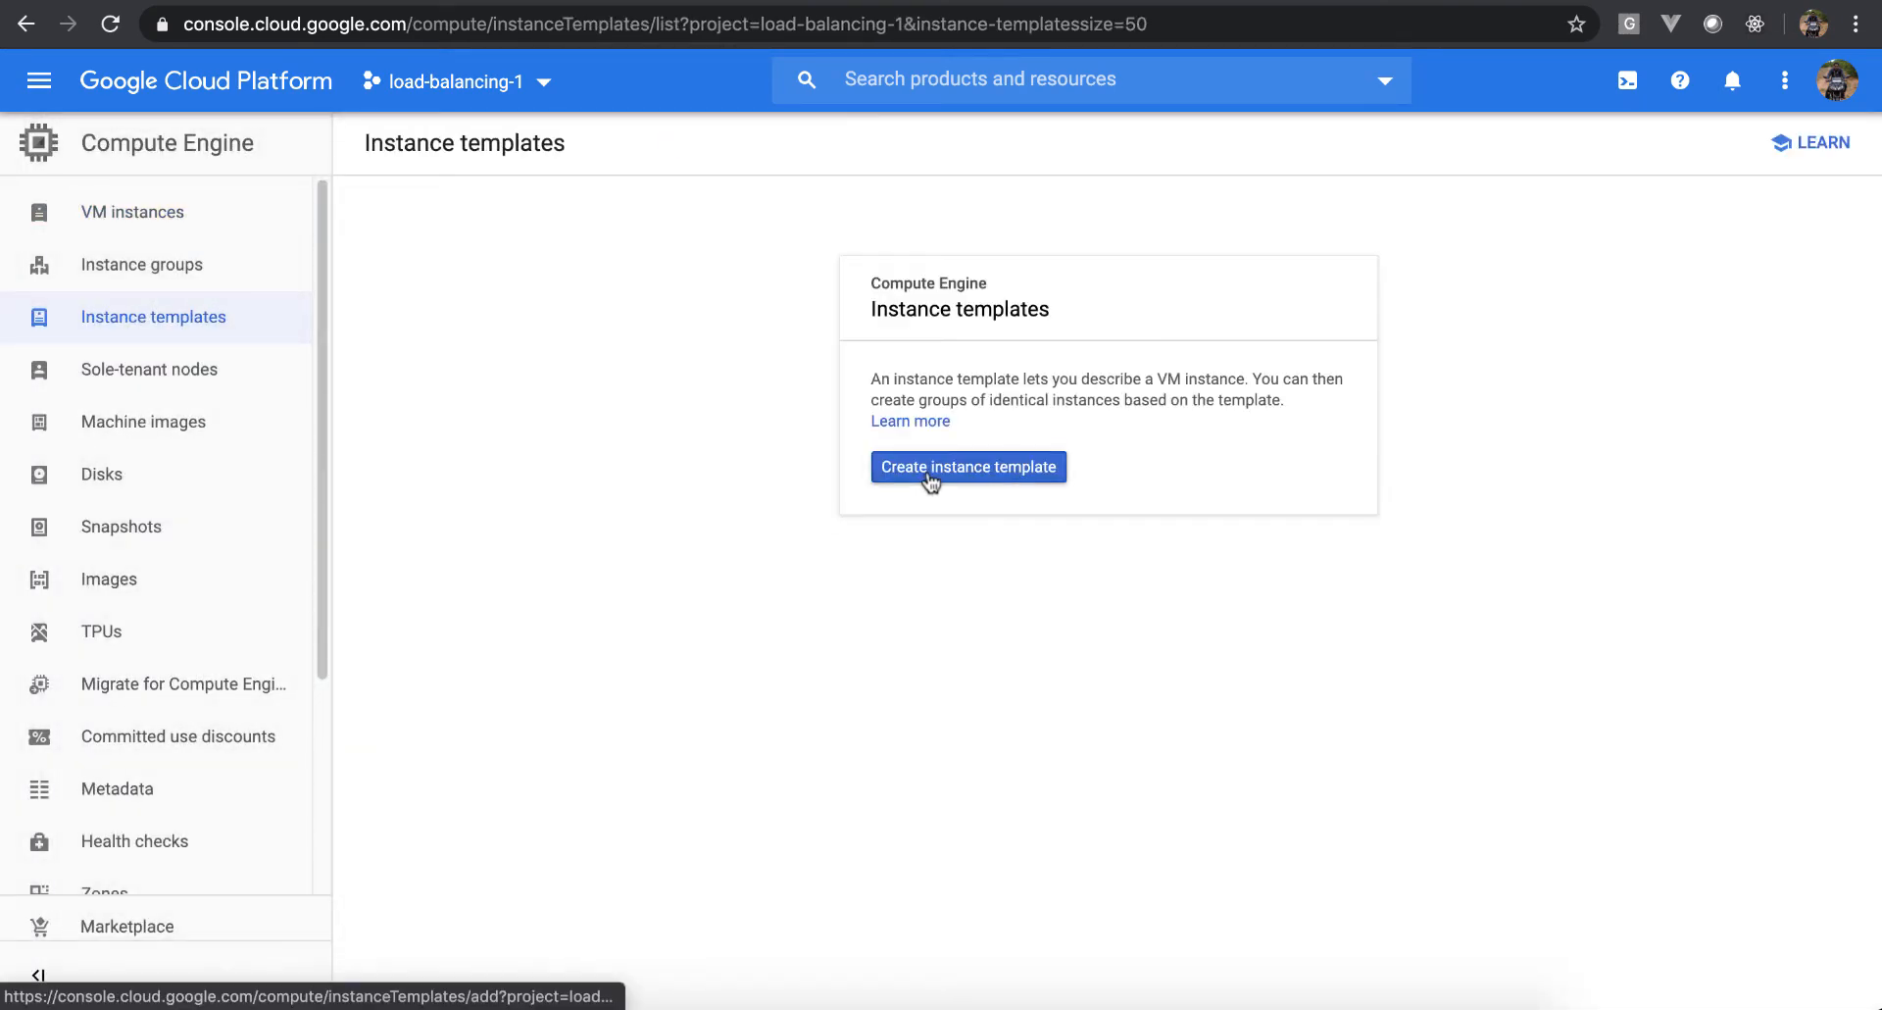
click(929, 469)
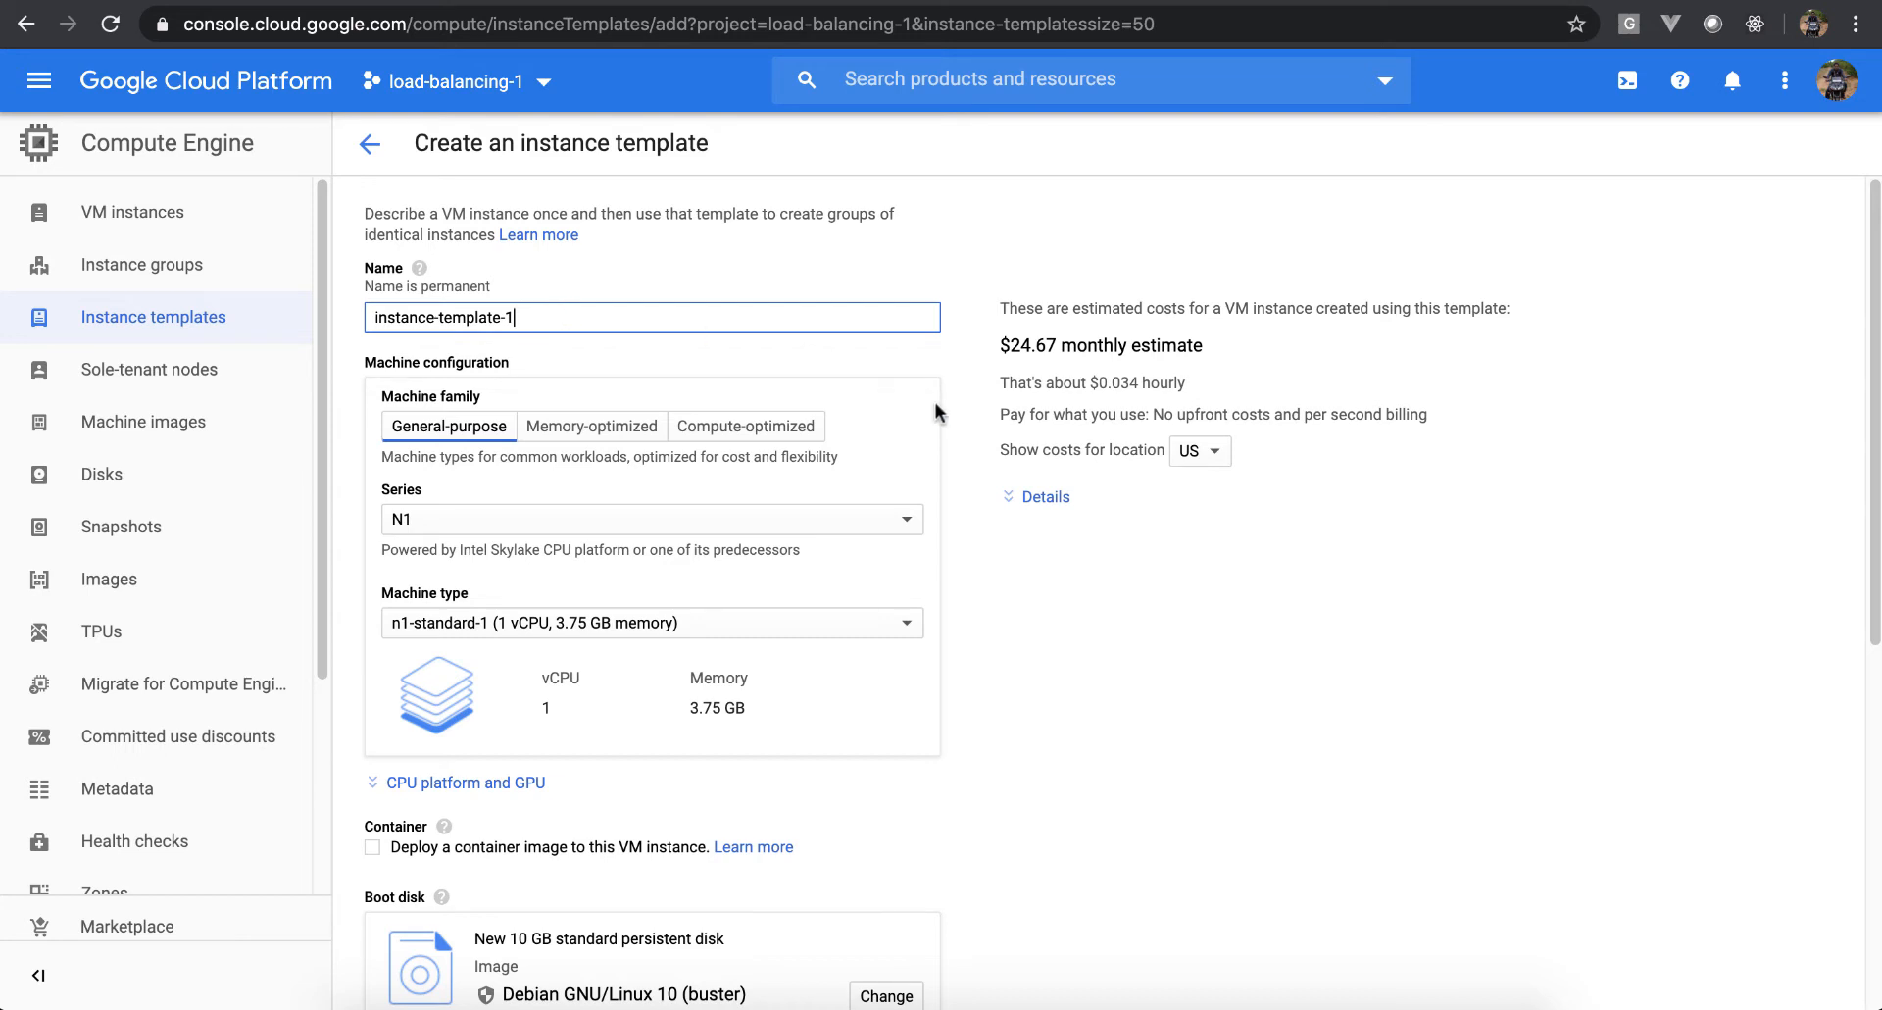
Change the template's boot disk image to Ubuntu with version Ubuntu 16.04 LTS
scroll(935, 404, down, 3)
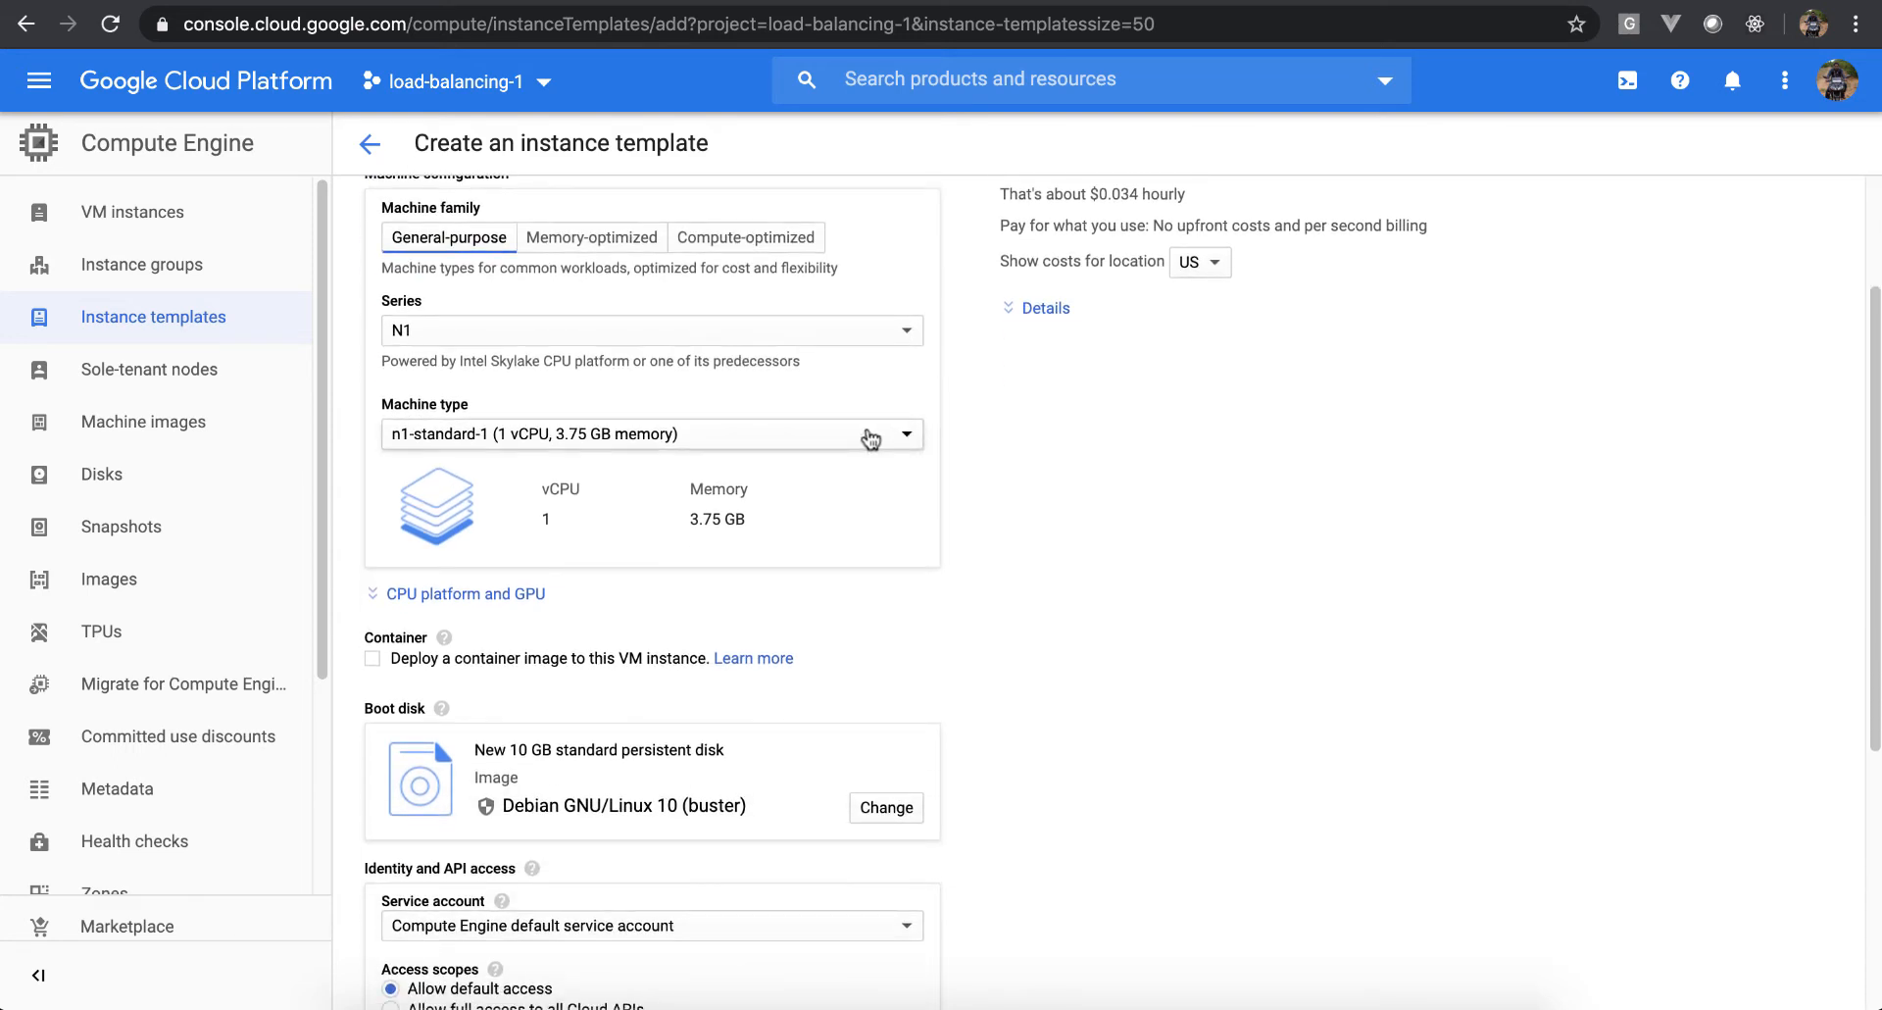
scroll(998, 544, down, 3)
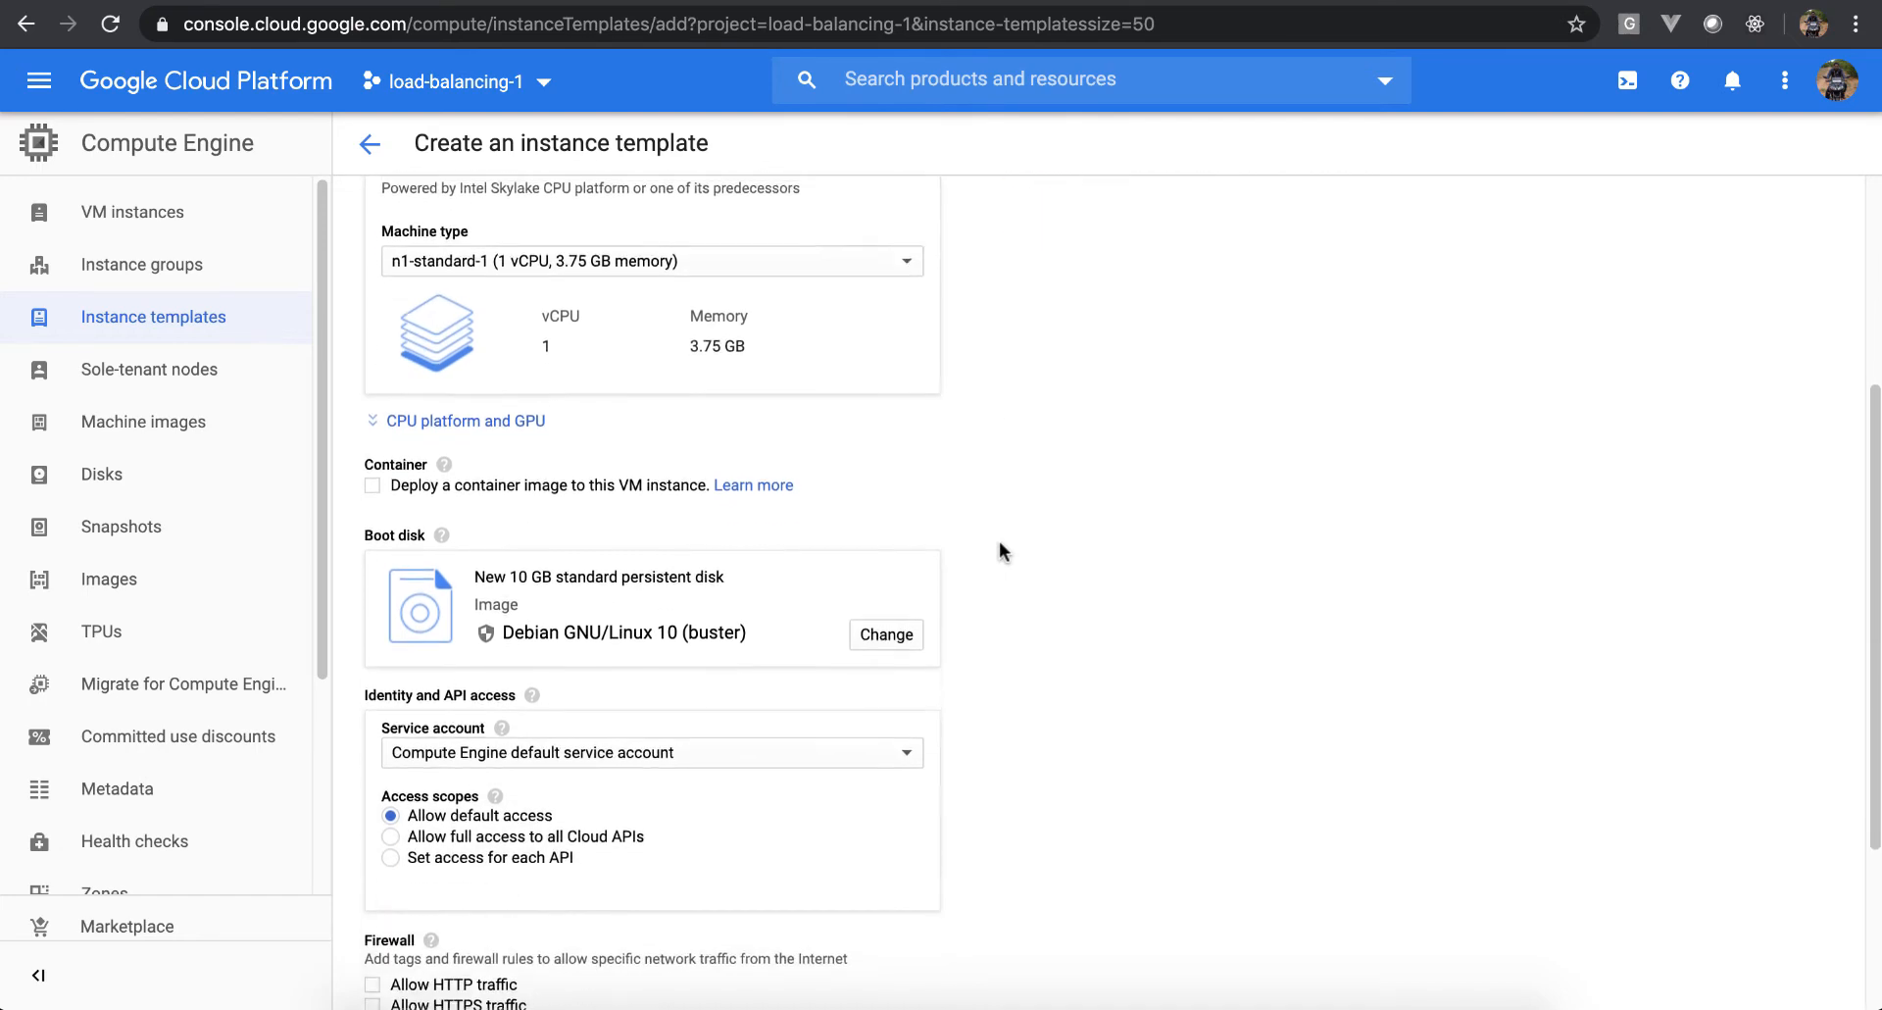
scroll(998, 551, down, 1)
click(878, 569)
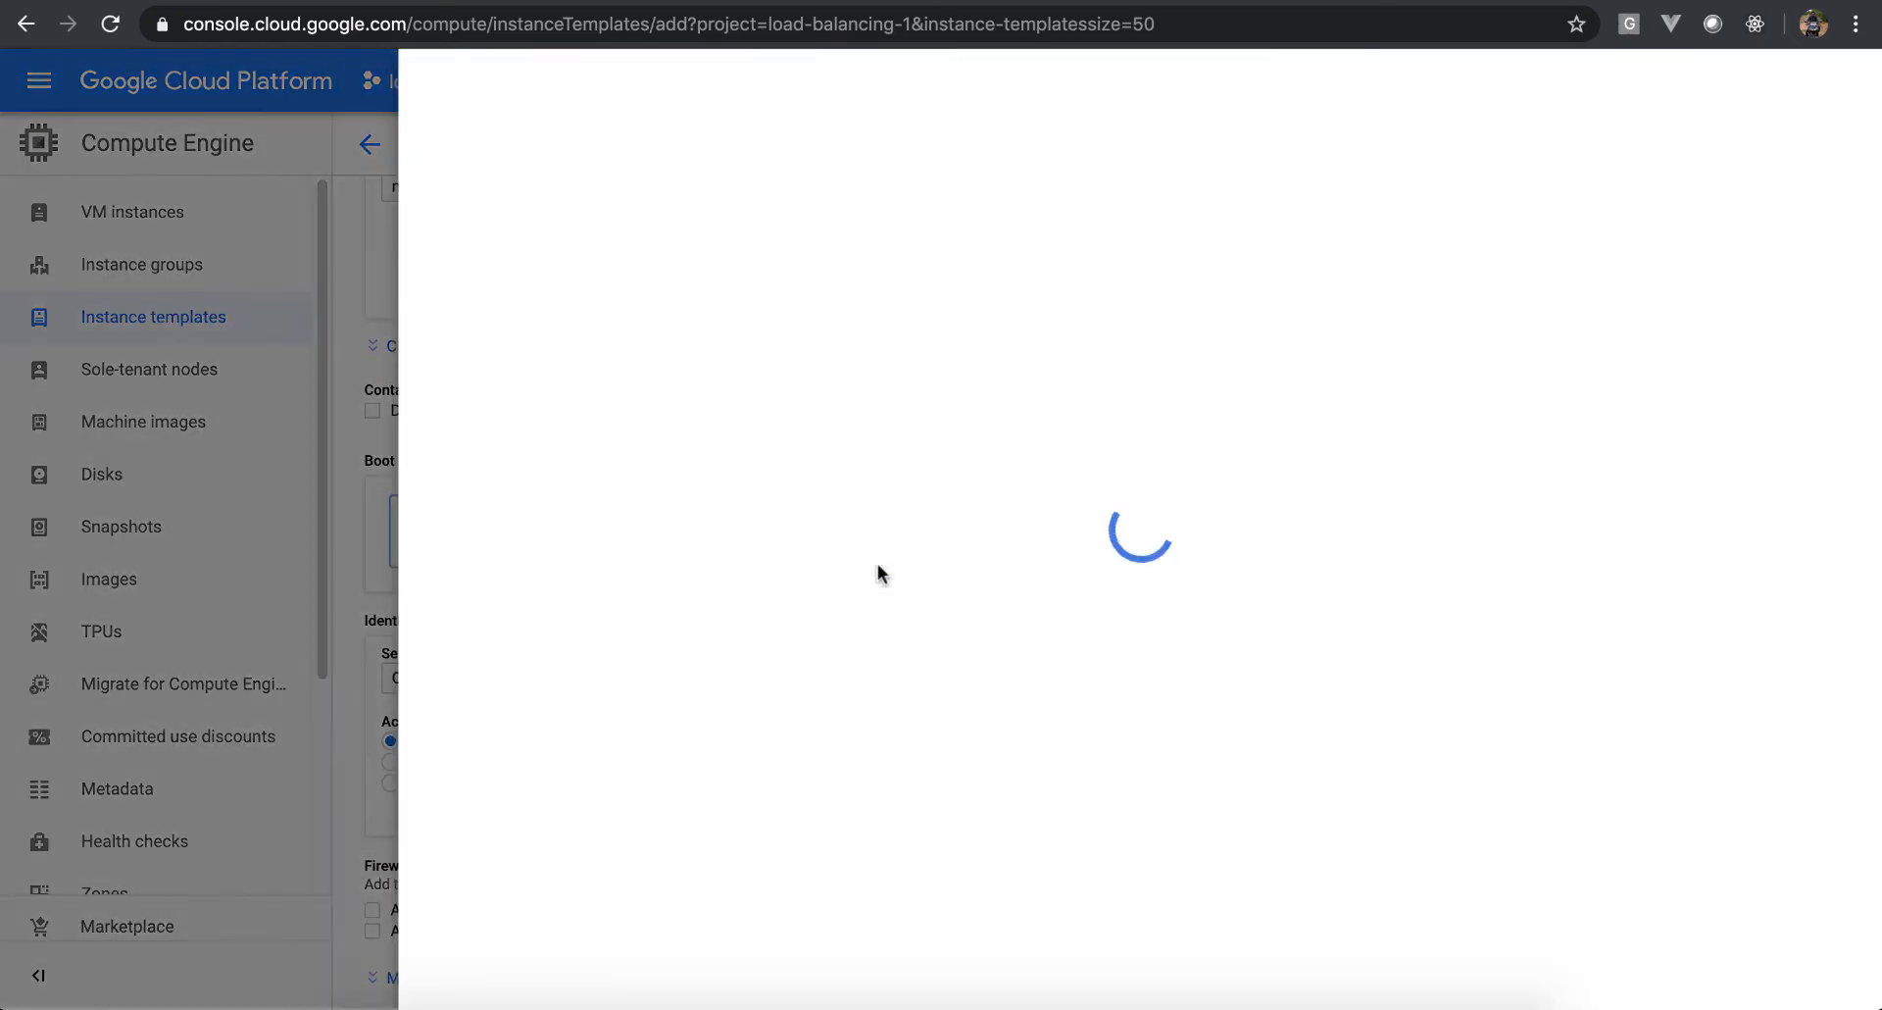
click(730, 261)
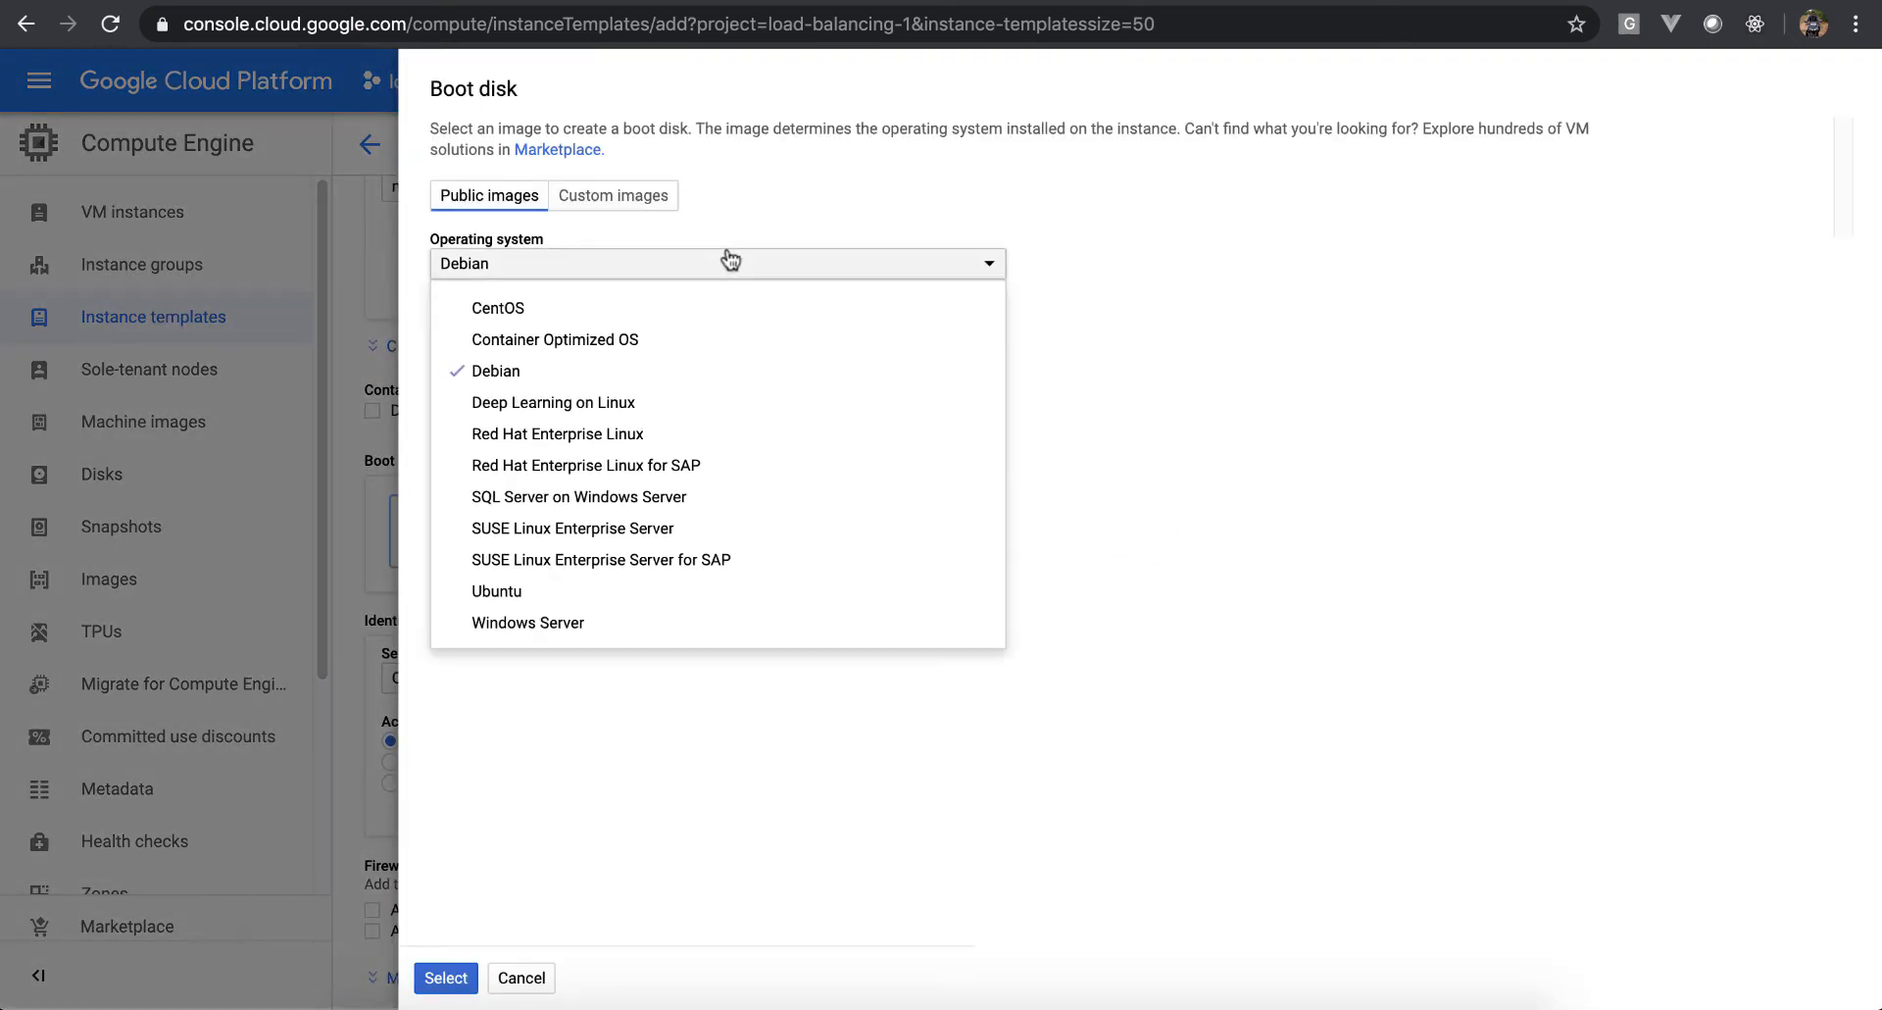
click(661, 591)
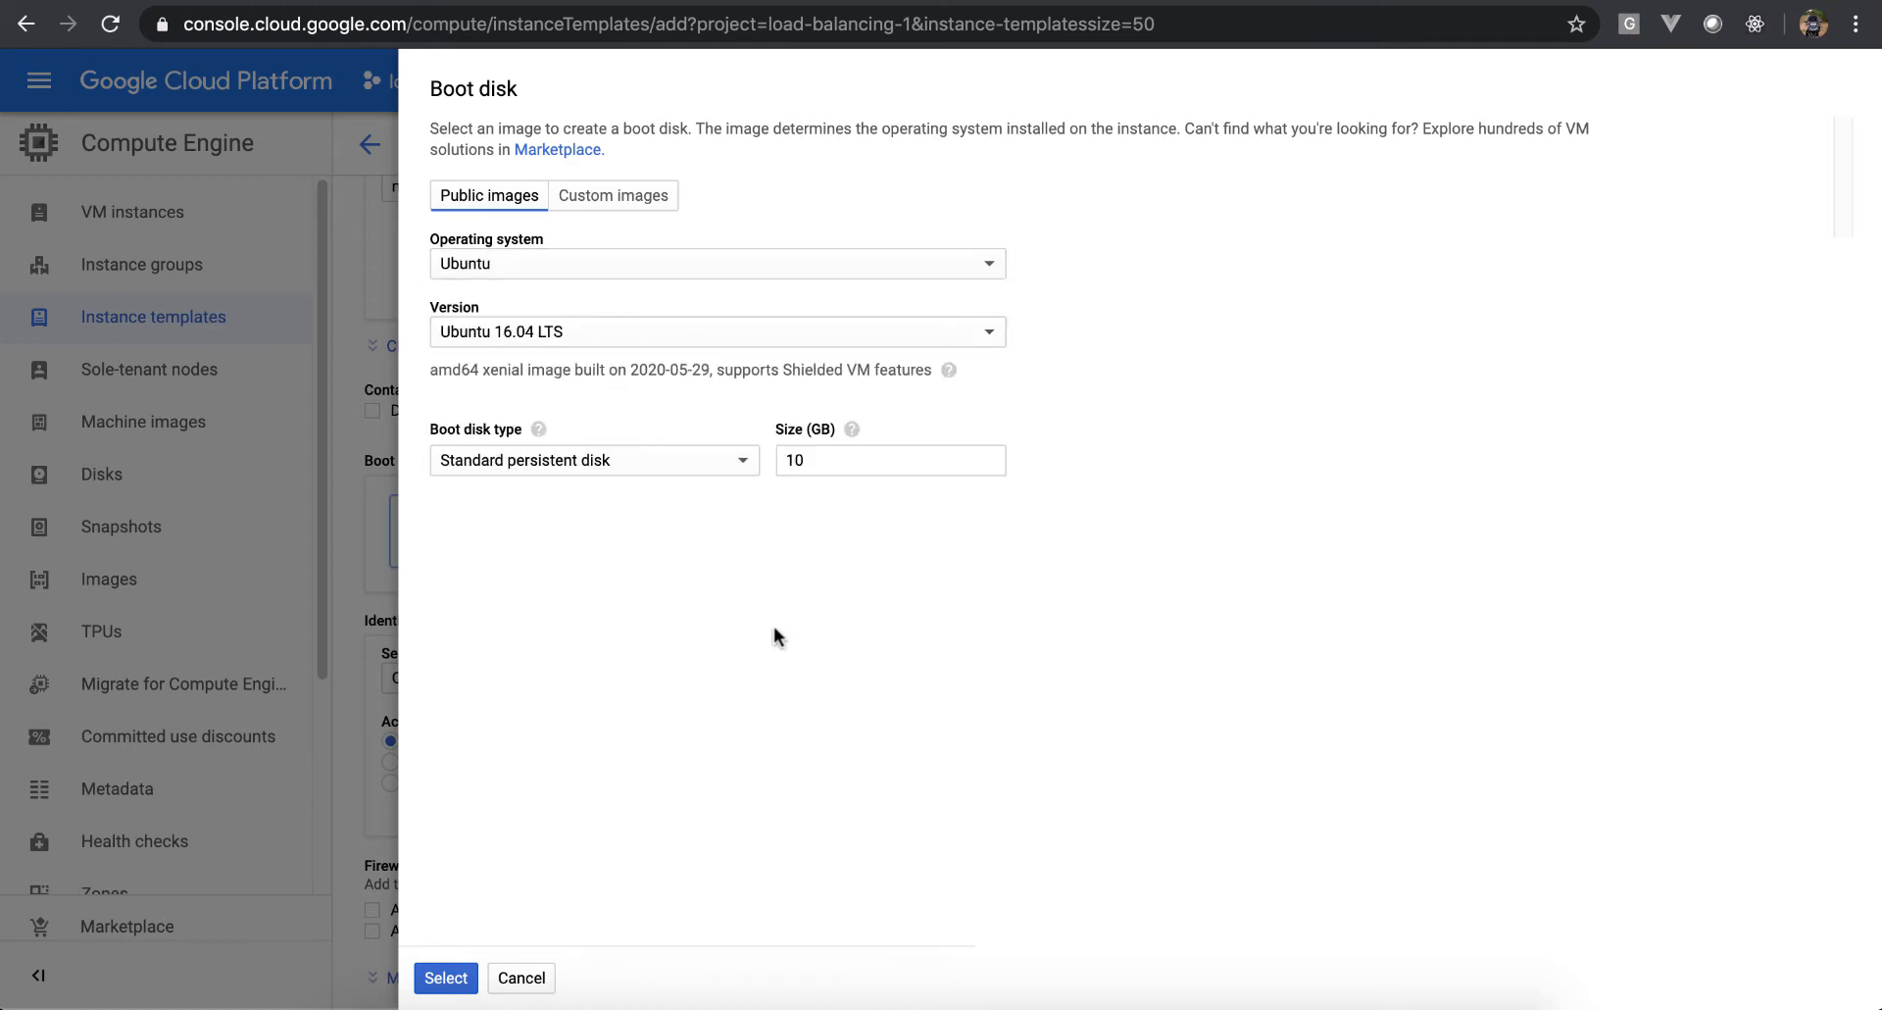
click(446, 977)
Assign myappserviceaccount as the template's service account under identity and API access
scroll(925, 813, down, 3)
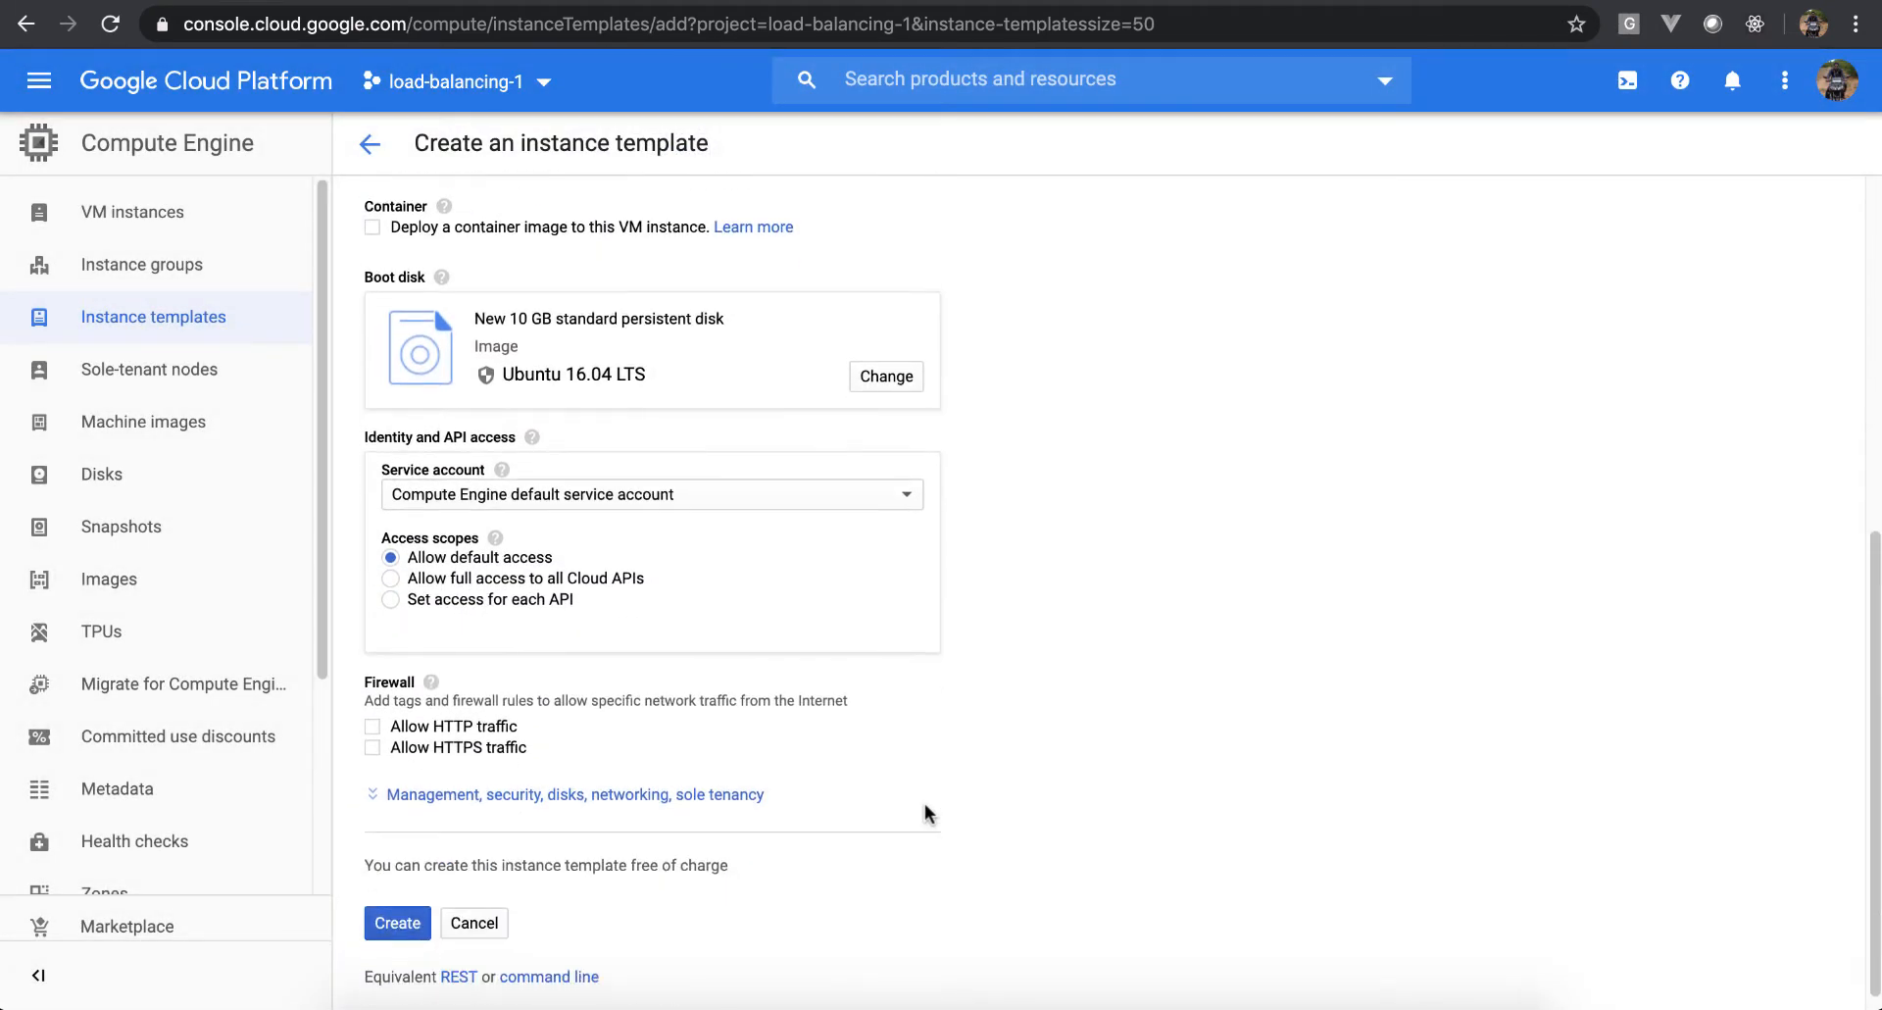
click(828, 498)
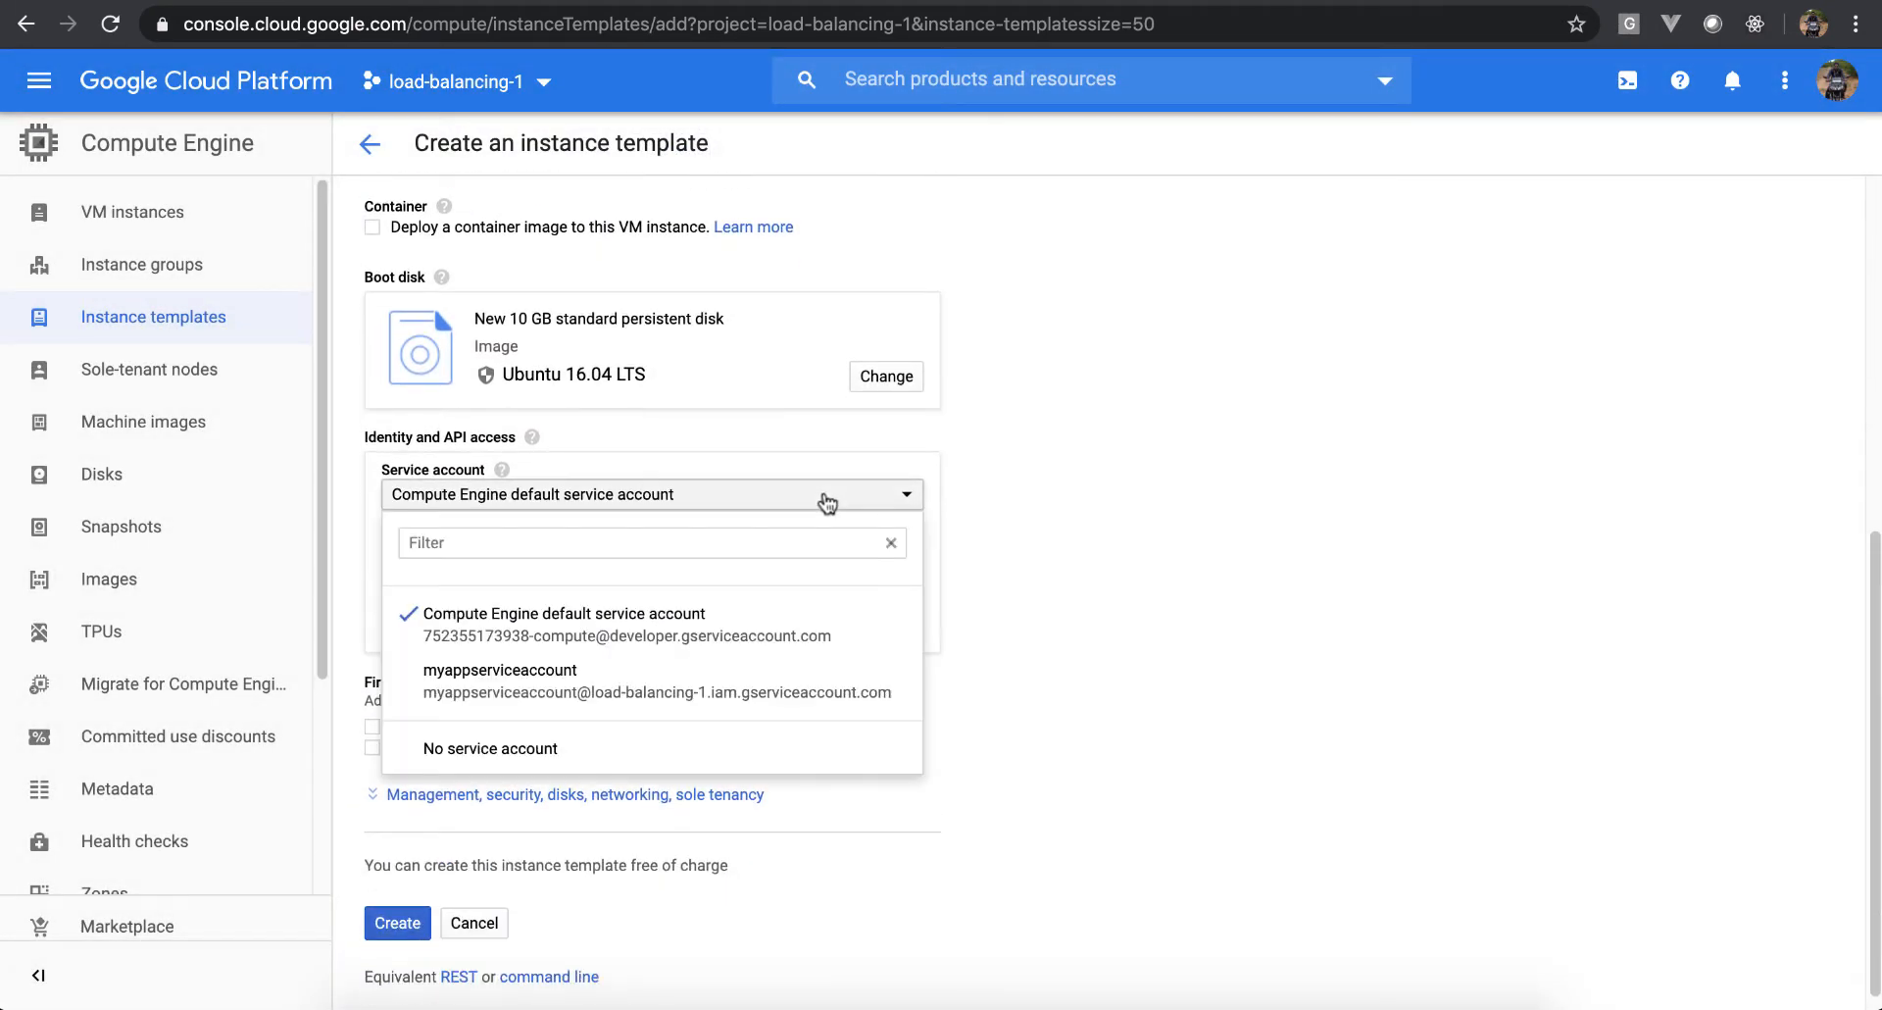
click(743, 675)
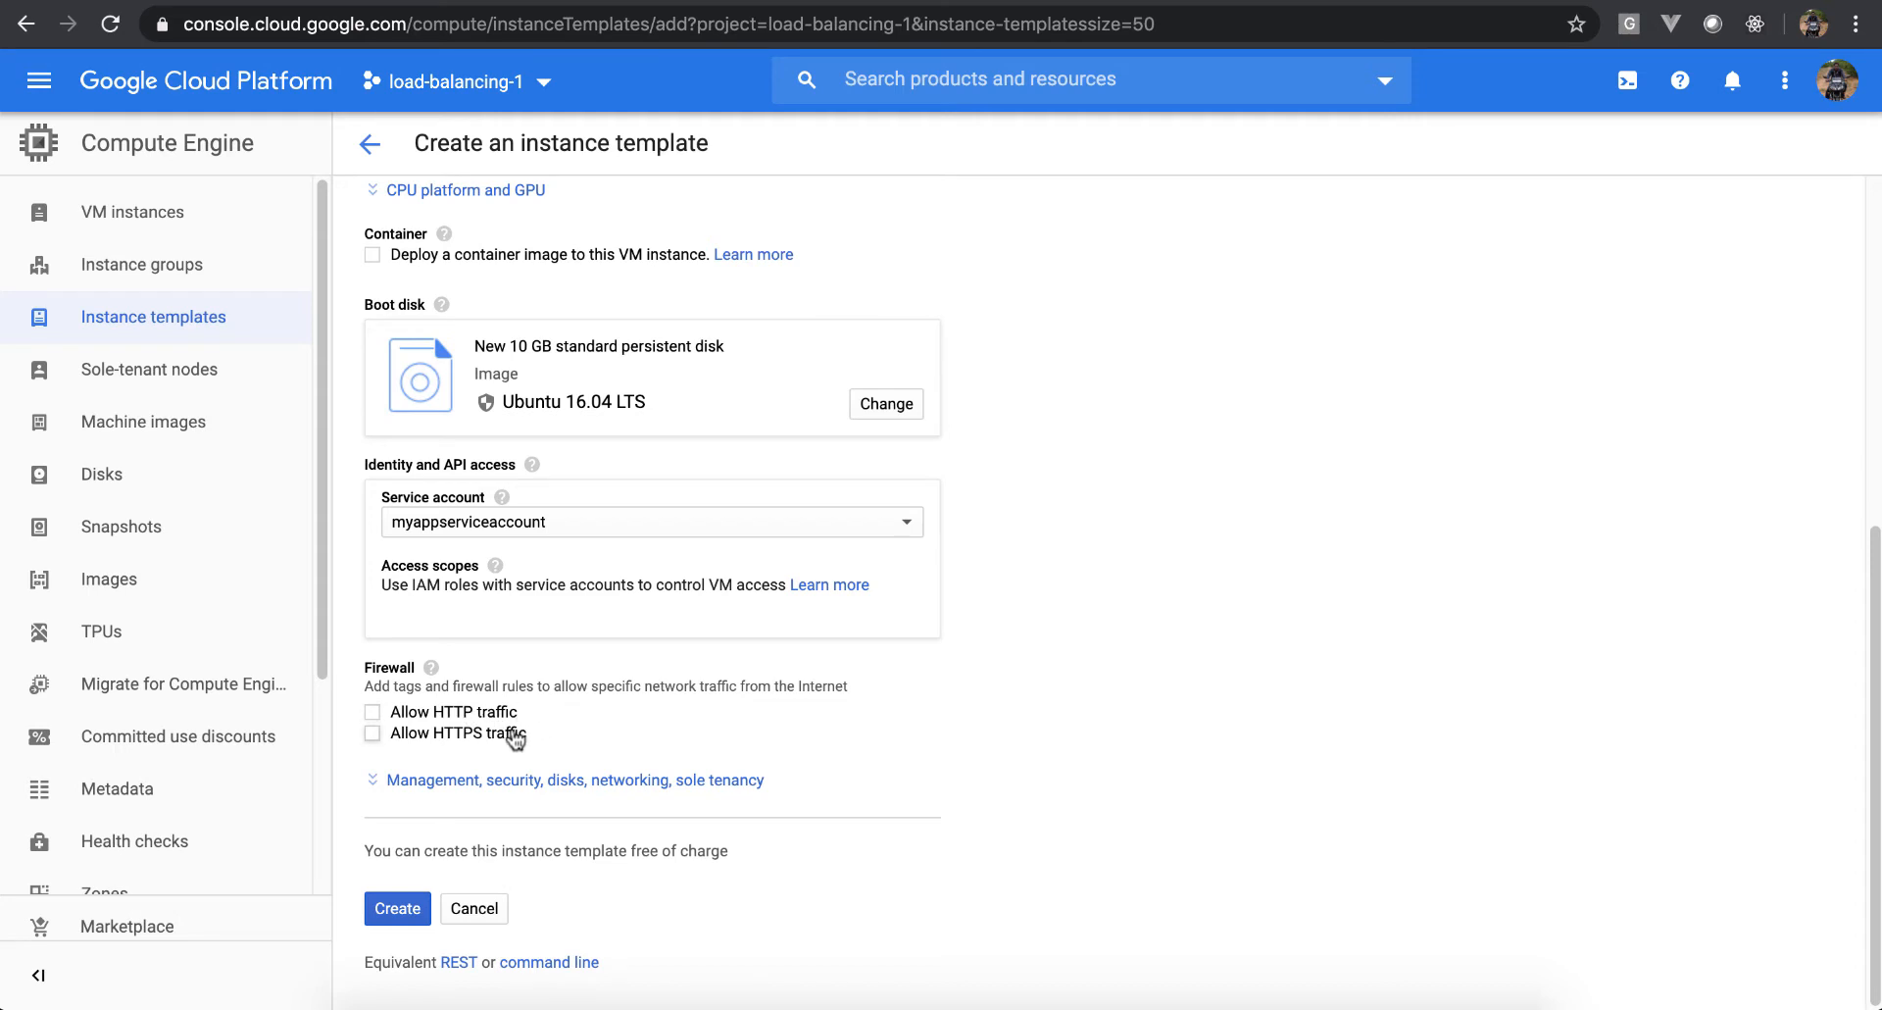
Expand the template's advanced management settings and place the cursor in the empty startup script field
click(546, 782)
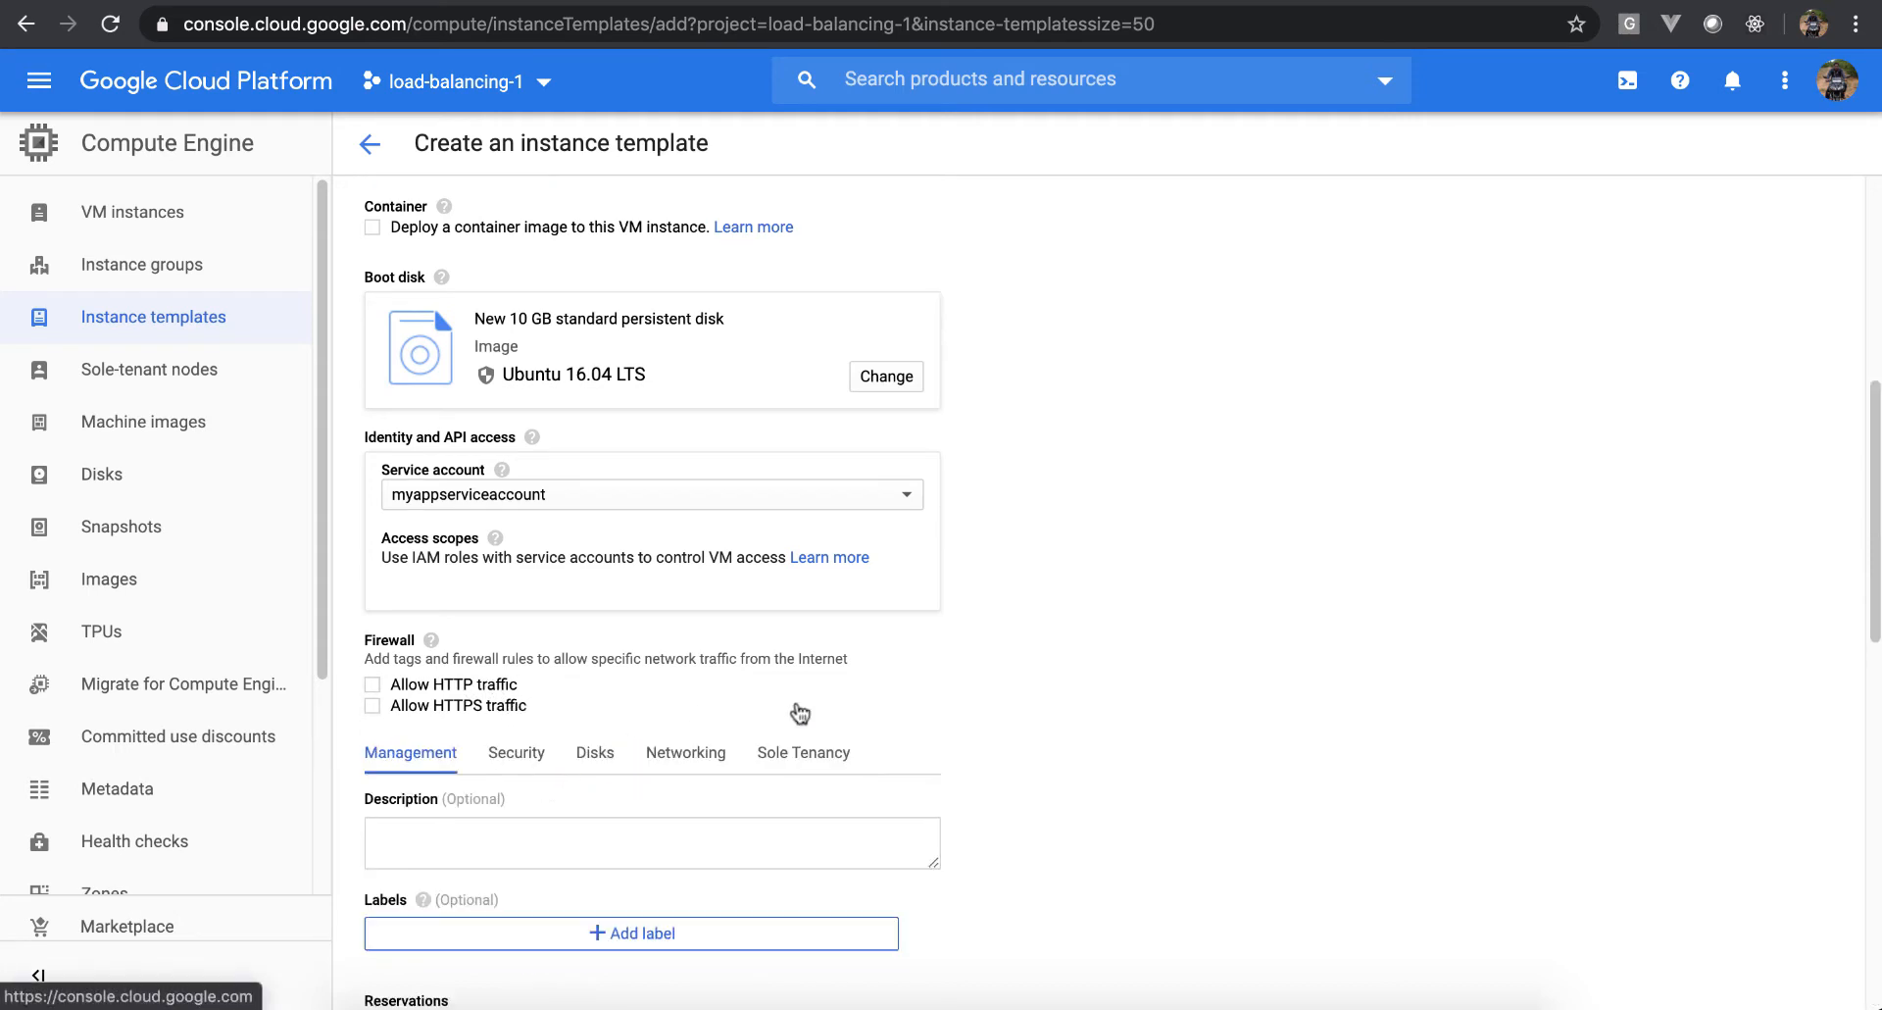
scroll(1016, 728, down, 4)
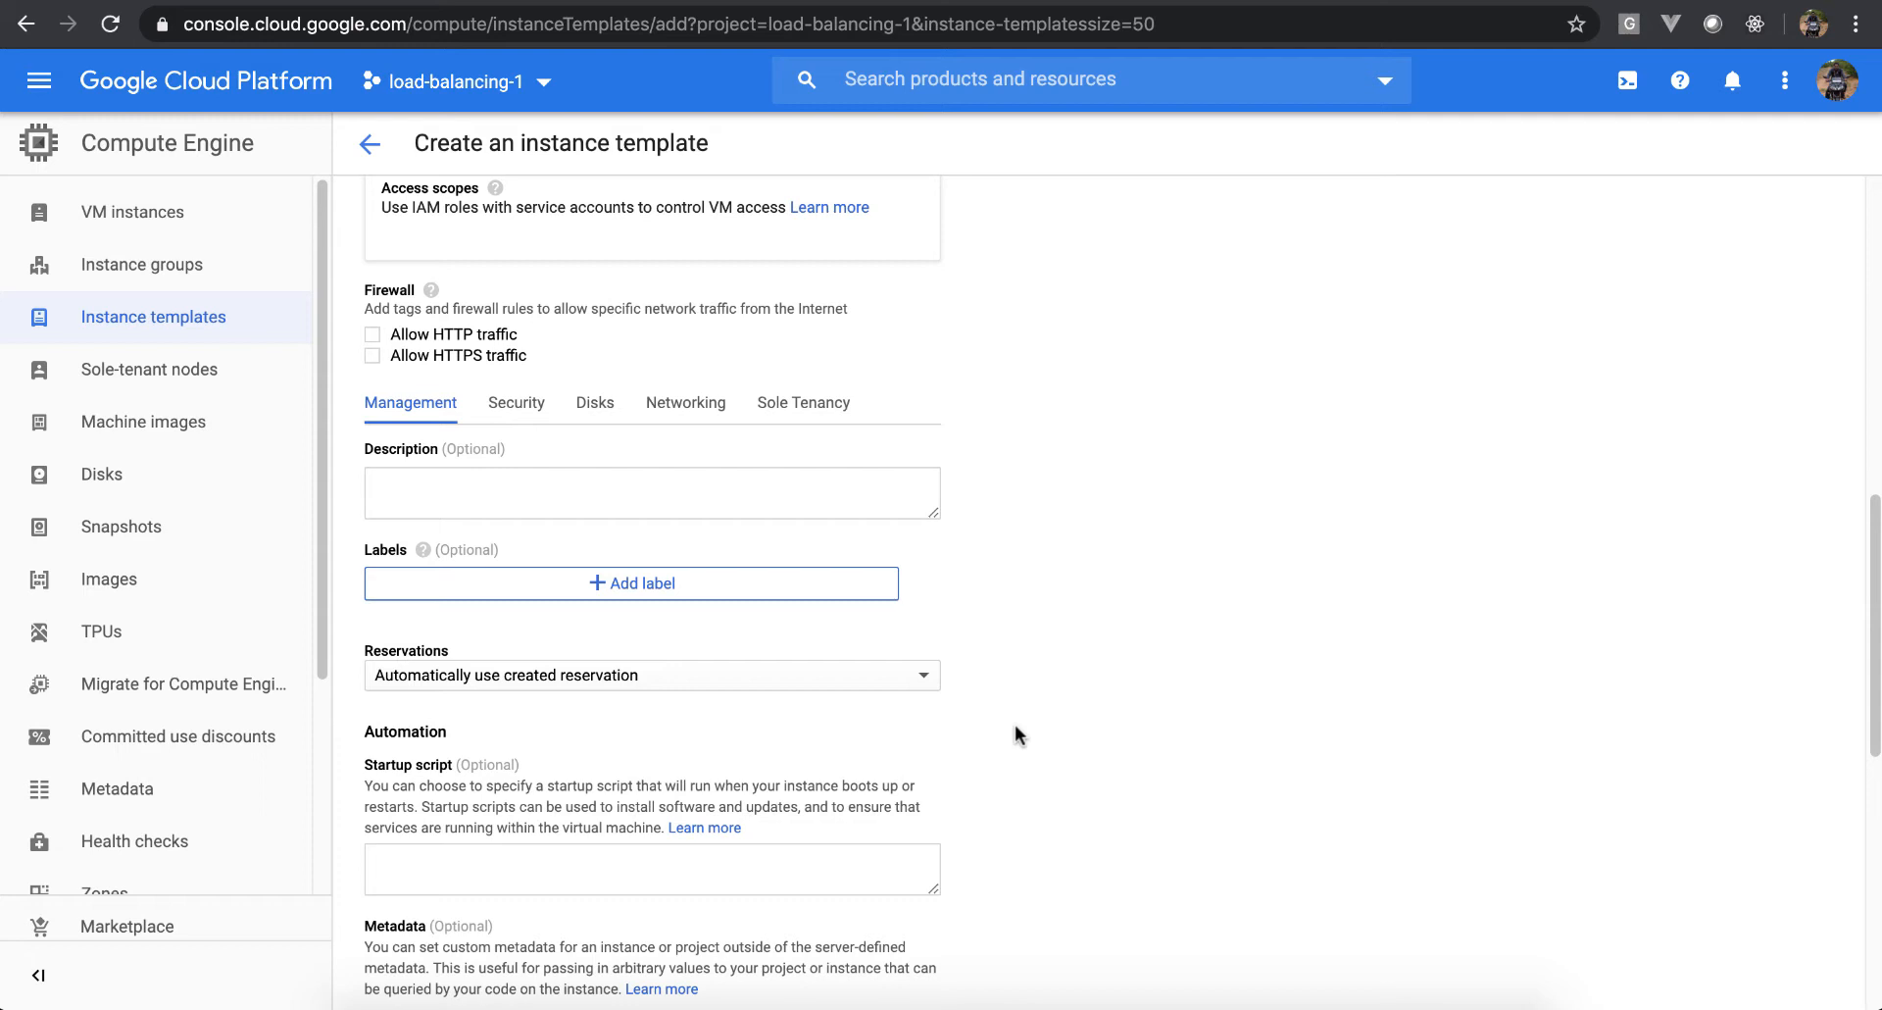
scroll(1015, 725, down, 1)
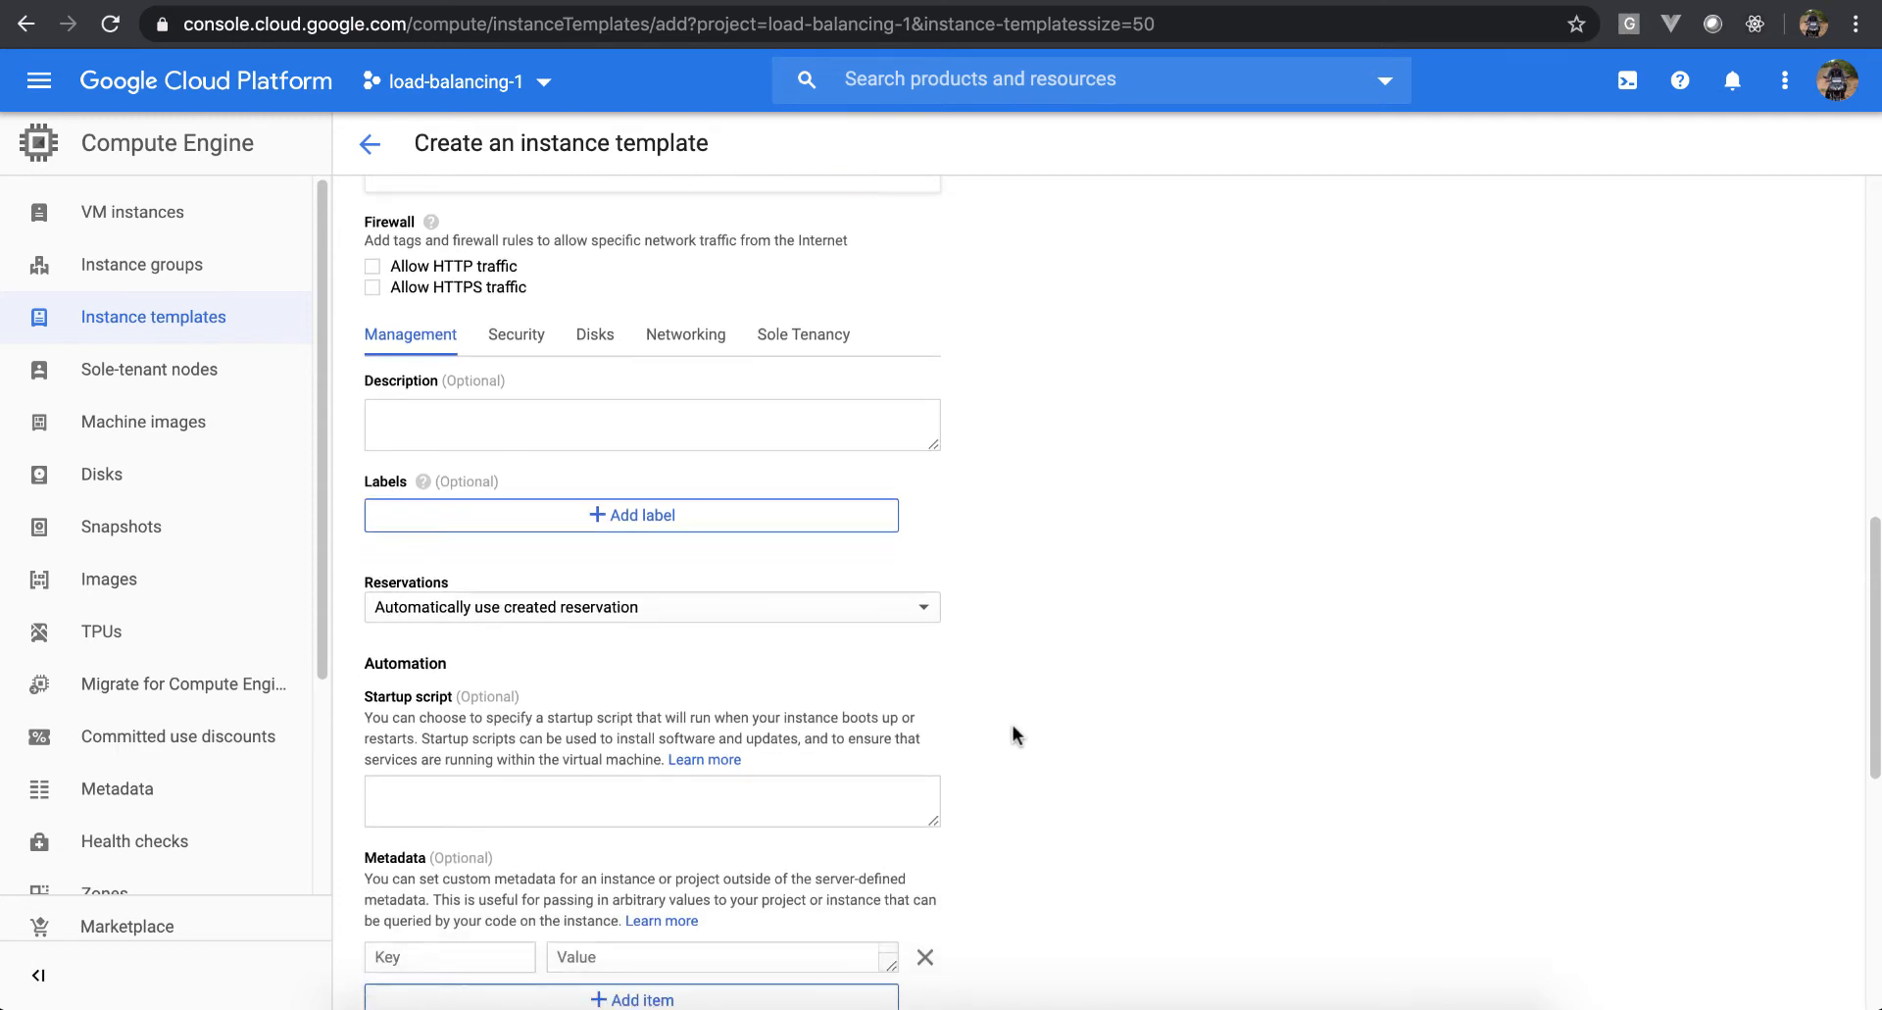
click(839, 788)
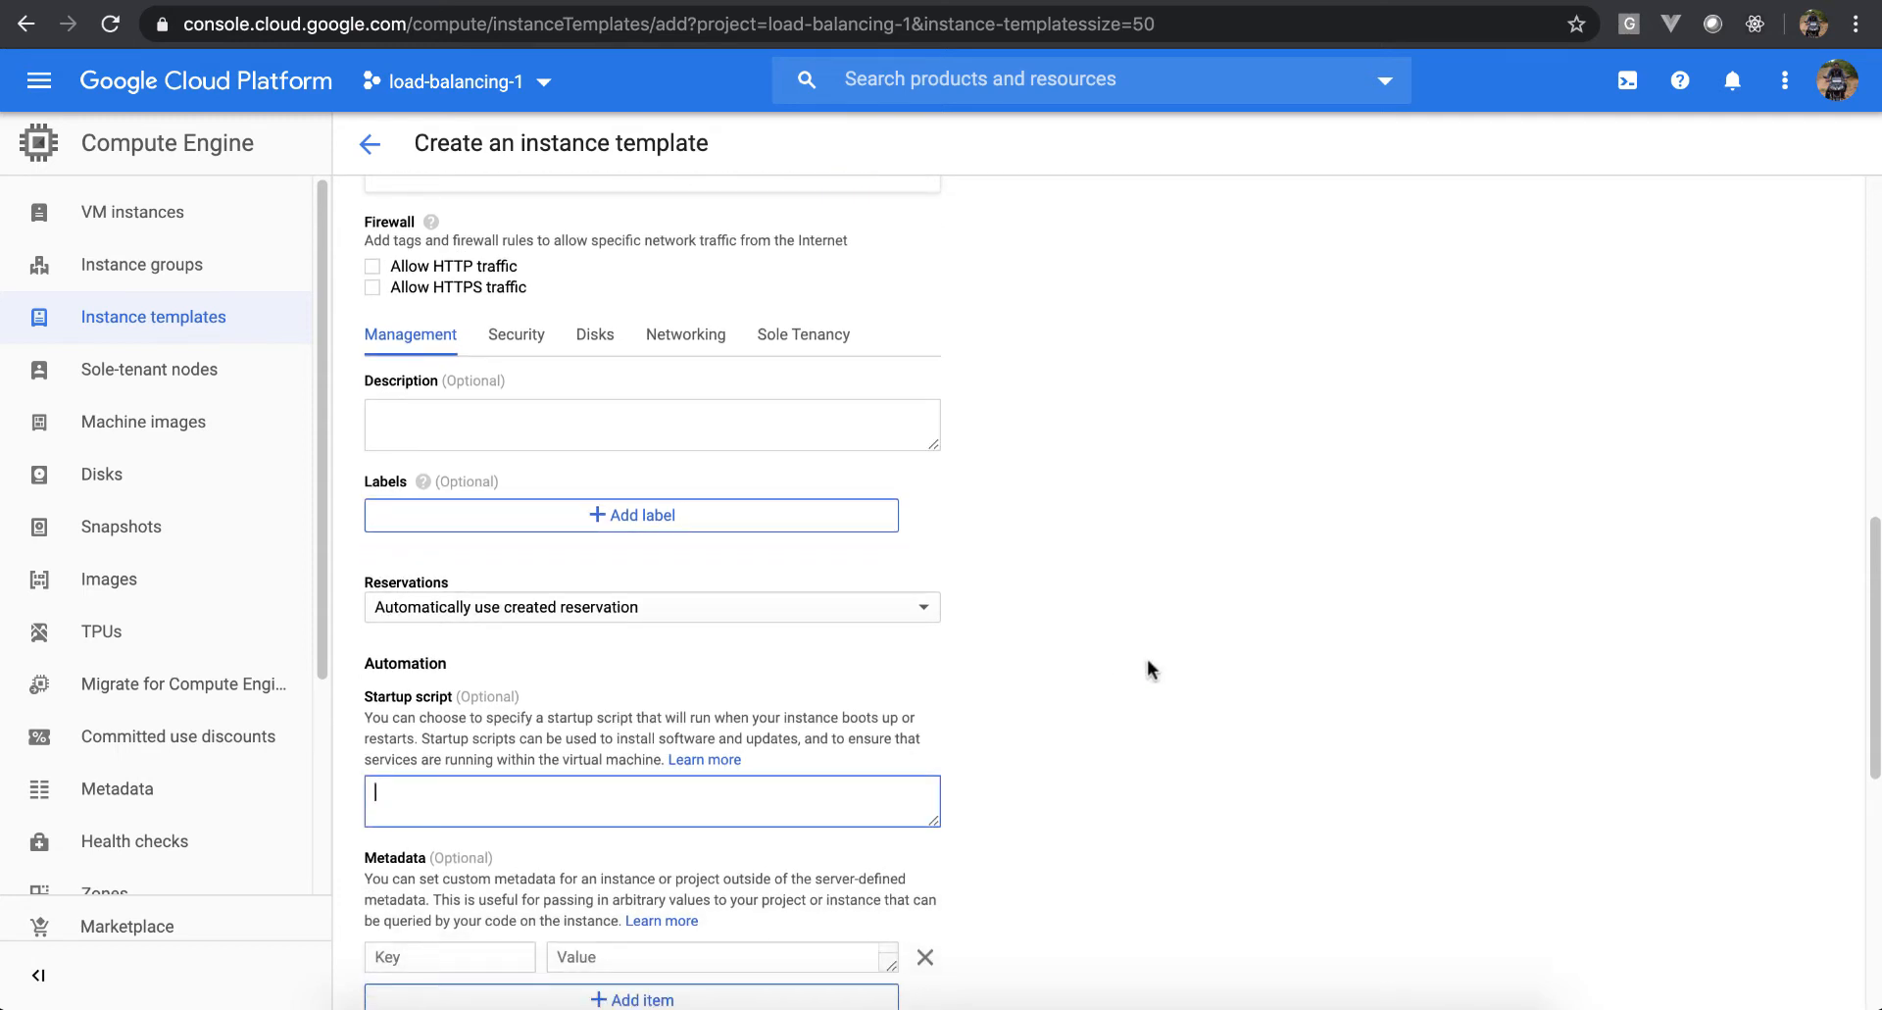
Switch to the text editor notes and review the startup script's package installation, repository cloning and app launch commands
key(super+Tab)
key(super+Tab)
key(super+Tab)
key(super+Tab)
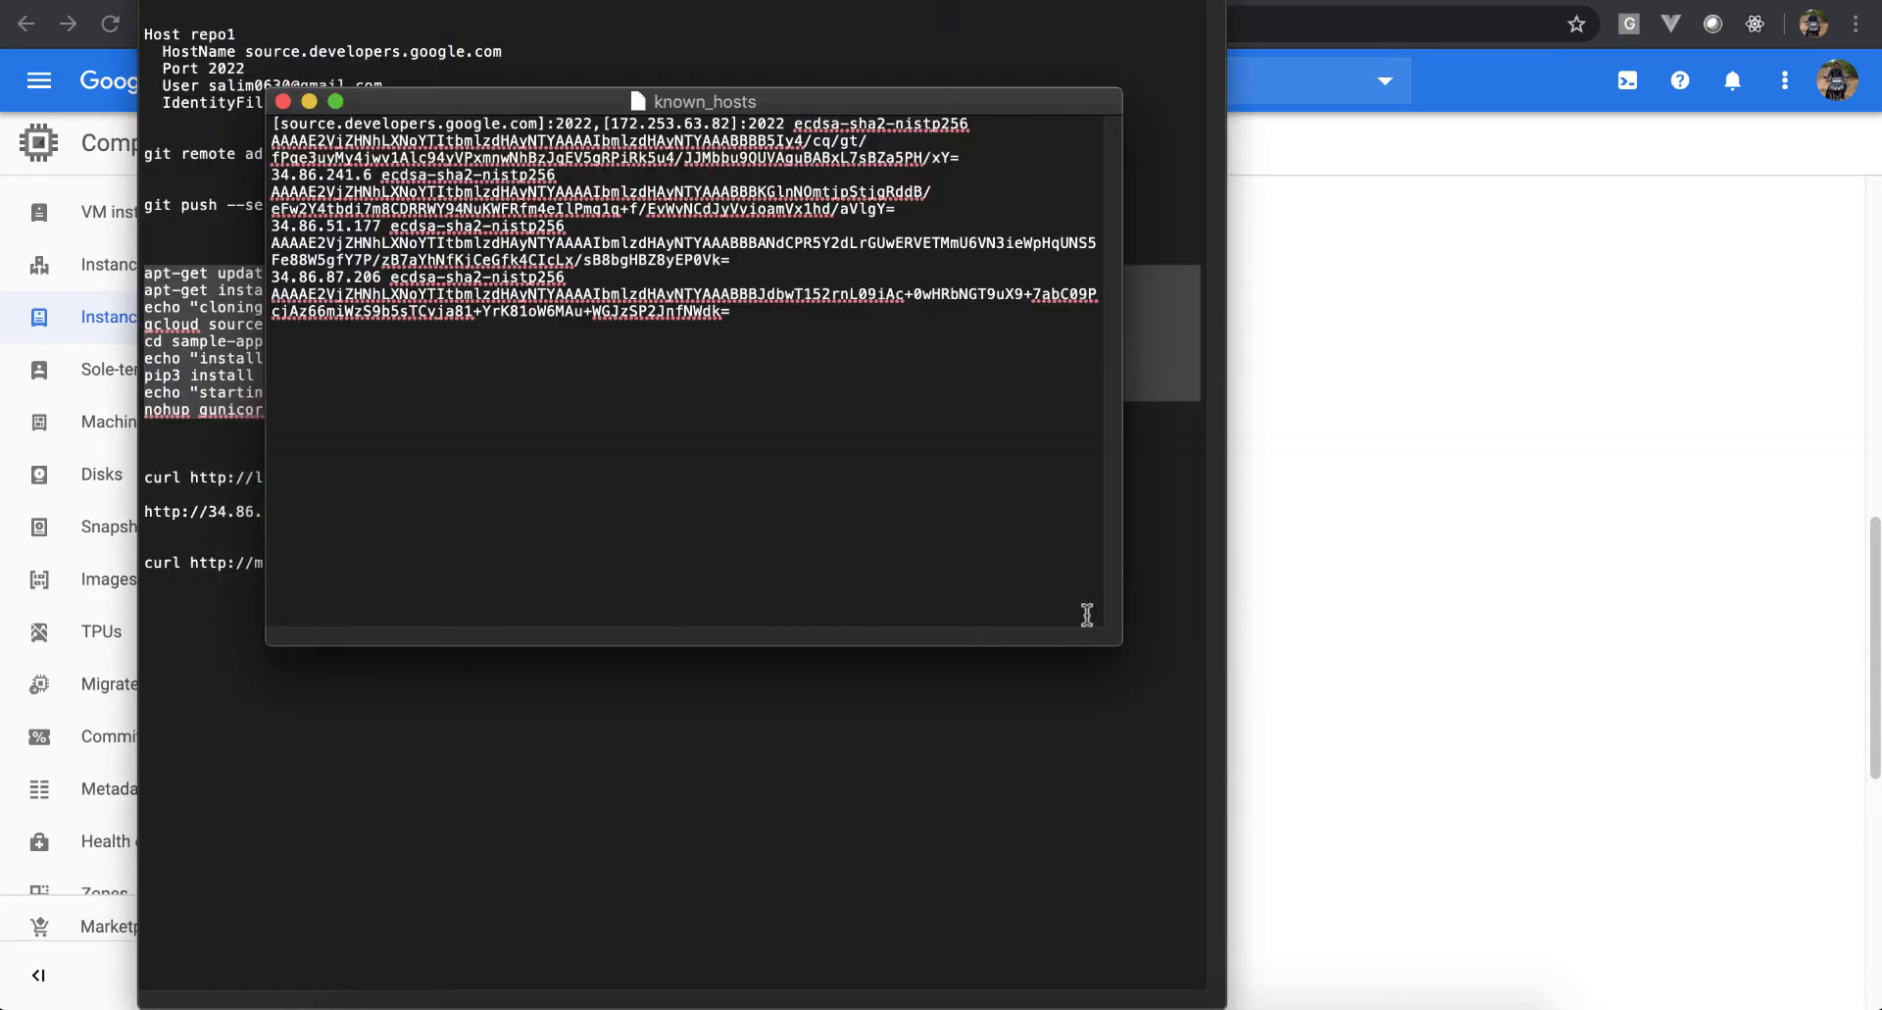
click(423, 757)
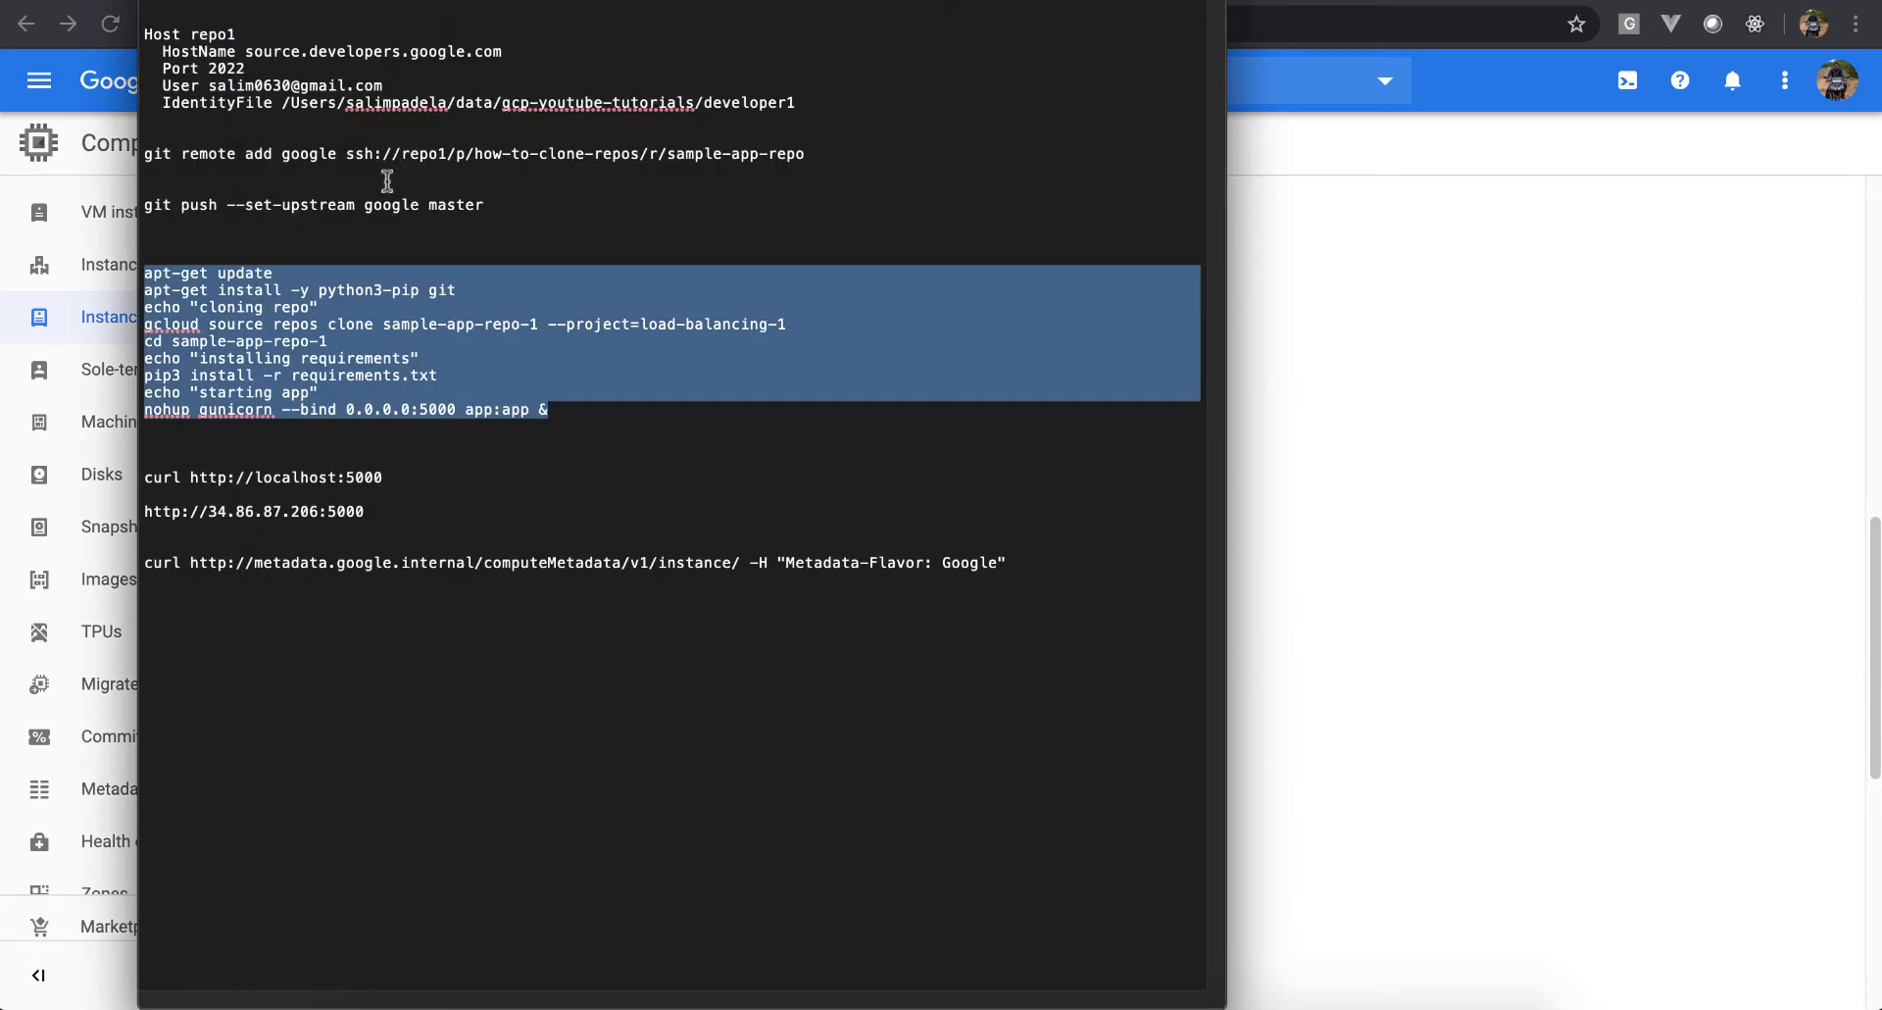
click(316, 265)
drag(311, 267, 226, 272)
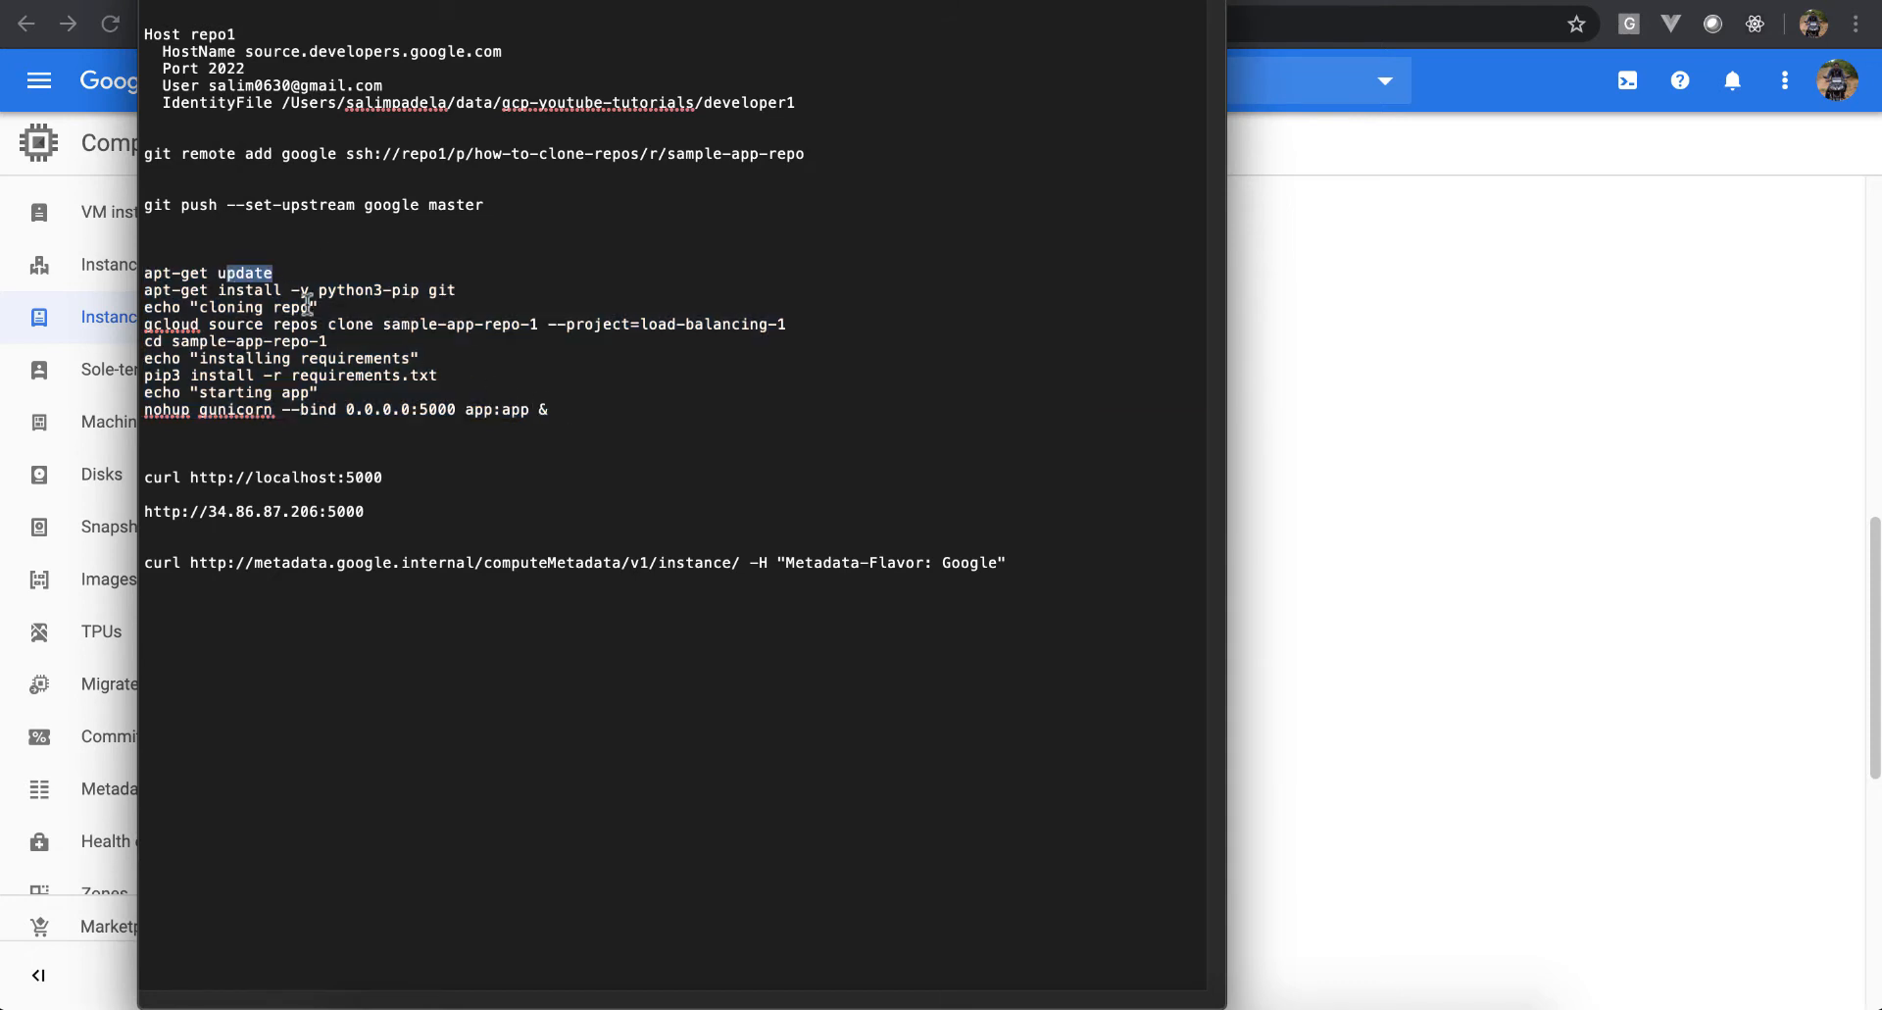
click(338, 293)
double_click(437, 291)
click(437, 291)
drag(794, 323, 145, 328)
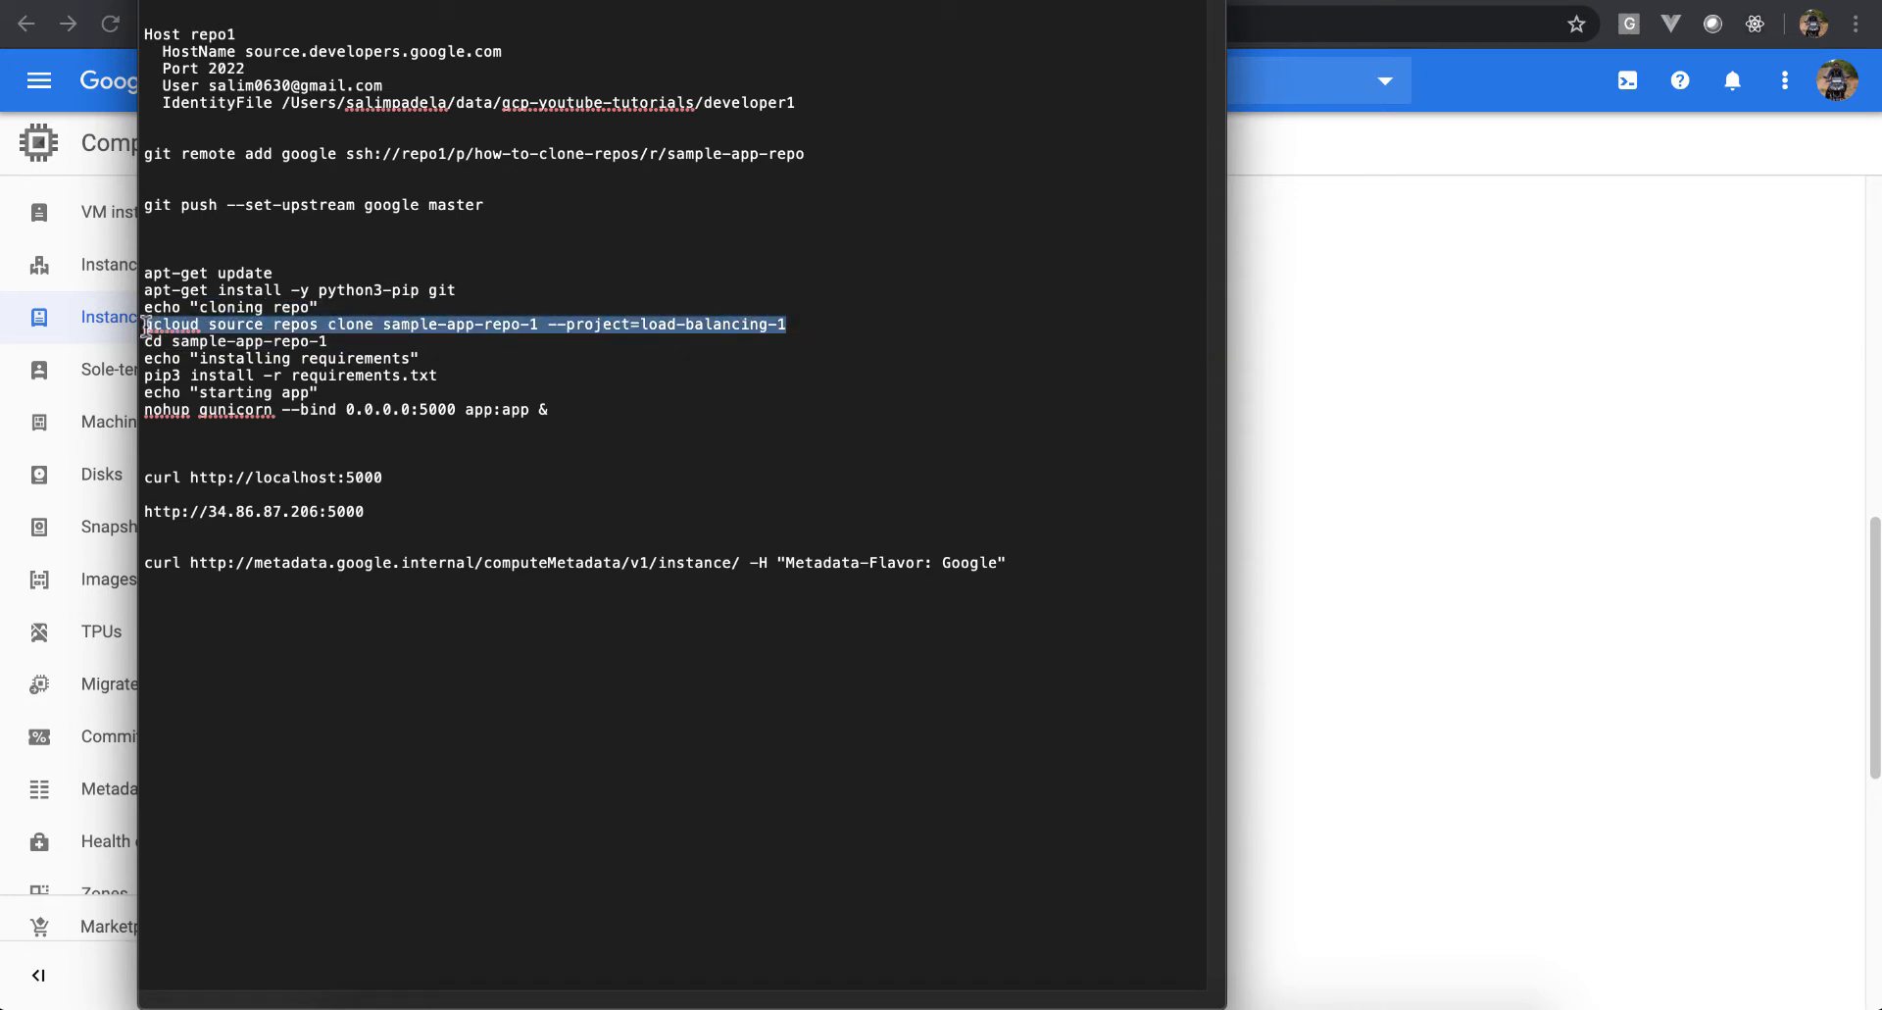
click(418, 329)
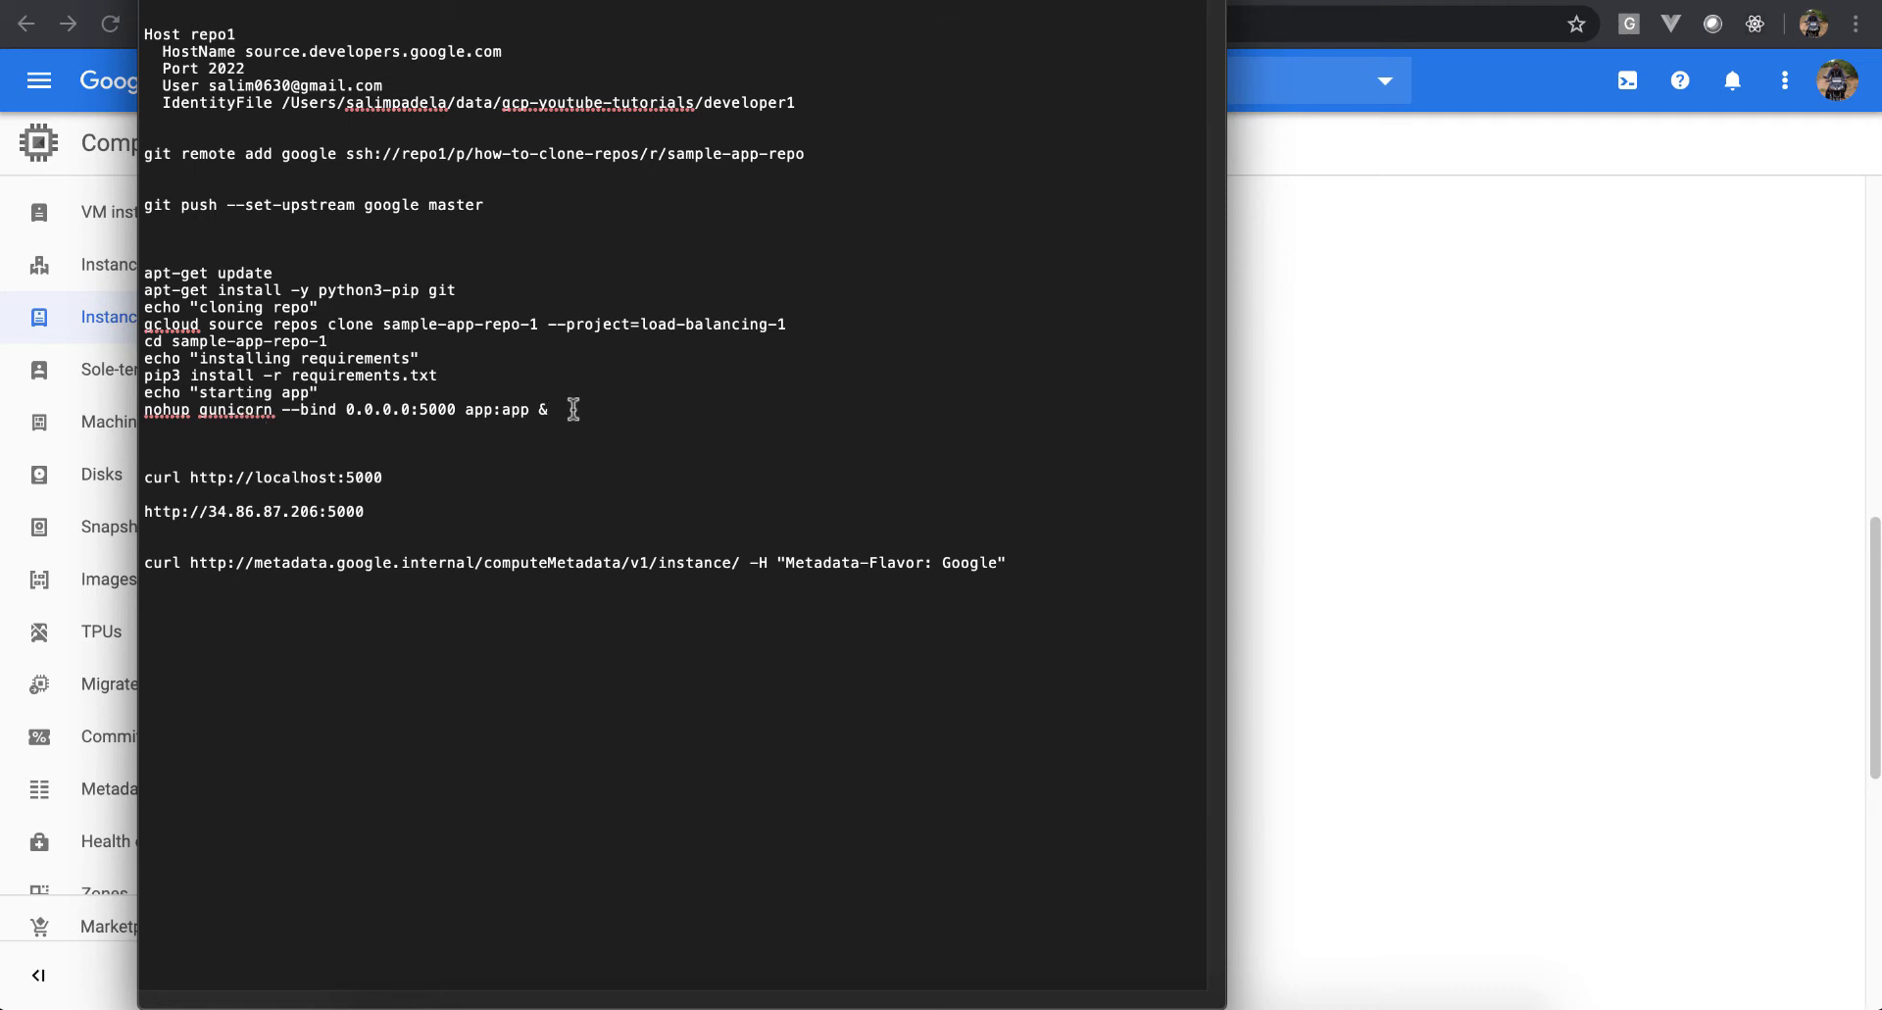
Copy the commands from "apt-get update" through the nohup gunicorn line into the template's startup script in the browser, and enlarge that field
drag(573, 409, 143, 275)
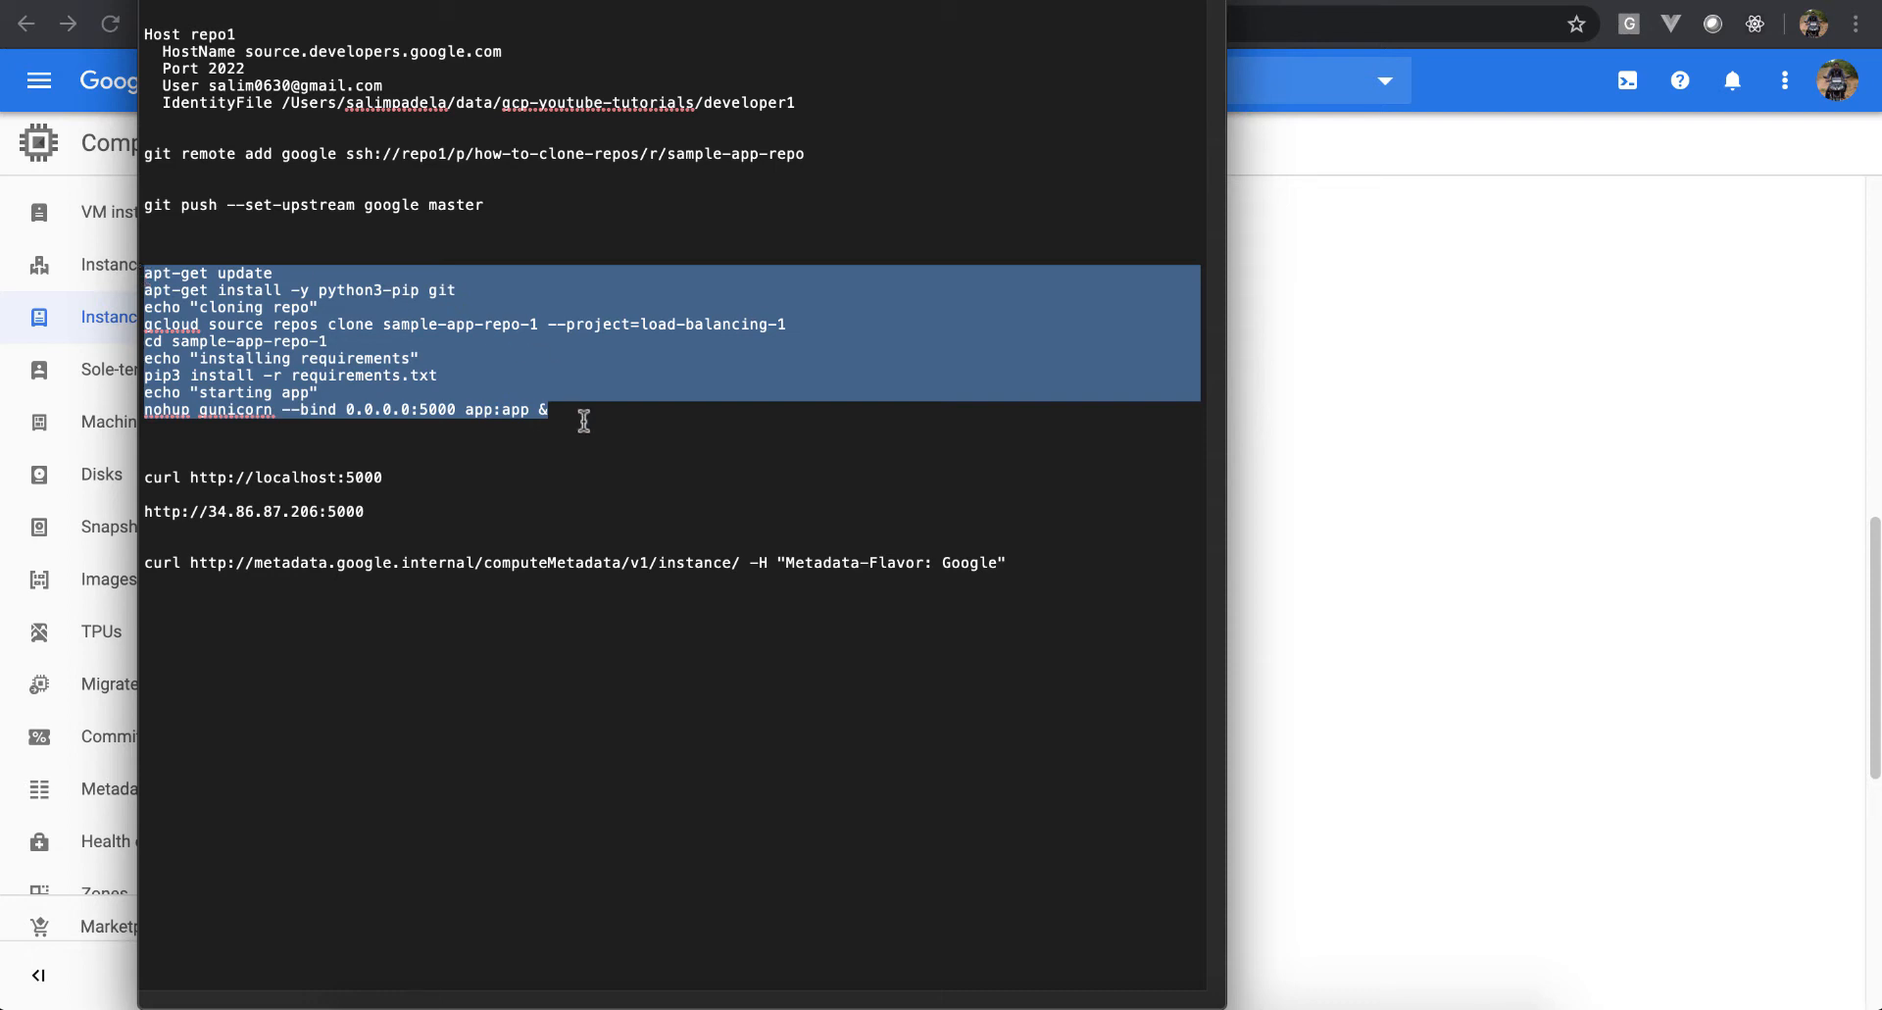
click(1459, 587)
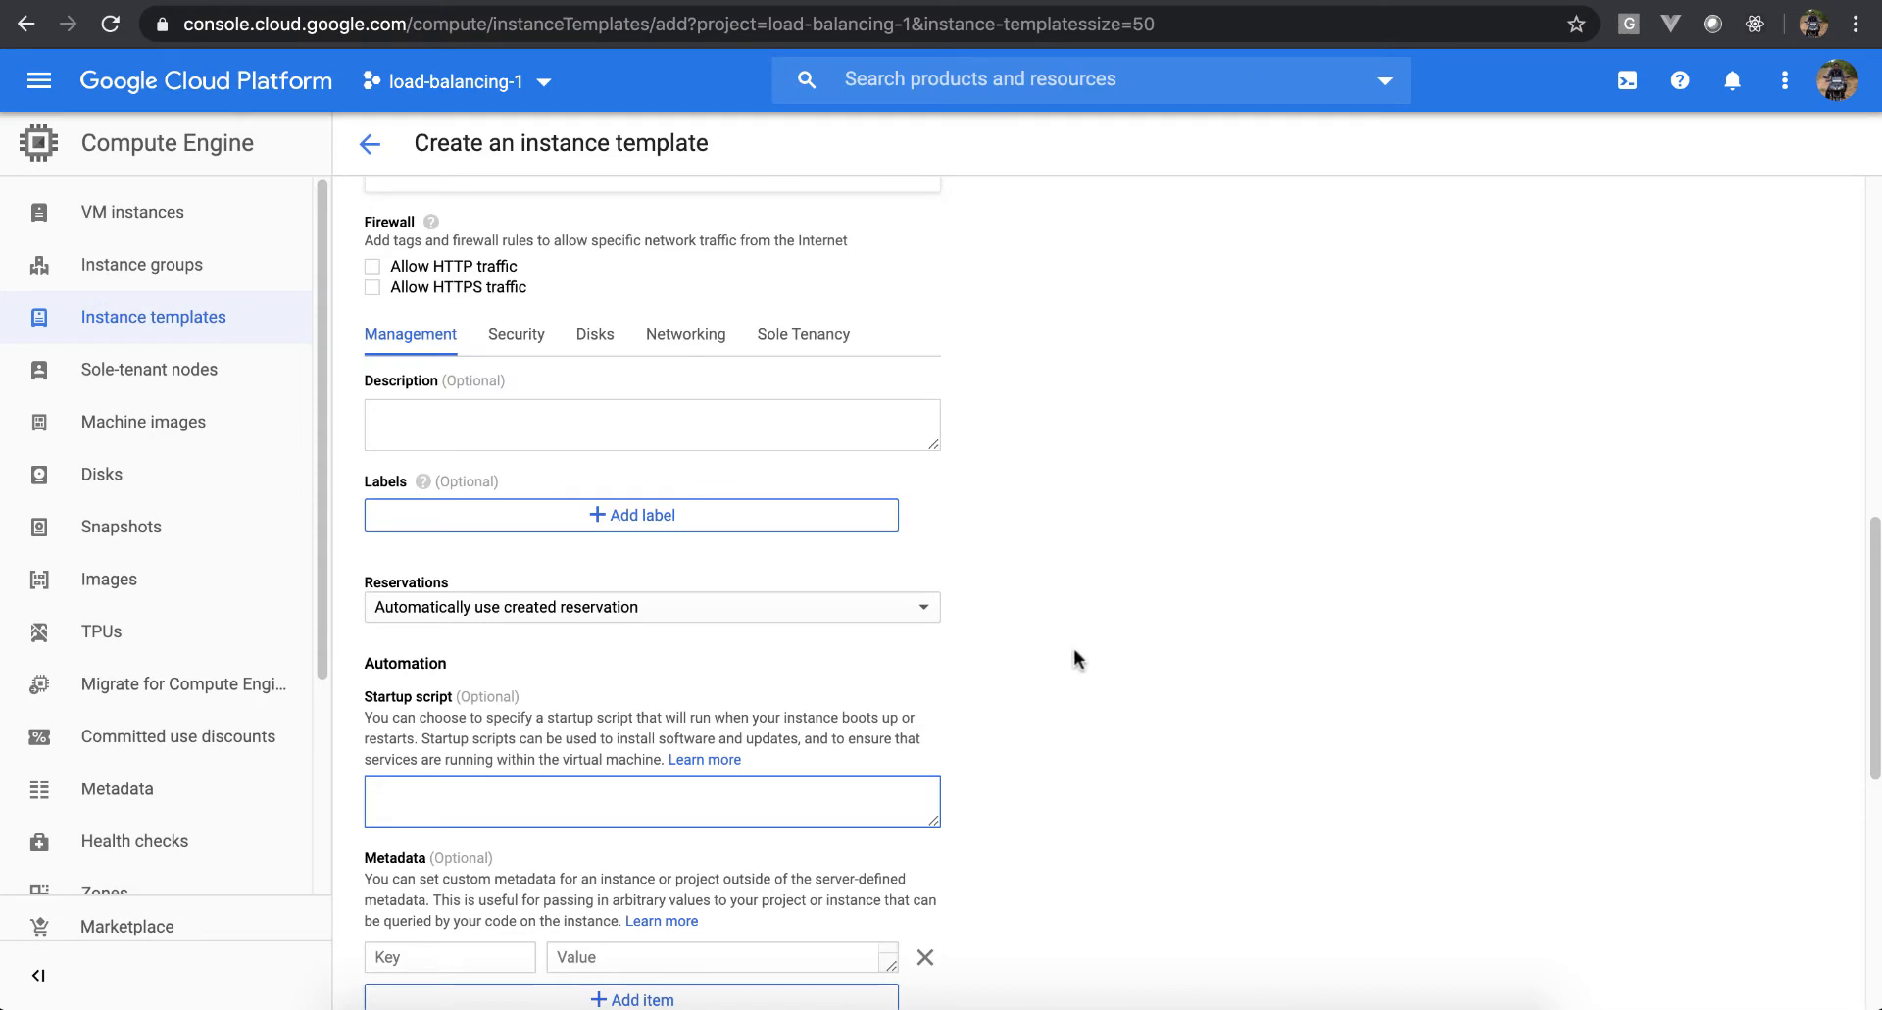
key(super+v)
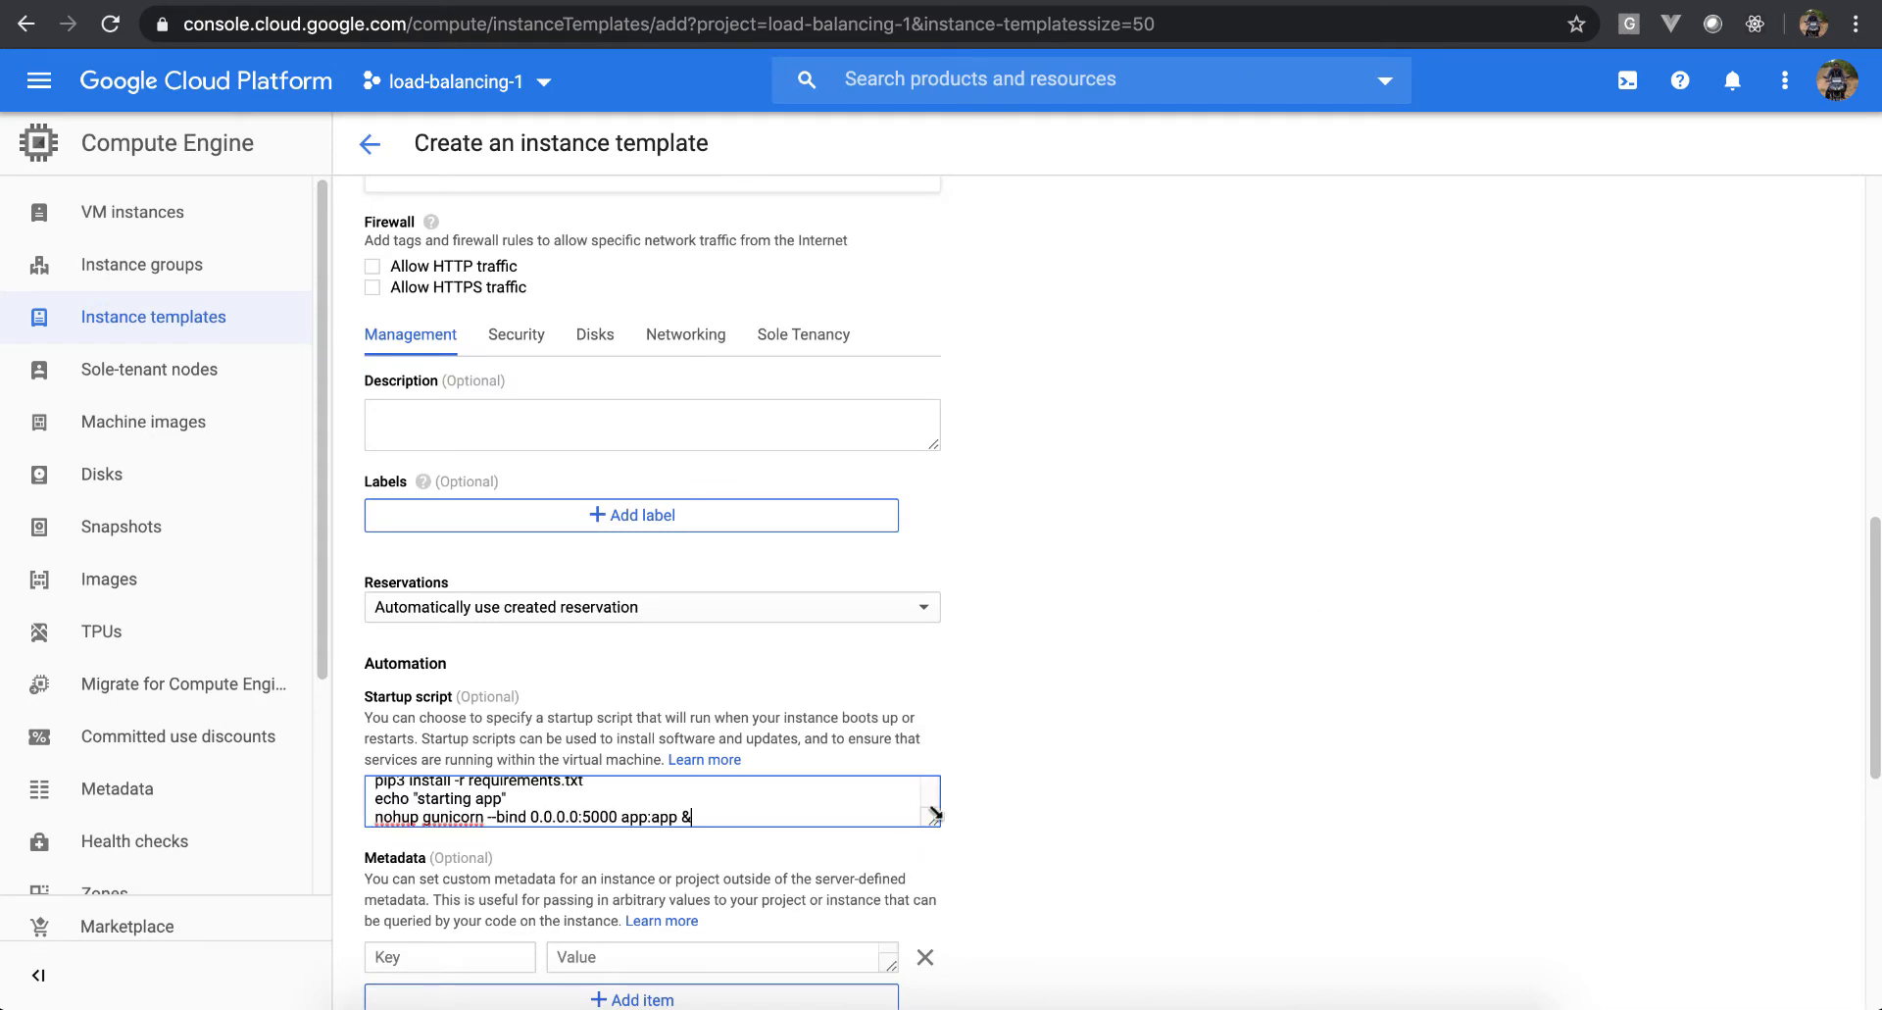
drag(934, 813, 979, 887)
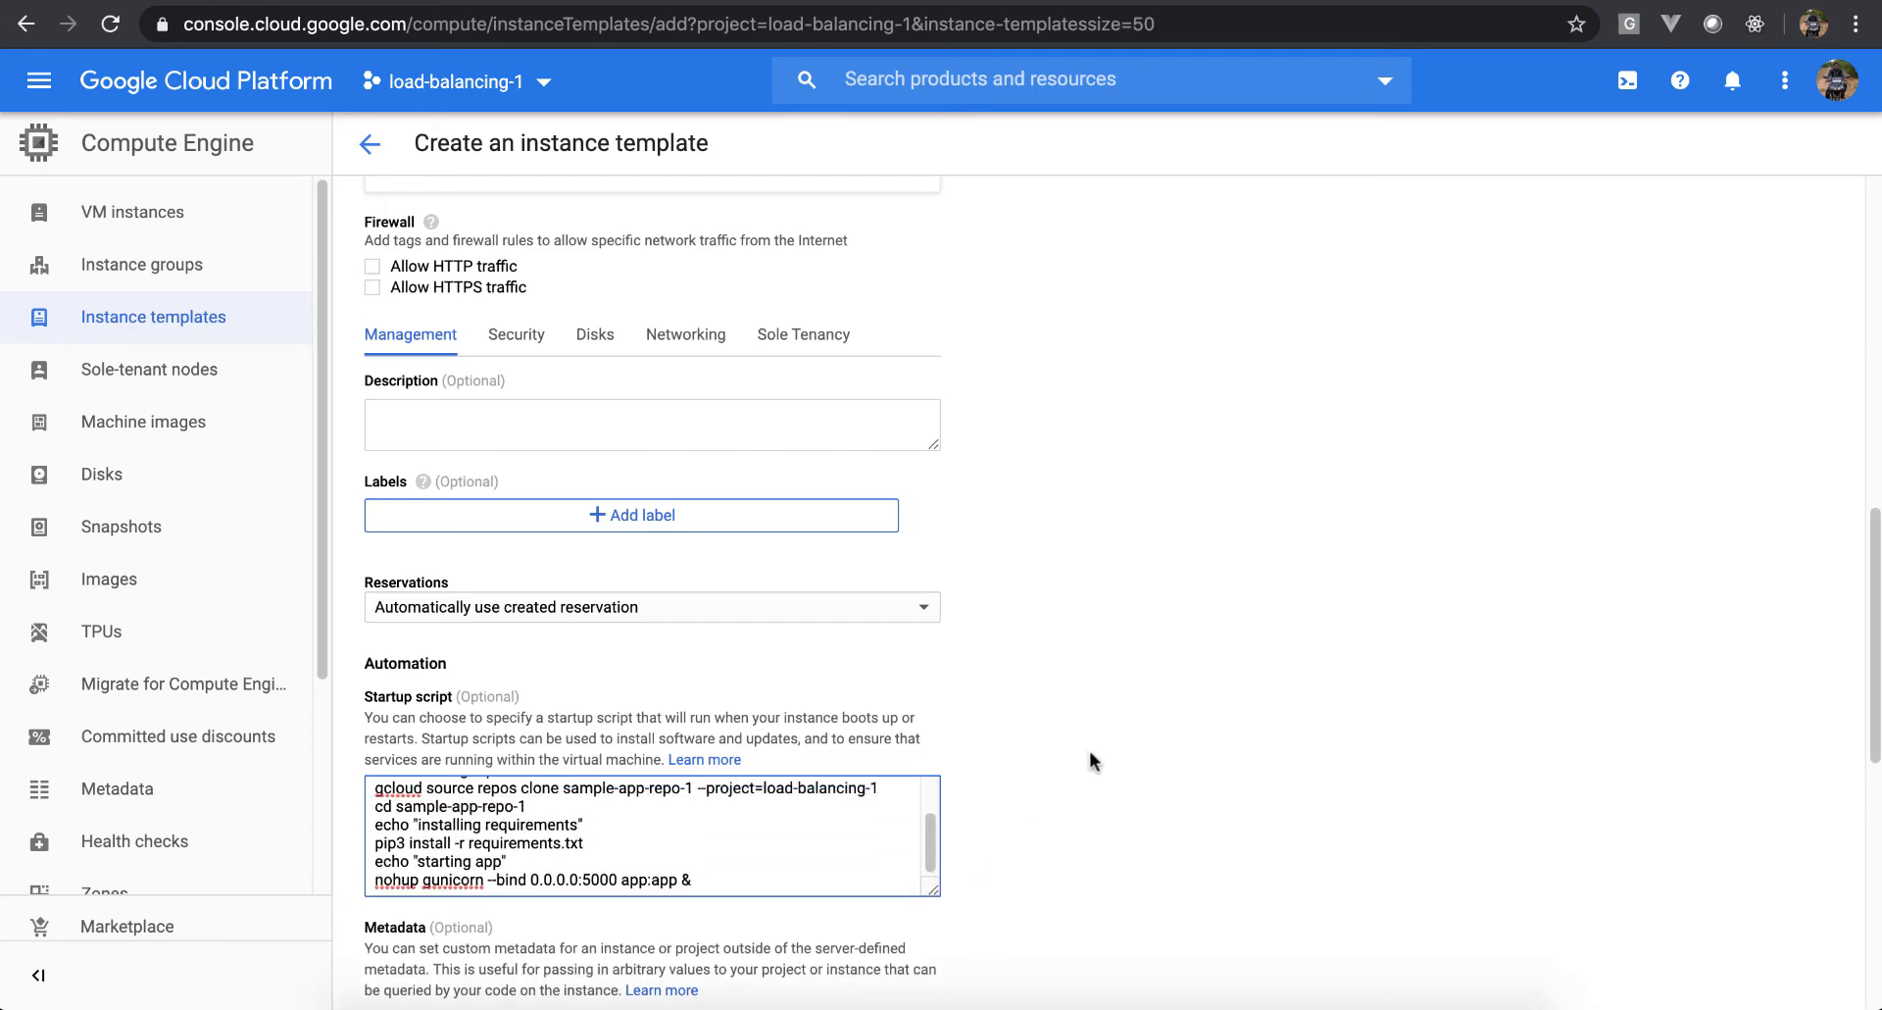
Review the template's name, machine type, boot disk, service account, firewall and startup script settings
scroll(1090, 752, down, 7)
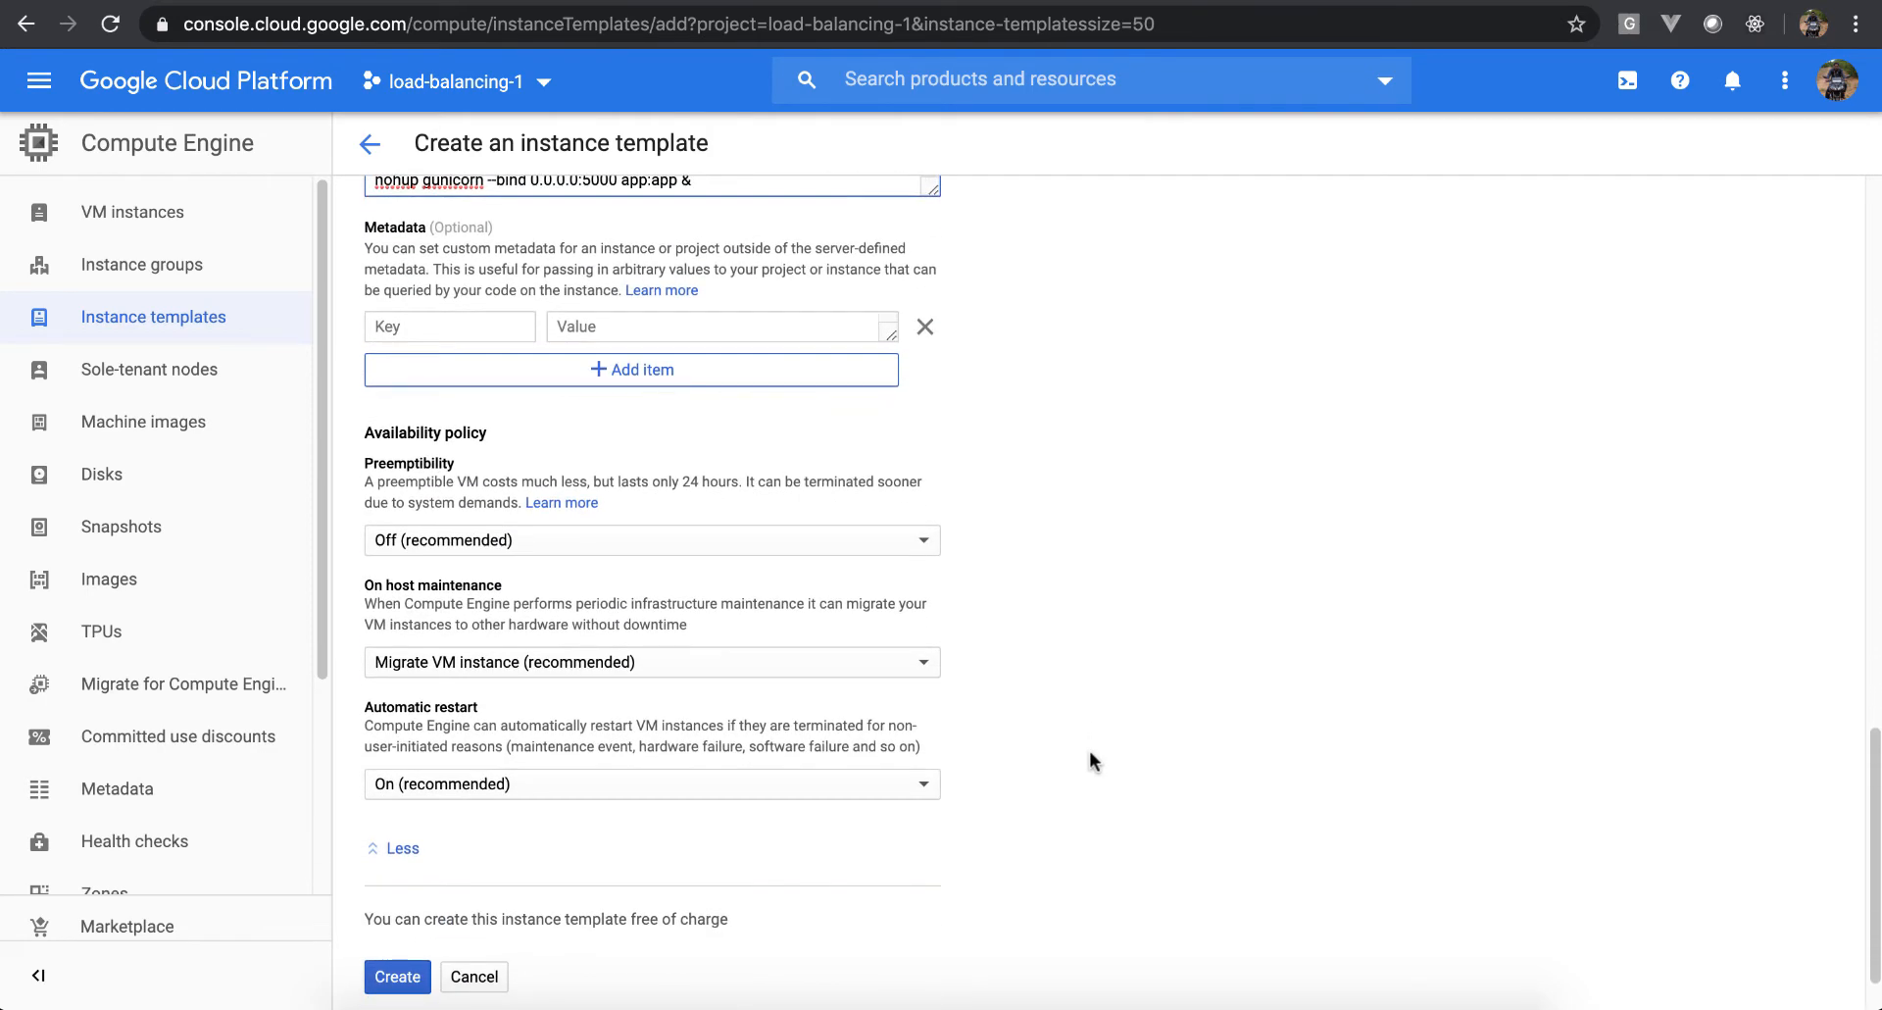
scroll(1091, 752, up, 10)
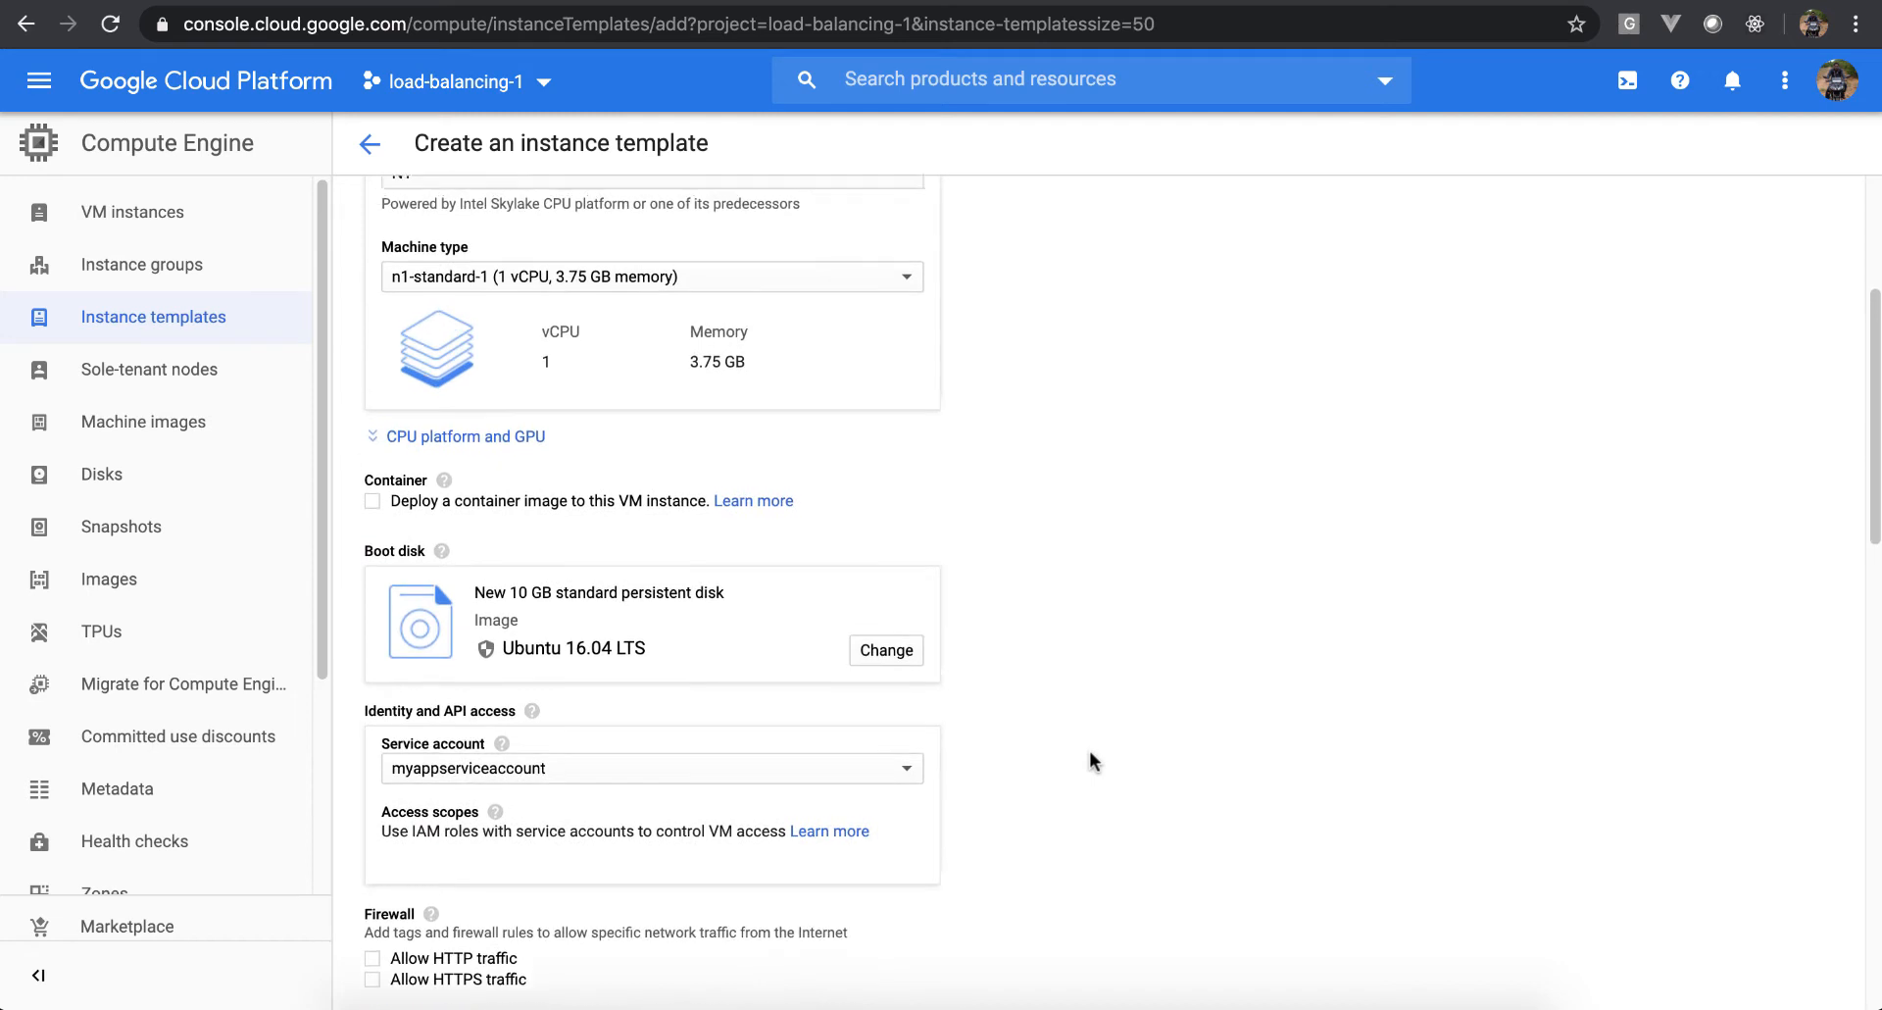
scroll(1090, 760, up, 4)
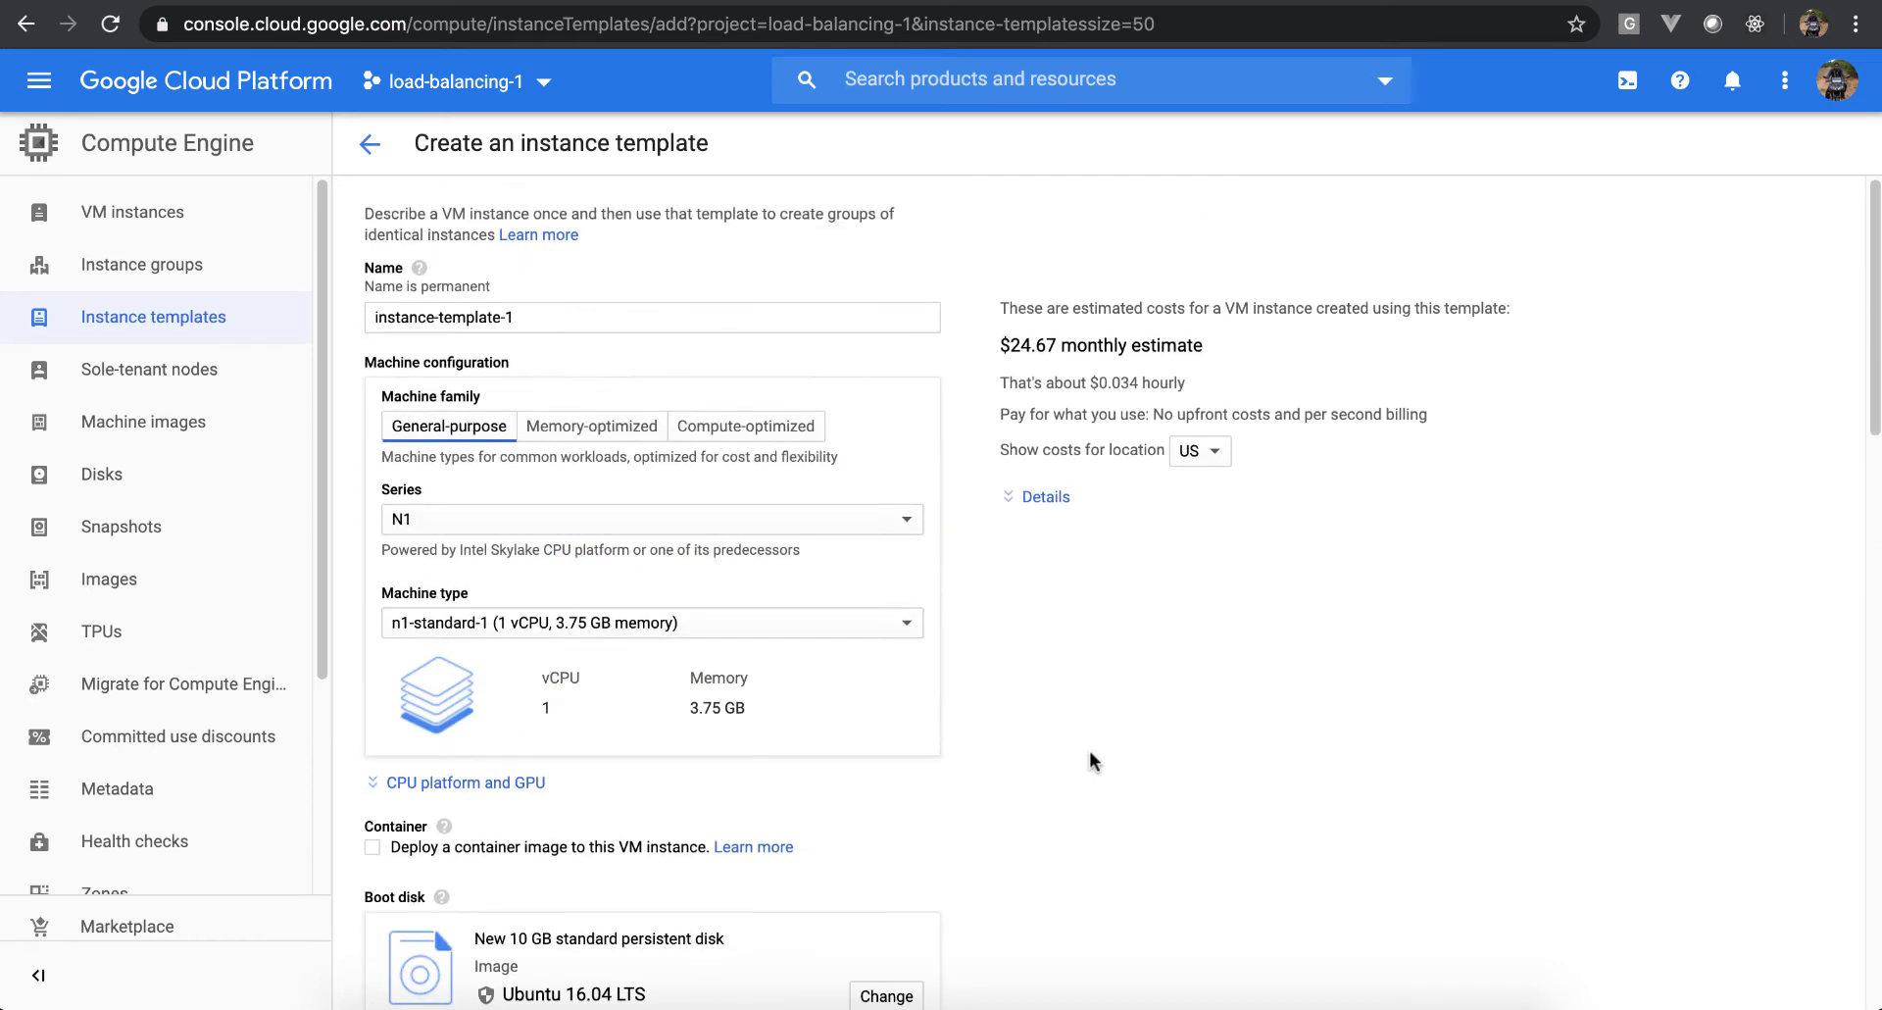
click(680, 316)
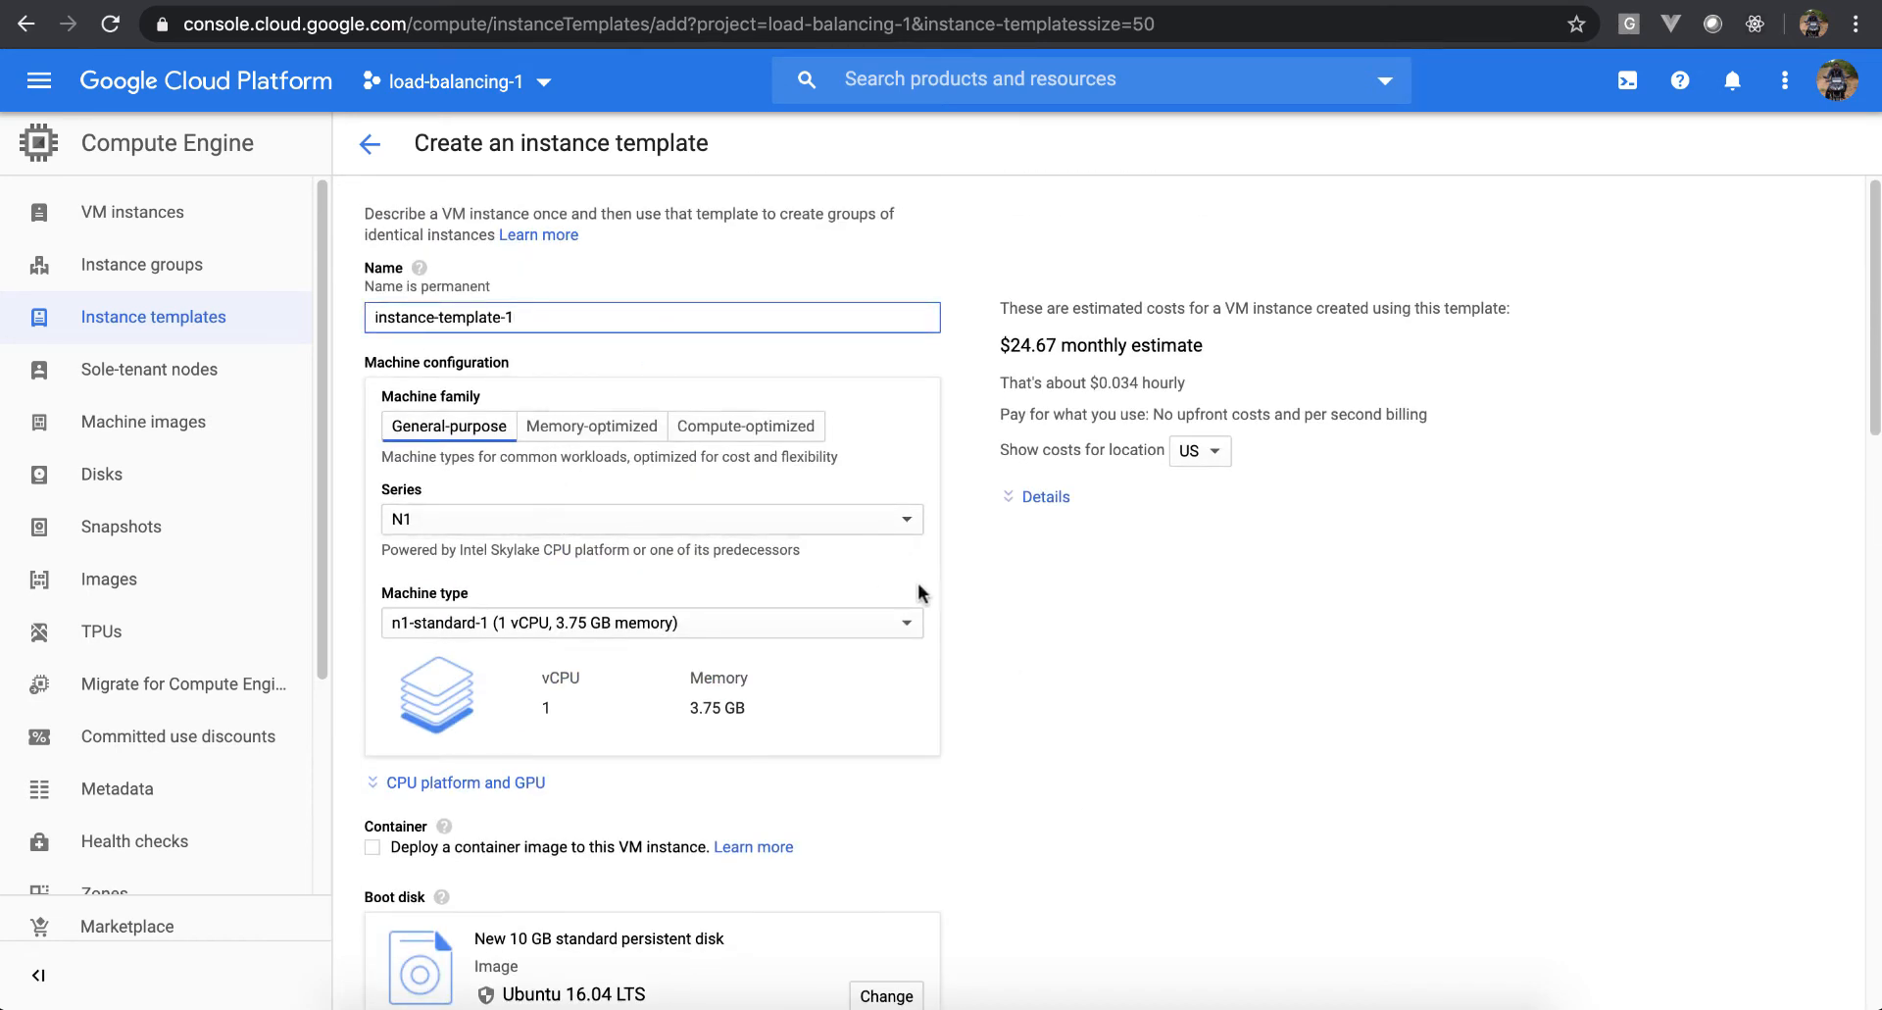
scroll(1006, 722, down, 4)
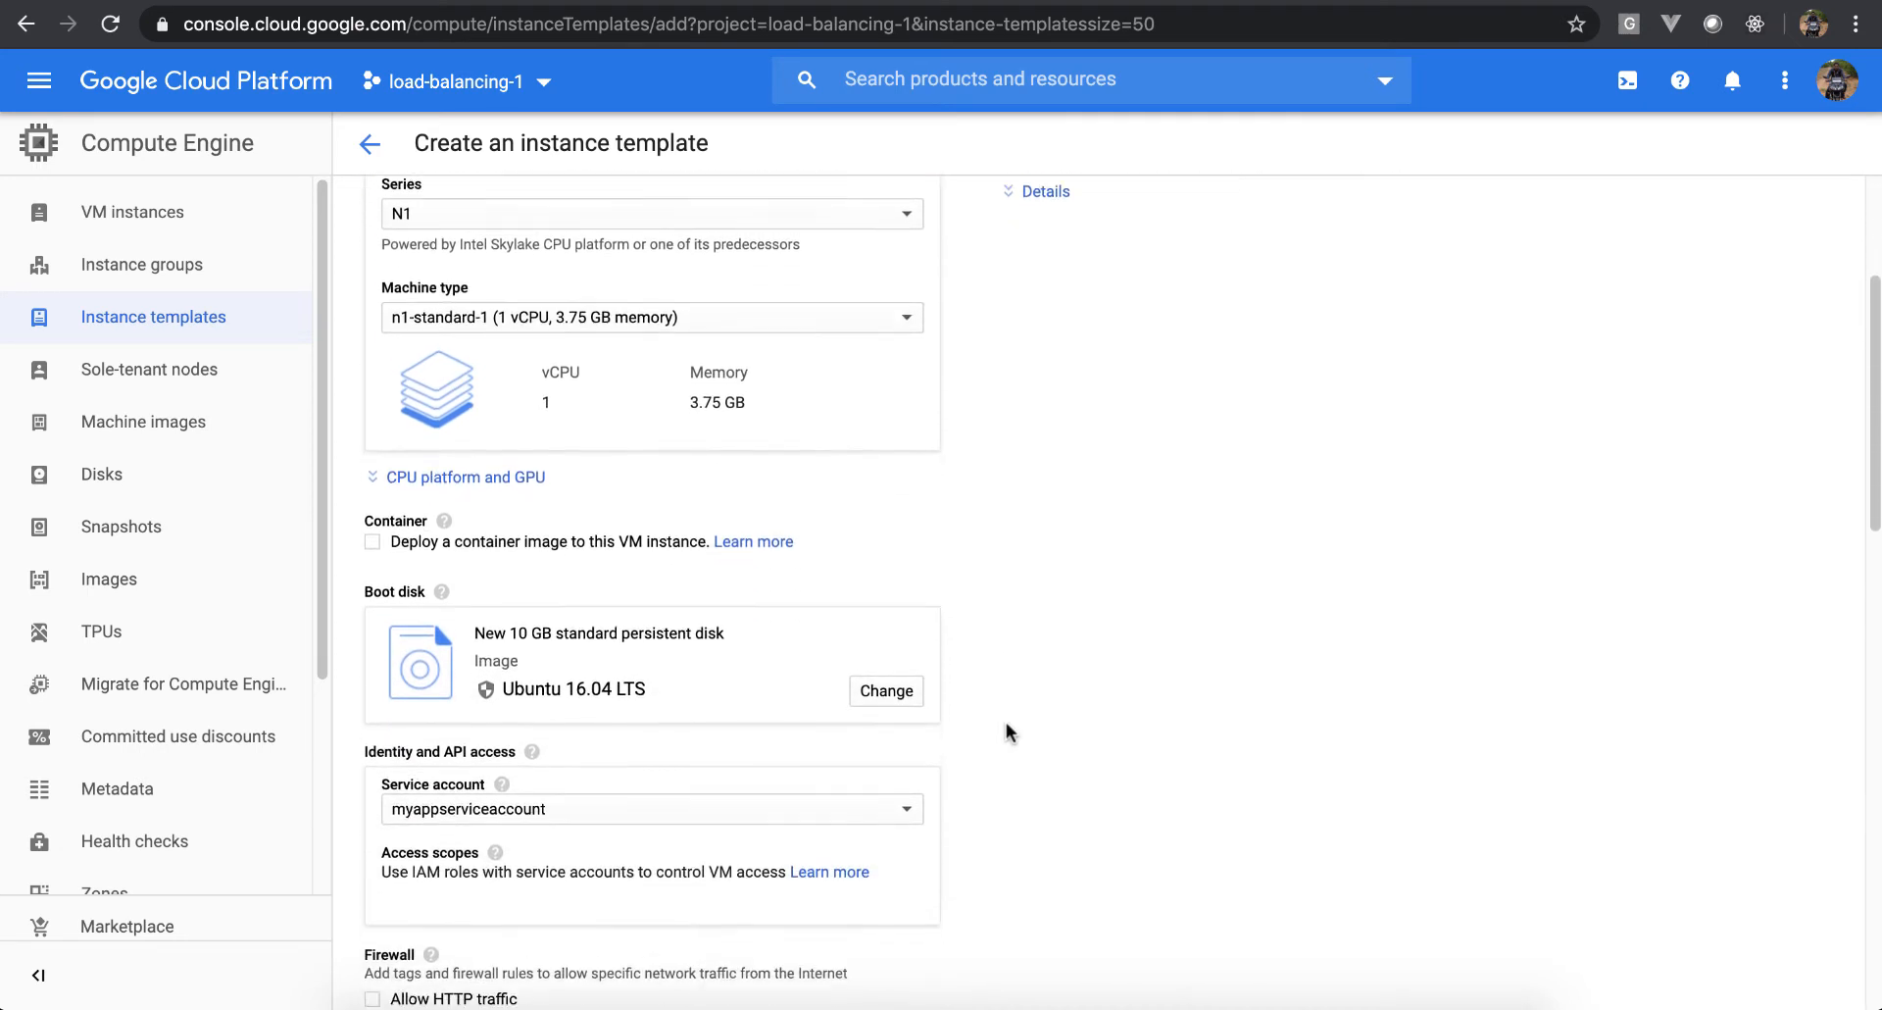
scroll(1120, 686, down, 4)
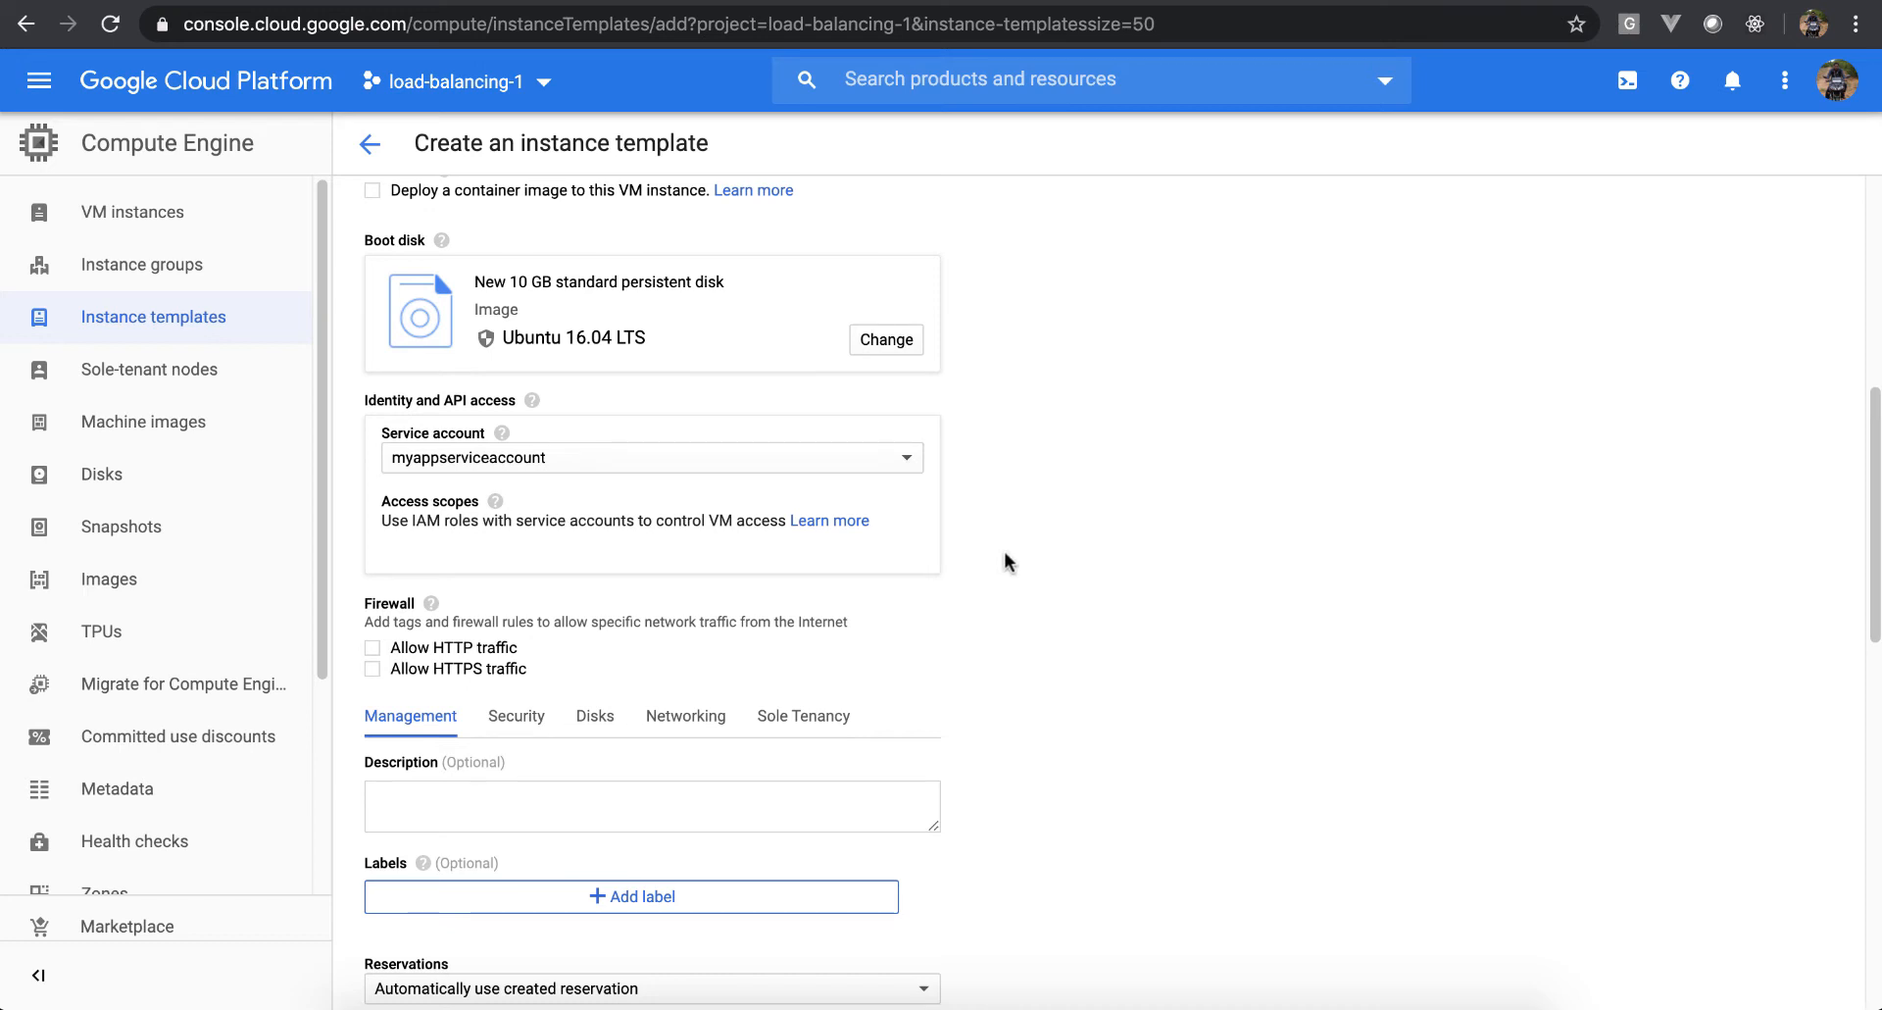
scroll(1005, 554, down, 3)
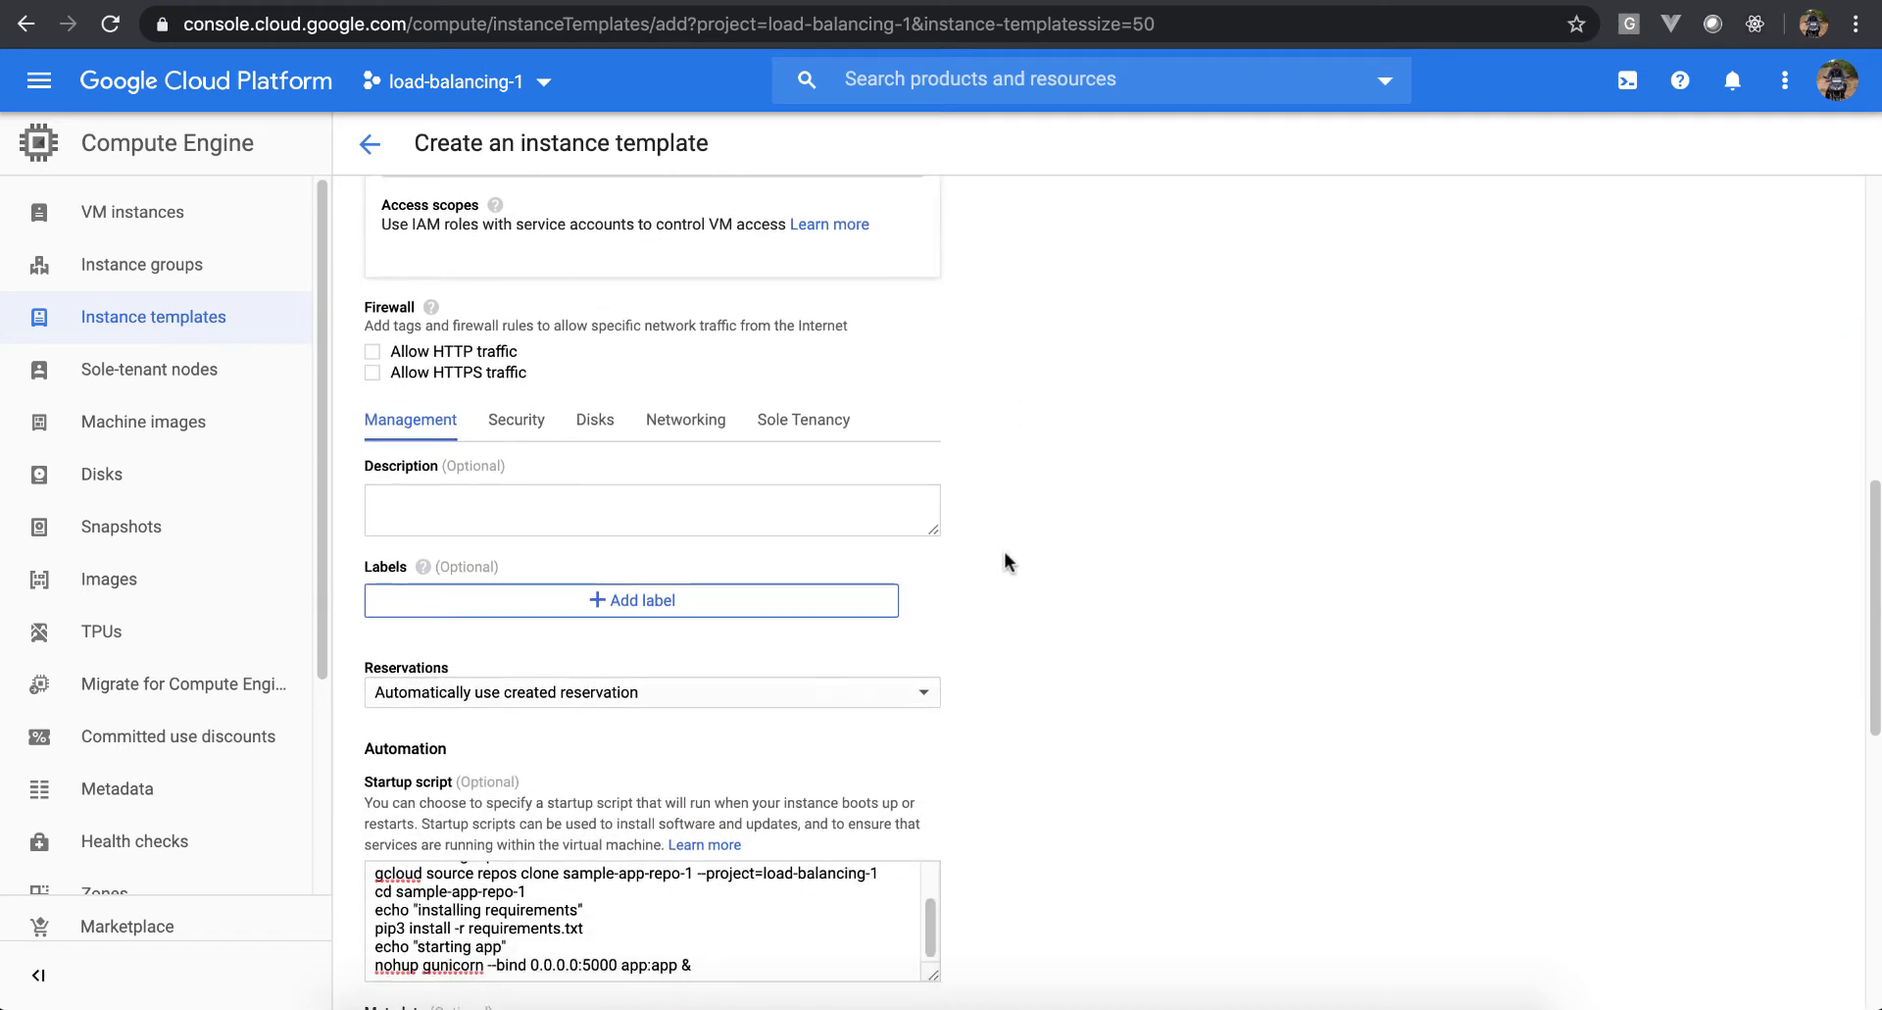
scroll(992, 578, down, 1)
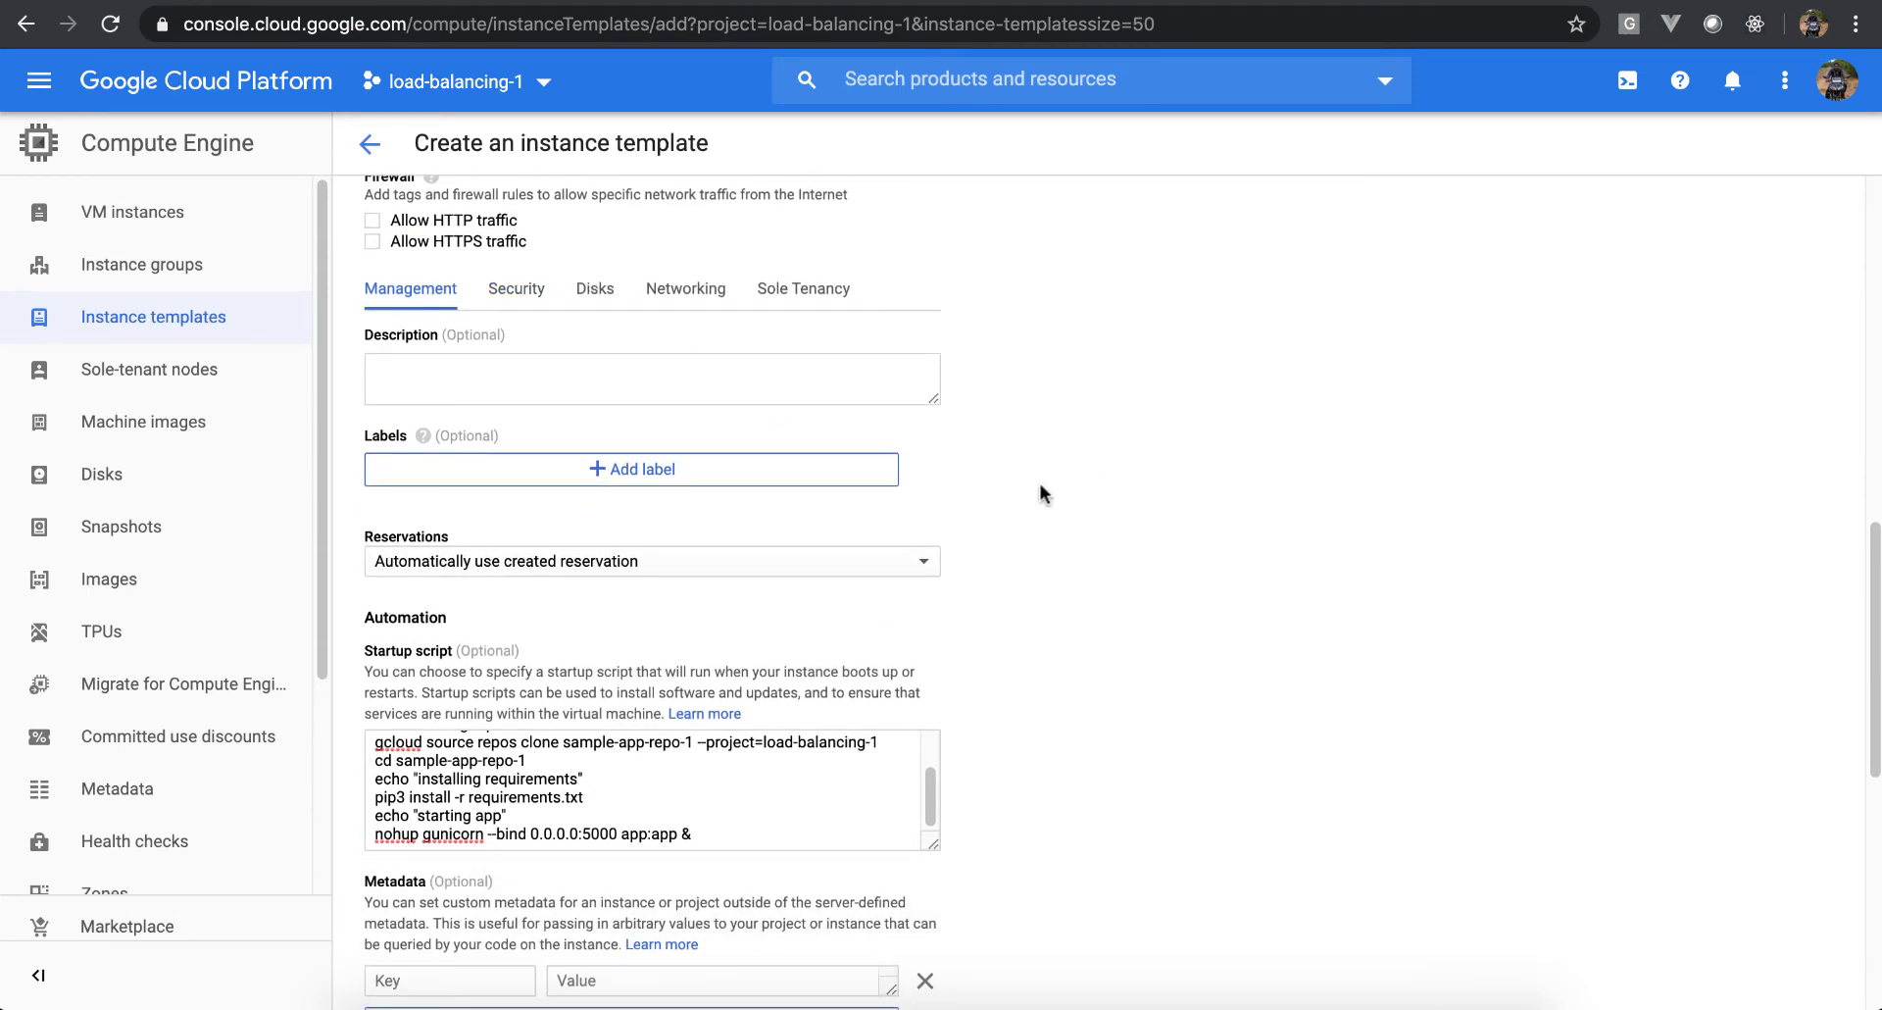
scroll(1039, 484, down, 1)
click(719, 698)
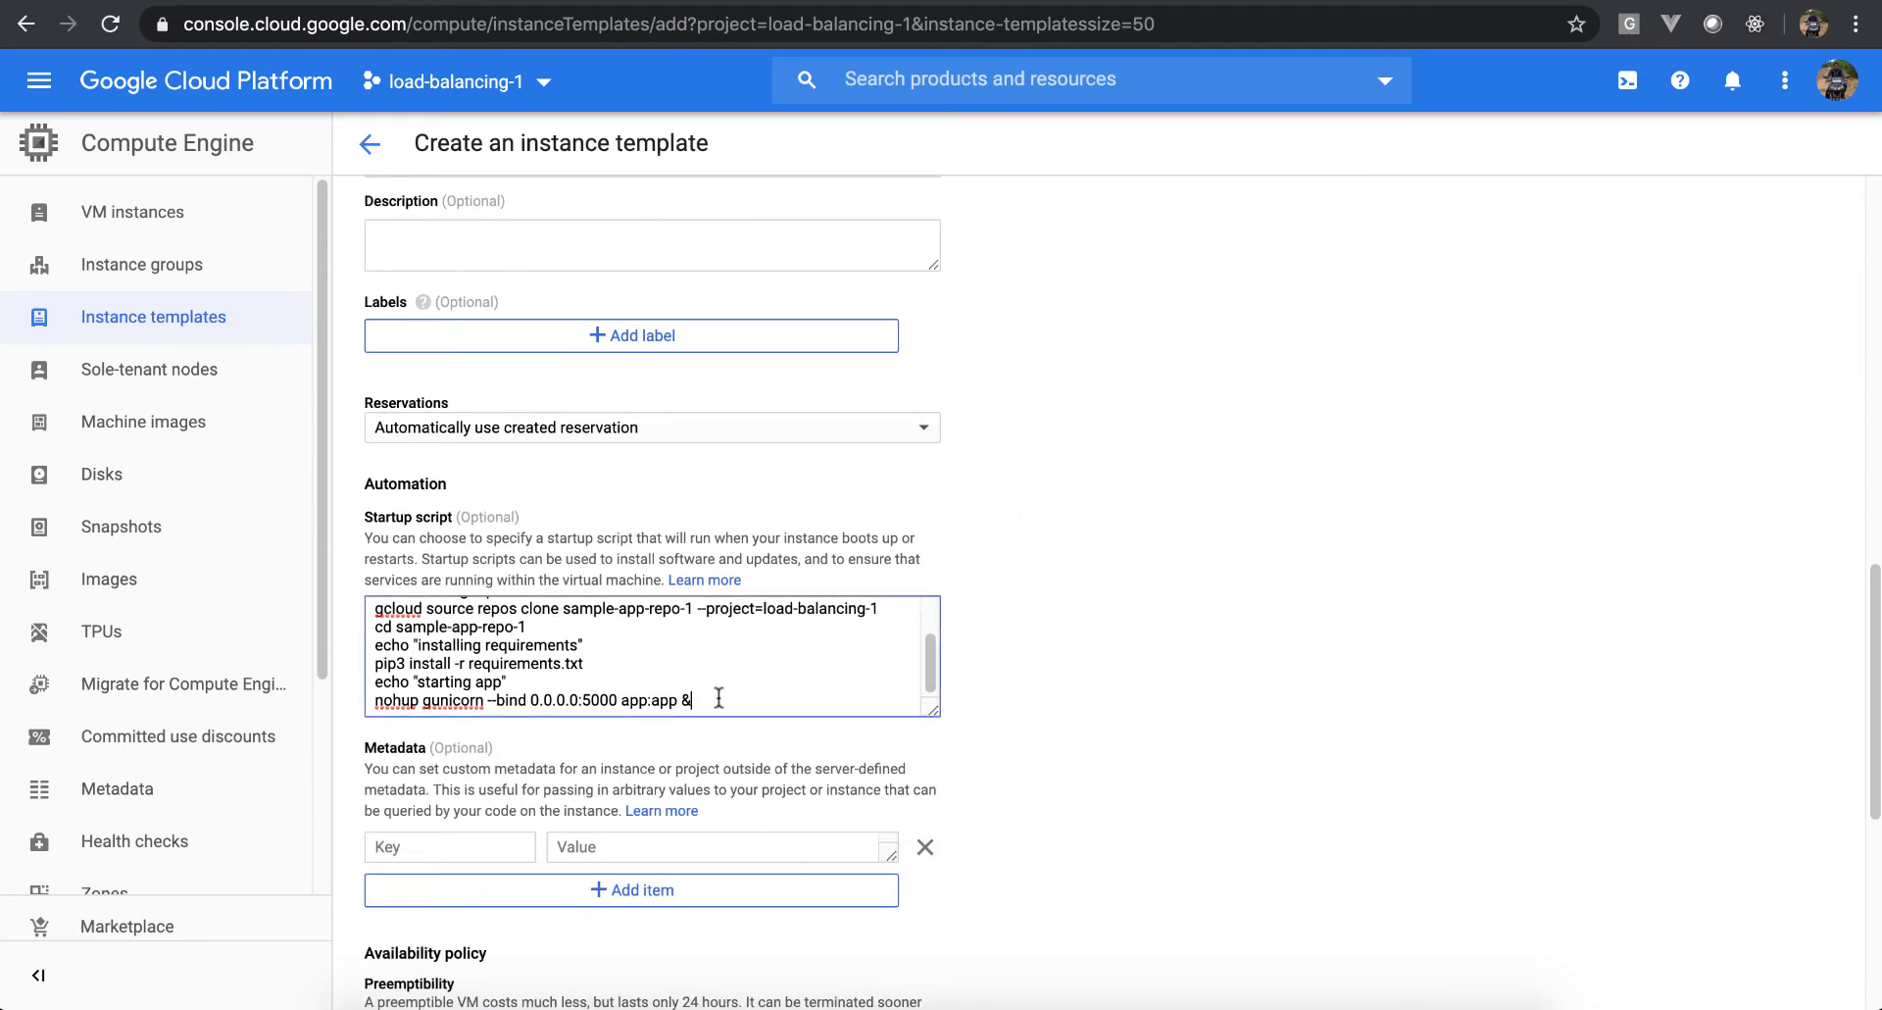
scroll(1063, 595, down, 1)
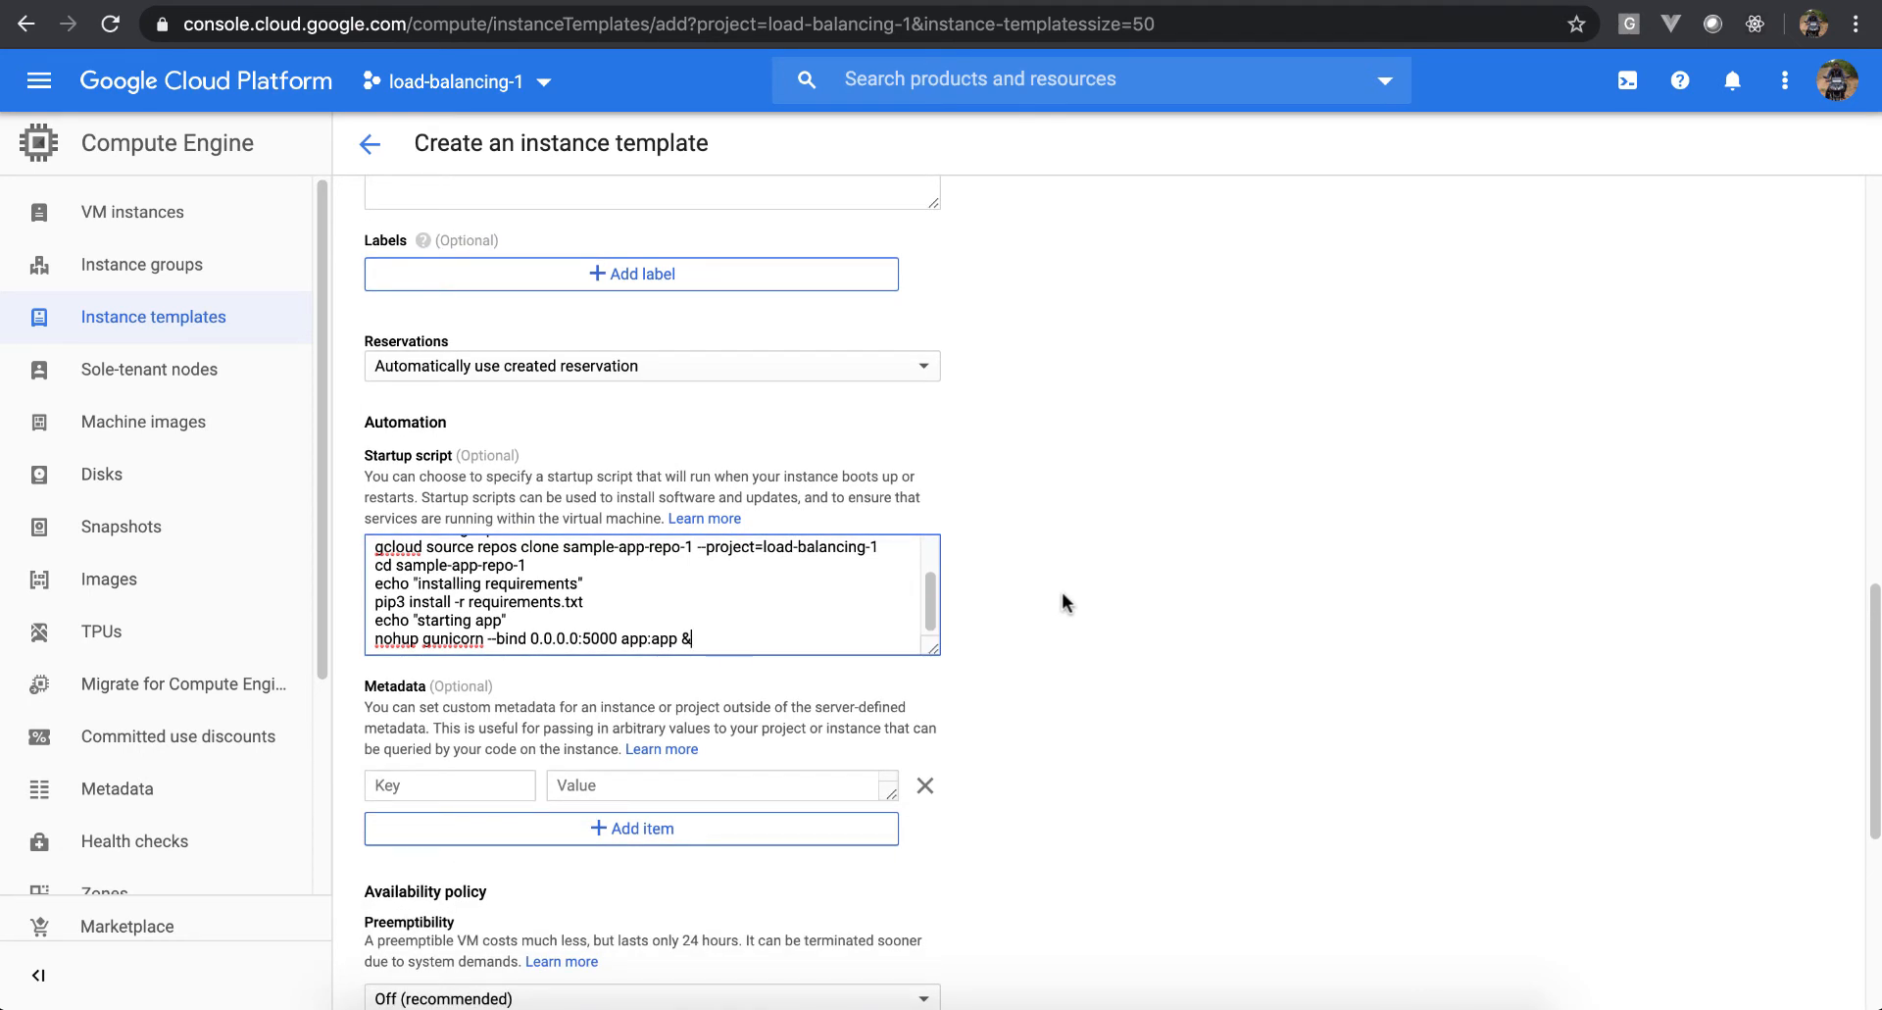
Create the instance template, keeping the default availability policy settings
scroll(1062, 594, down, 5)
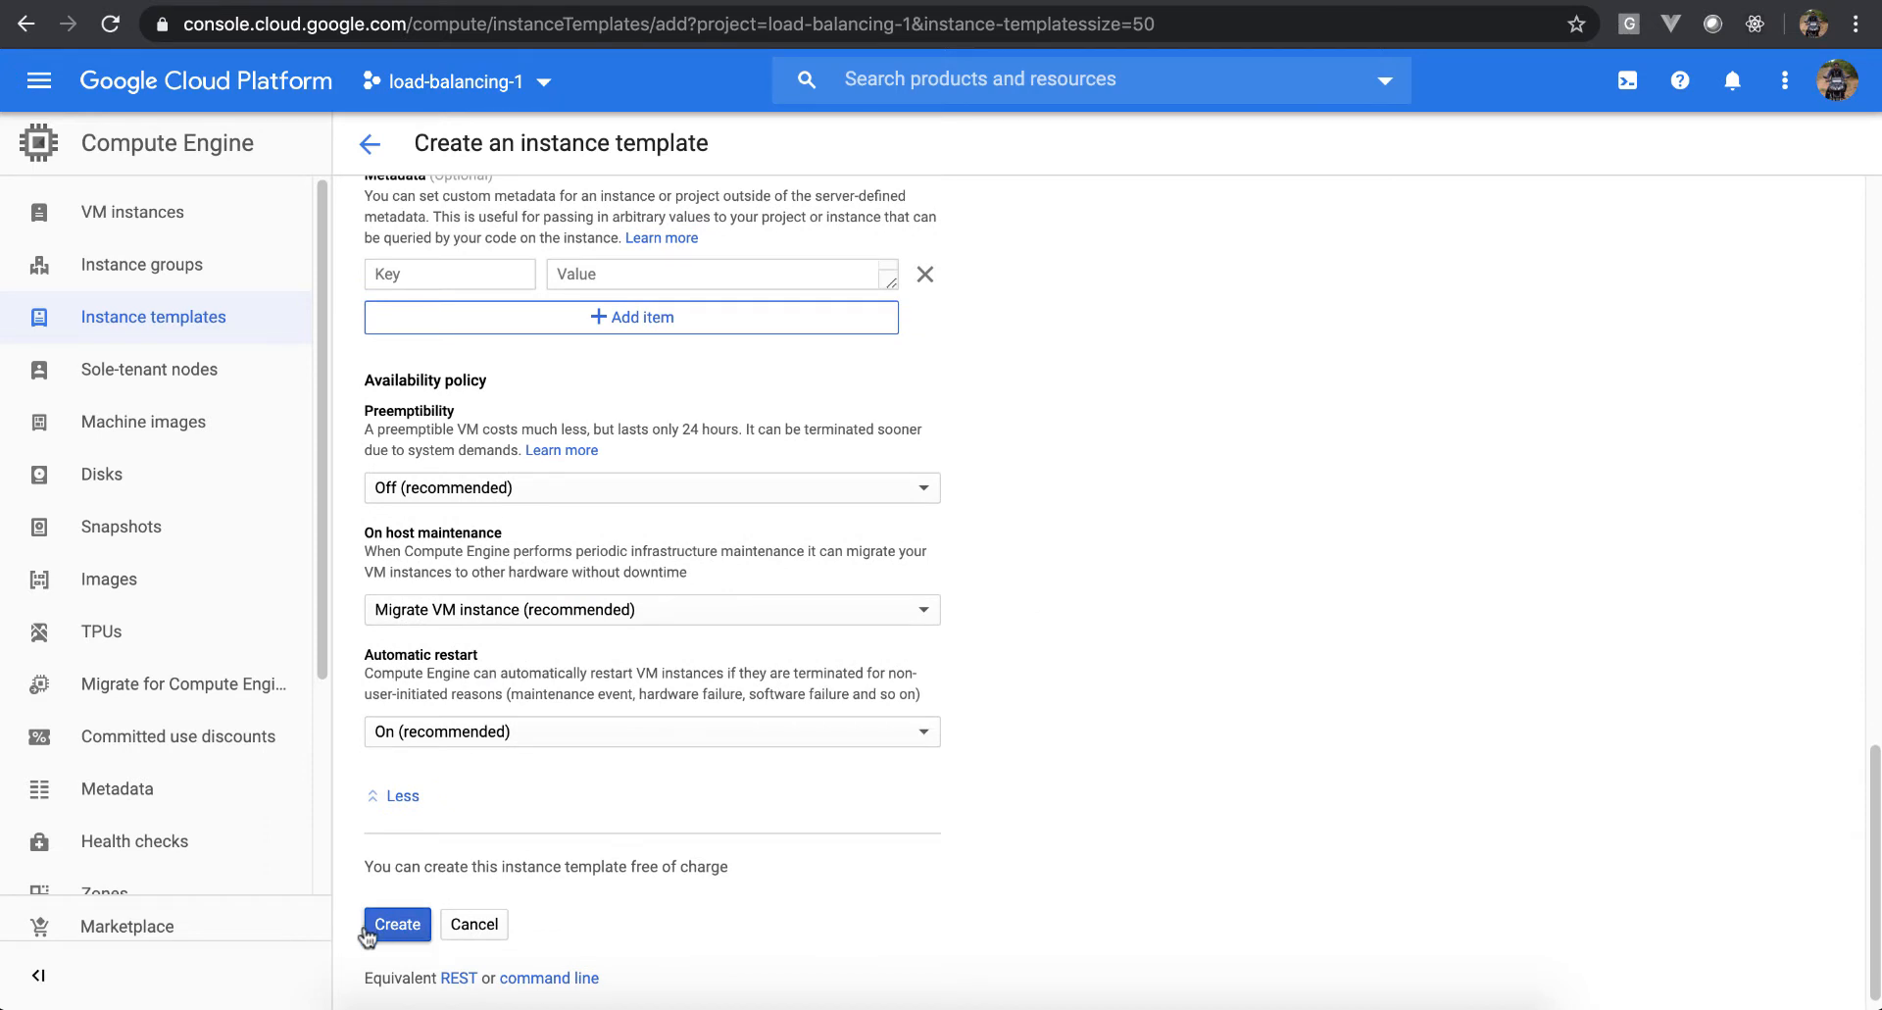
click(402, 925)
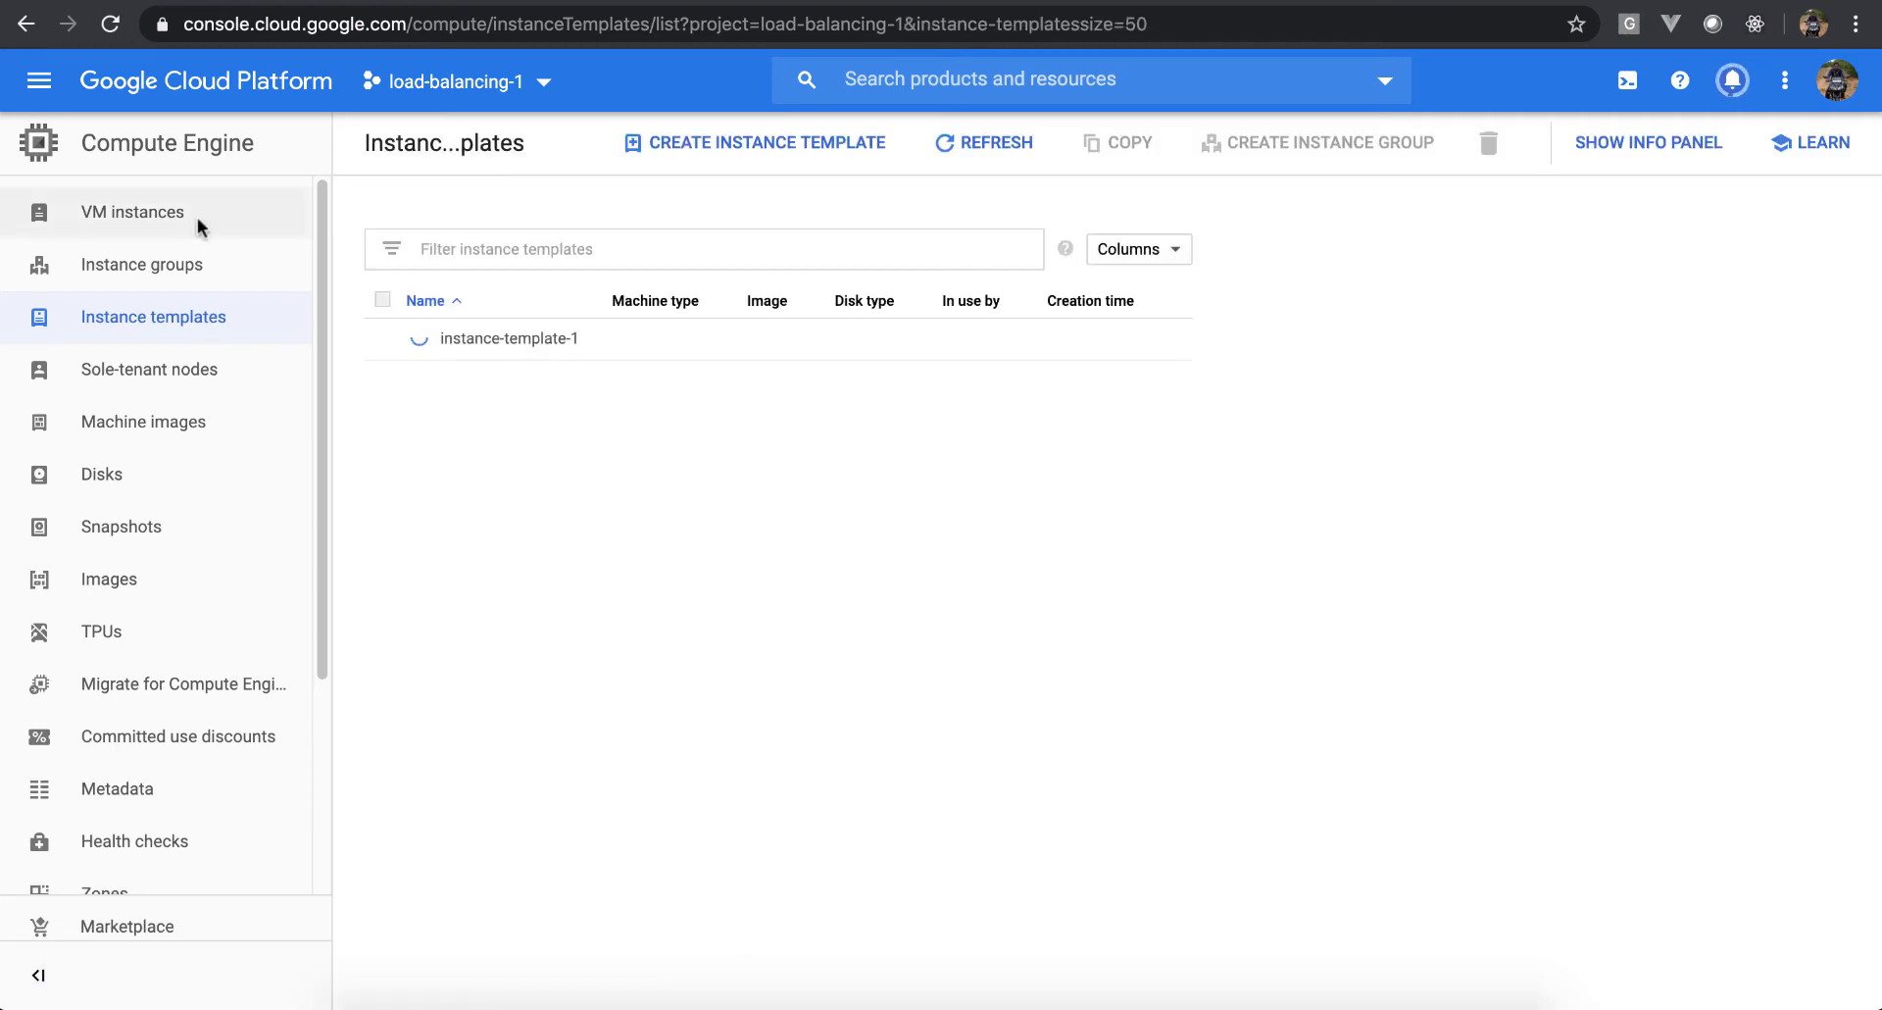
Open the VPC network firewall rules of the load-balancing-1 project
click(41, 85)
scroll(199, 490, down, 4)
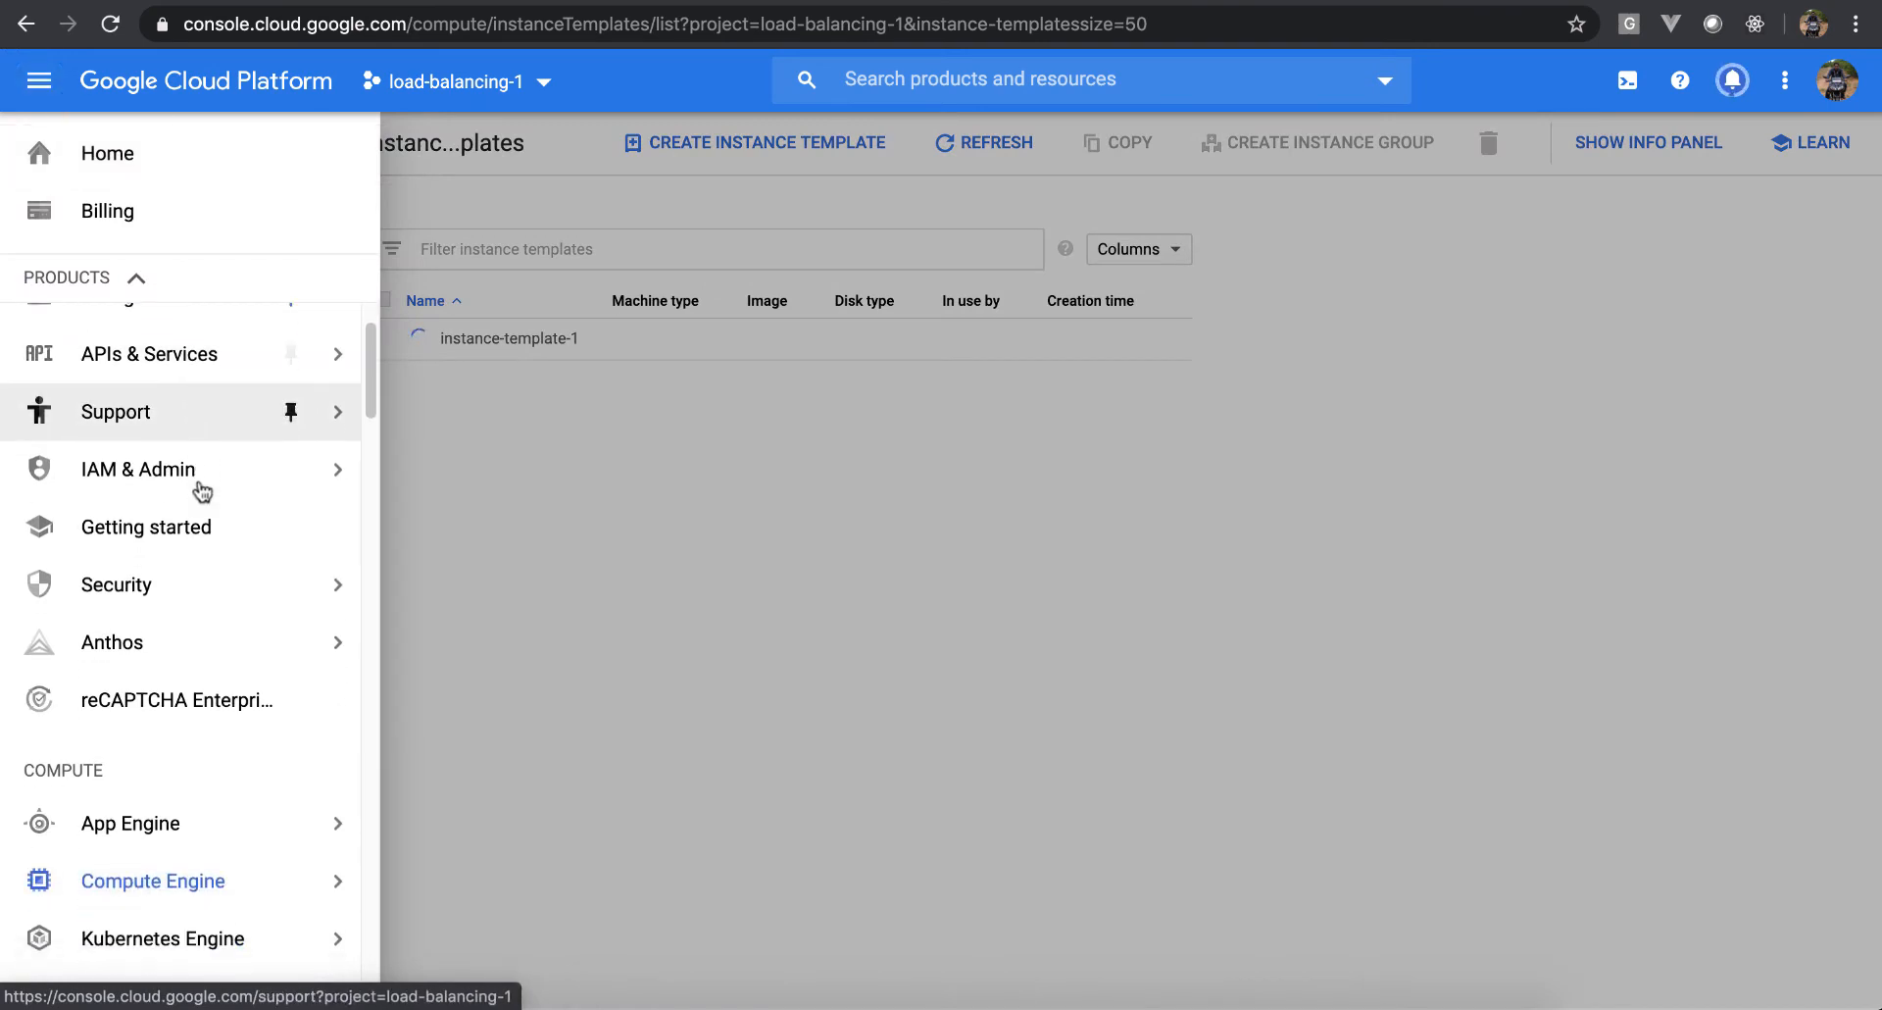
scroll(201, 490, down, 10)
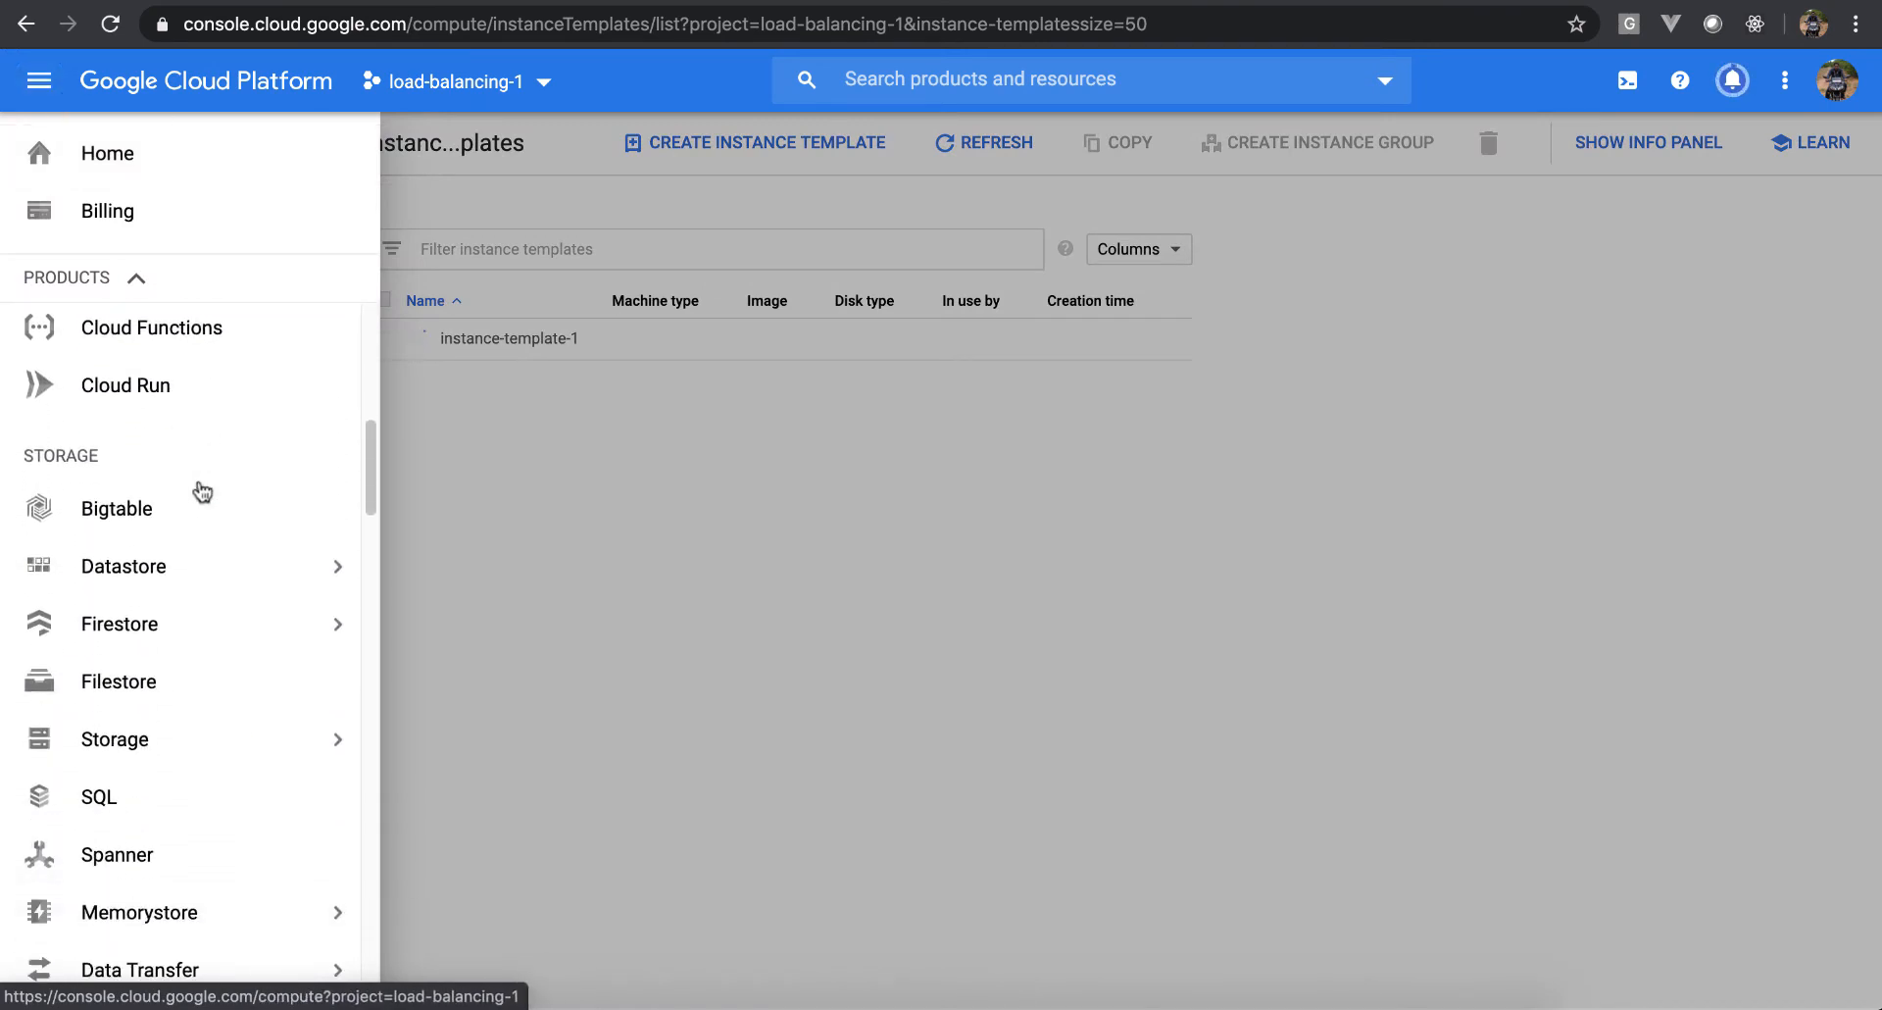
scroll(201, 490, down, 2)
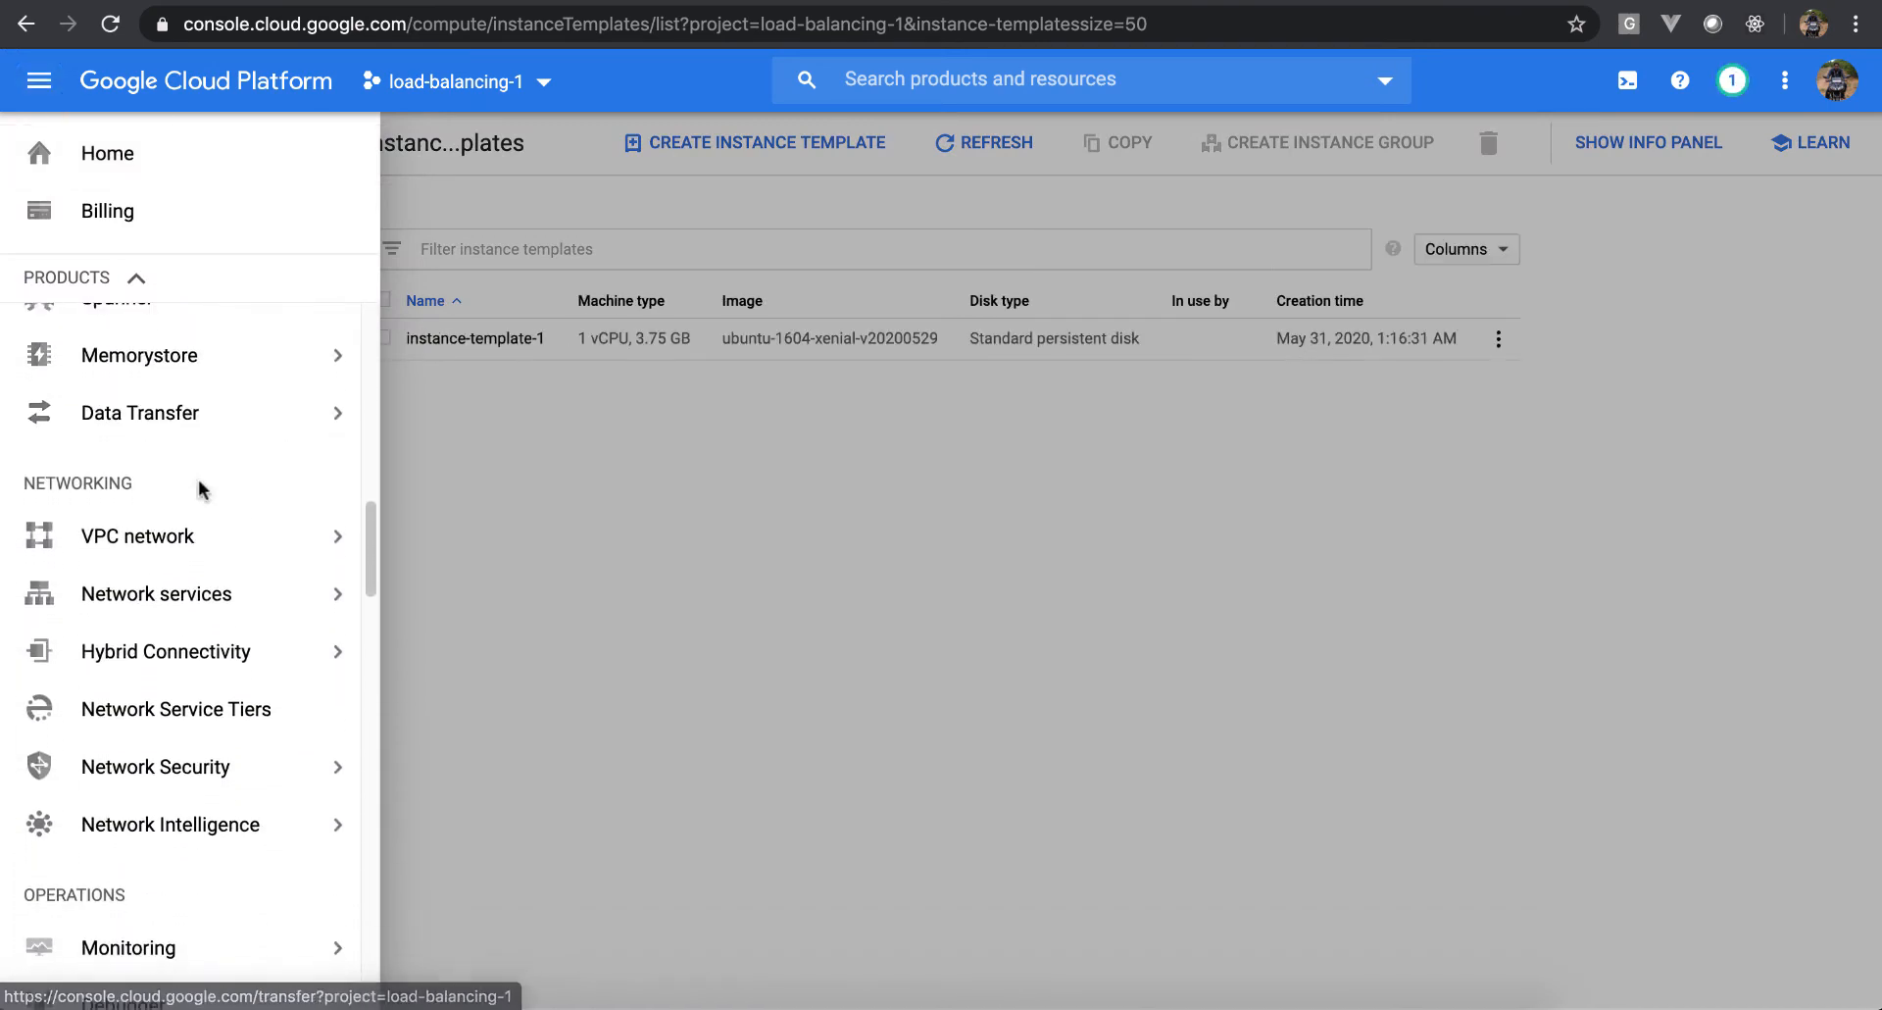
mouse_move(173, 595)
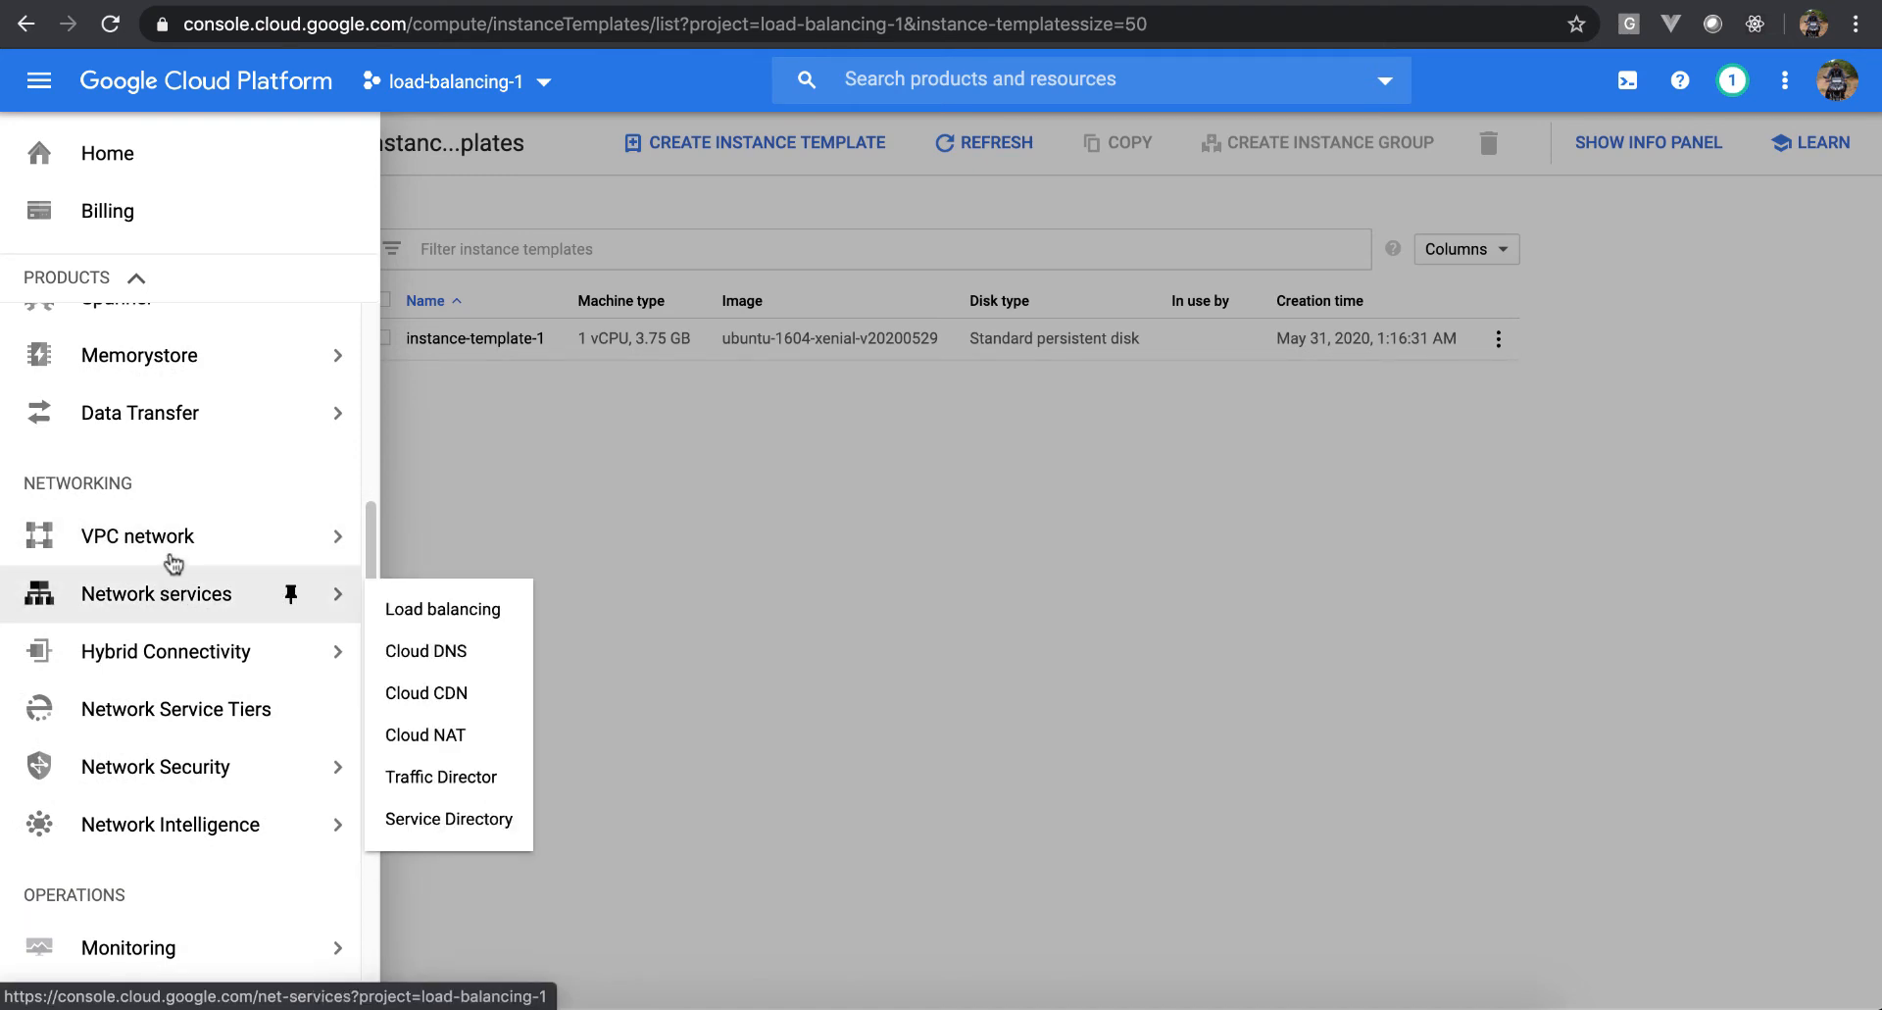
mouse_move(175, 539)
click(438, 635)
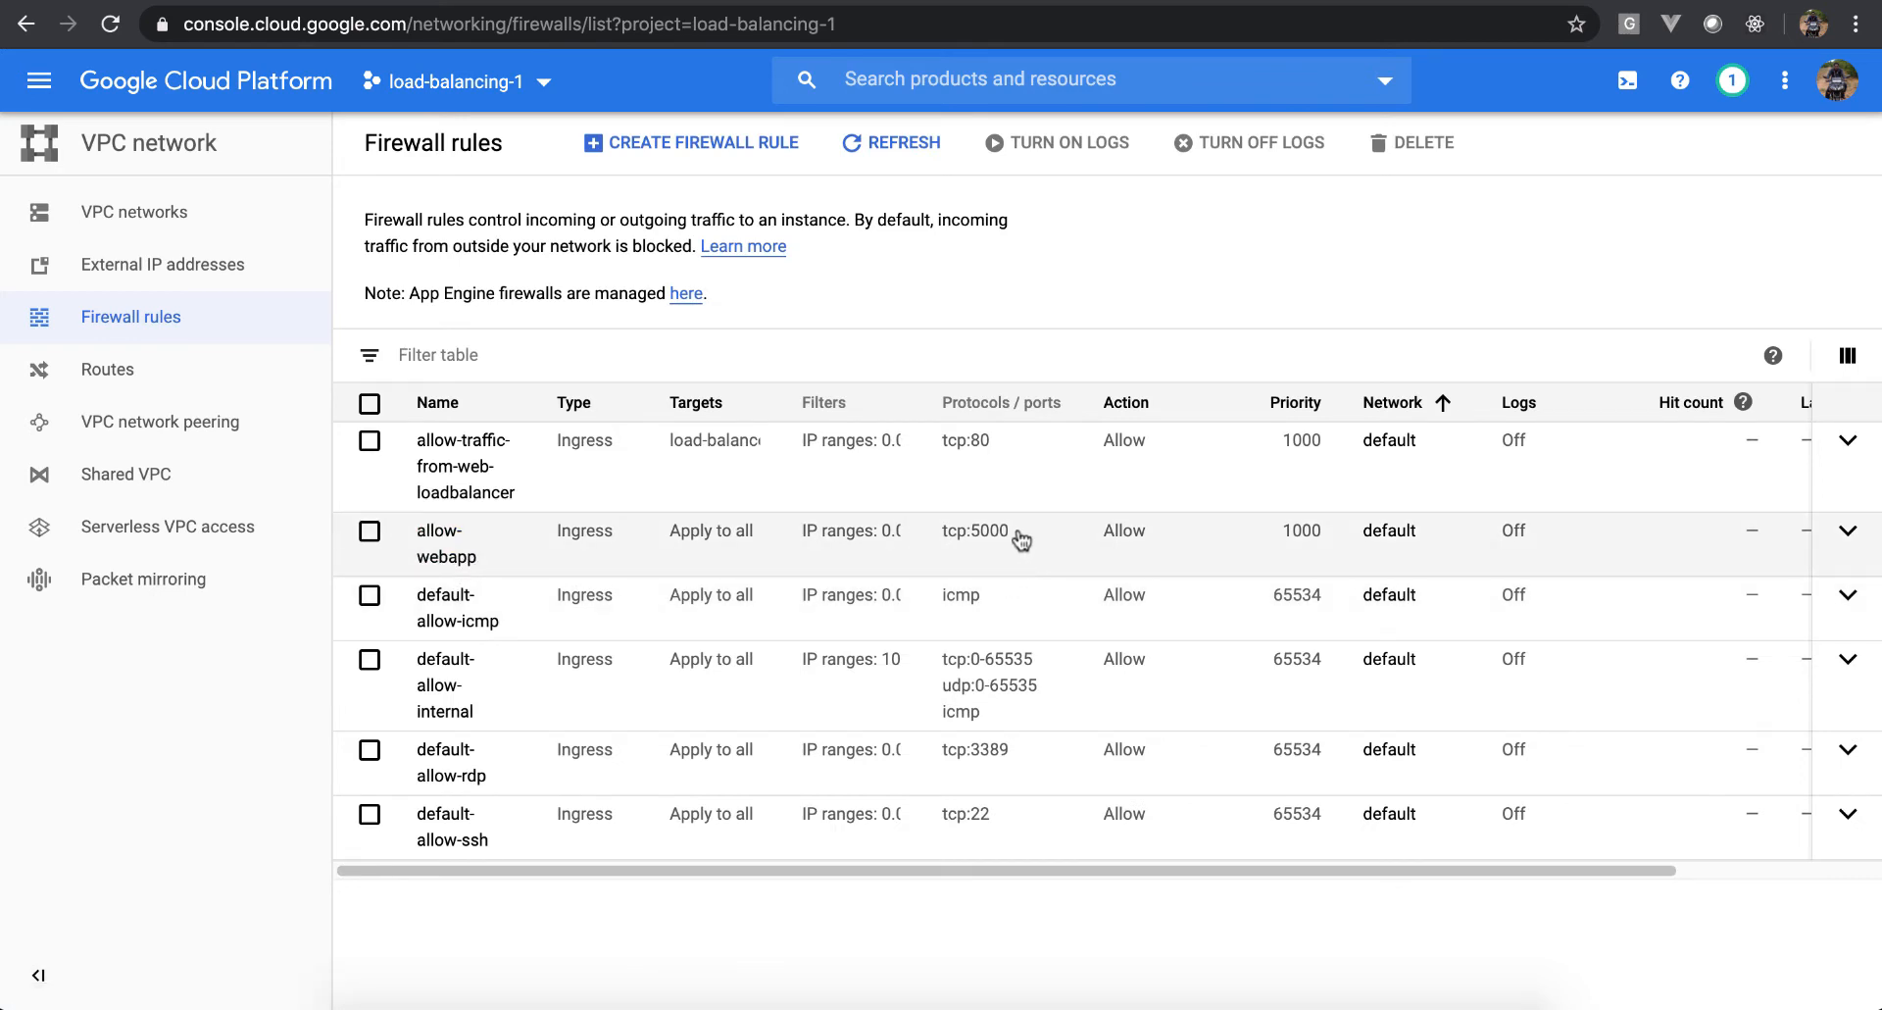
Examine the protocol and port opened by the allow-webapp firewall rule
drag(1020, 541, 949, 545)
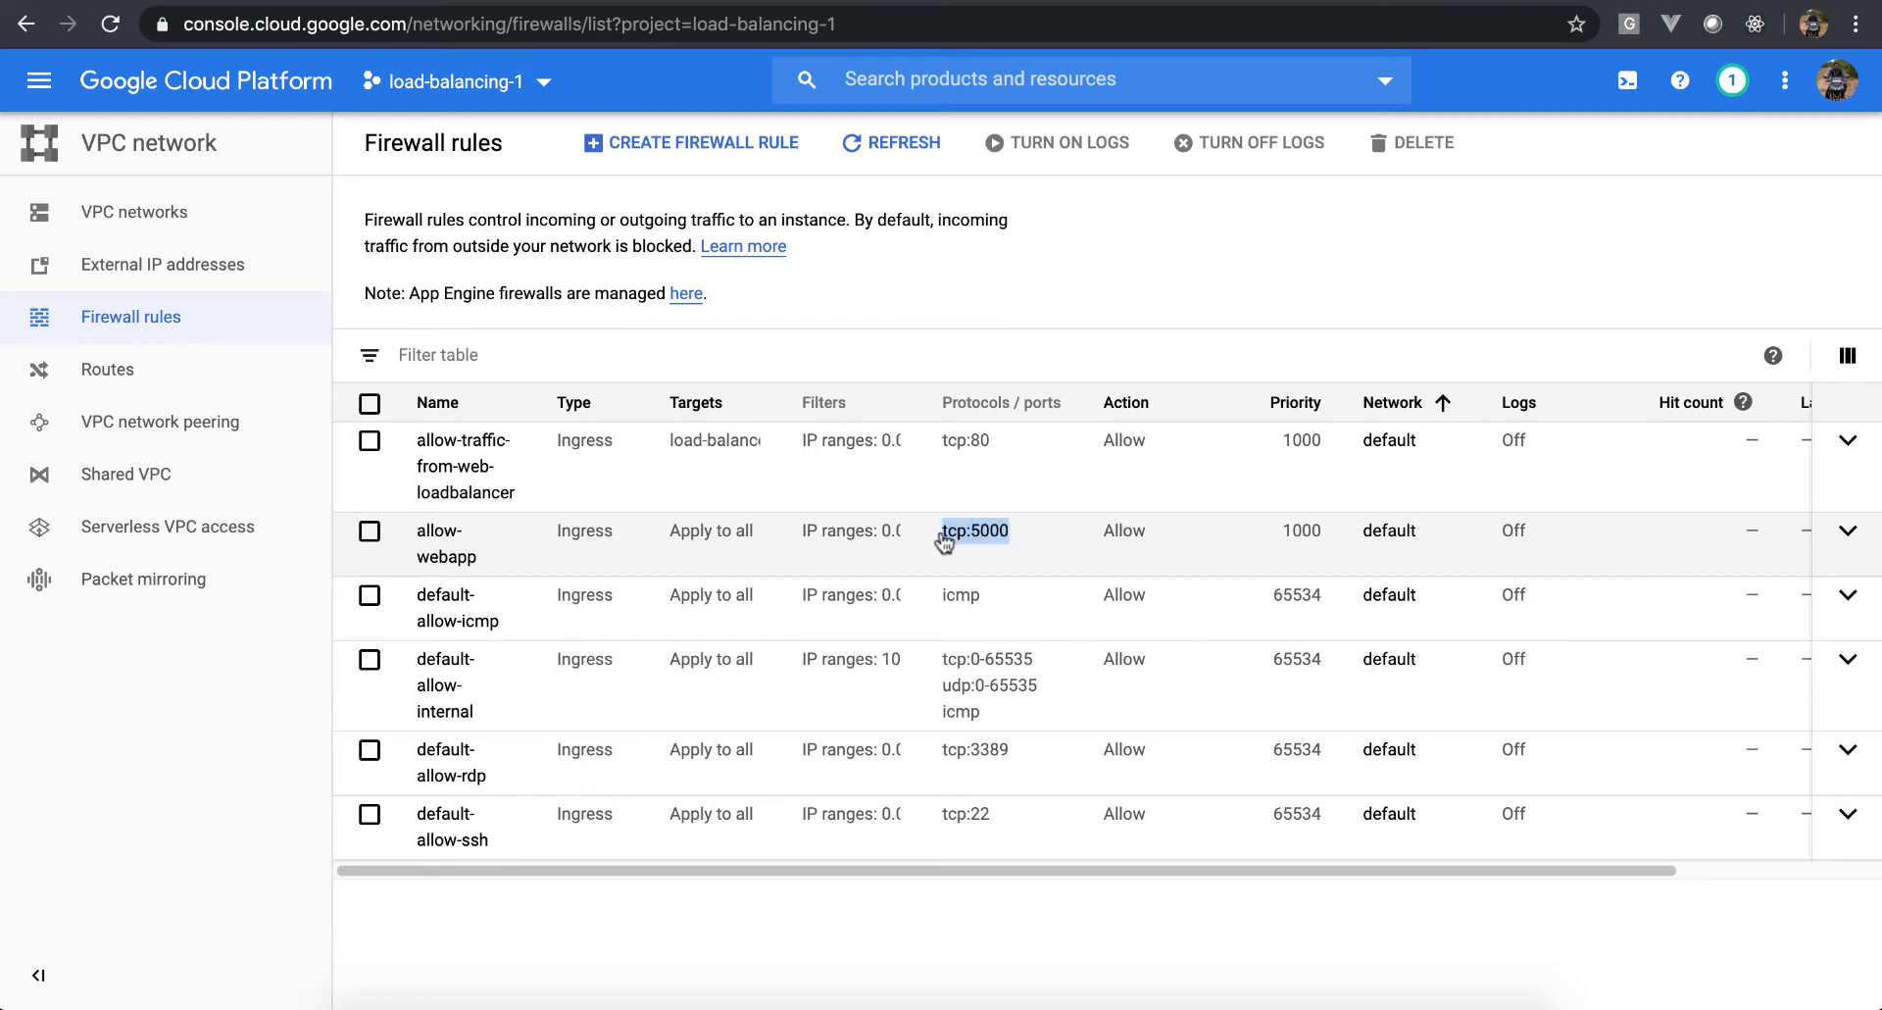
click(1034, 291)
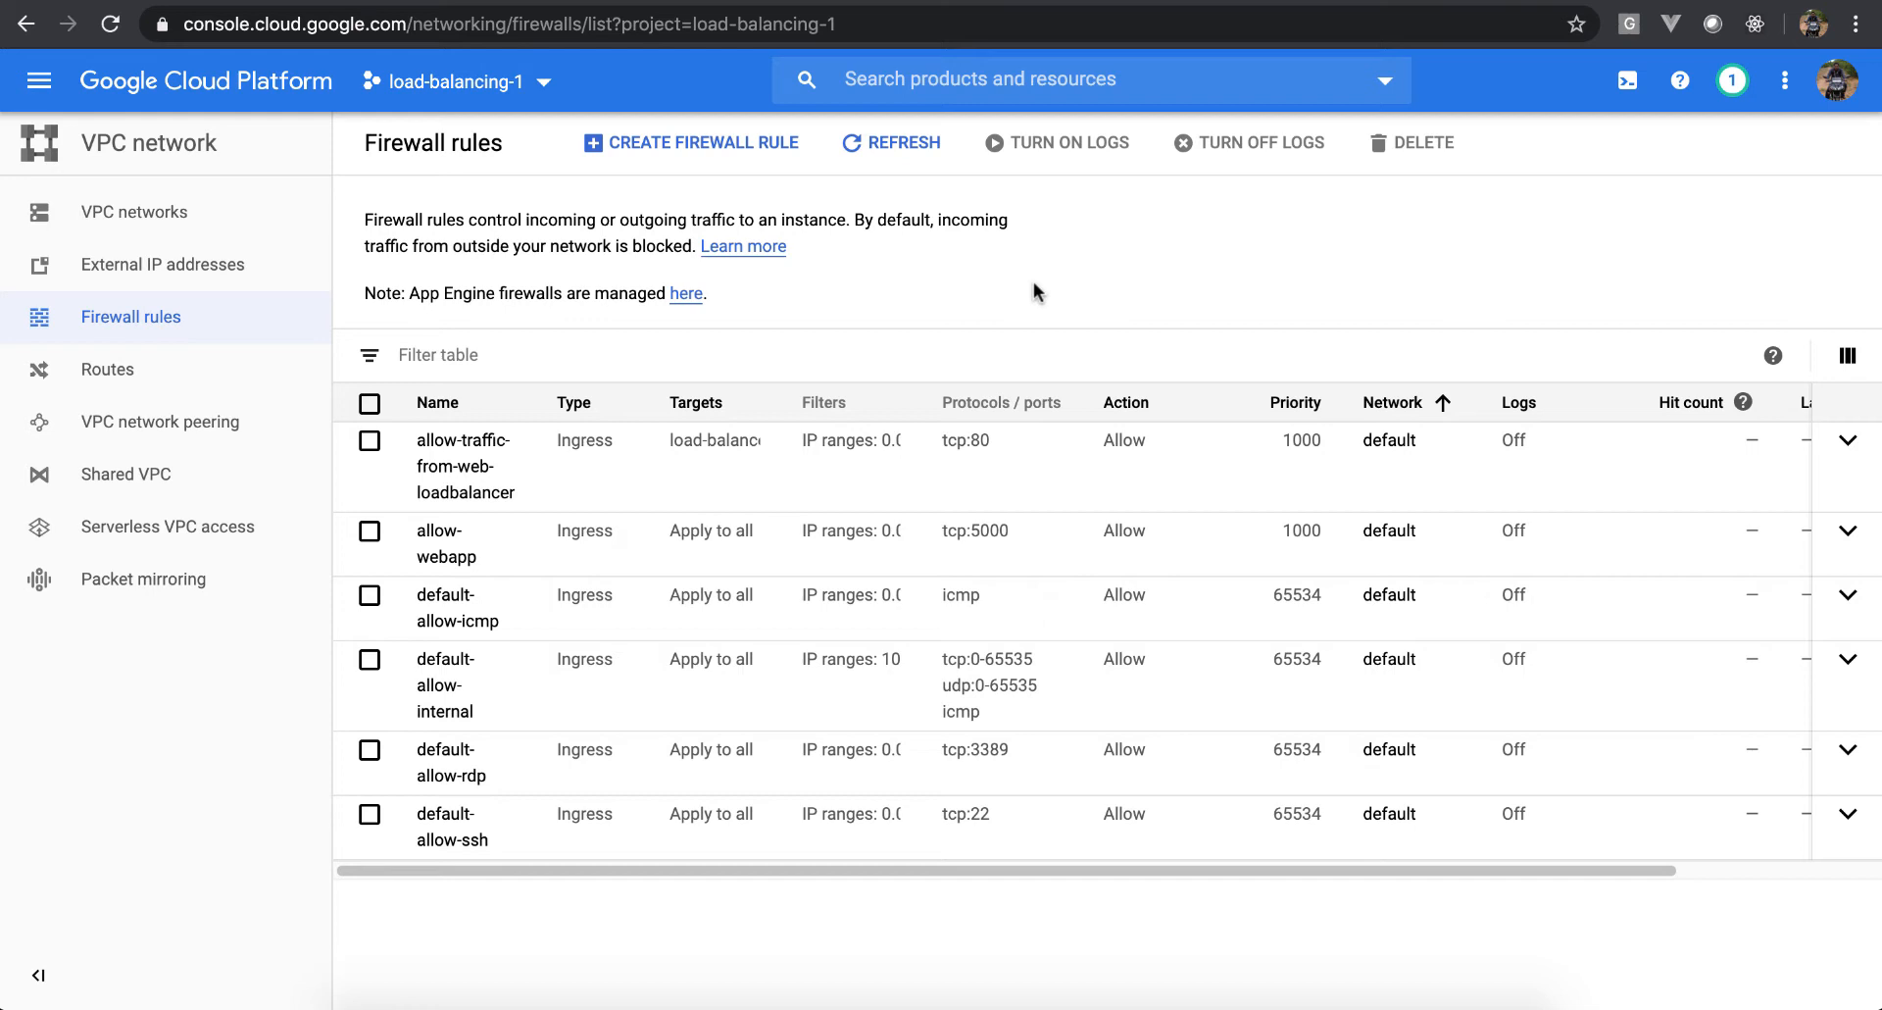
drag(1020, 541, 948, 539)
click(1021, 279)
drag(1022, 535, 936, 535)
click(1078, 285)
Delete the allow-traffic-from-web-loadbalancer firewall rule and check the port of the allow-webapp rule
click(370, 442)
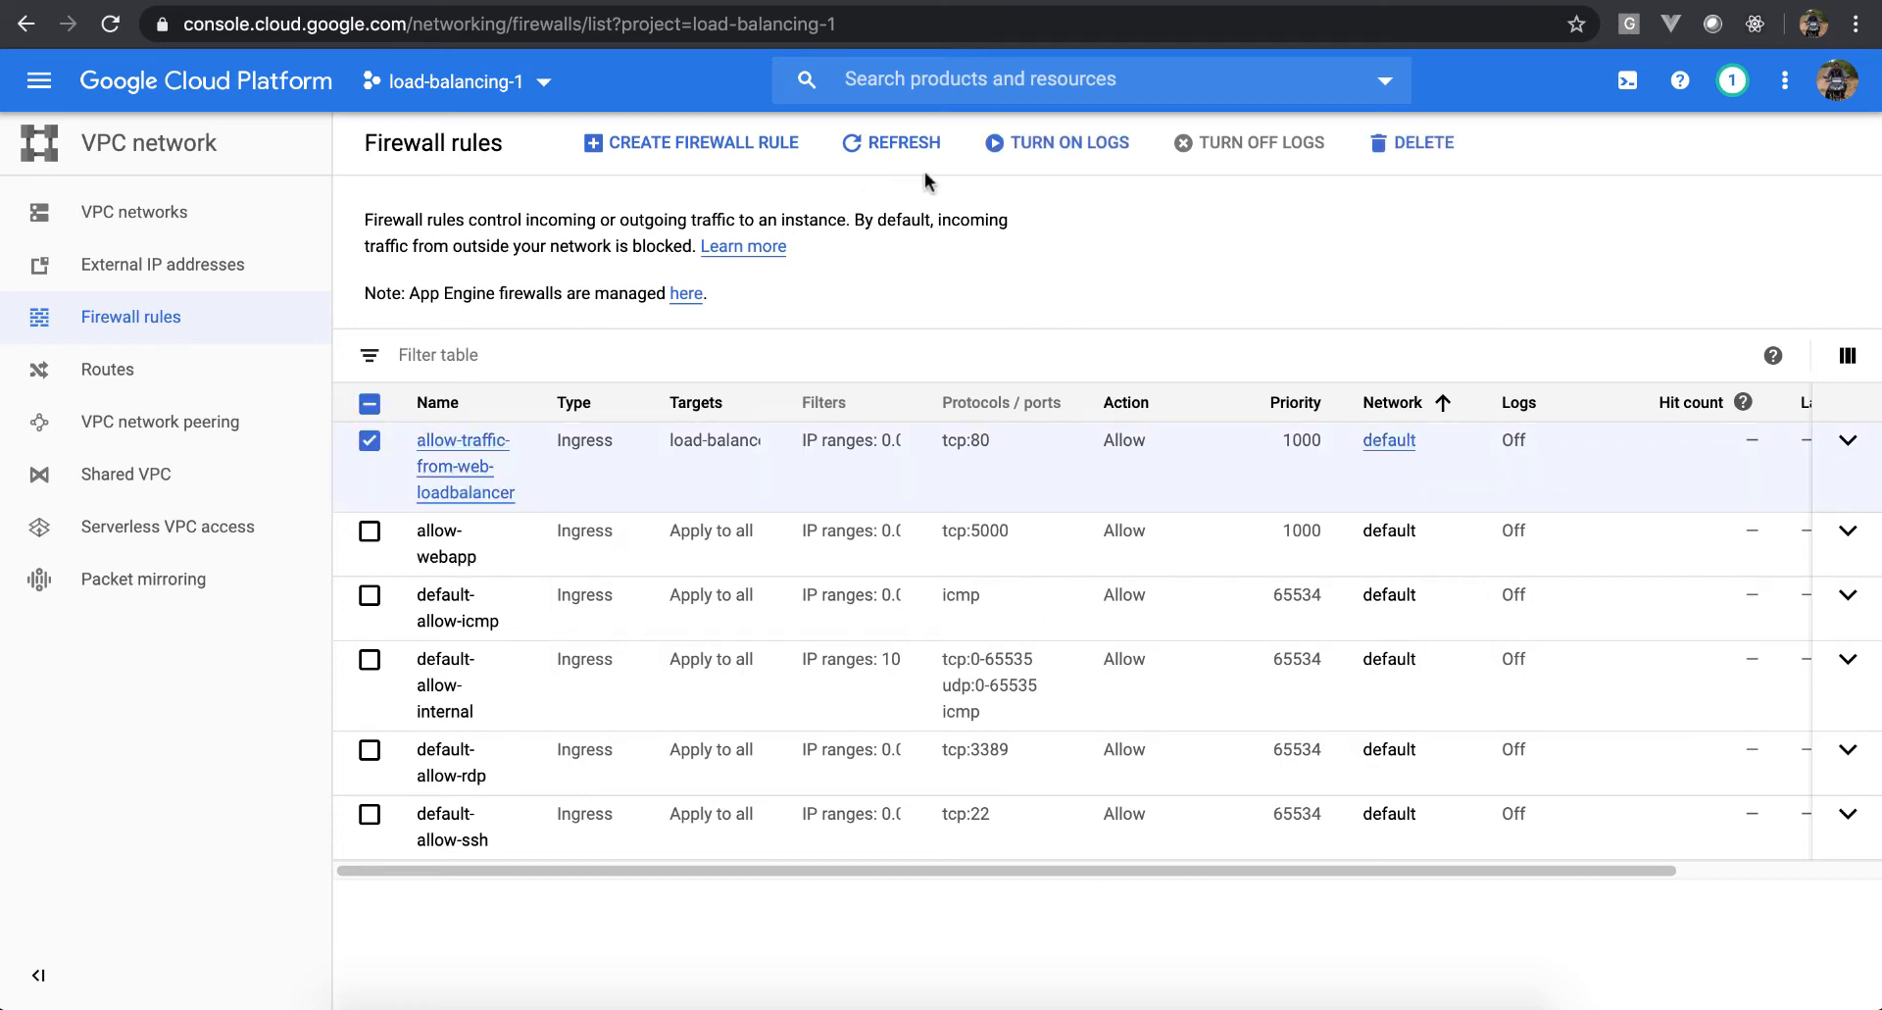
click(1412, 149)
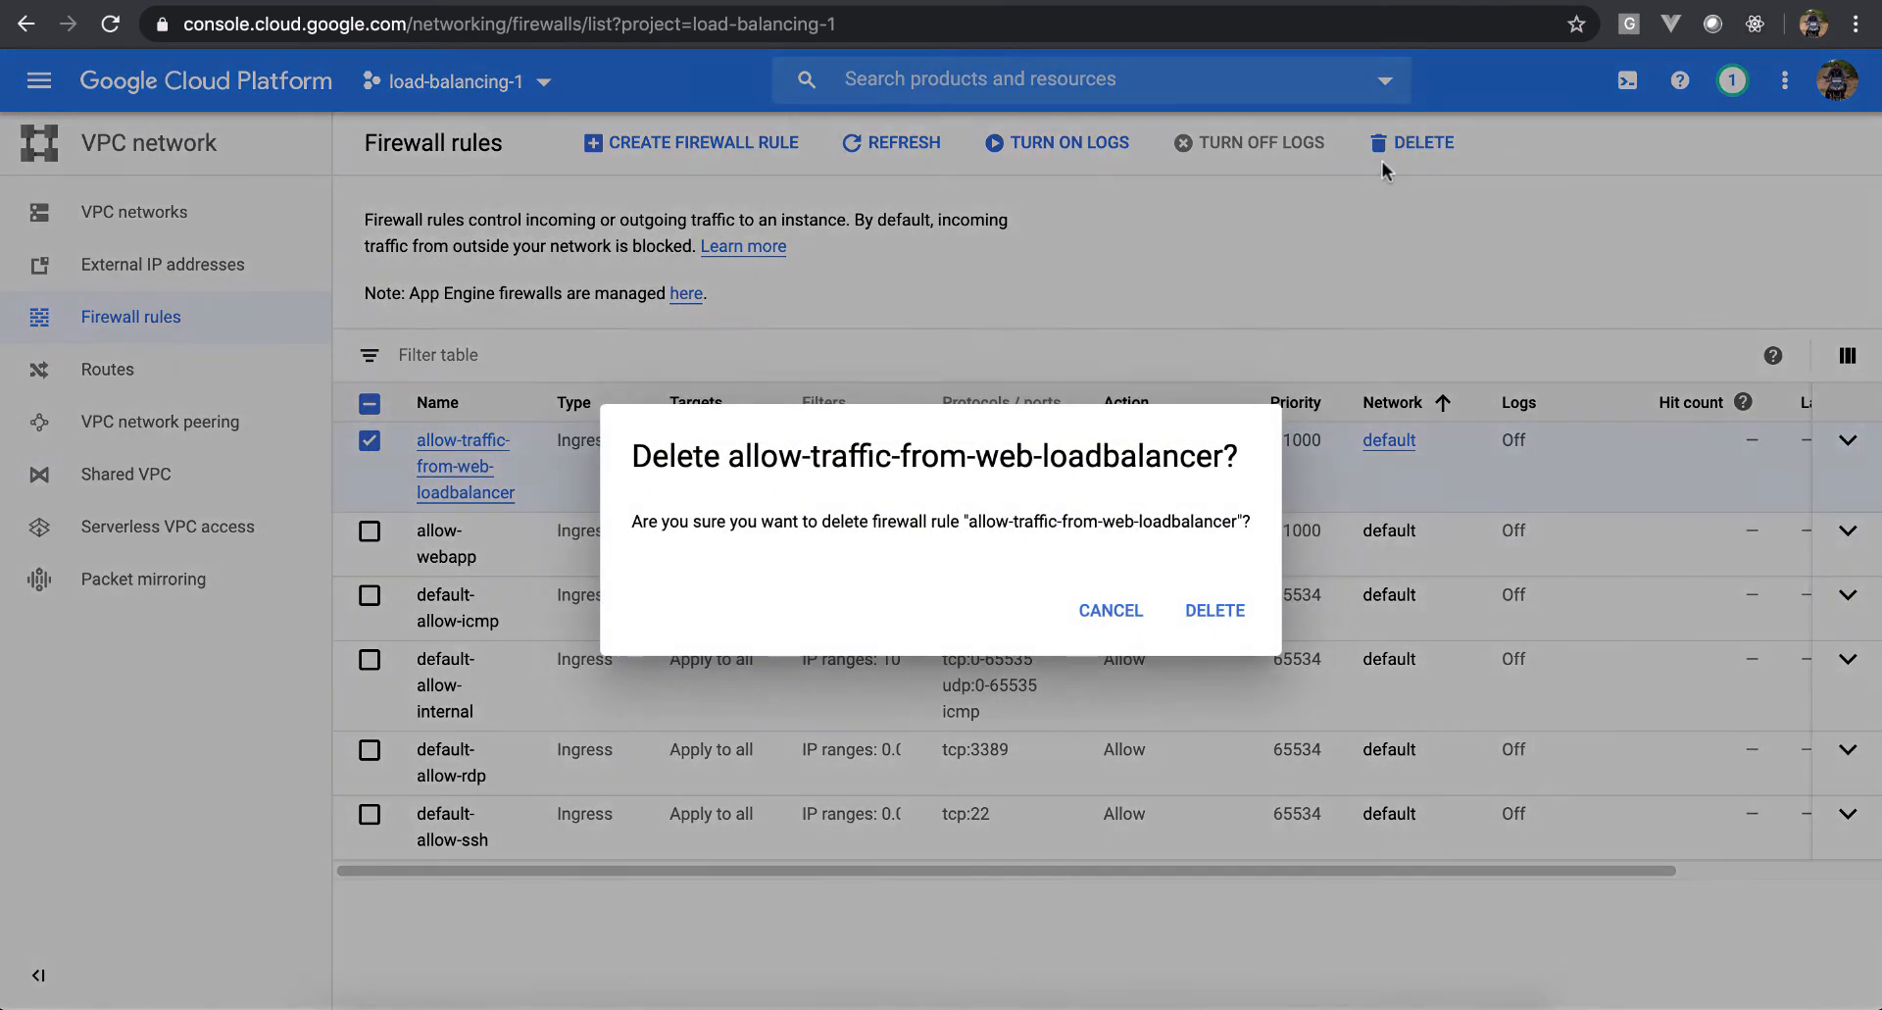
click(1216, 611)
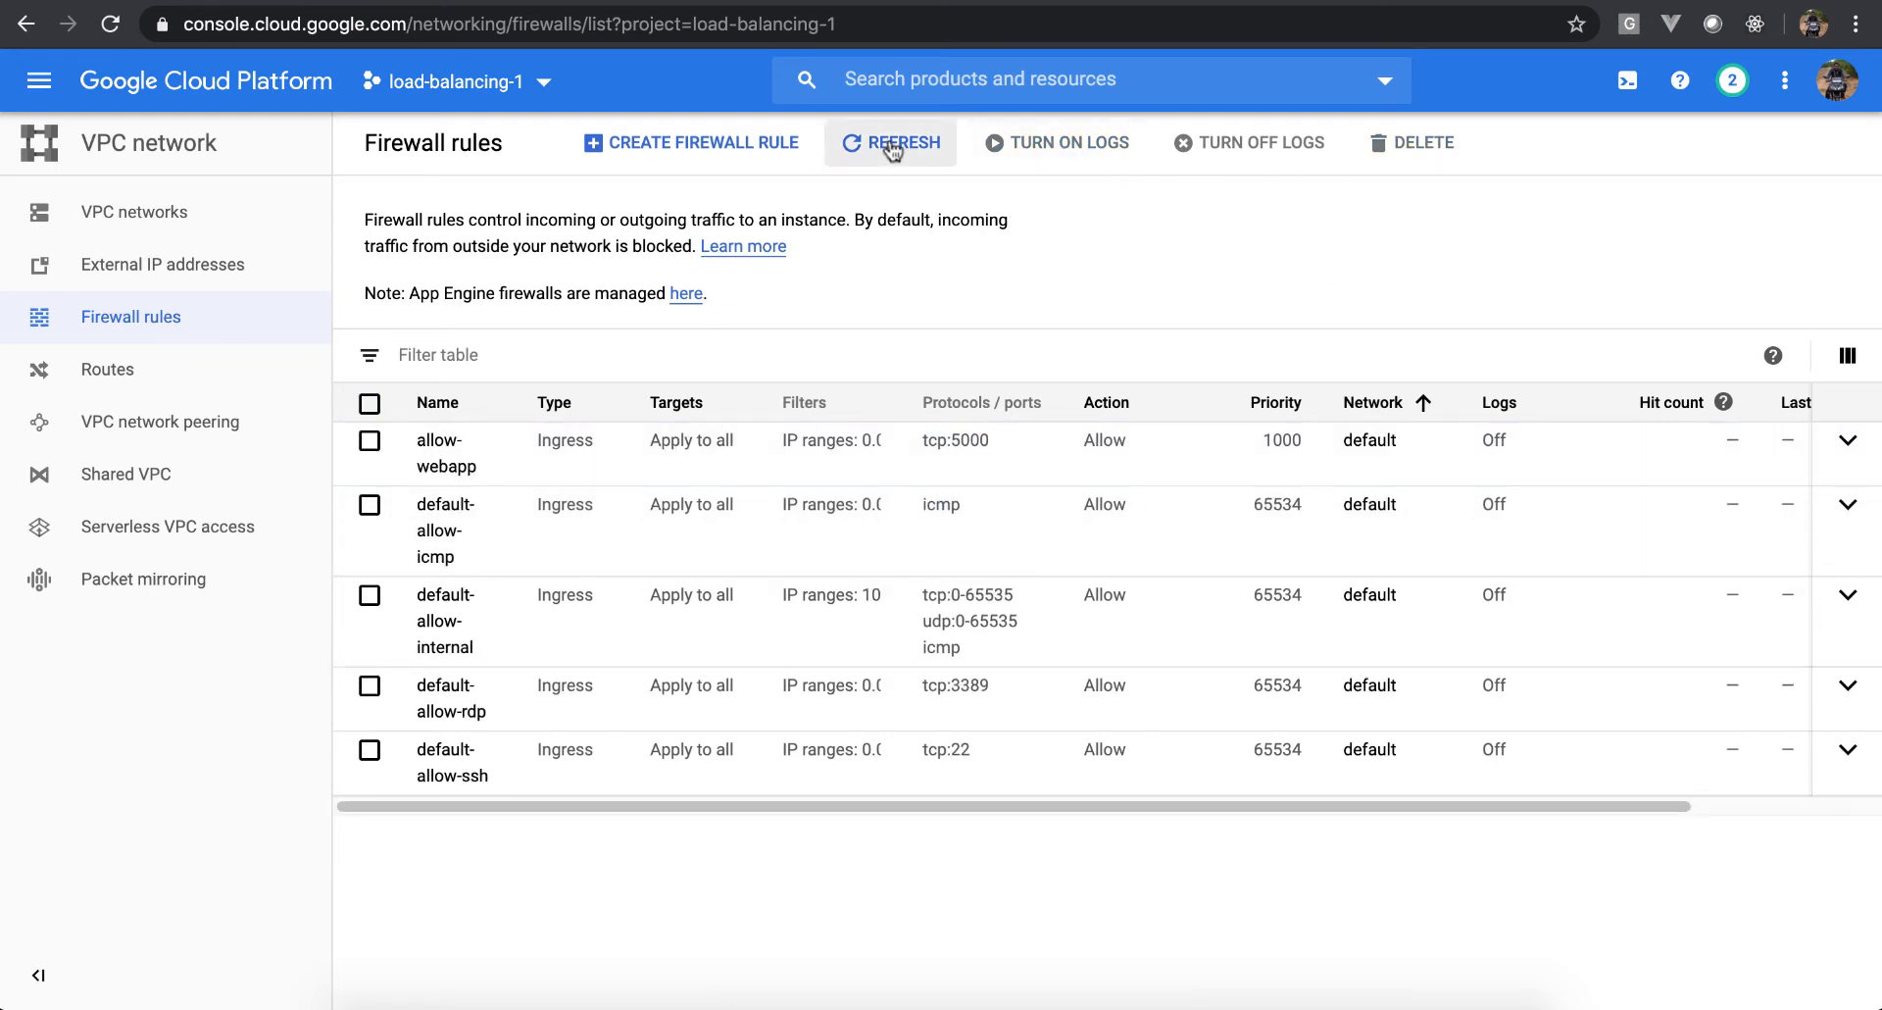
drag(994, 441, 932, 448)
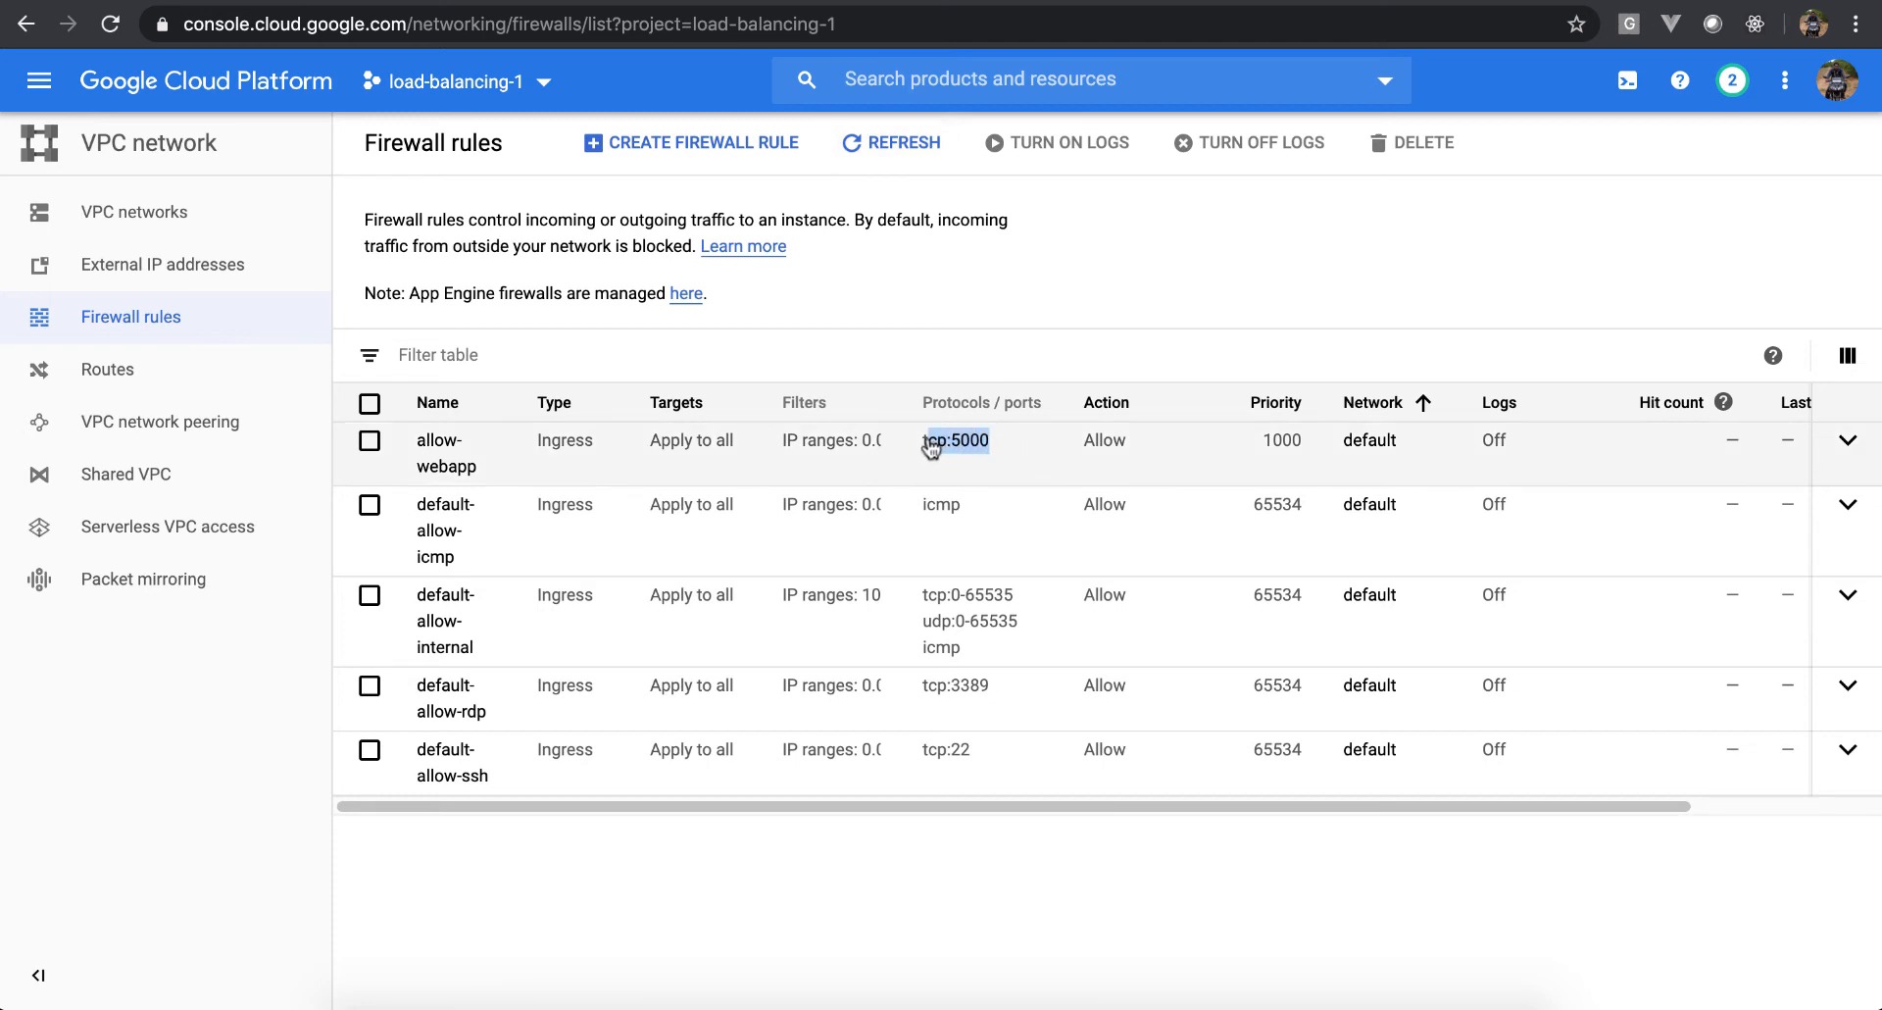
Go to the Compute Engine instance groups and start creating a new managed instance group
click(49, 90)
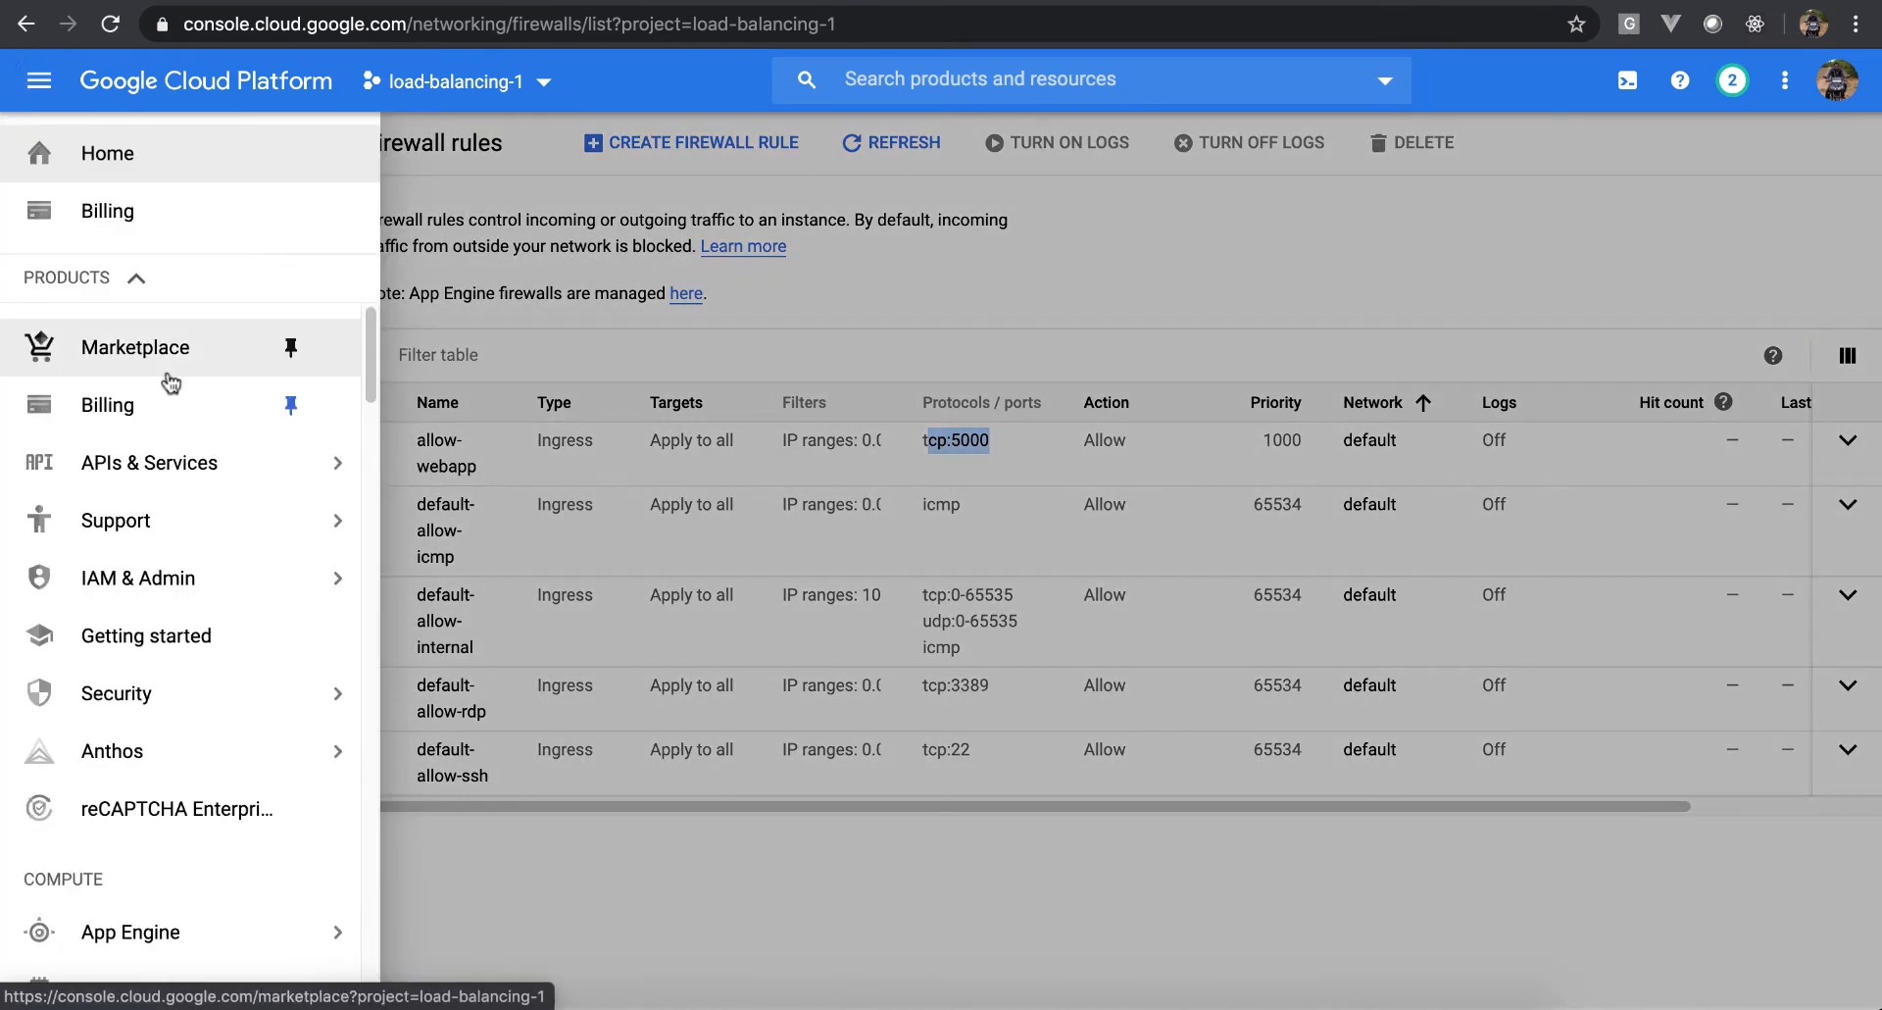
scroll(172, 382, down, 3)
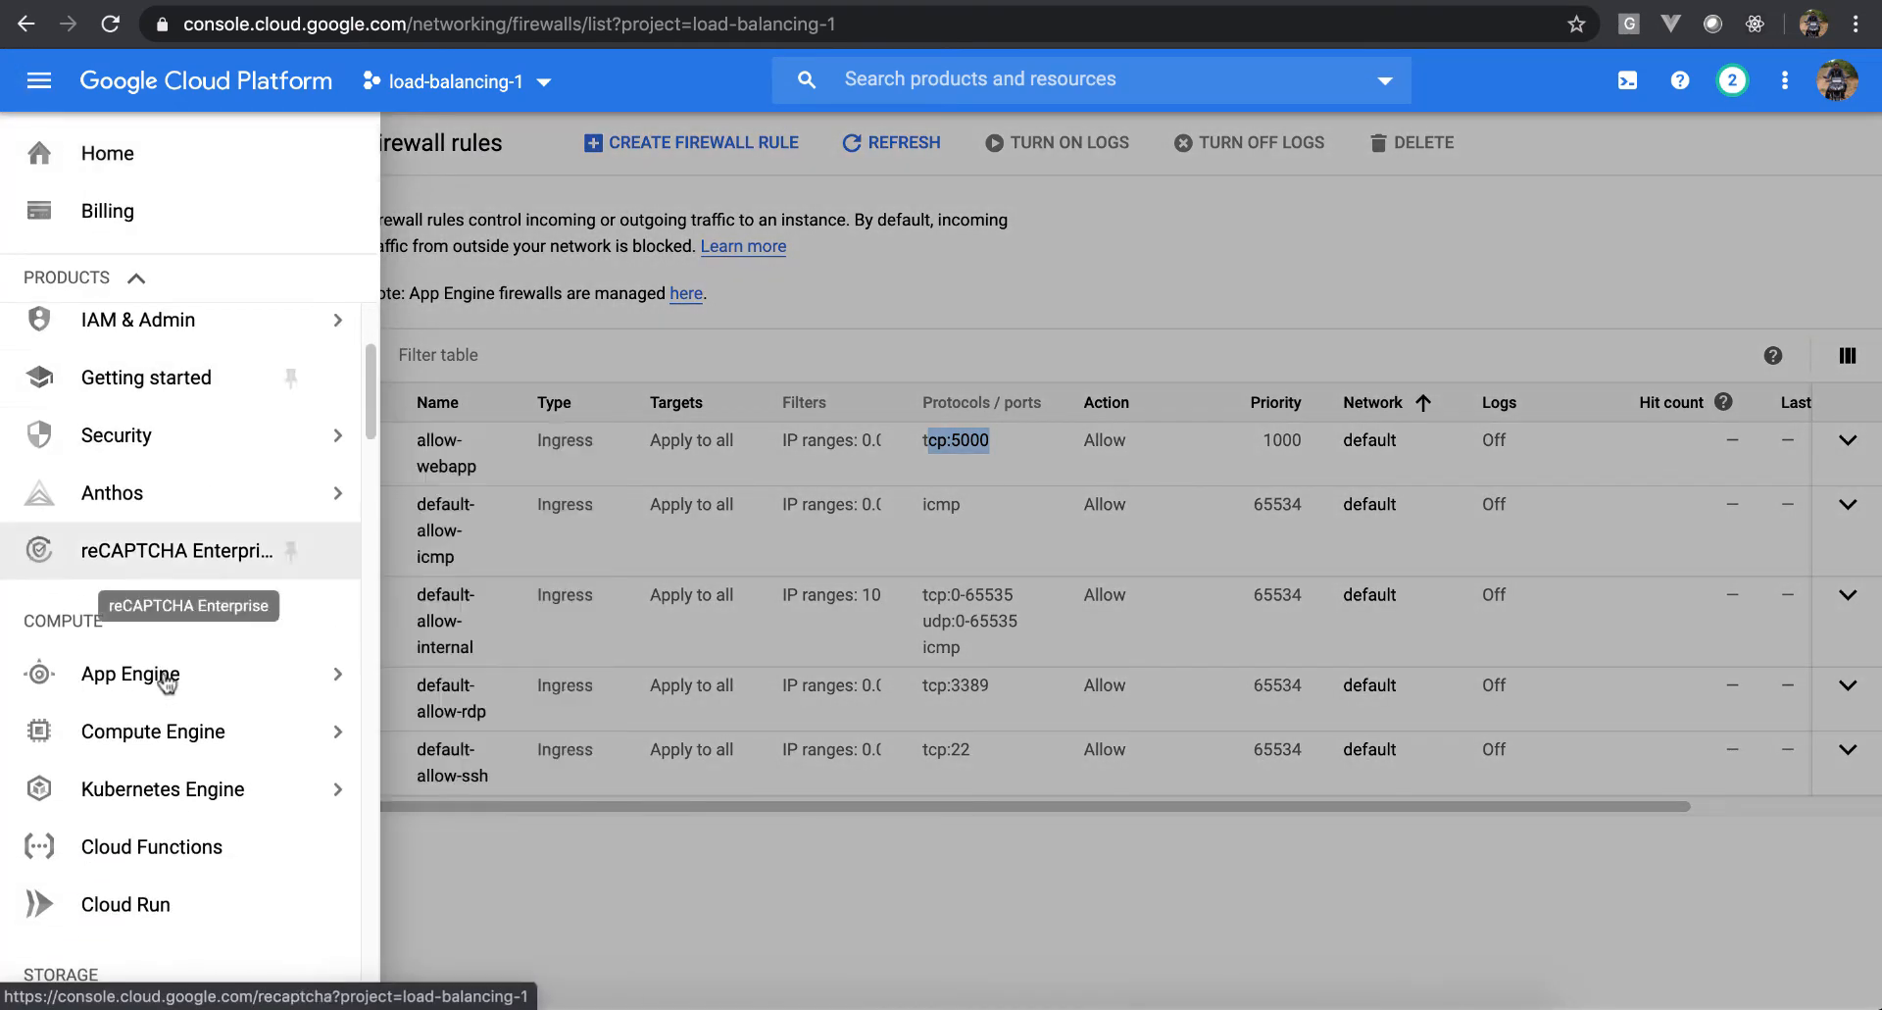
click(142, 735)
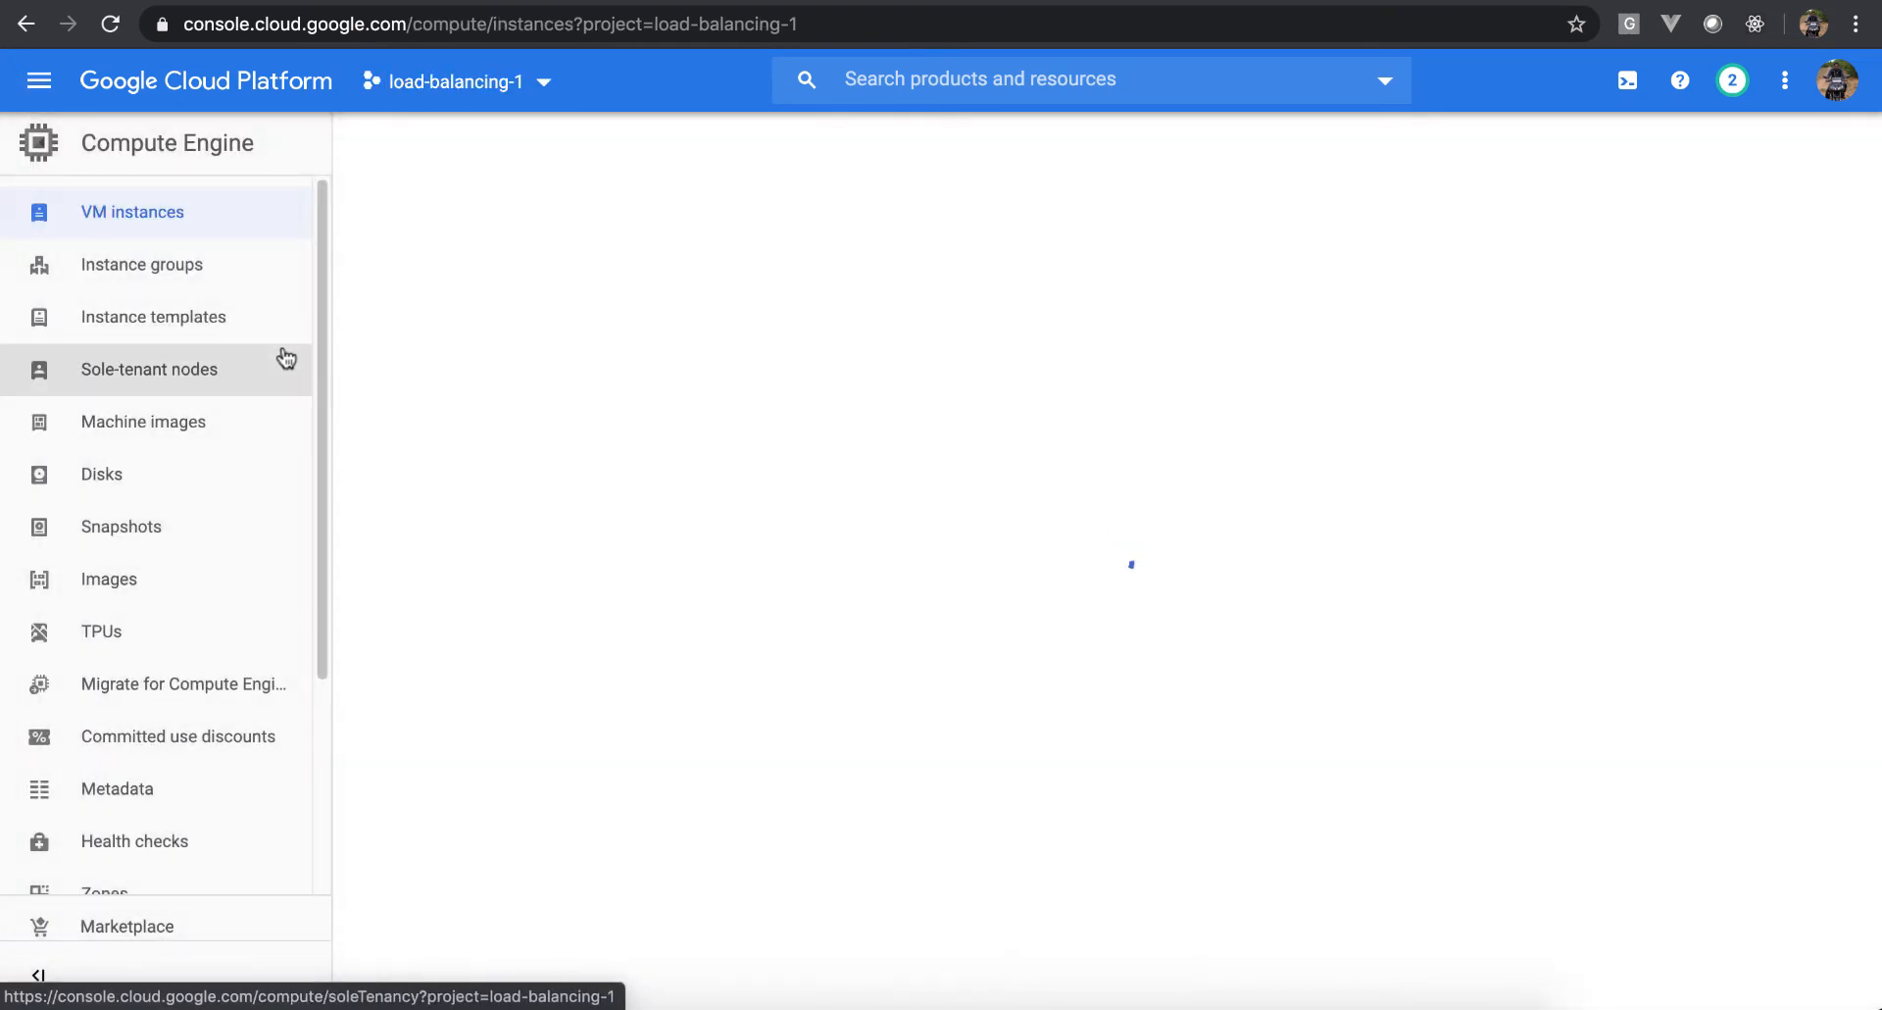
click(209, 323)
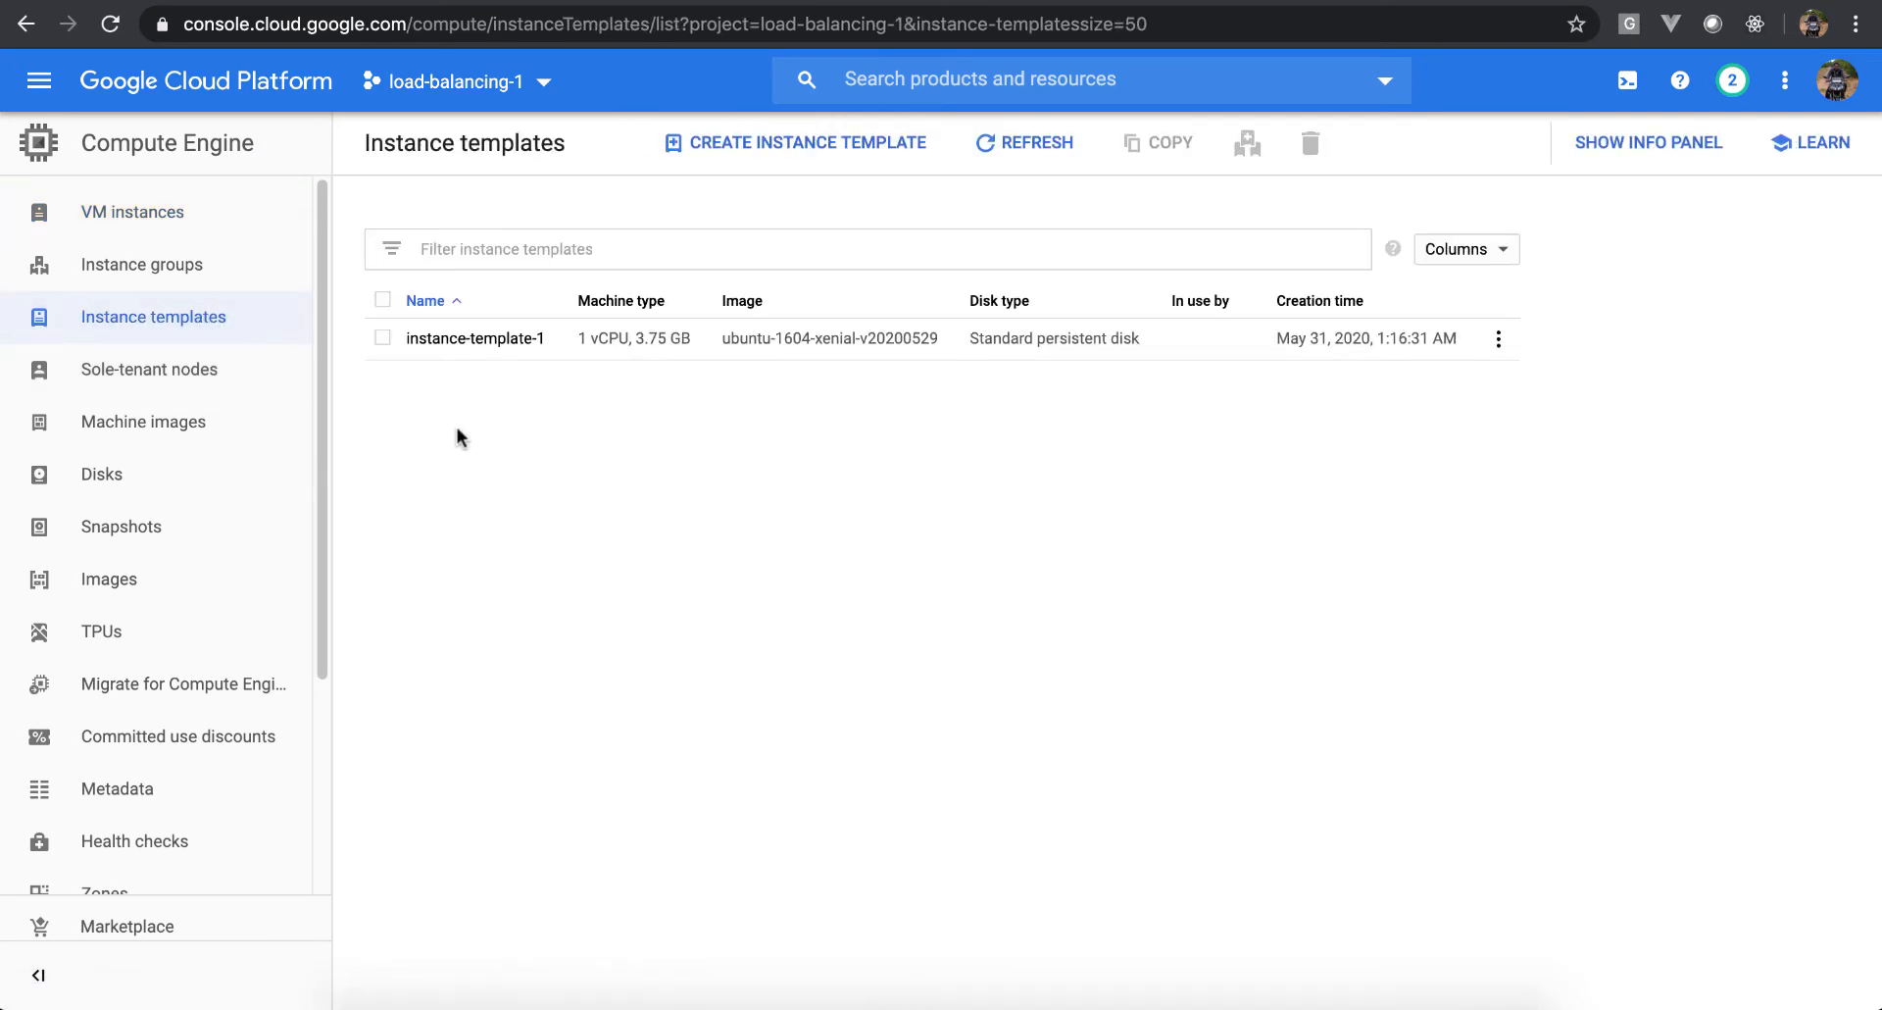
click(179, 265)
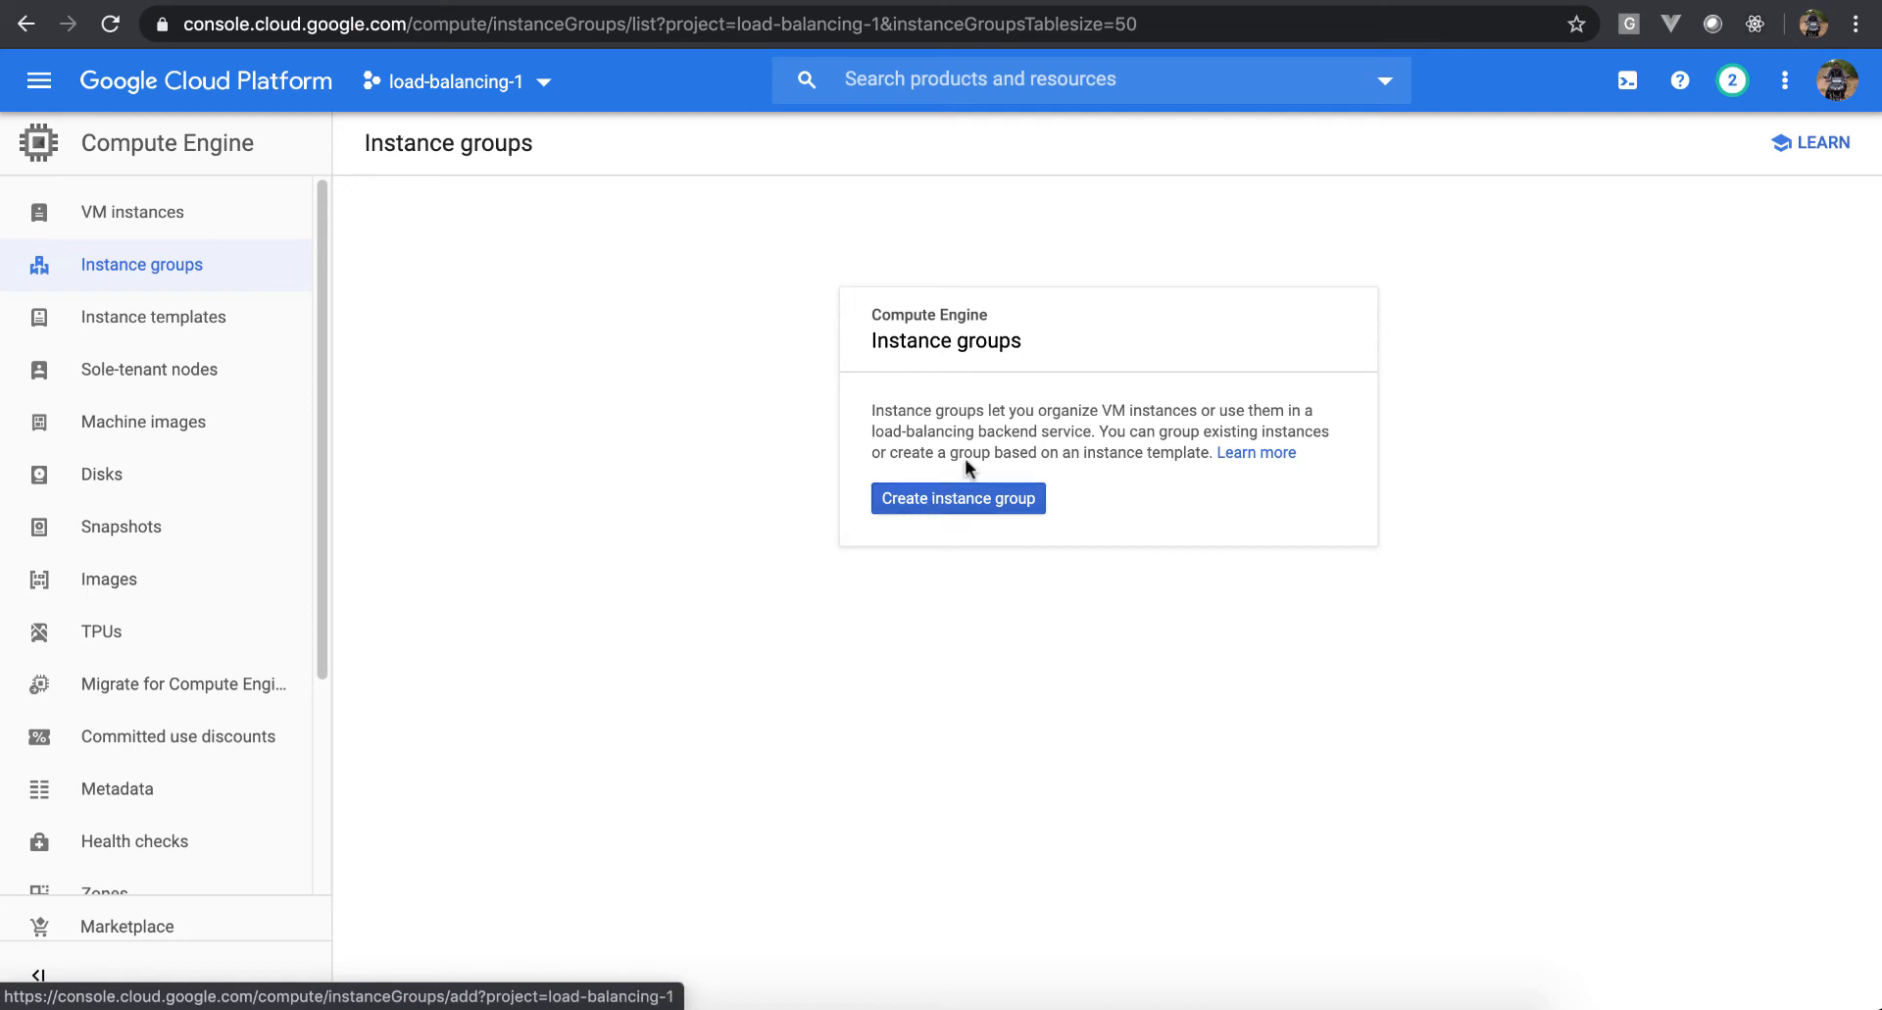
click(1347, 0)
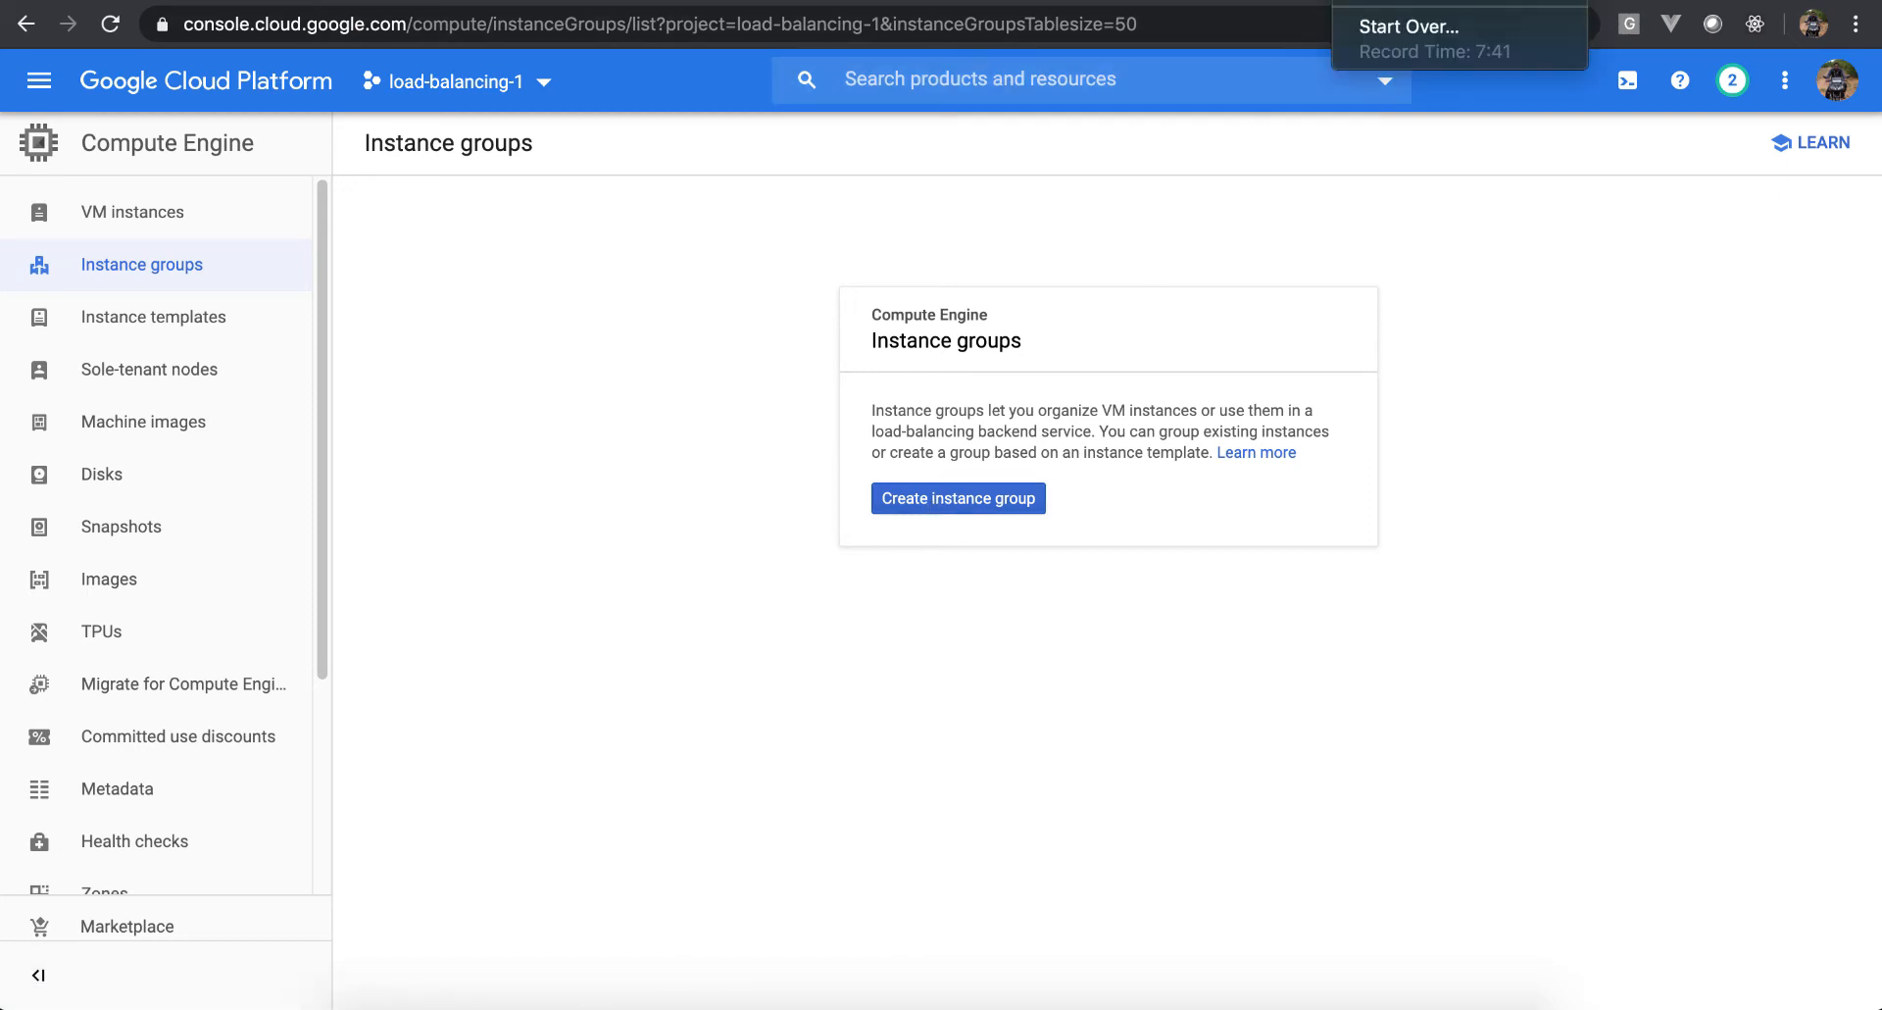
click(1409, 2)
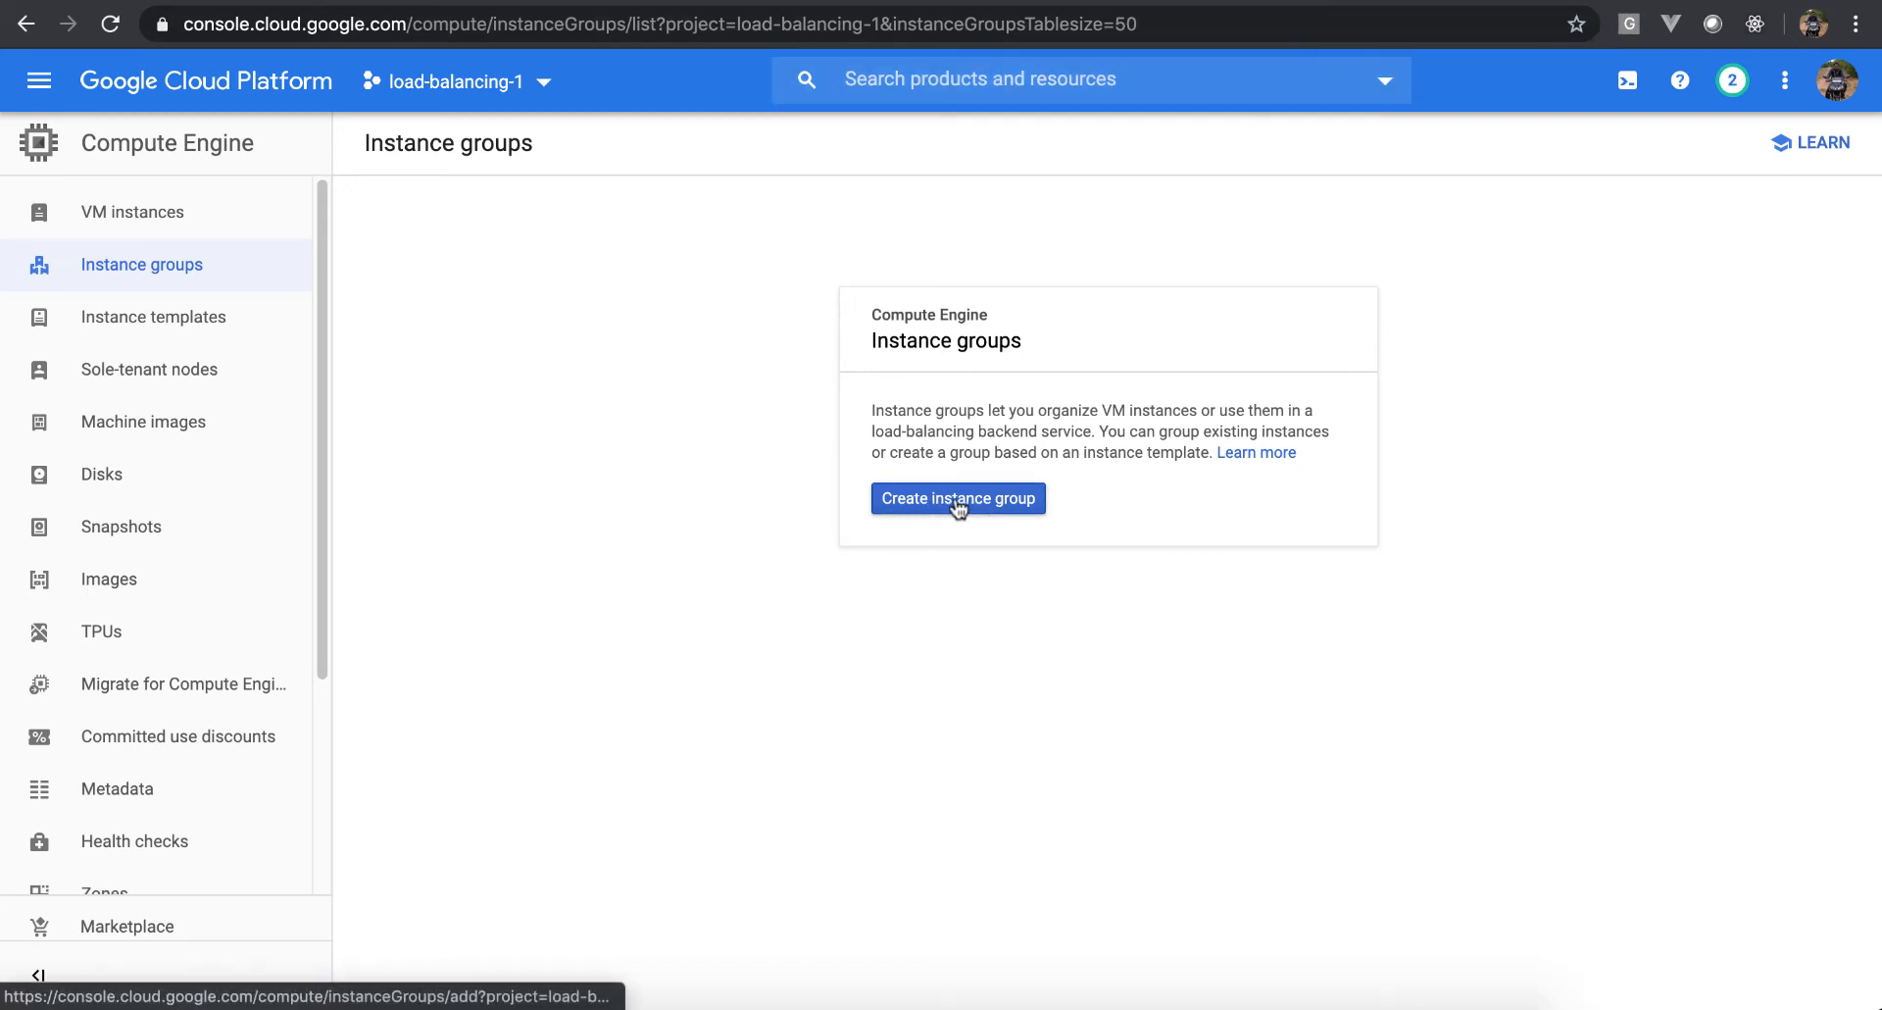
click(957, 499)
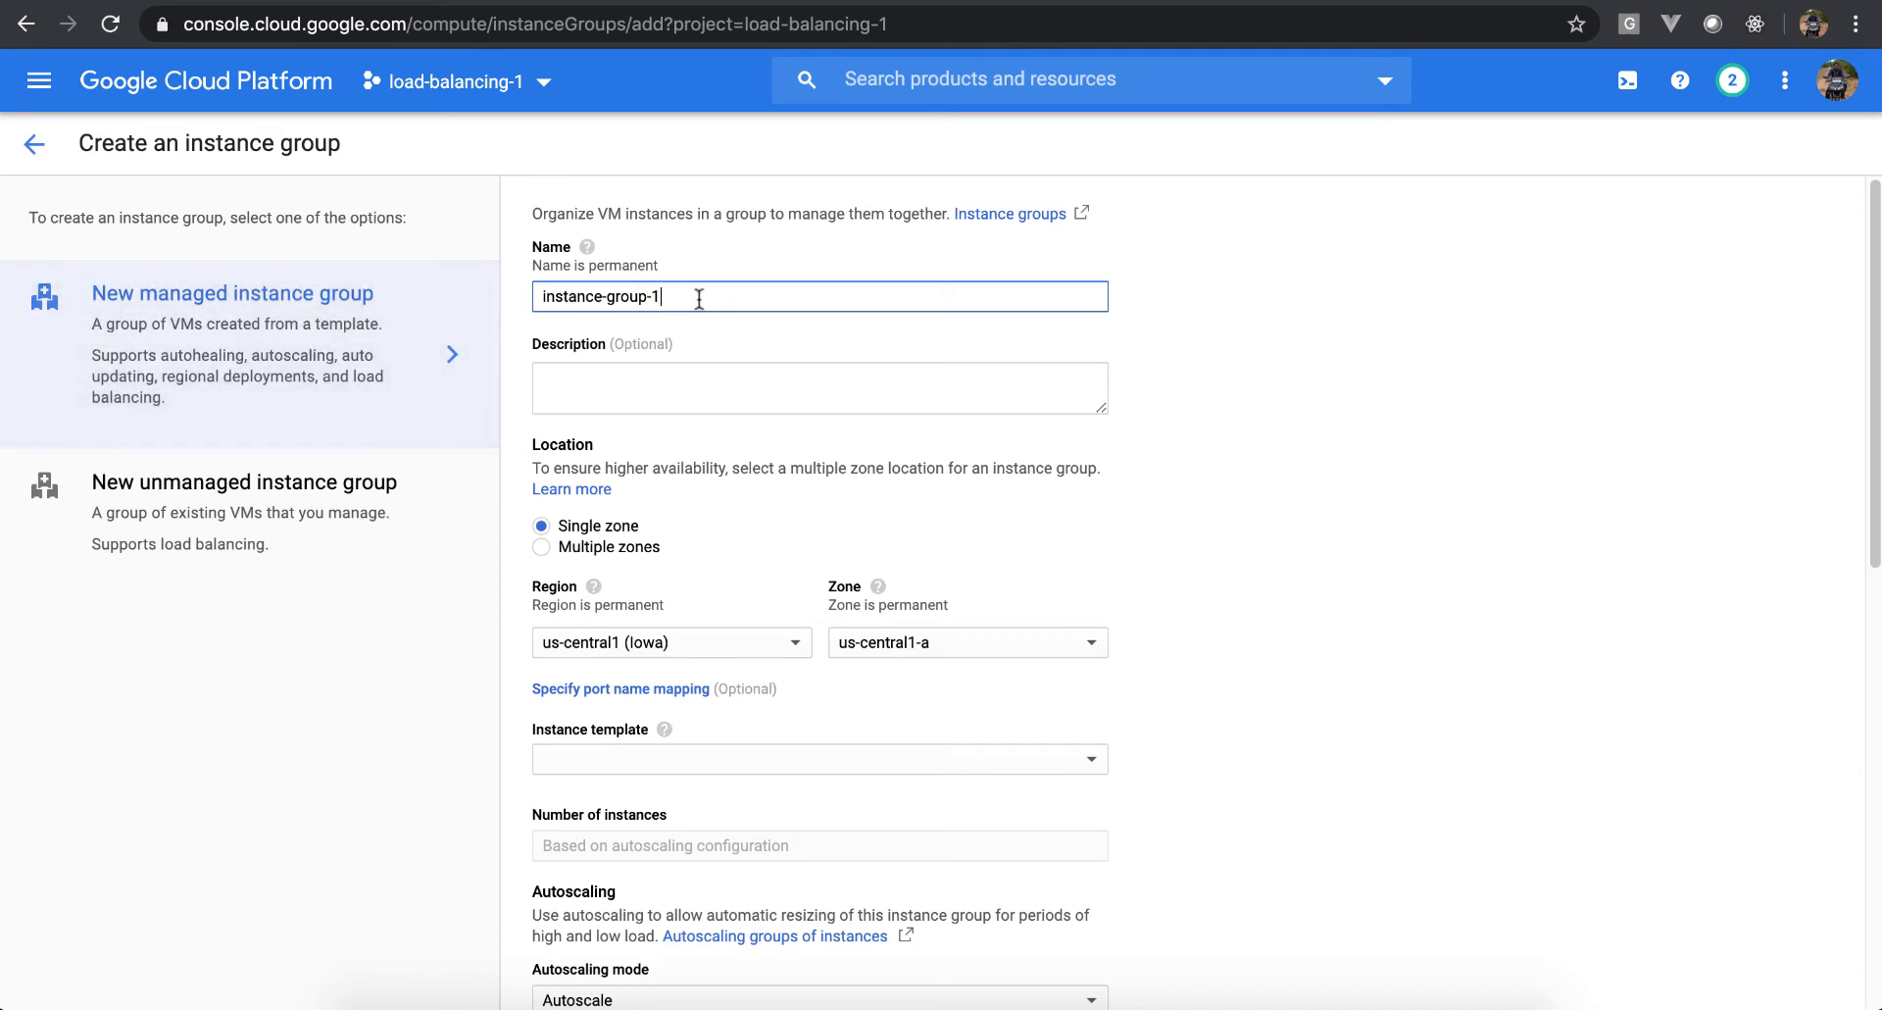
Set the location of instance-group-1 to multiple zones after comparing it with the single zone option
scroll(1190, 428, down, 2)
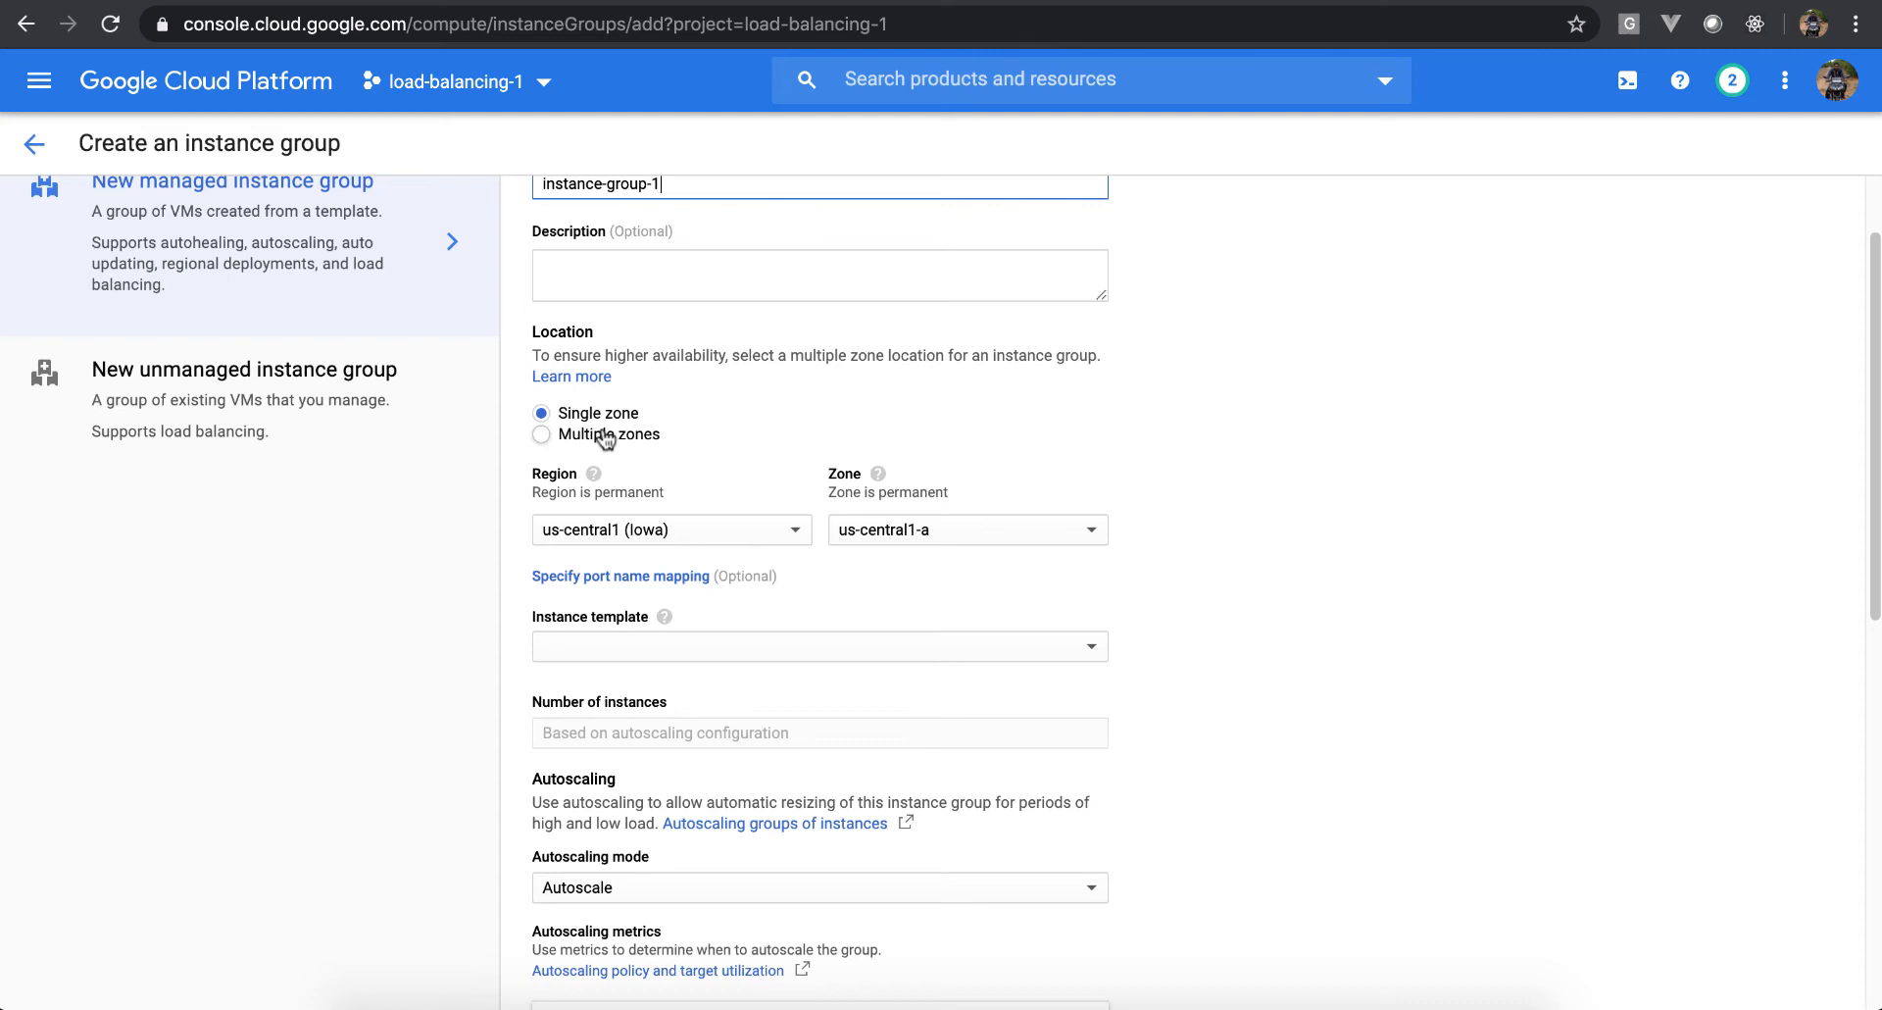
click(605, 438)
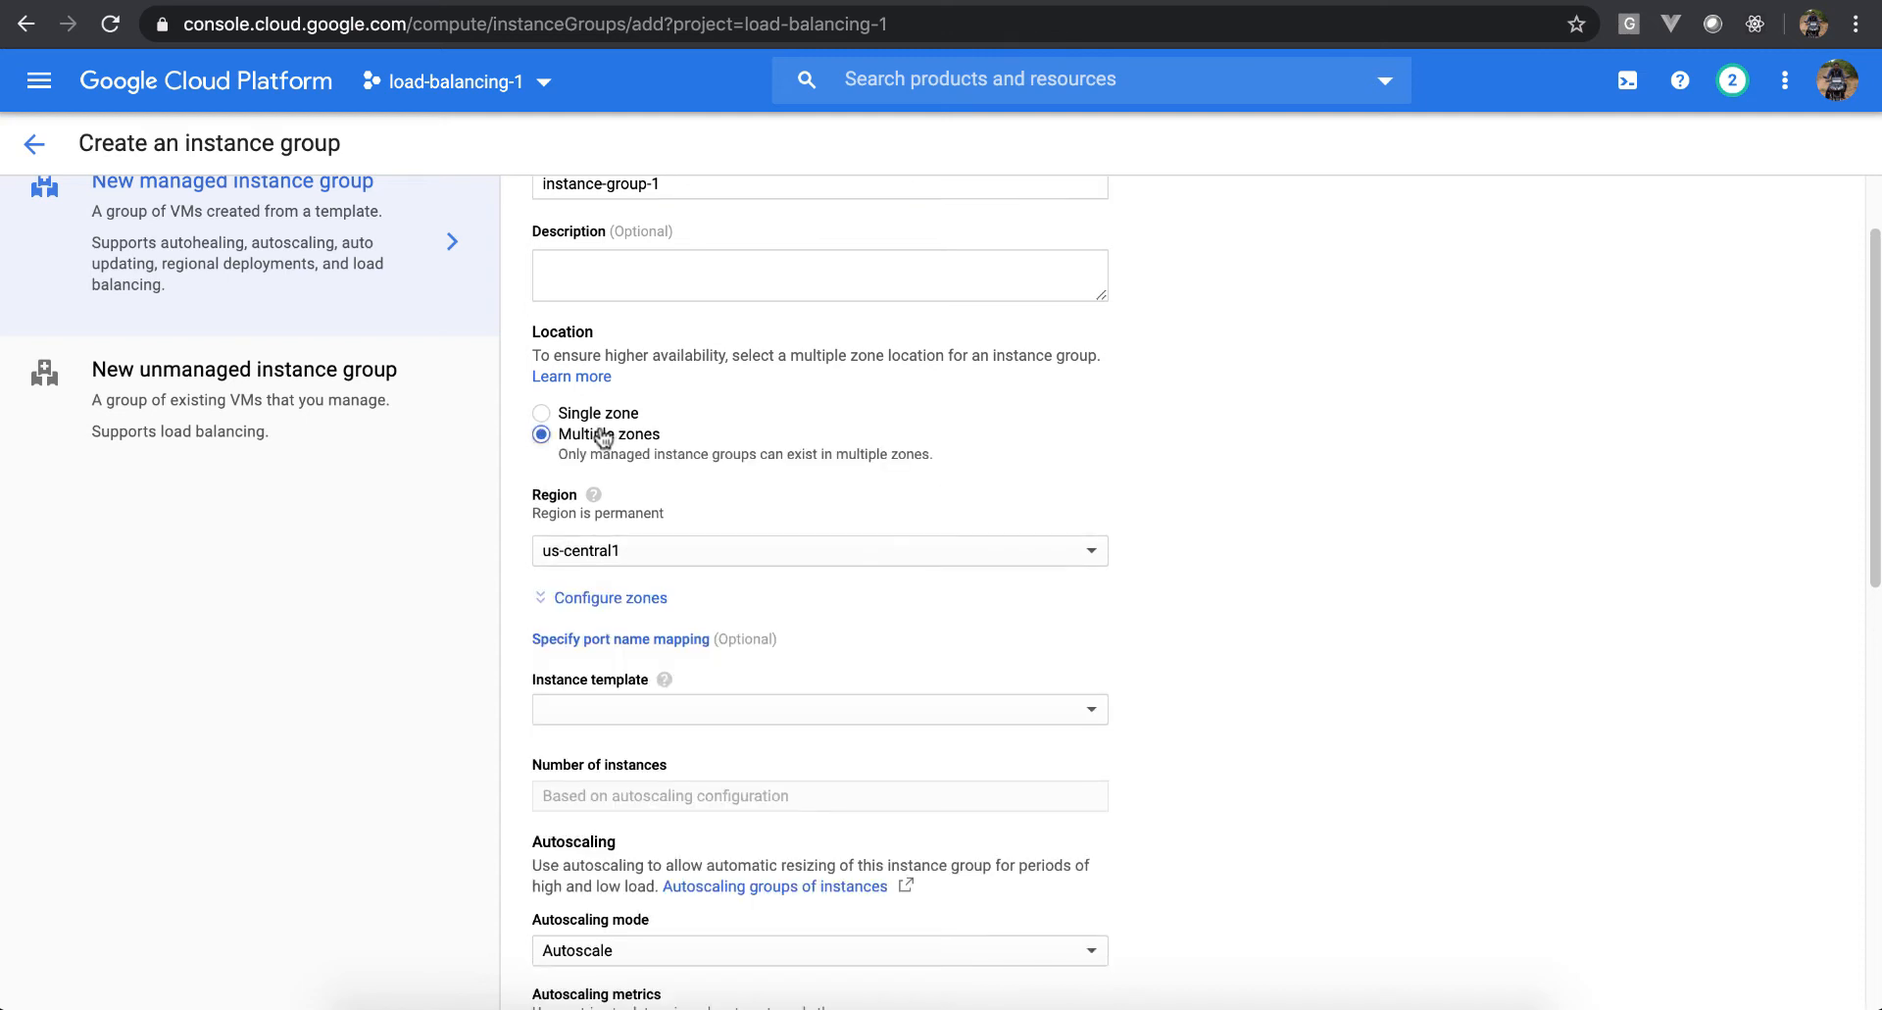
click(597, 418)
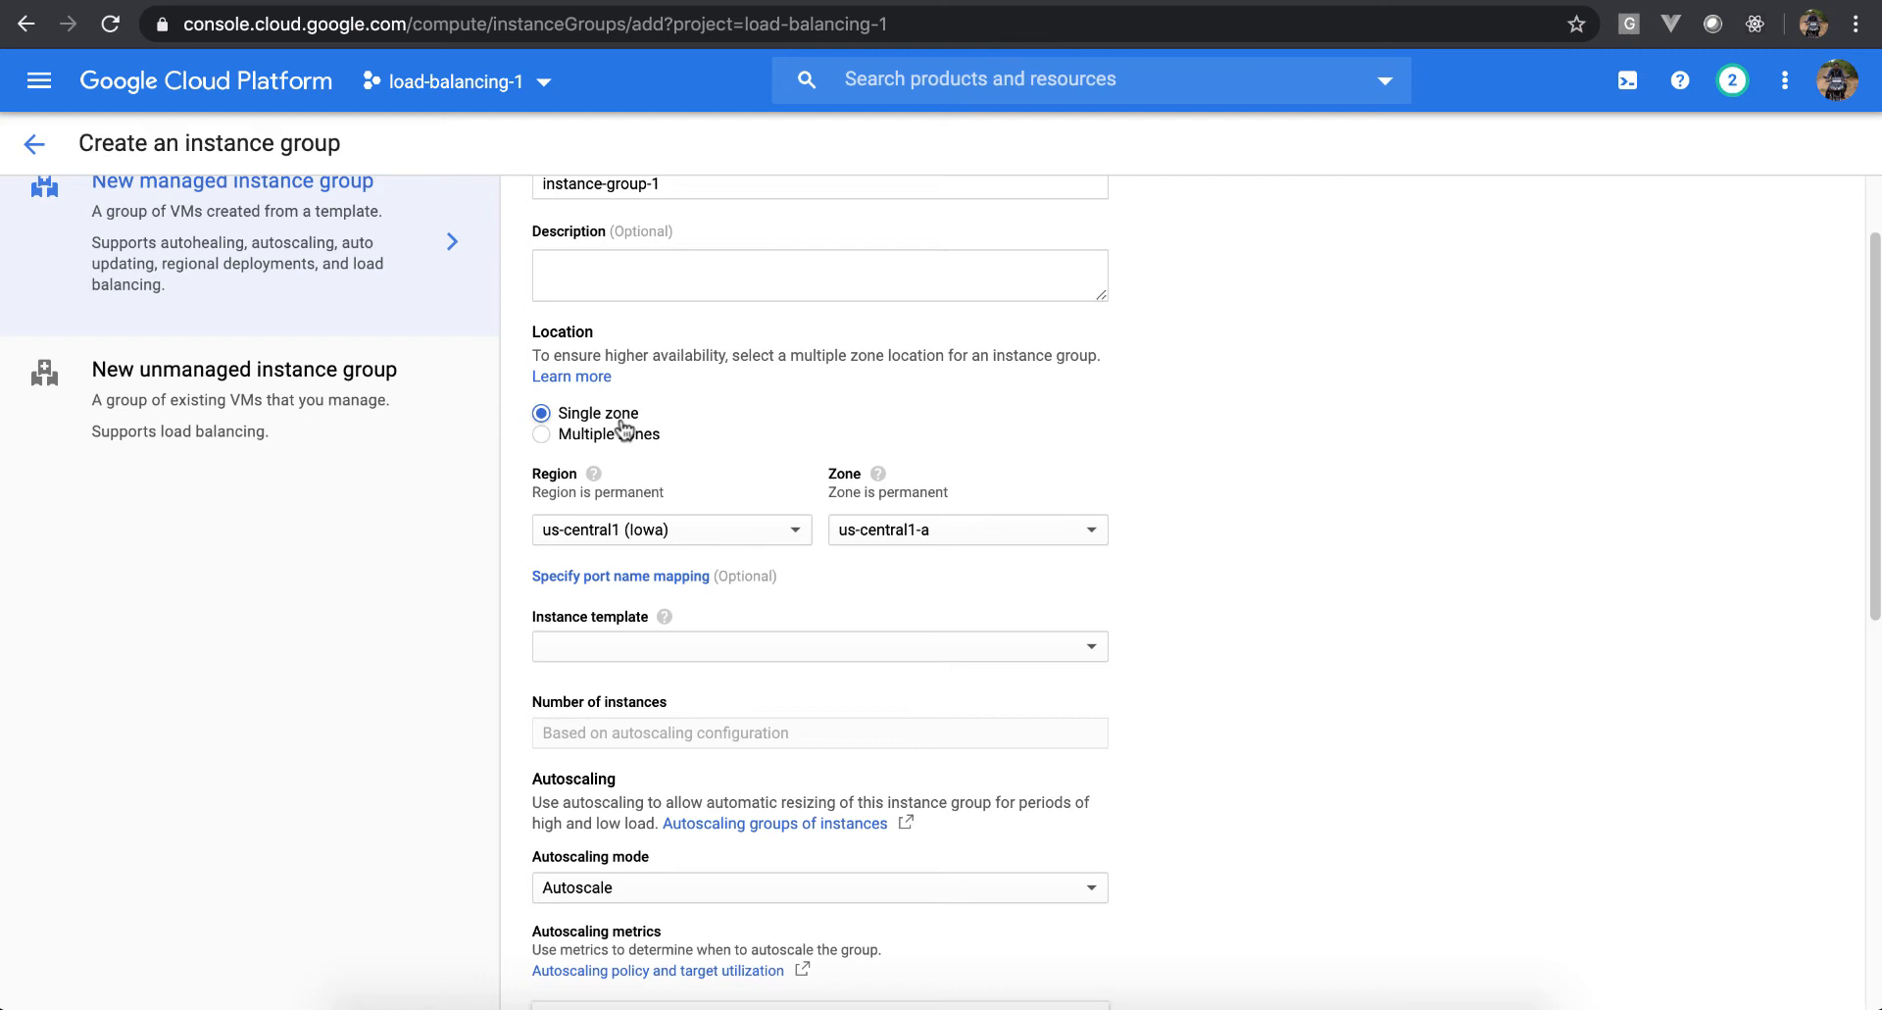
click(620, 435)
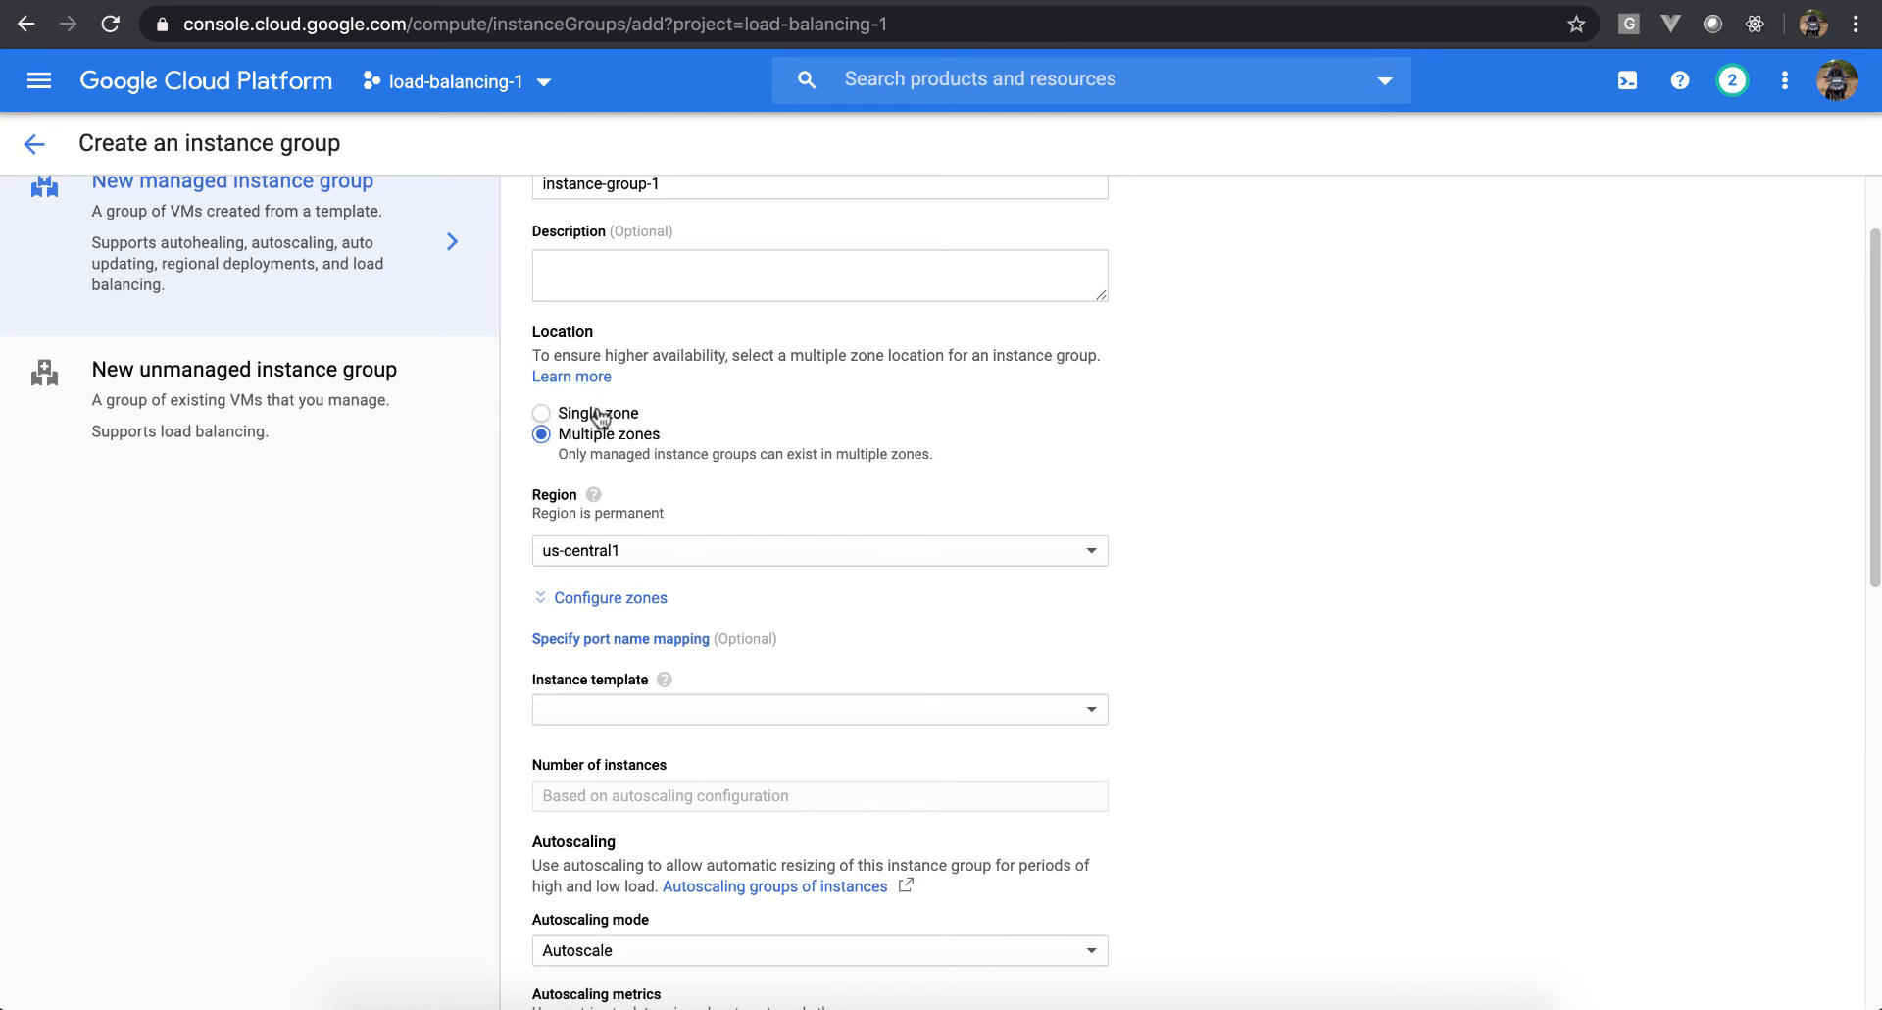
Set the instance group's region to us-east4 and expand its zone configuration
scroll(1178, 464, down, 3)
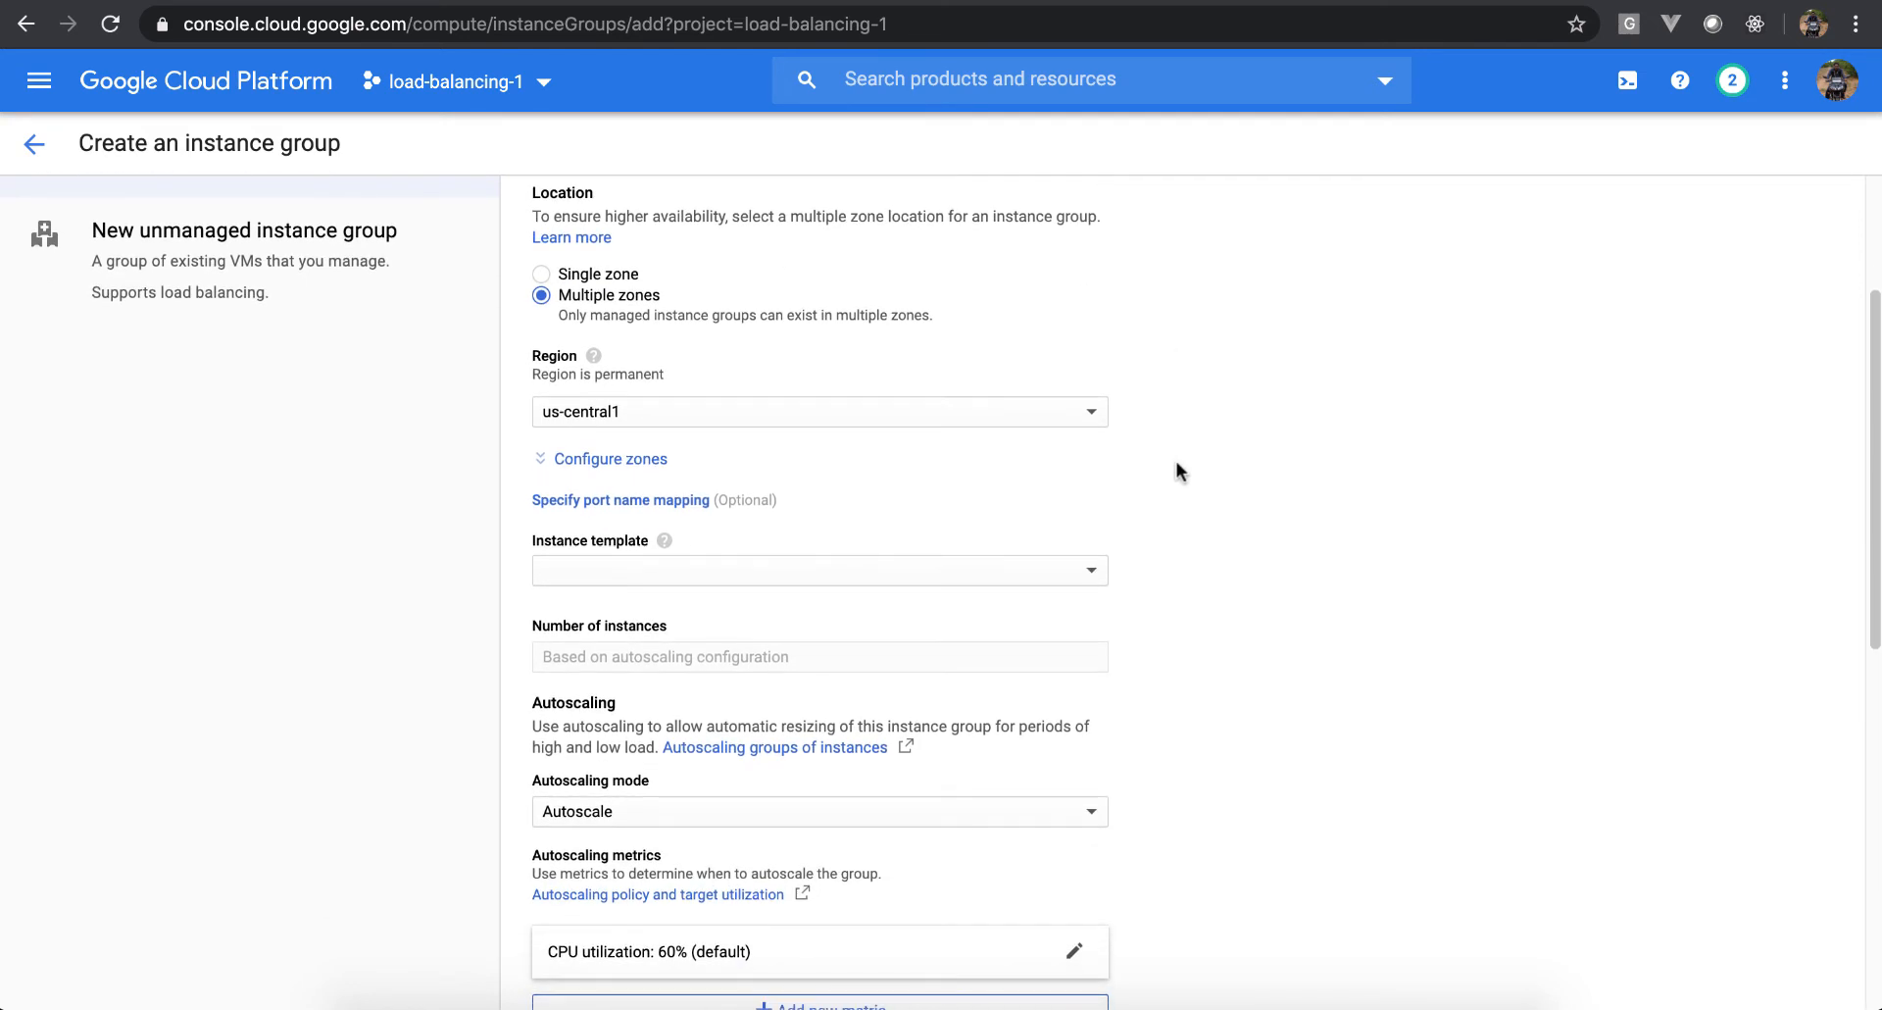
click(1091, 412)
click(777, 563)
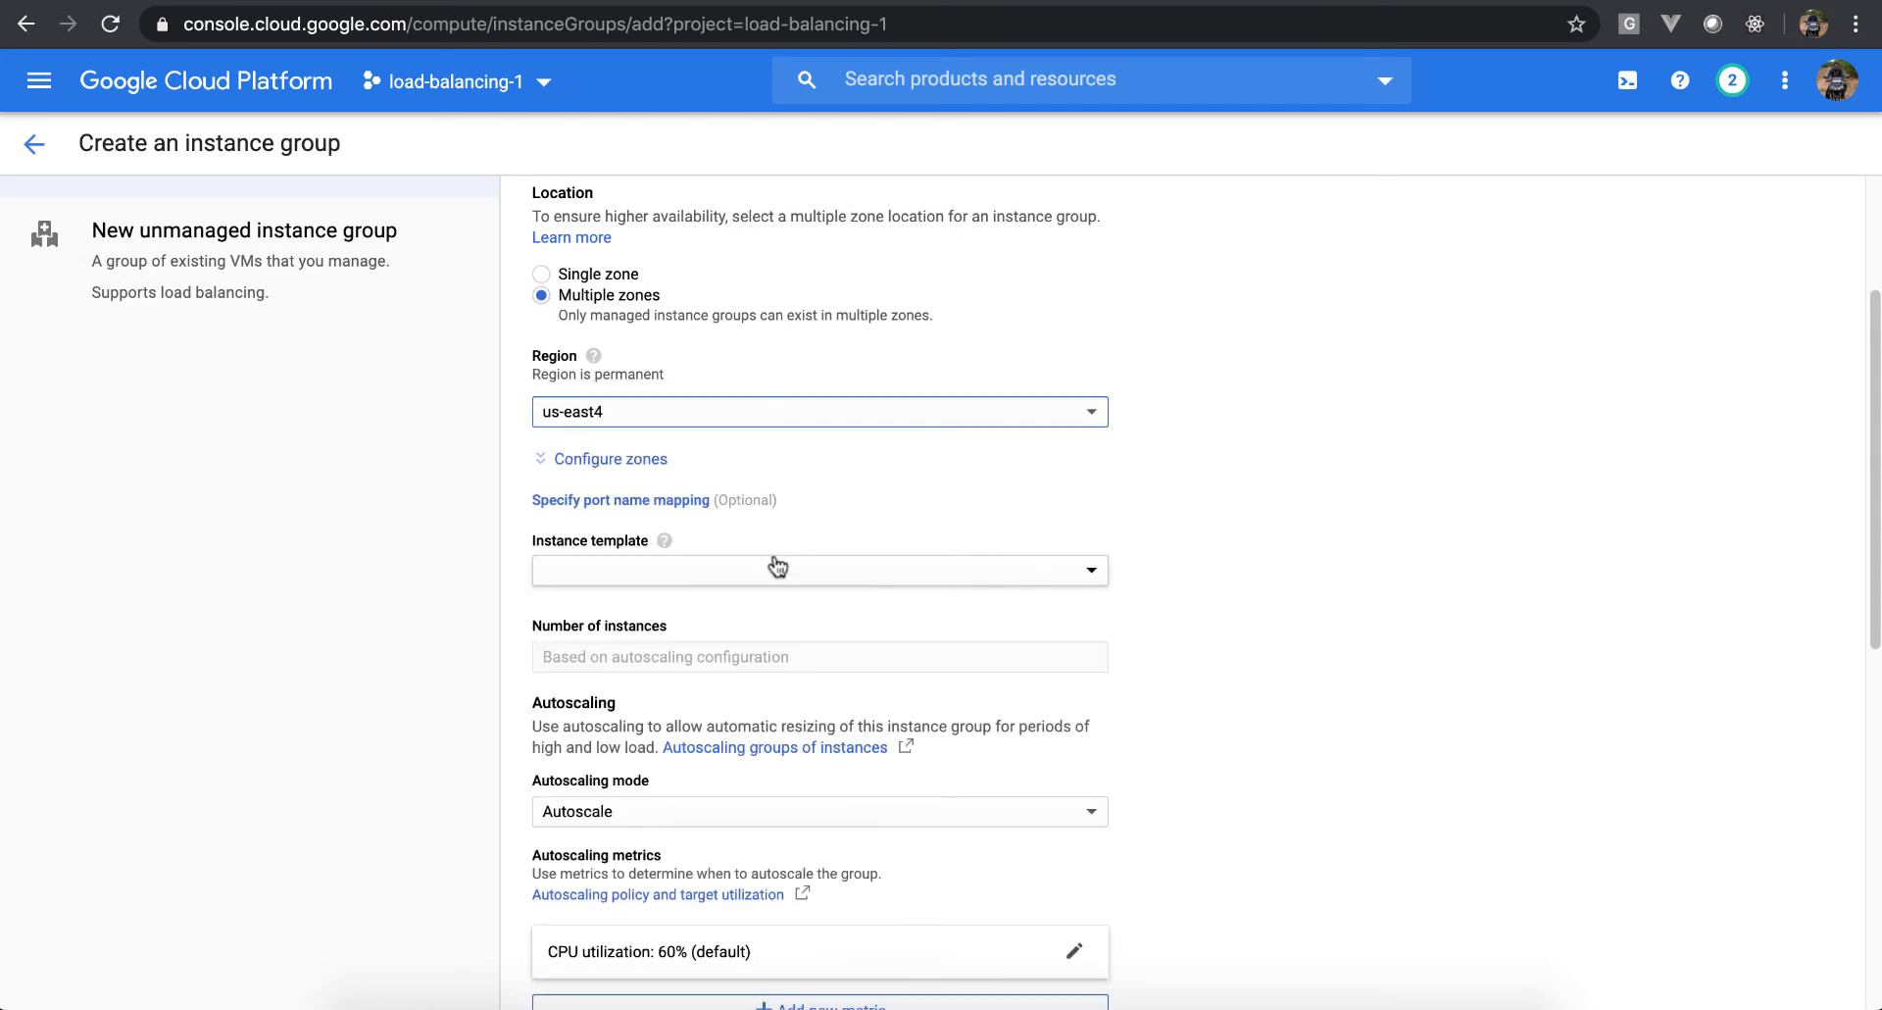
click(651, 459)
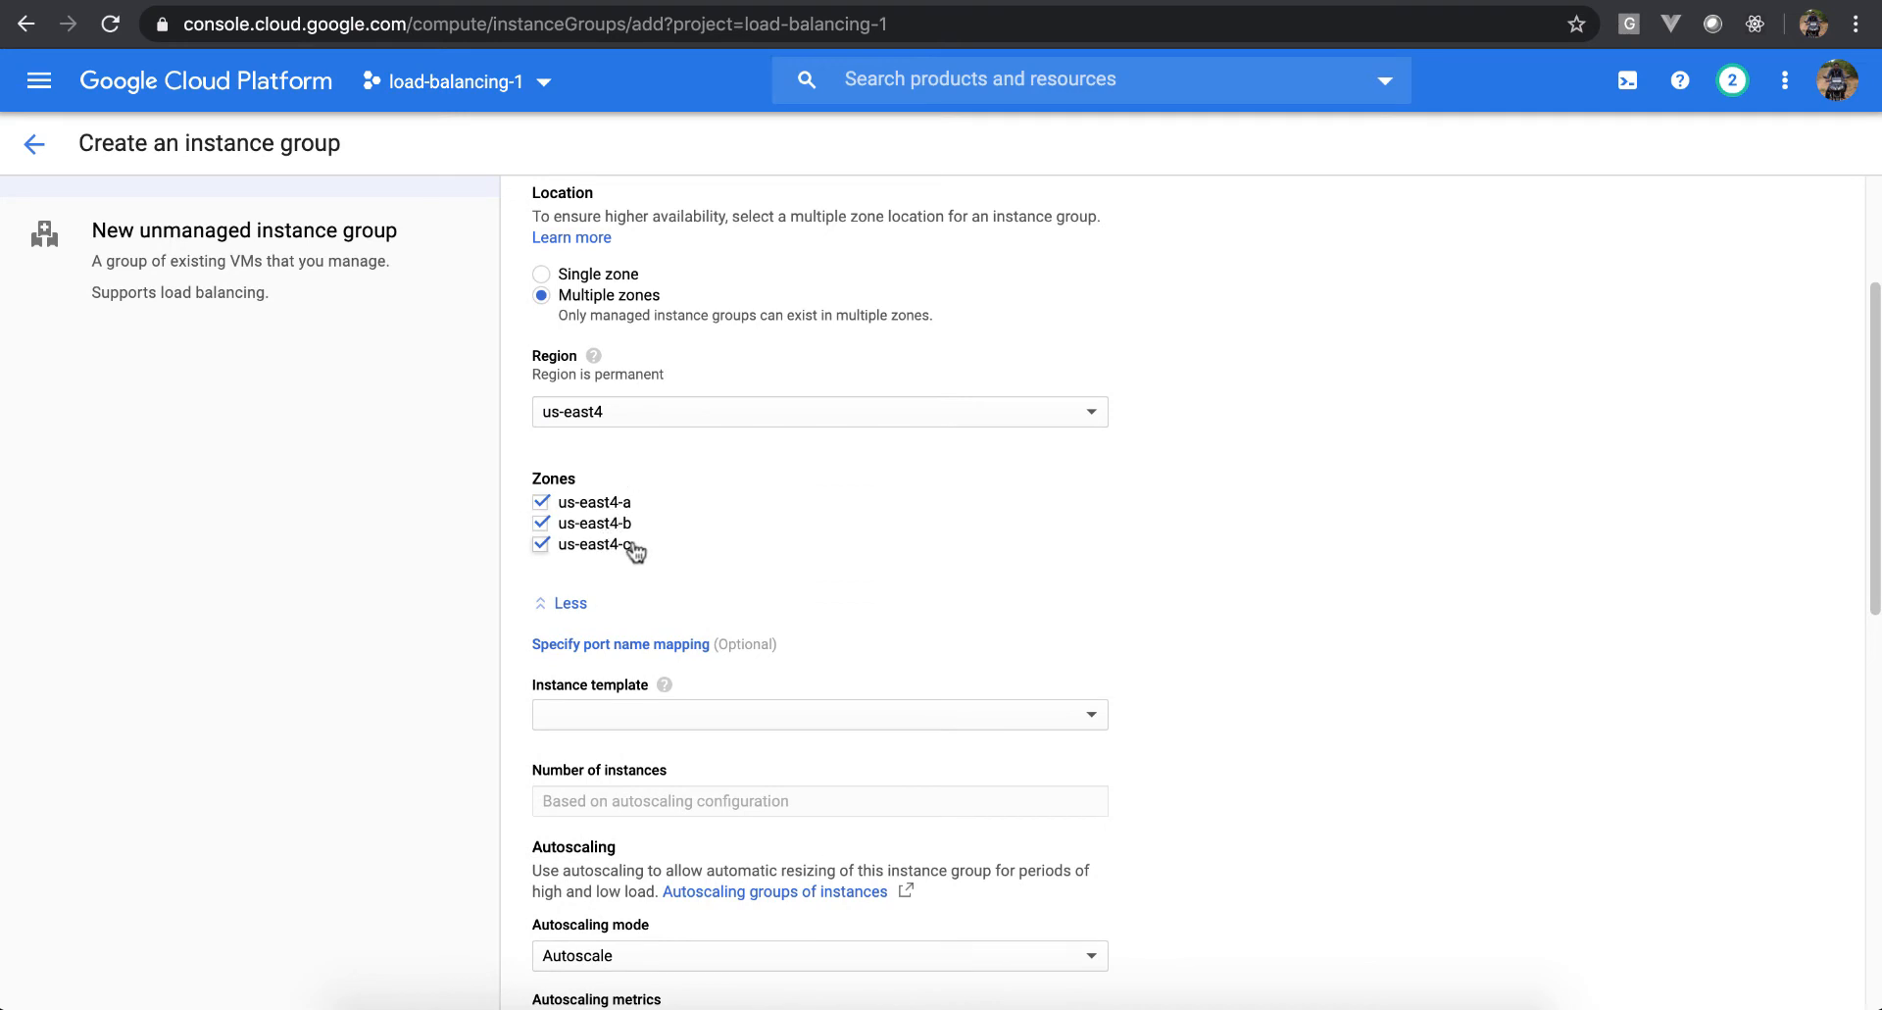
Add a port name mapping to the instance group with port name http and port number 5000
scroll(1160, 576, down, 3)
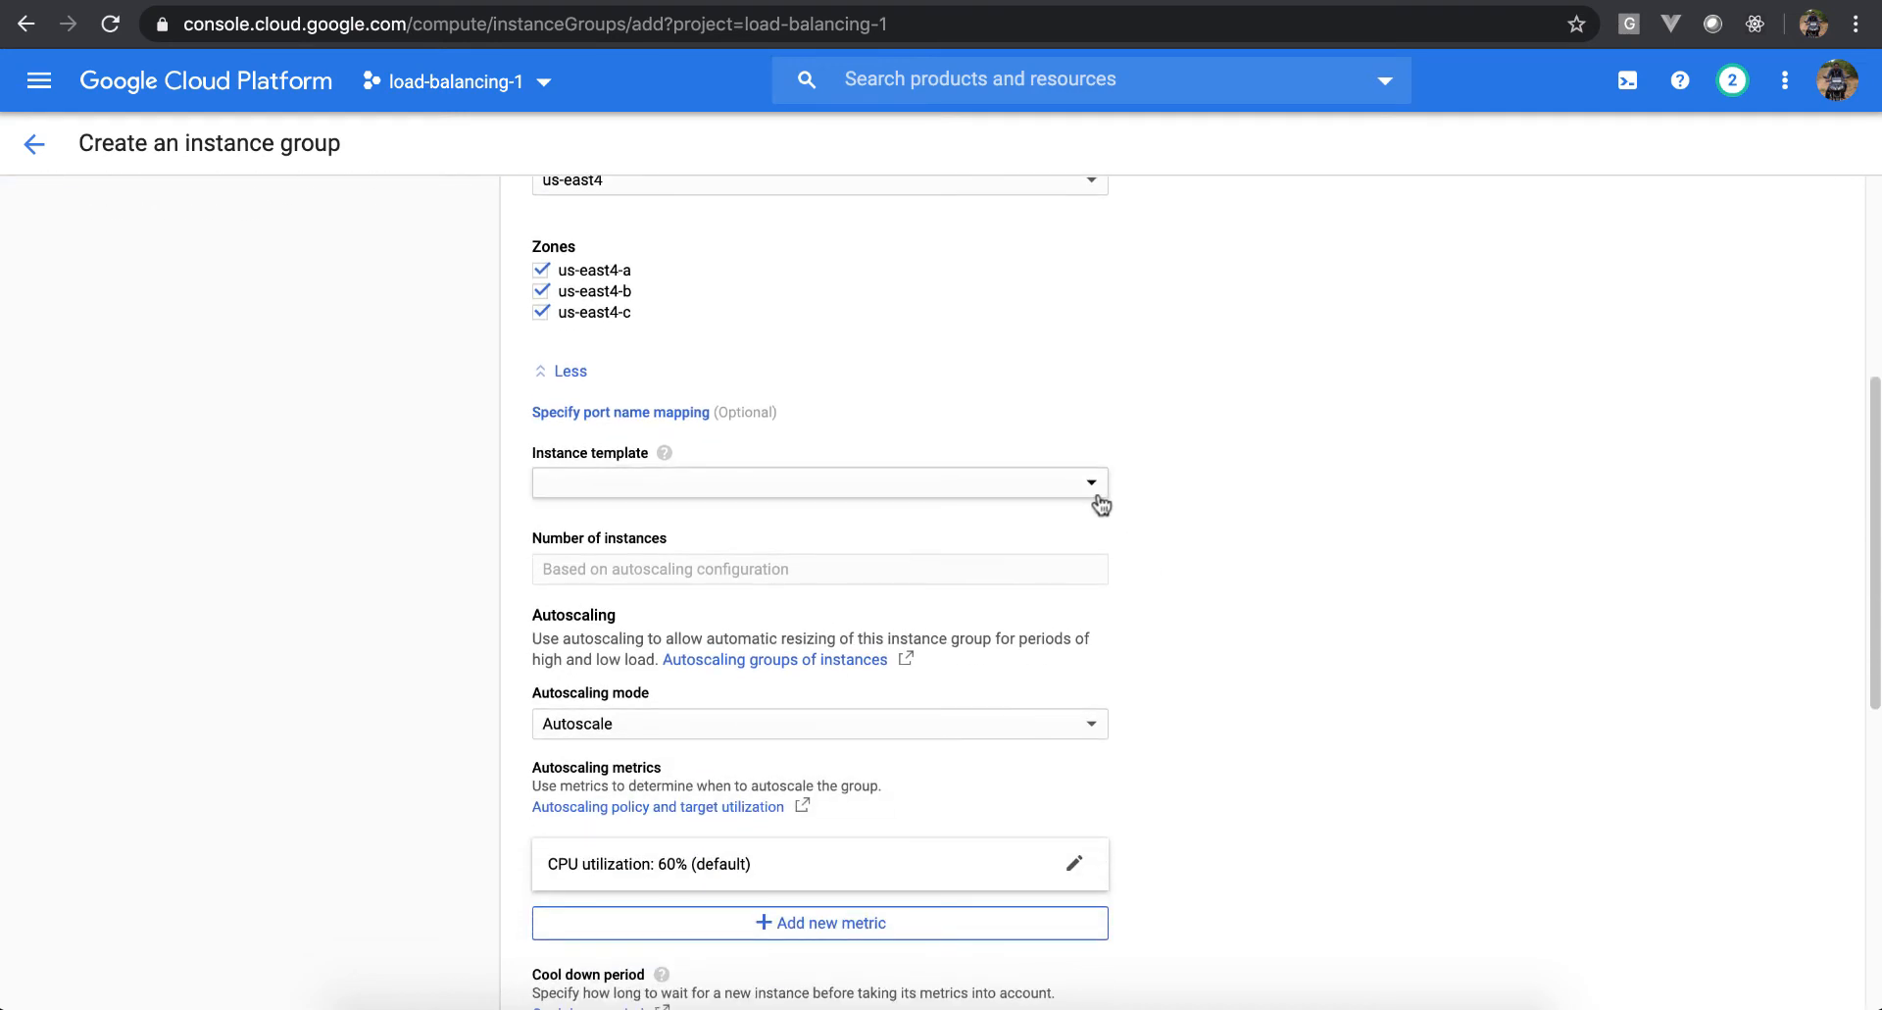
click(693, 412)
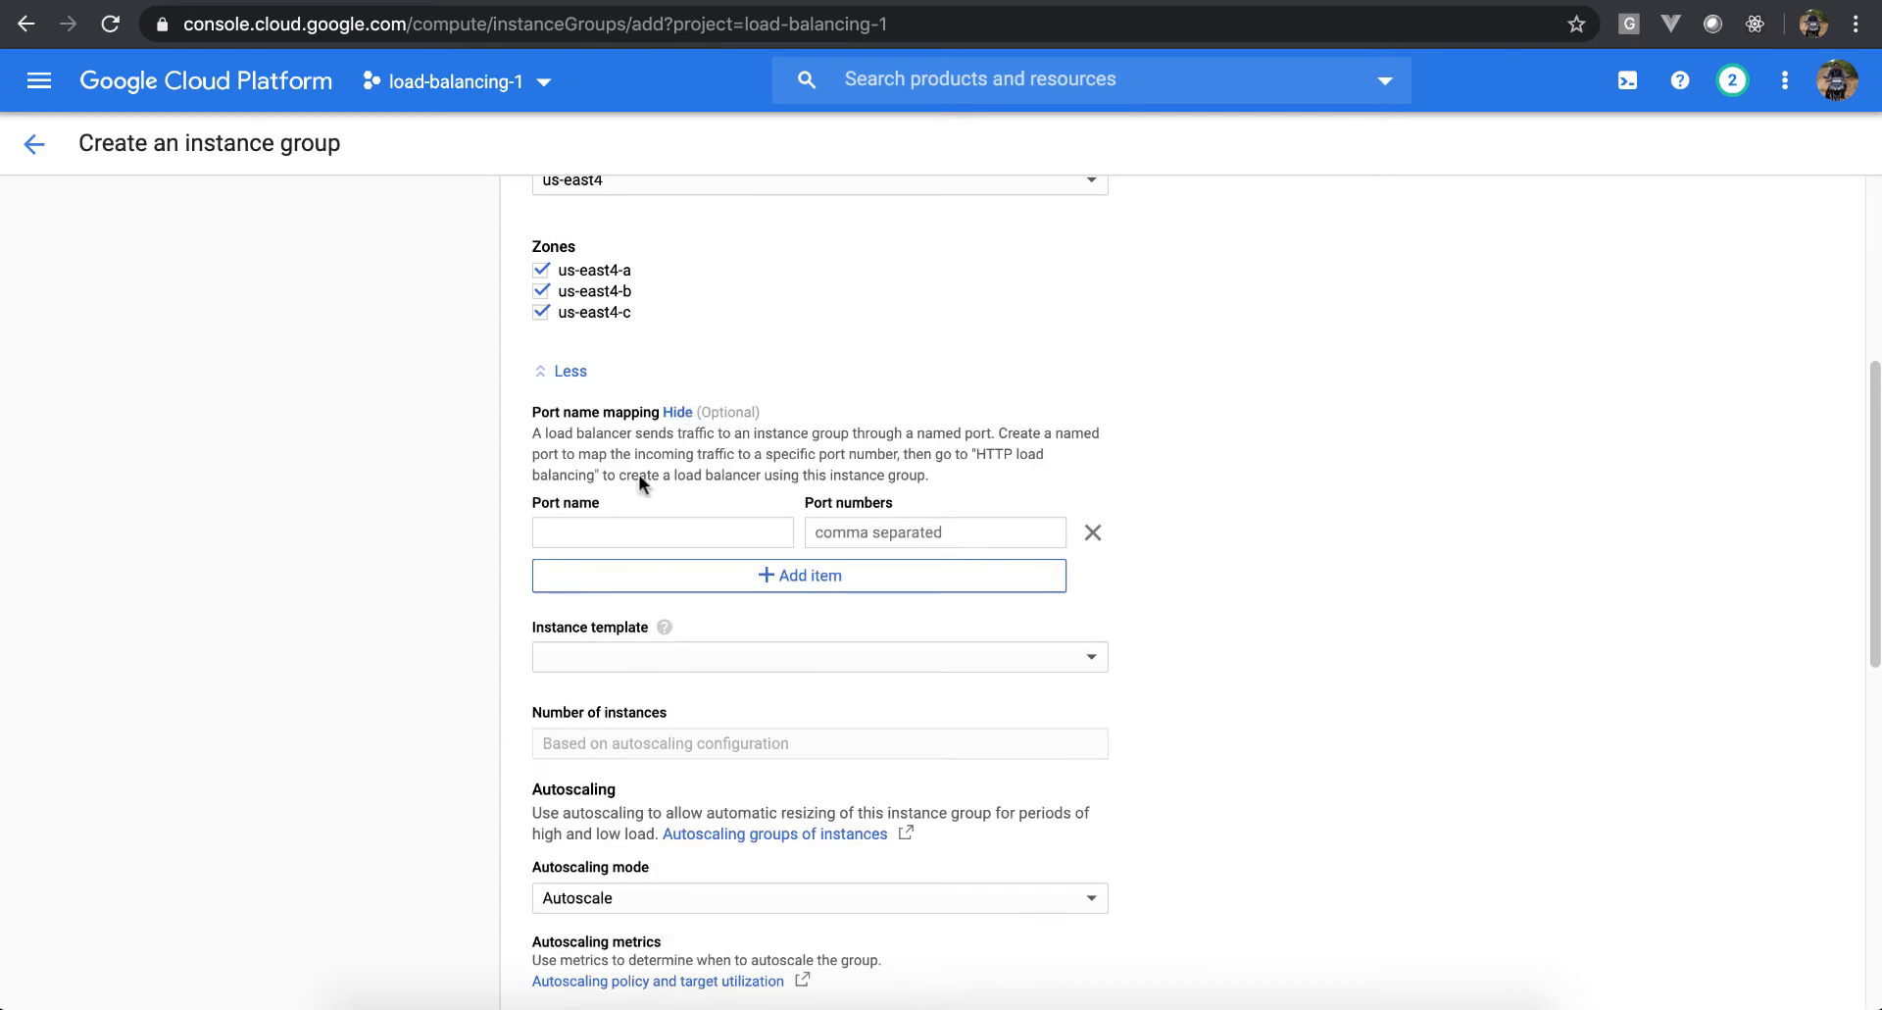
click(620, 530)
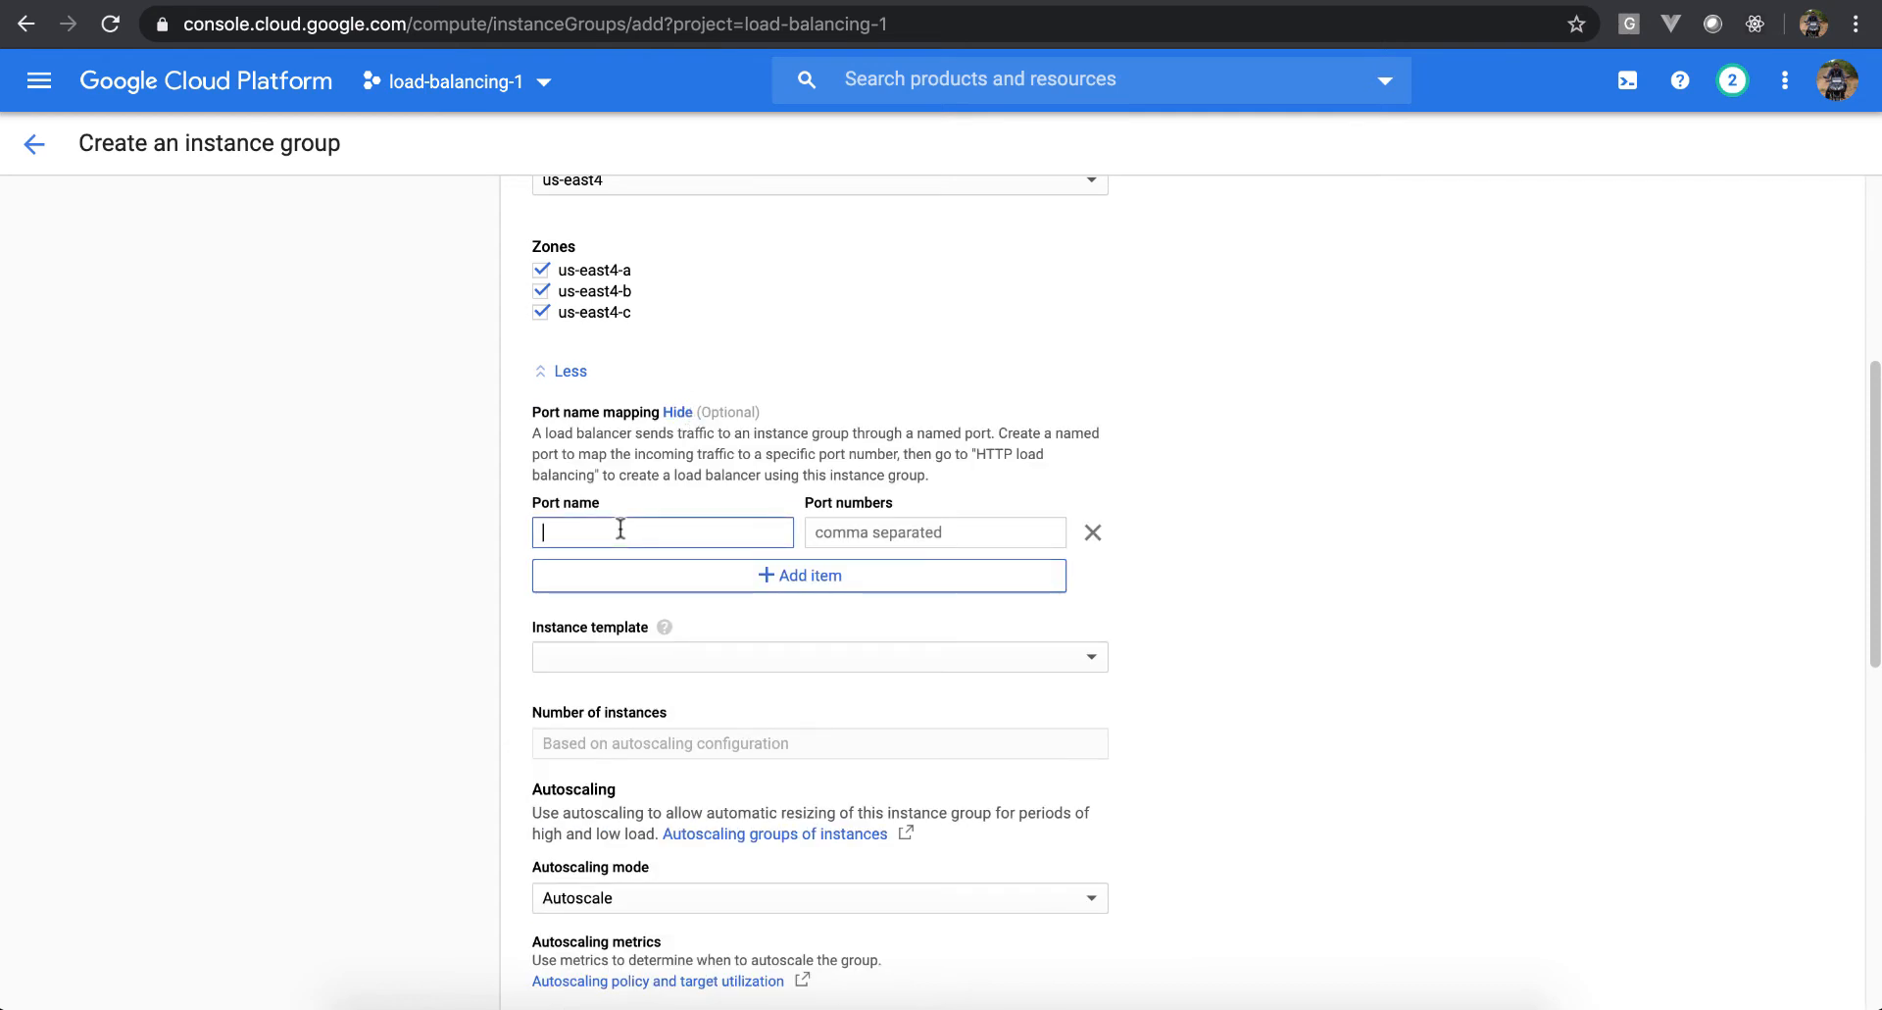
text(http)
key(Tab)
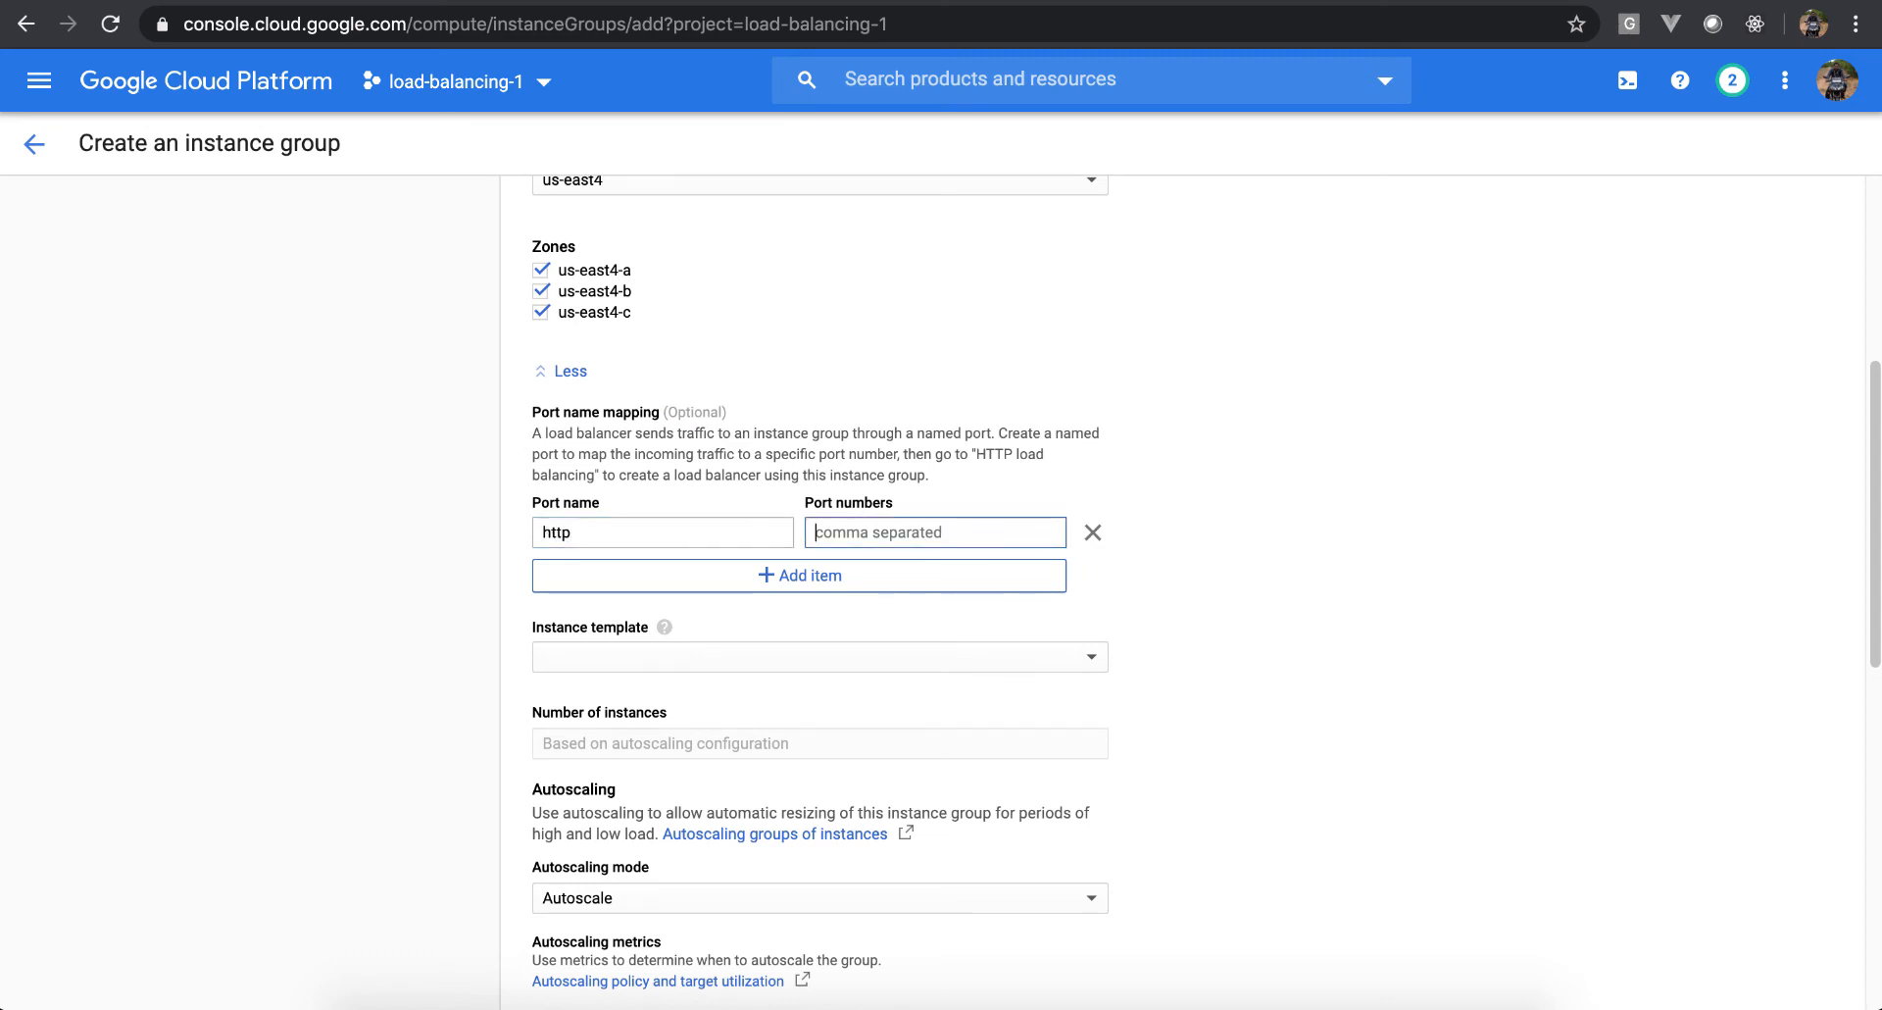
text(5000)
key(Tab)
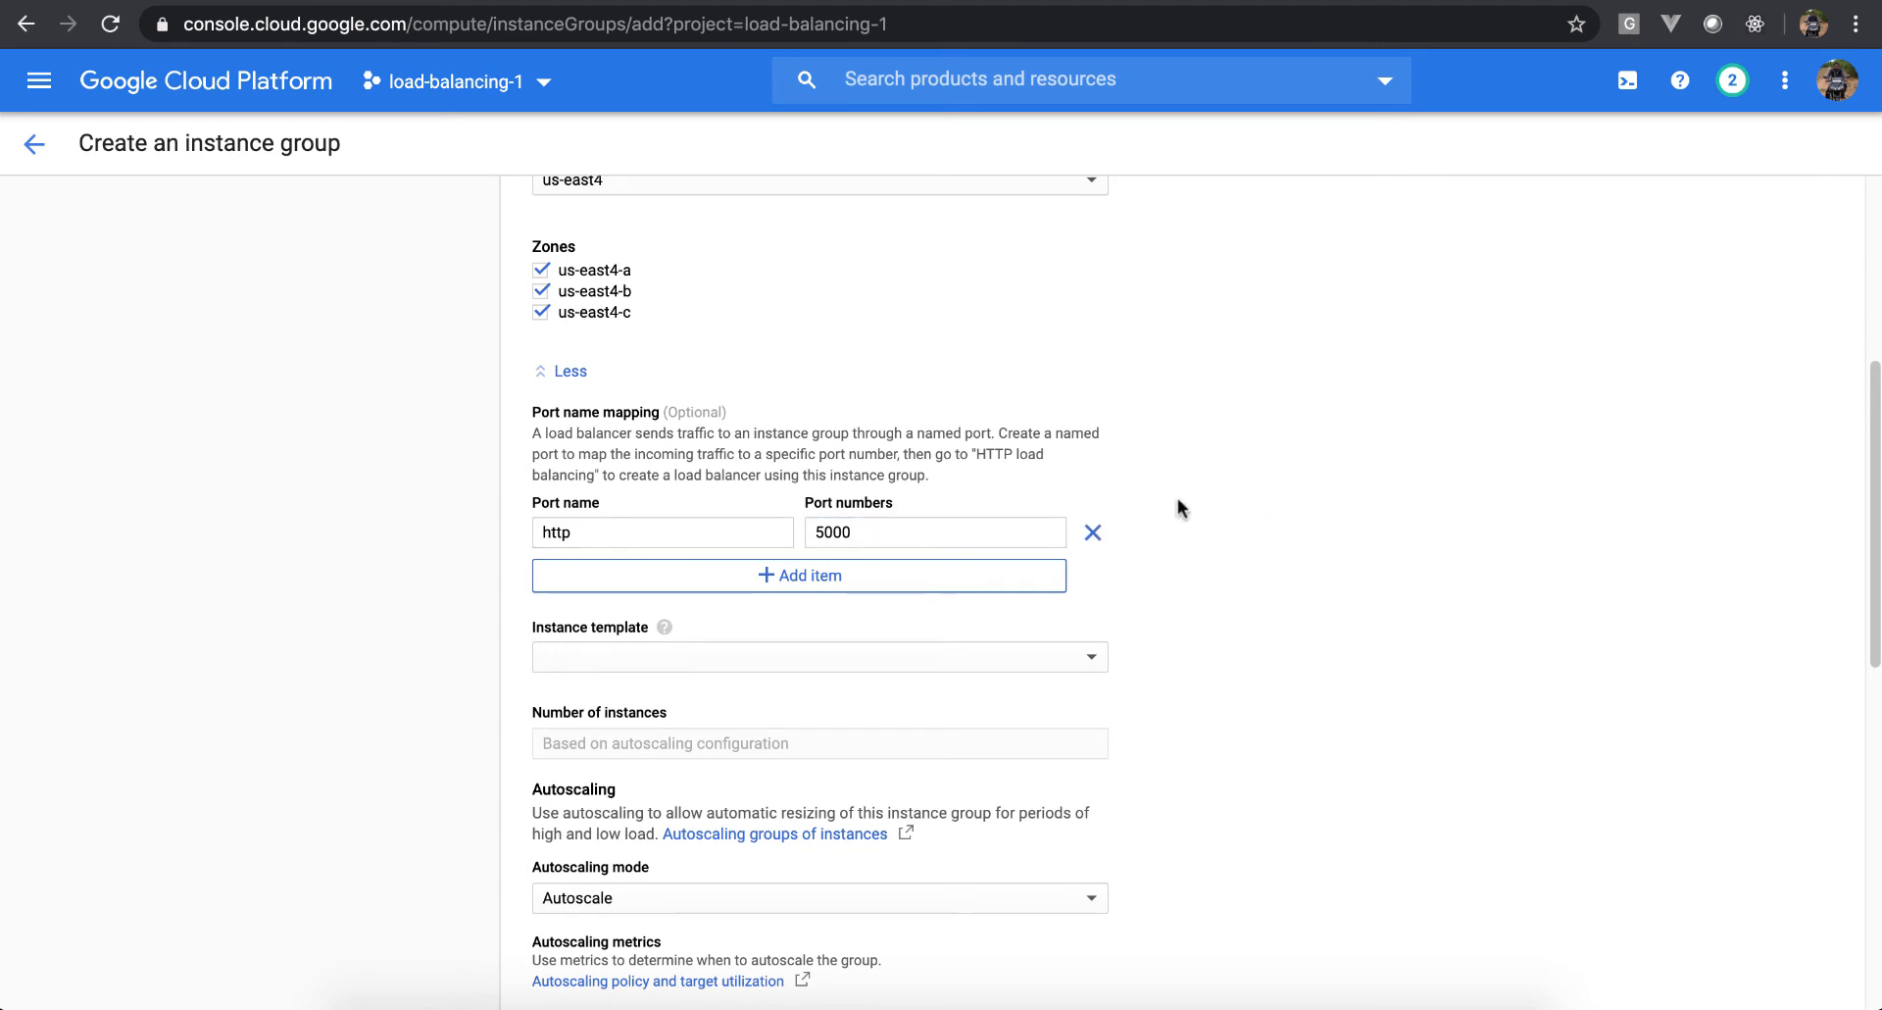
double_click(628, 529)
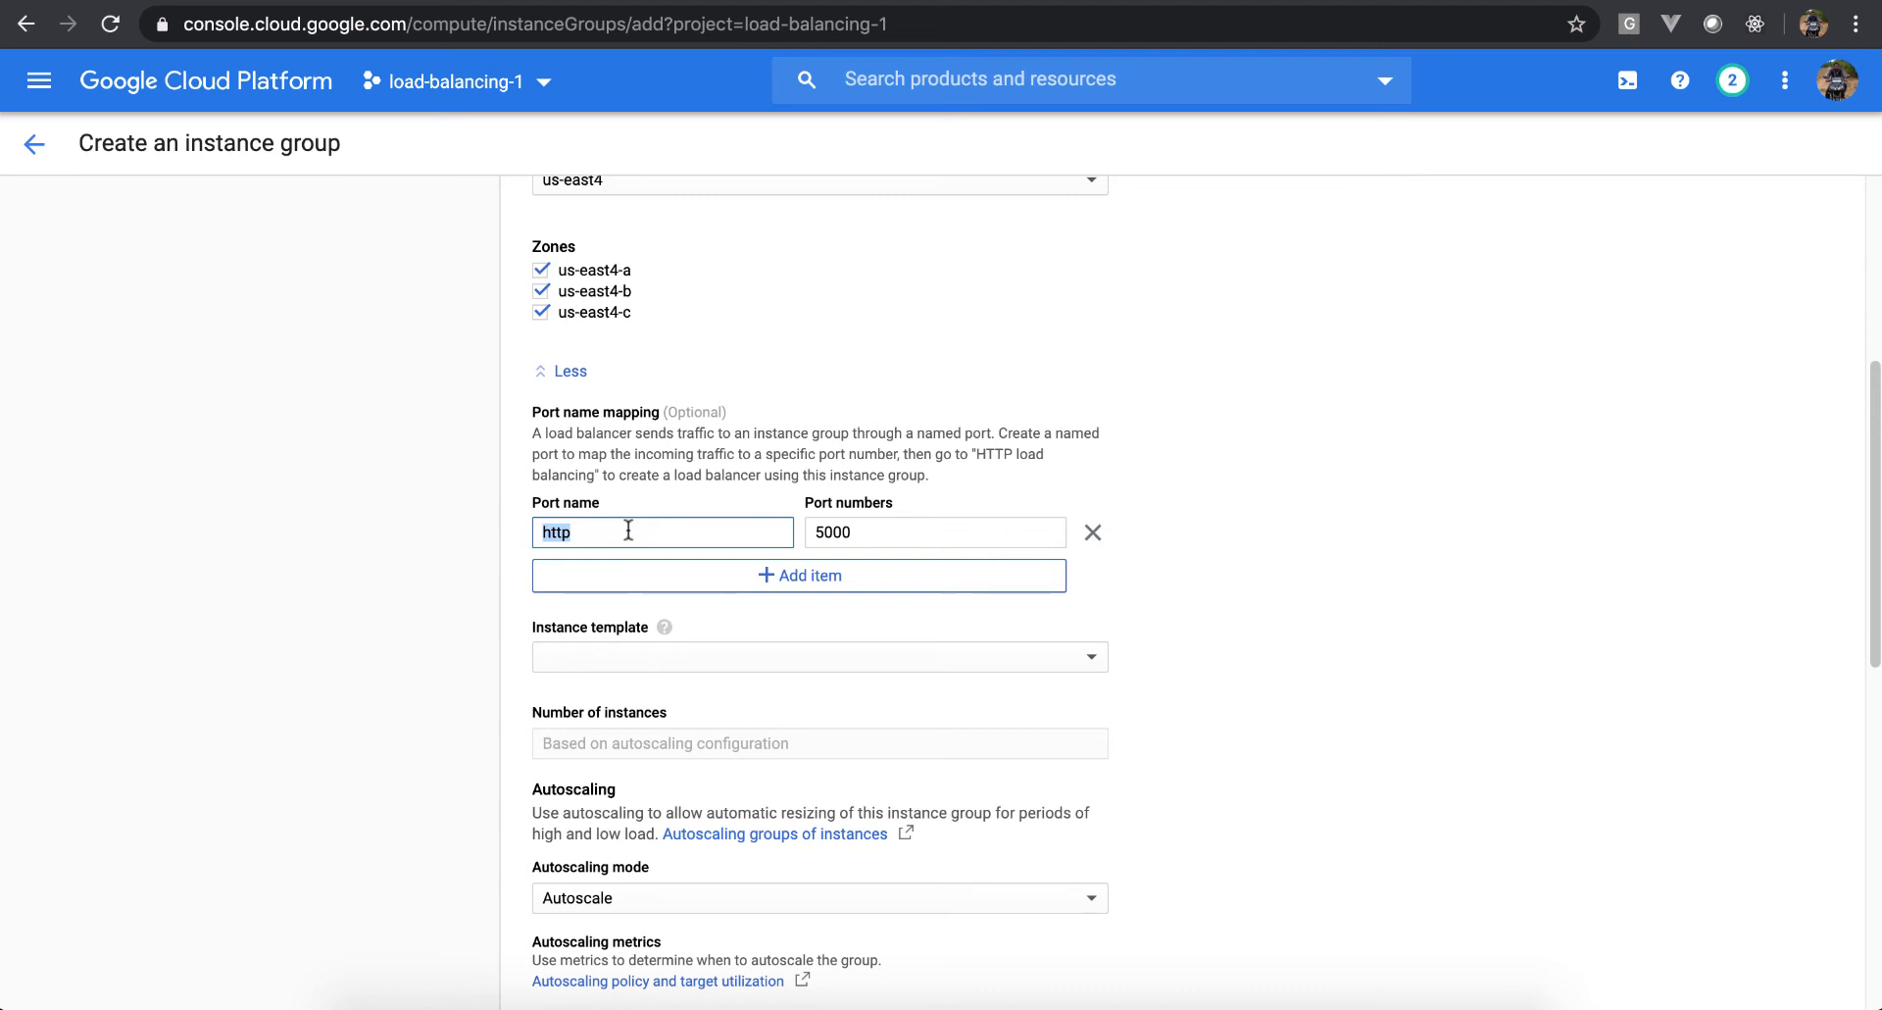
double_click(844, 535)
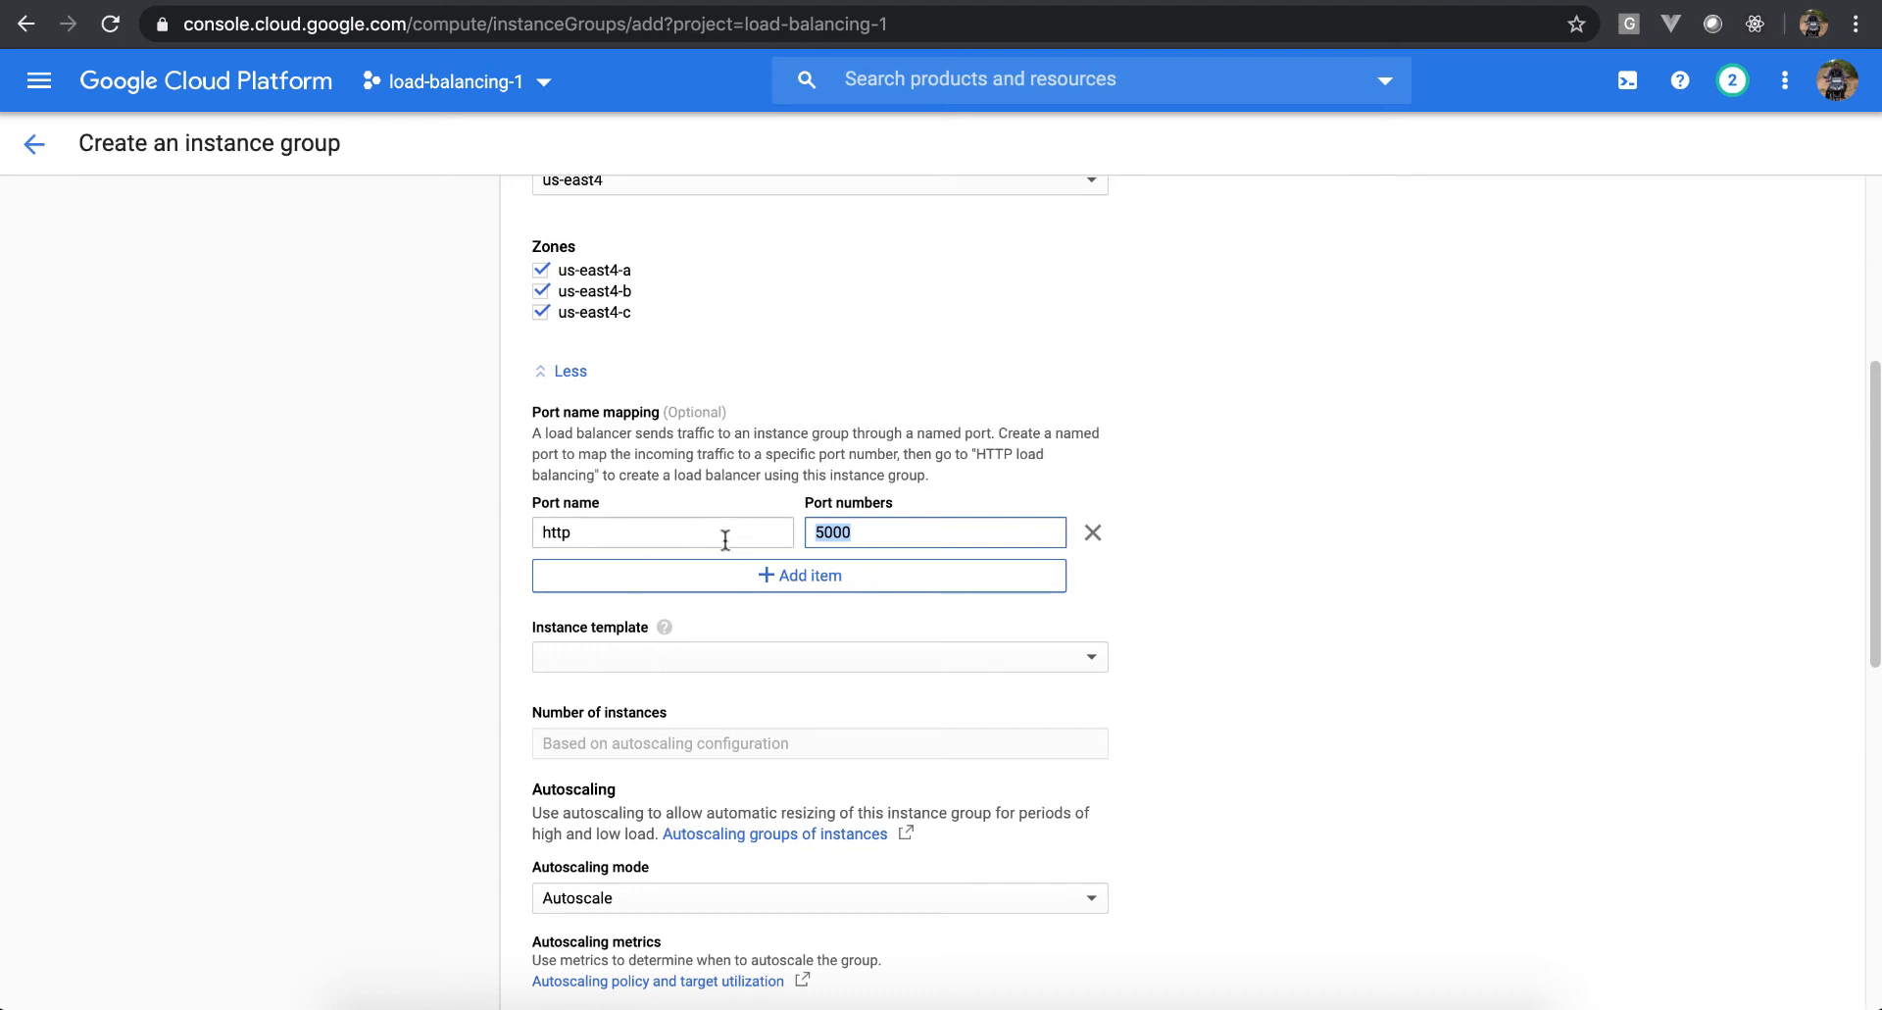
Select instance-template-1 as the instance template for the new instance group
click(1347, 588)
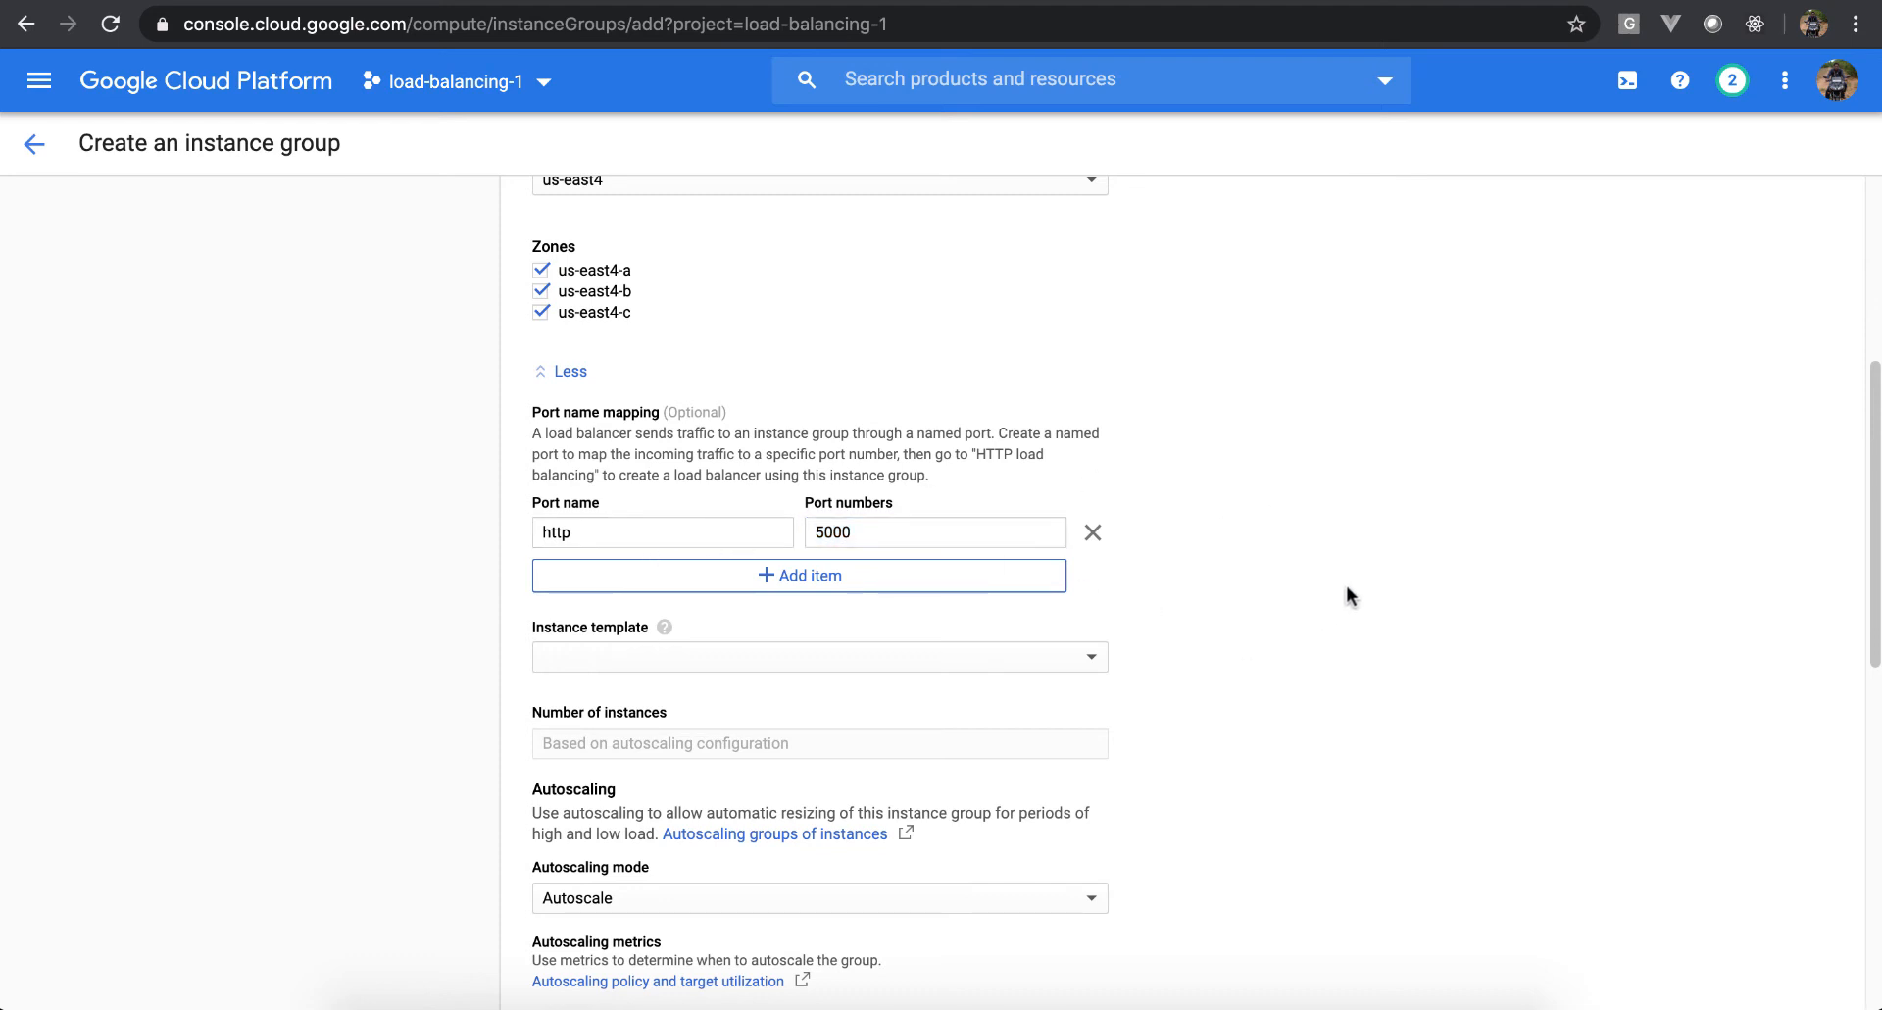
scroll(1345, 586, down, 3)
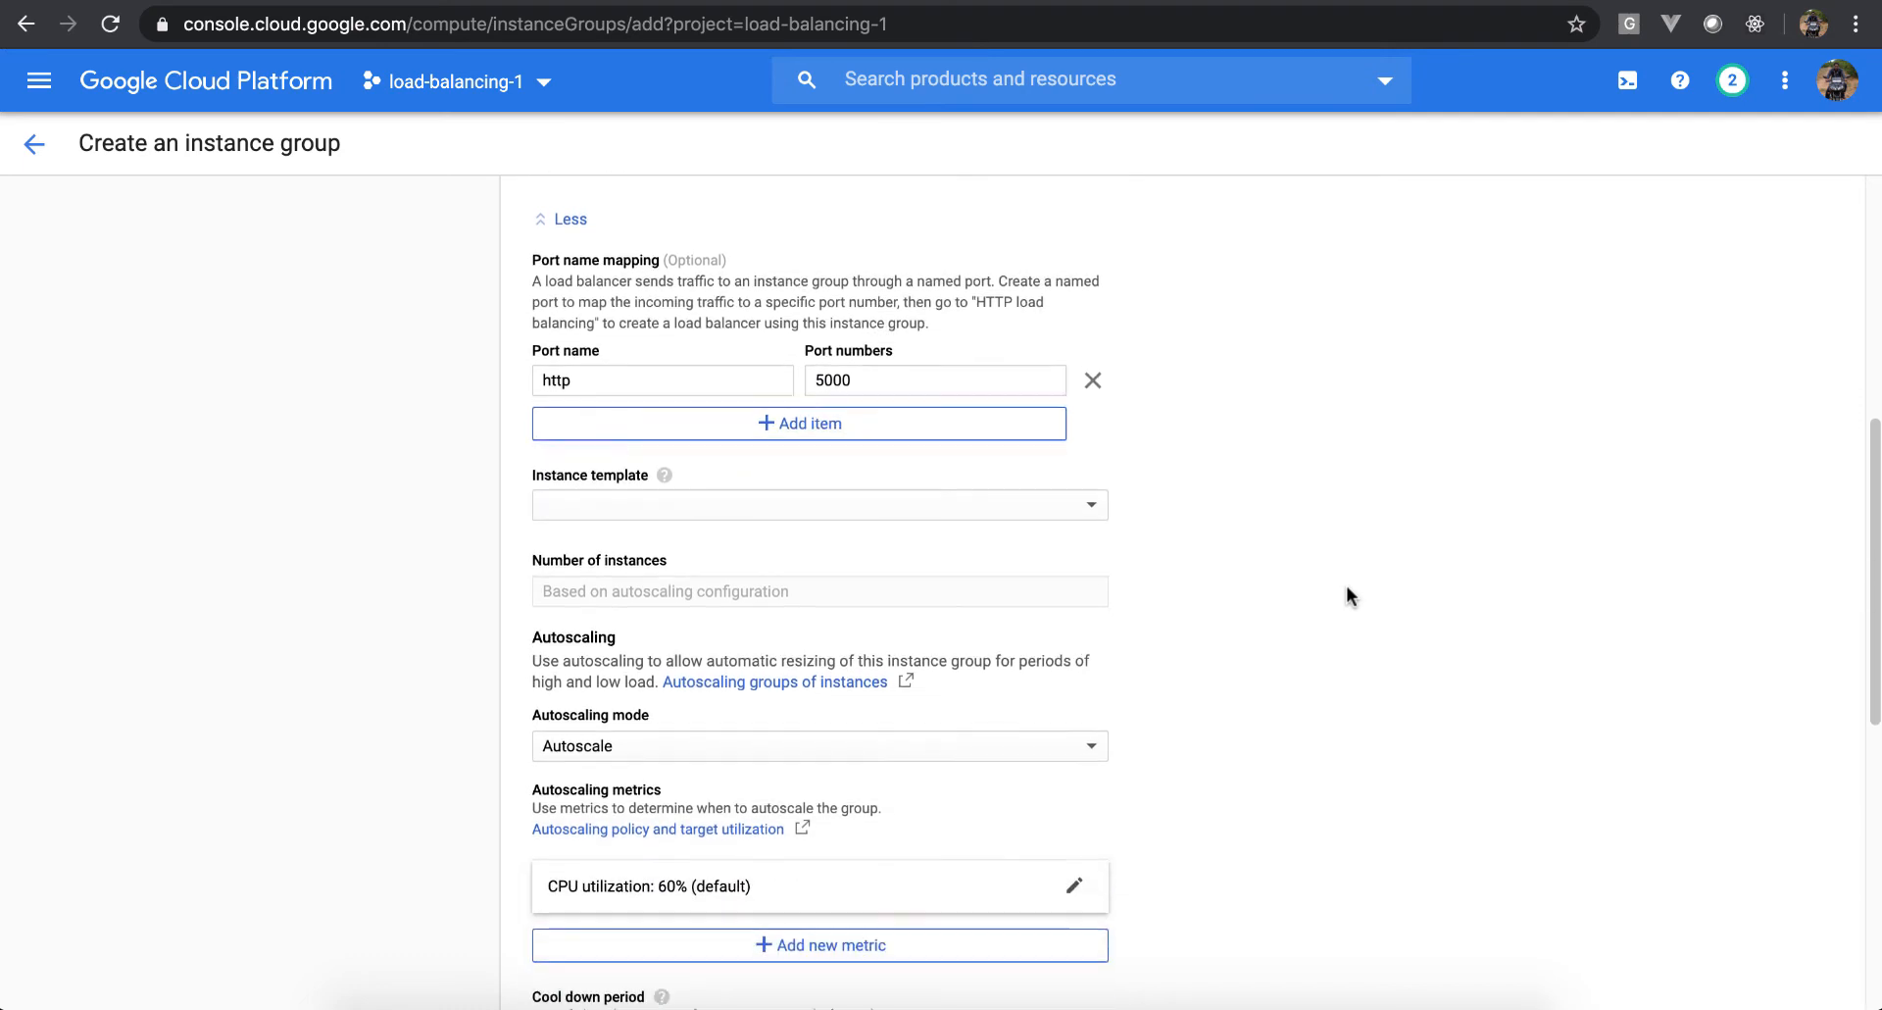
click(1073, 504)
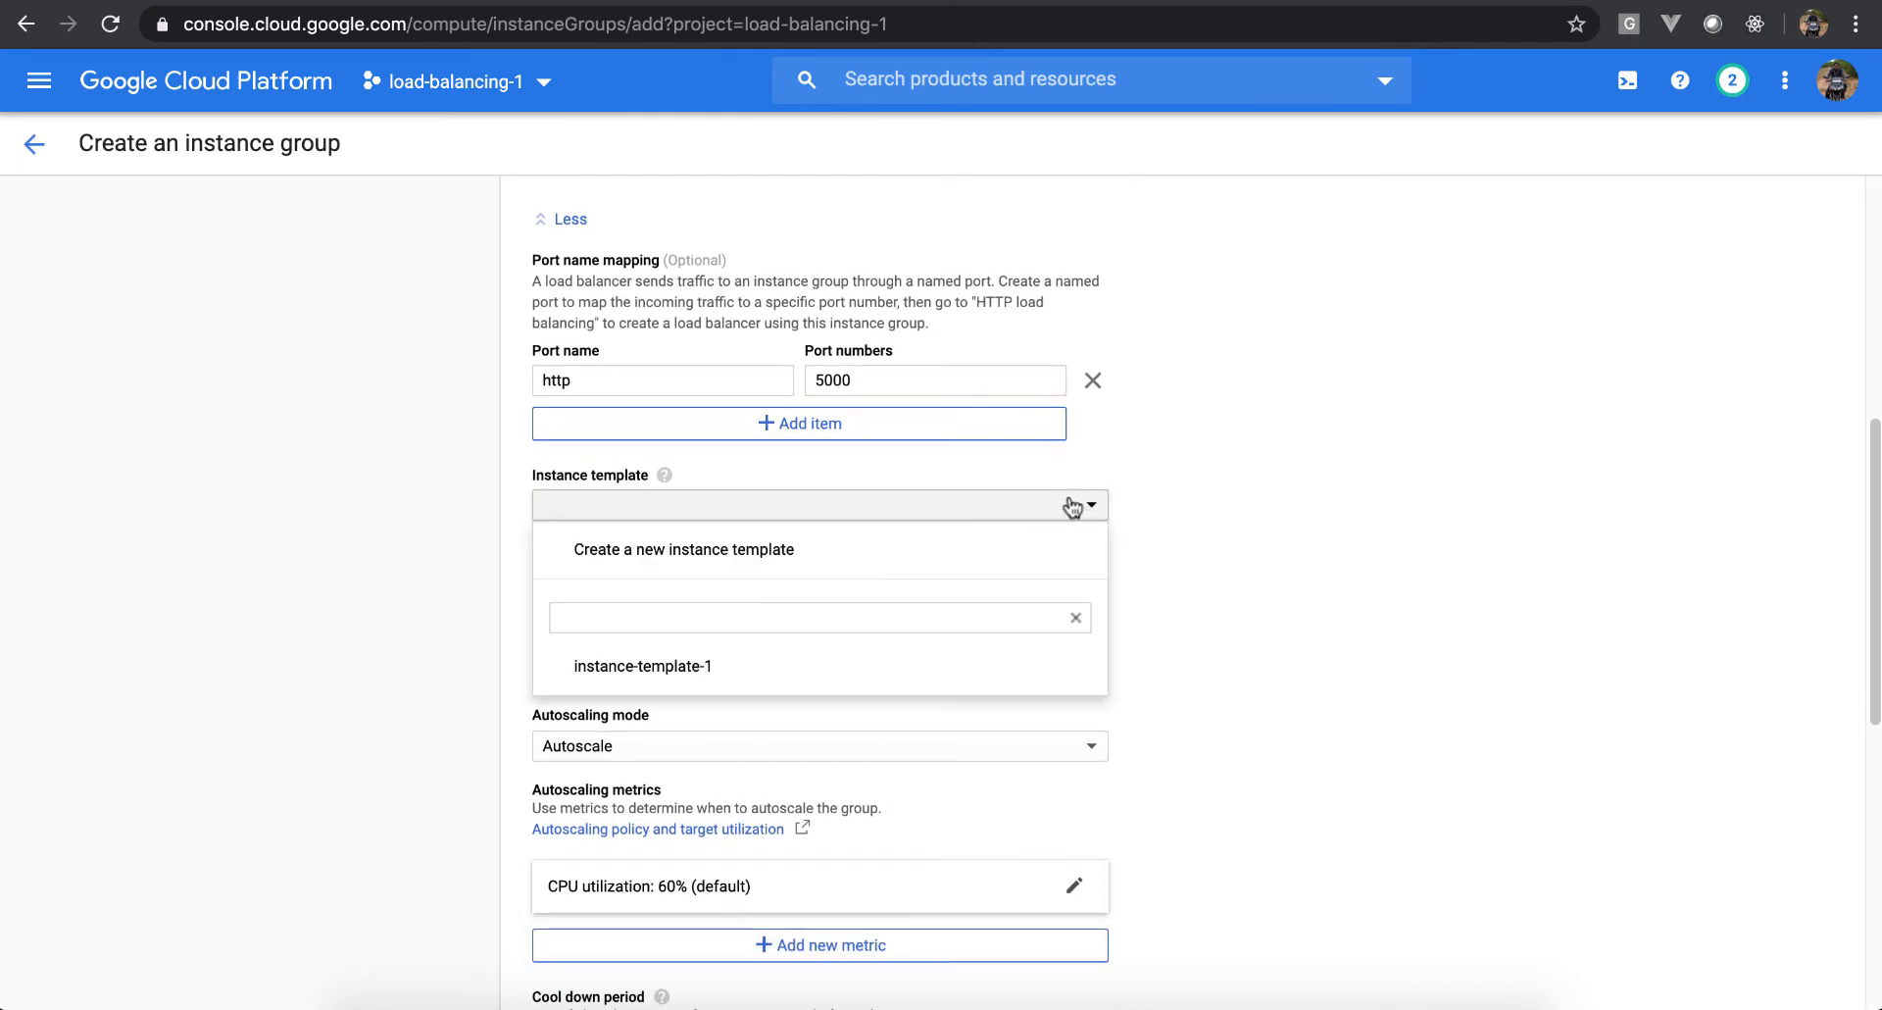
click(950, 673)
Set the group's autoscaling mode to Don't autoscale and delete its autoscaling configuration
scroll(1251, 600, down, 3)
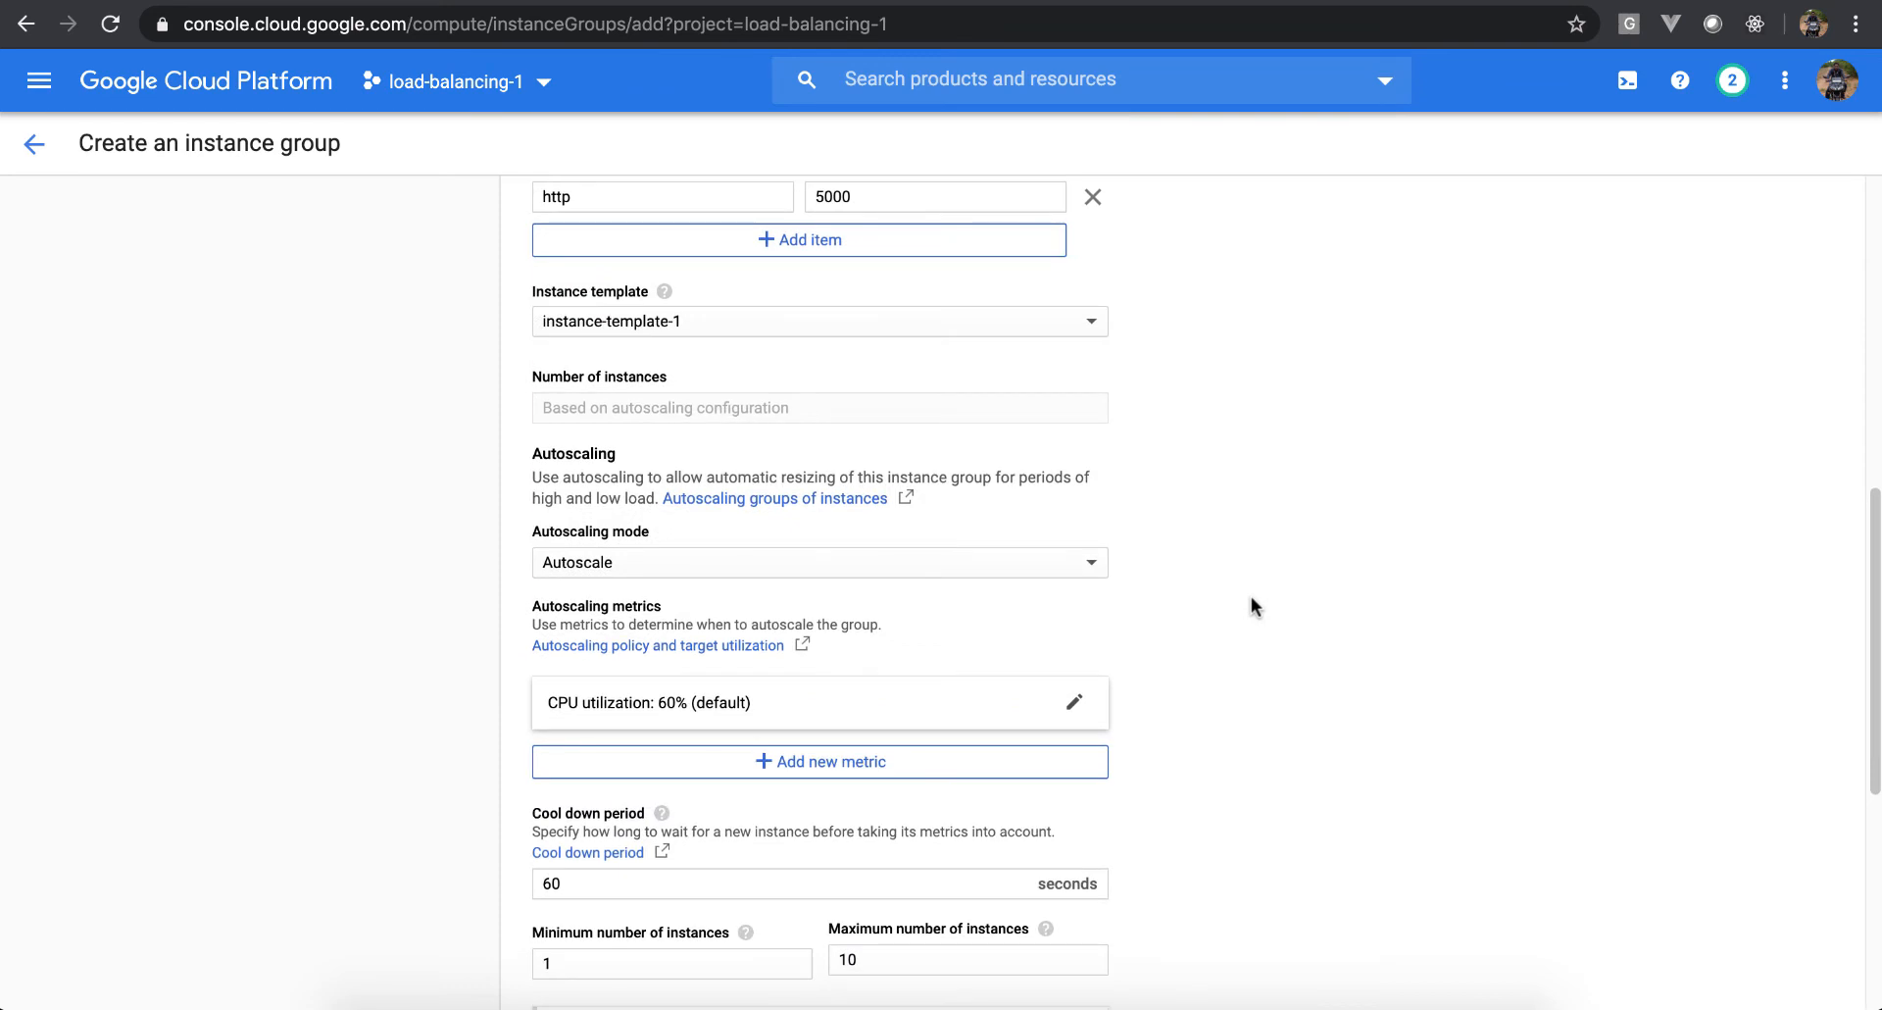
click(1050, 561)
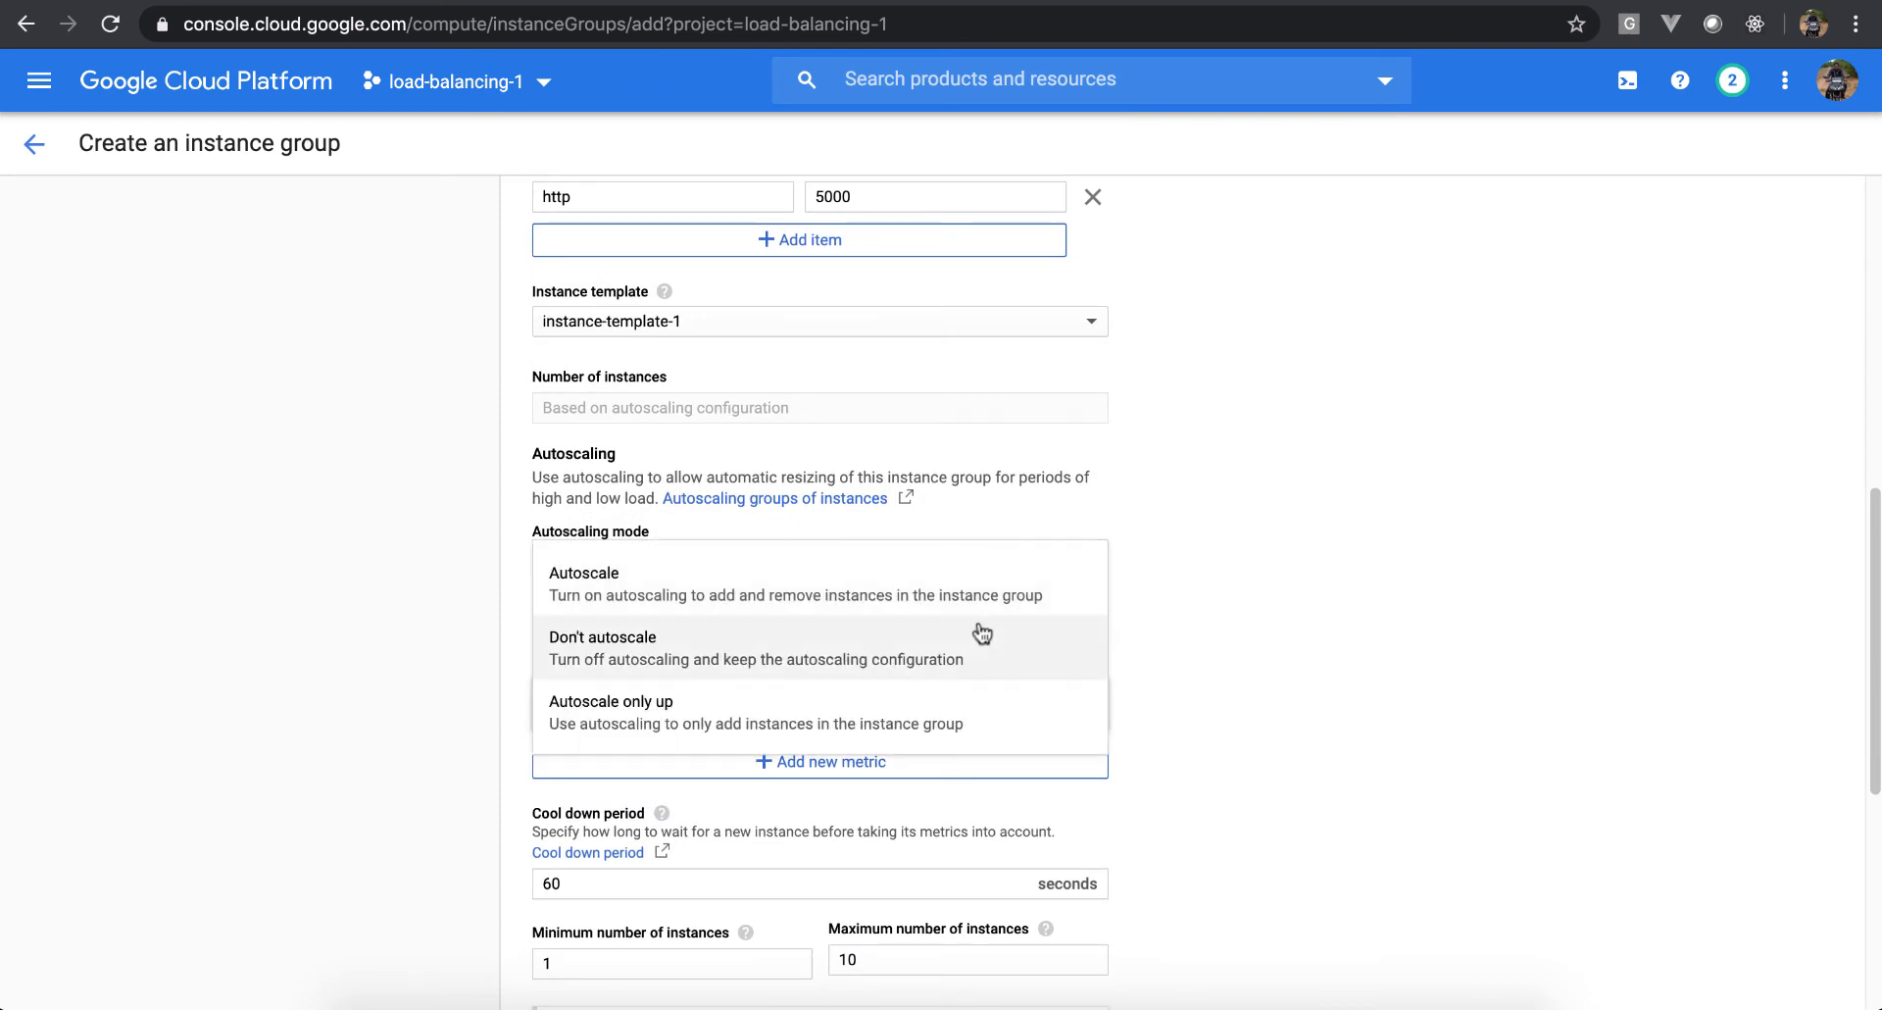
click(960, 657)
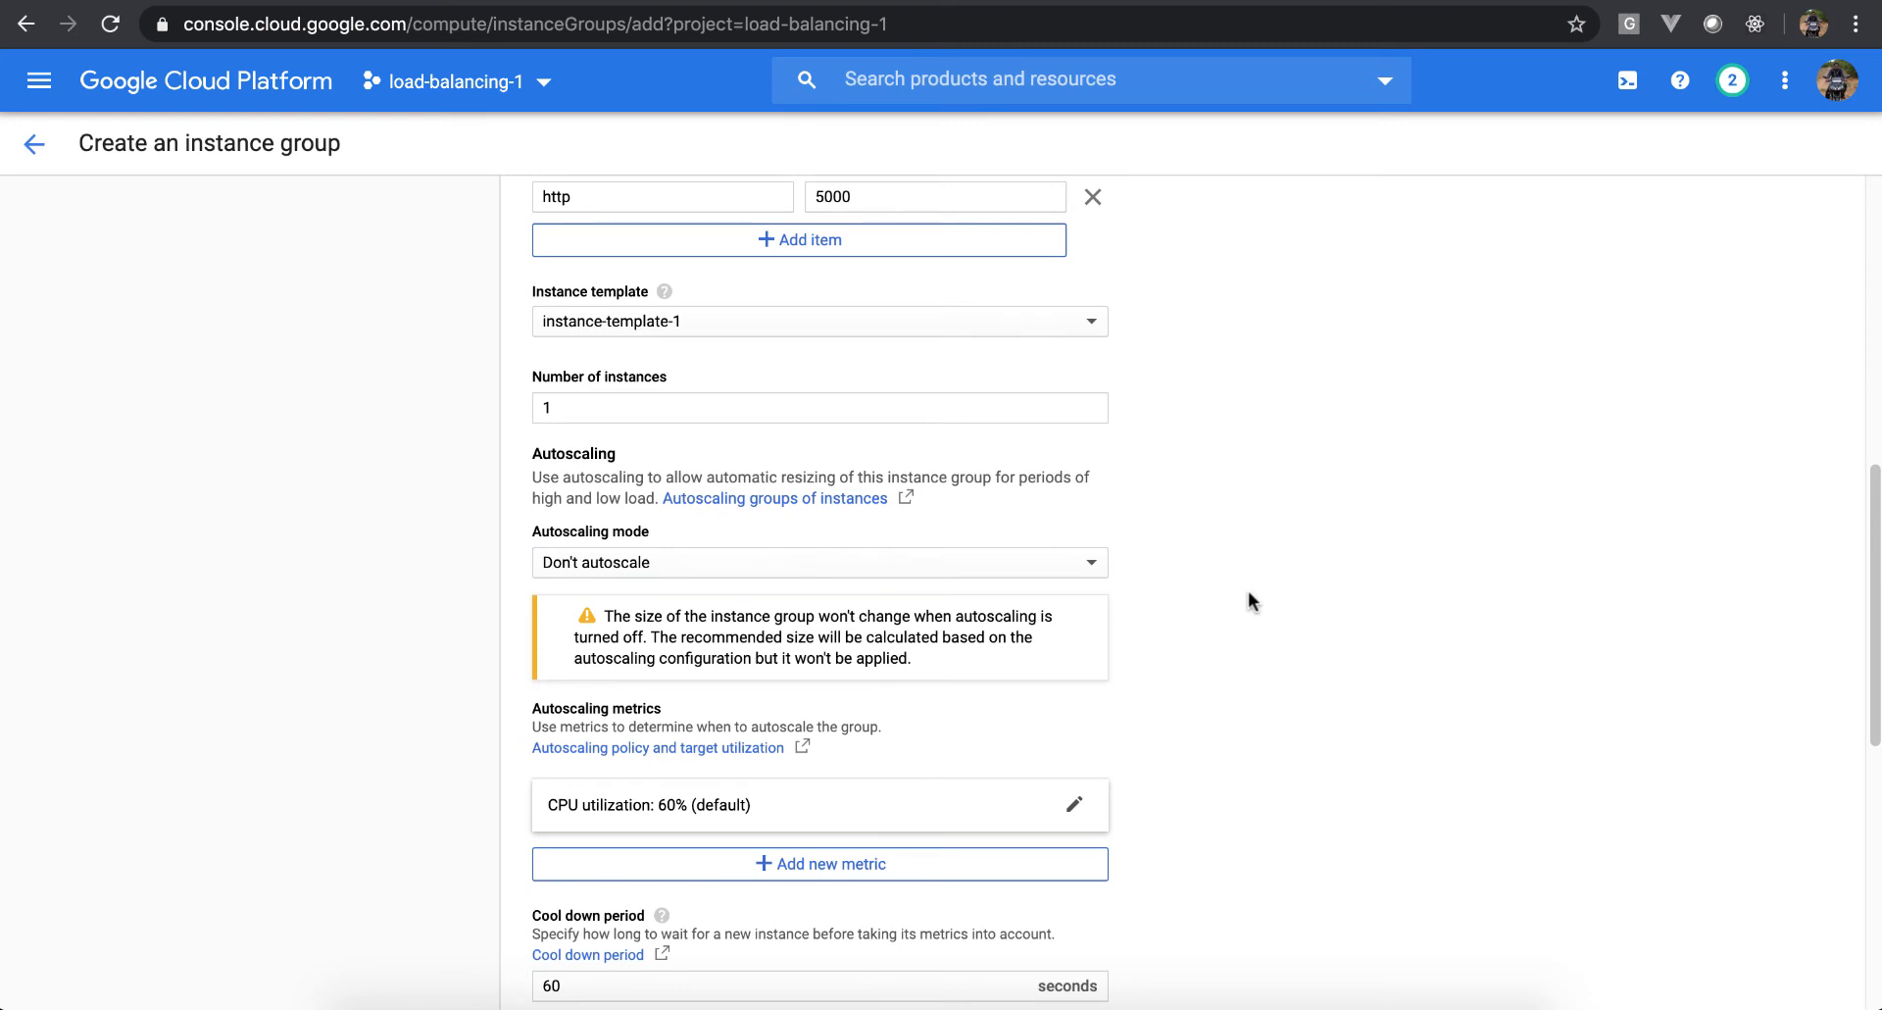
scroll(1249, 591, down, 7)
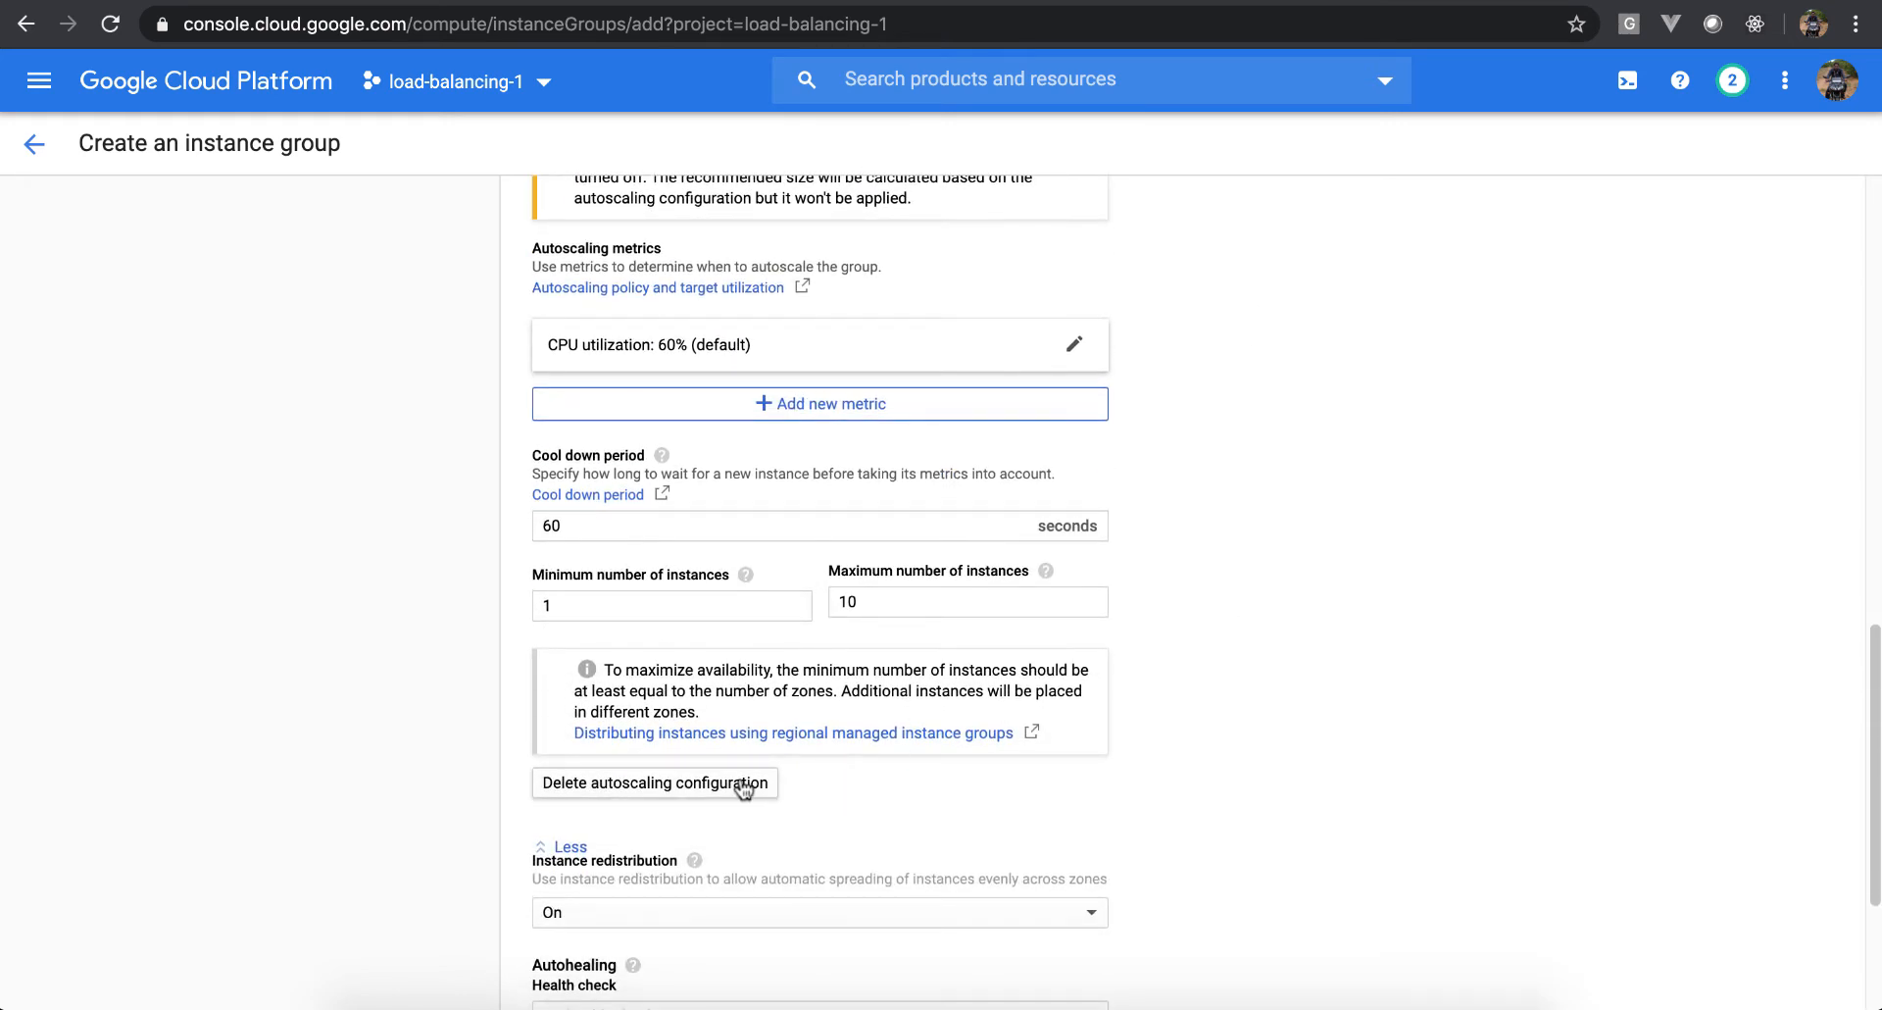
click(743, 785)
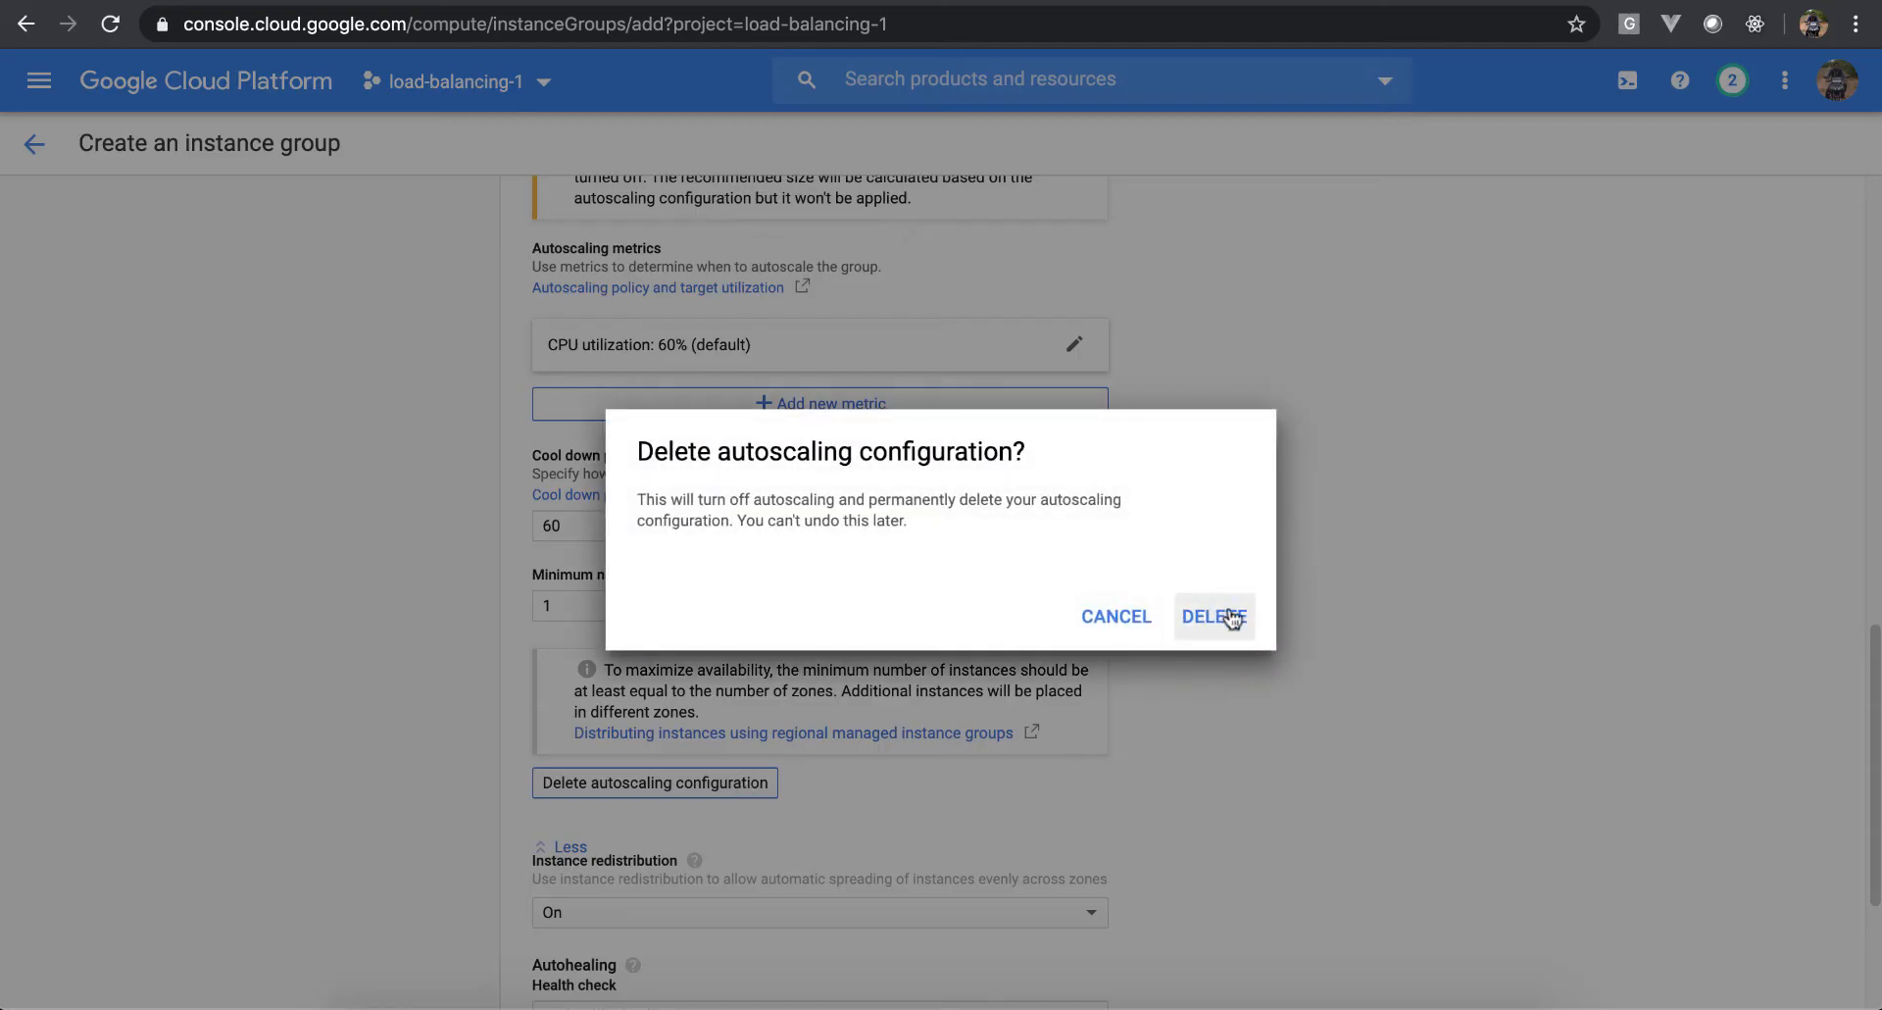
click(1226, 616)
Set the number of instances to 2 and create the instance group with no health check
scroll(1302, 545, up, 5)
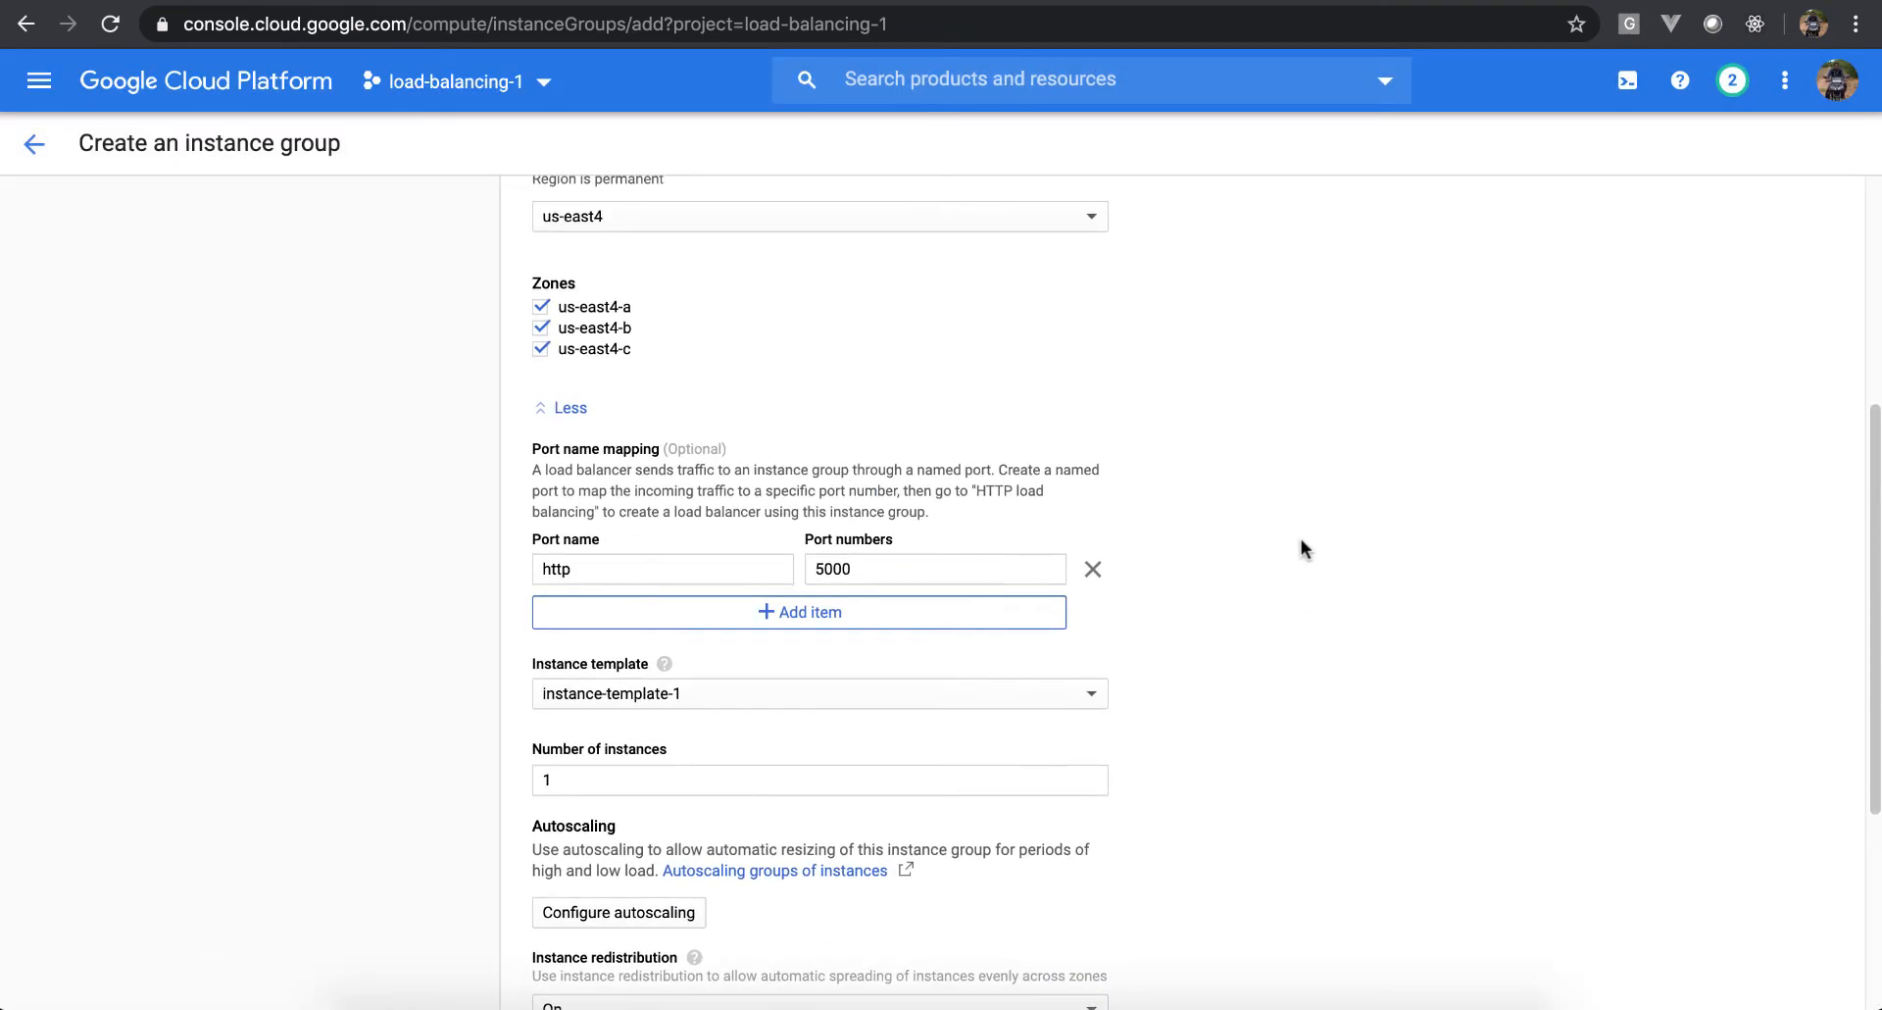
scroll(1302, 546, down, 2)
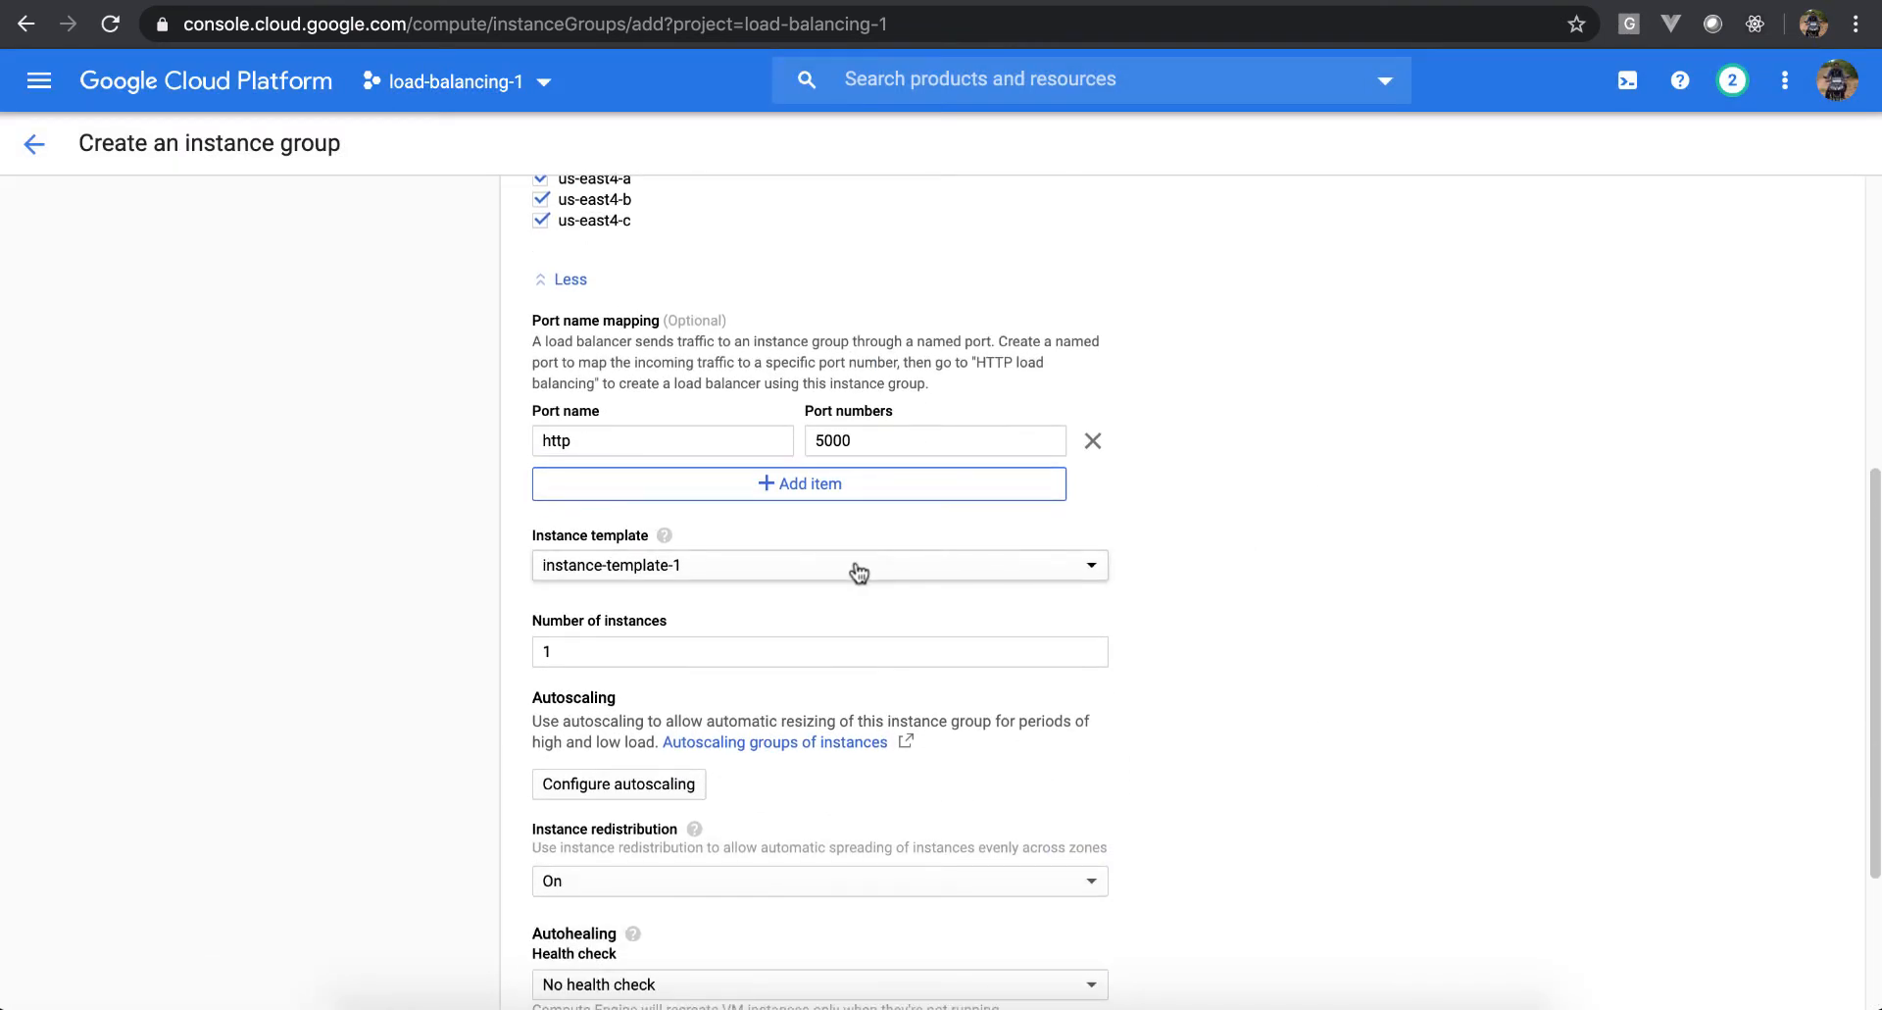
click(870, 651)
key(super+a)
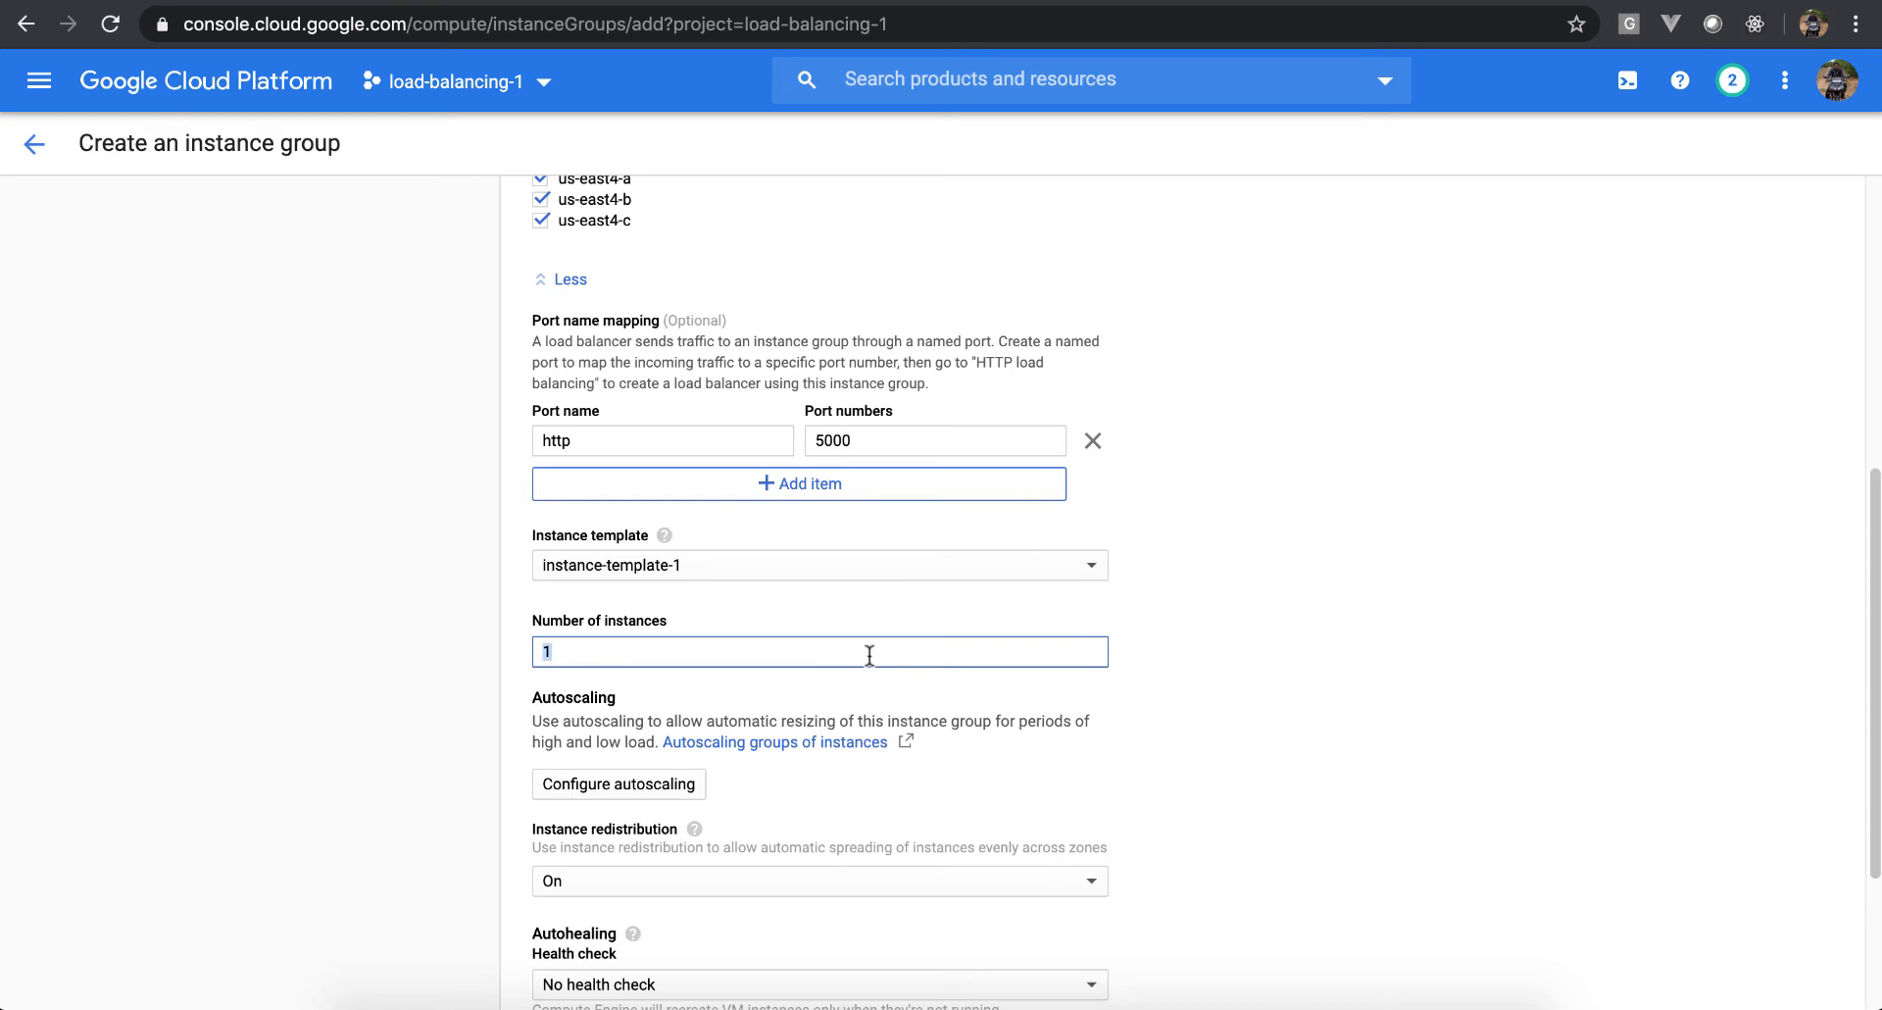
text(2)
click(1272, 624)
scroll(1272, 624, down, 1)
scroll(1273, 620, down, 2)
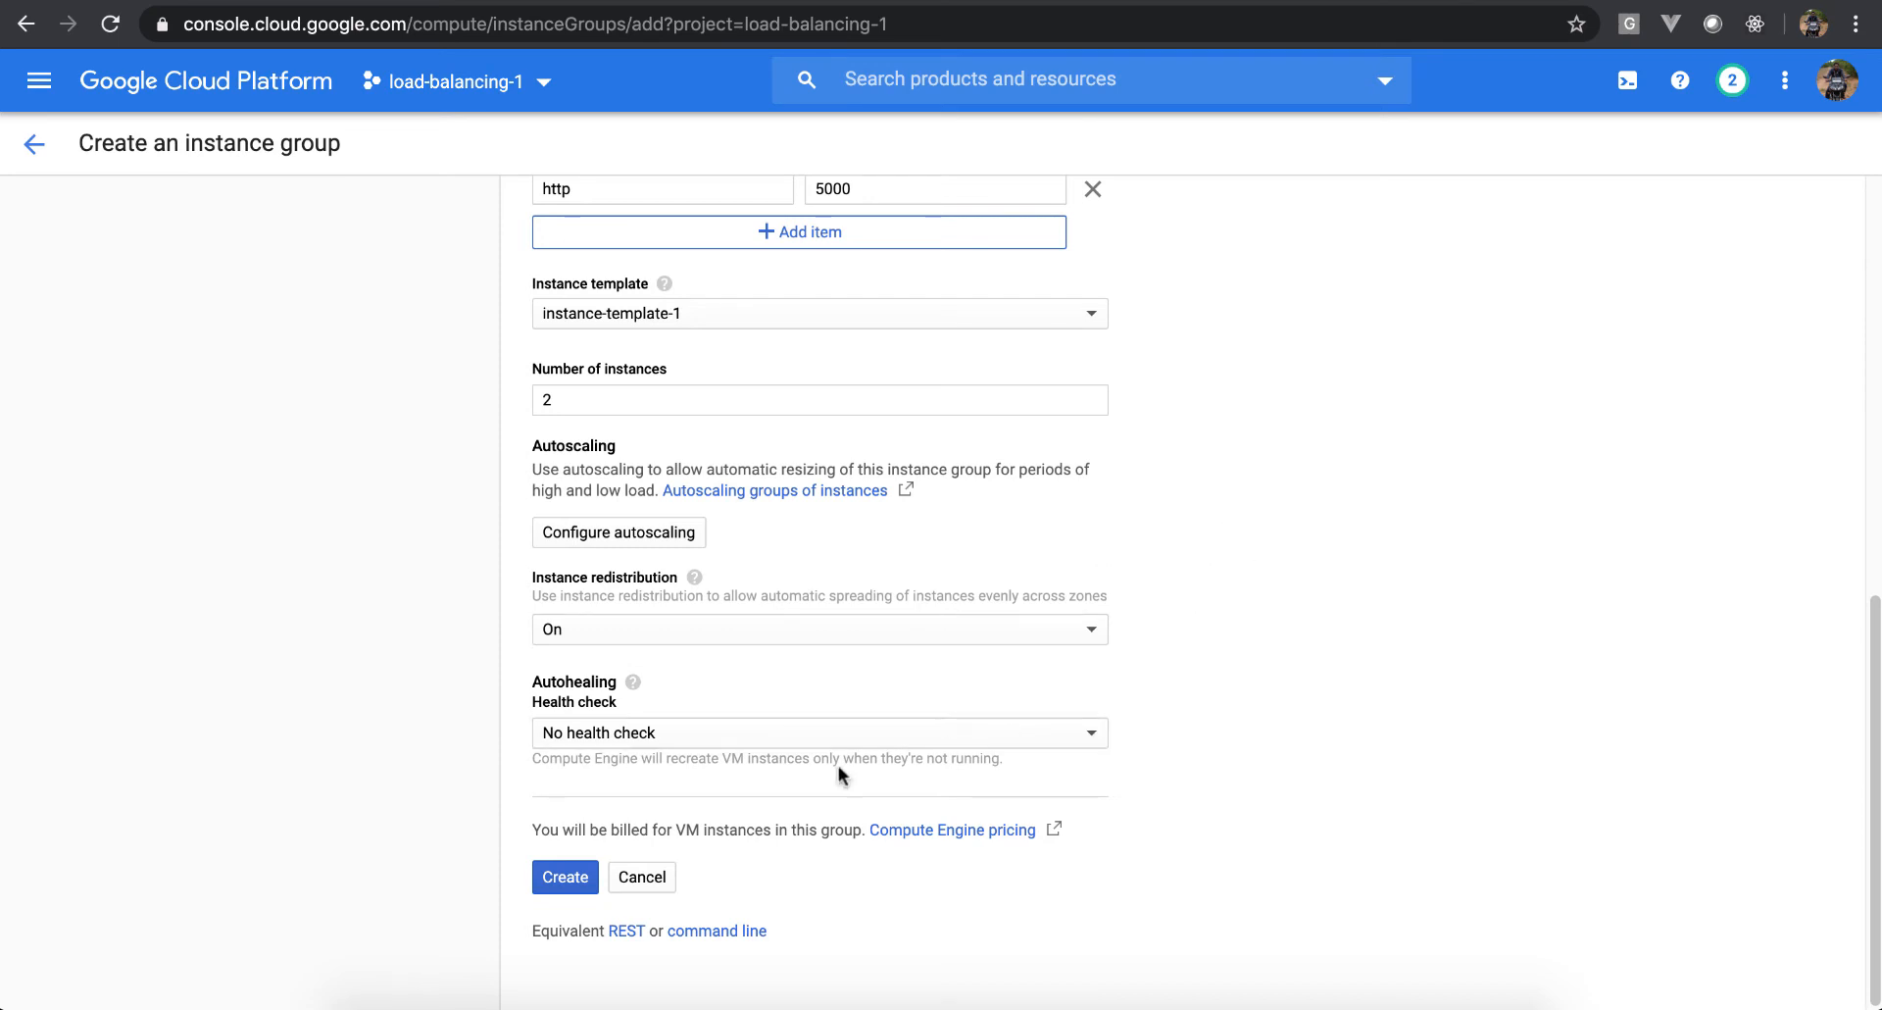
click(579, 882)
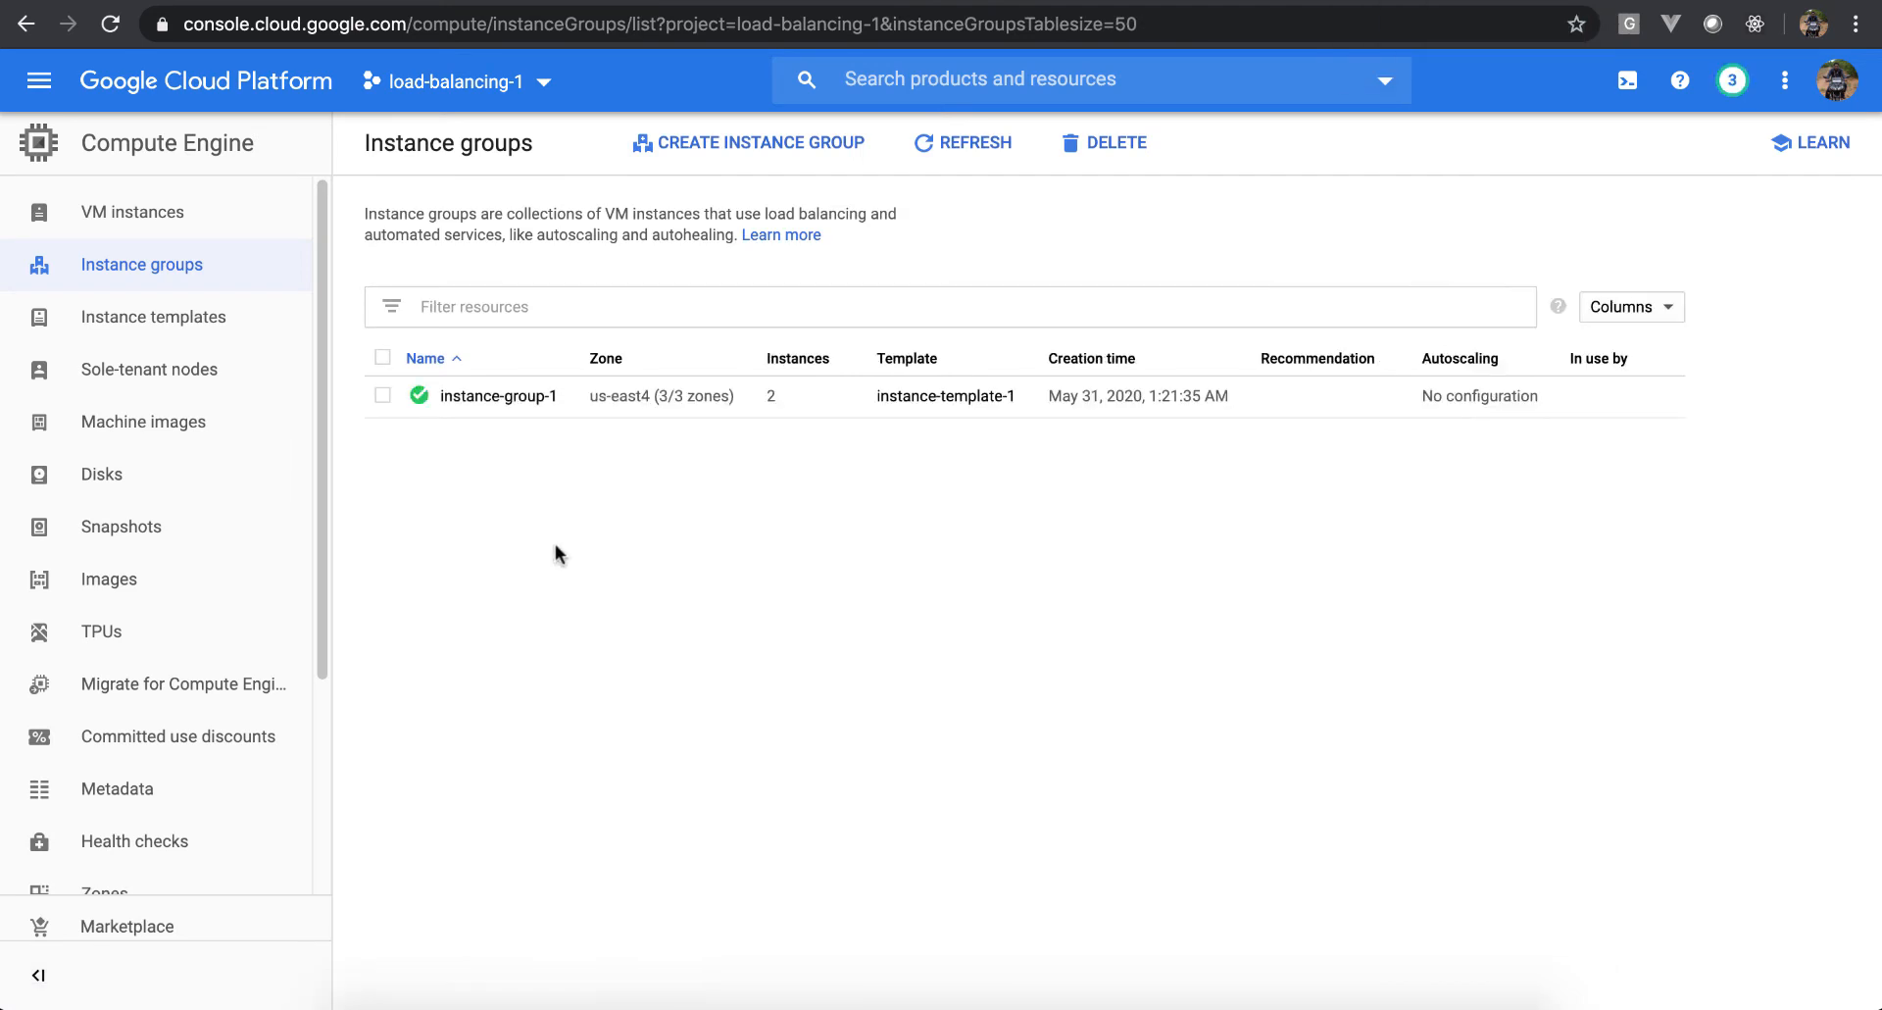
Open instance-group-1 and load the external IP of instance-group-1-kt4l over http on port 5000 in a new tab
click(500, 397)
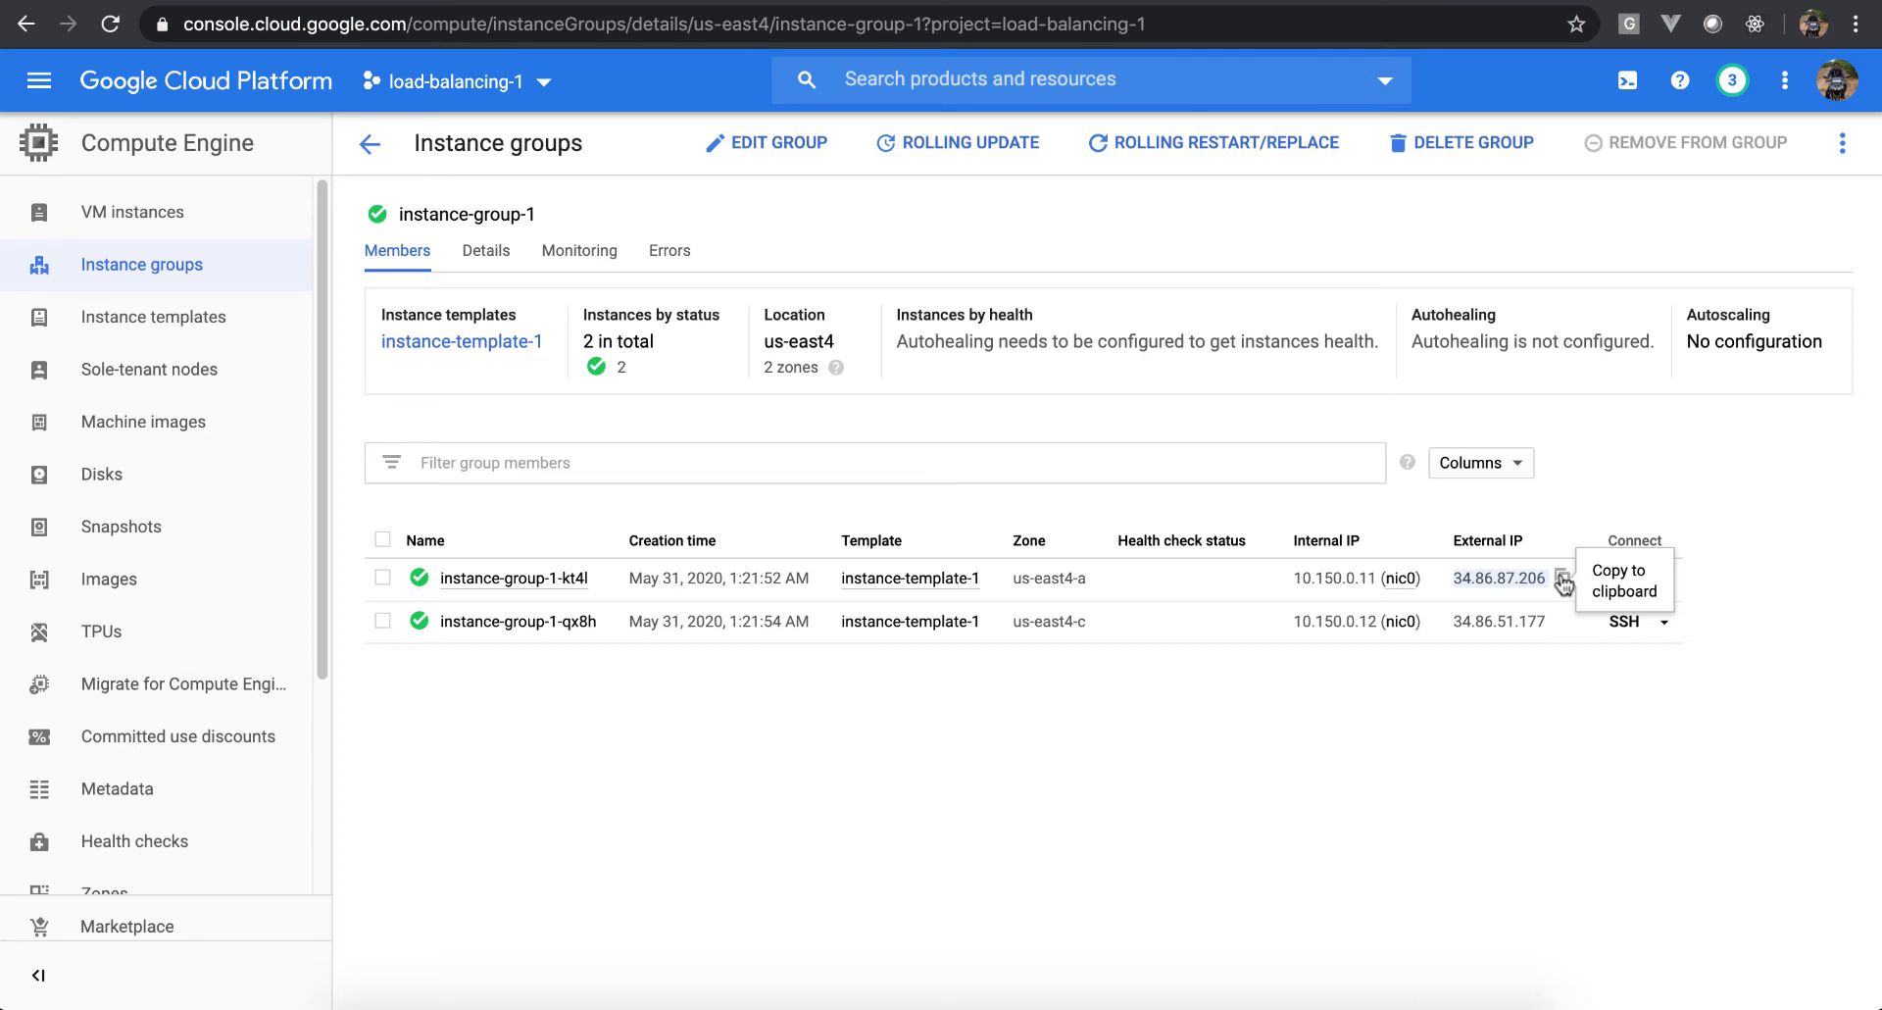
click(1564, 585)
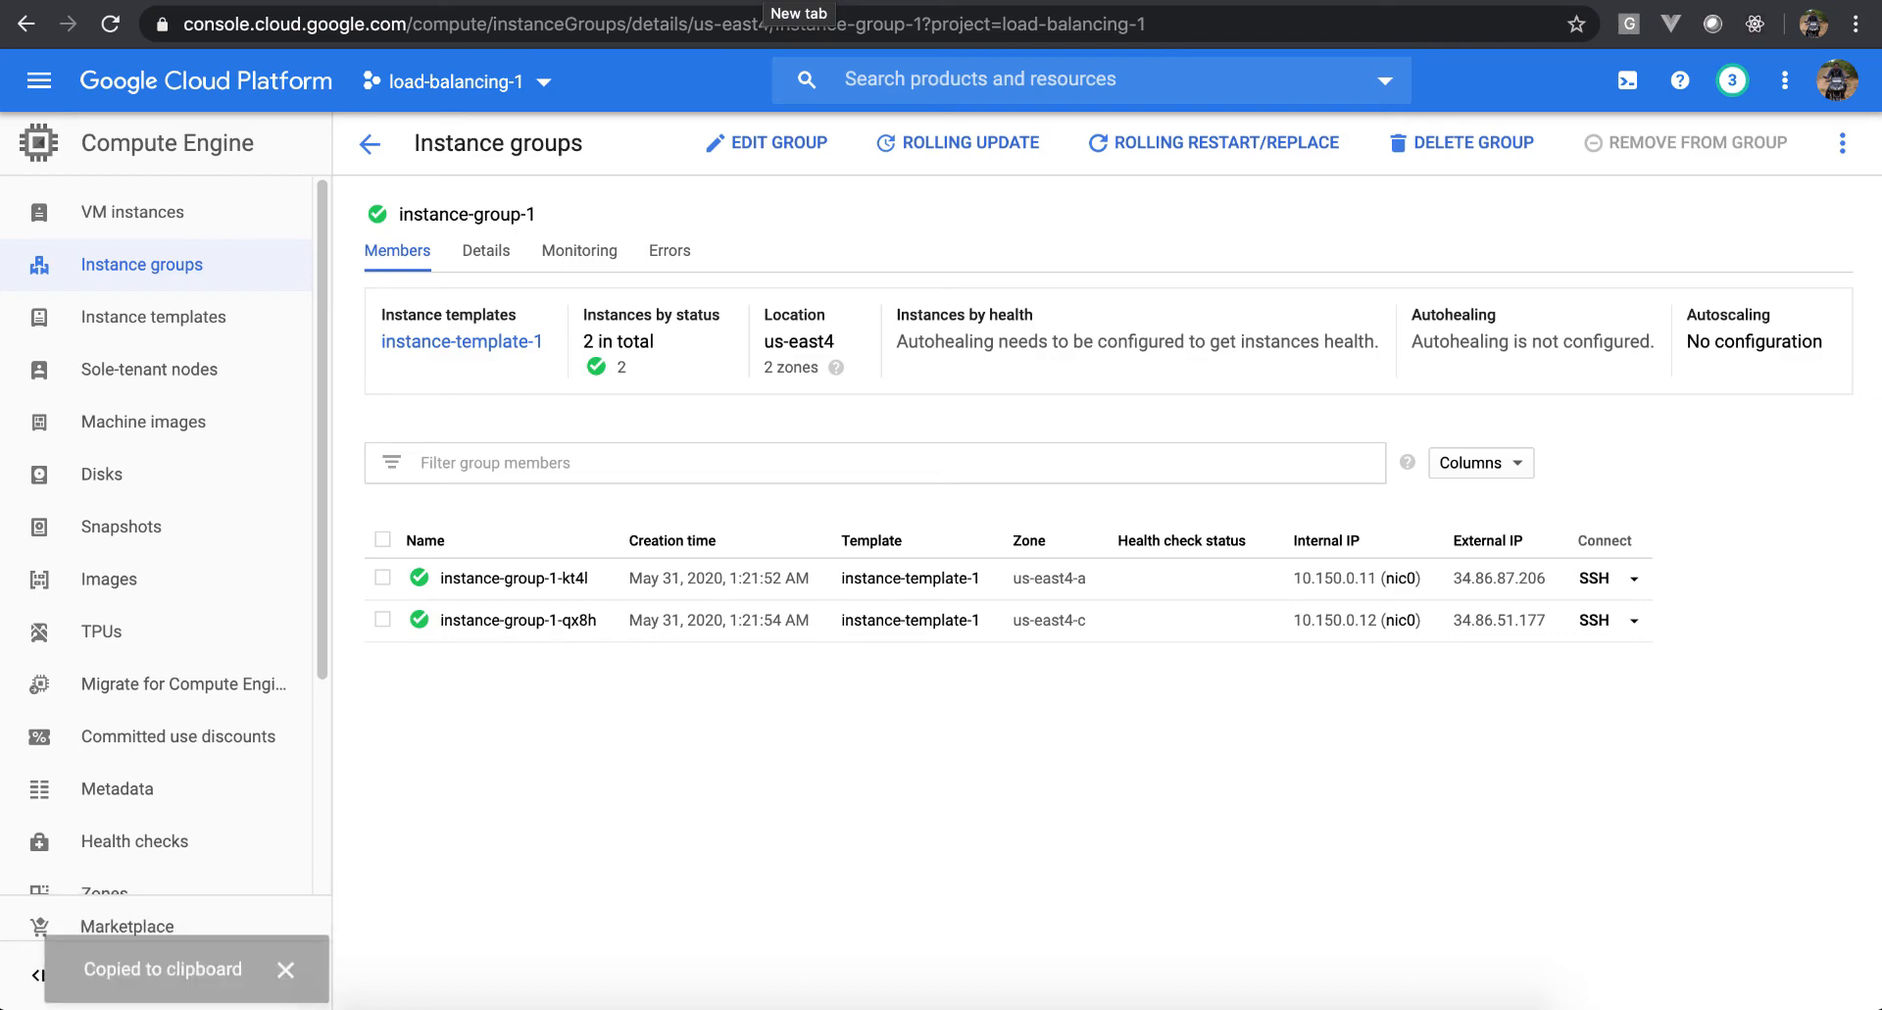
key(ctrl+t)
text(http://)
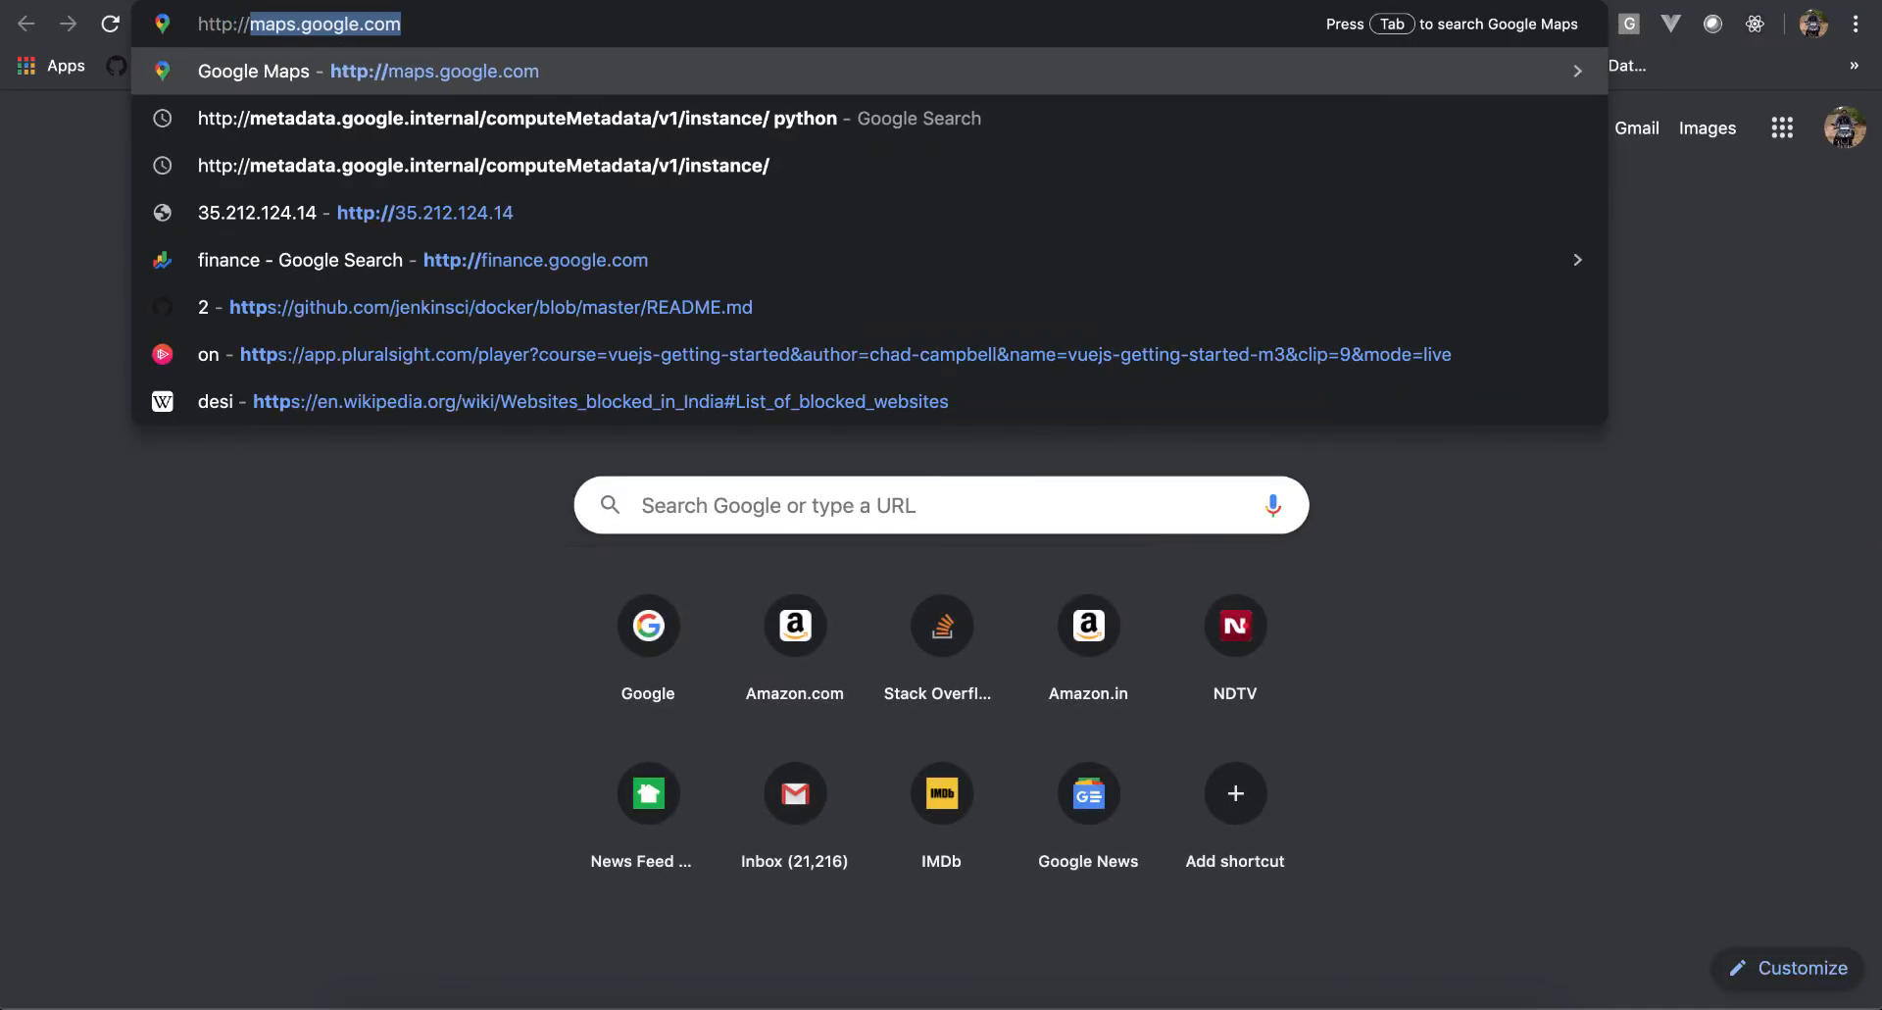
key(super+v)
text(:5000)
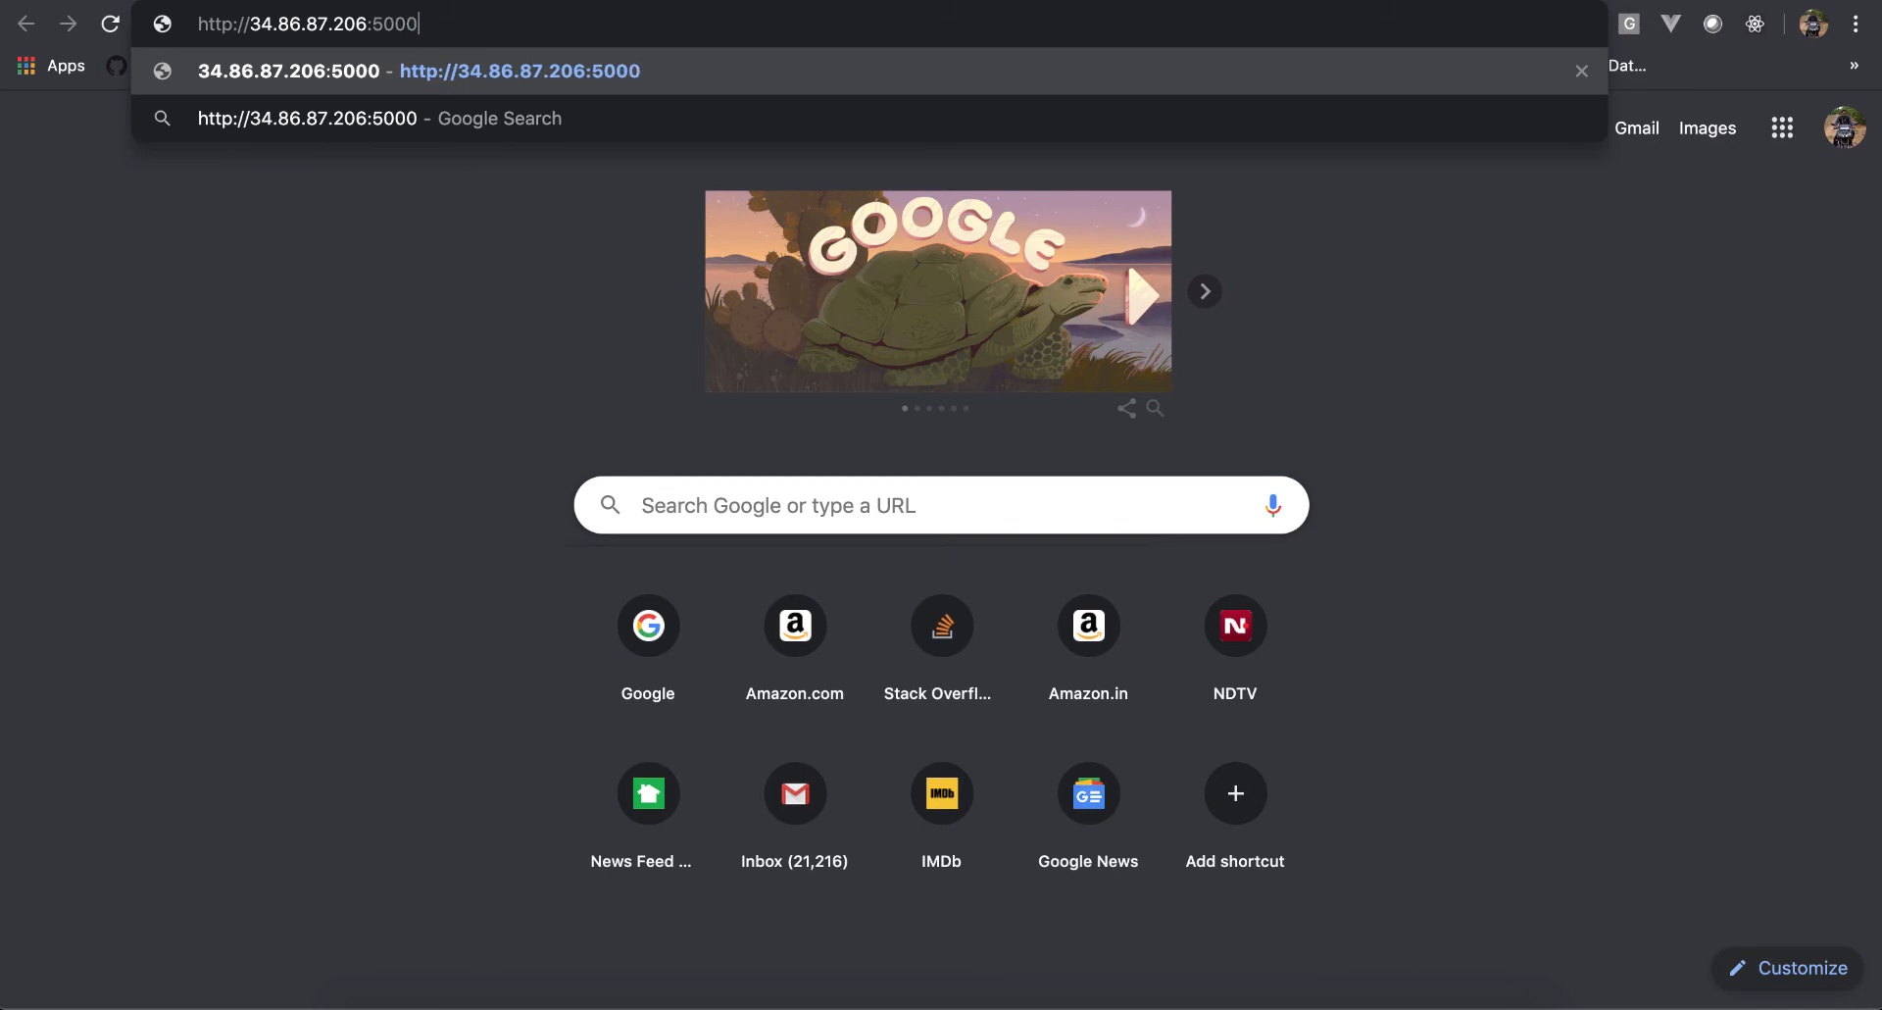
key(Return)
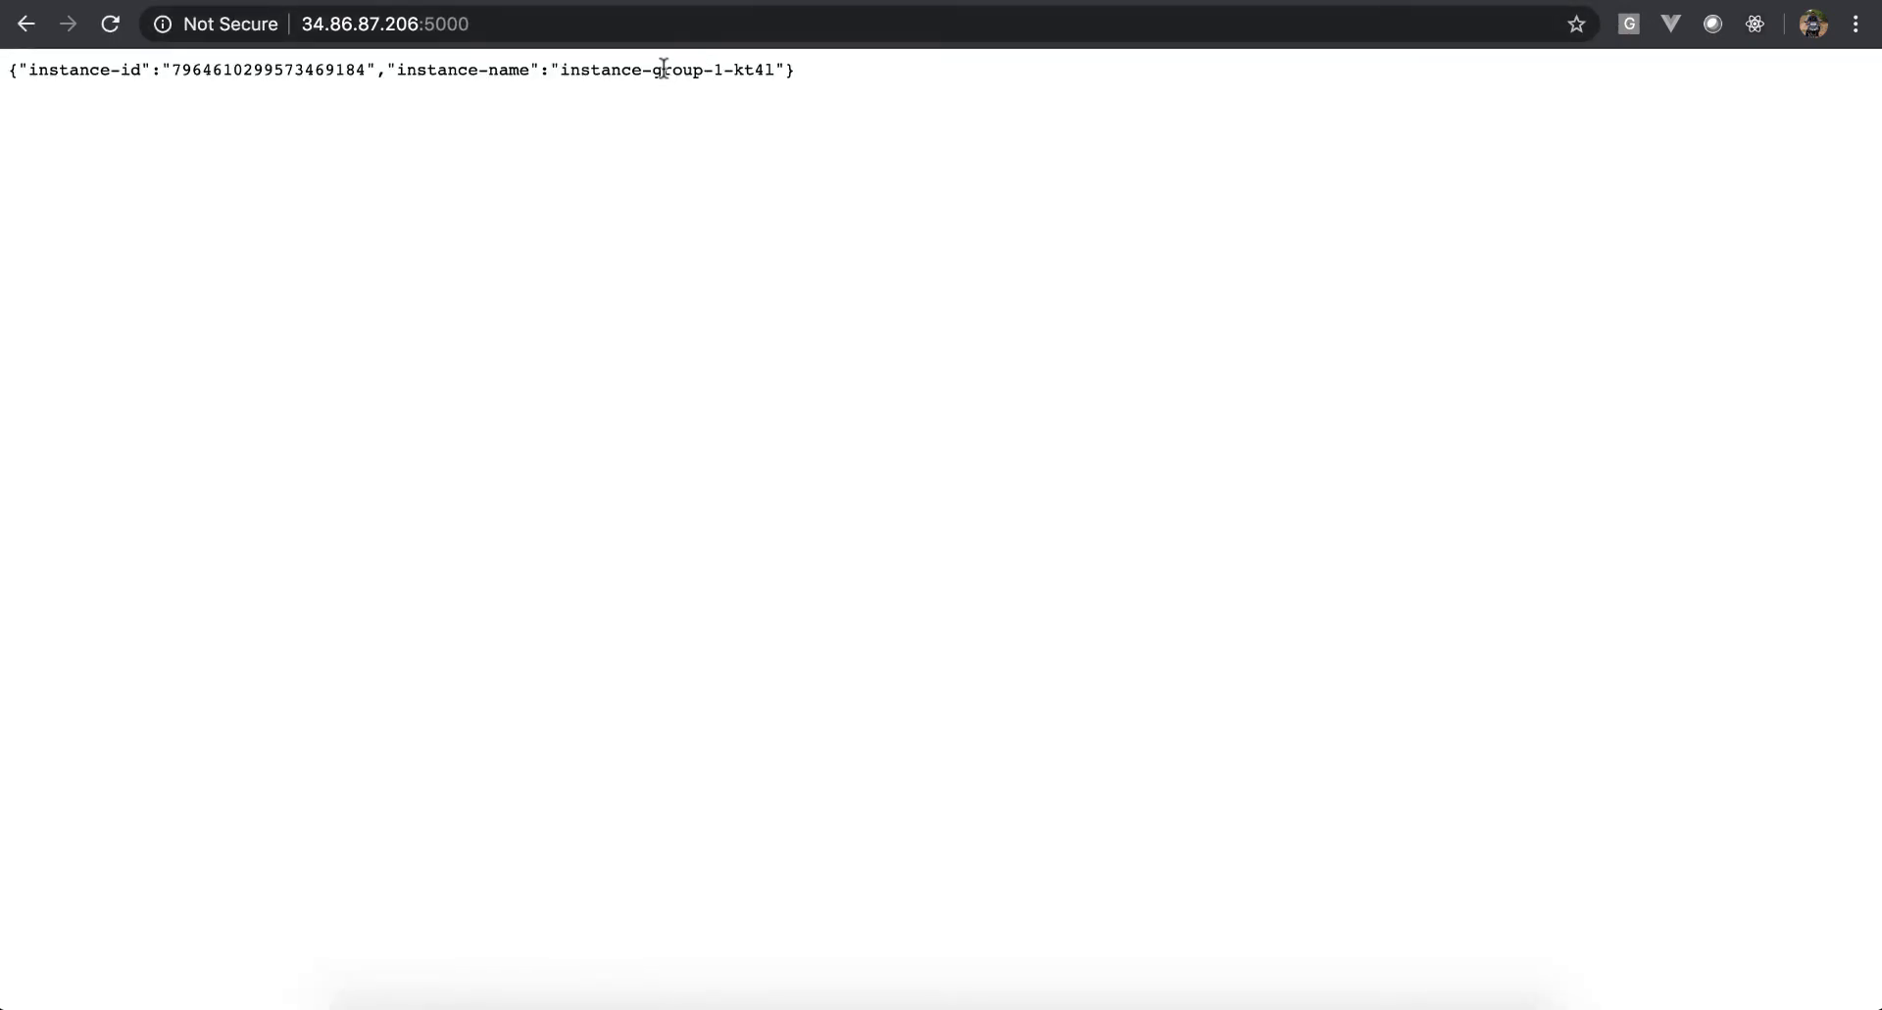
double_click(313, 70)
drag(580, 70, 600, 70)
Return to the group's members and load the external IP of instance-group-1-qx8h over http on port 5000 in a new tab
click(326, 3)
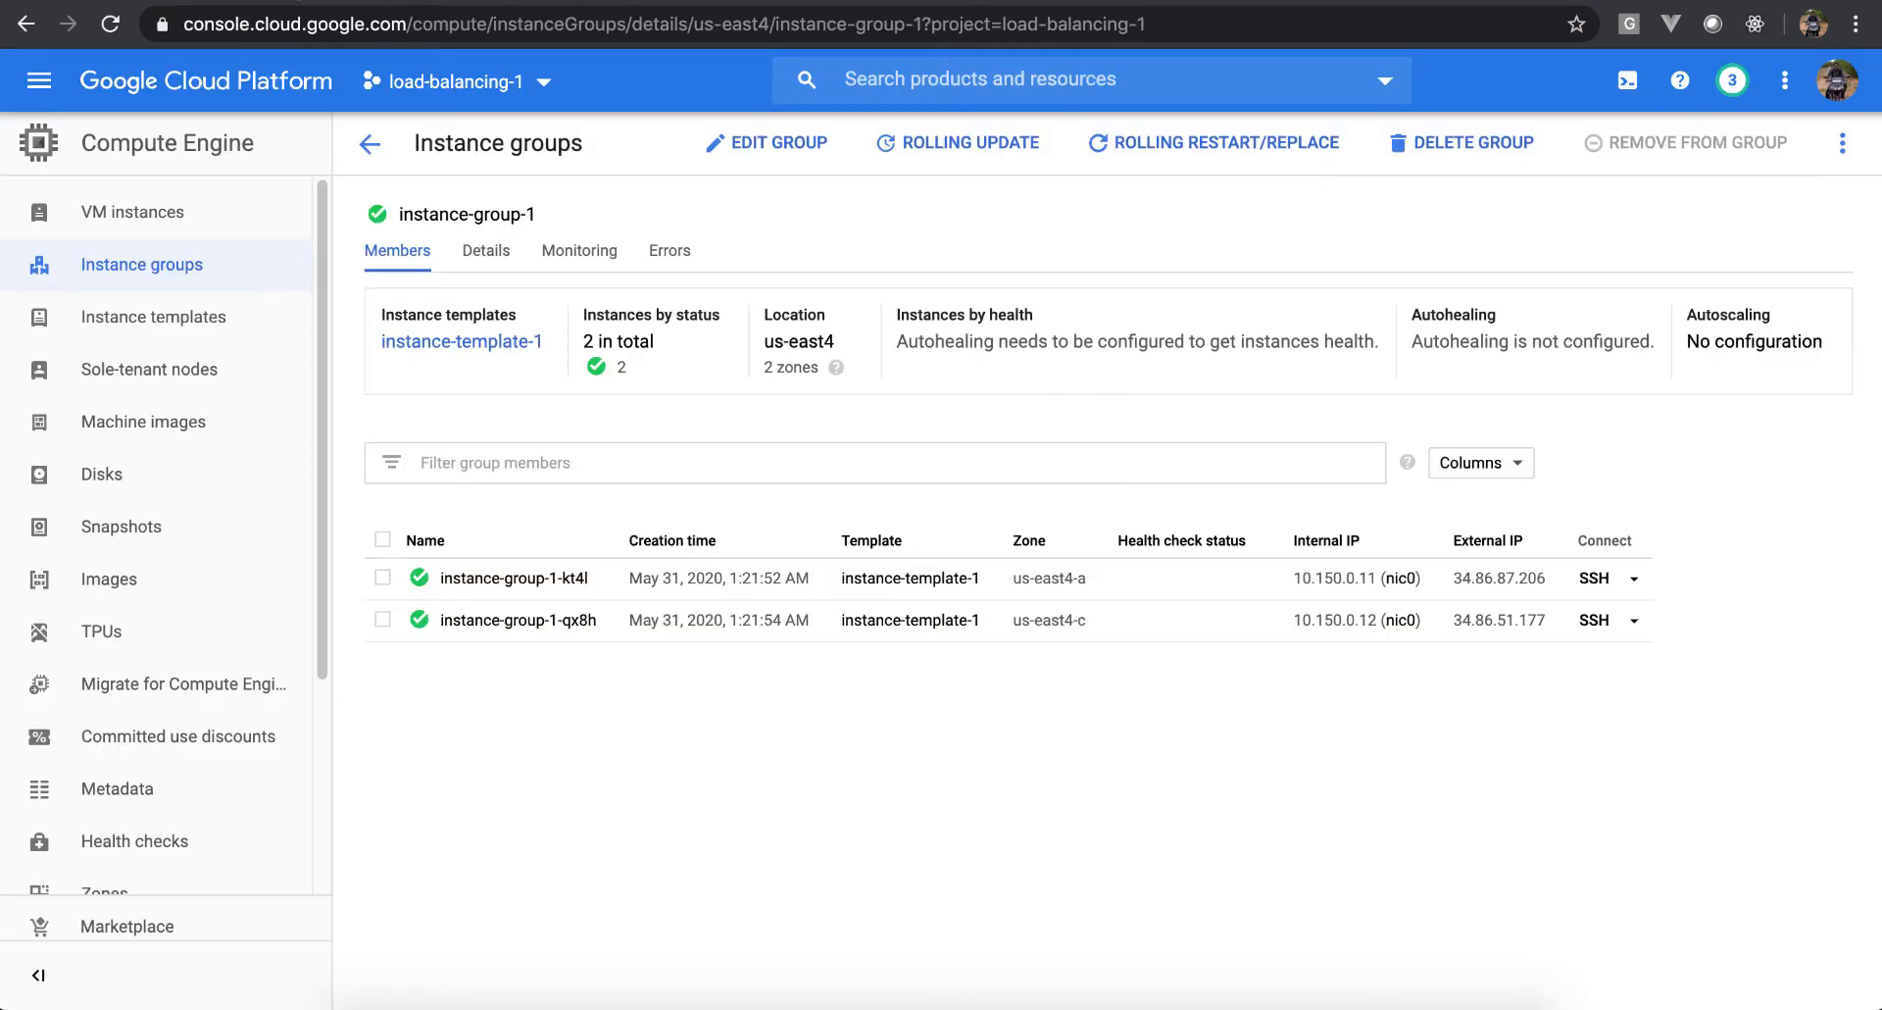
click(1562, 619)
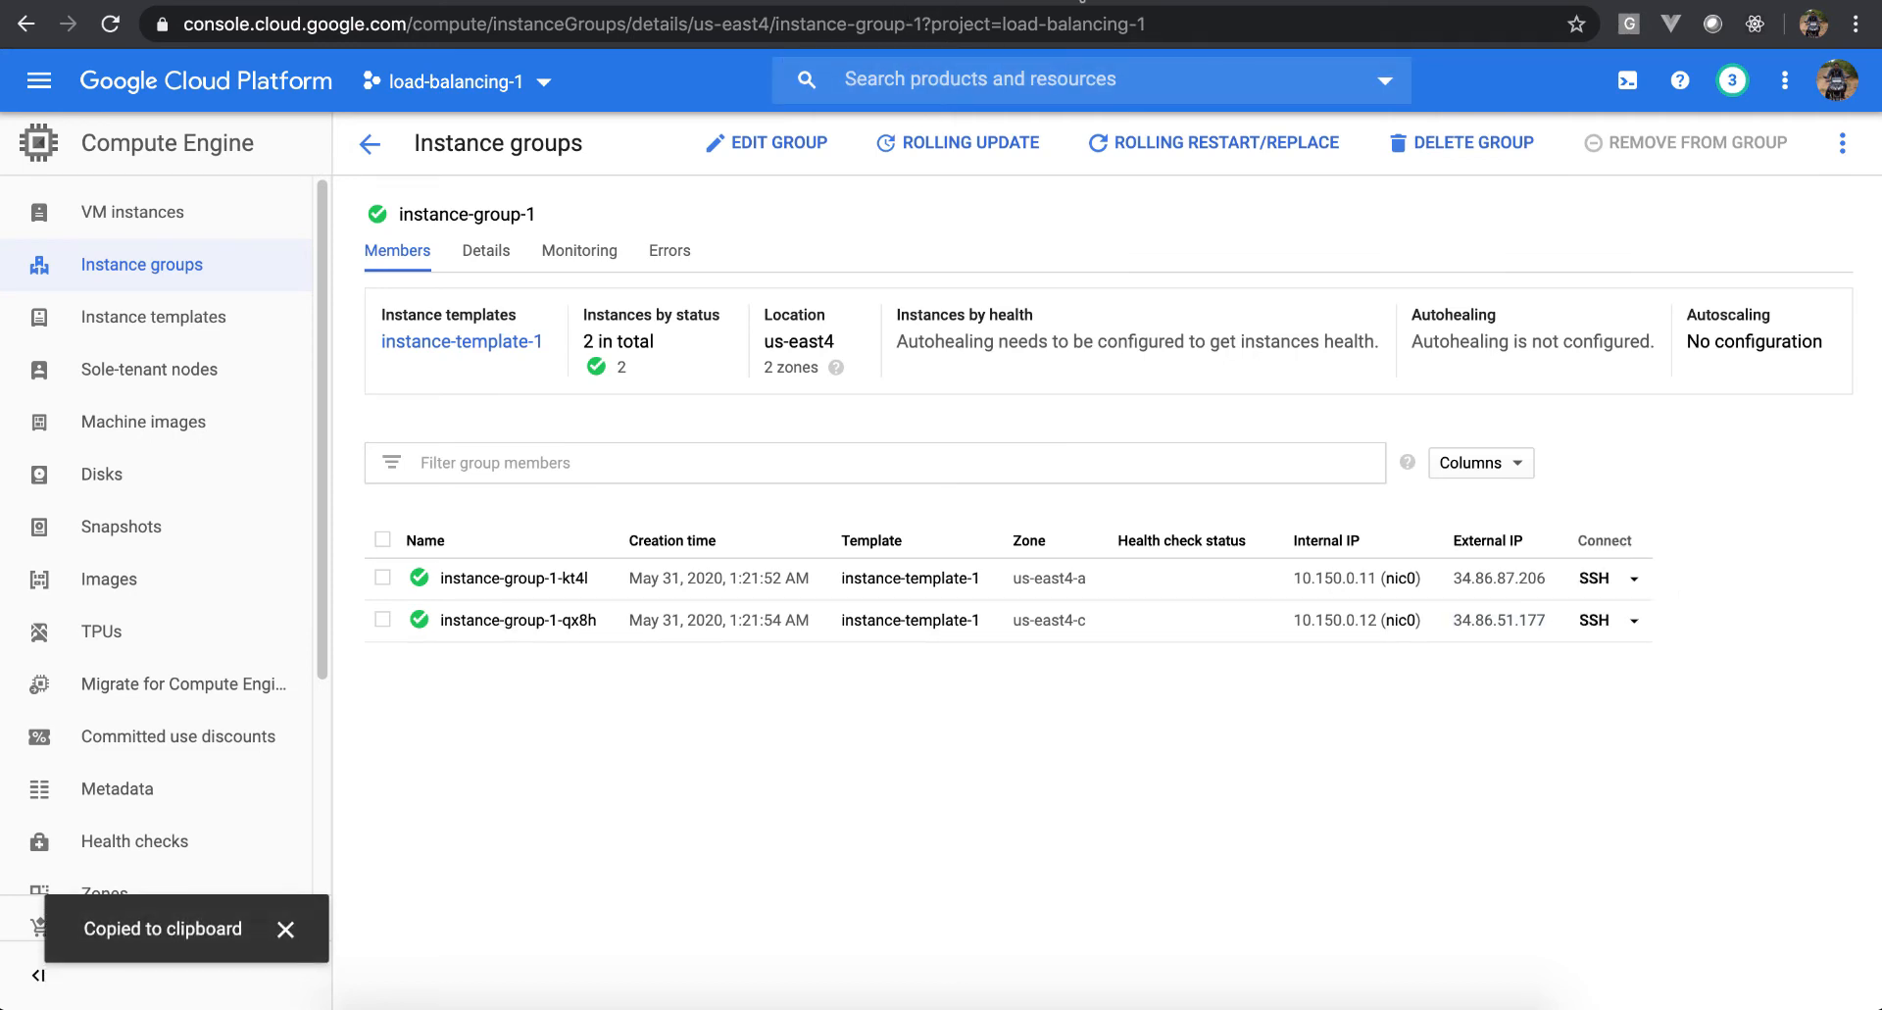
key(ctrl+t)
text(http://)
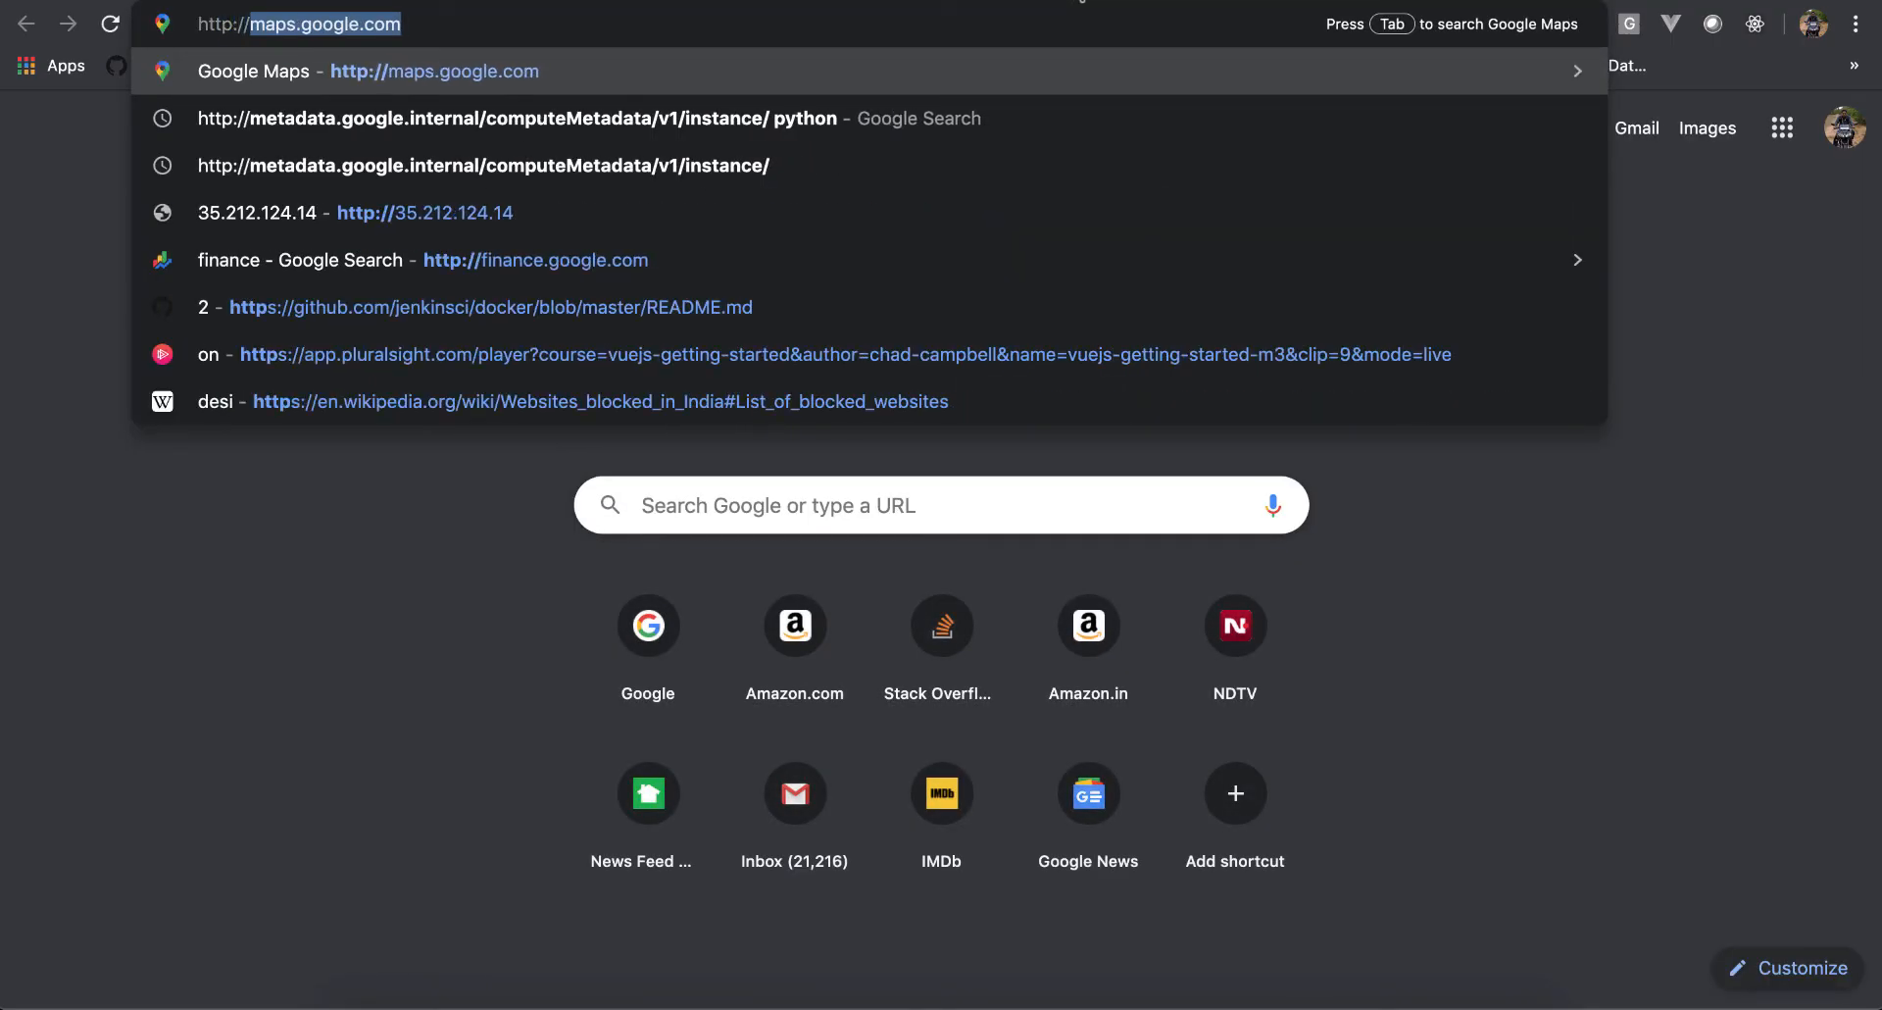
key(ctrl+v)
text(:5000)
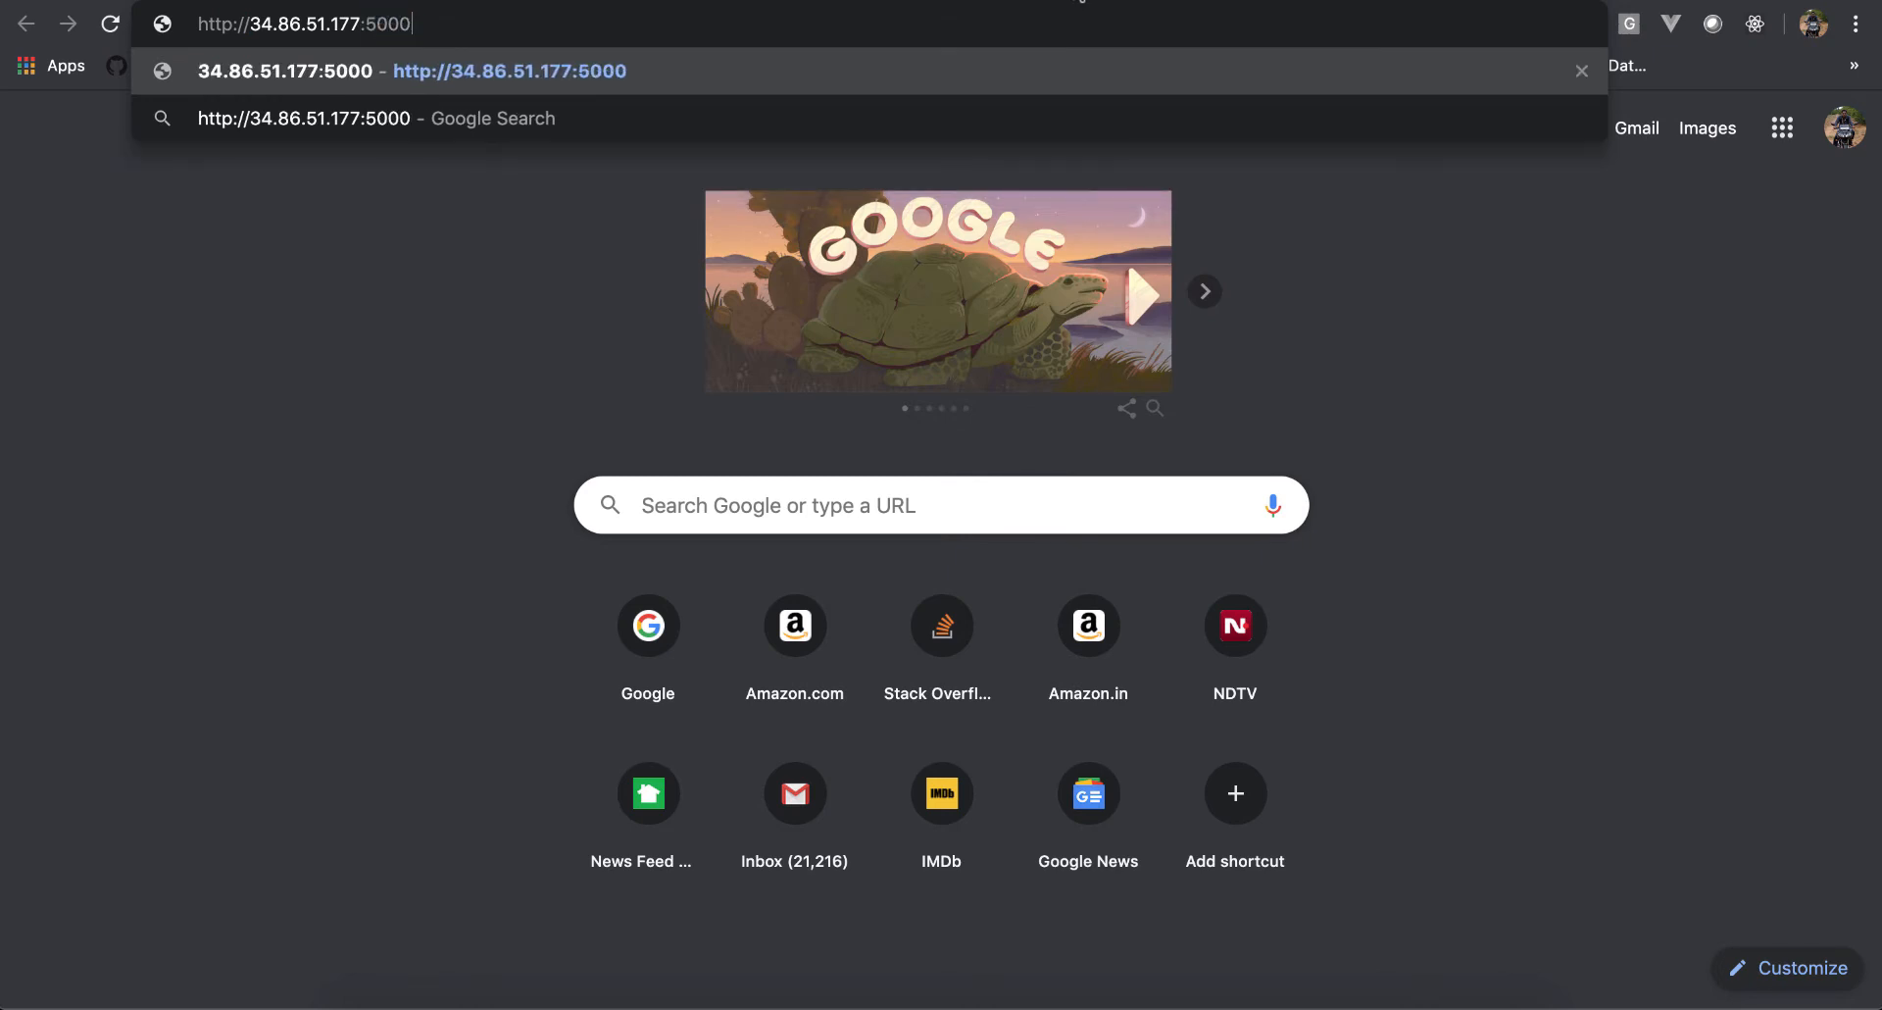
key(Return)
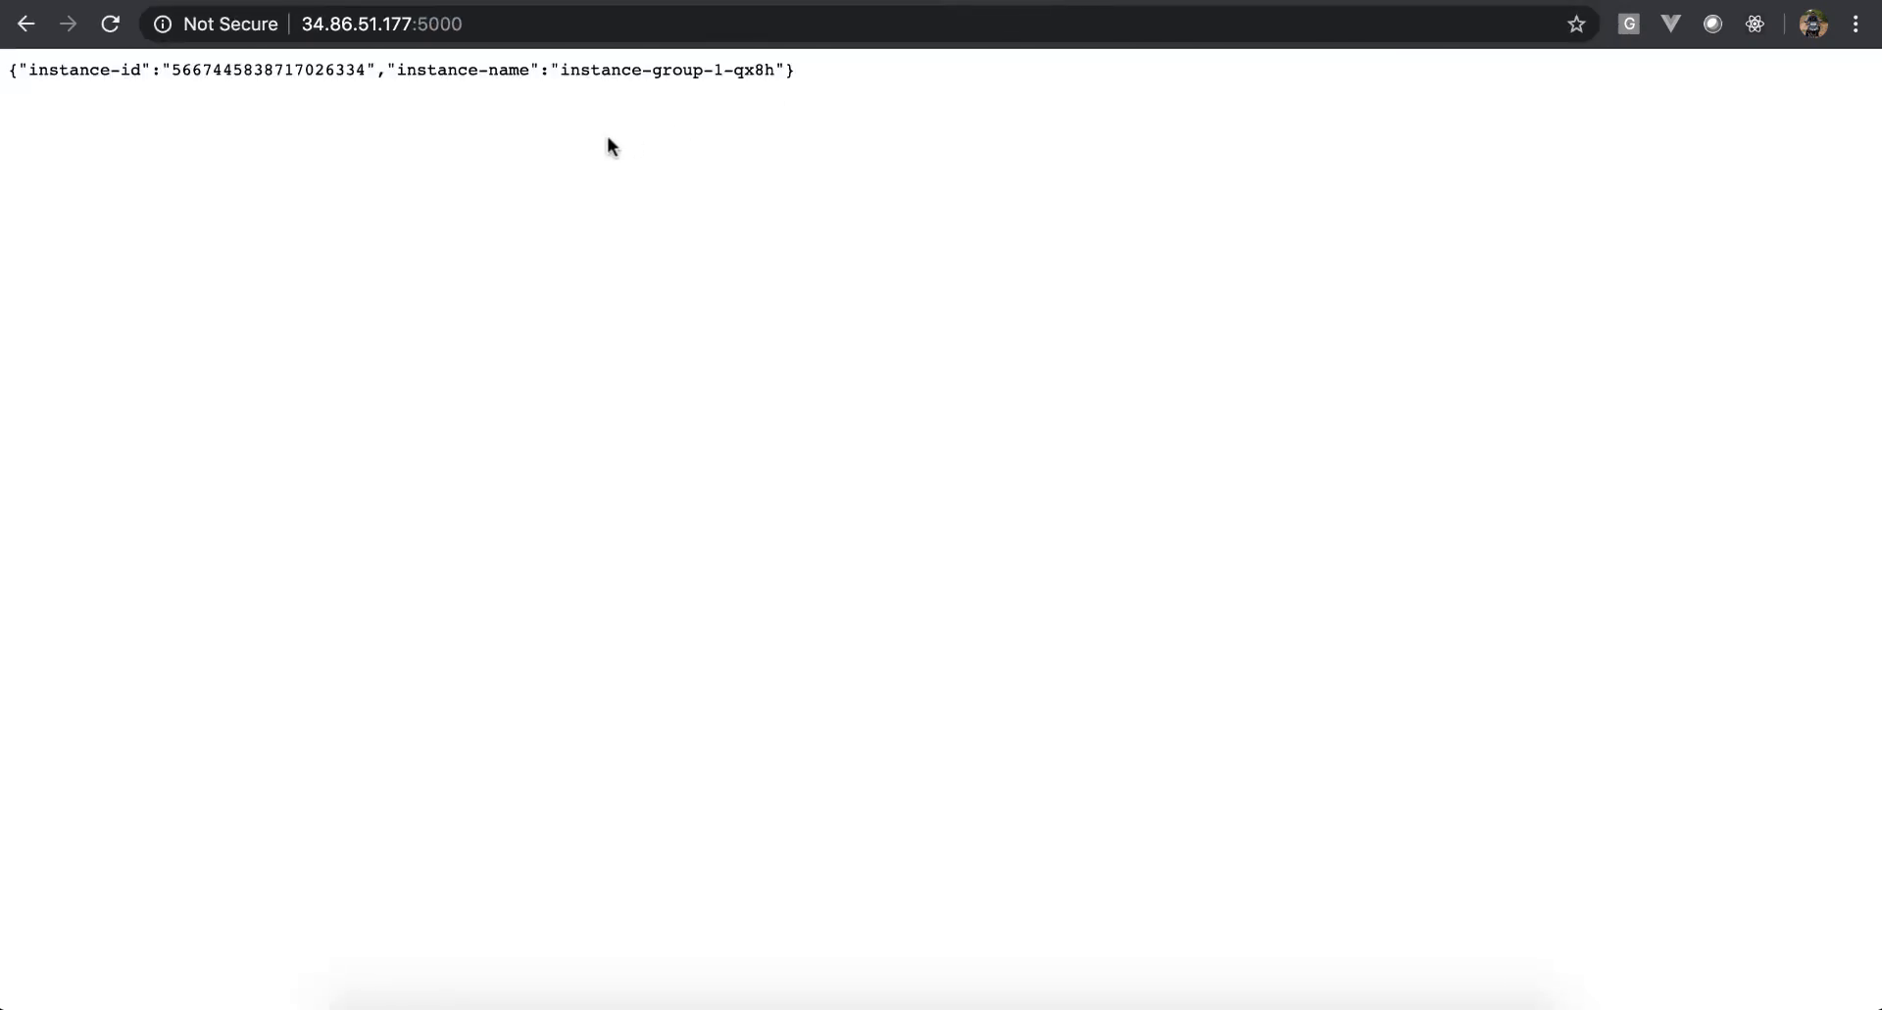
Compare the instance names returned by the two instances' port 5000 pages
double_click(743, 77)
click(868, 2)
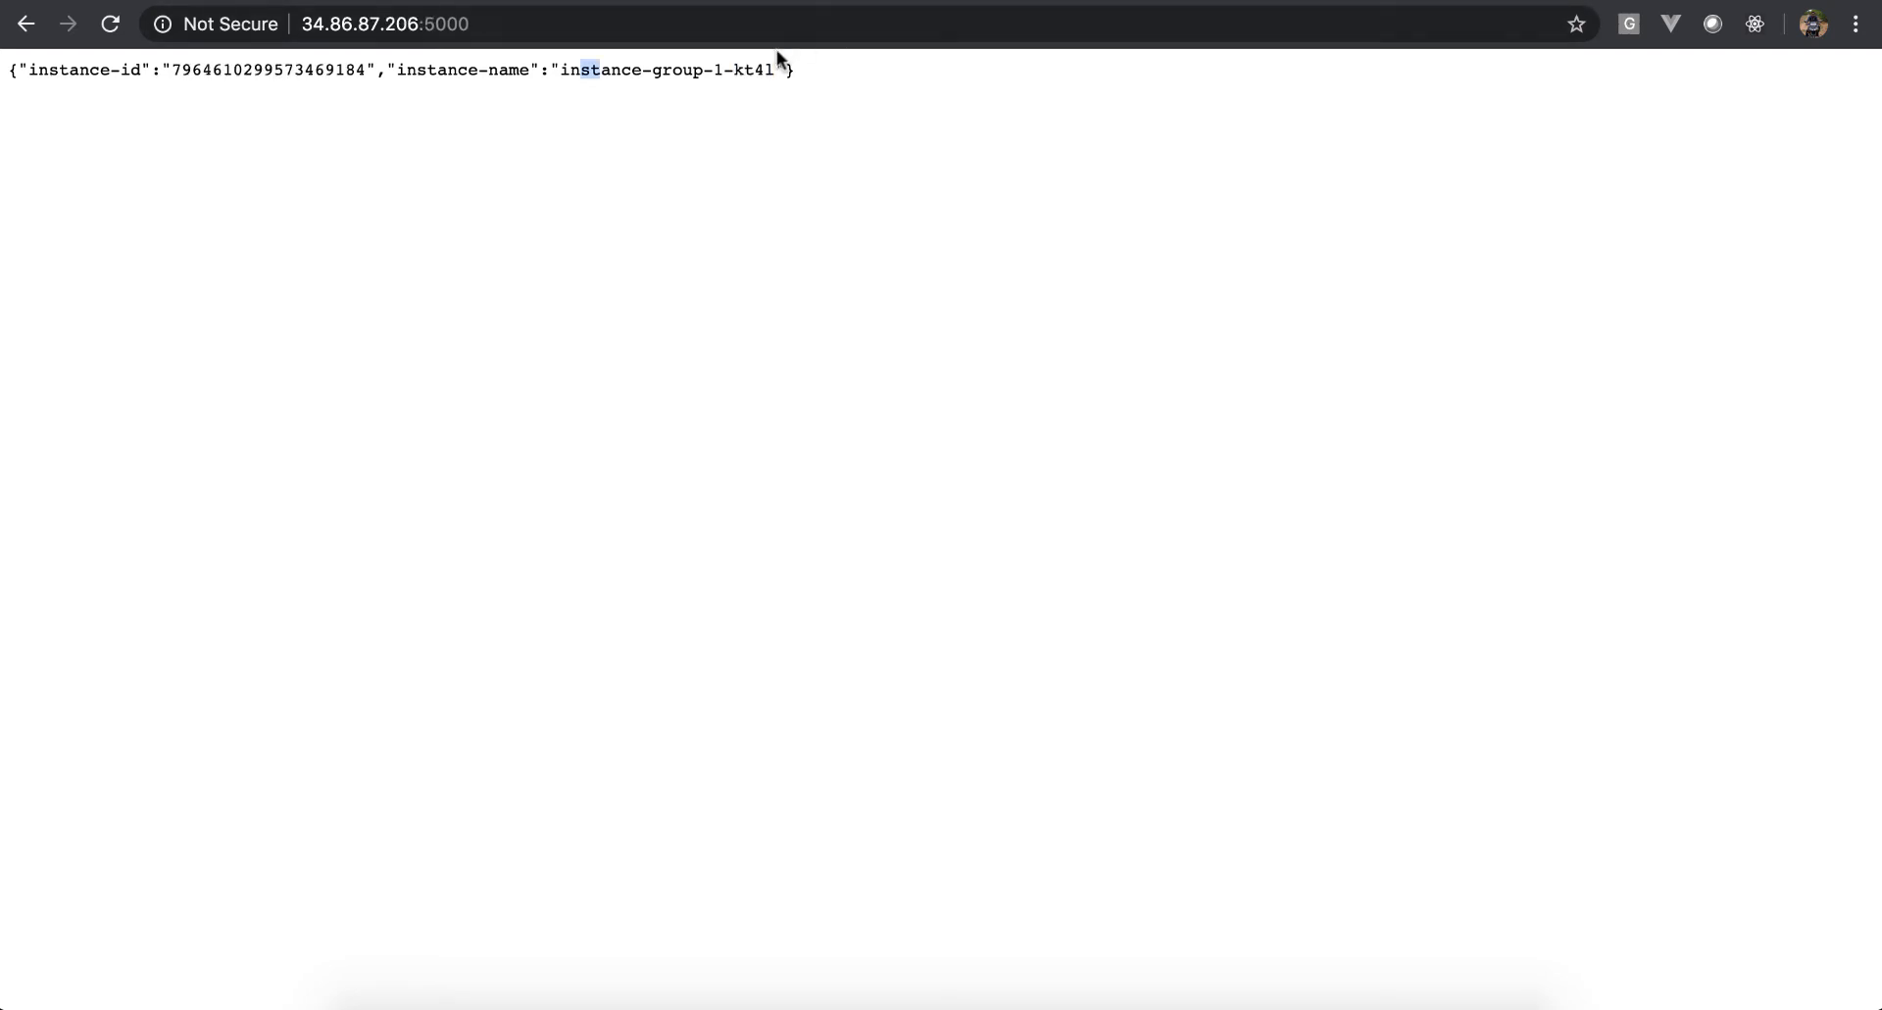
double_click(751, 71)
Return to the cloud console, go to Load balancing under Network services, and start creating a load balancer
click(594, 2)
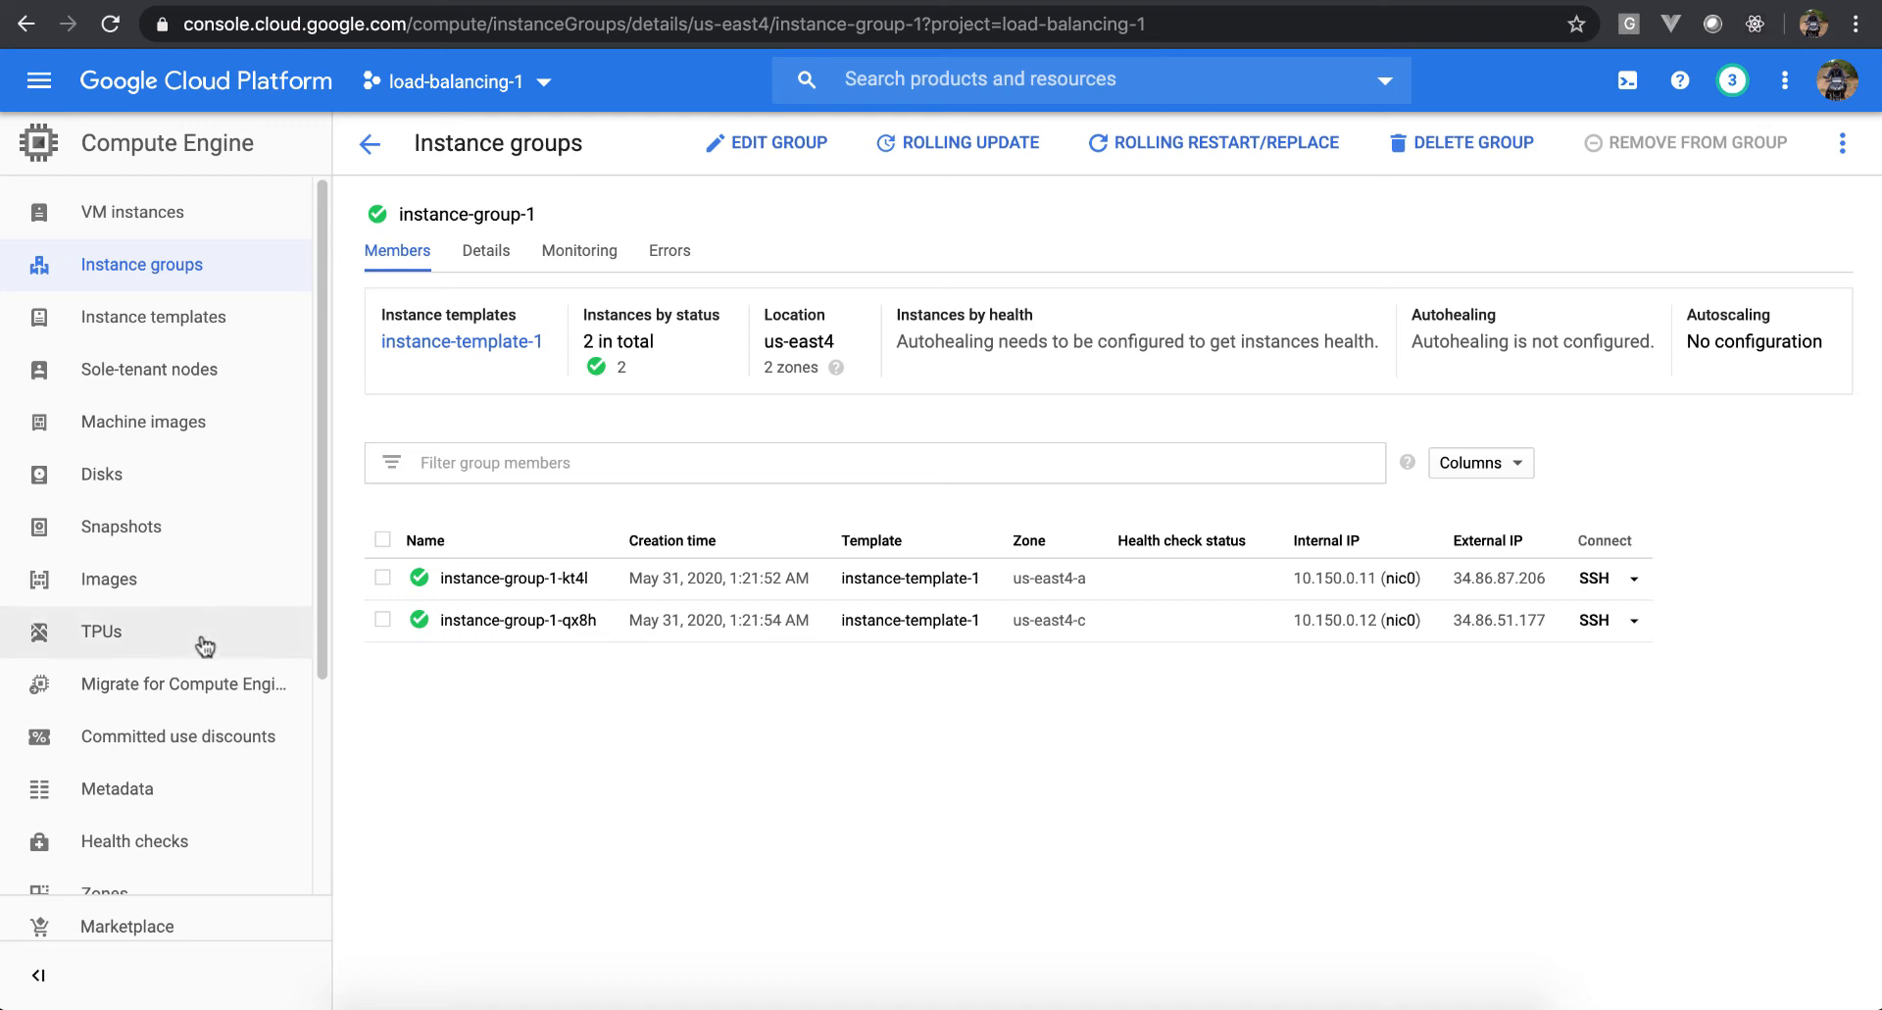
click(39, 80)
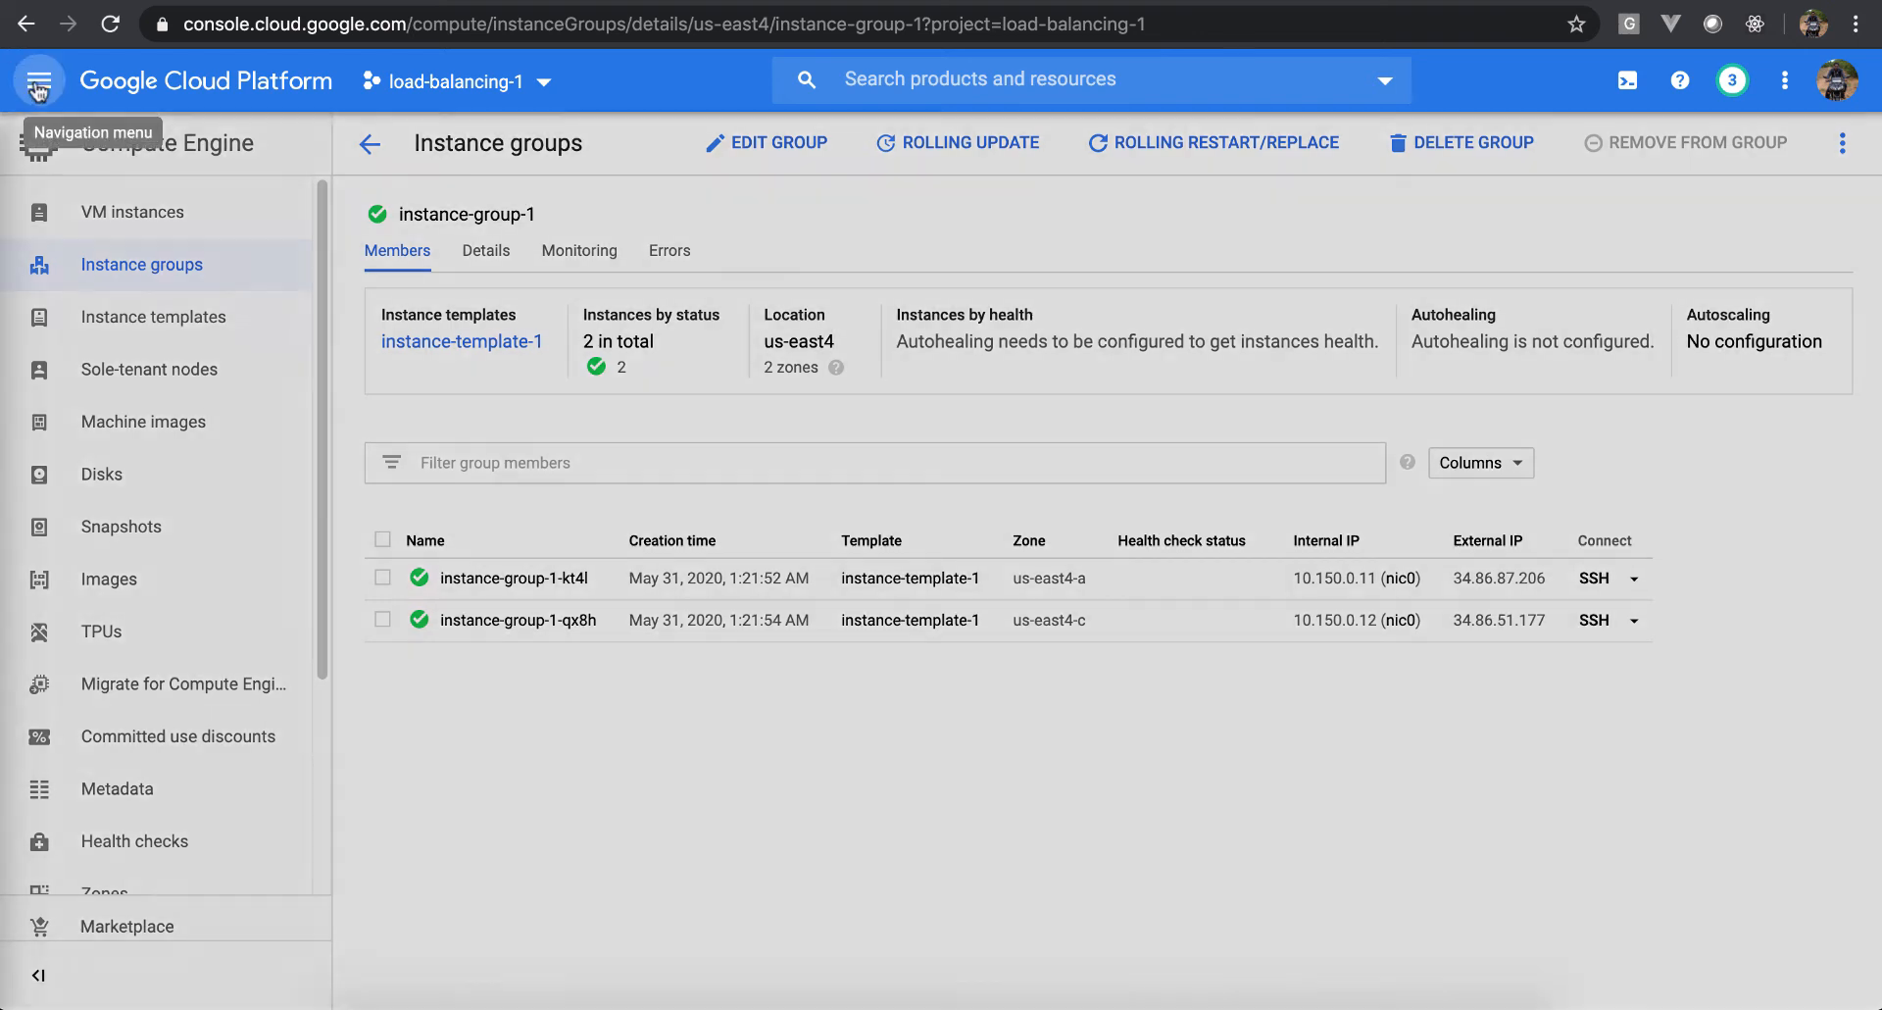
mouse_move(203, 483)
scroll(203, 484, down, 15)
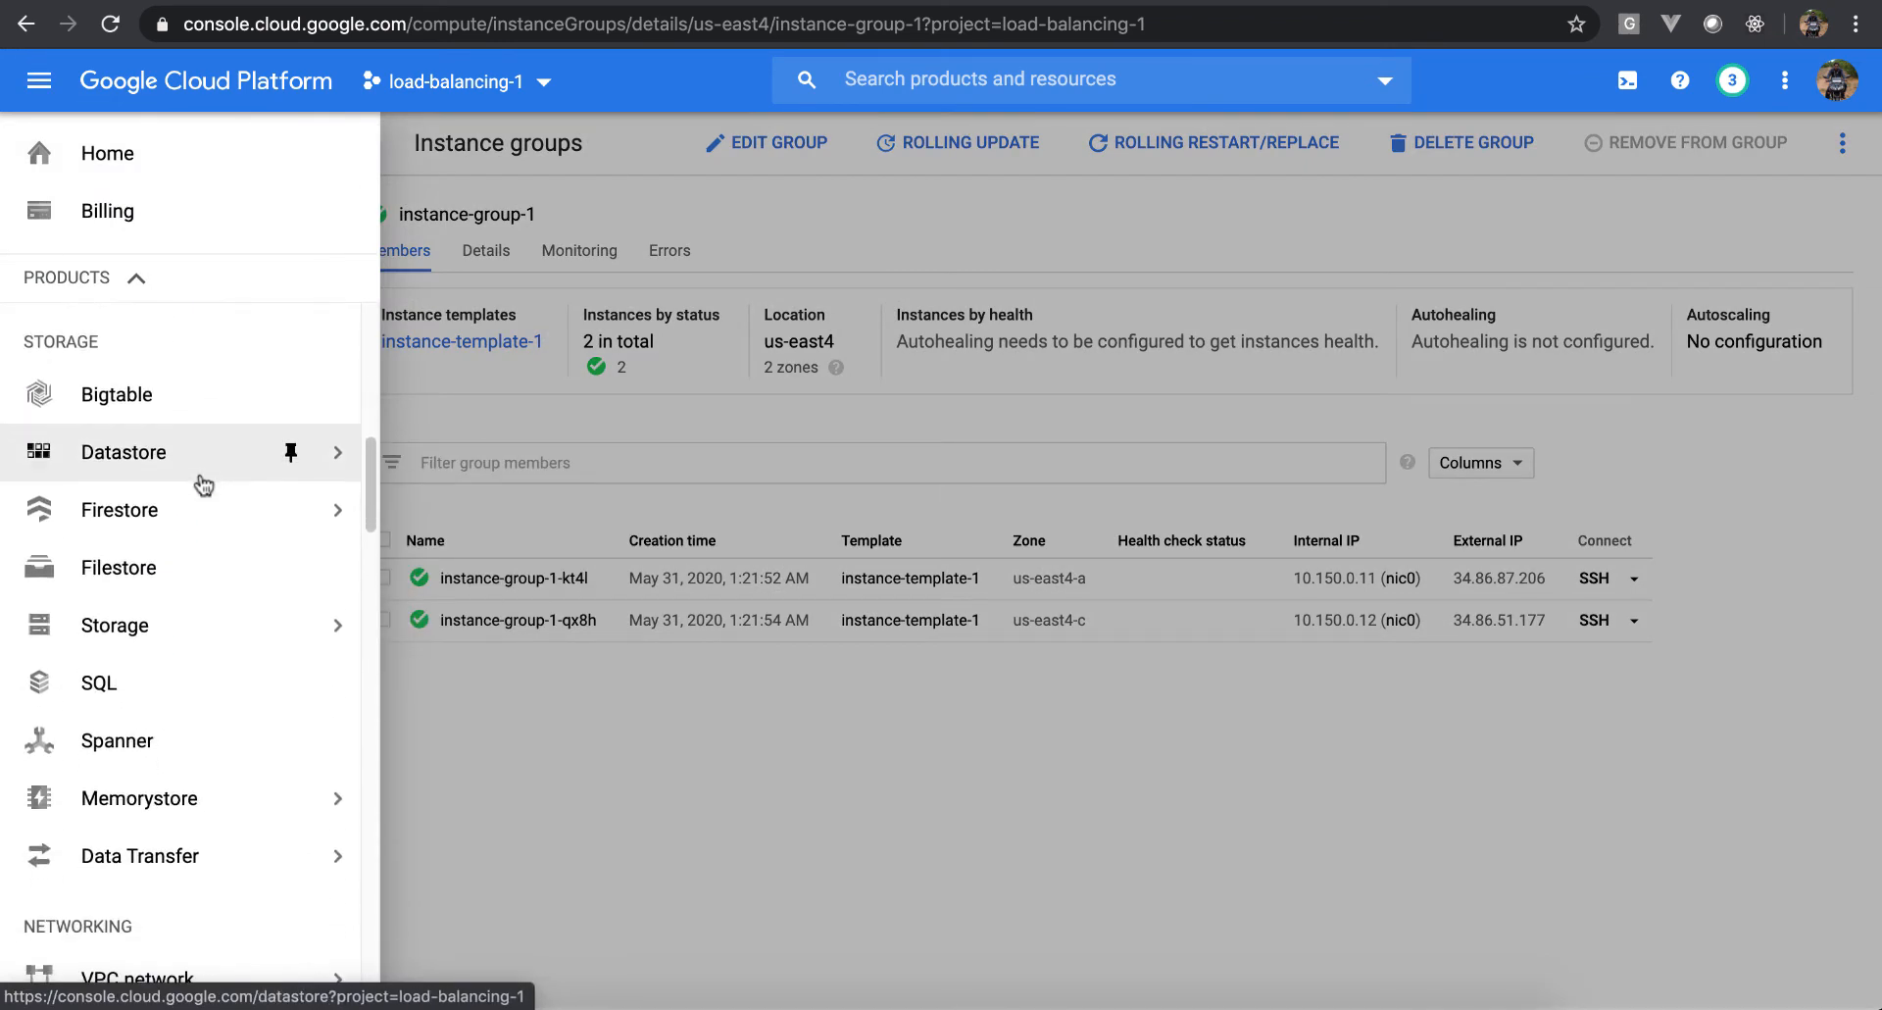
mouse_move(200, 446)
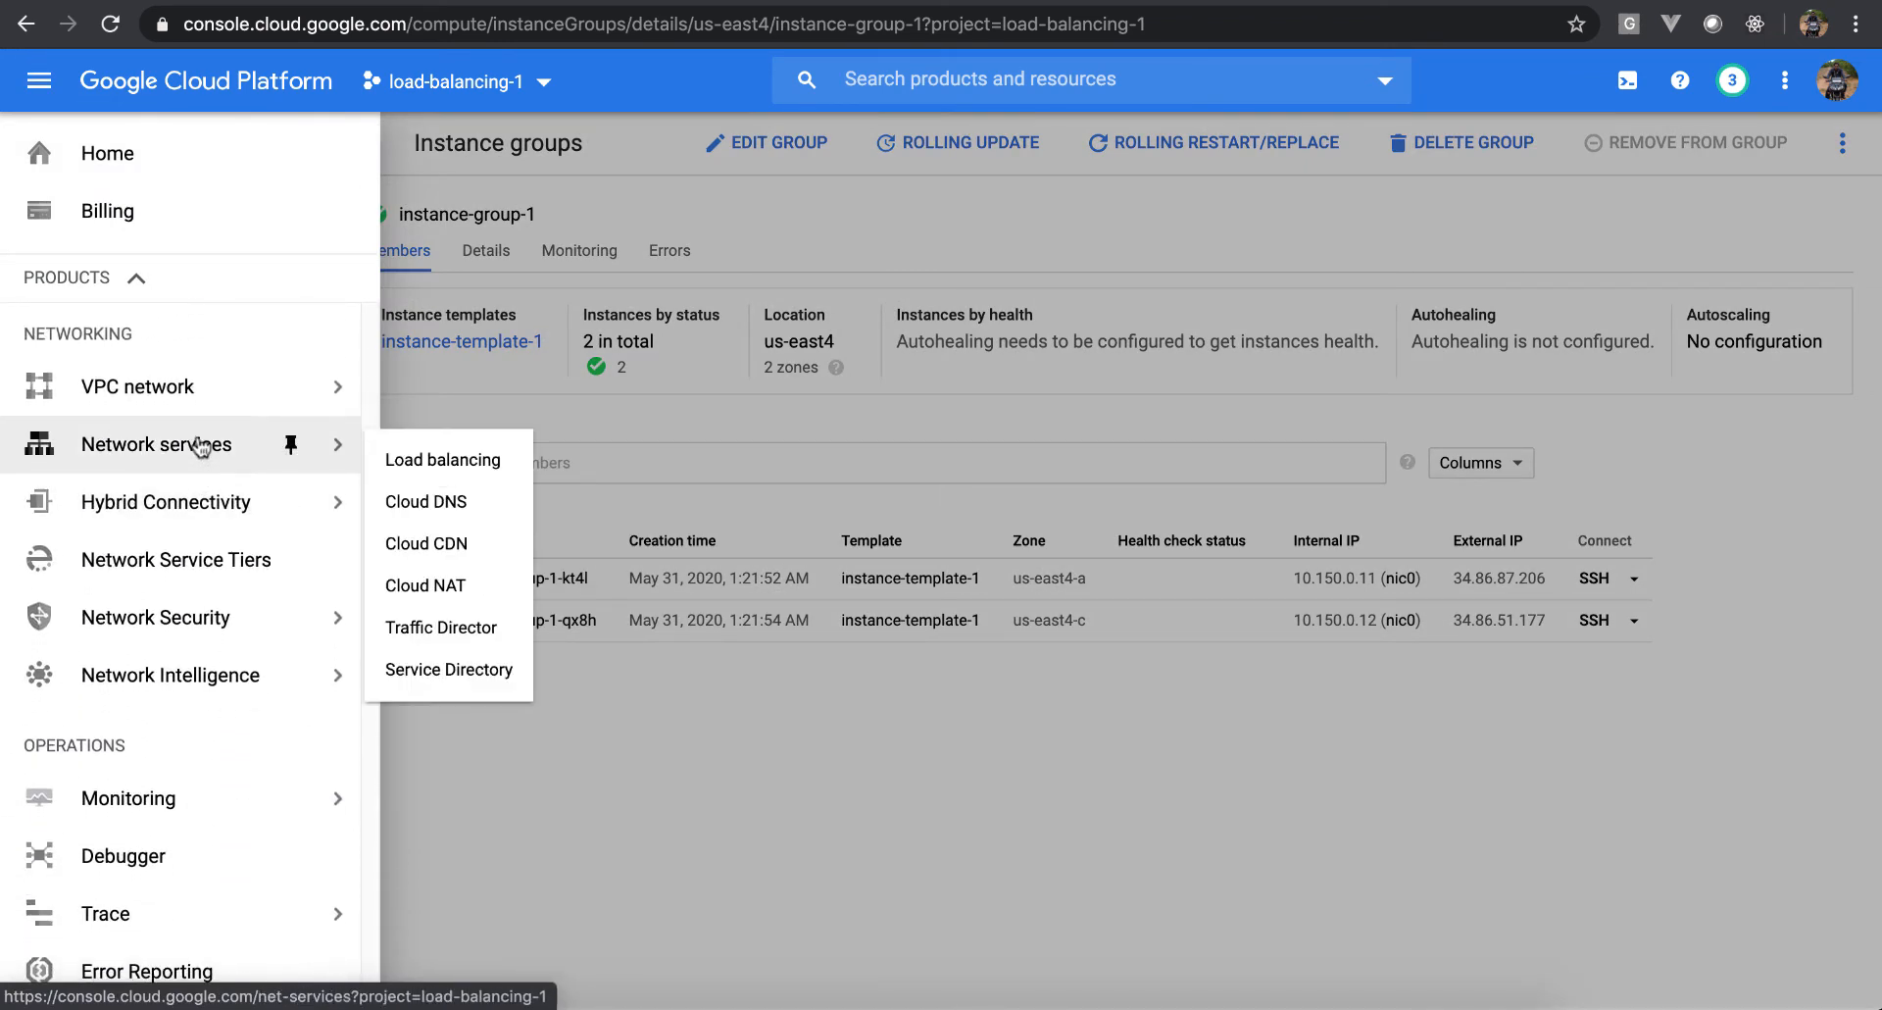
click(424, 458)
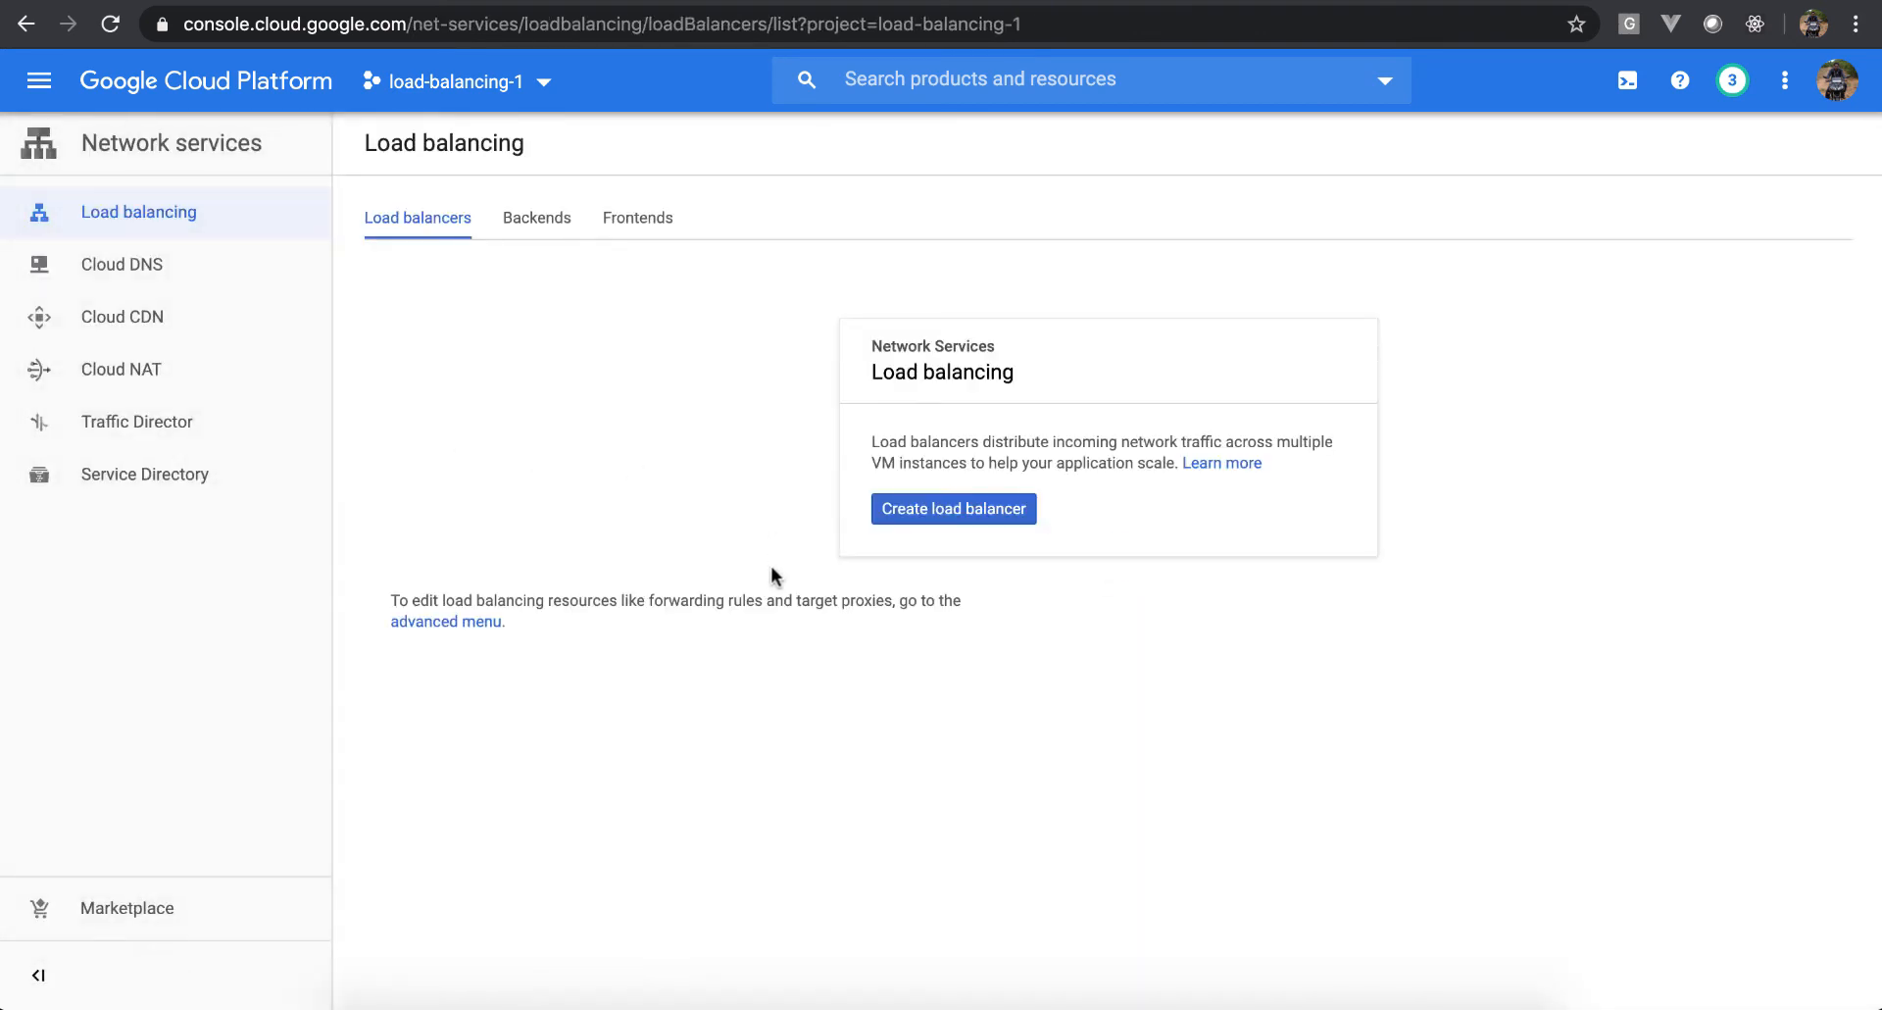
click(939, 511)
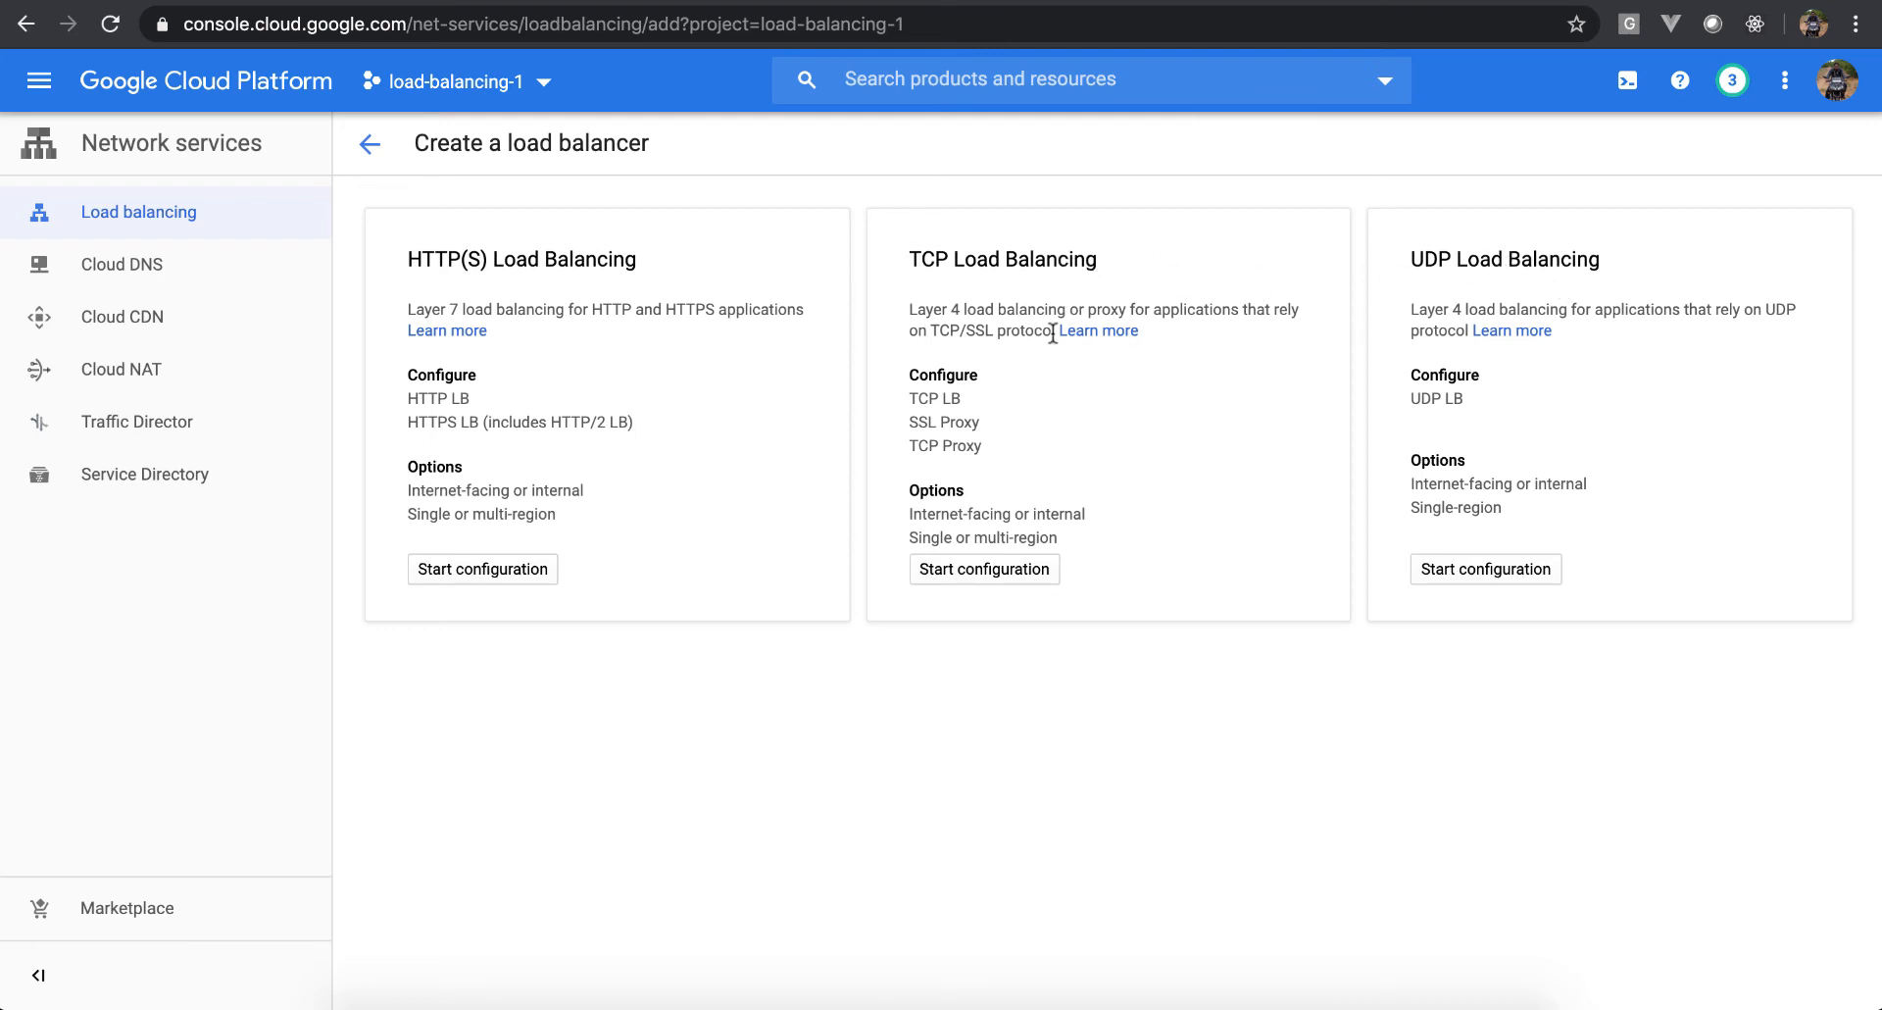
Start configuring an HTTP(S) load balancer that handles traffic from the Internet to the VMs
triple_click(591, 260)
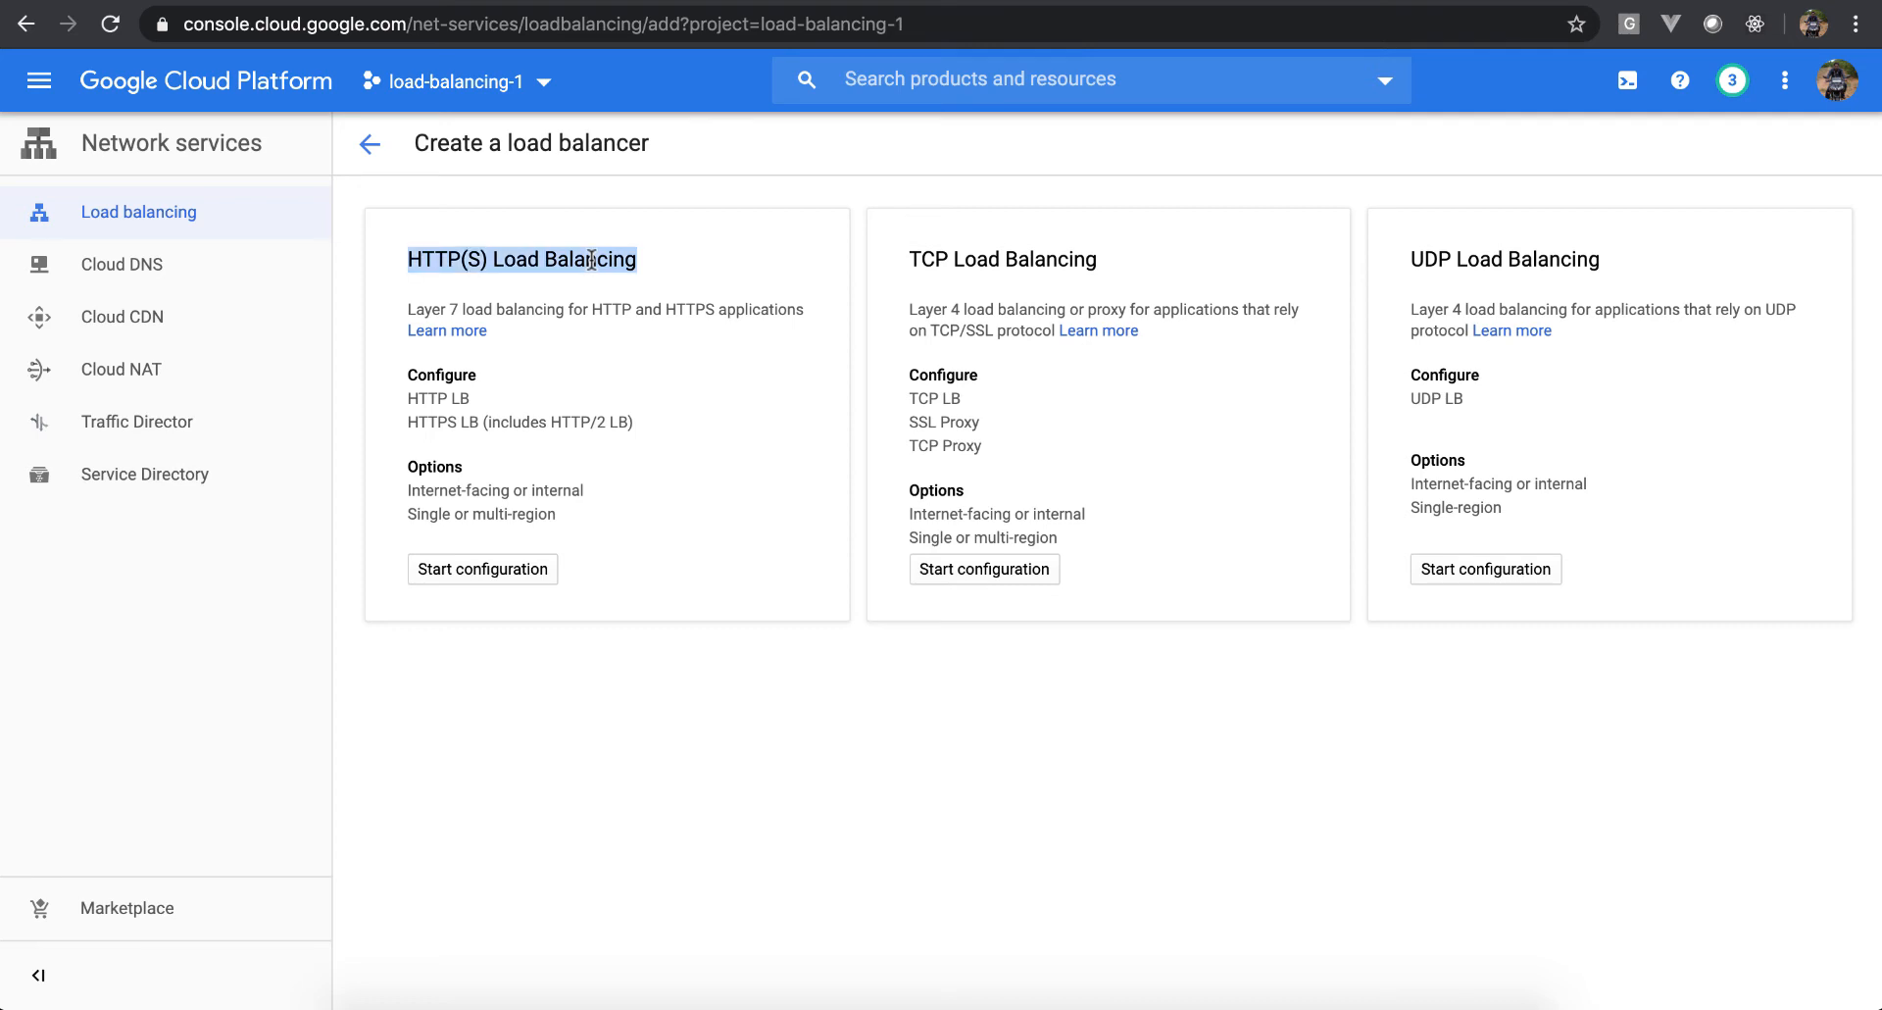
click(591, 260)
double_click(434, 258)
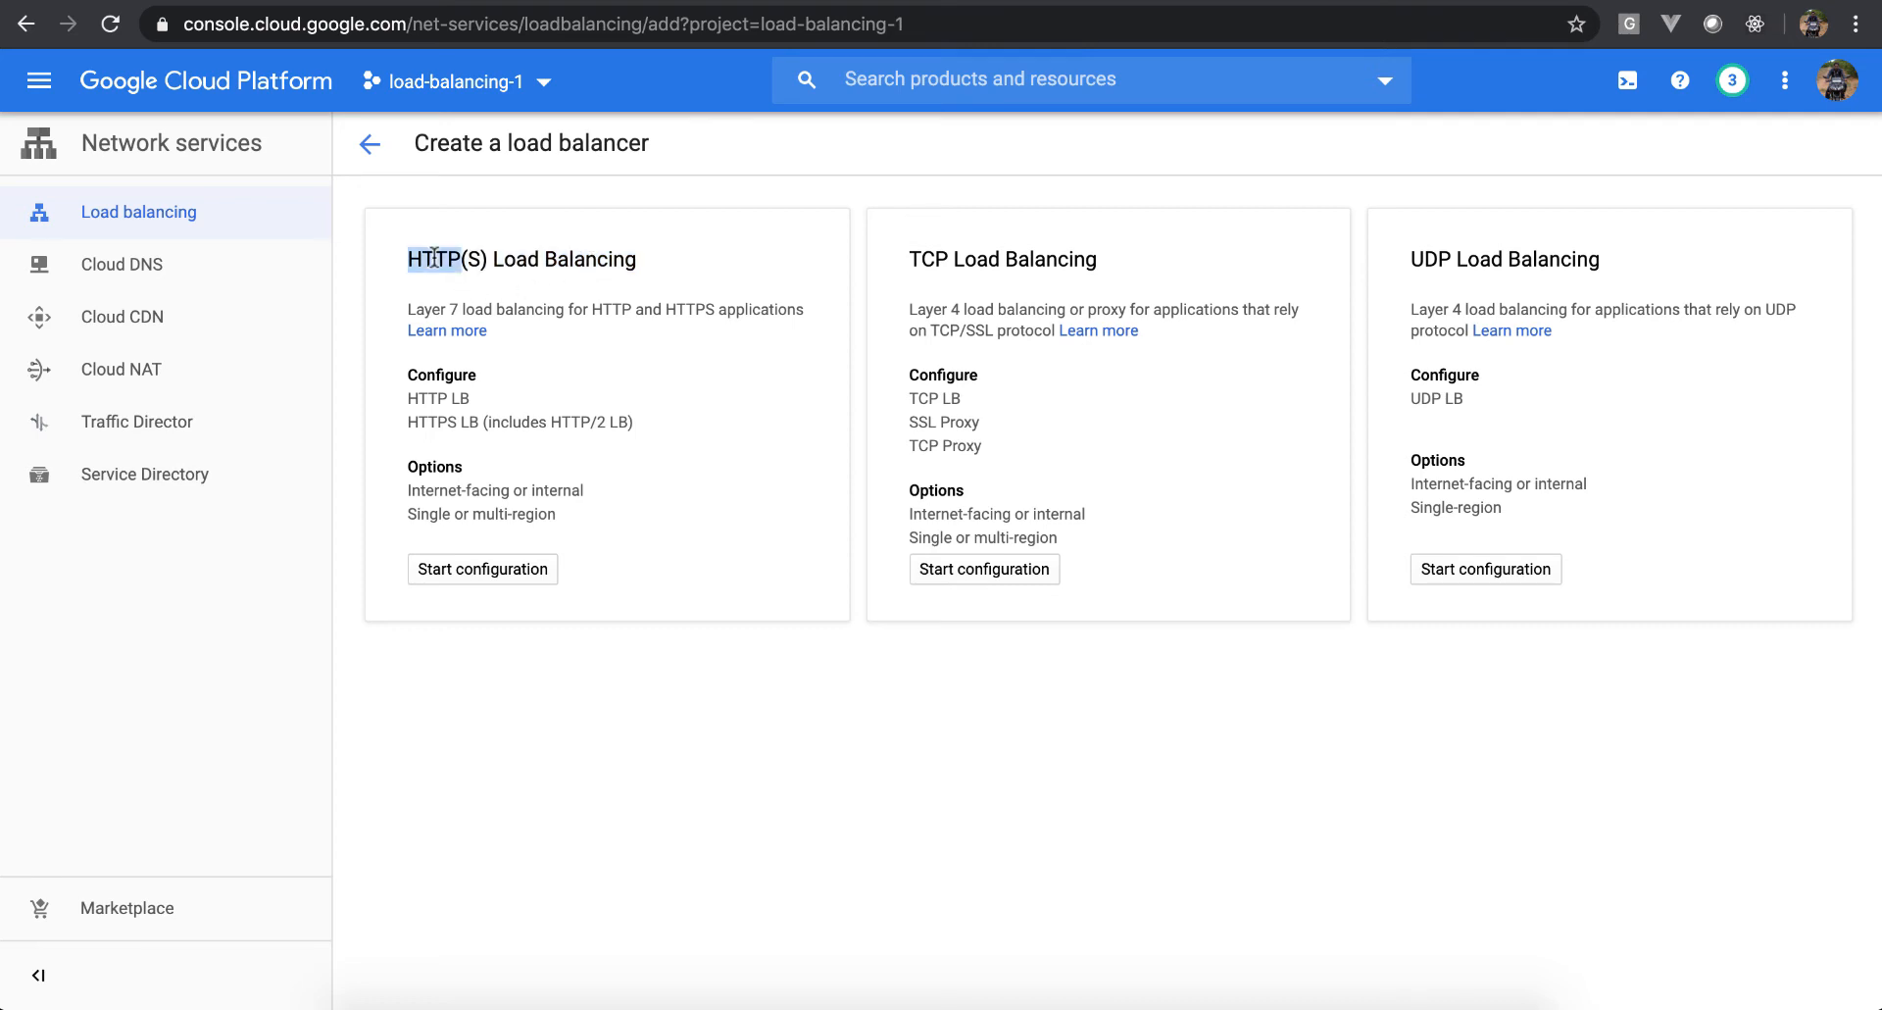
click(561, 755)
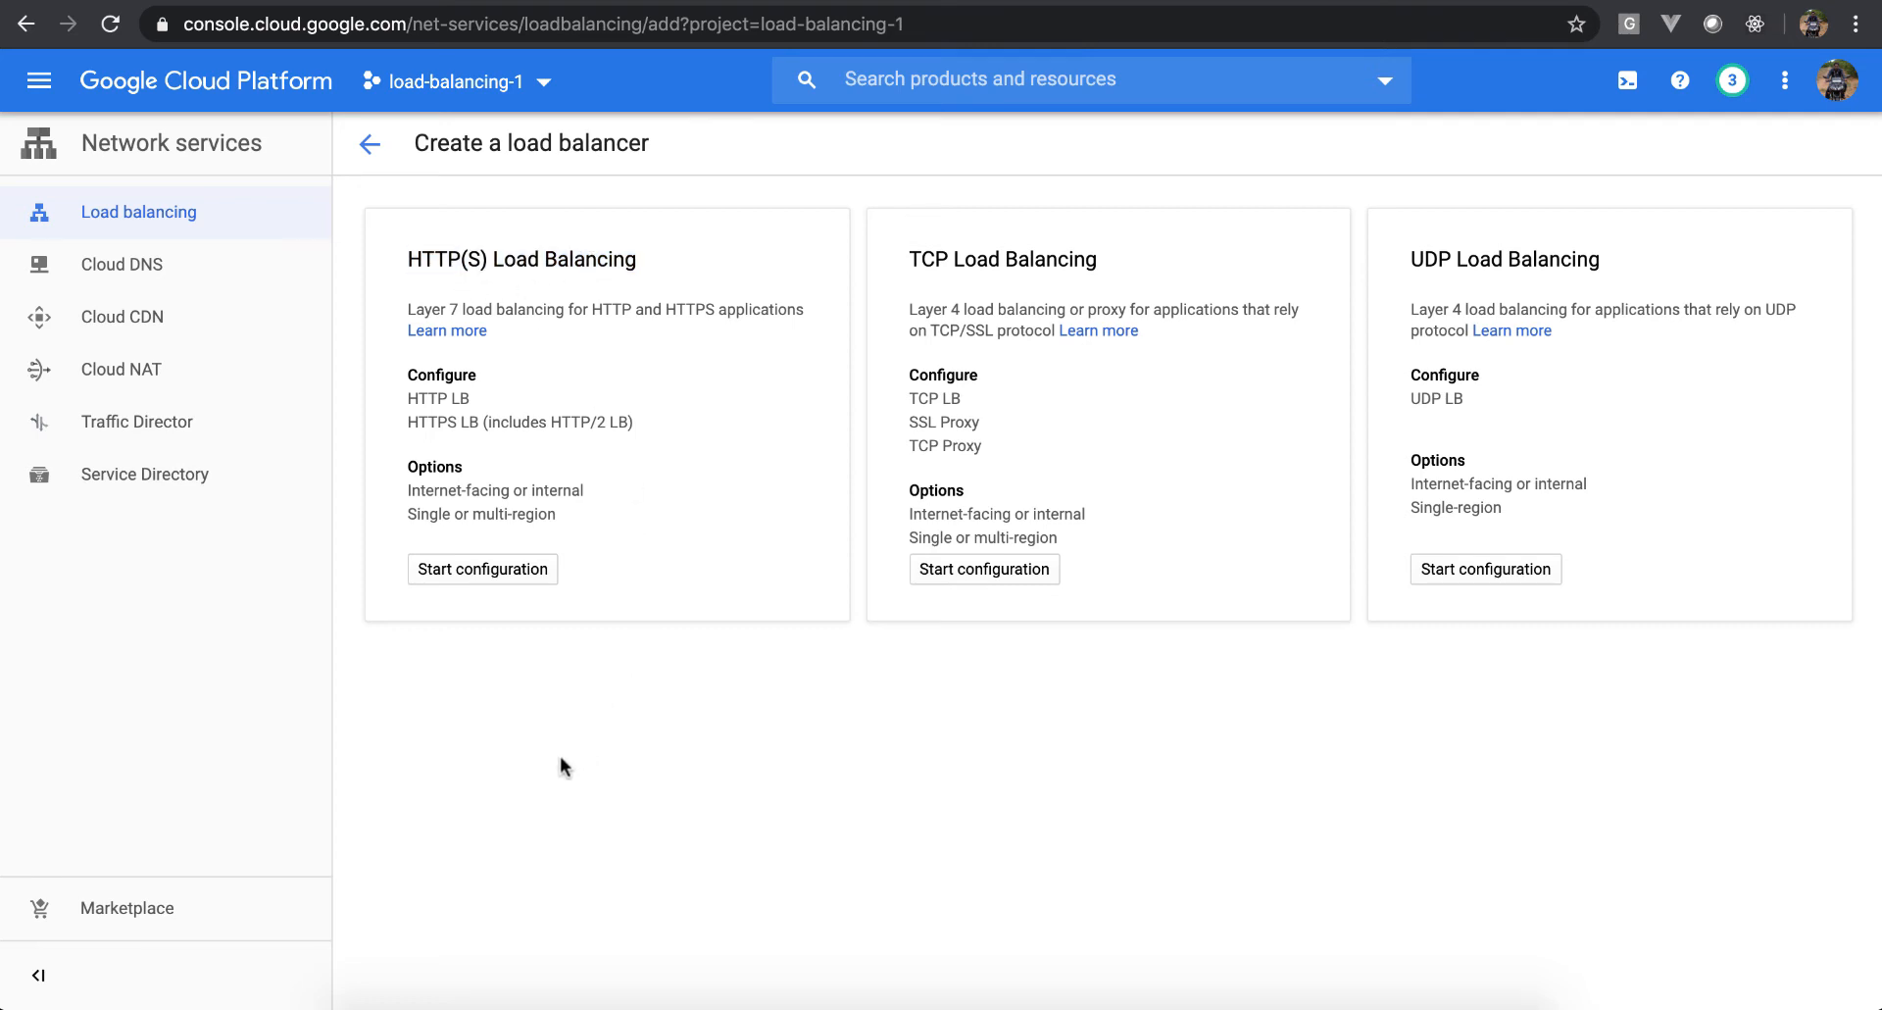
click(521, 579)
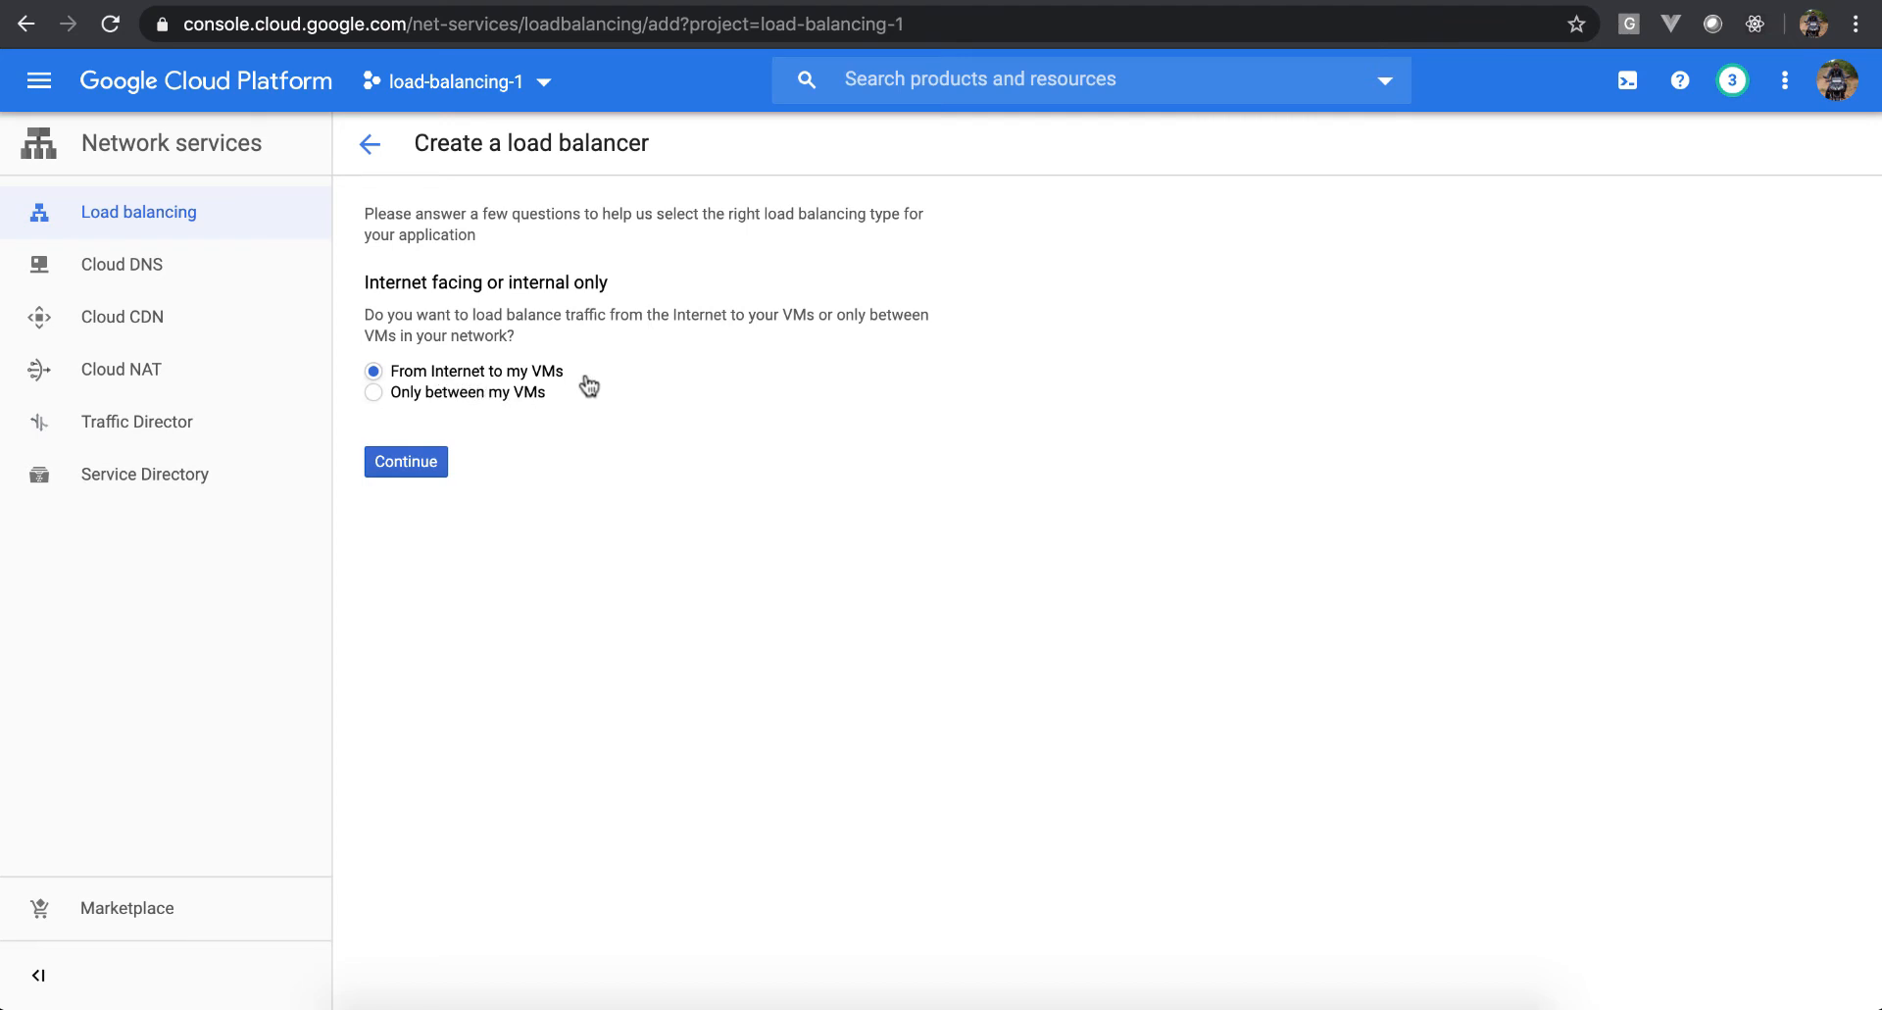
click(536, 394)
click(470, 373)
click(428, 463)
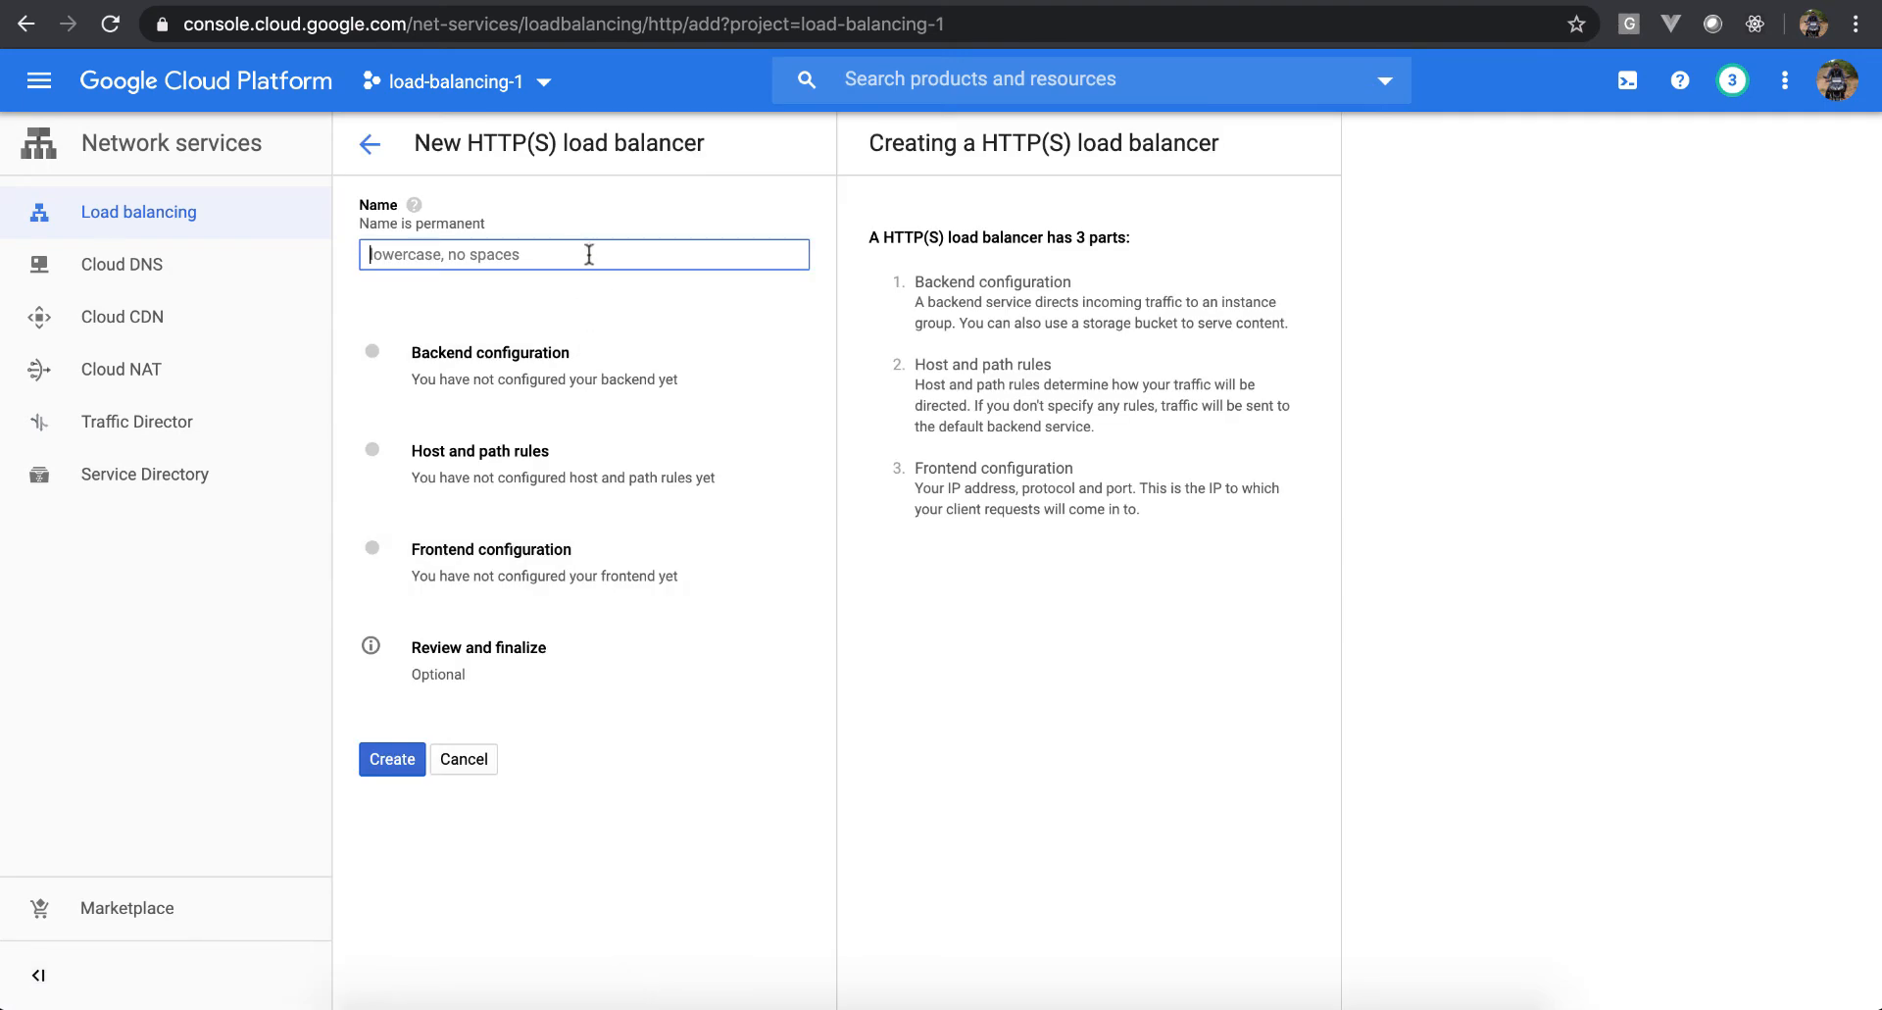
Name the load balancer myapploadbalancer and start a new backend service named myappbackendservice in its backend configuration
text(myapploadbalancer)
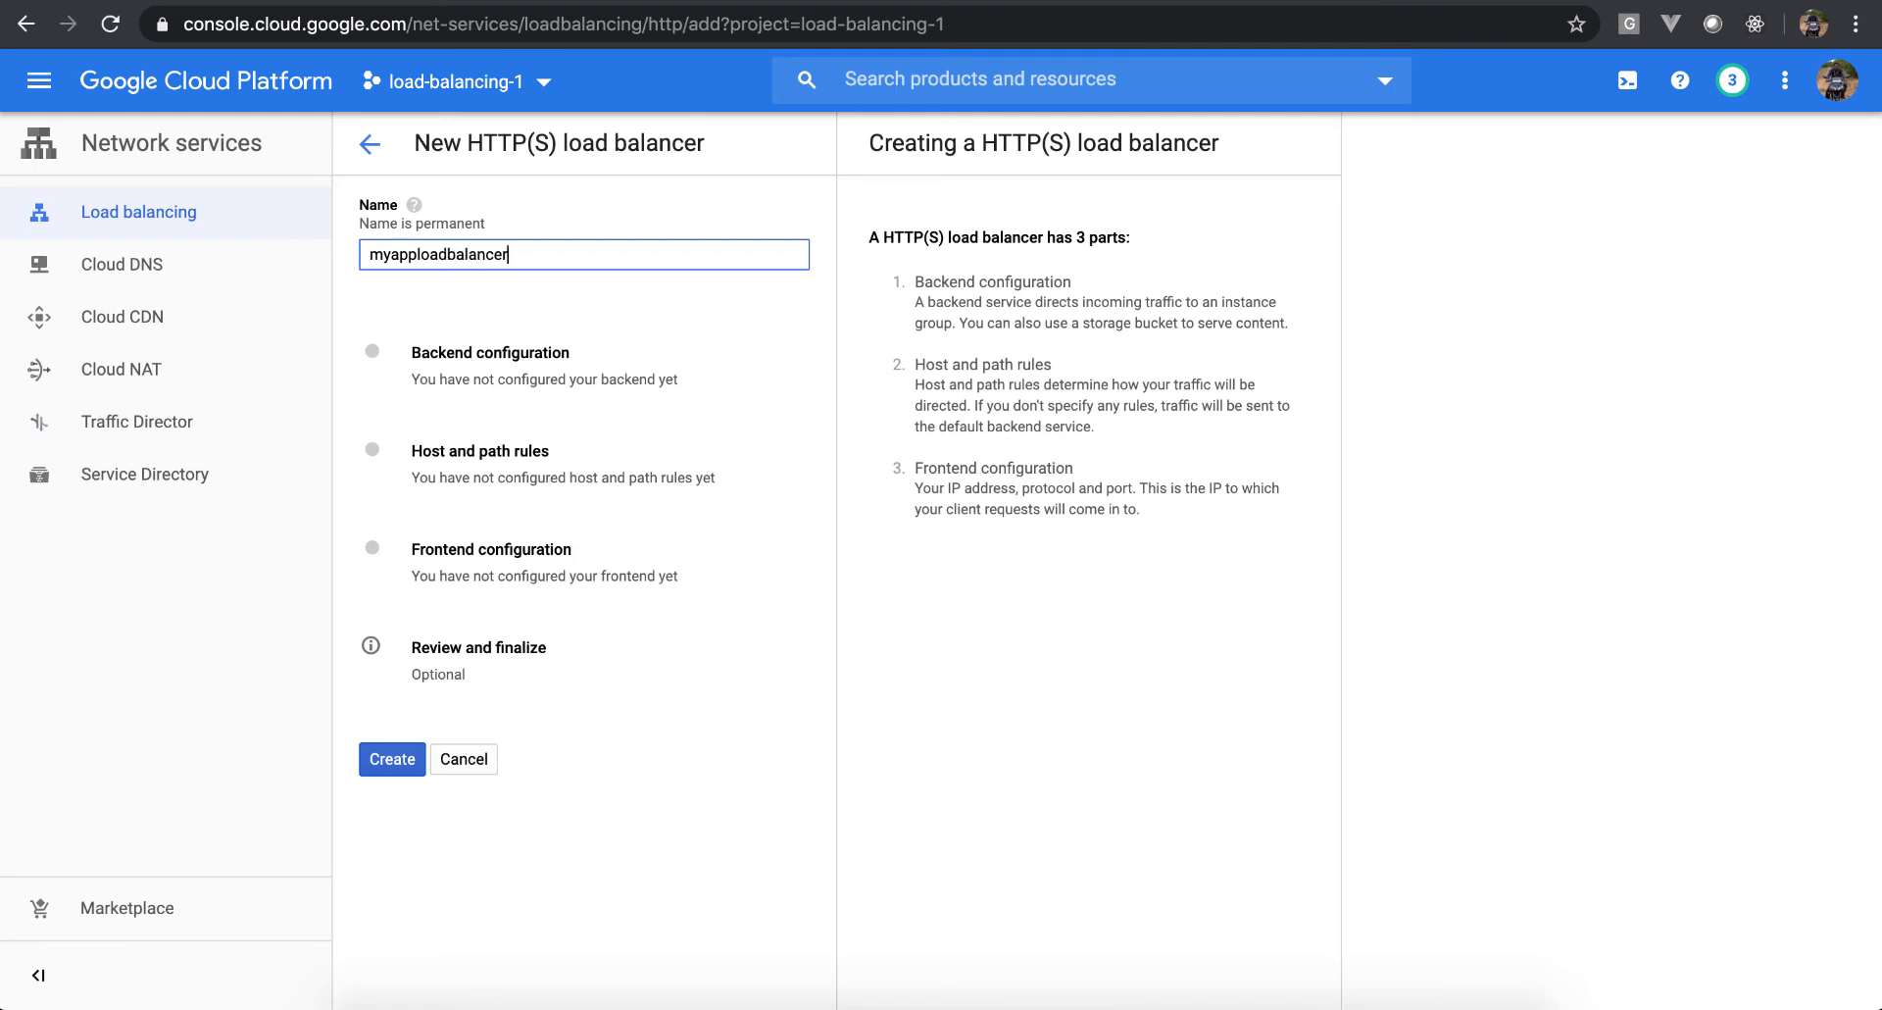
click(677, 376)
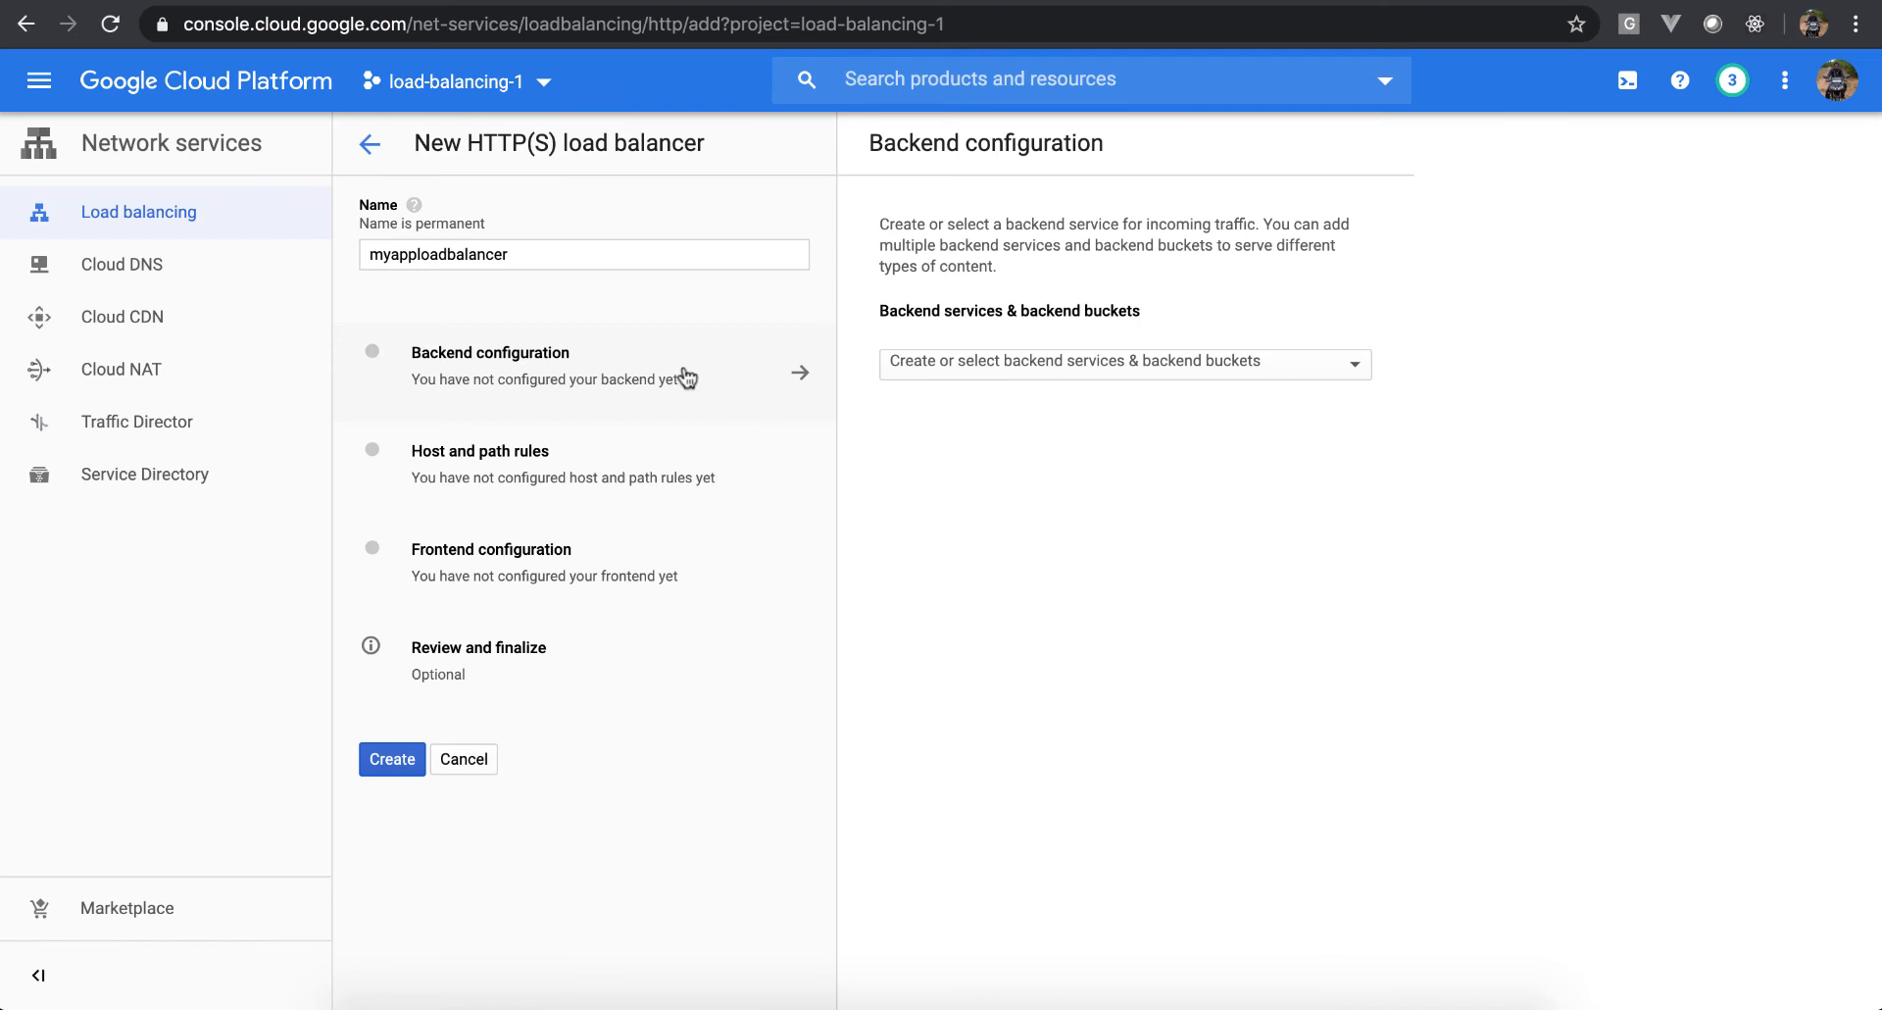
click(973, 379)
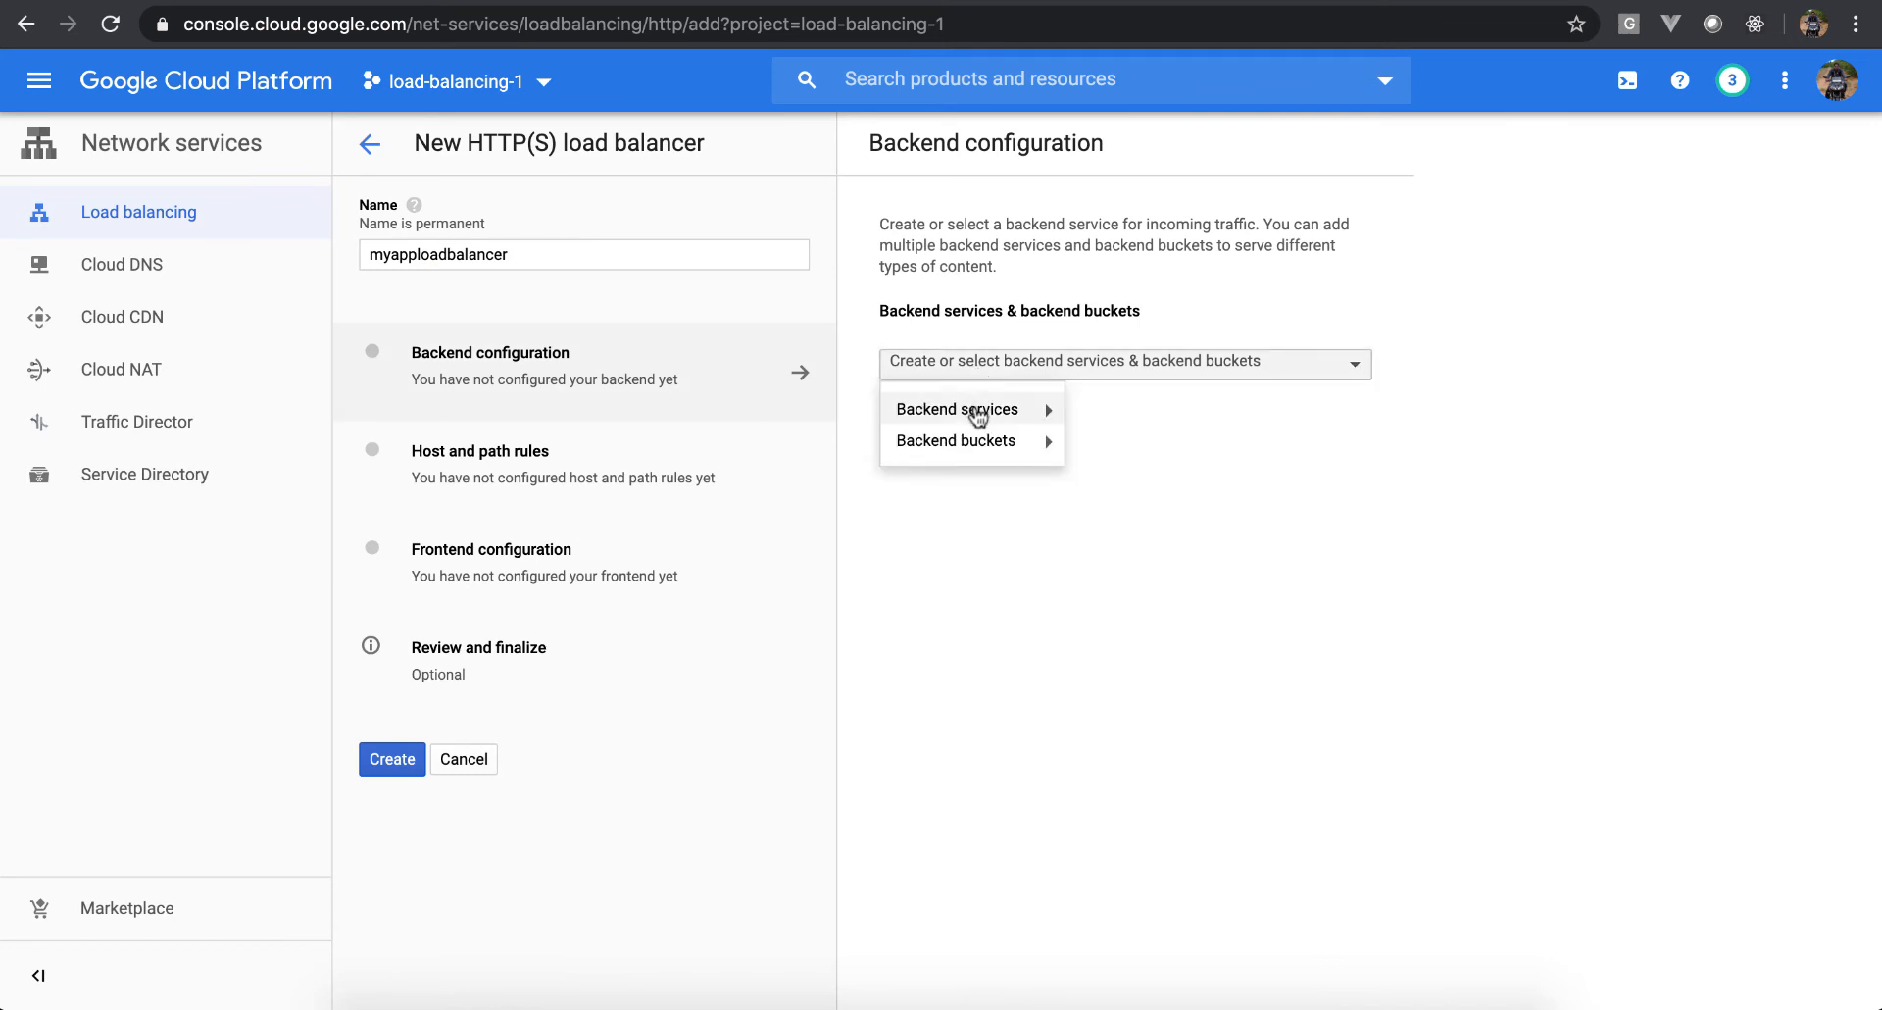
mouse_move(979, 416)
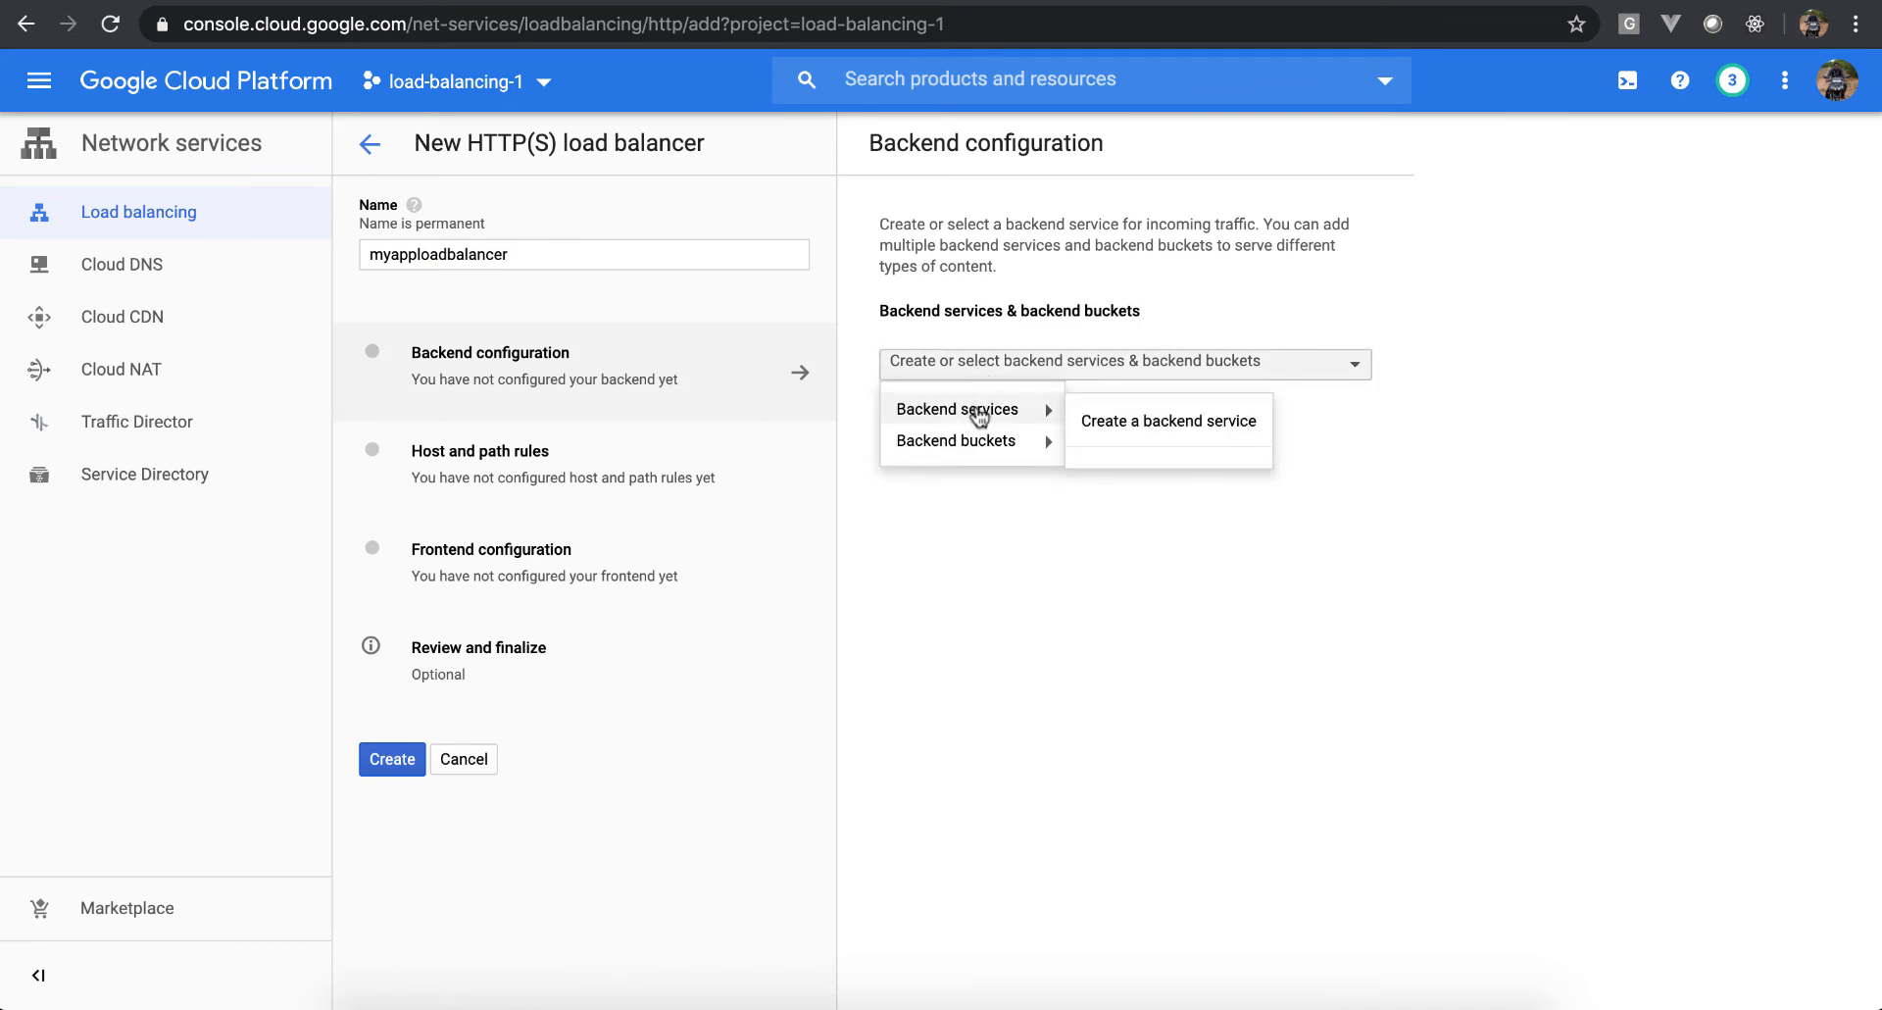
click(1195, 424)
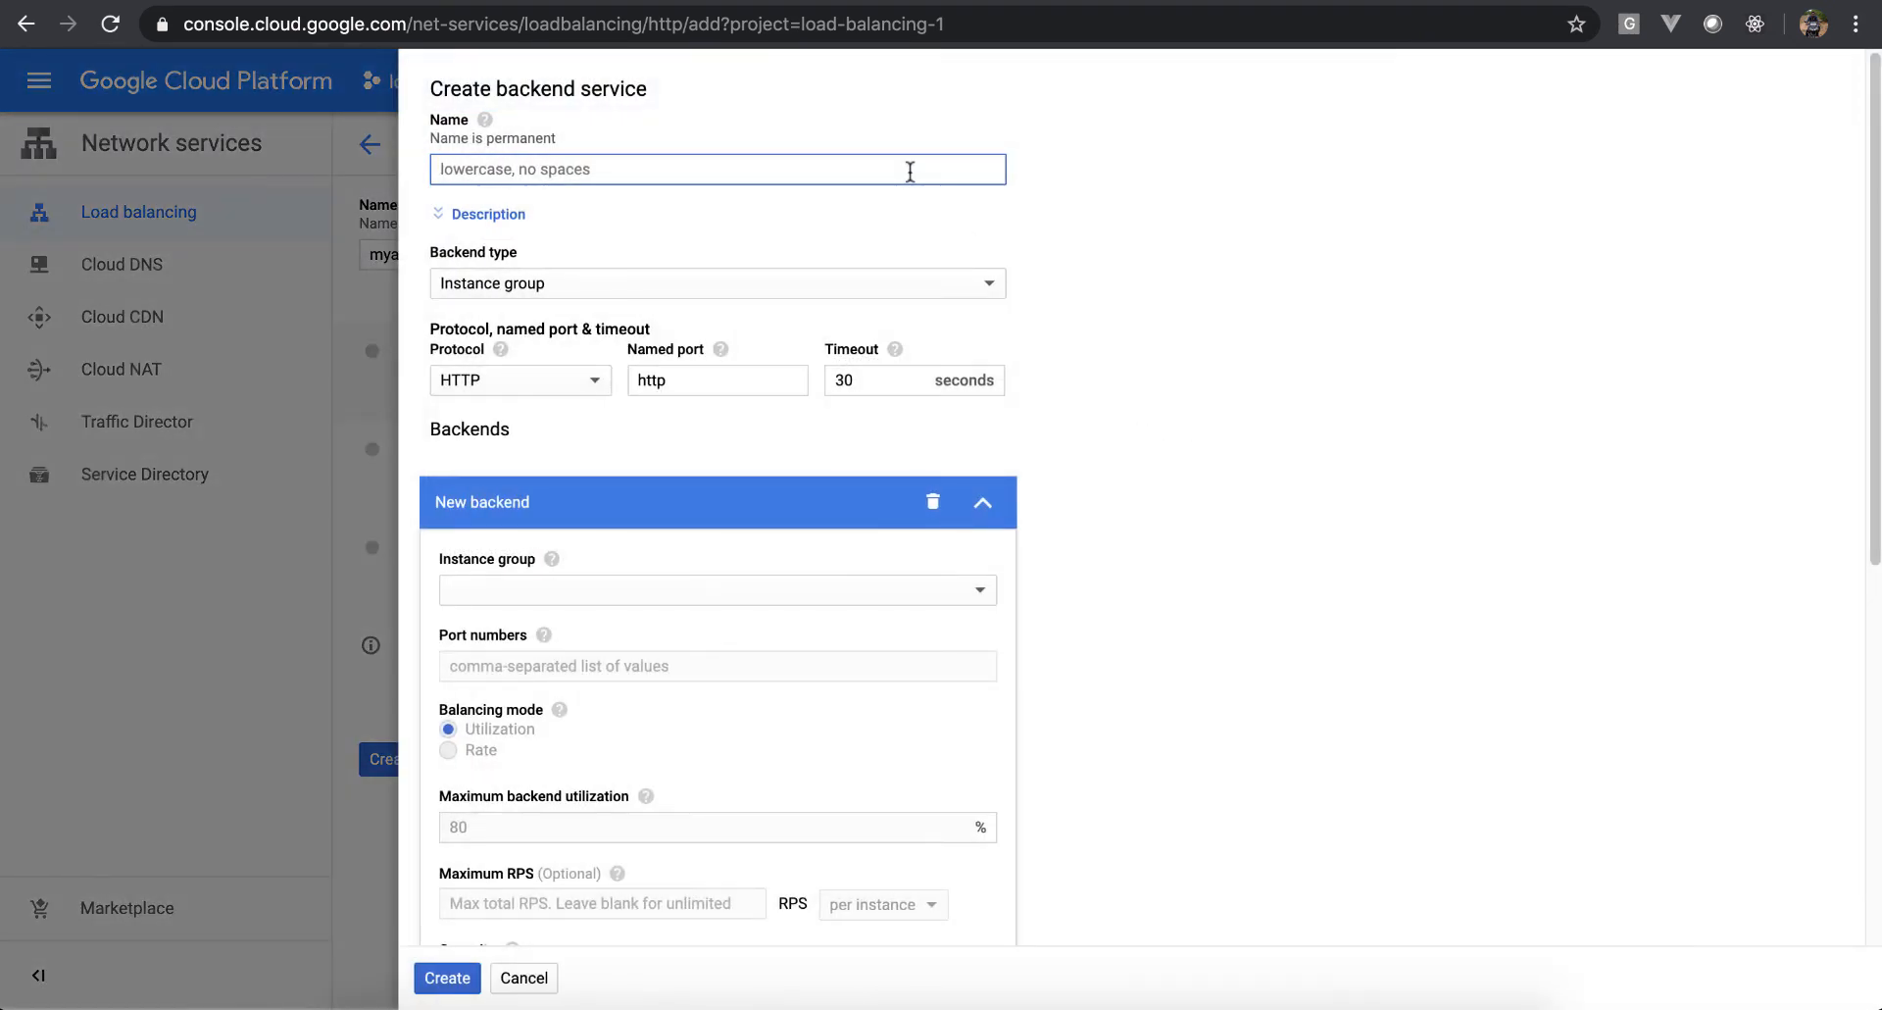
text(myappbackendservice)
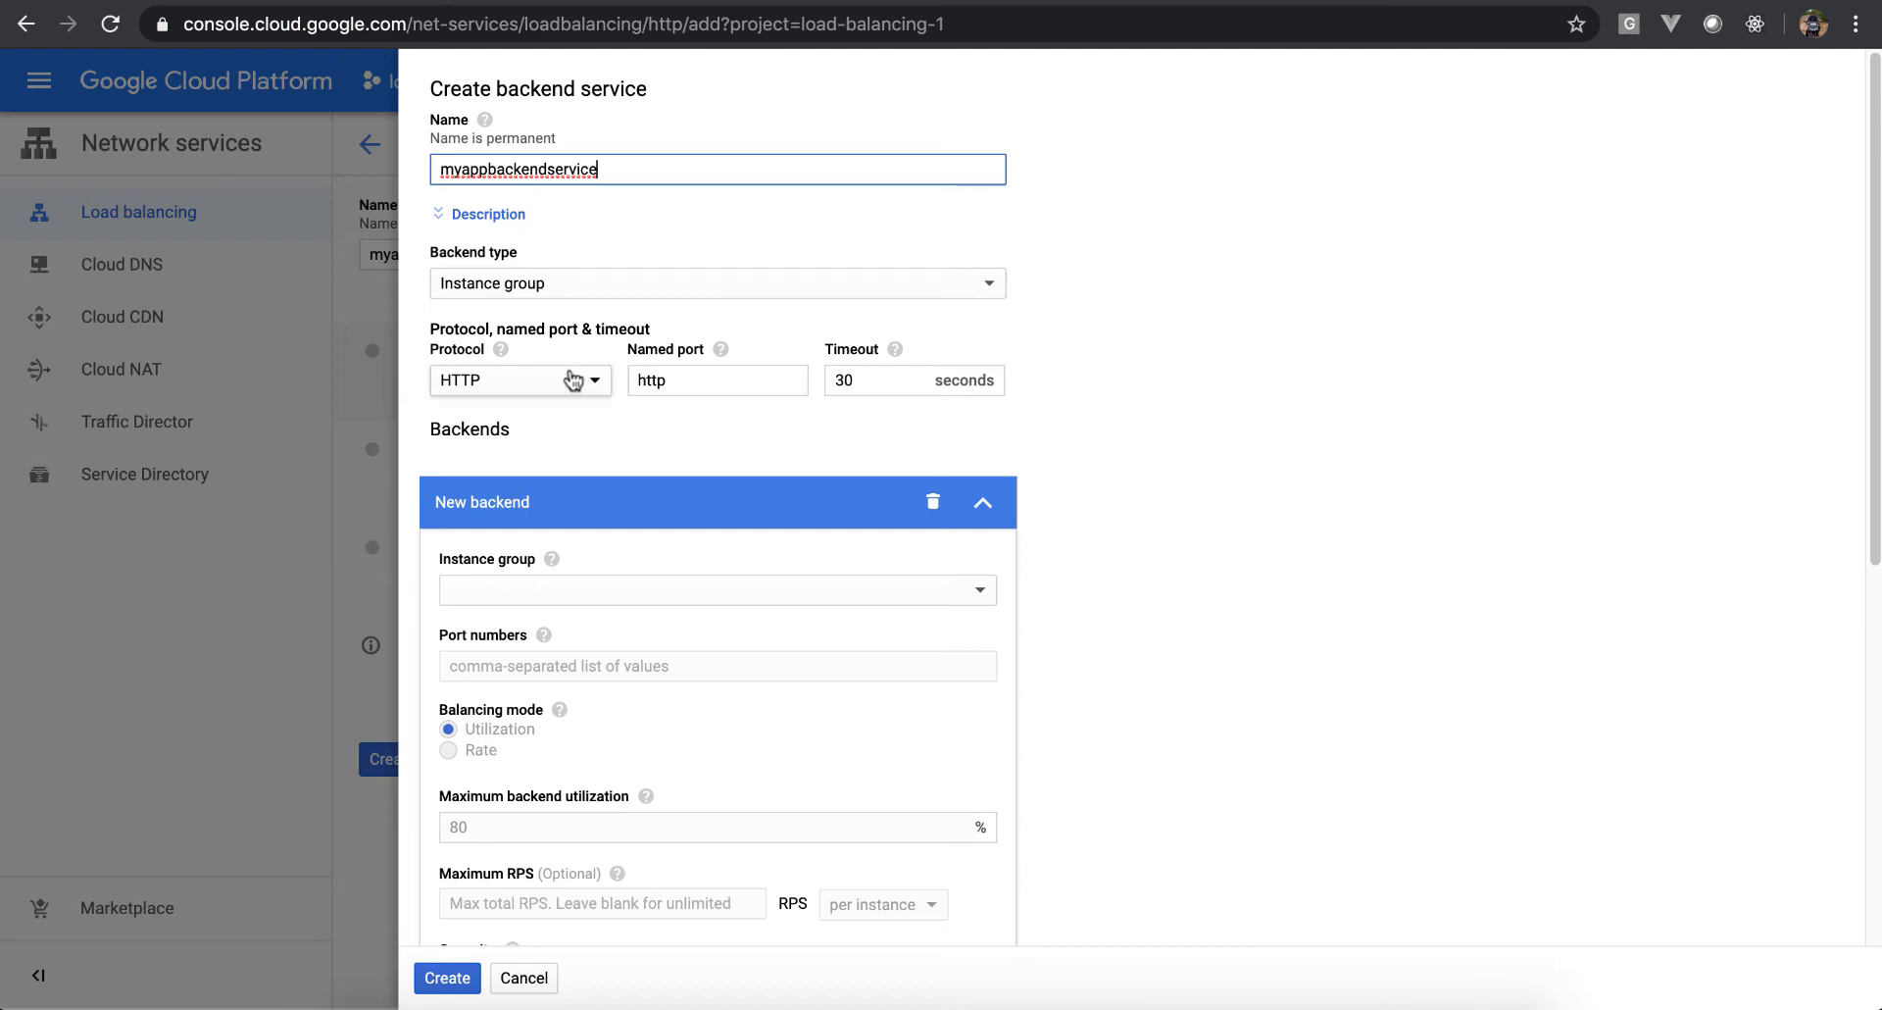
double_click(706, 375)
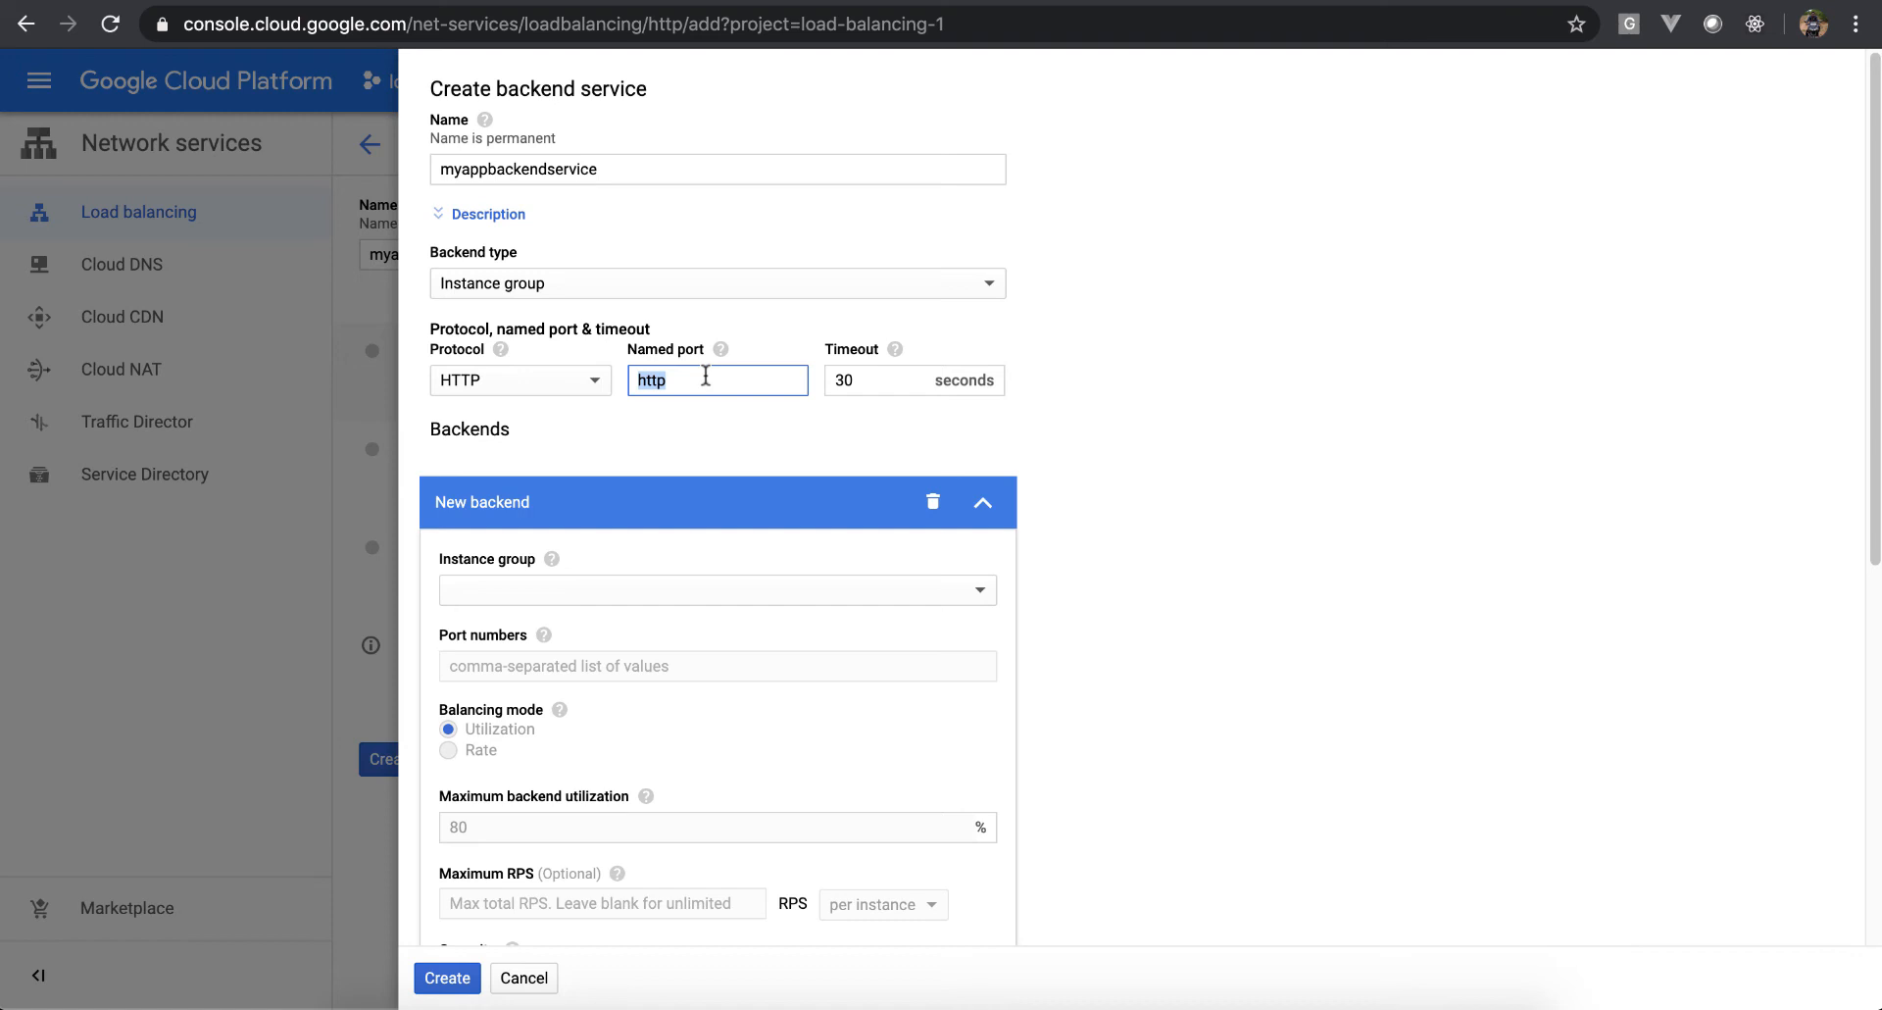
text(myapp)
key(super+a)
text(http)
Add instance-group-1 (us-east4, multi-zone) as the service's backend with port number 5000
click(766, 595)
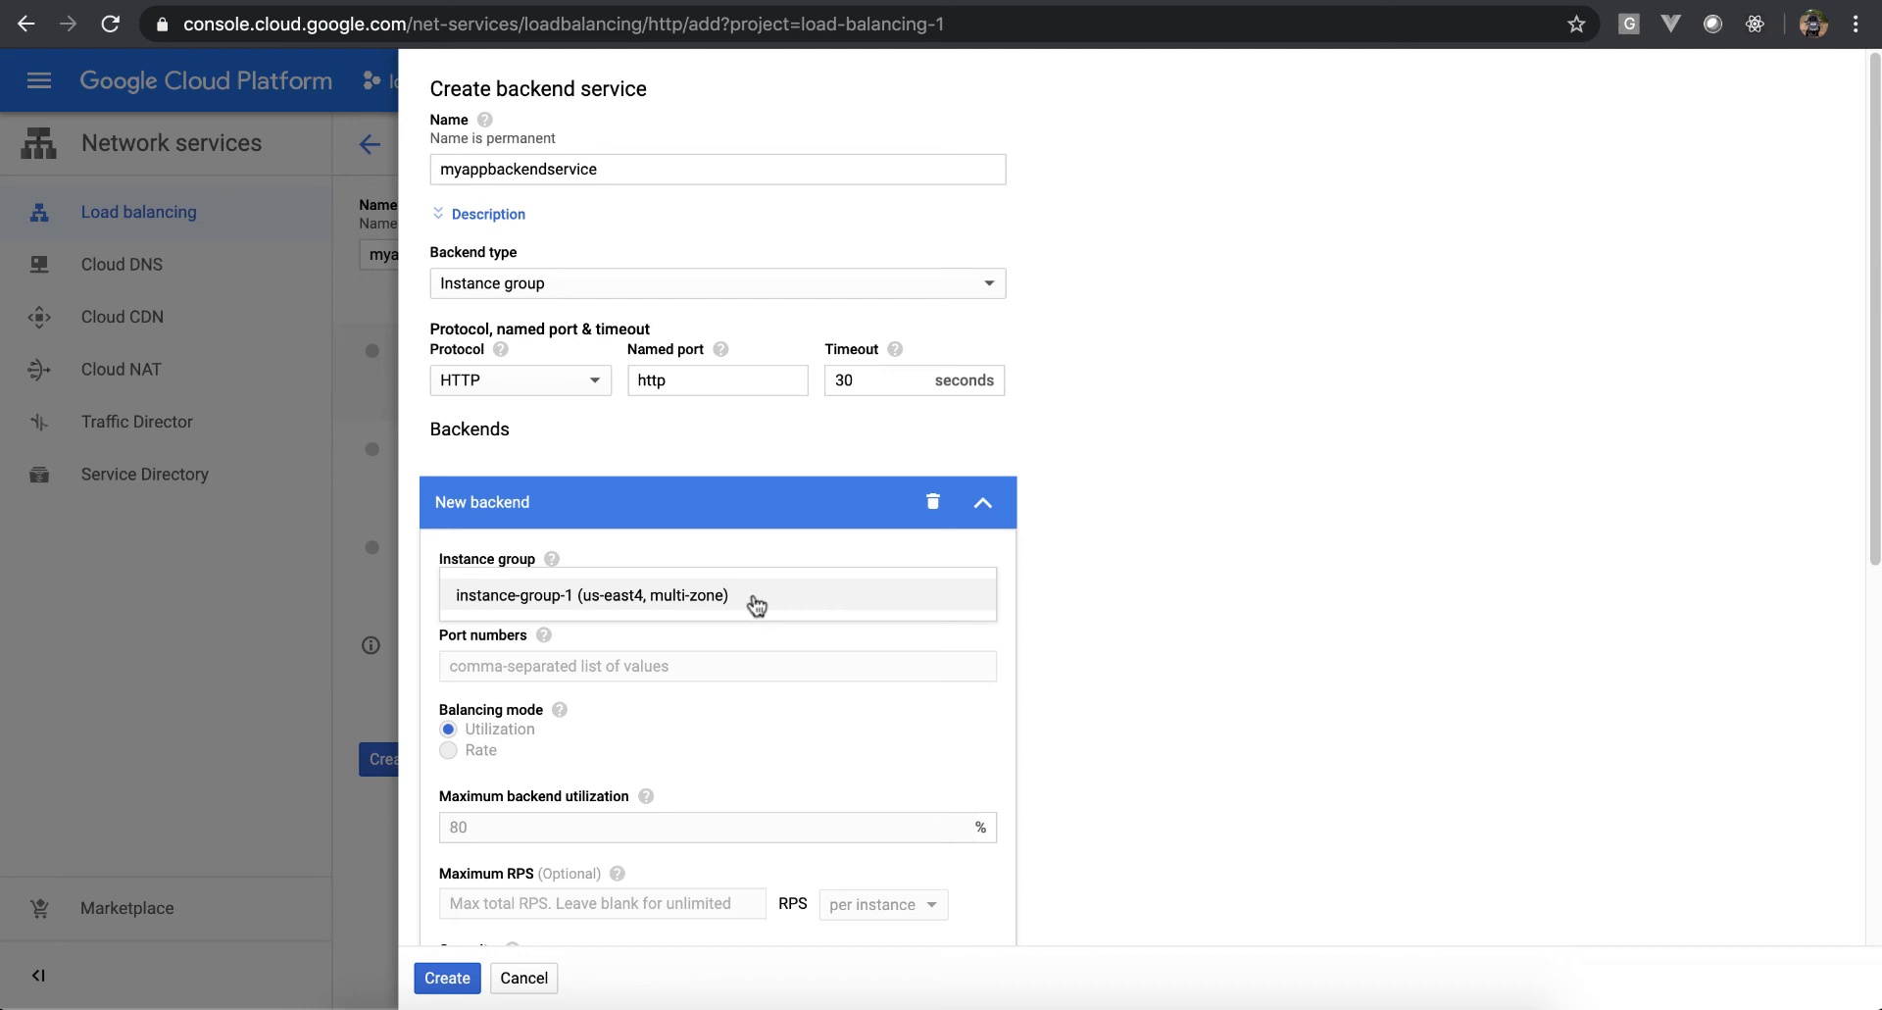
click(756, 600)
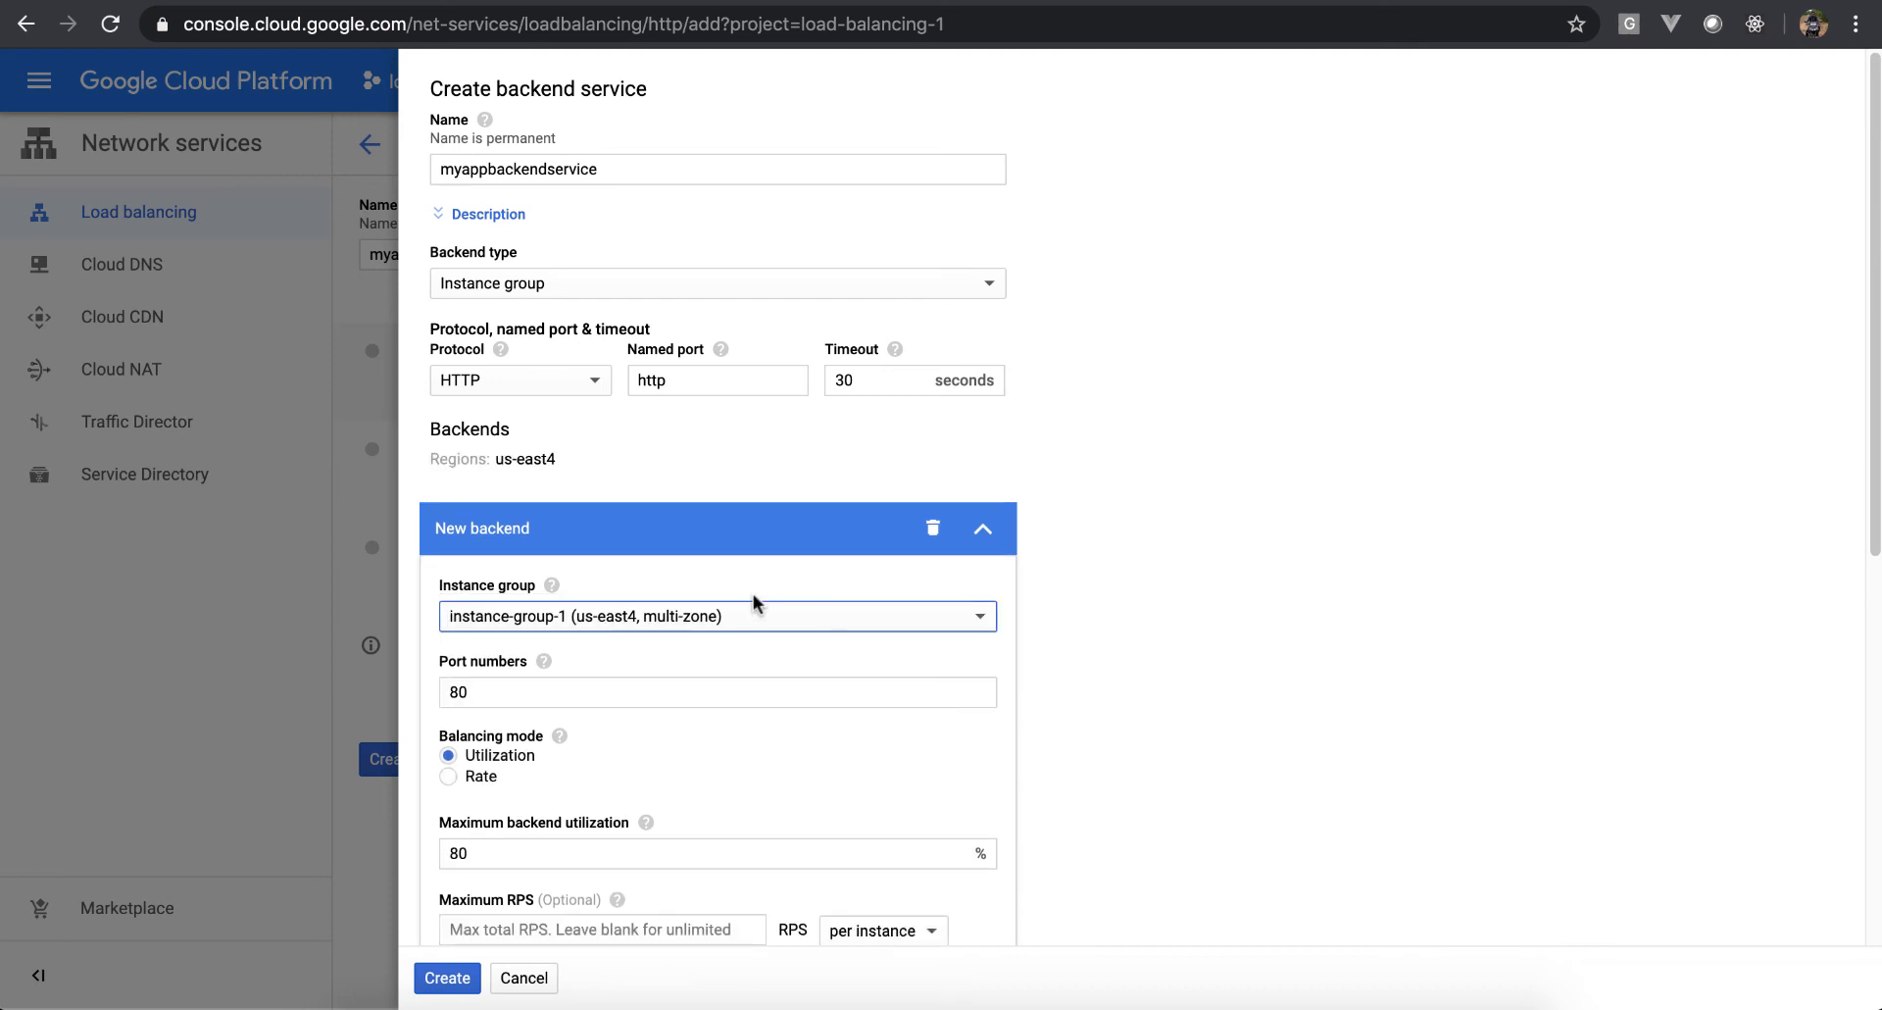
double_click(897, 688)
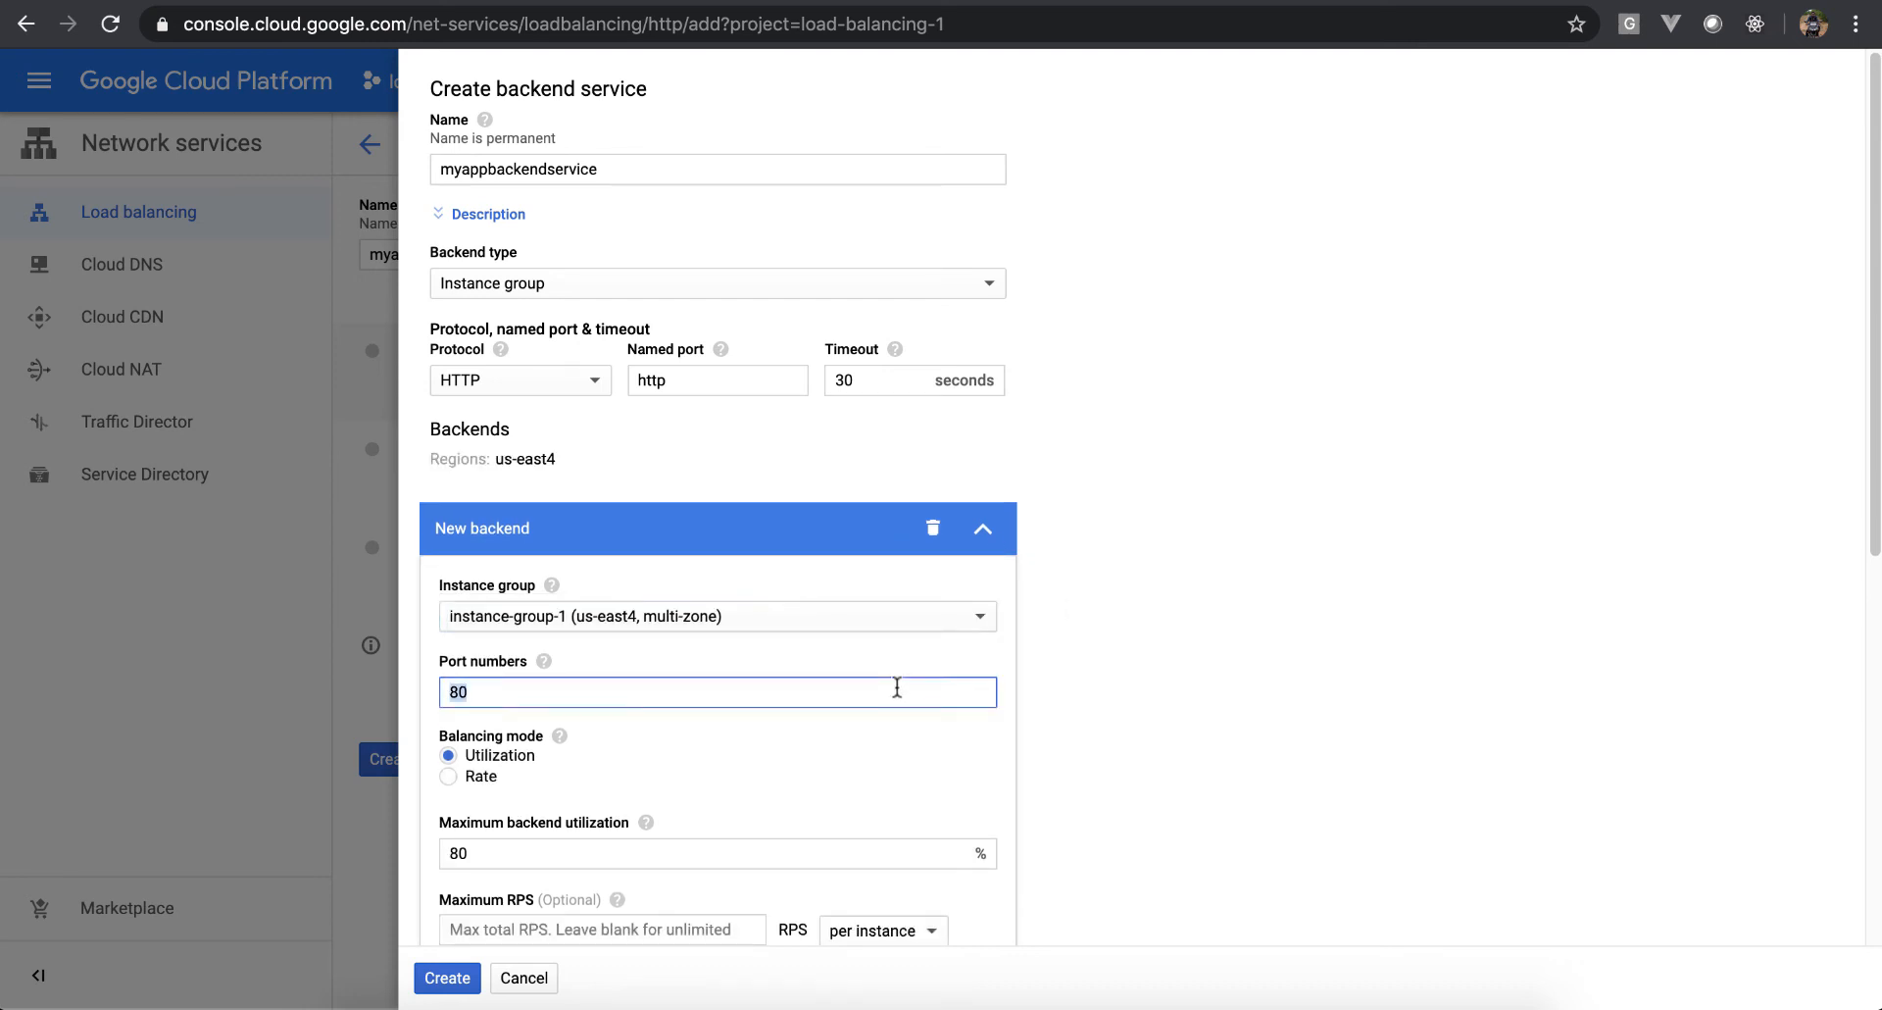
text(5000)
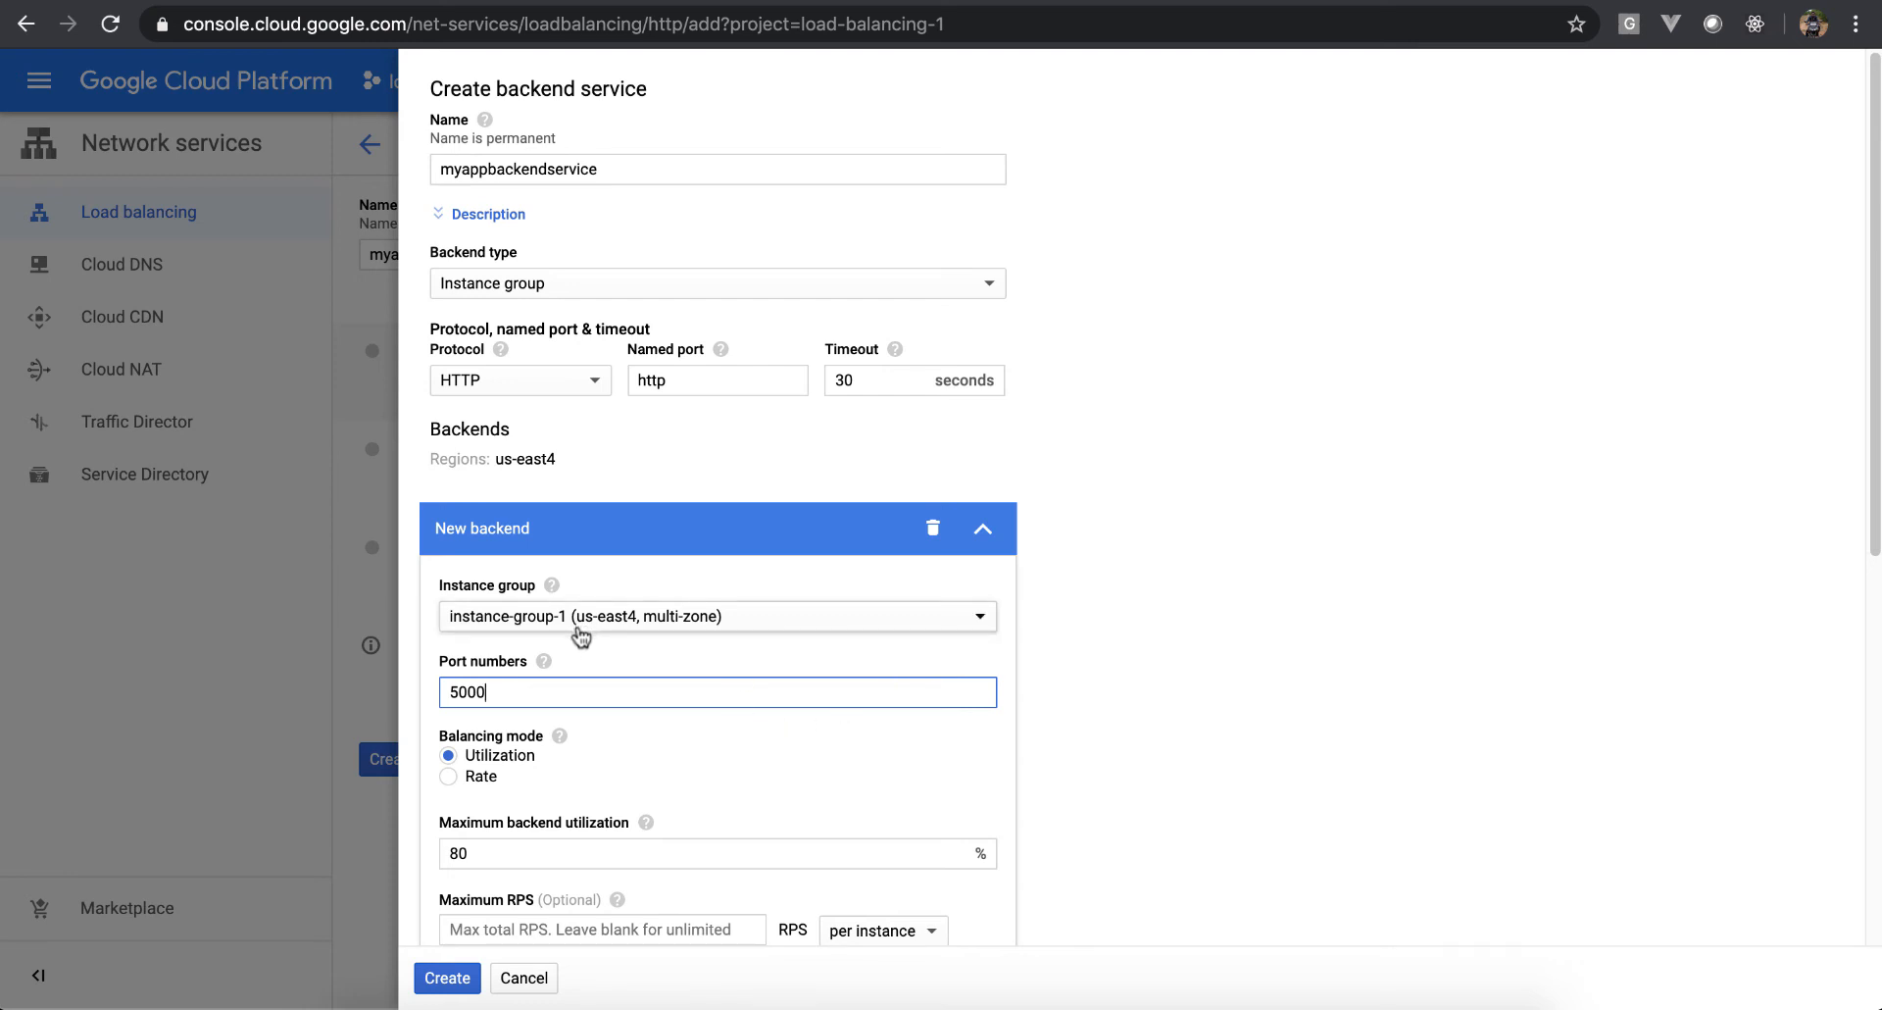
double_click(560, 689)
click(1092, 667)
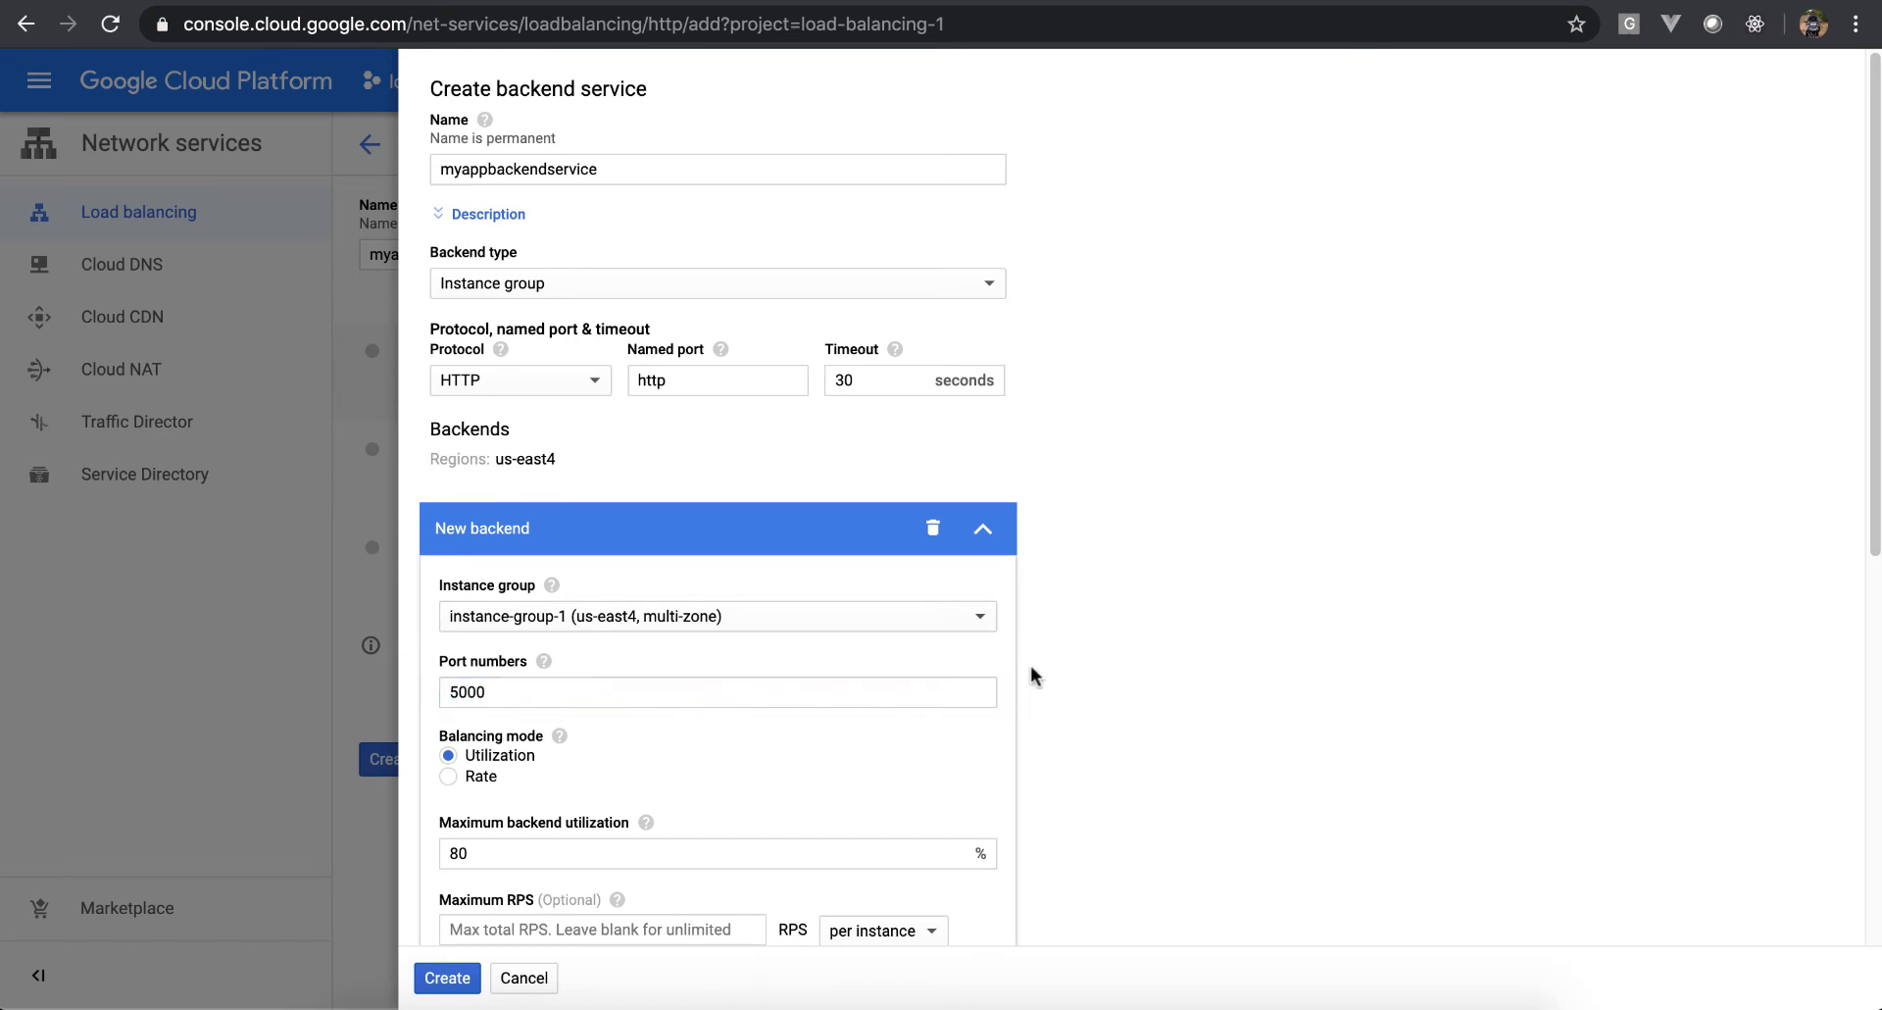
double_click(962, 686)
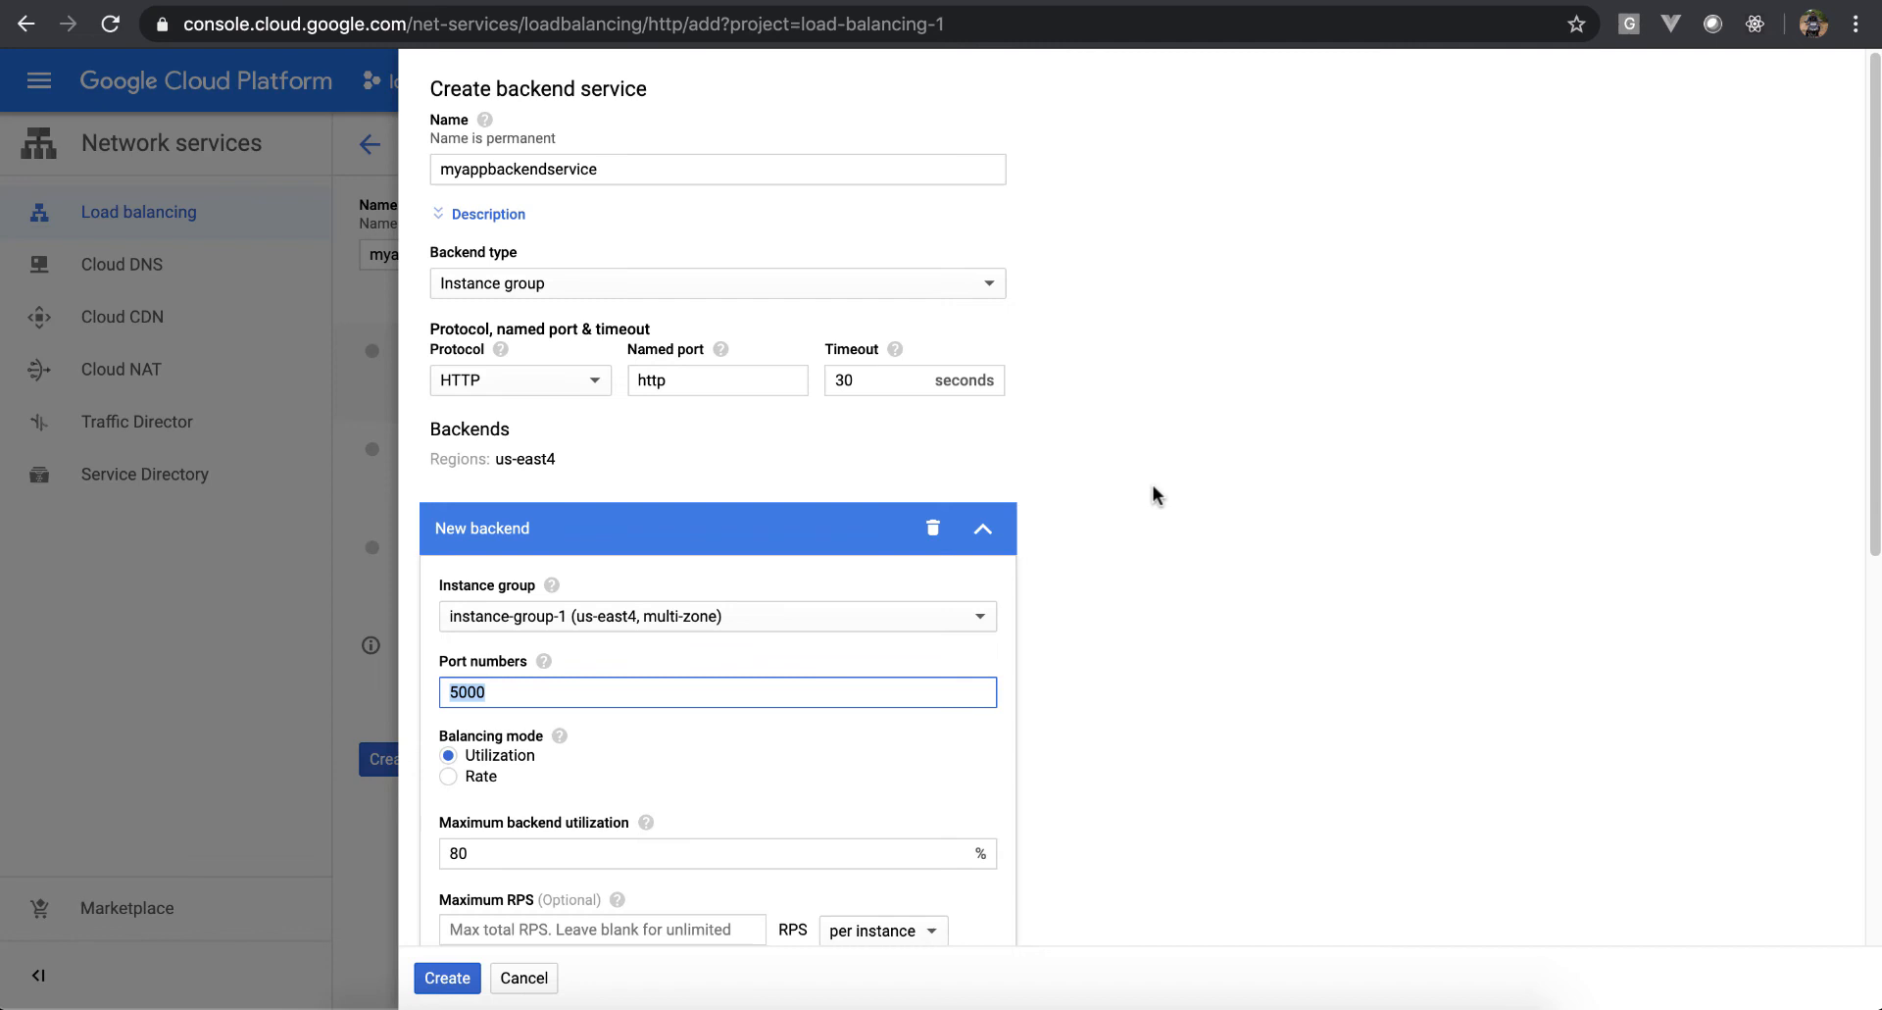
click(1153, 486)
scroll(1153, 486, down, 4)
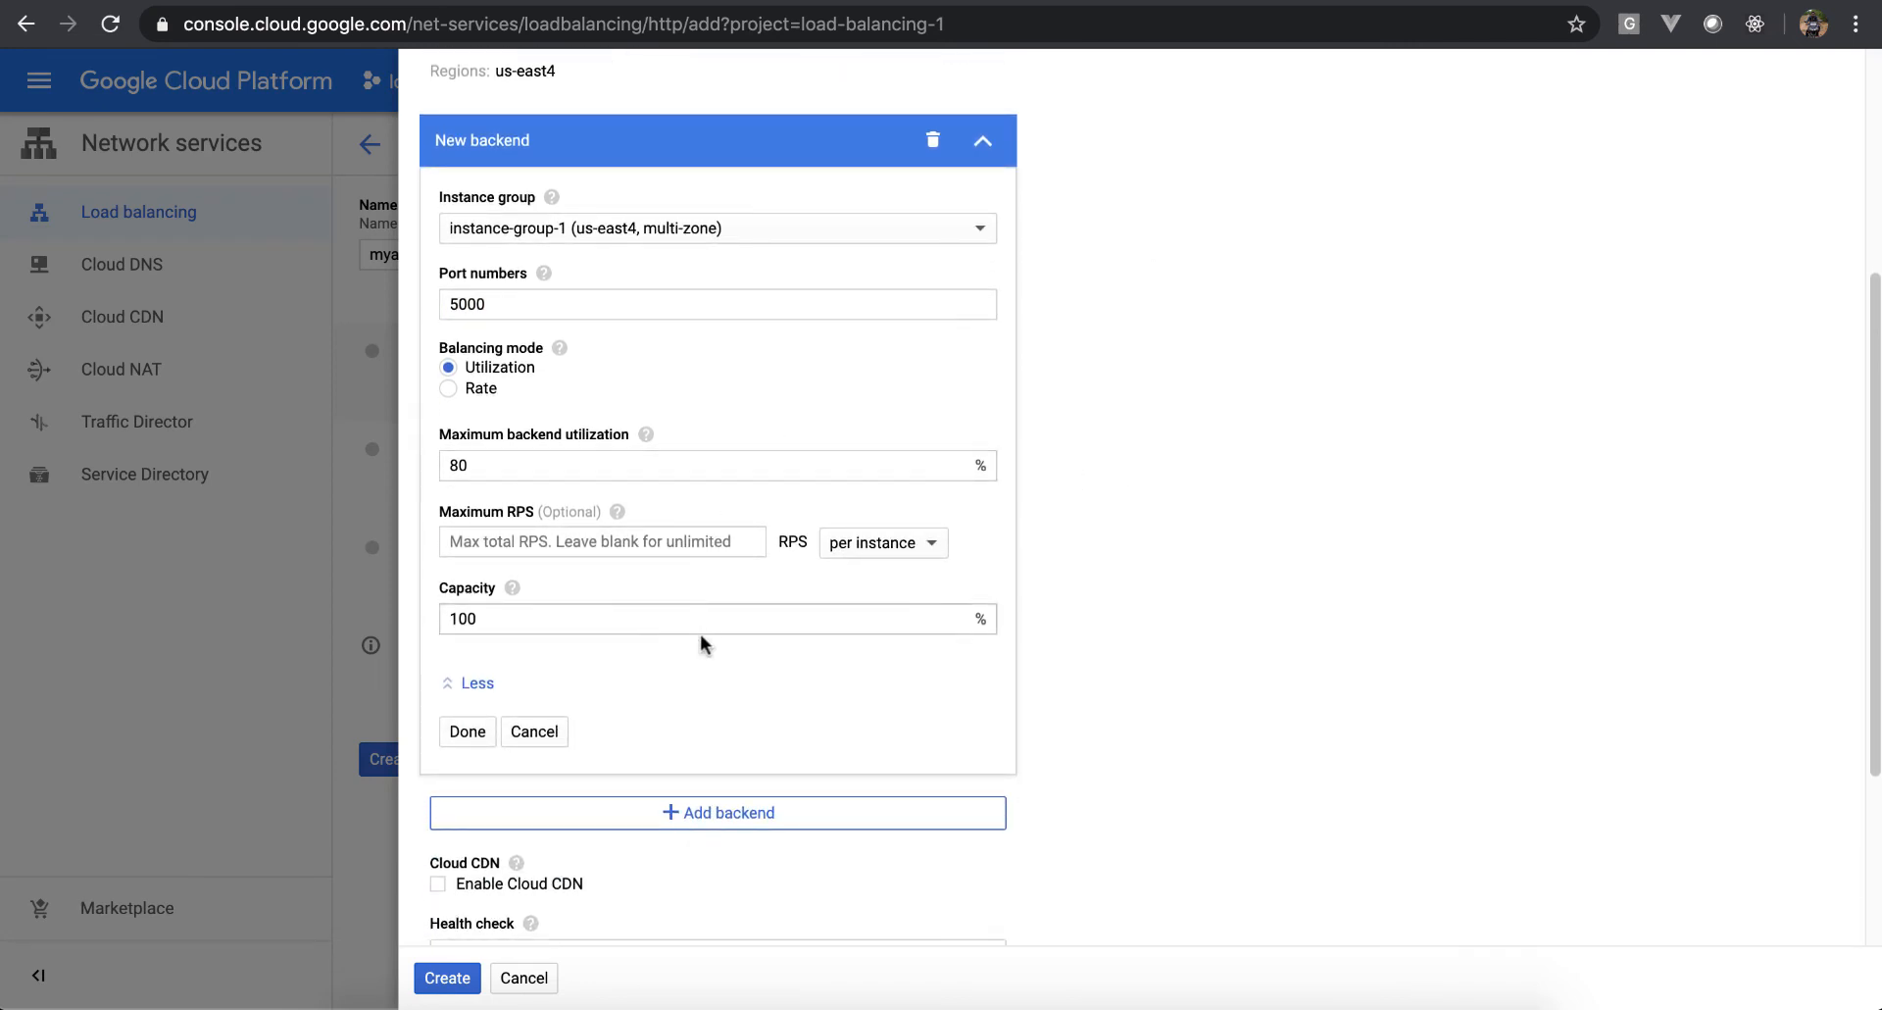
click(468, 731)
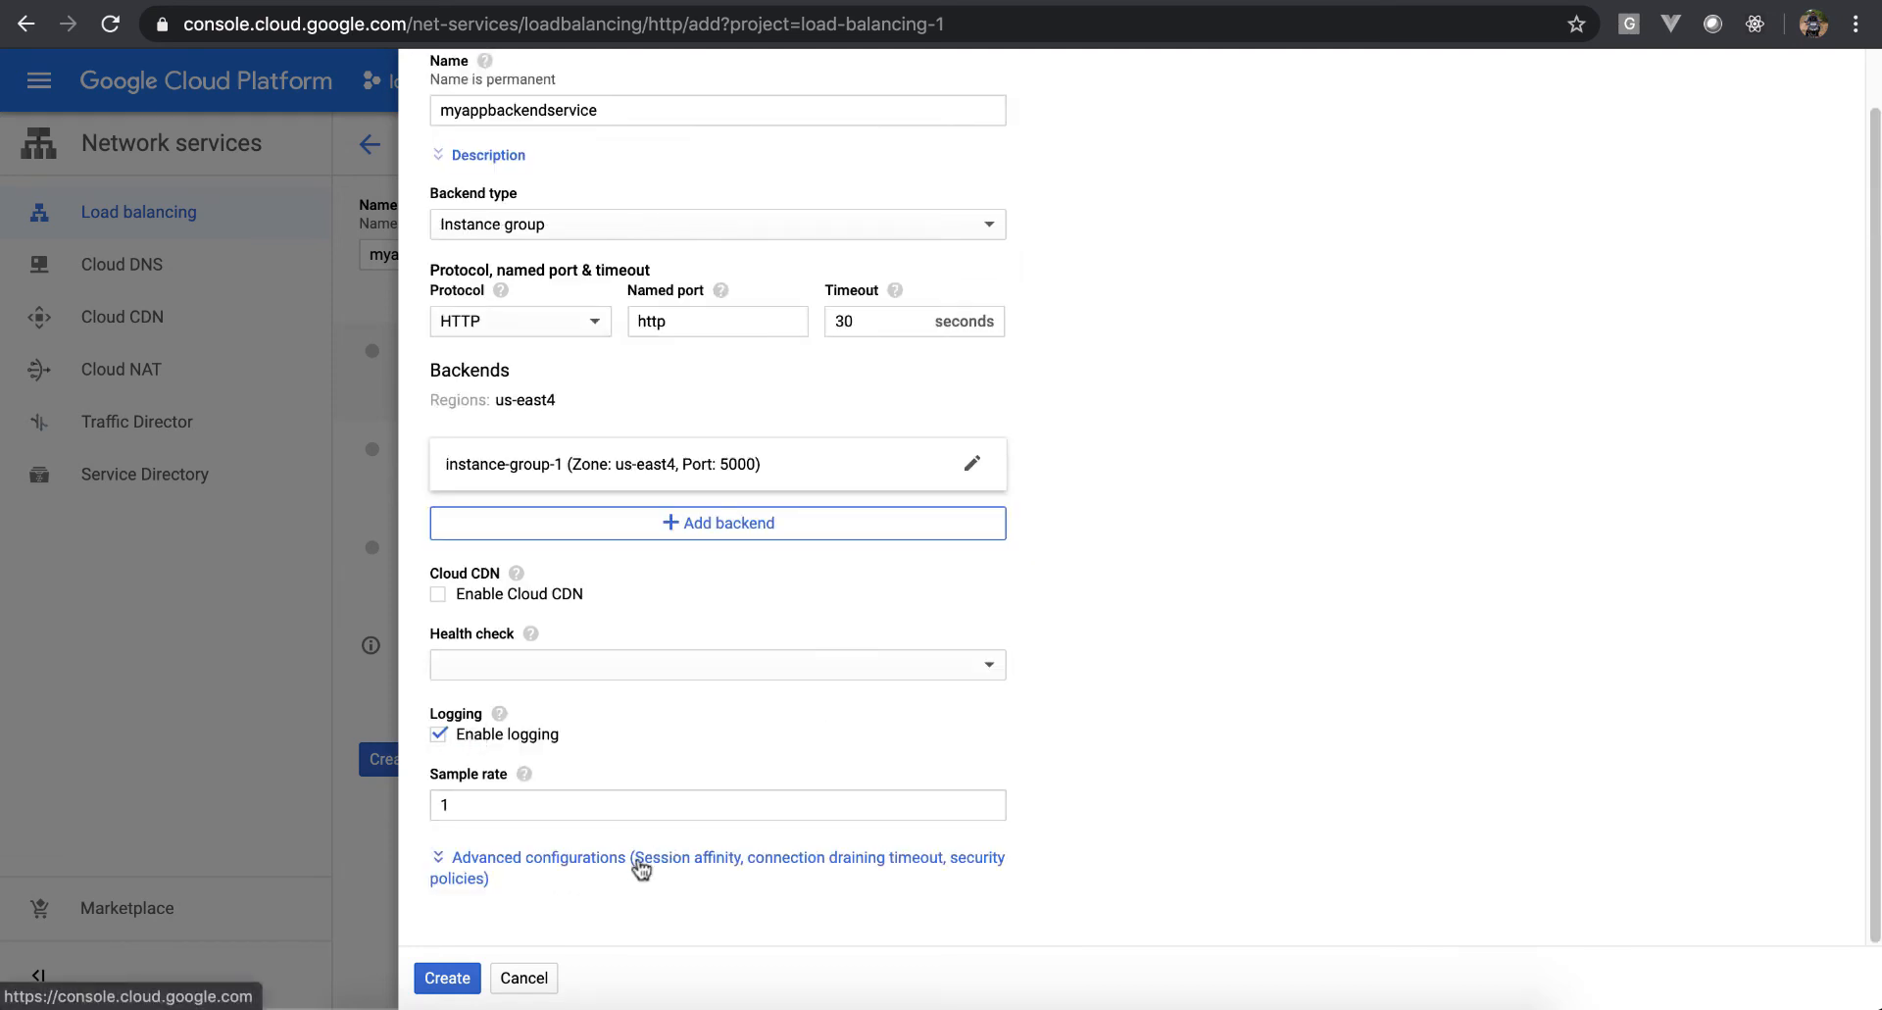
Review the backend service's advanced configurations, keeping session affinity at None and reading the explanation of the connection draining timeout
click(639, 862)
scroll(639, 863, down, 3)
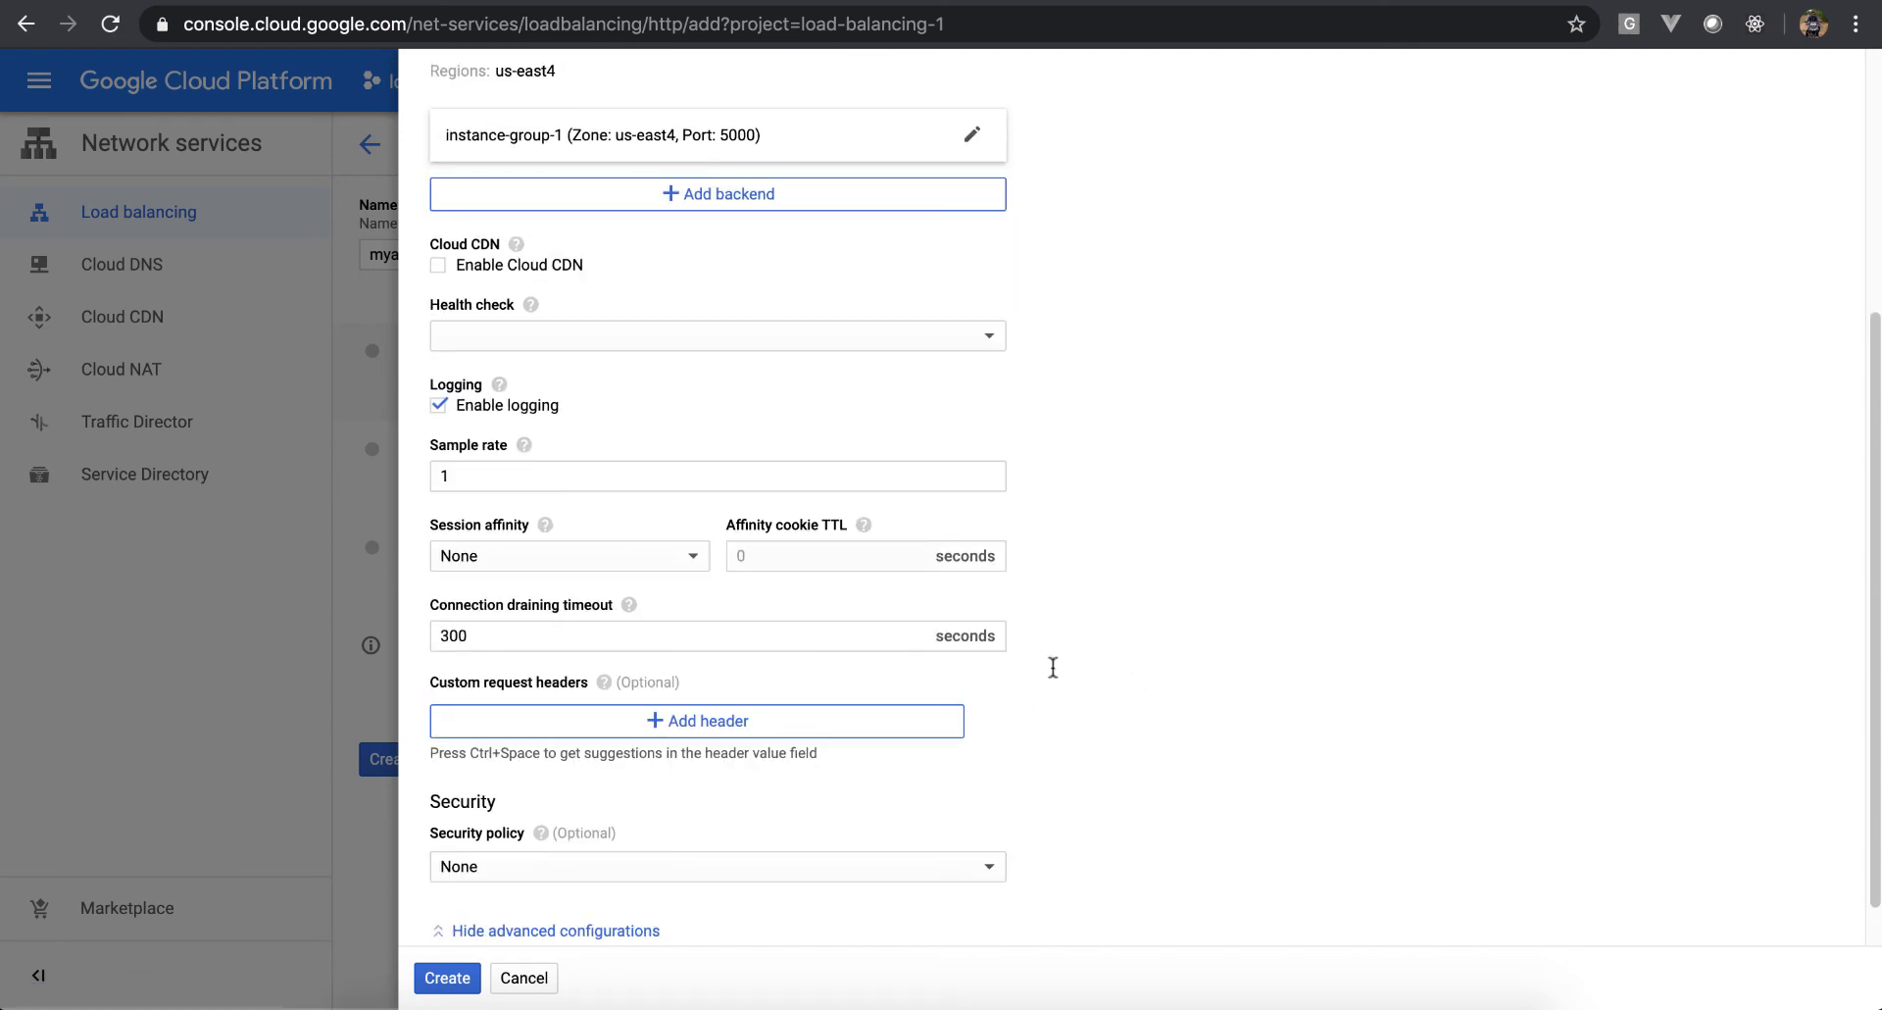
click(685, 557)
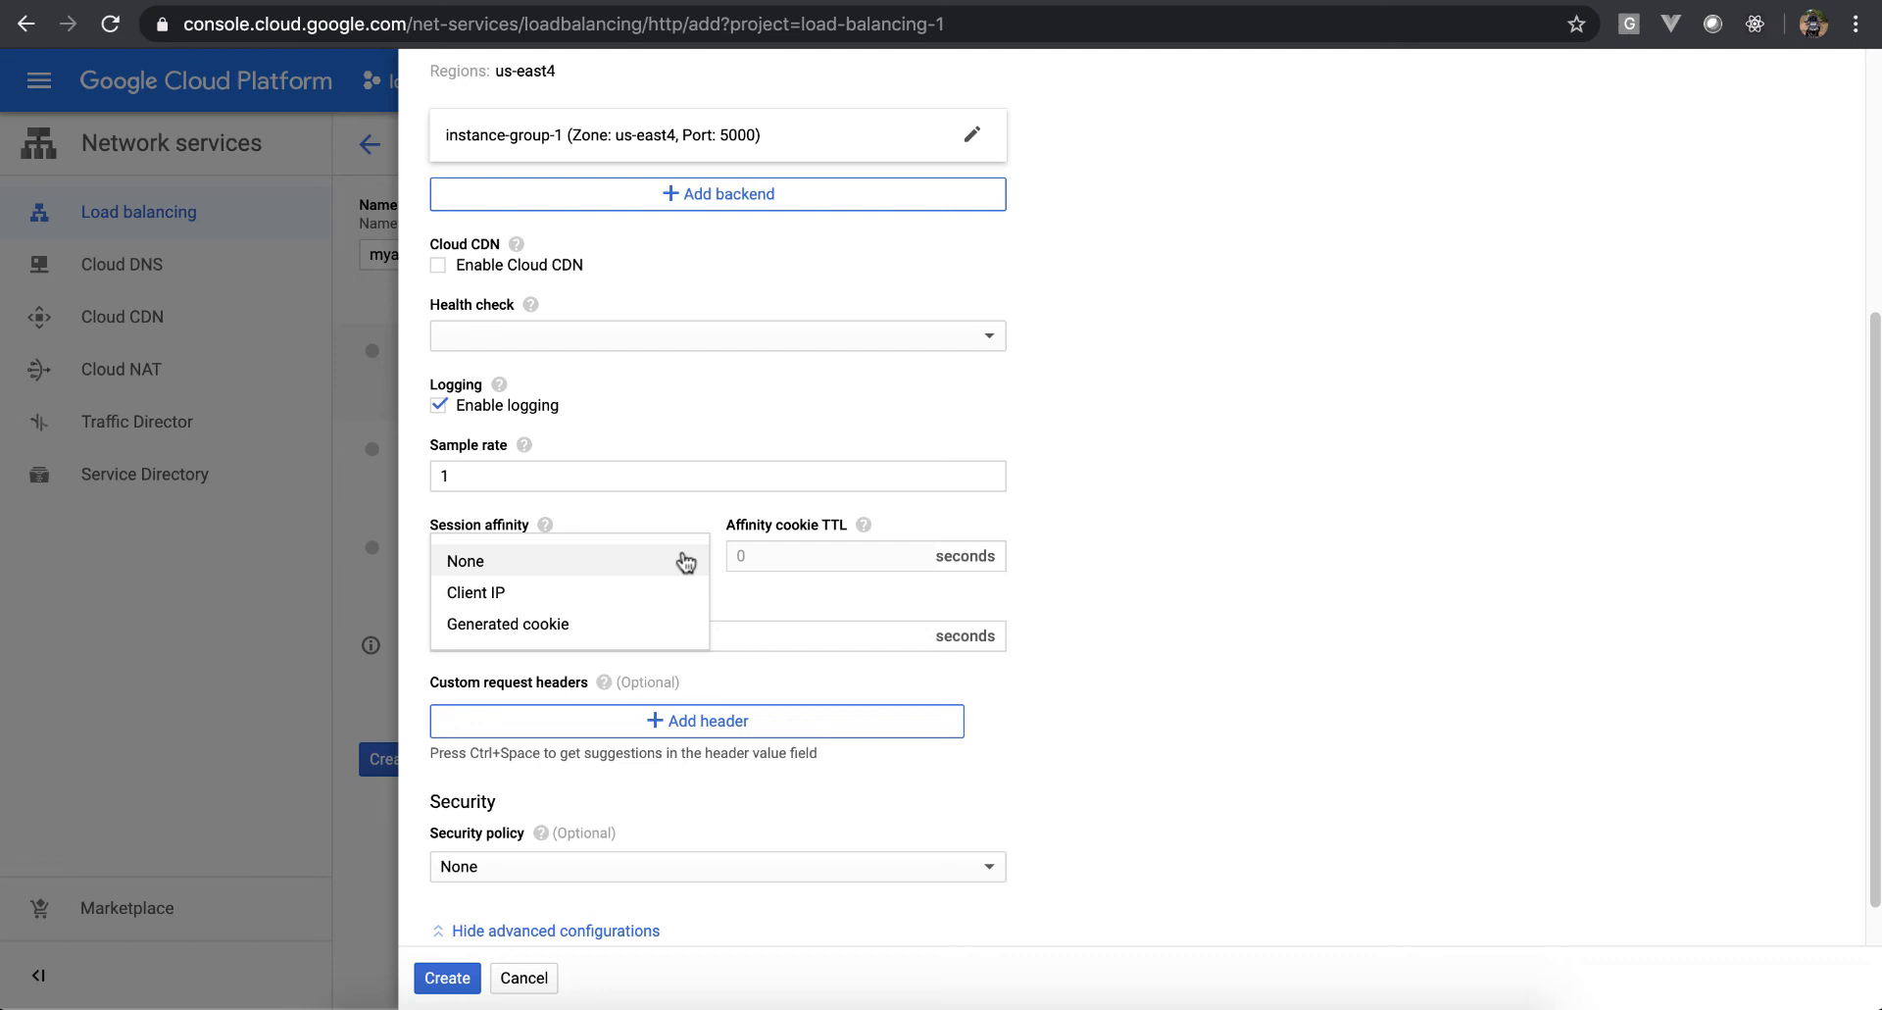
click(647, 561)
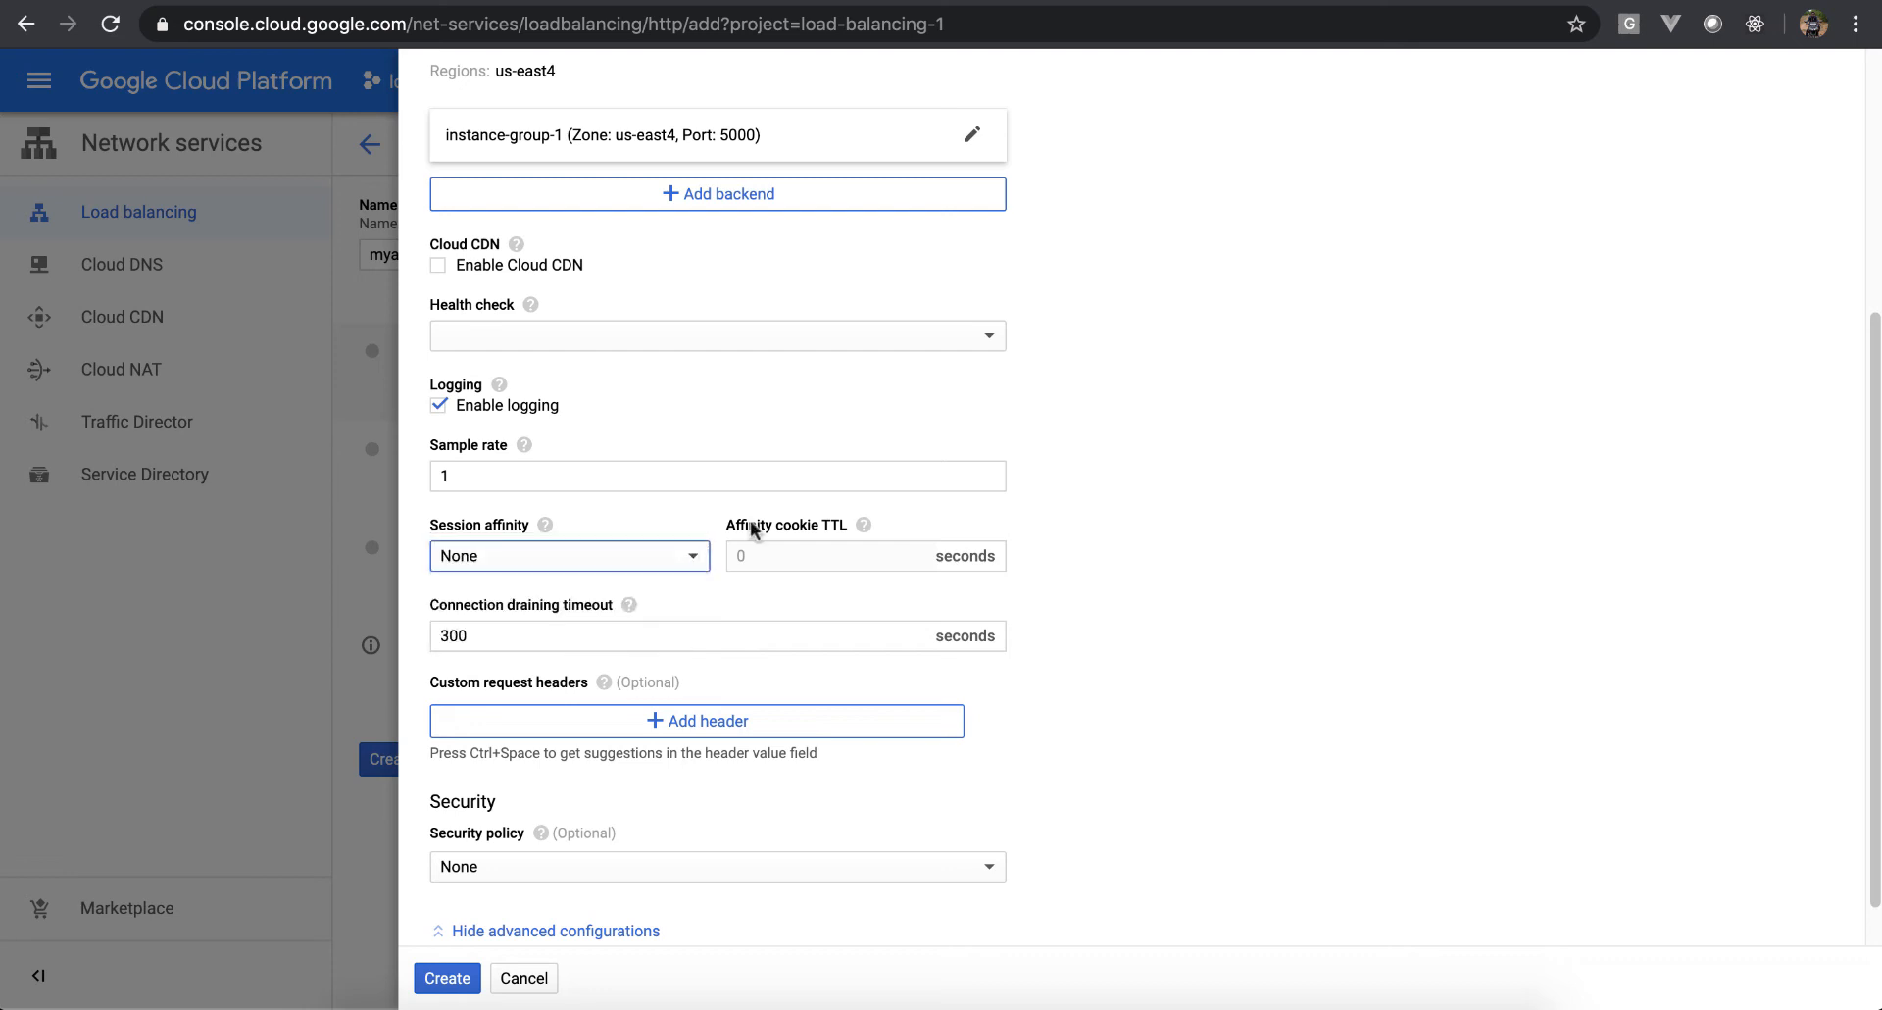
scroll(1092, 645, down, 1)
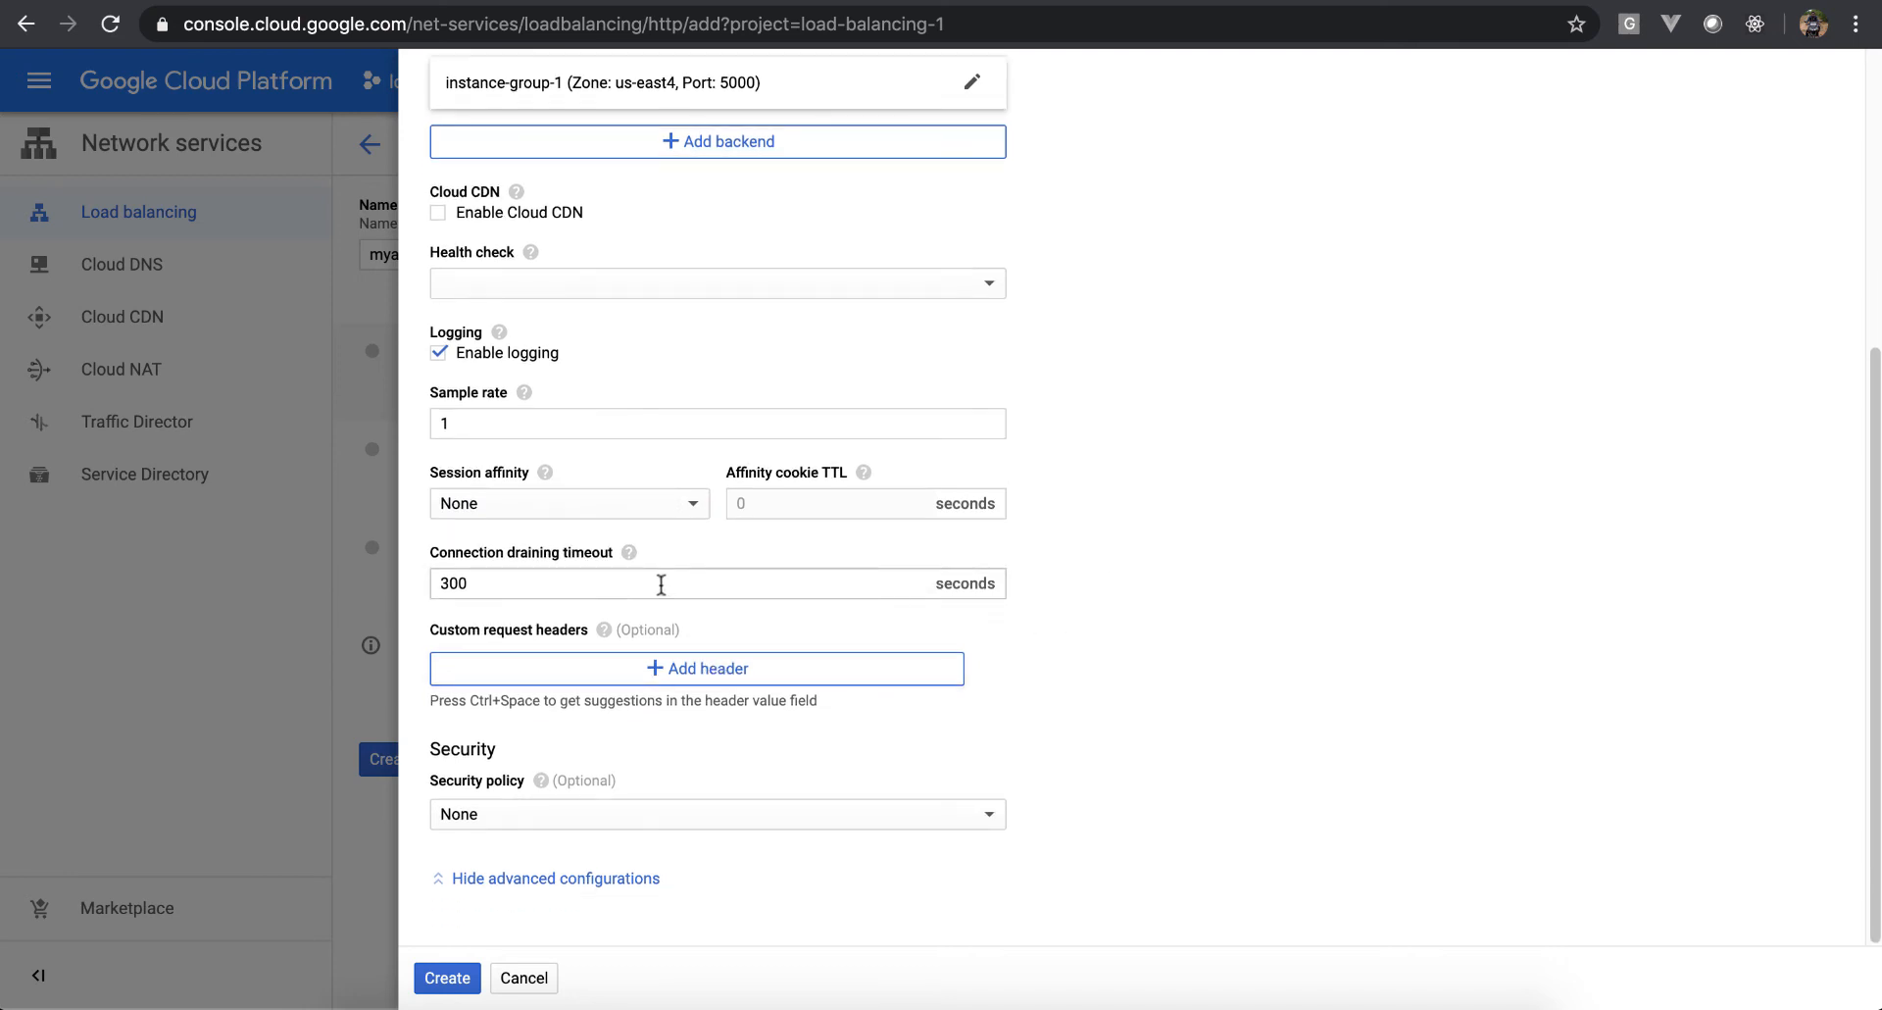
mouse_move(630, 559)
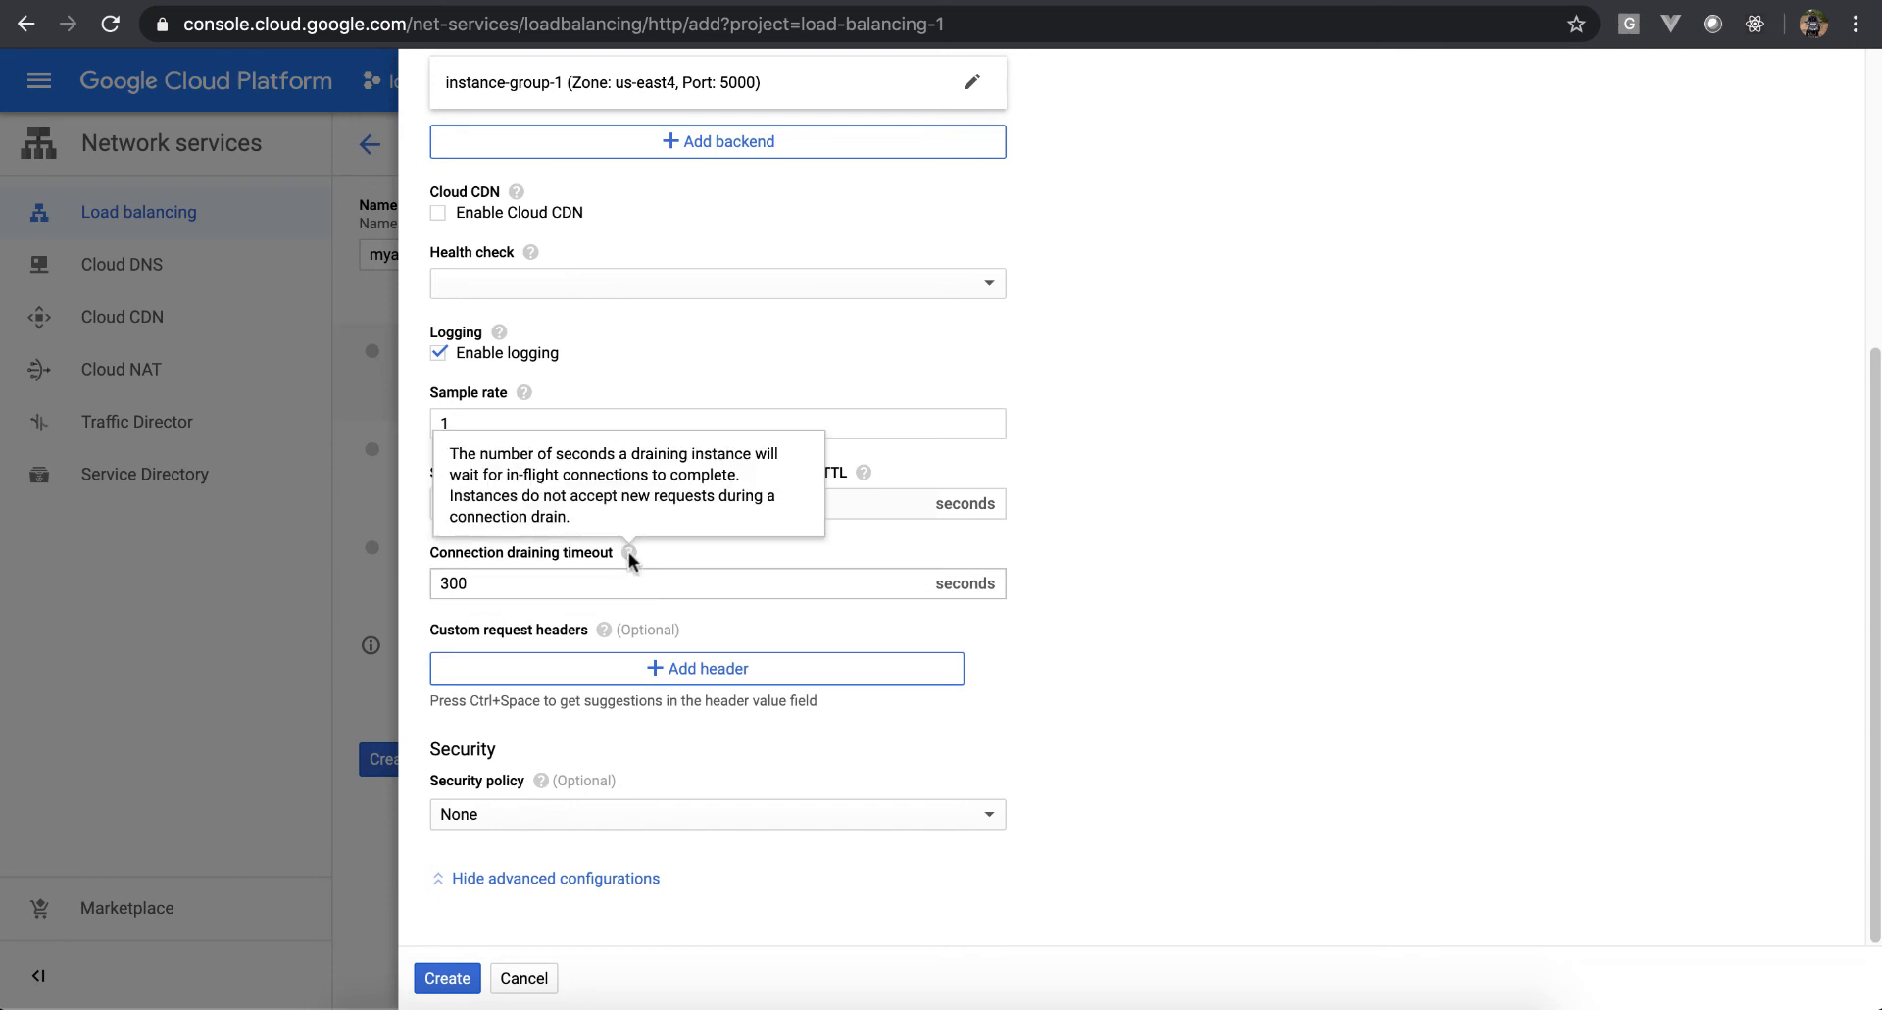
mouse_move(539, 780)
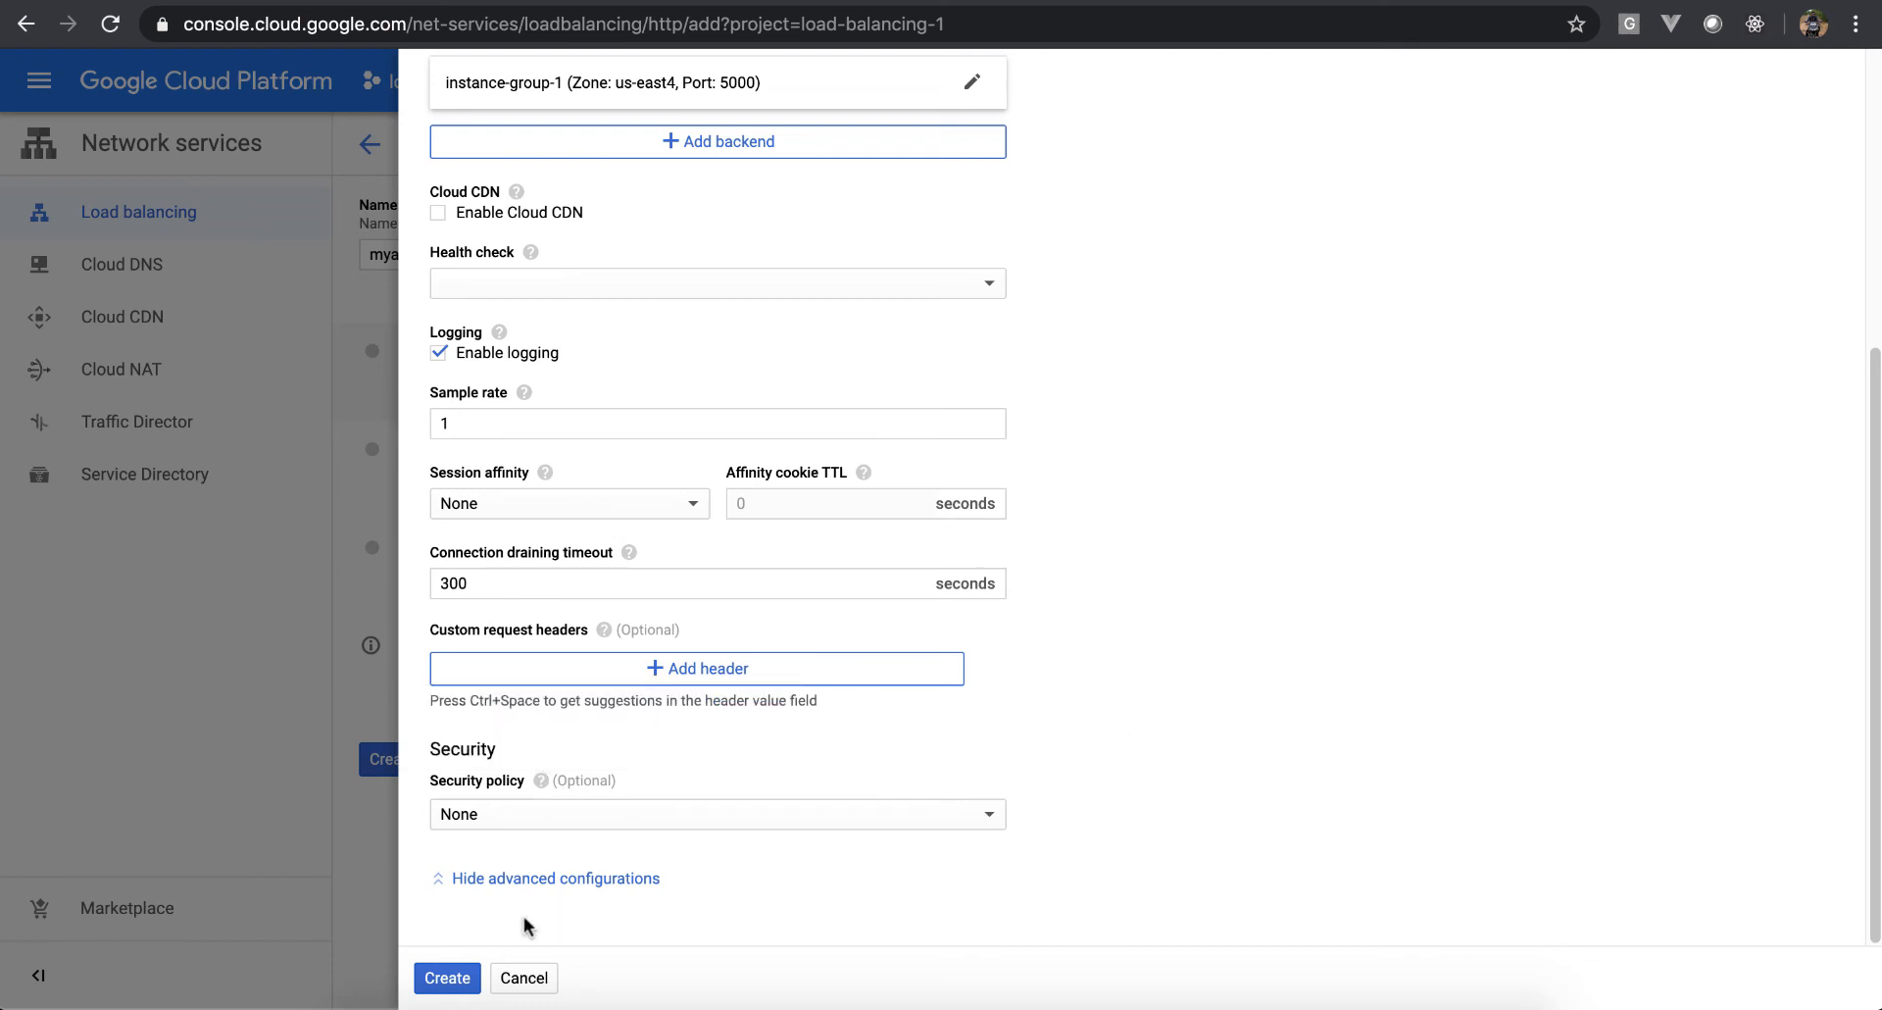
Try to create the backend service, and start a new health check for it named myapphealthcheck
click(449, 977)
click(449, 978)
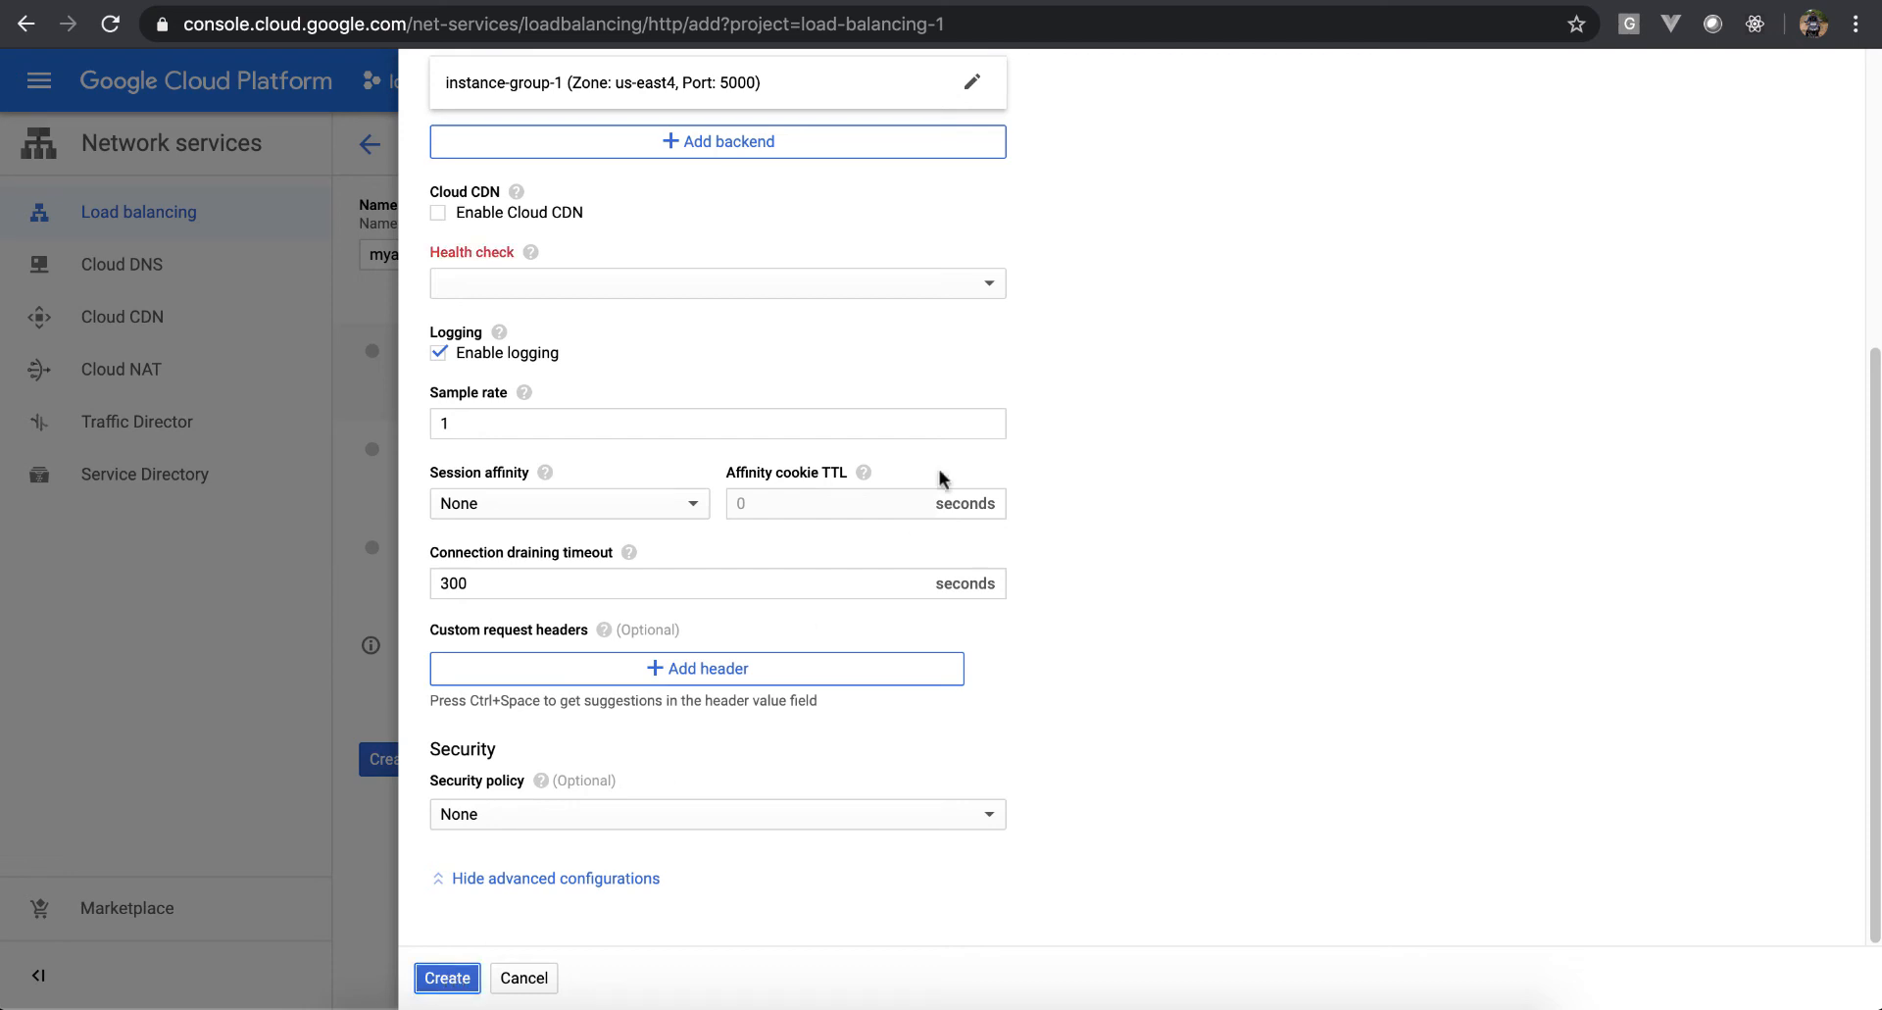
click(914, 288)
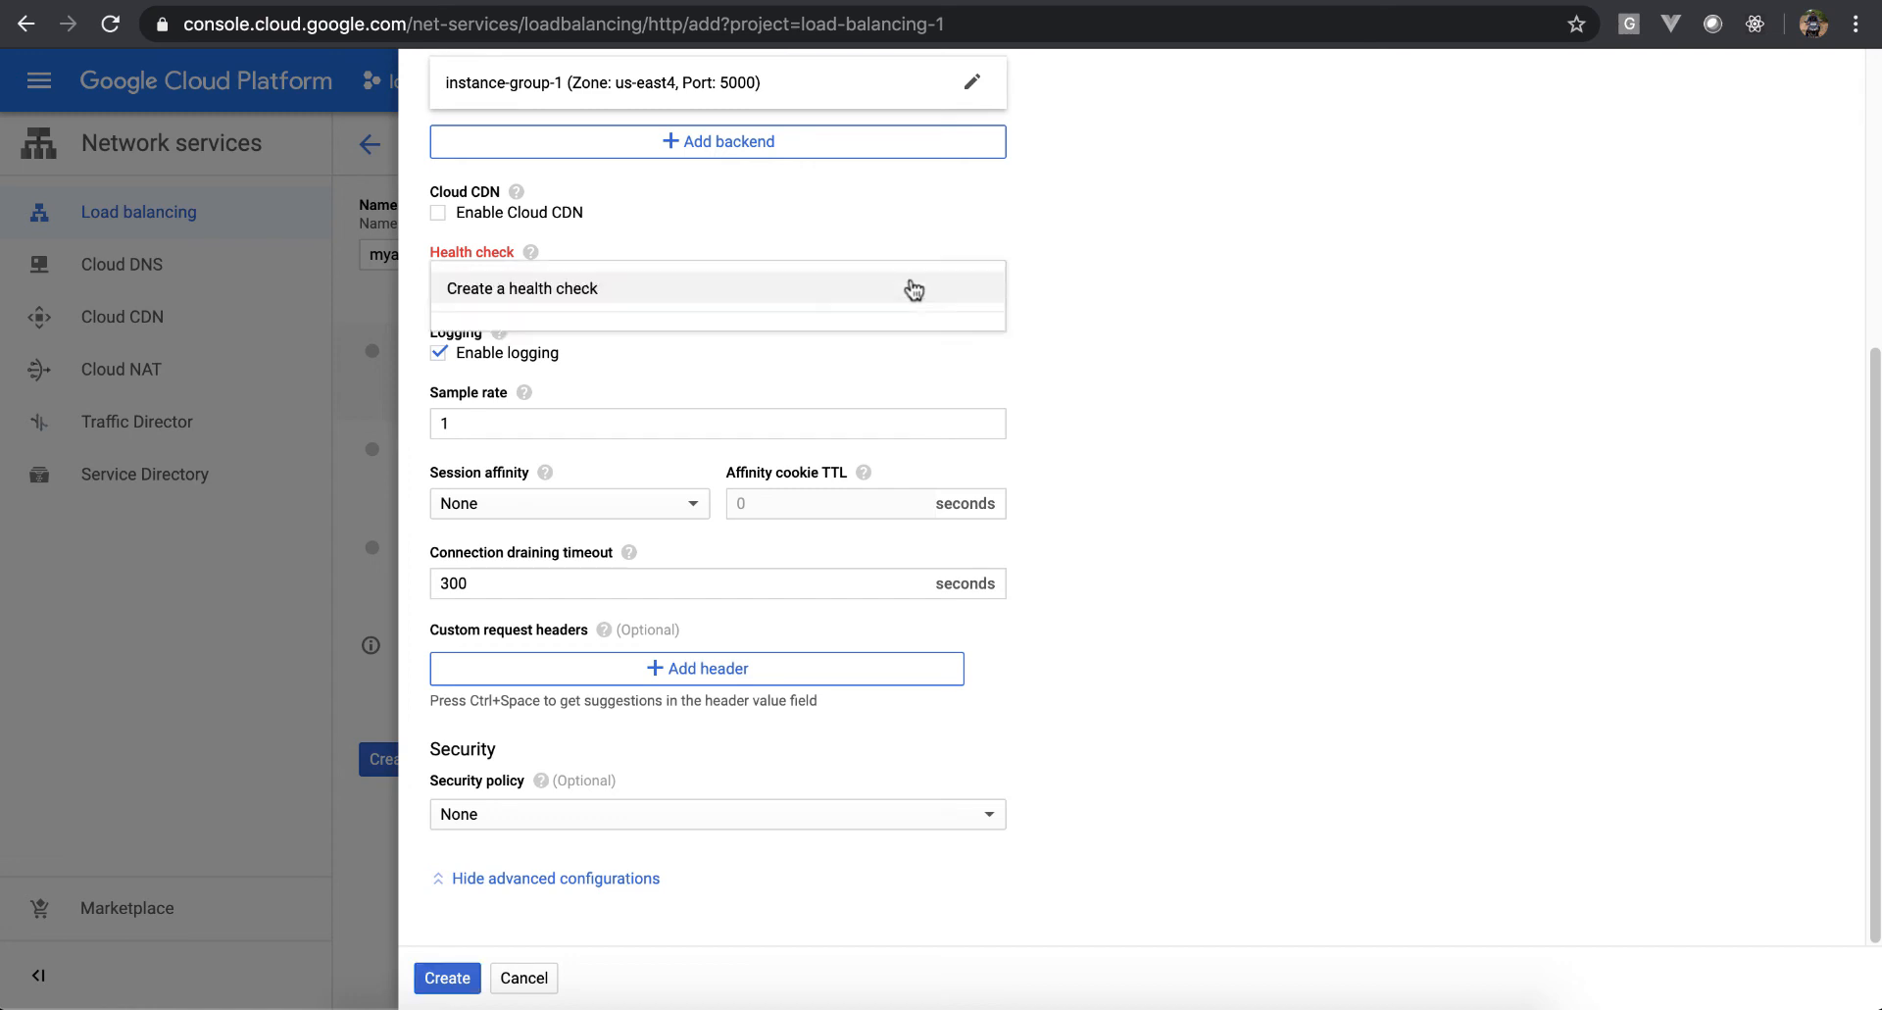
click(871, 287)
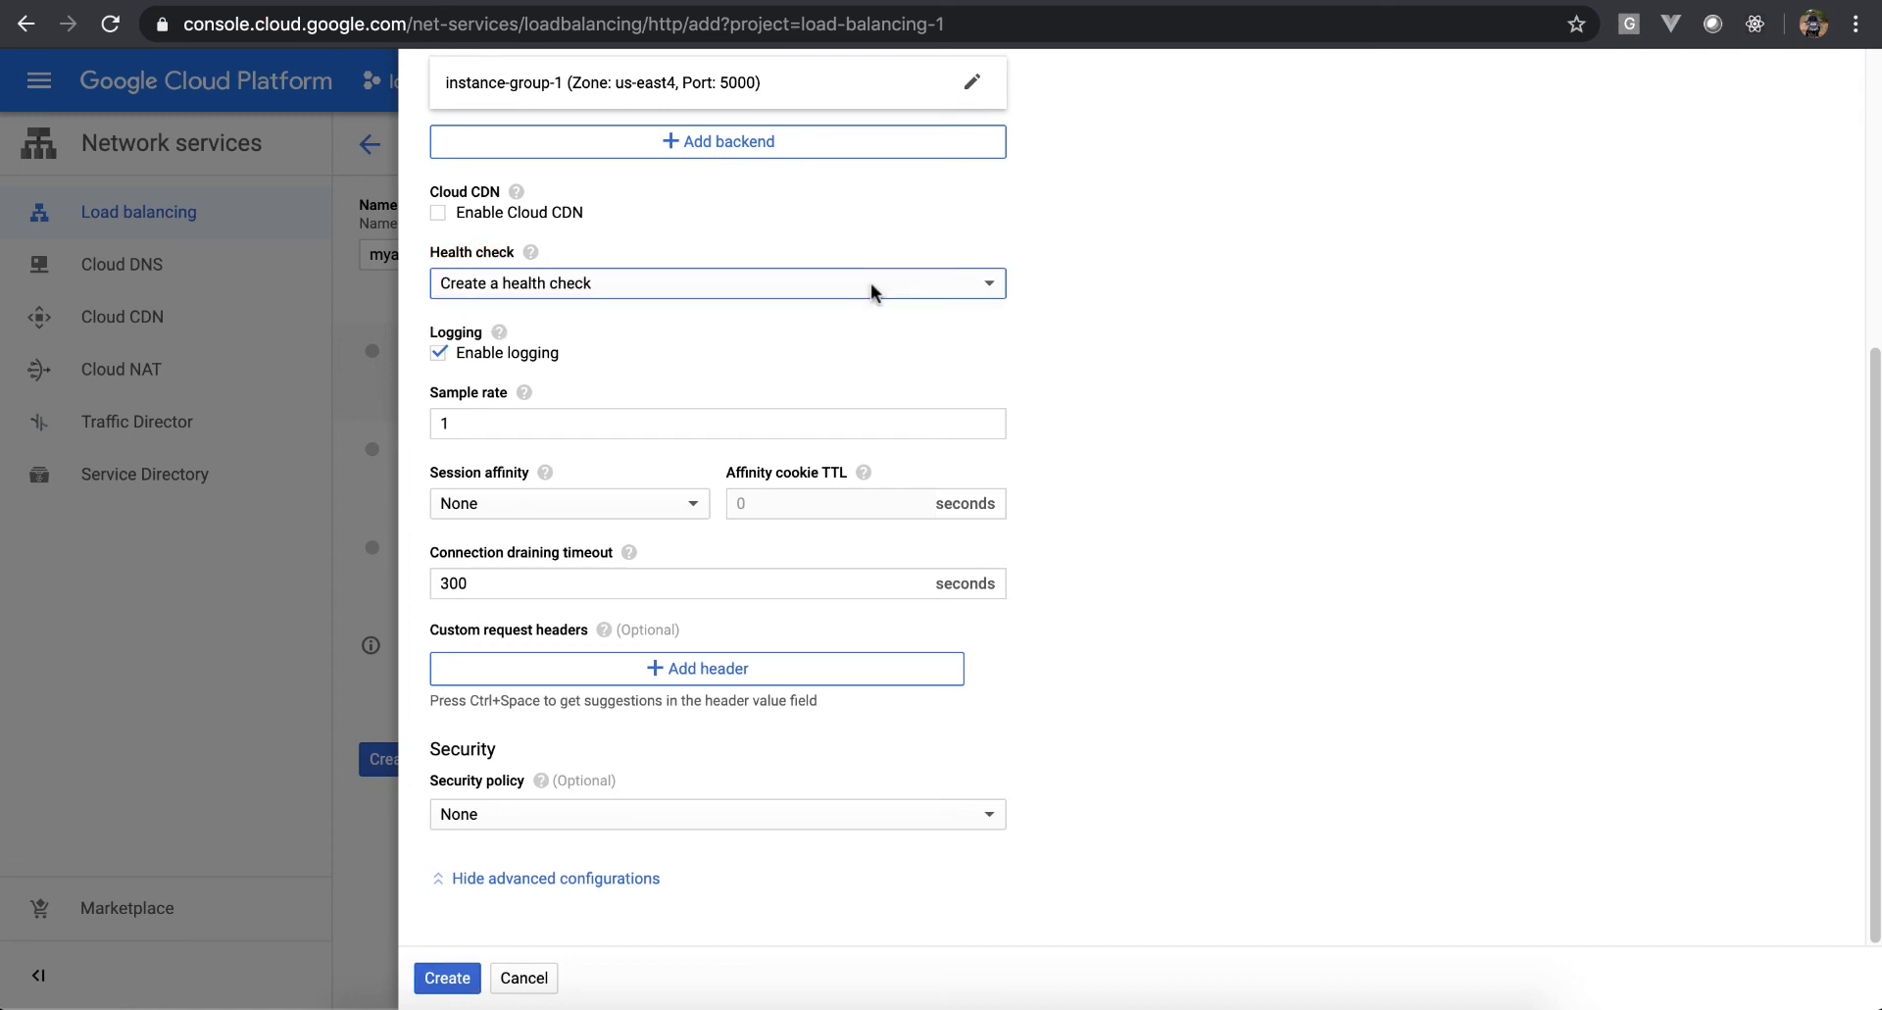
text(m)
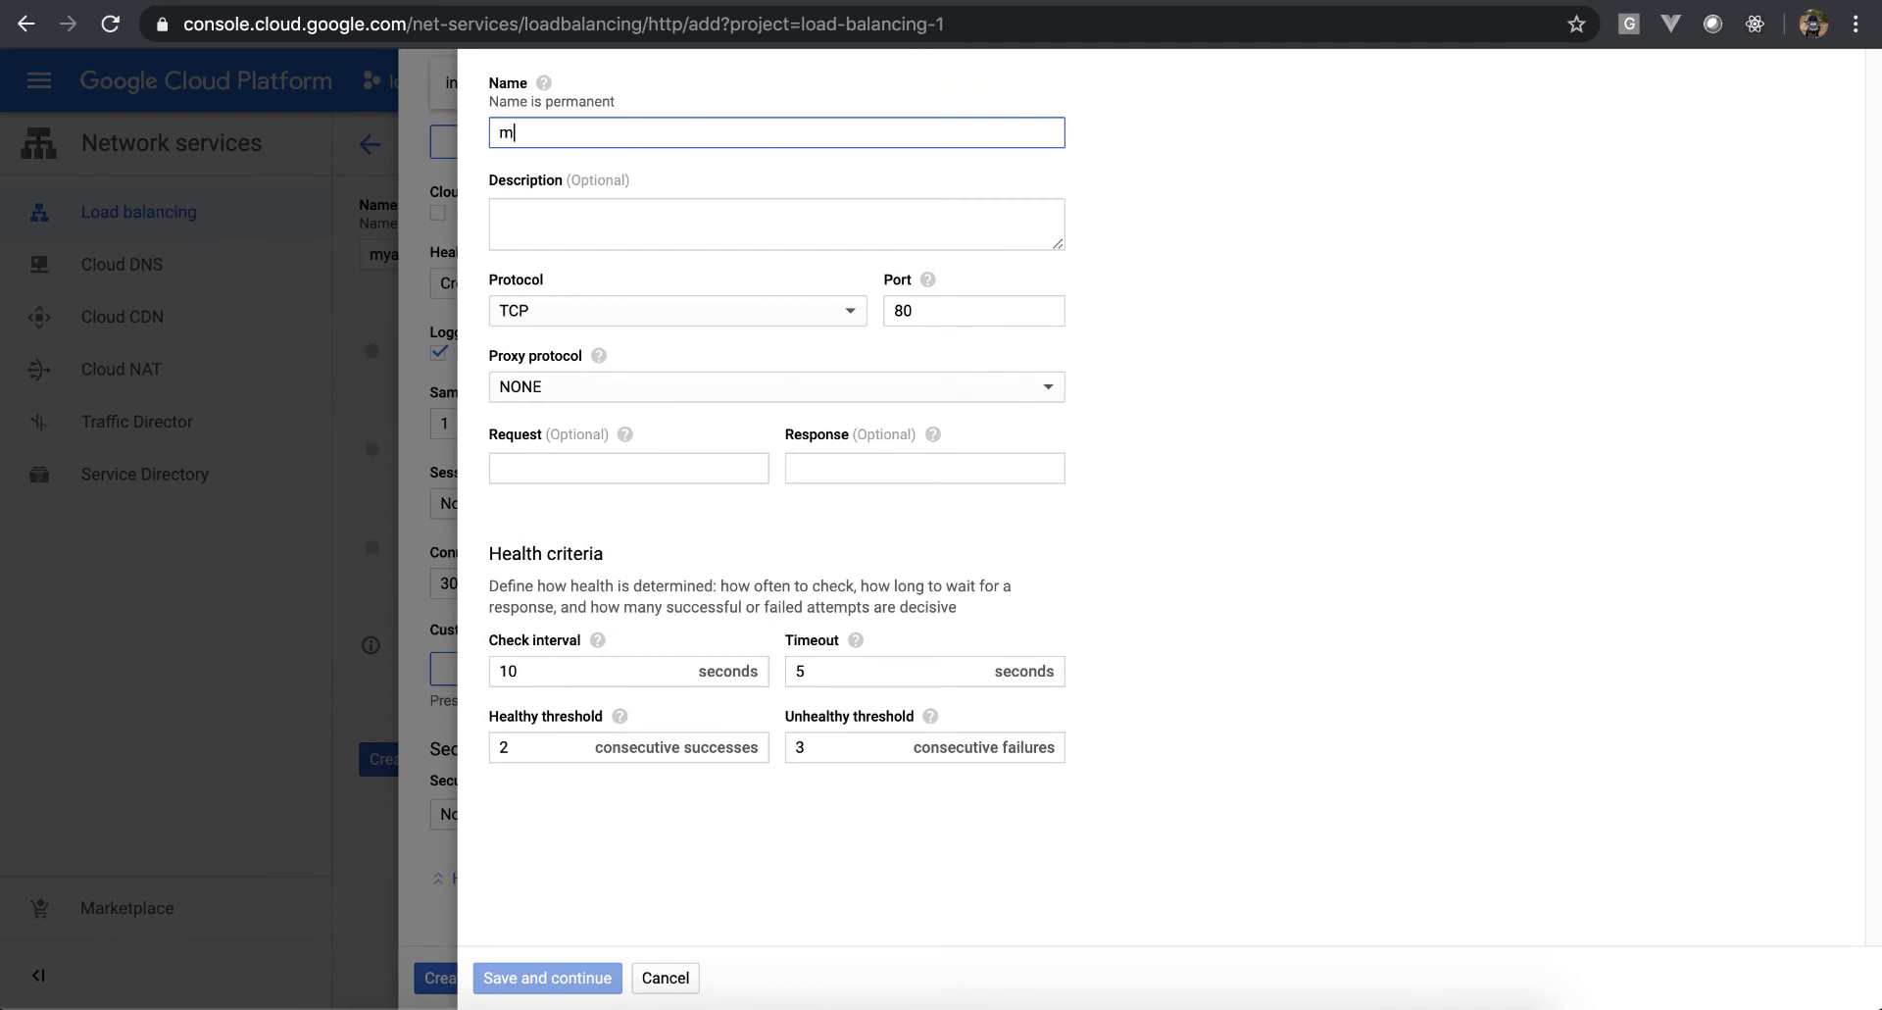
text(yapphealt)
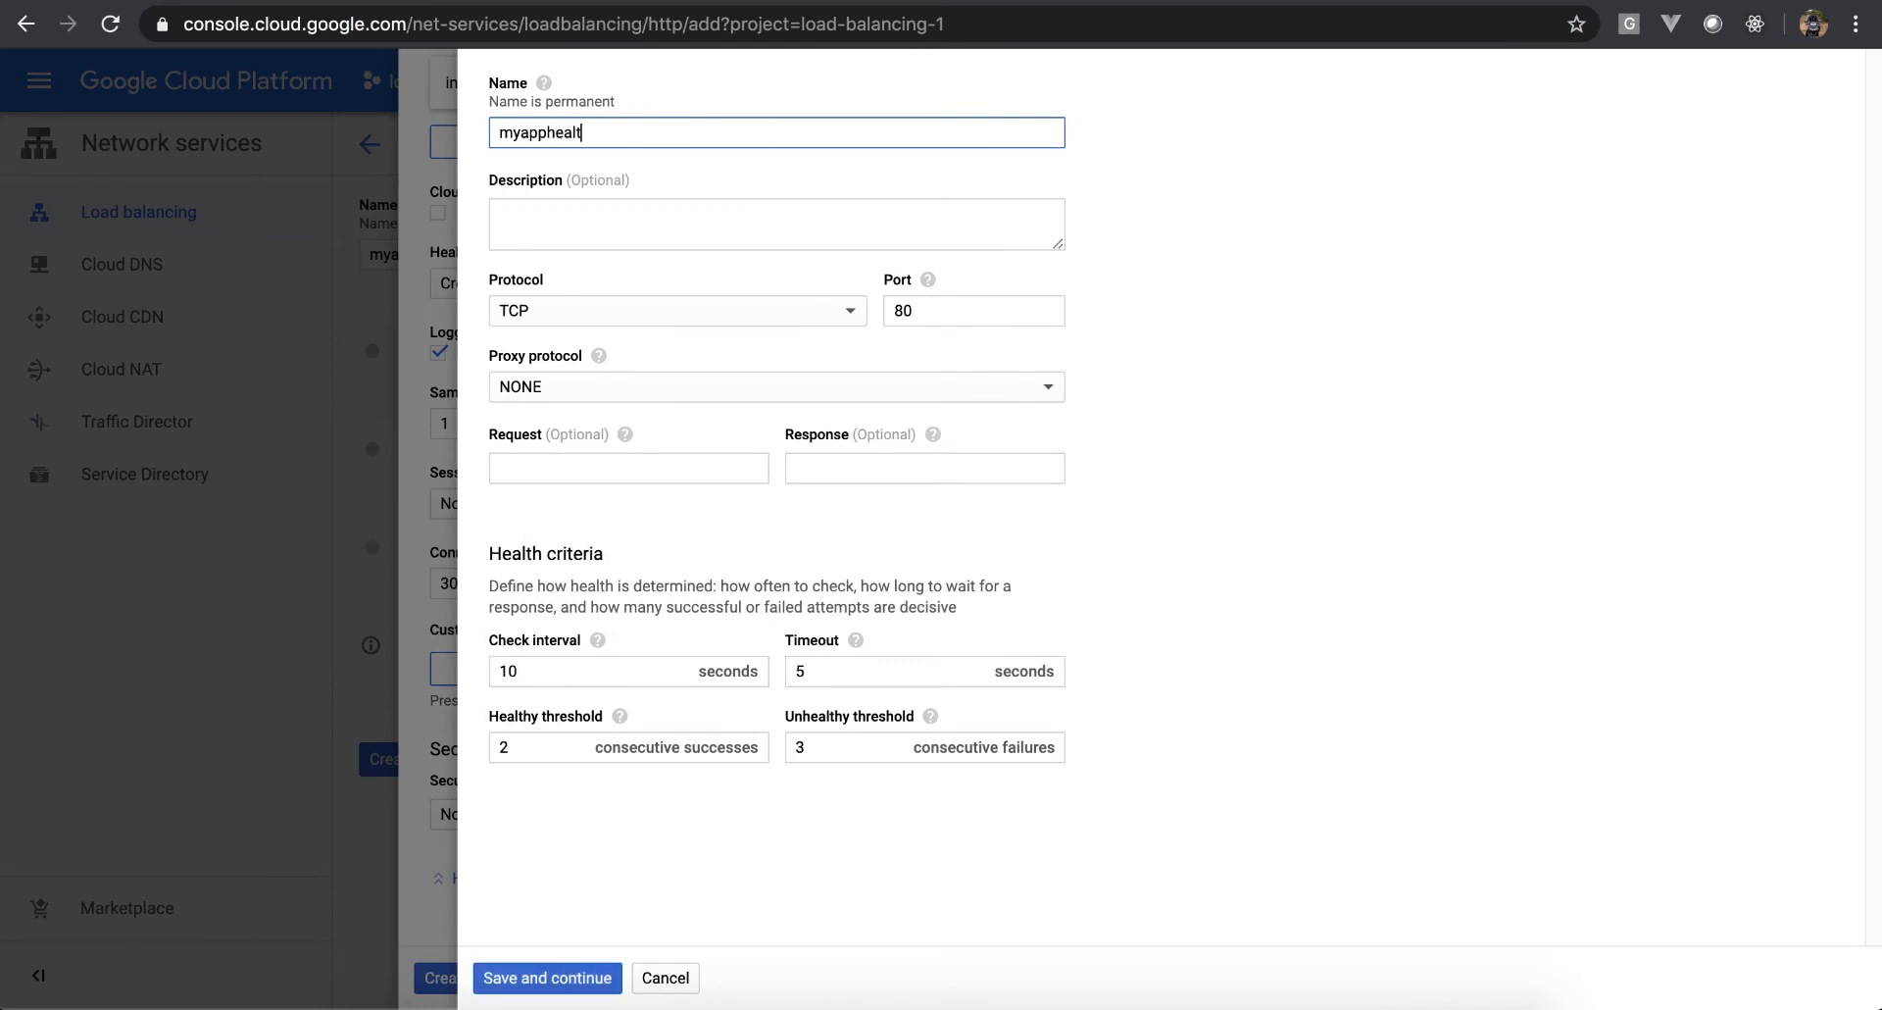
text(hcheck)
key(Tab)
key(Tab)
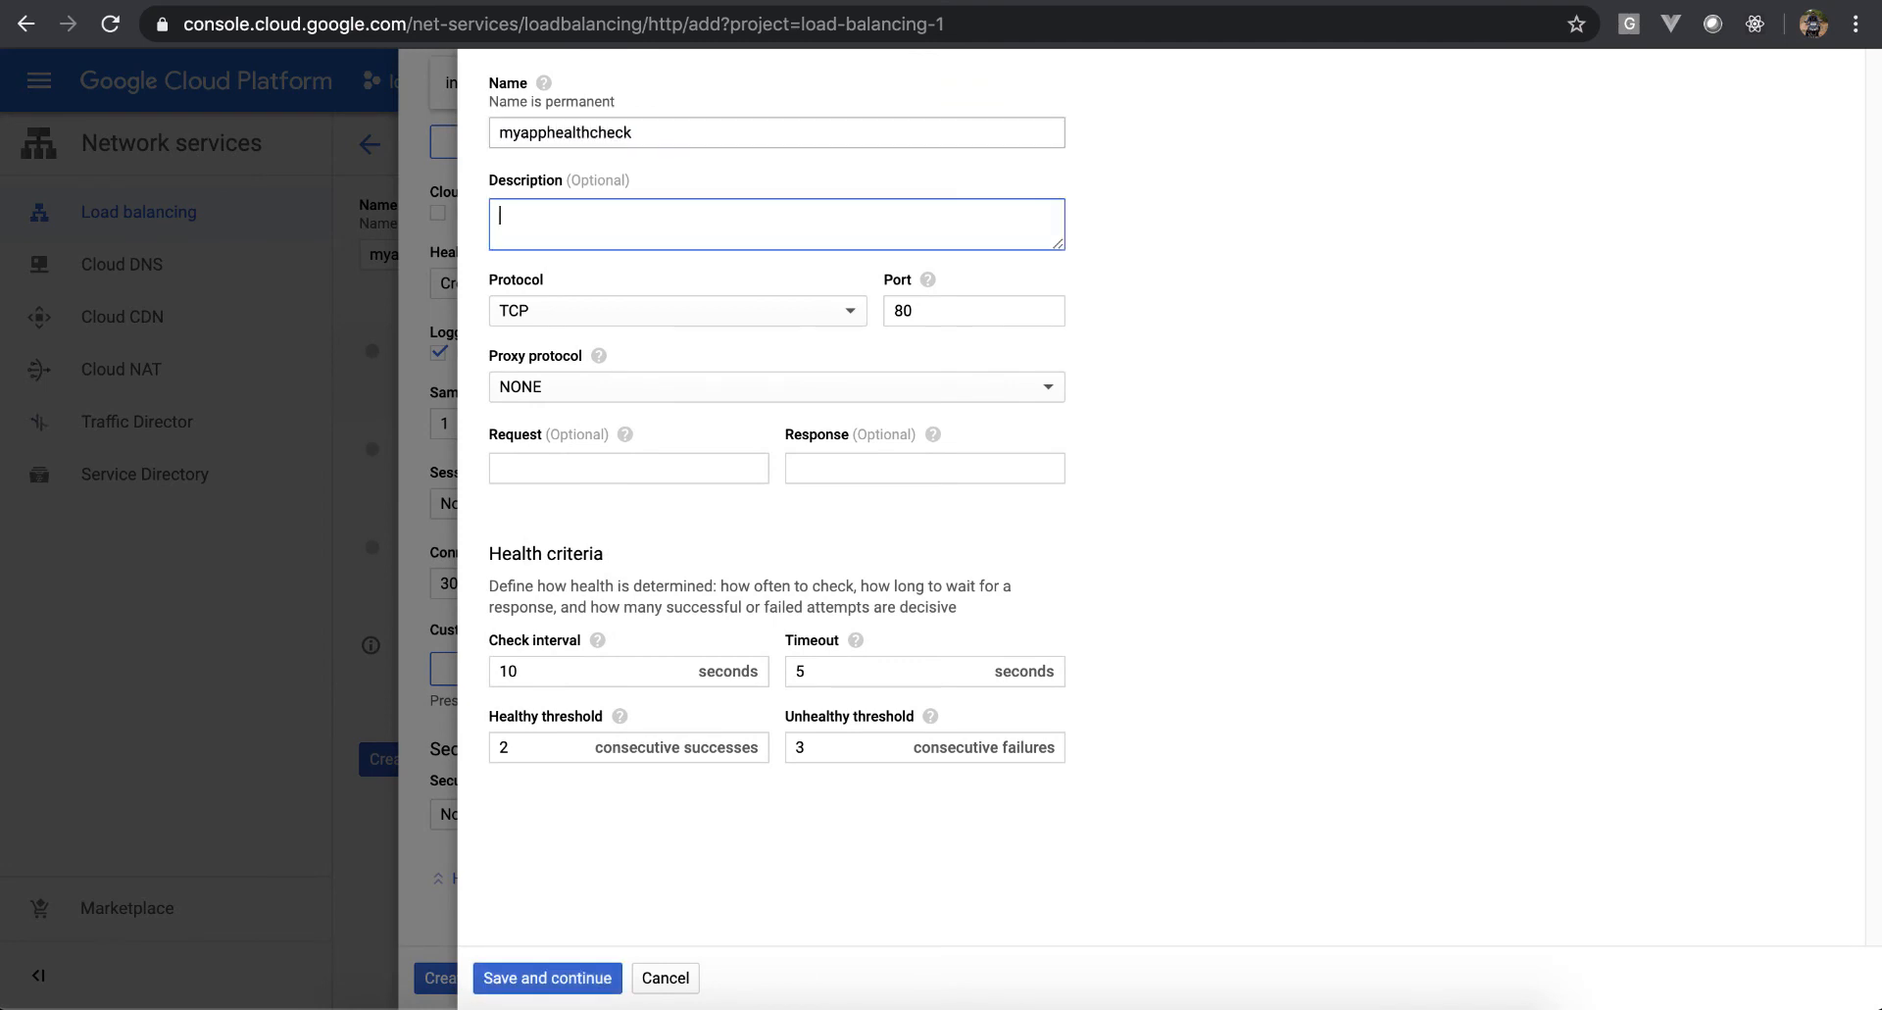
Set the health check's protocol to HTTP and its port to 5000
click(779, 310)
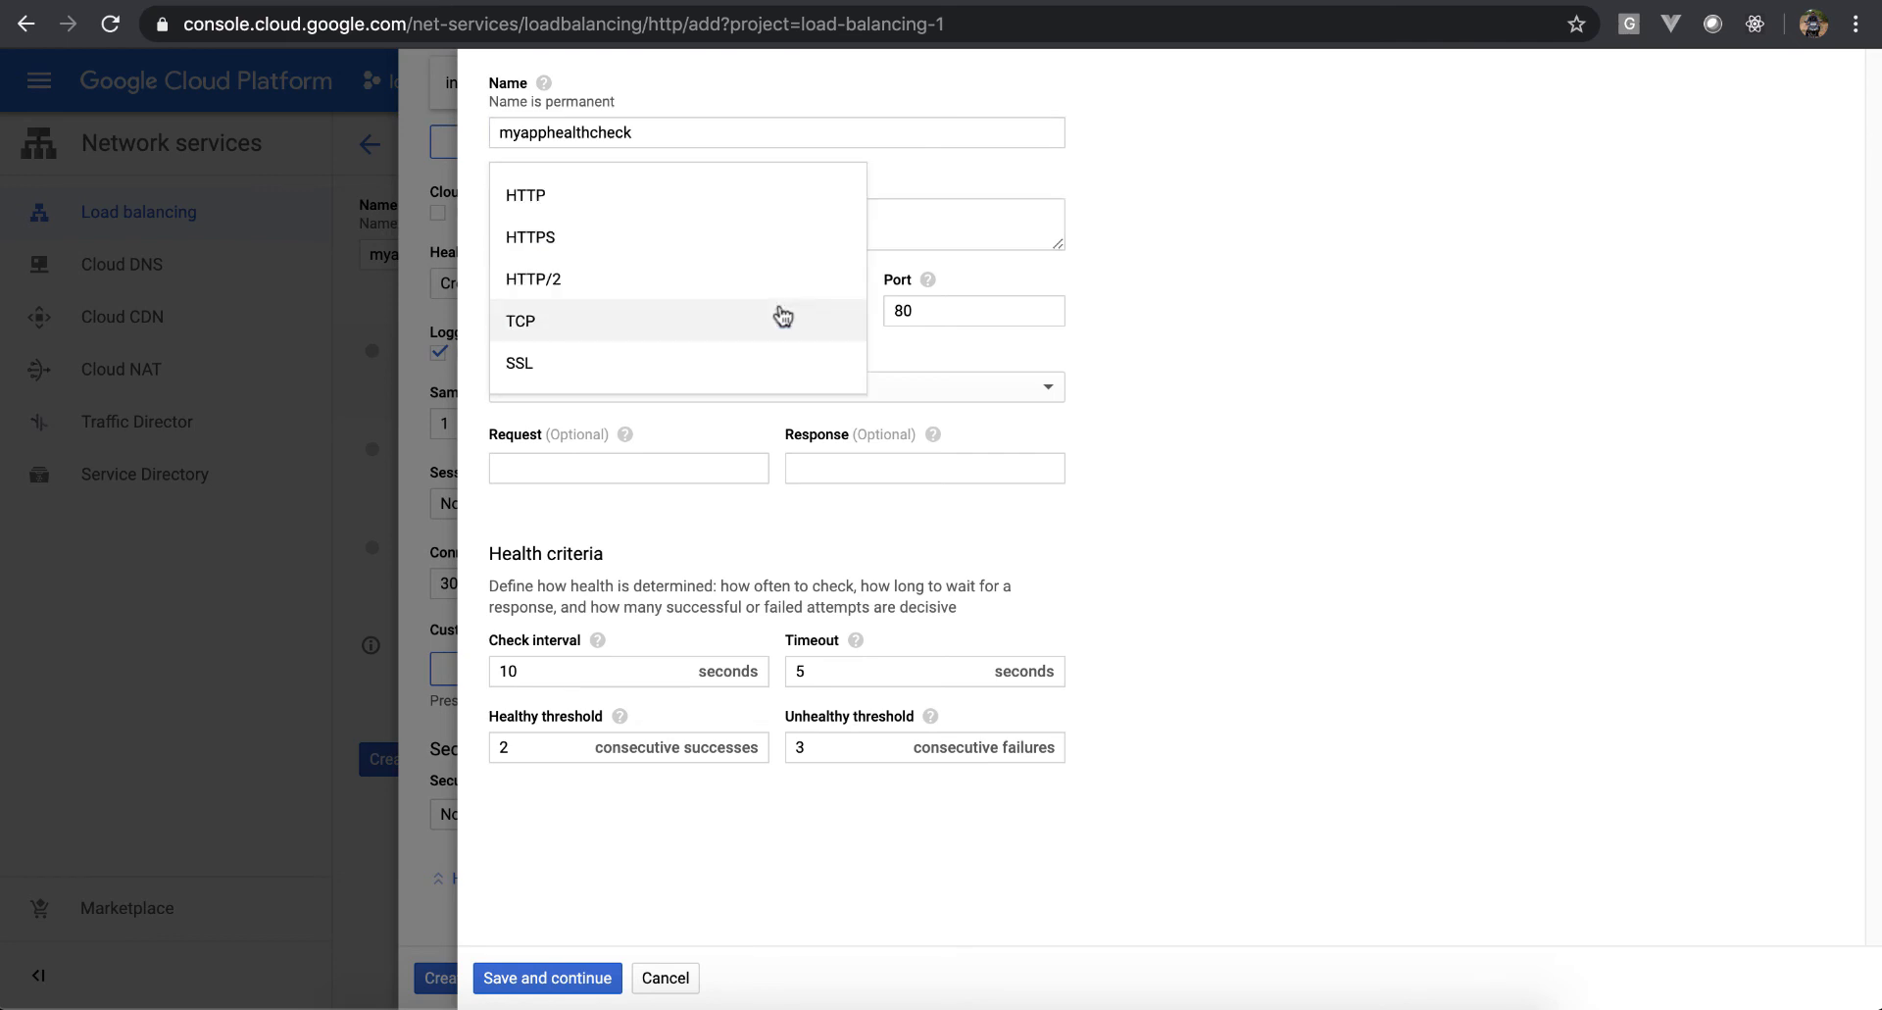
click(715, 204)
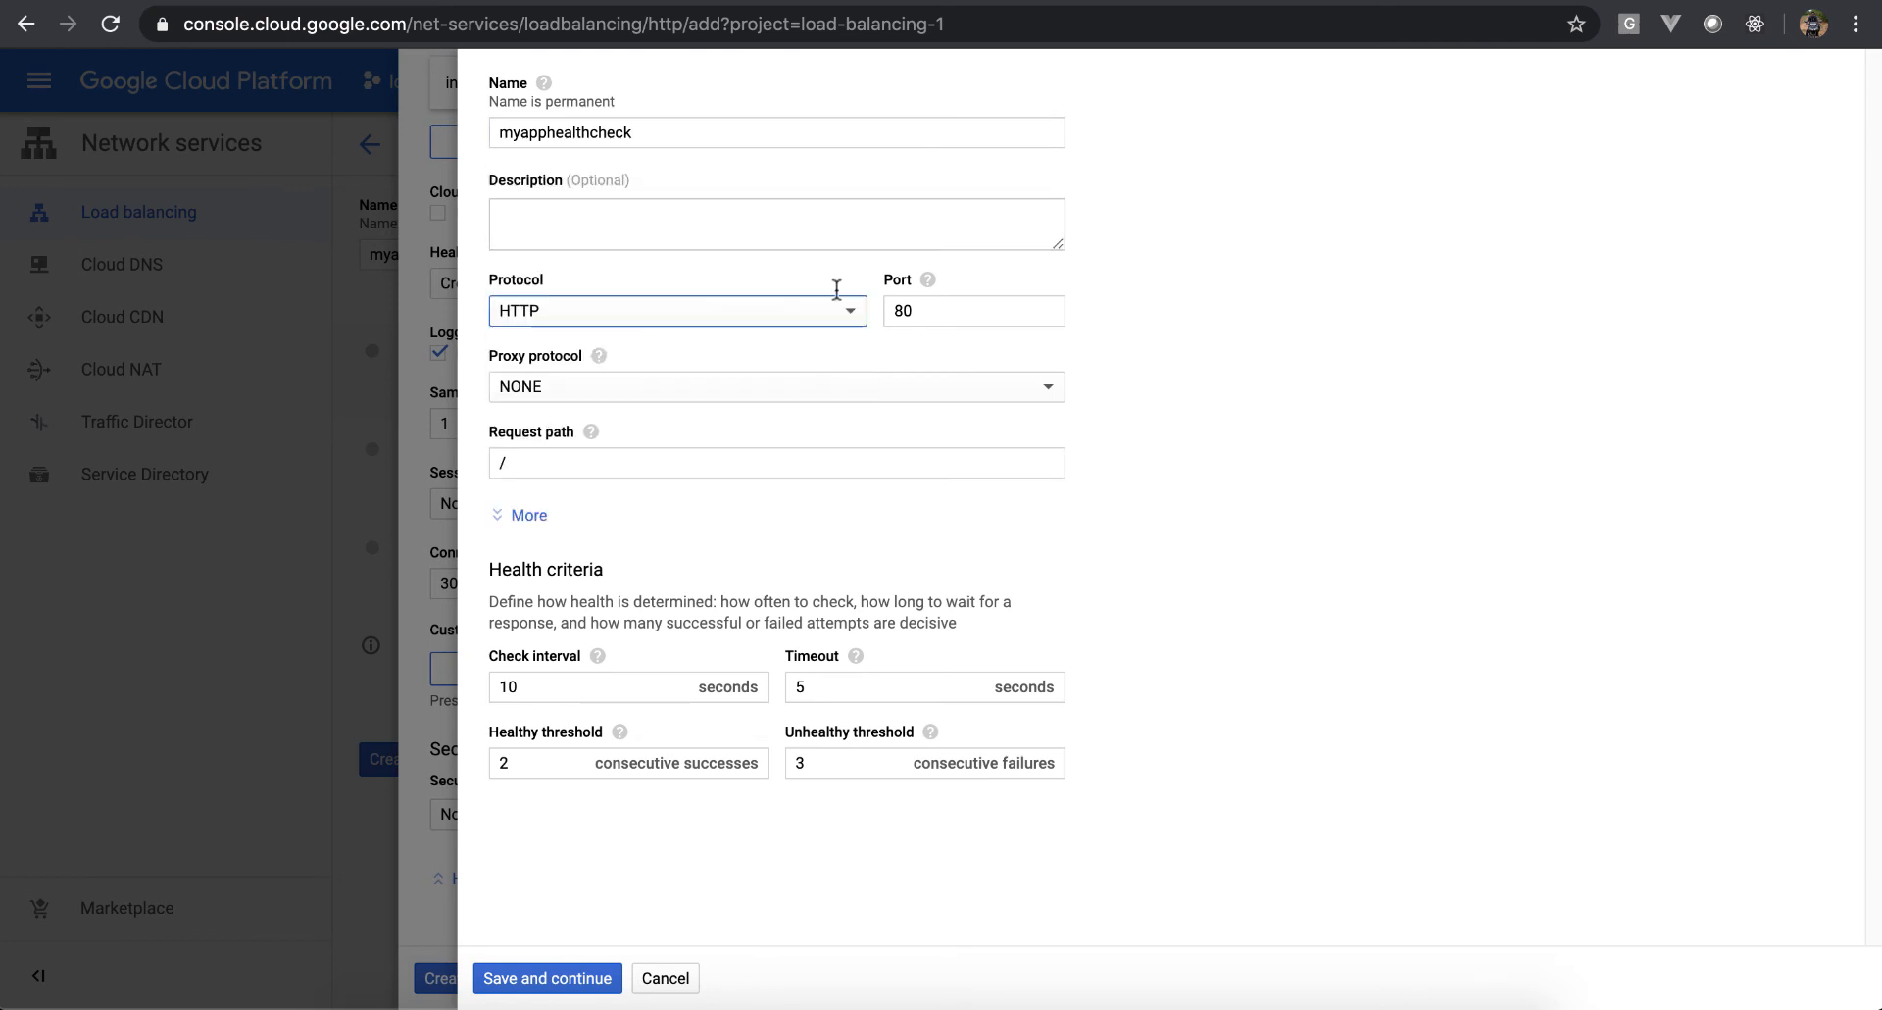
click(939, 308)
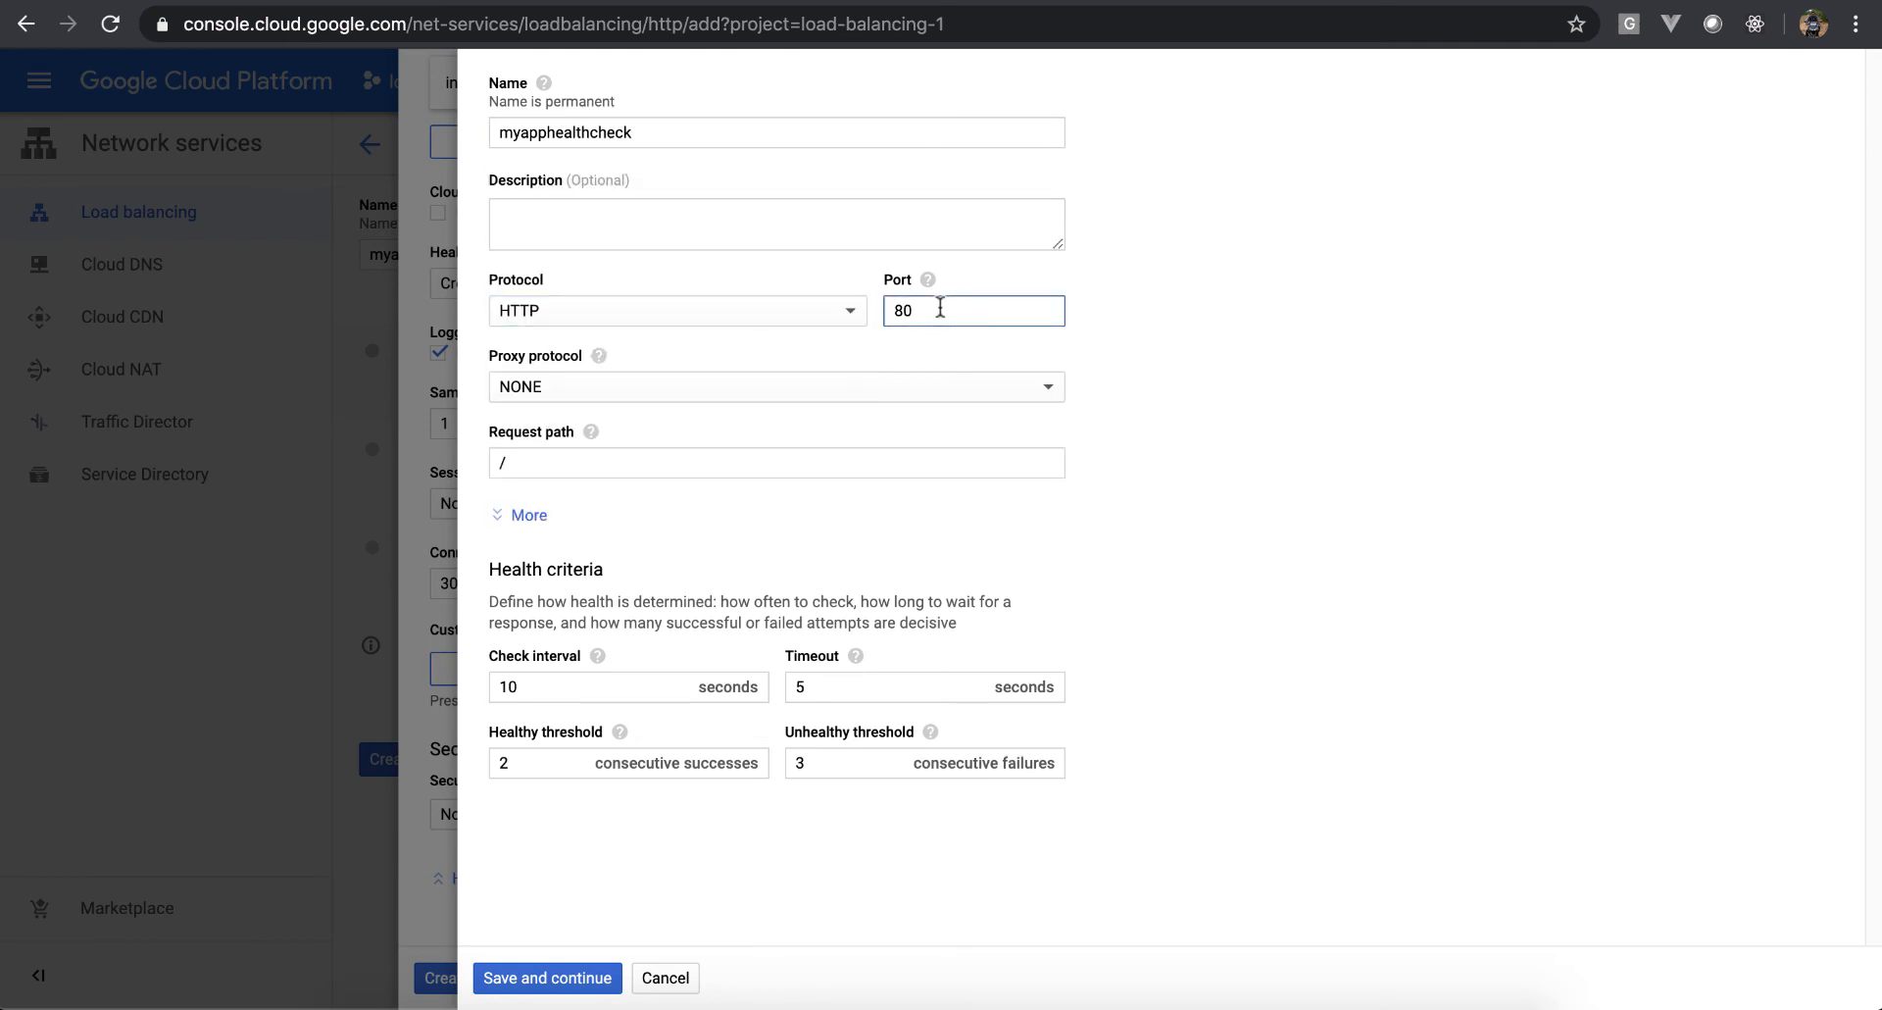
key(BackSpace)
key(BackSpace)
text(5000)
key(Tab)
key(Tab)
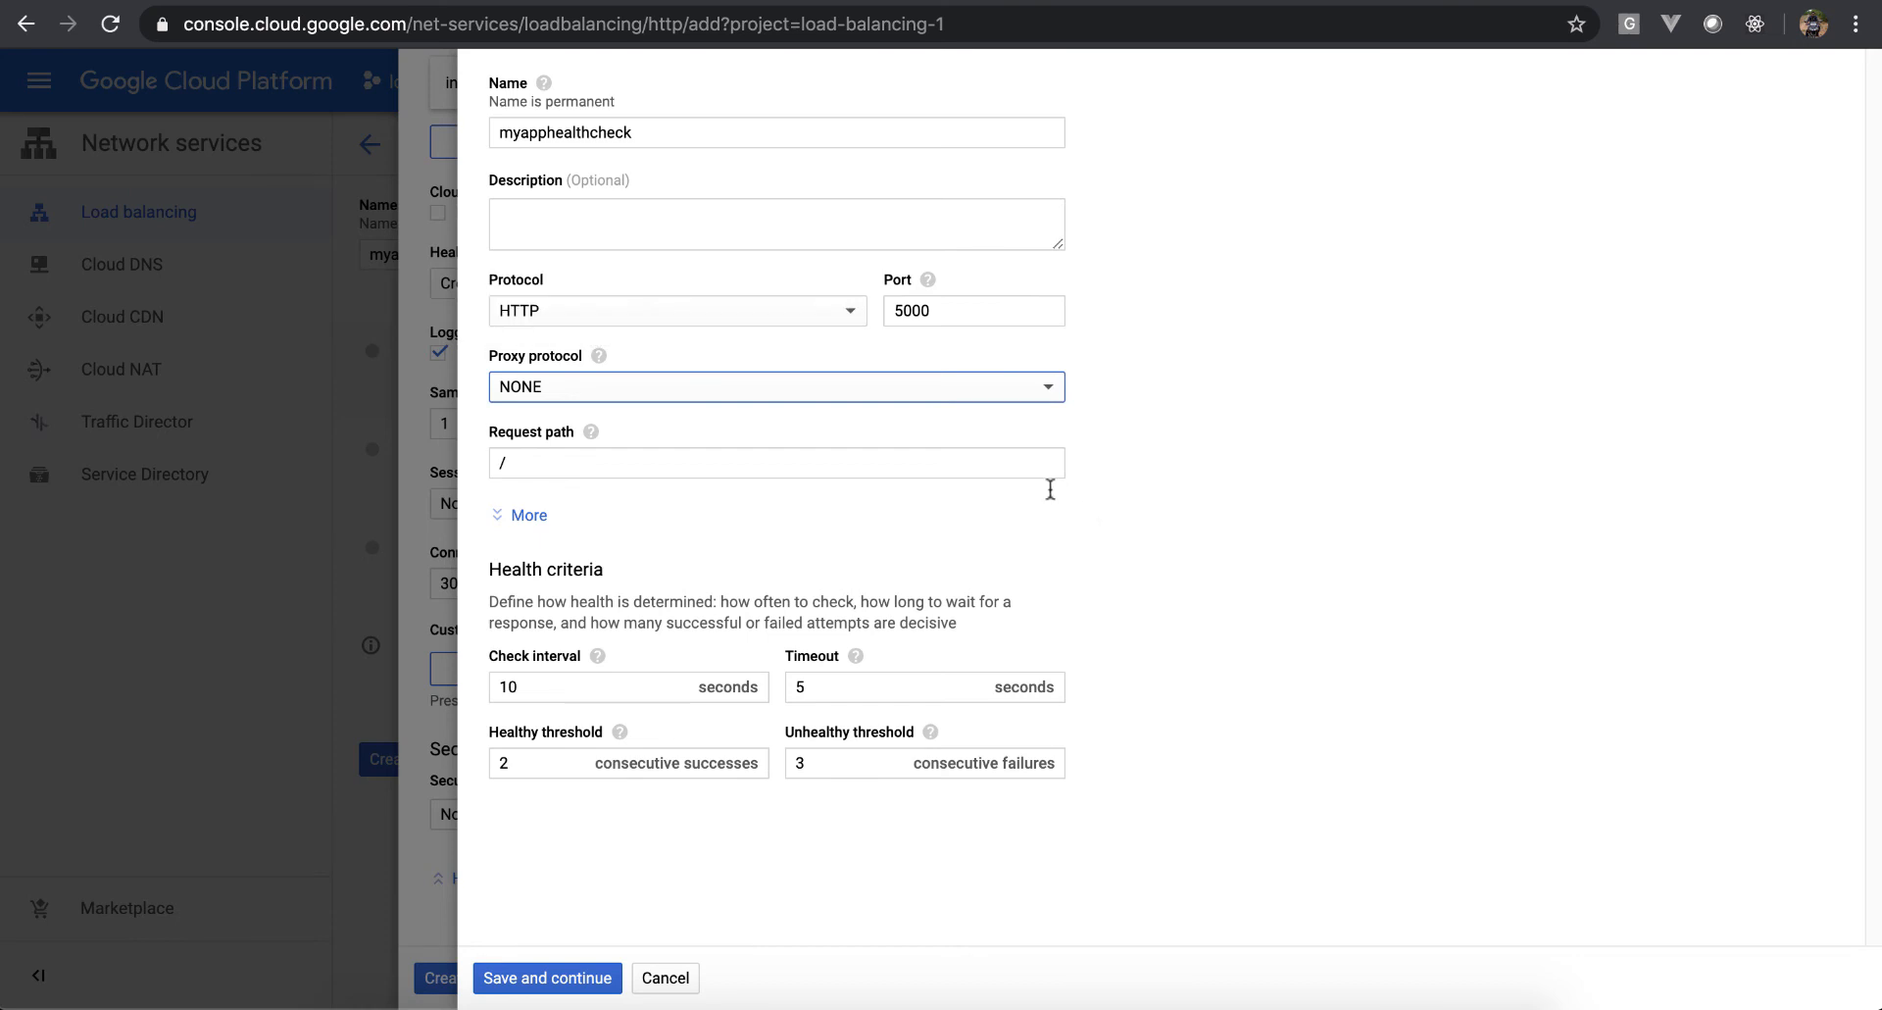
Check the health check's request path against the address of the instance's port 5000 page, and return to the health check form
click(1010, 459)
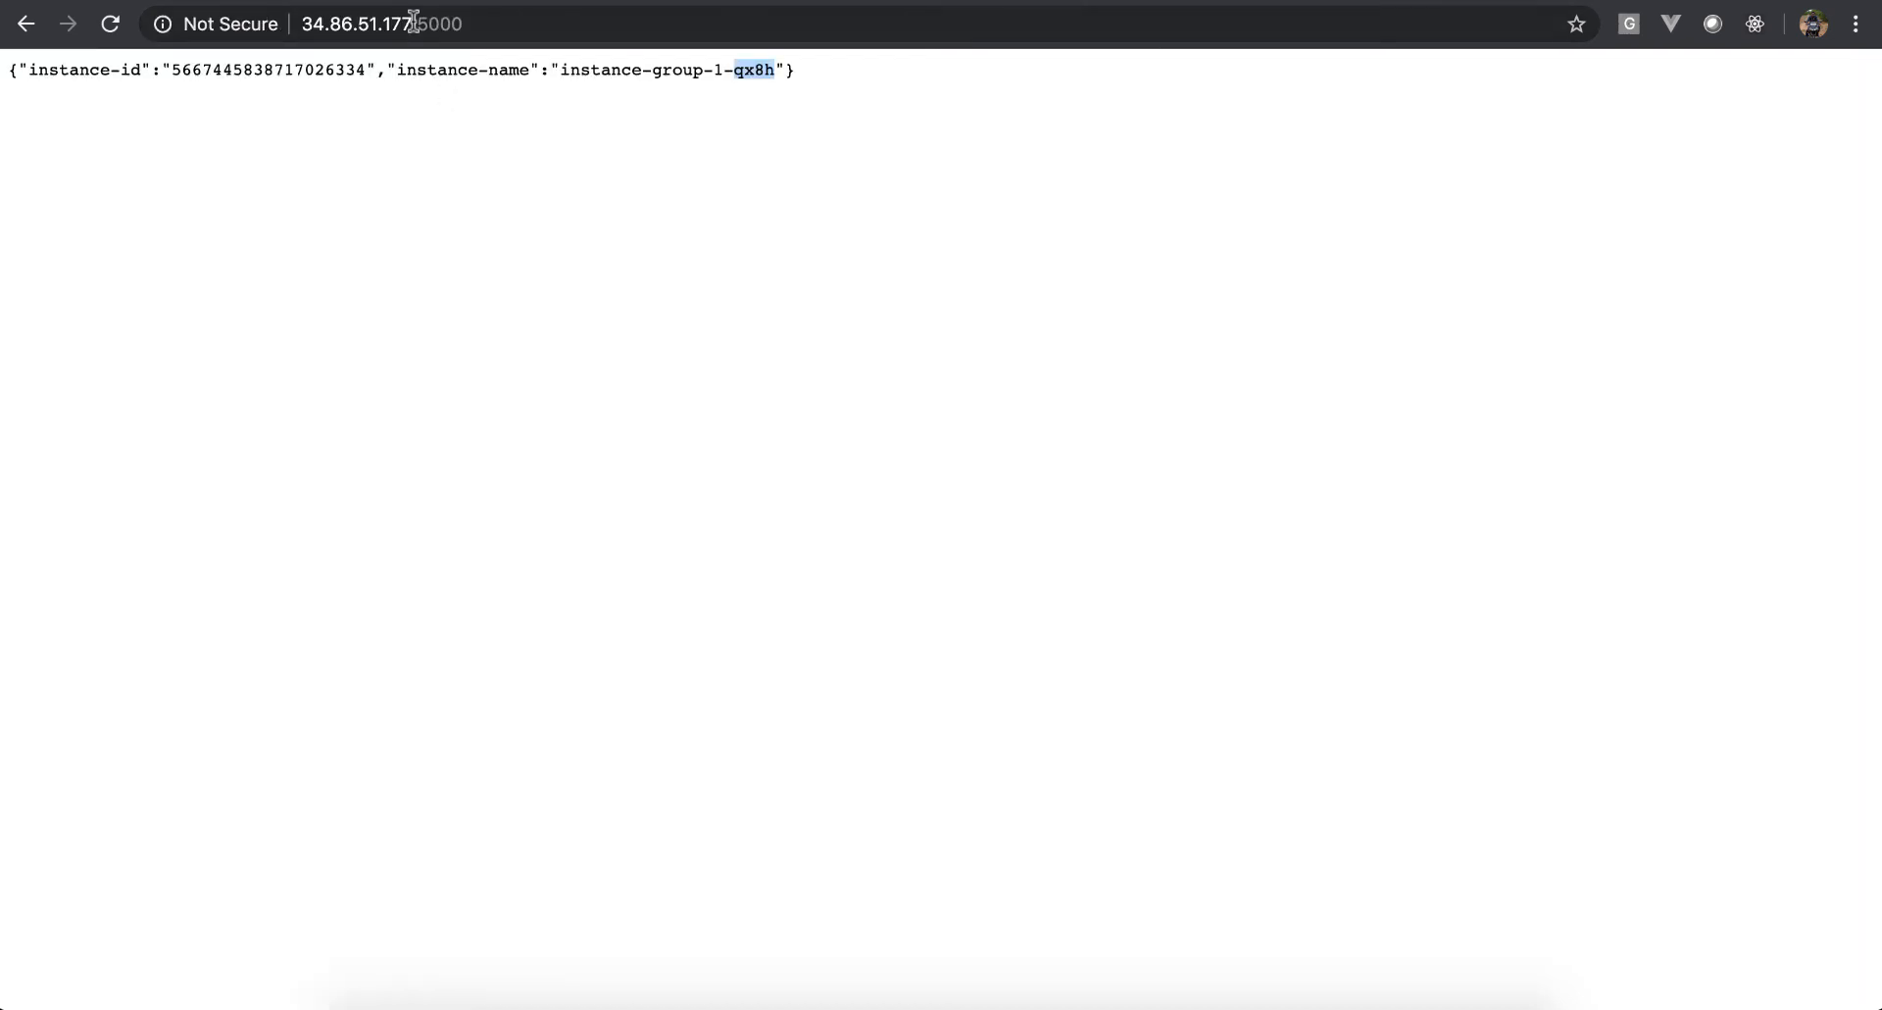
click(413, 23)
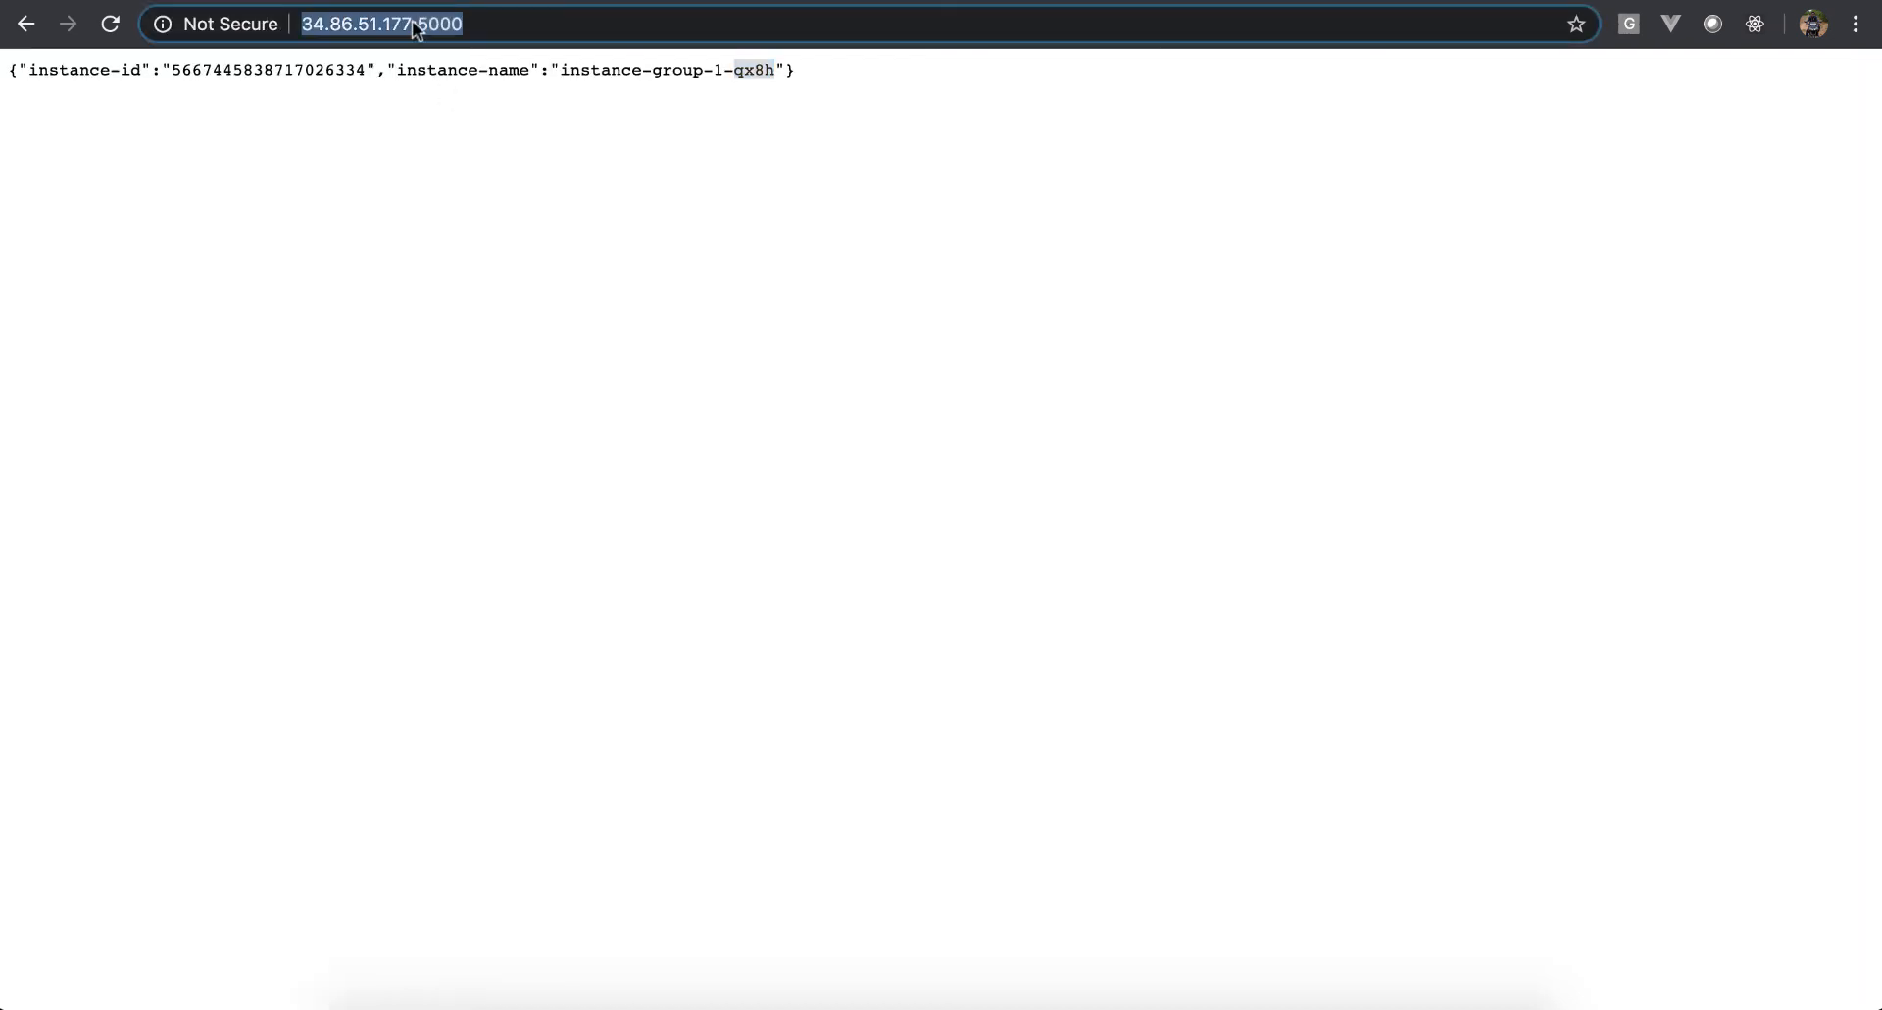
click(414, 23)
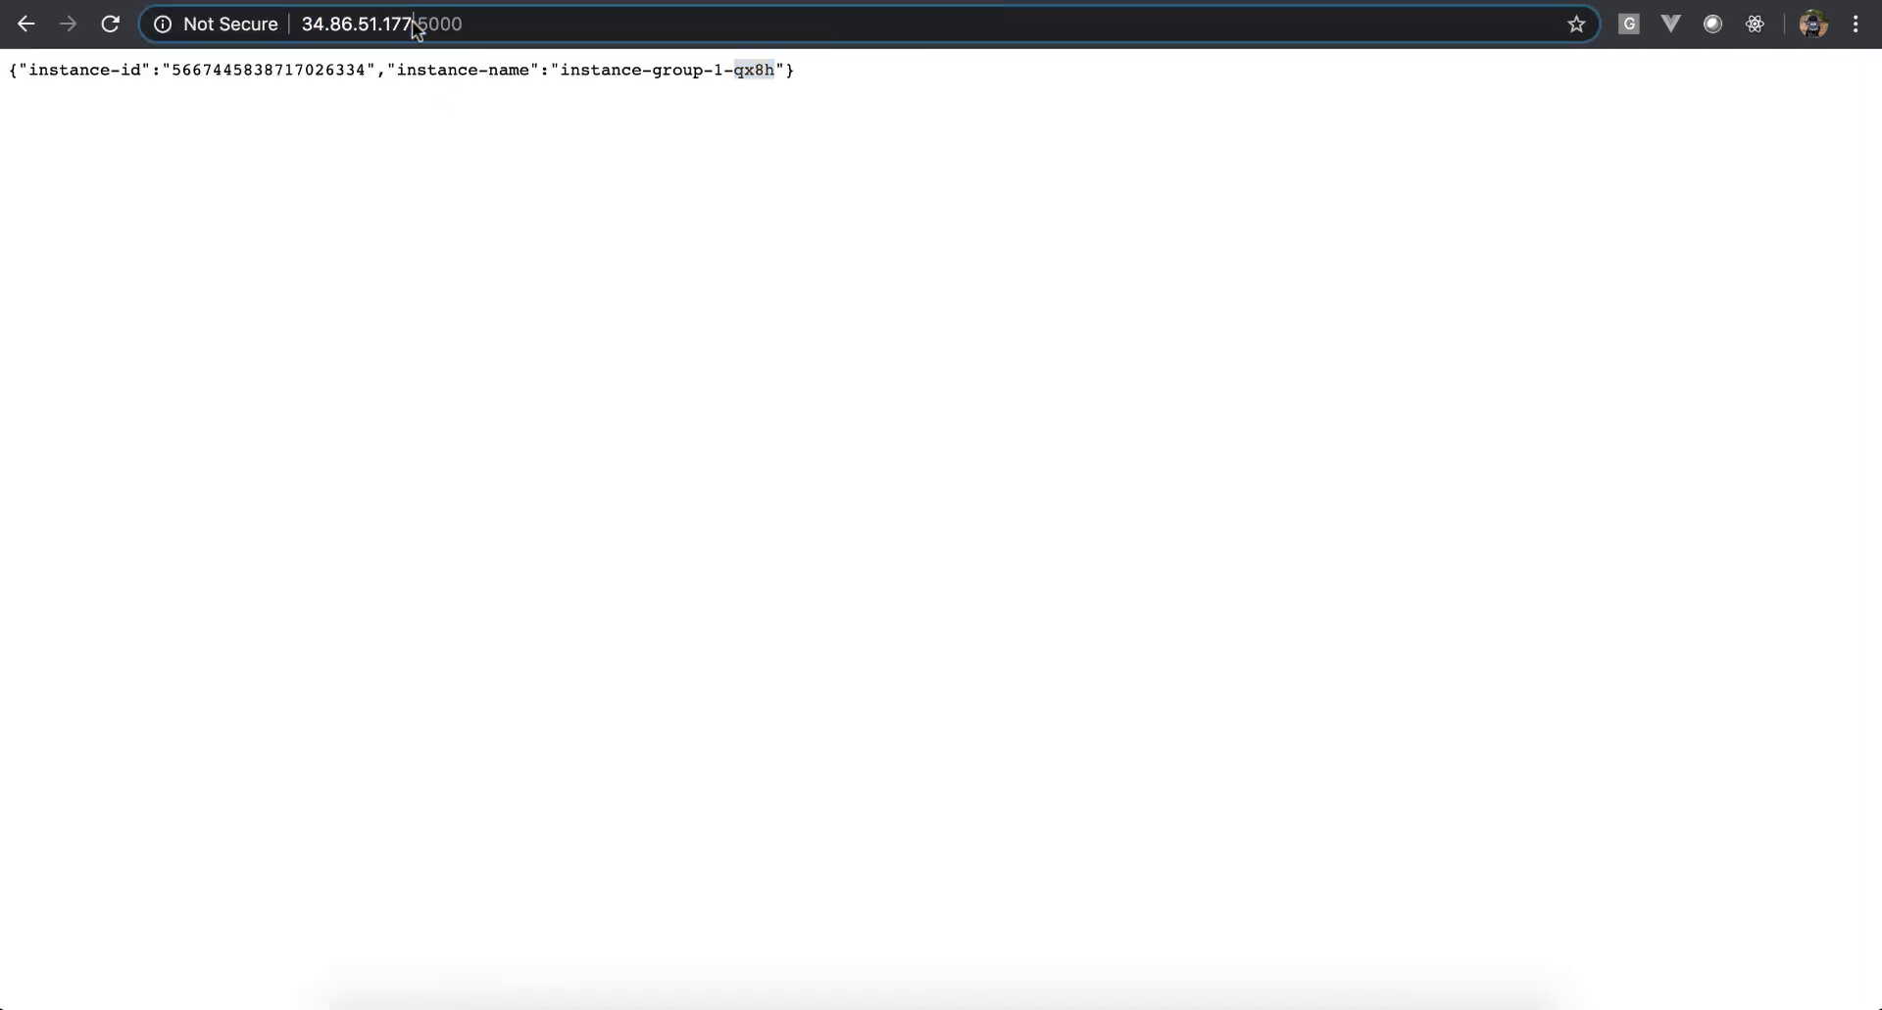
click(341, 0)
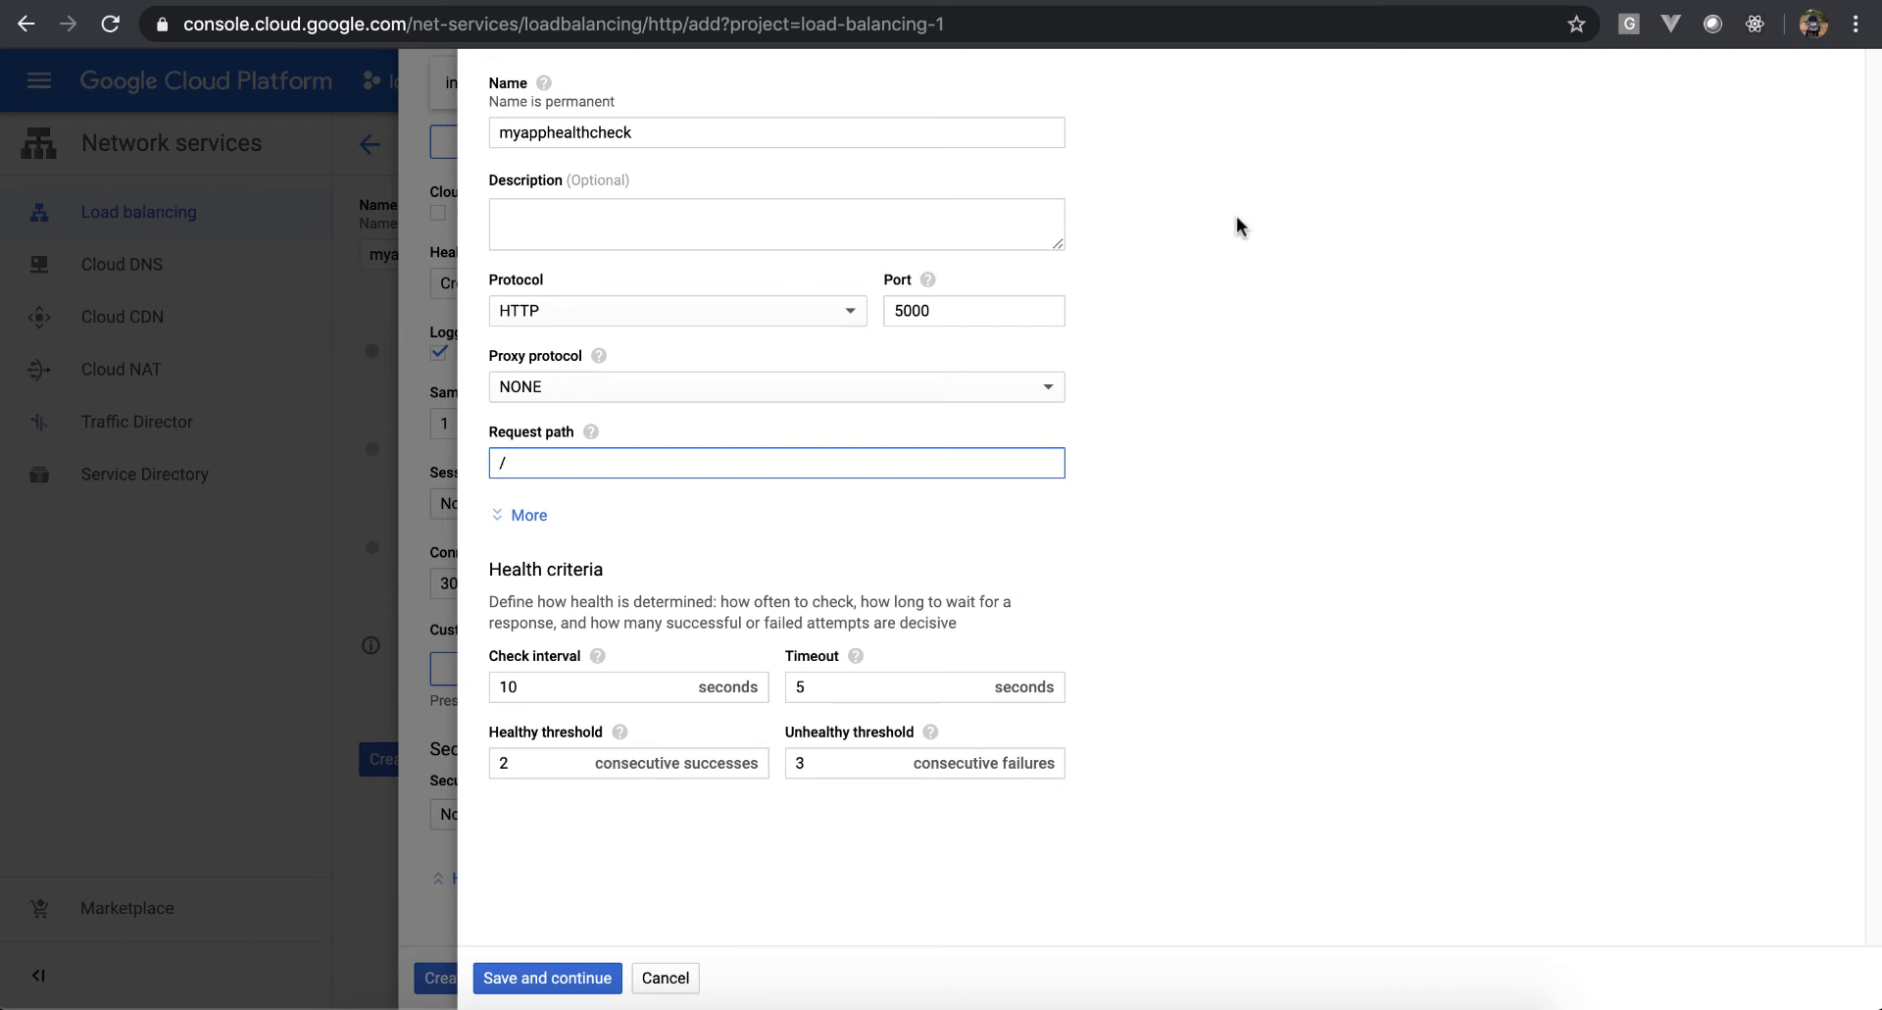
text(health)
key(alt+shift+Left)
key(BackSpace)
Set the health check's check interval to 5 seconds, keeping the timeout at 5 seconds
double_click(611, 687)
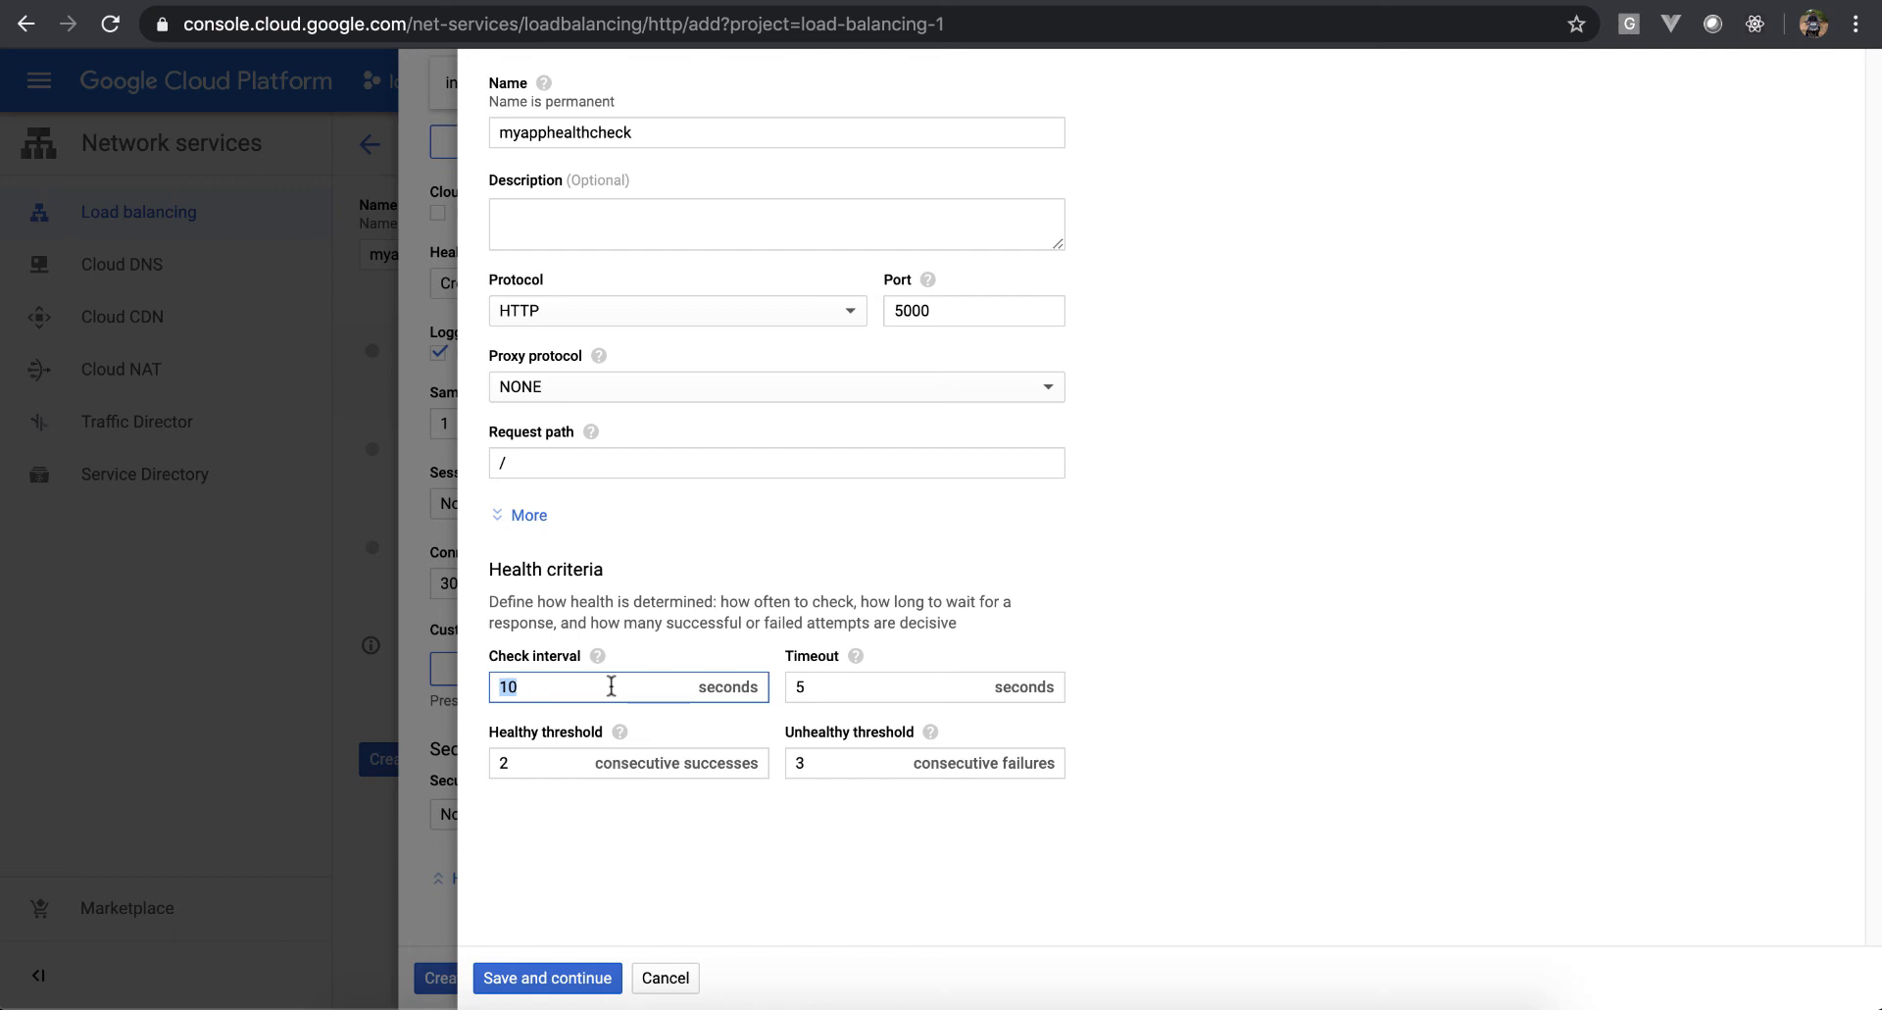
text(5)
key(Tab)
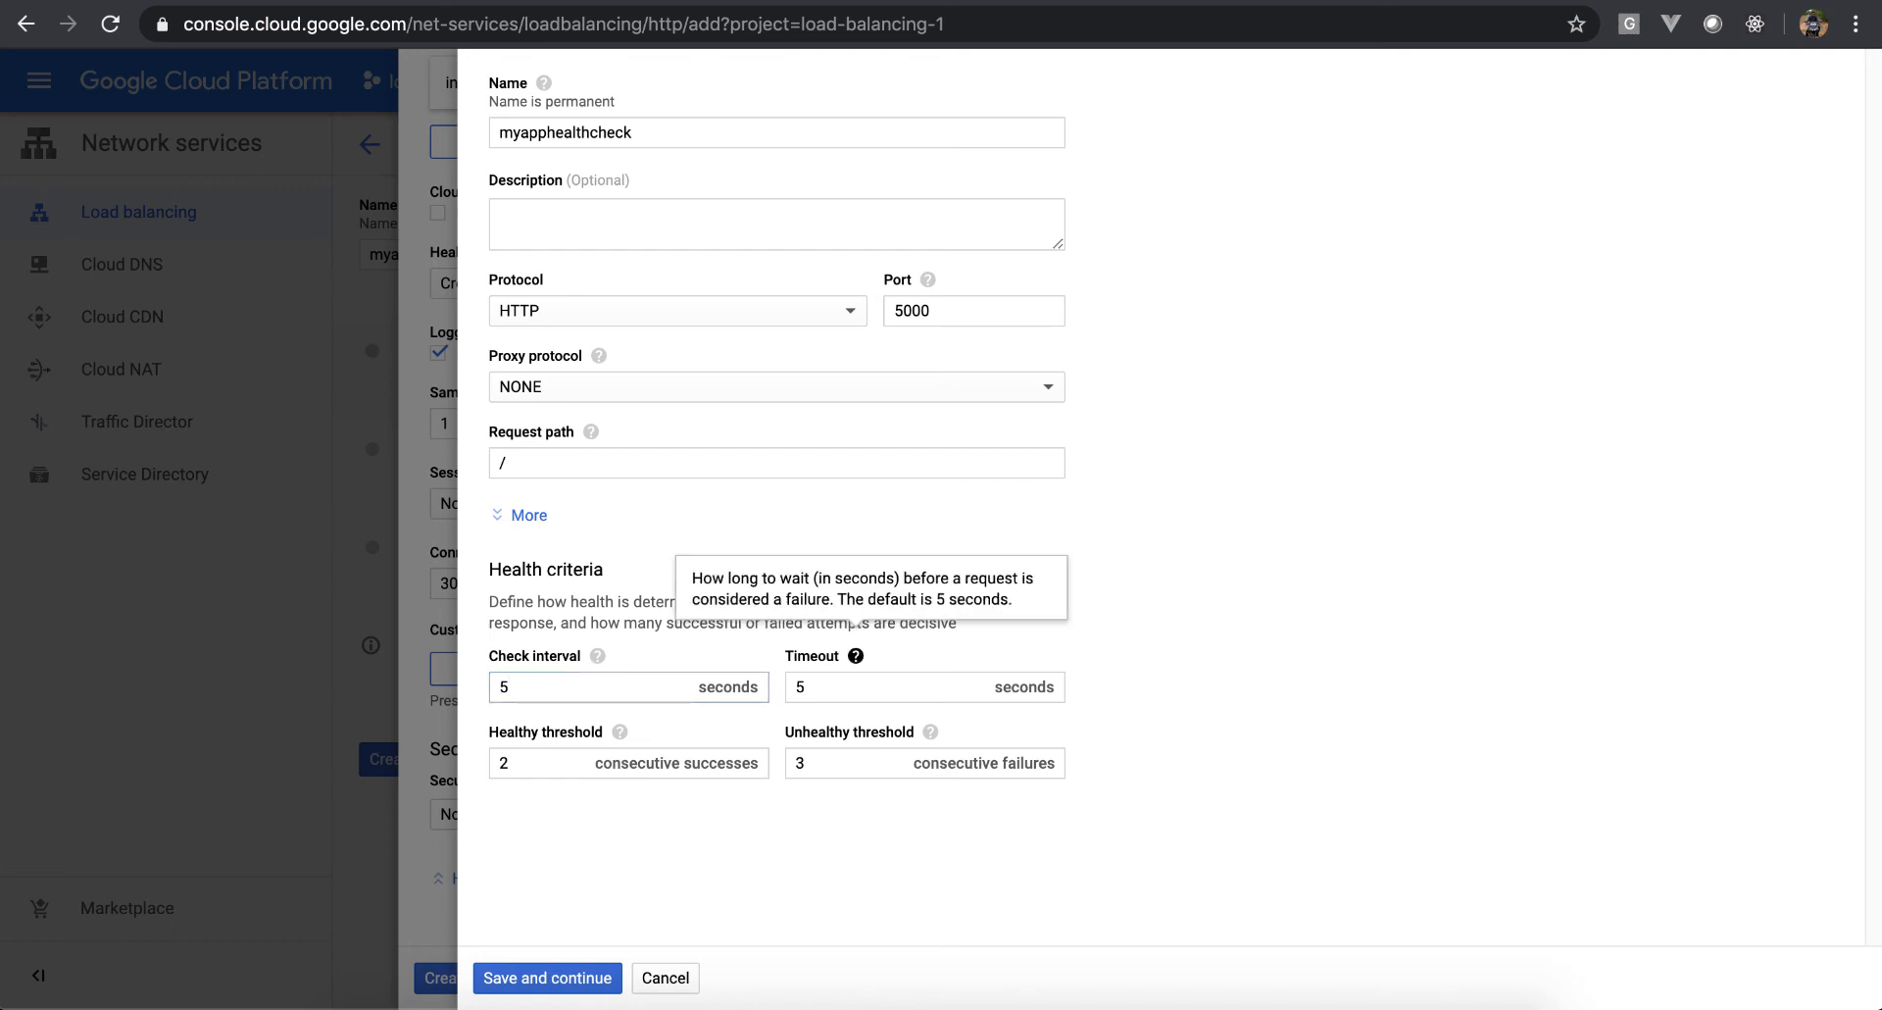
key(Tab)
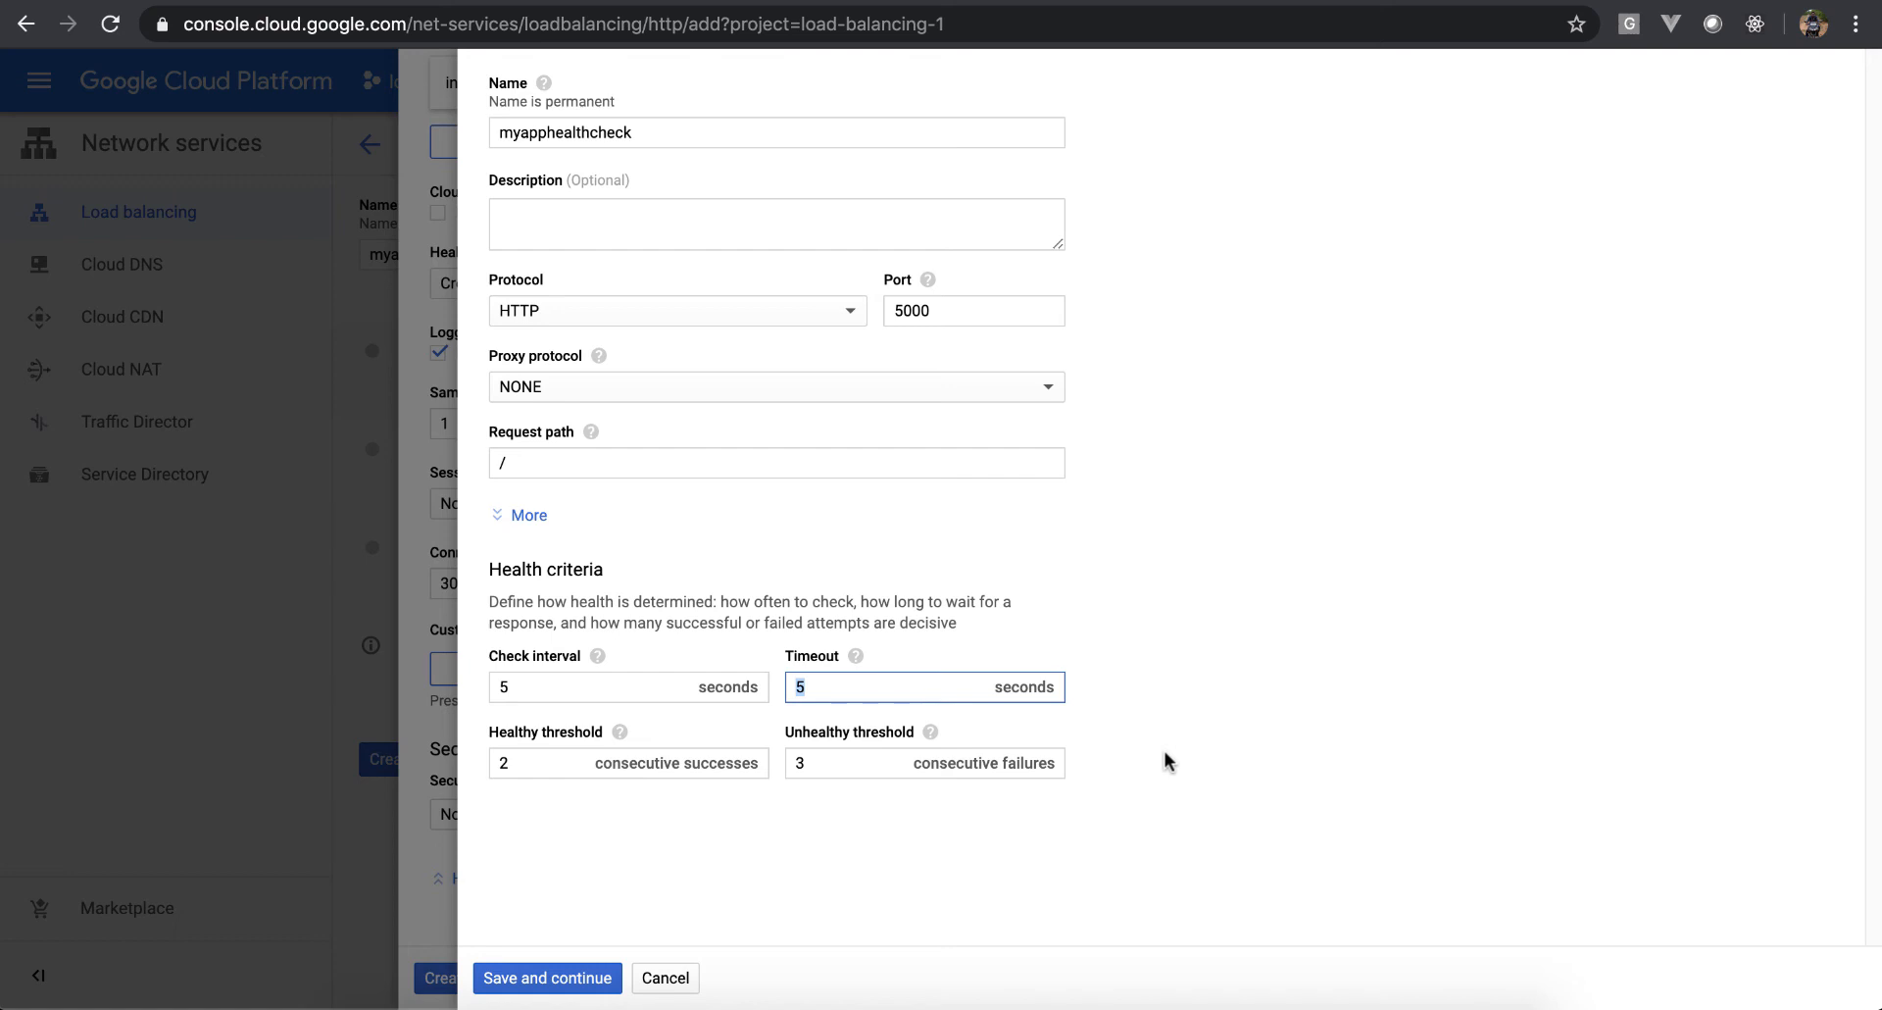
Review the health criteria, set the healthy threshold to 1 consecutive success, and save the health check
double_click(536, 762)
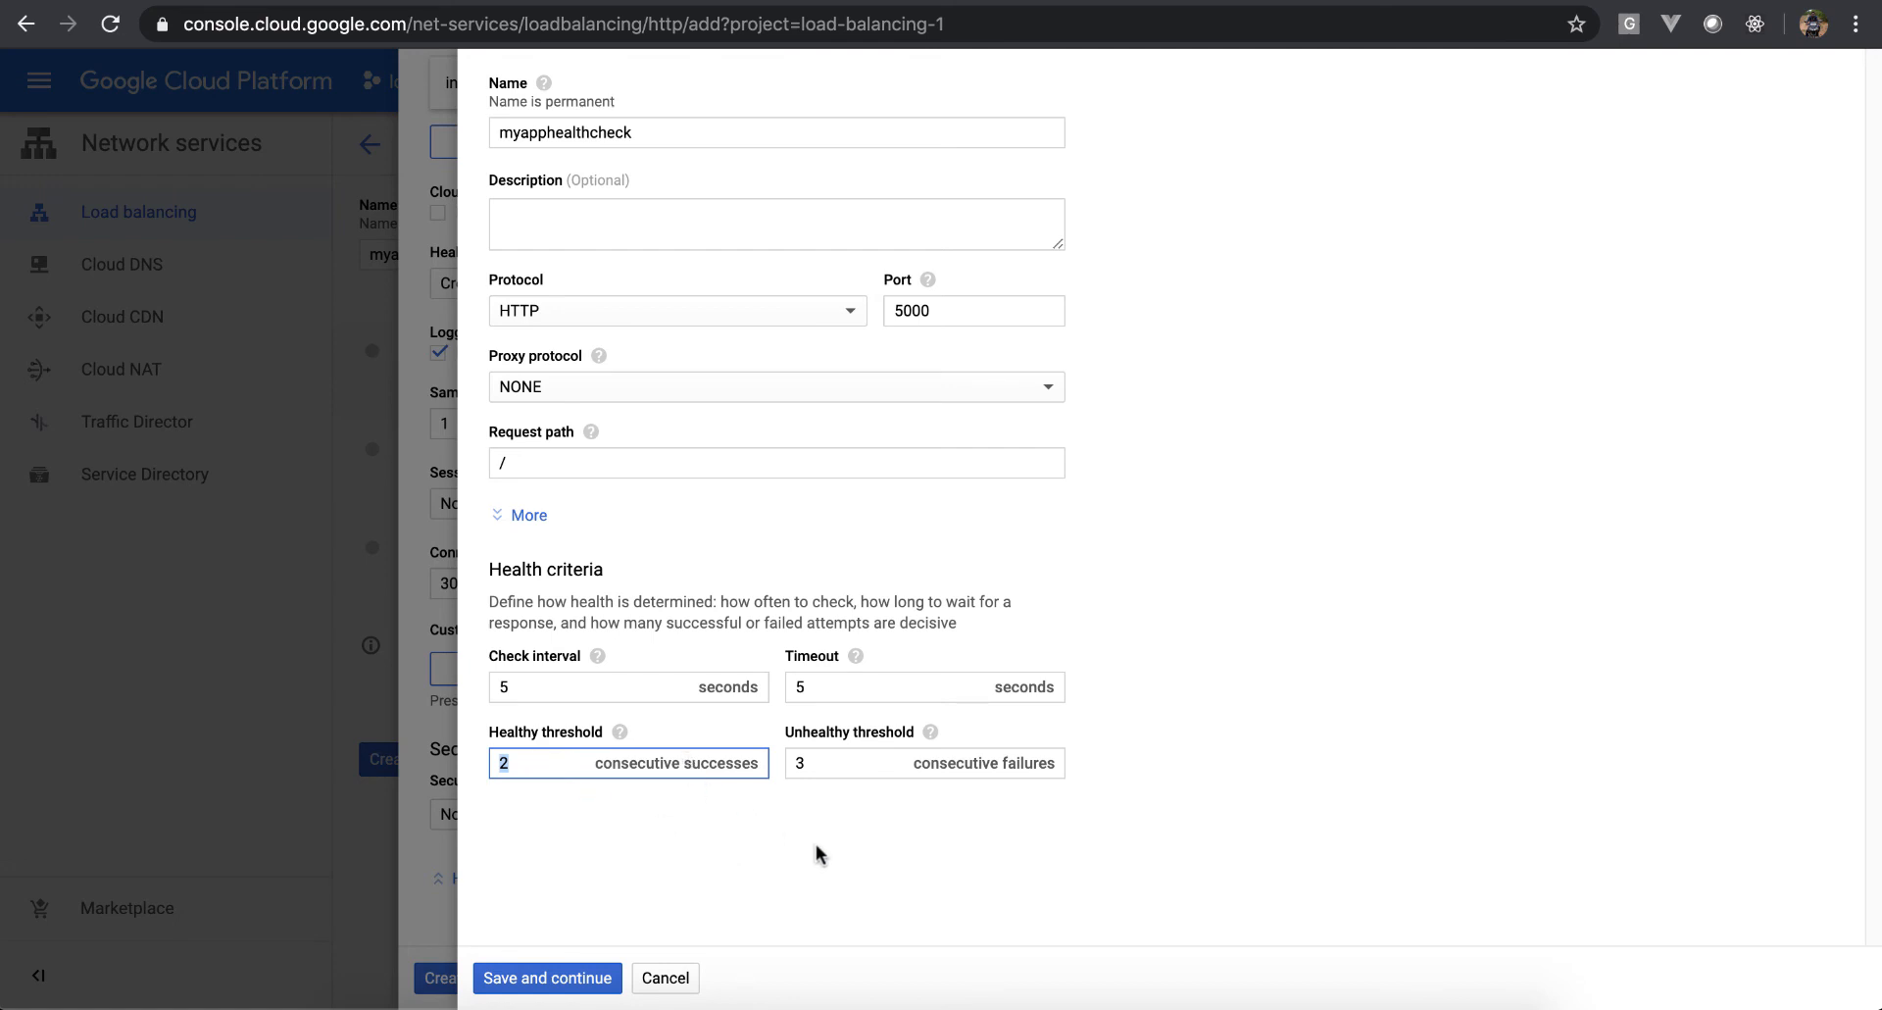
double_click(675, 692)
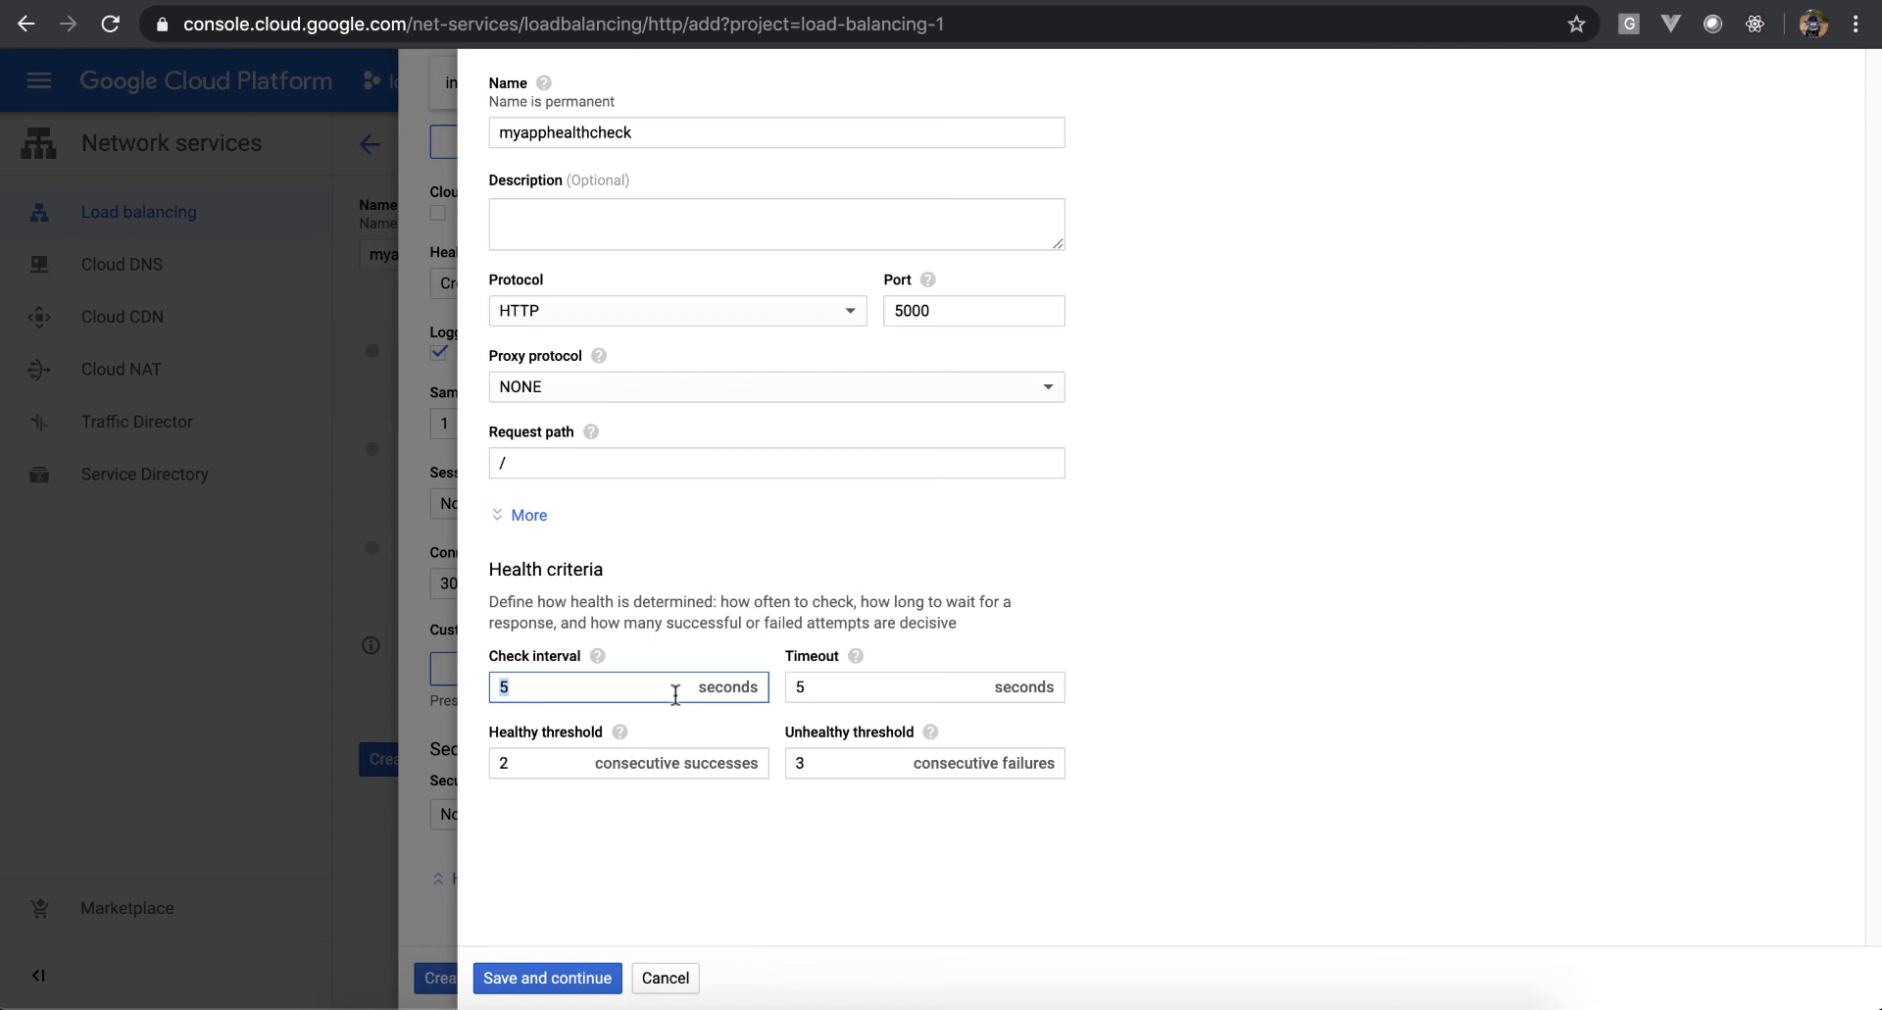
double_click(822, 763)
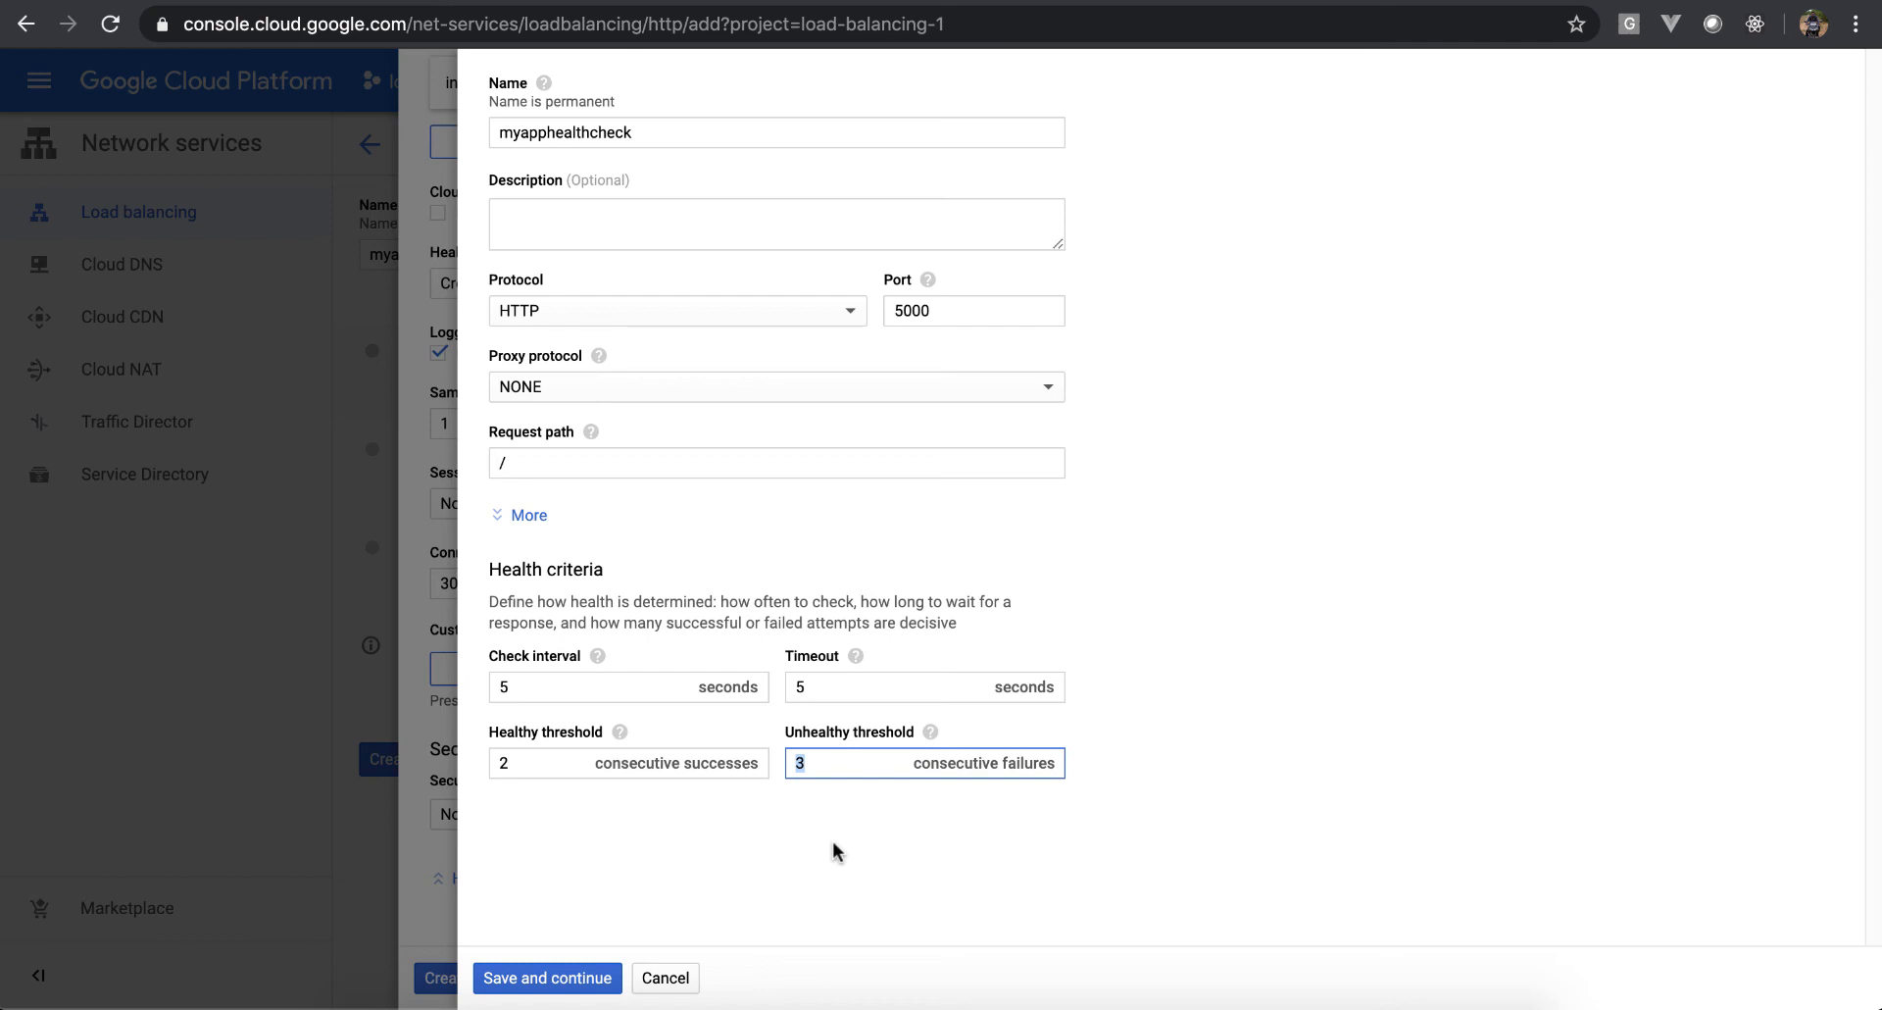
key(shift+Tab)
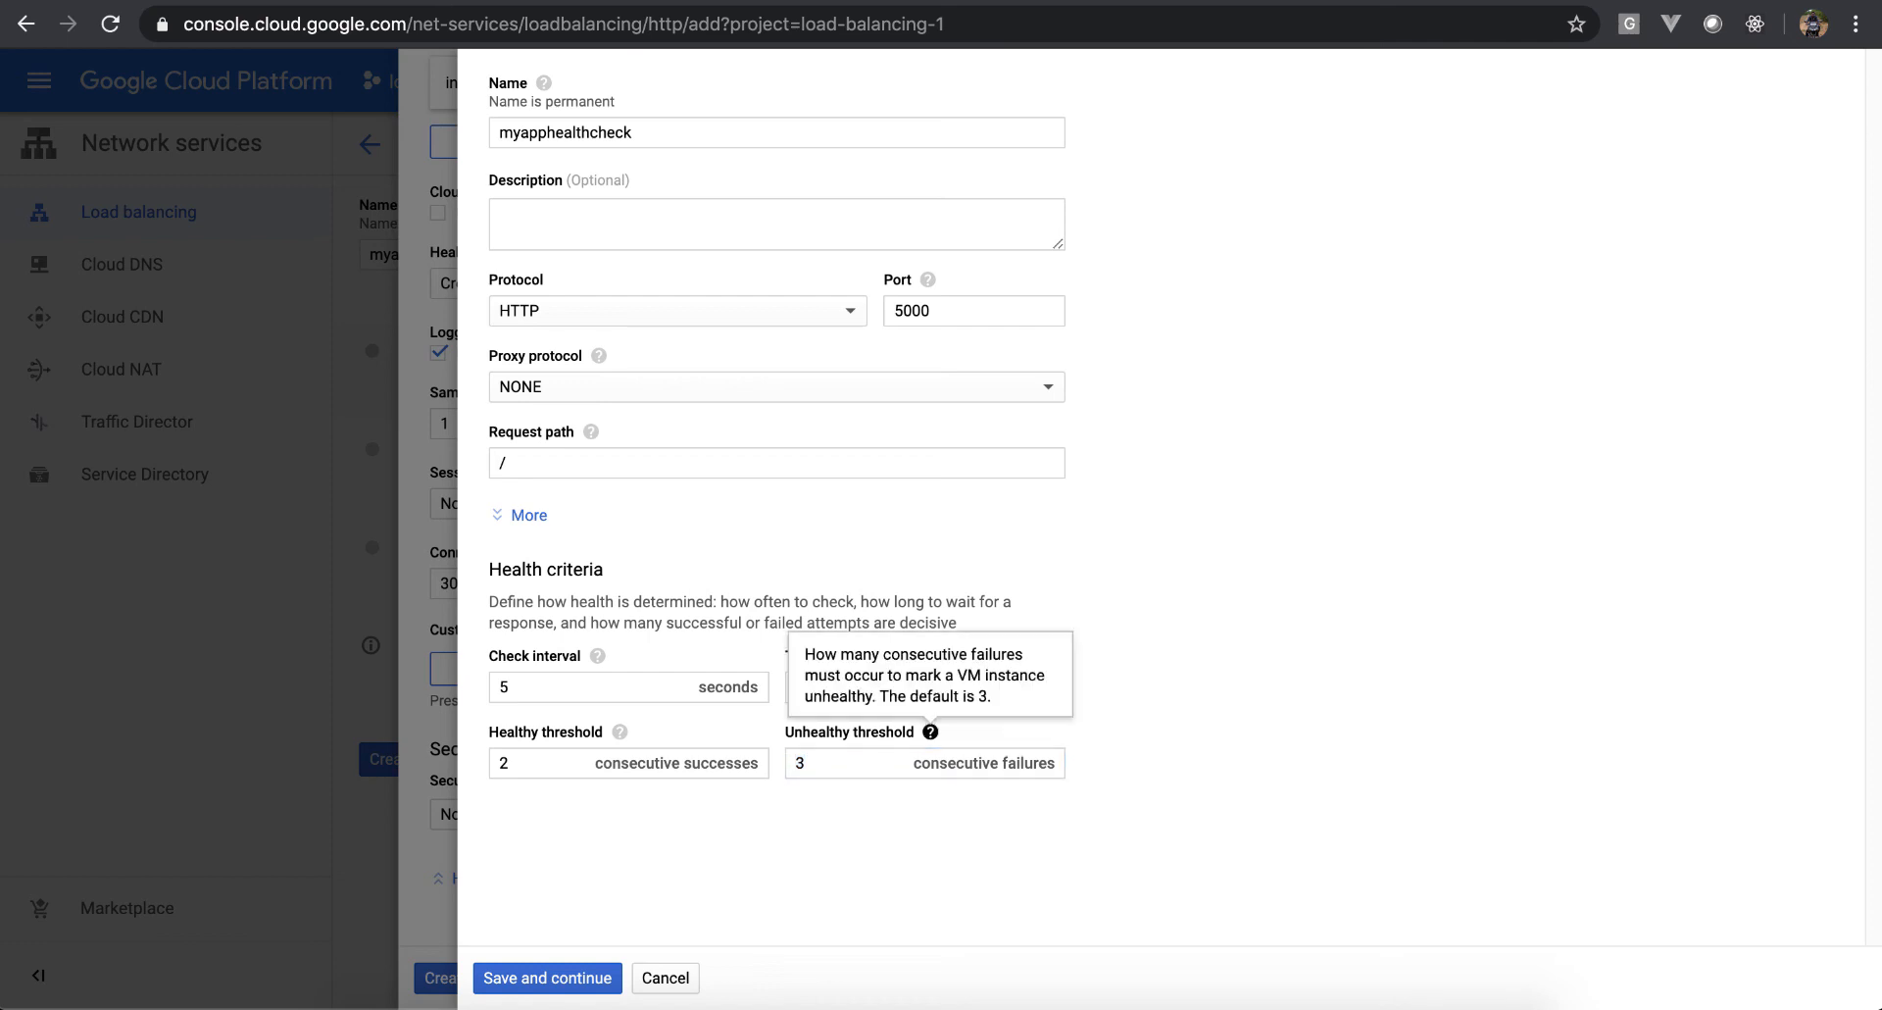
click(548, 763)
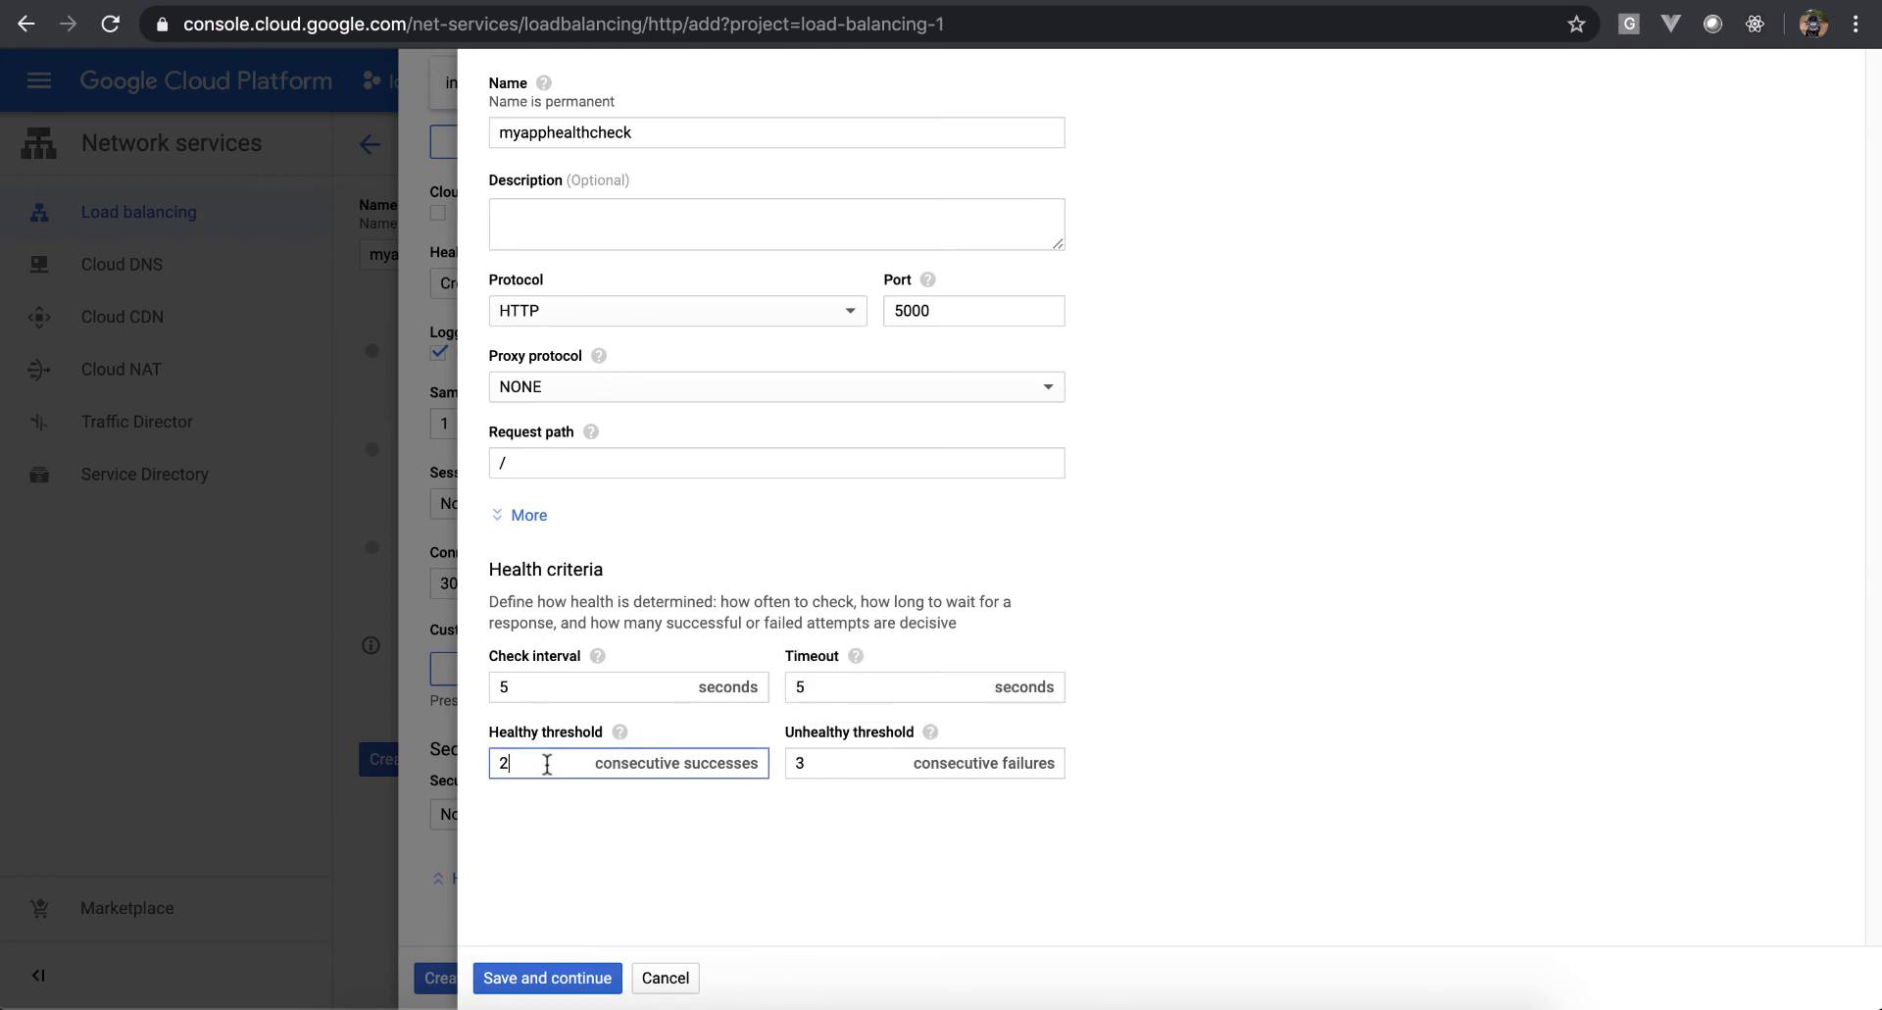
key(BackSpace)
text(1)
click(1268, 598)
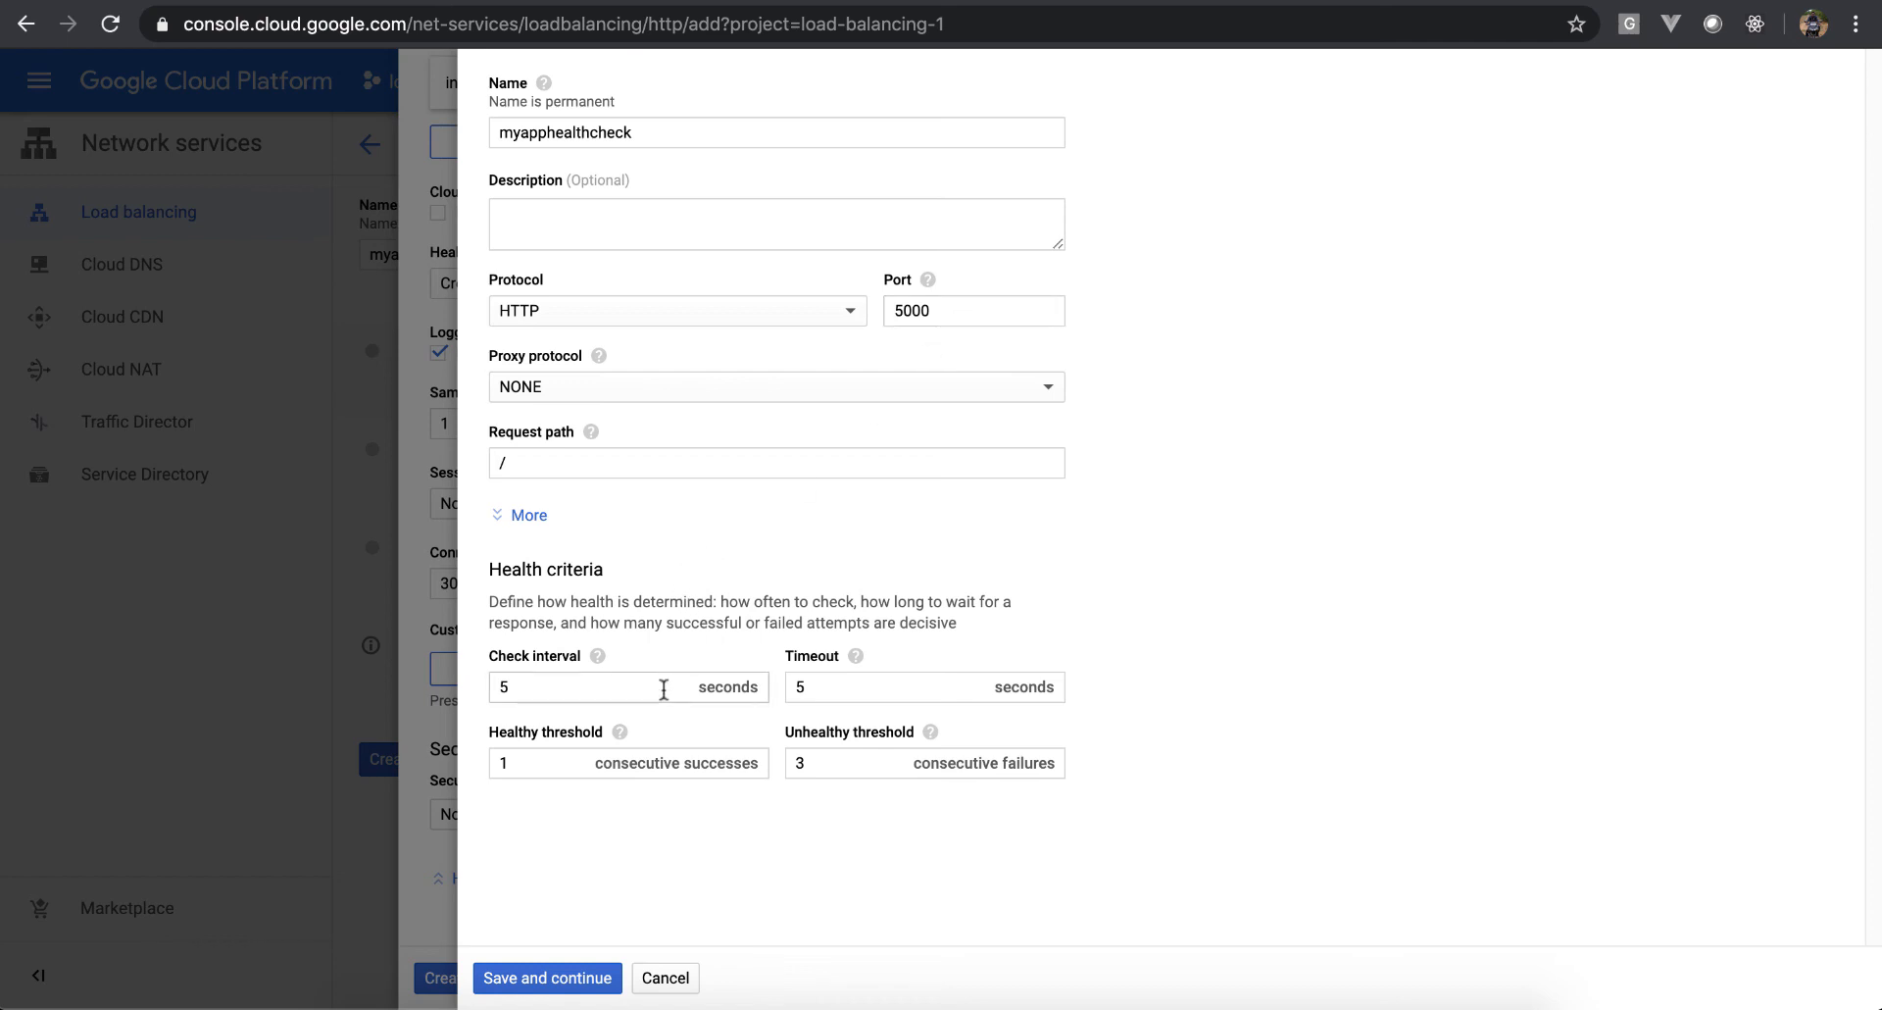
click(556, 971)
Review the settings of myappbackendservice and create the backend service
scroll(1186, 635, up, 5)
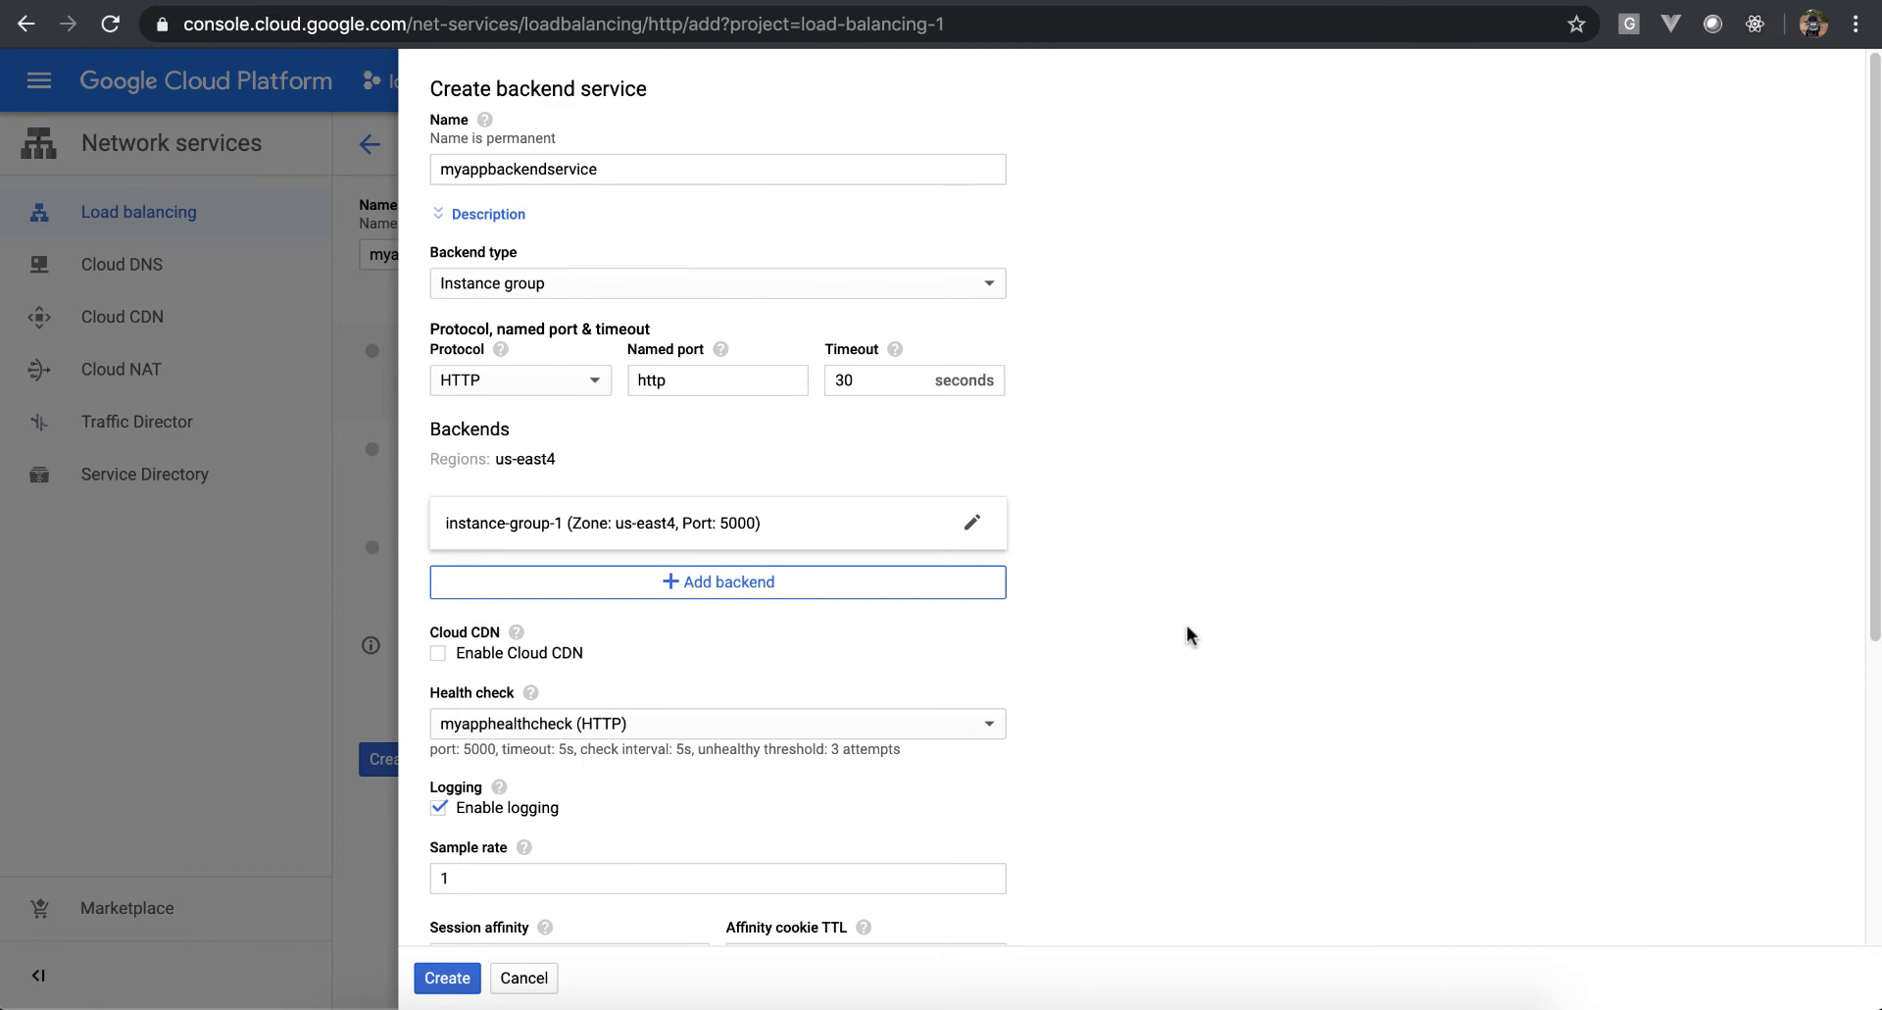
scroll(1186, 627, down, 5)
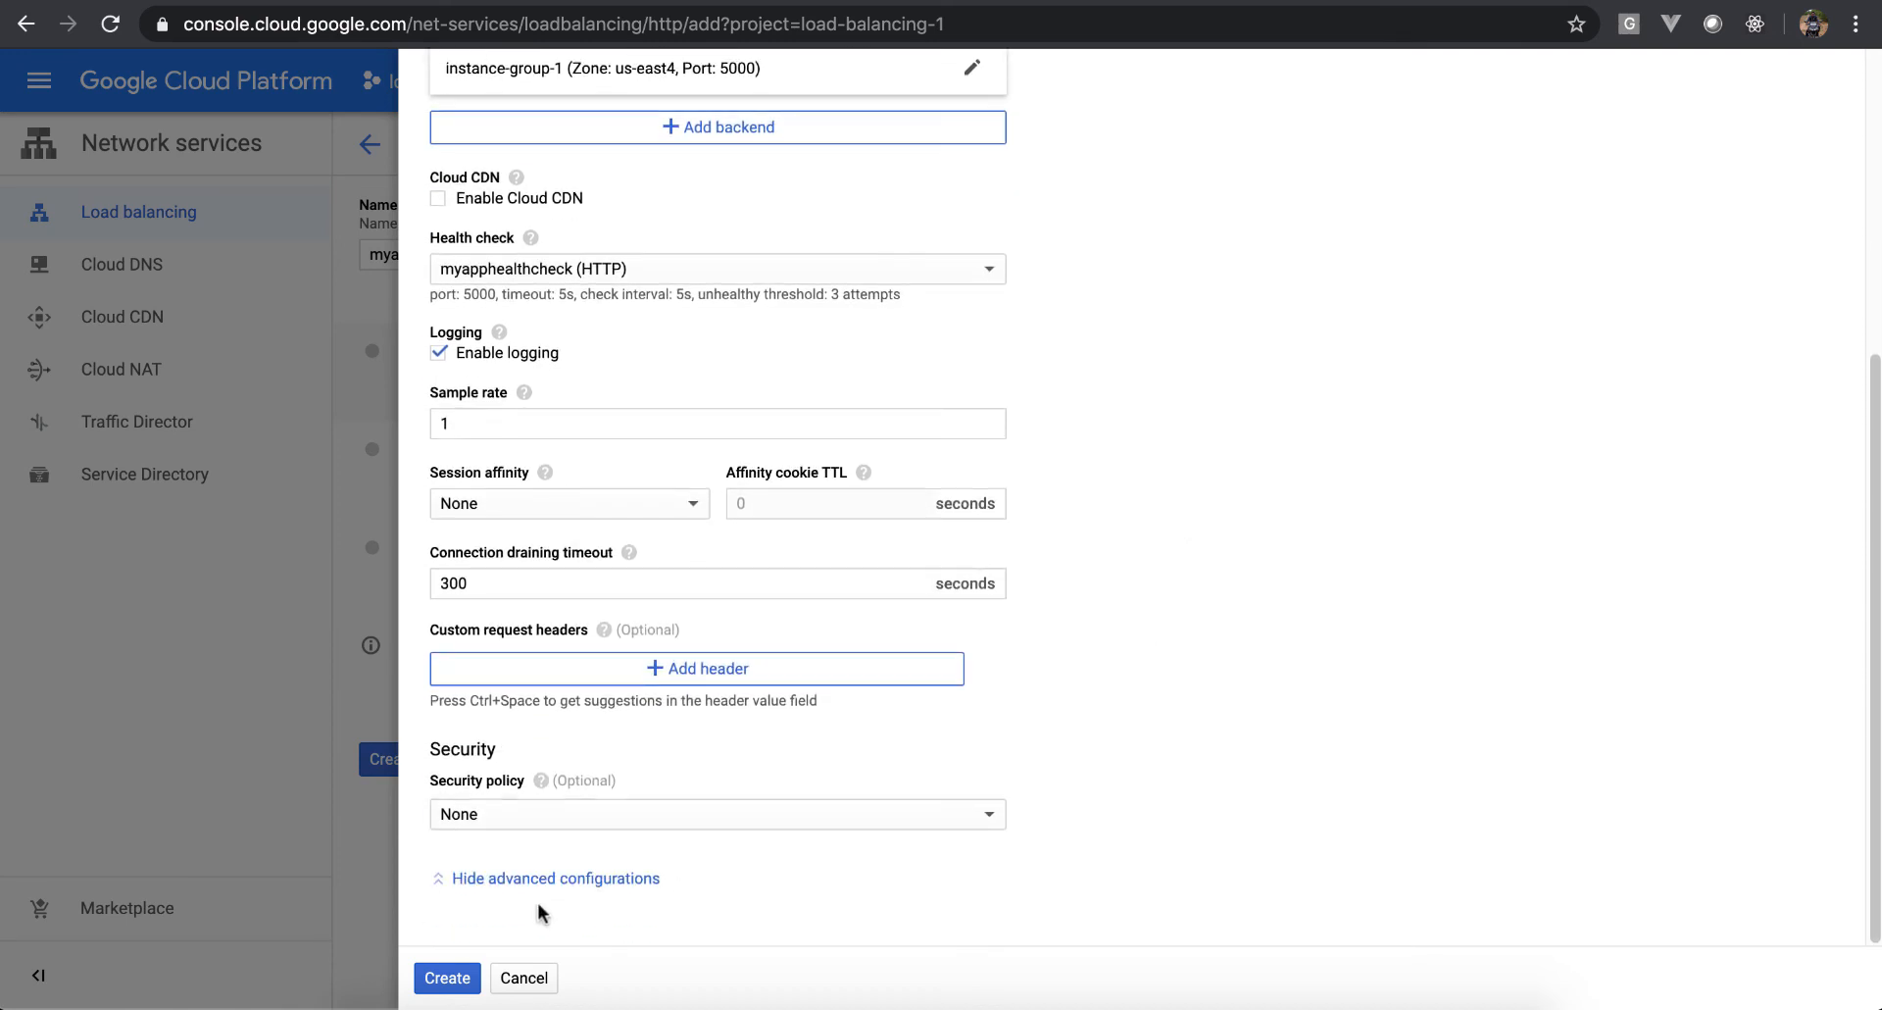
click(444, 978)
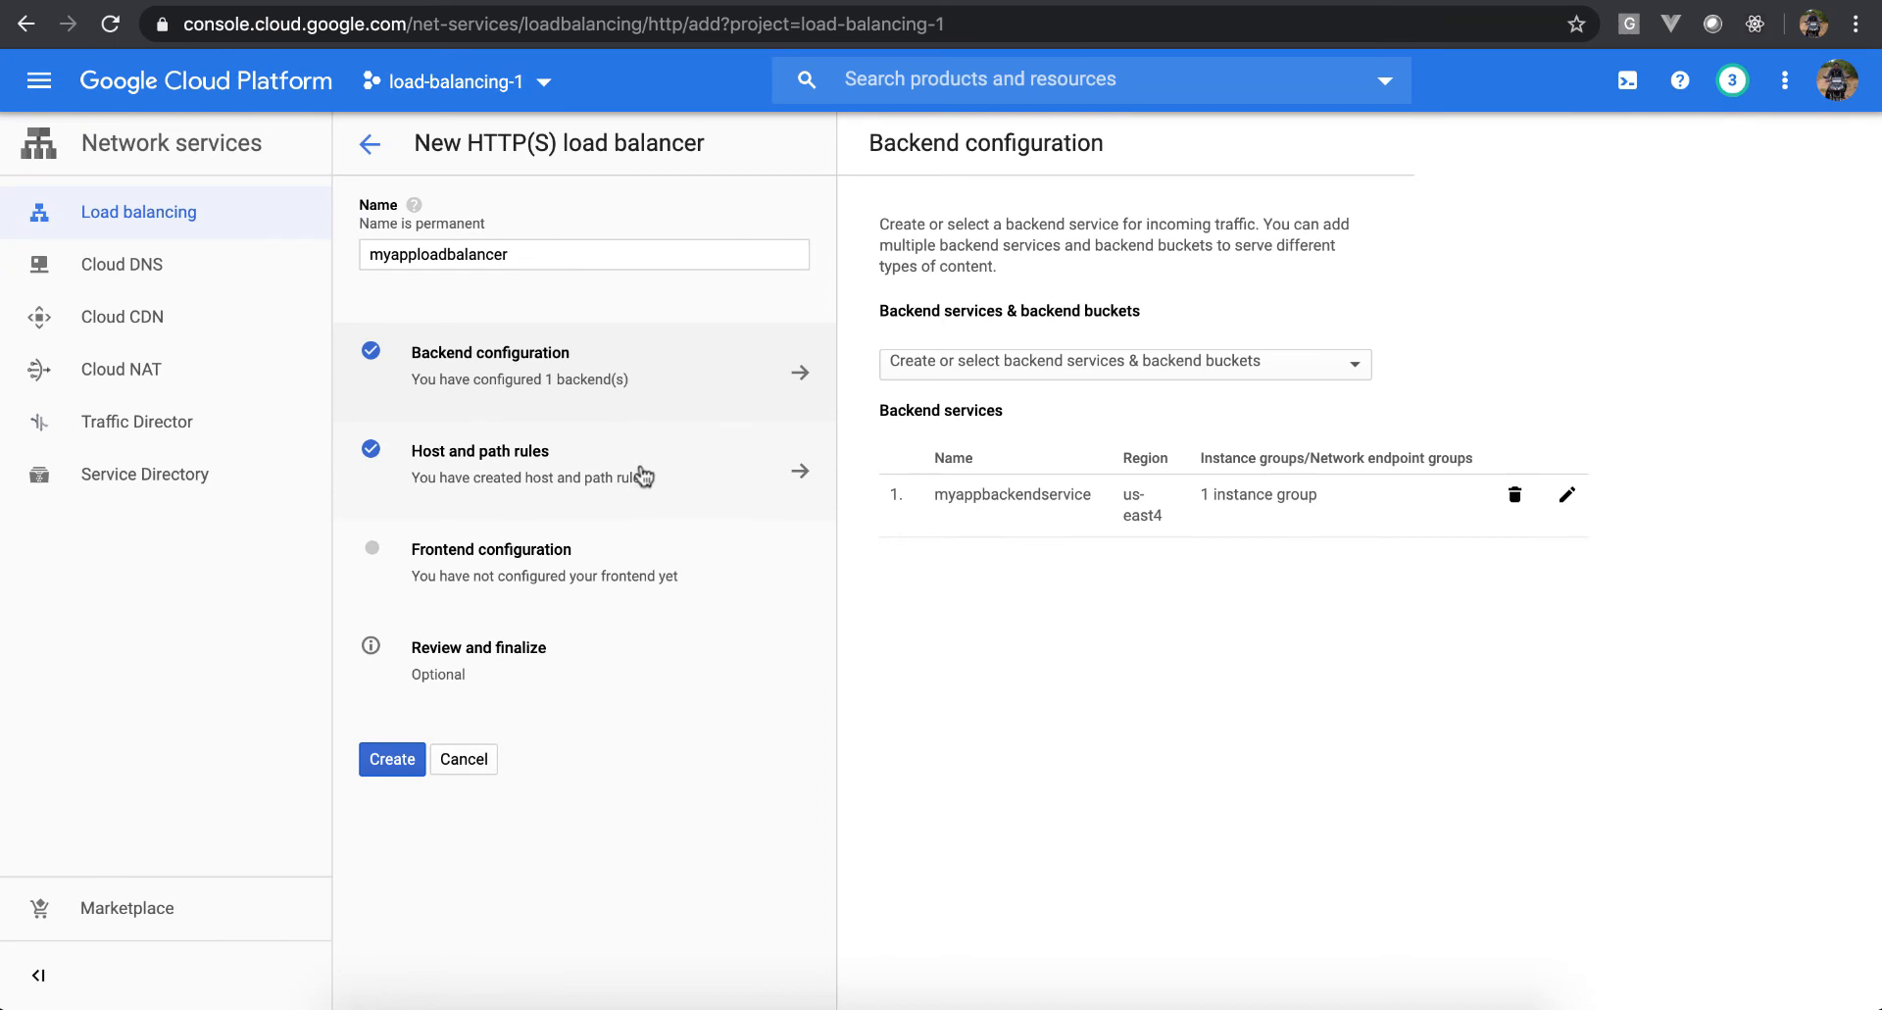
Compare the advanced and simple modes of the host and path rules, leaving the simple rule selected
click(644, 477)
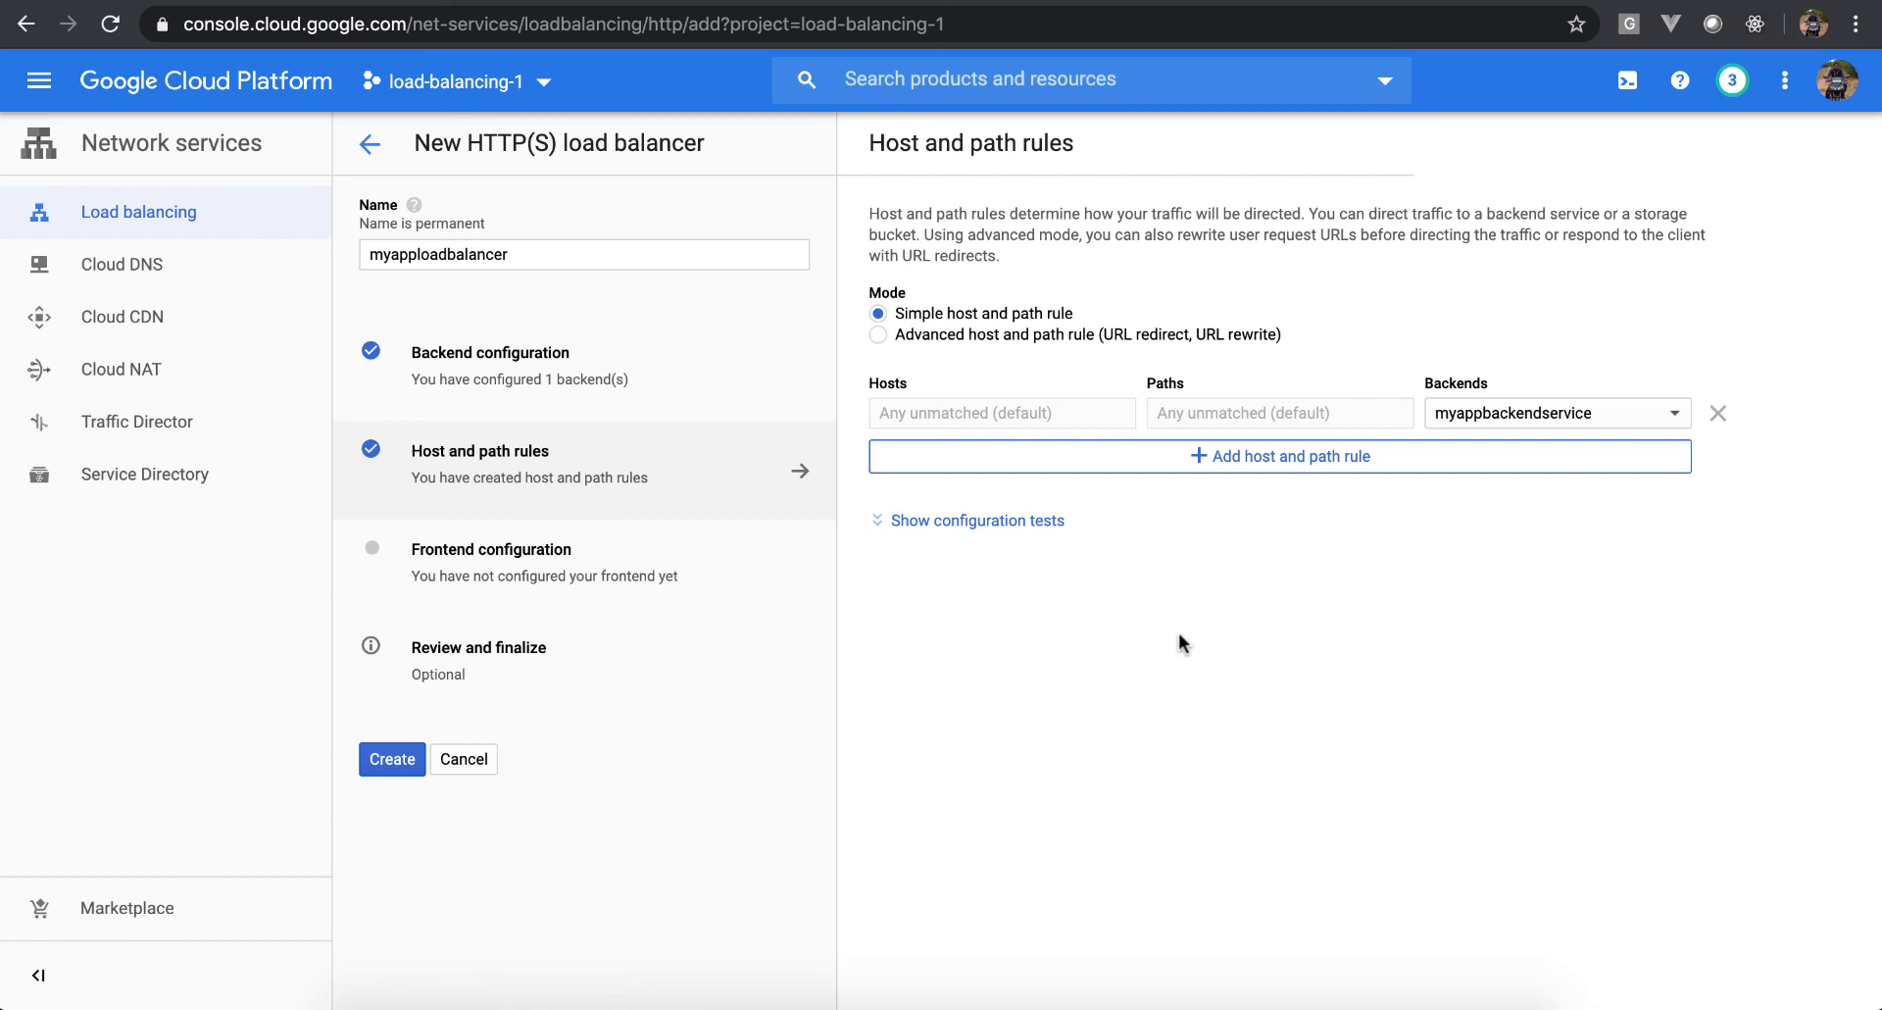
click(1034, 335)
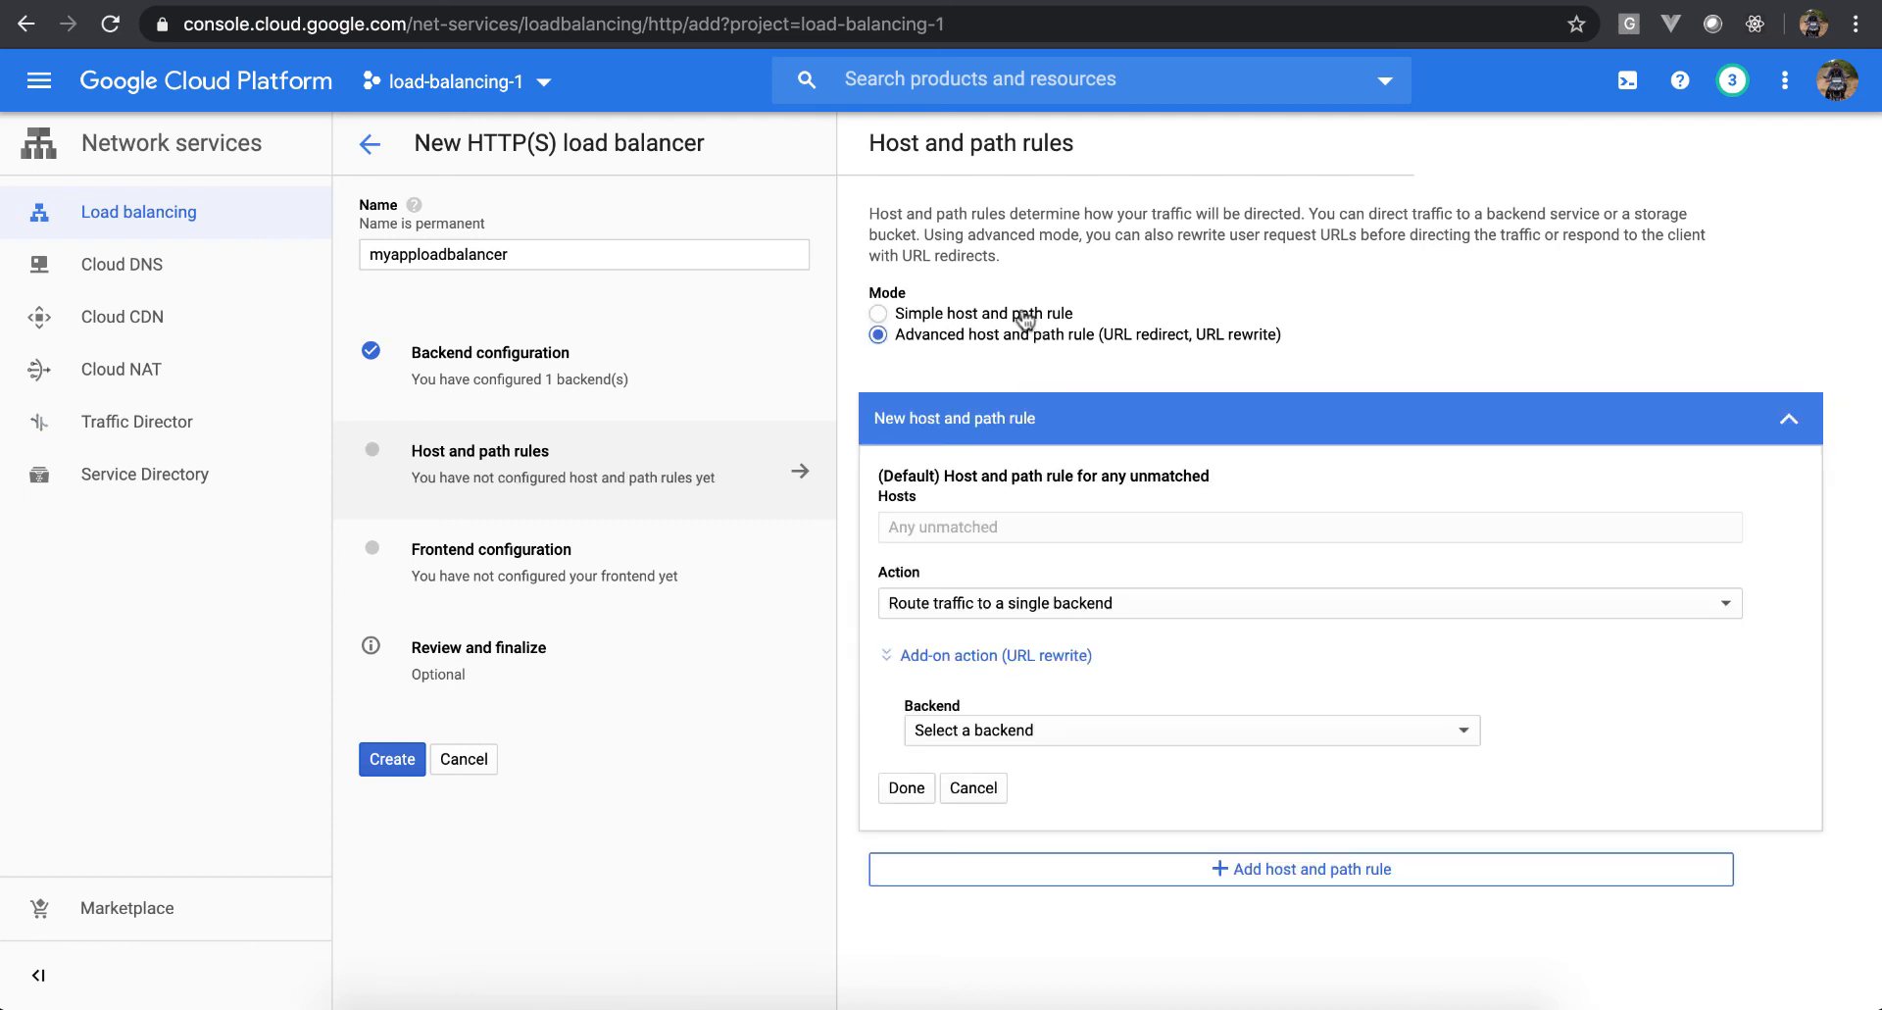
click(1023, 315)
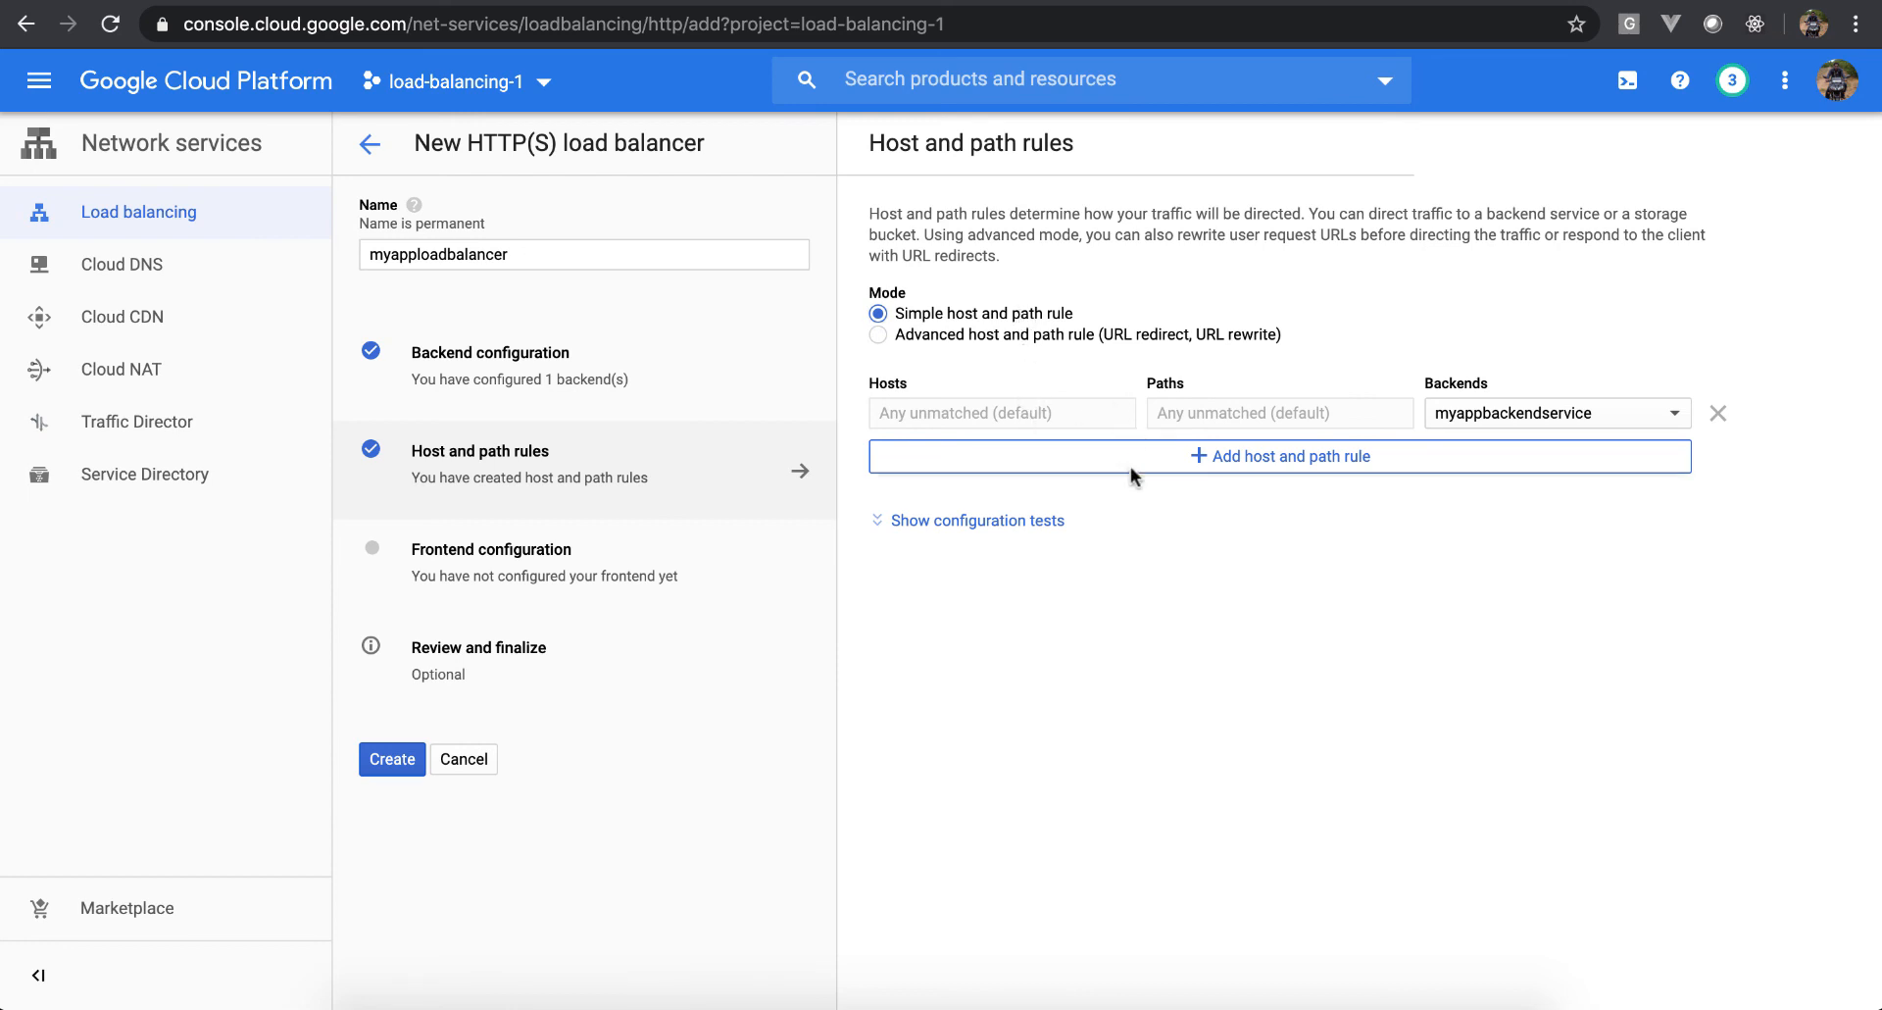
Name the frontend myappfrontend, keep its protocol at HTTP, and select the Standard network service tier
click(630, 573)
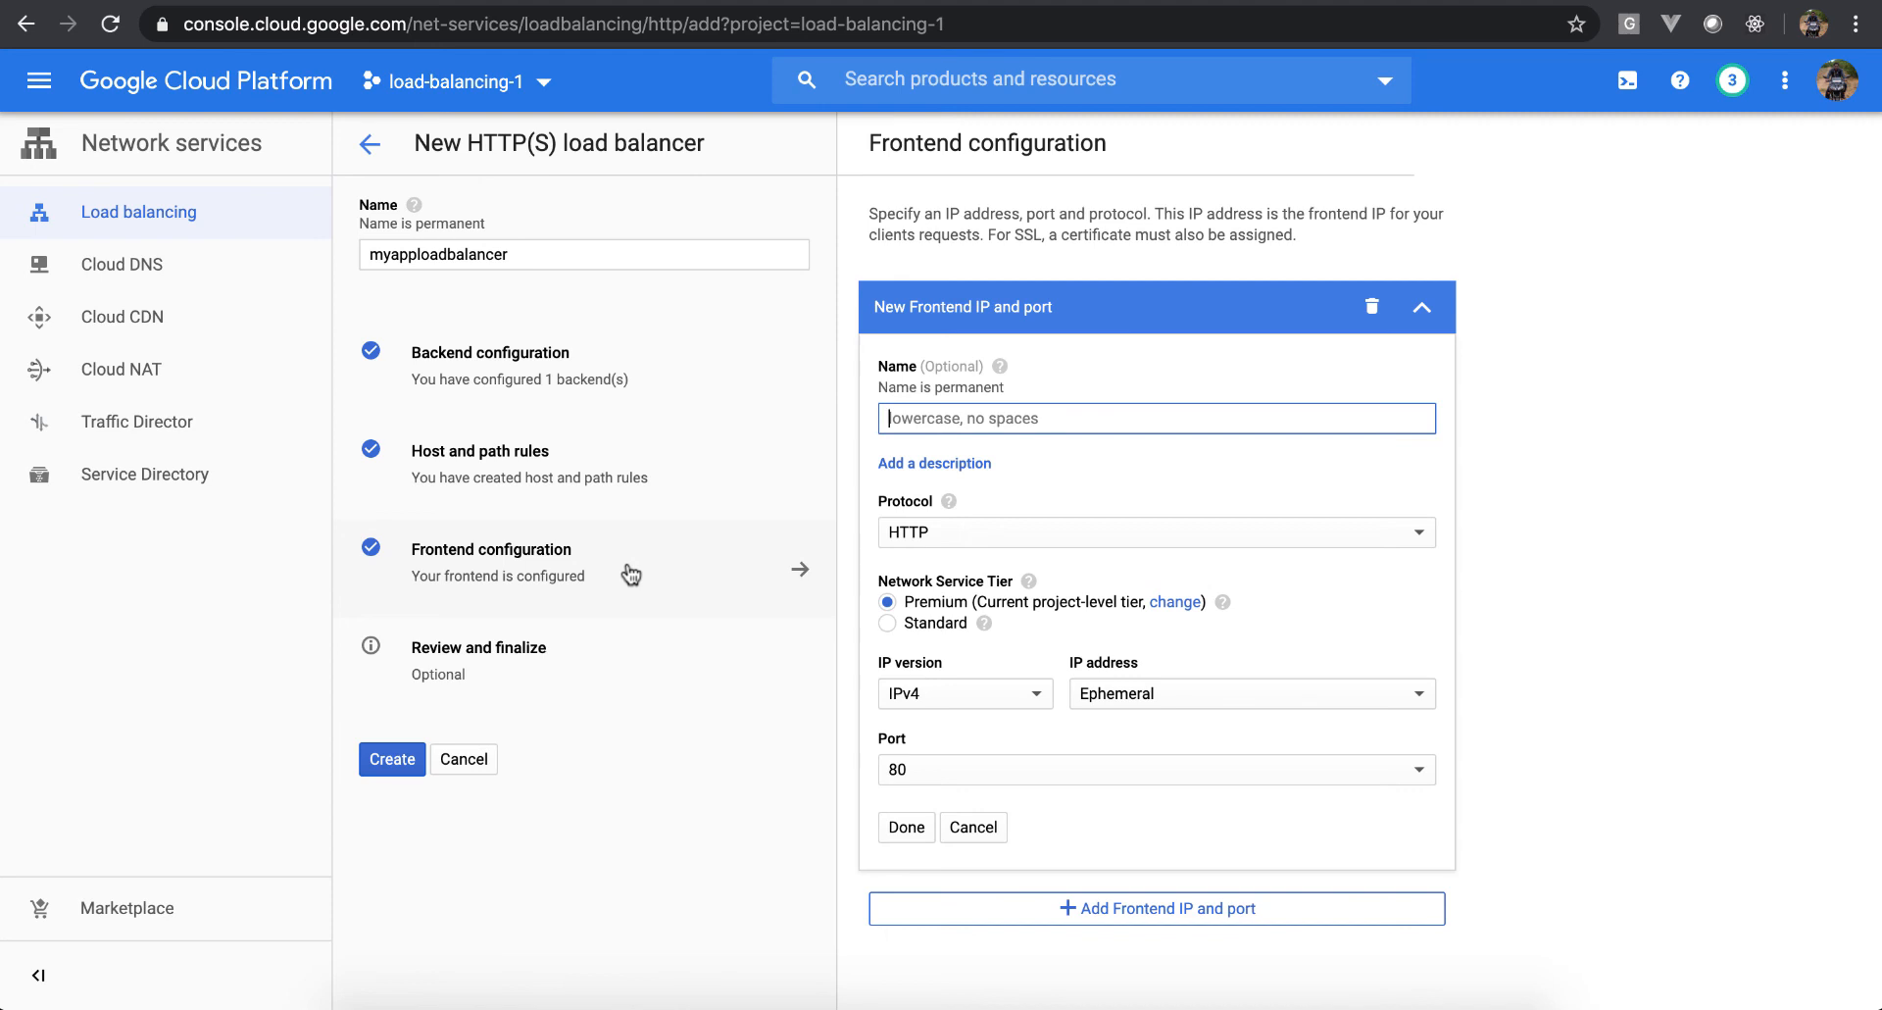
text(myappfrontend)
click(1030, 537)
click(1032, 539)
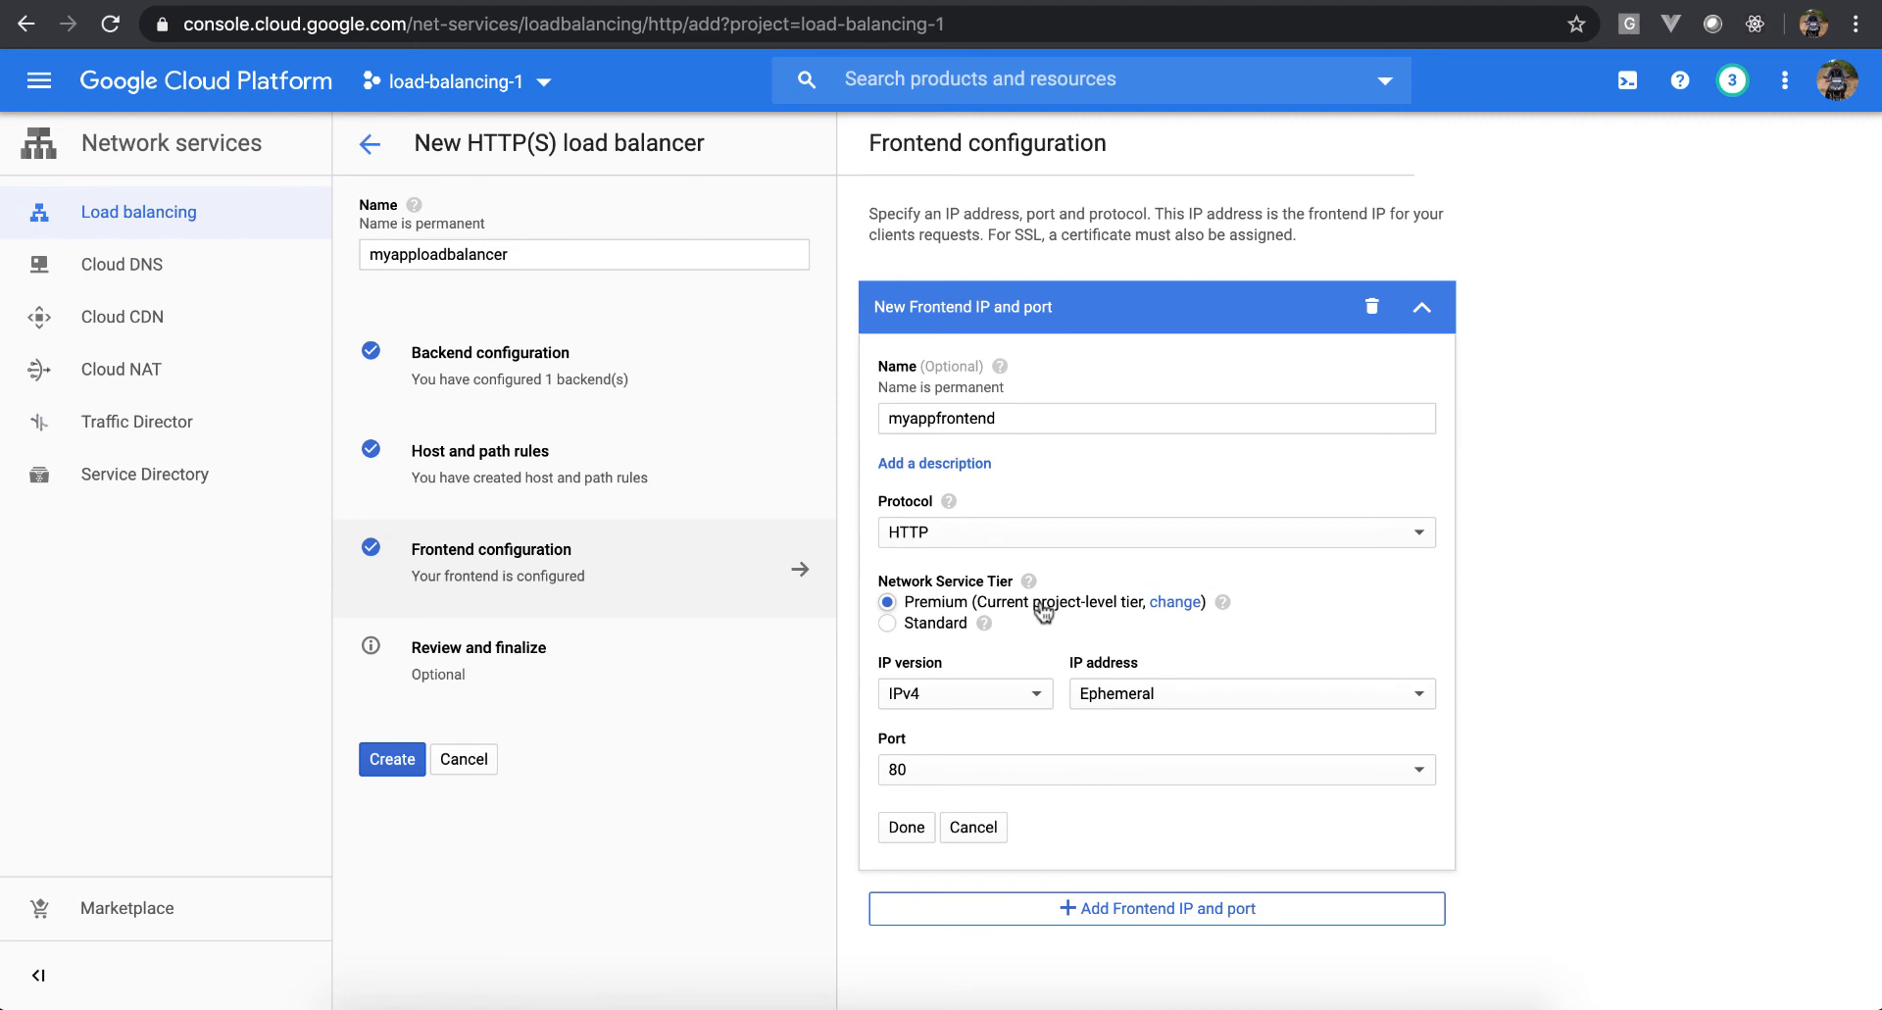
click(936, 625)
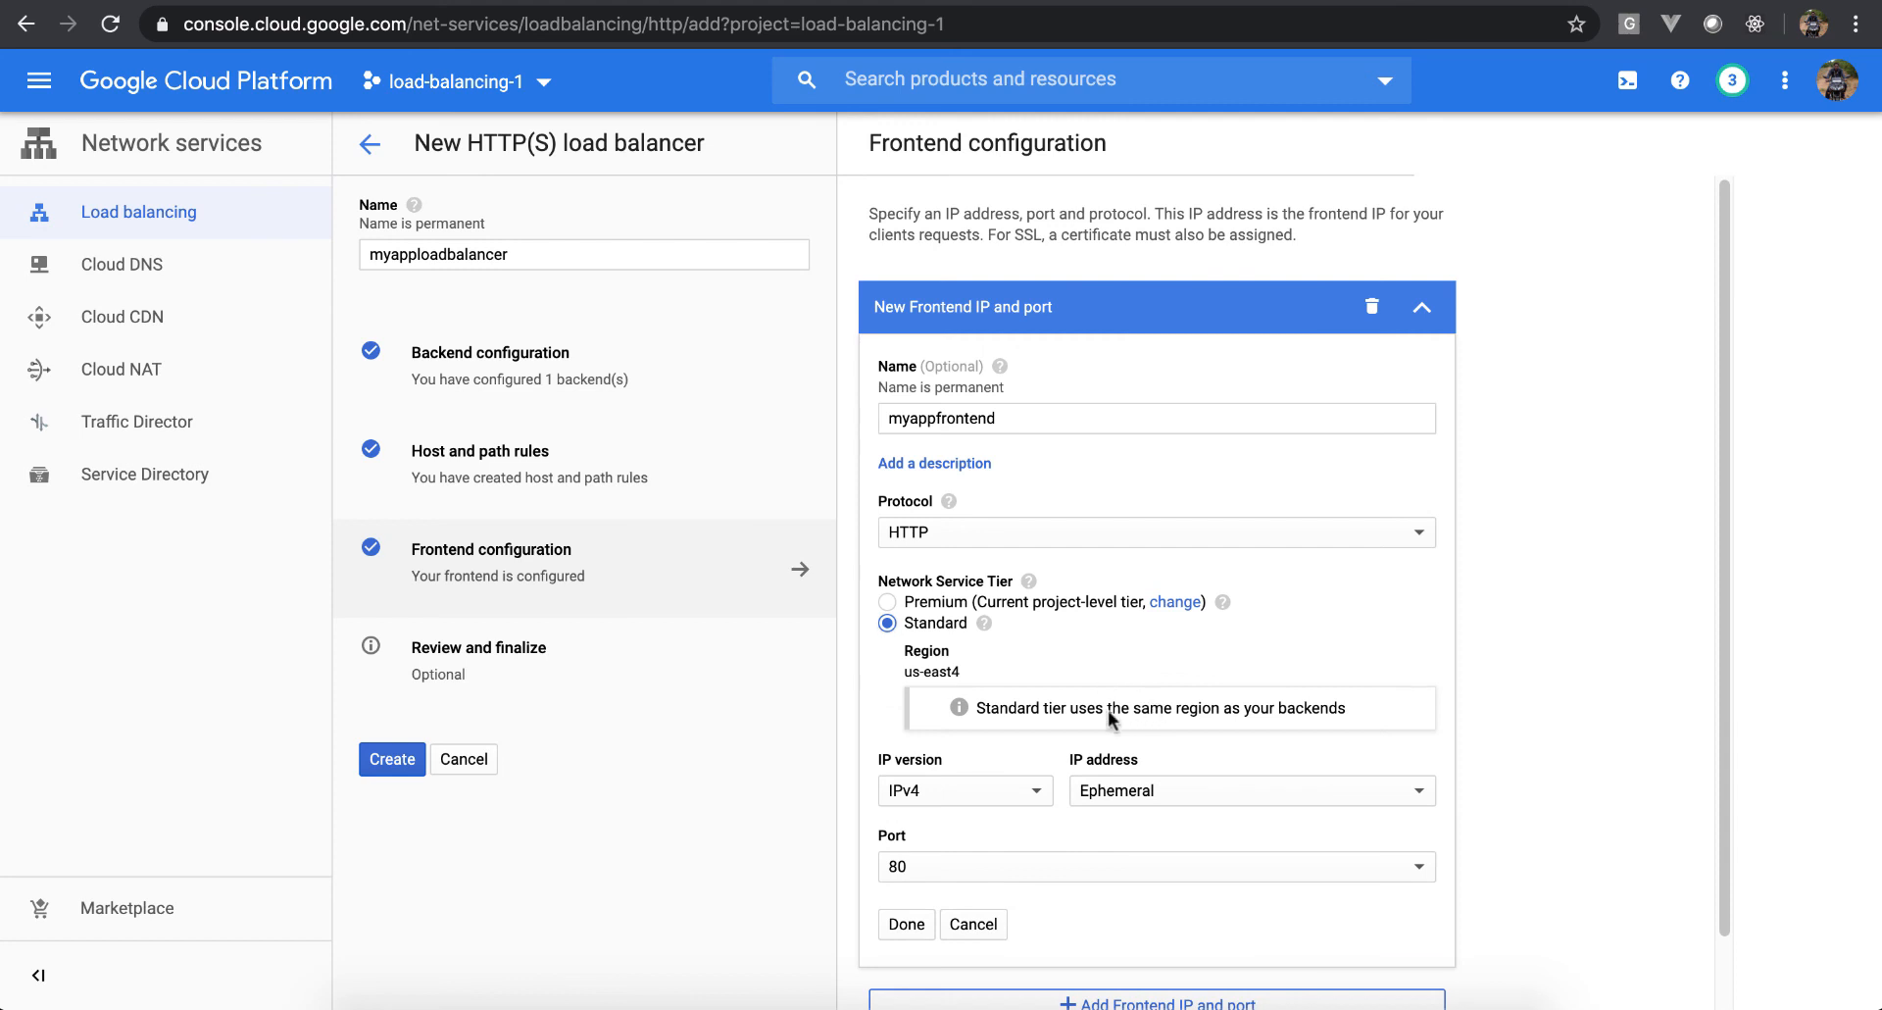
Review the IP address choices, keep Ephemeral with port 80, and finish the frontend configuration
click(1157, 794)
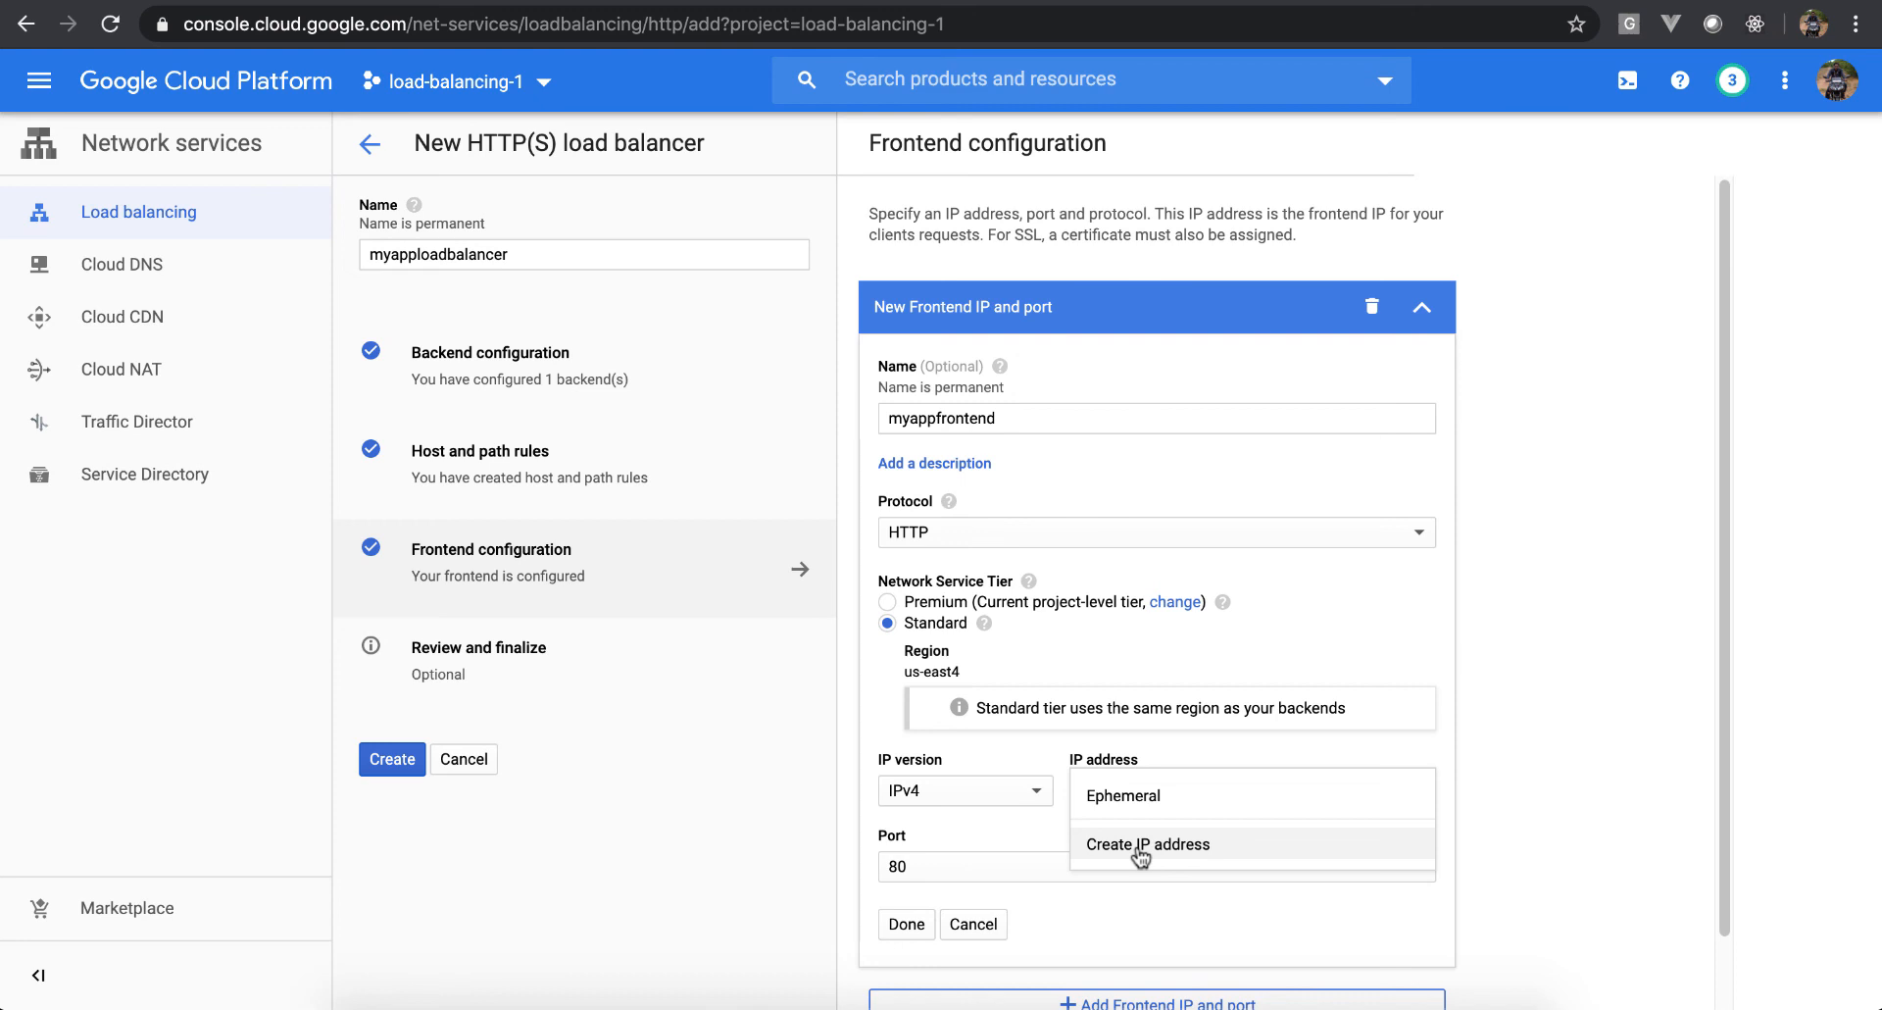
click(1528, 693)
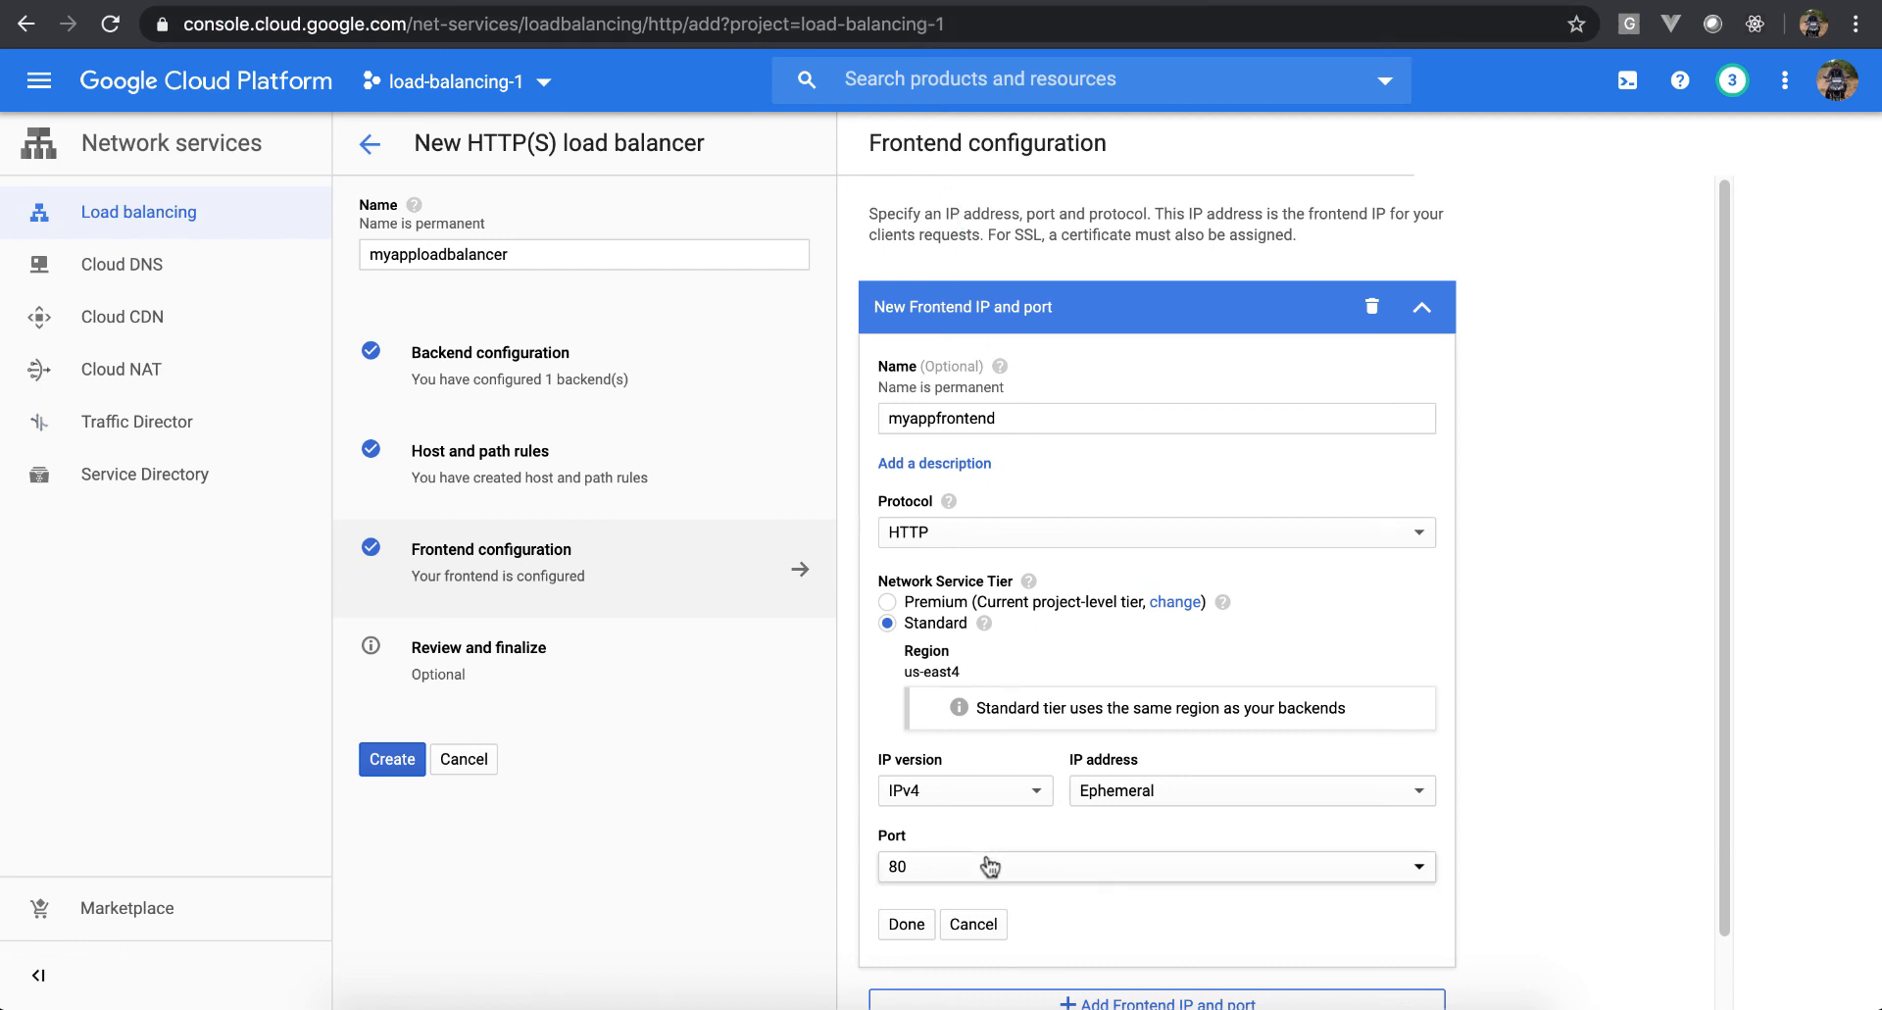
click(906, 924)
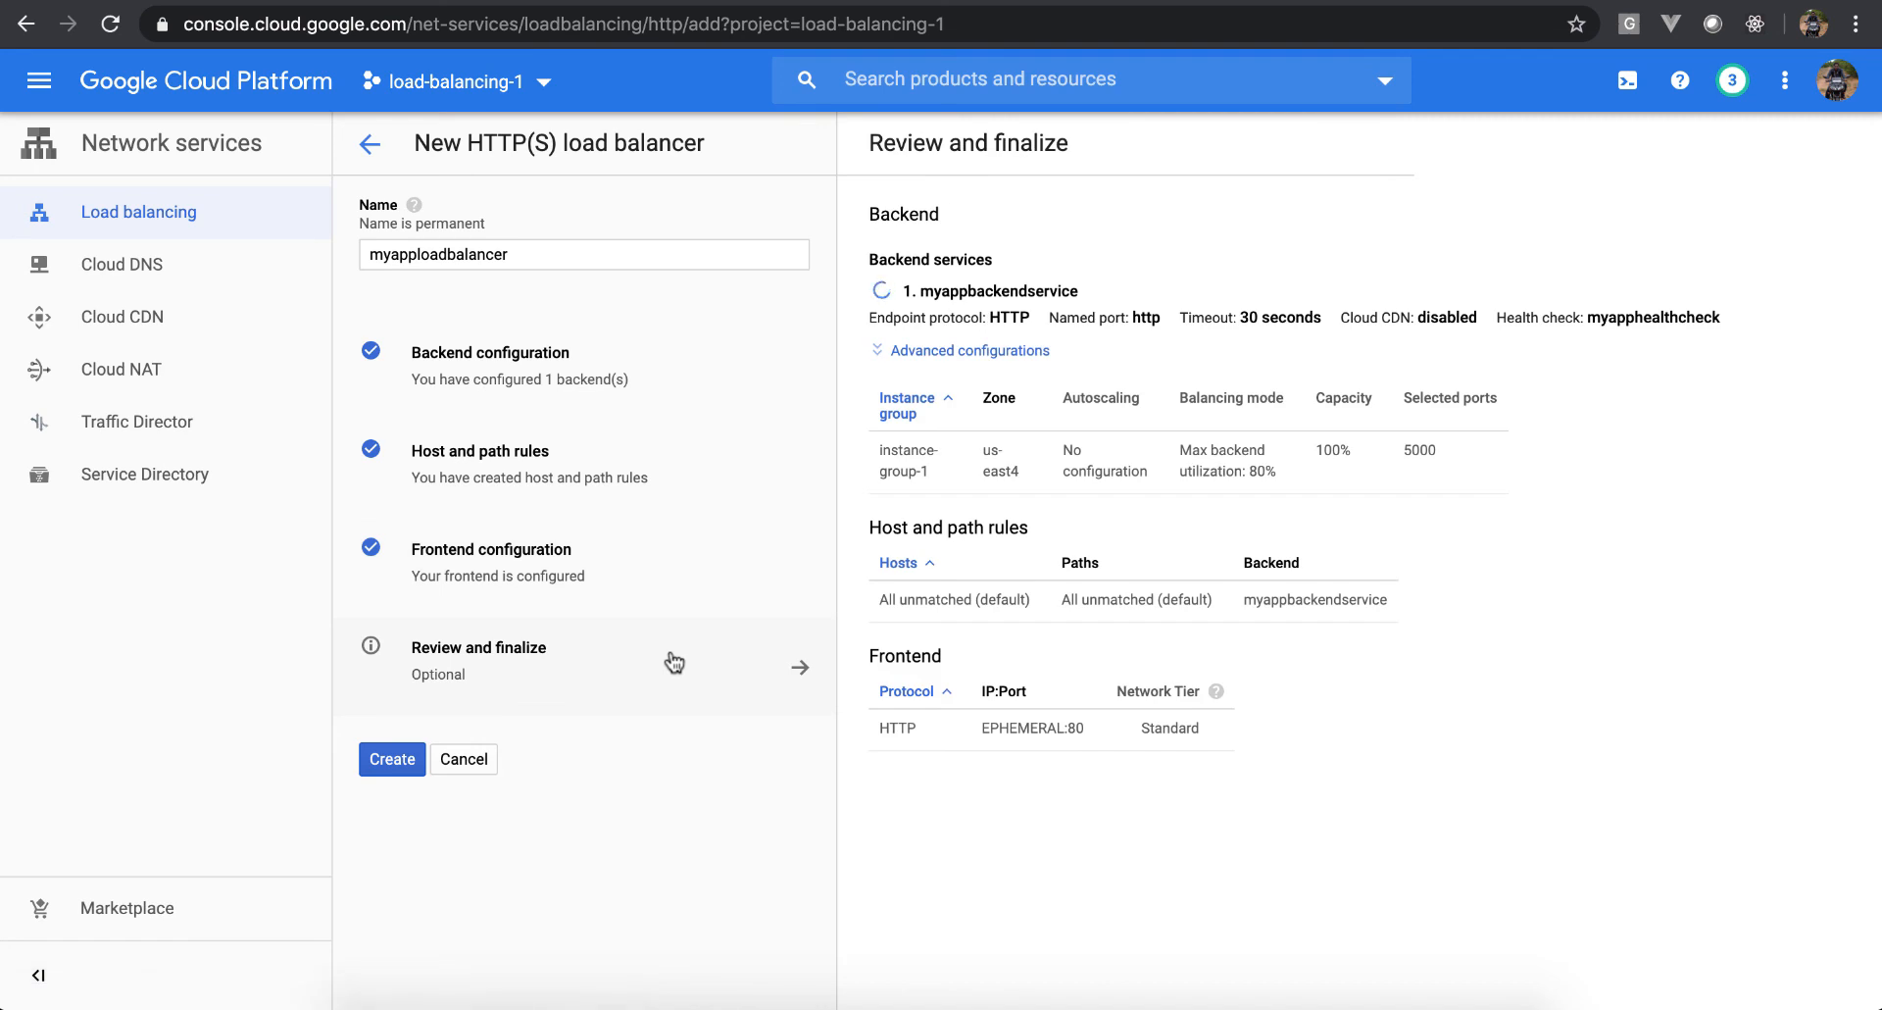
Create the load balancer from the reviewed configuration and refresh the list of load balancers
click(397, 761)
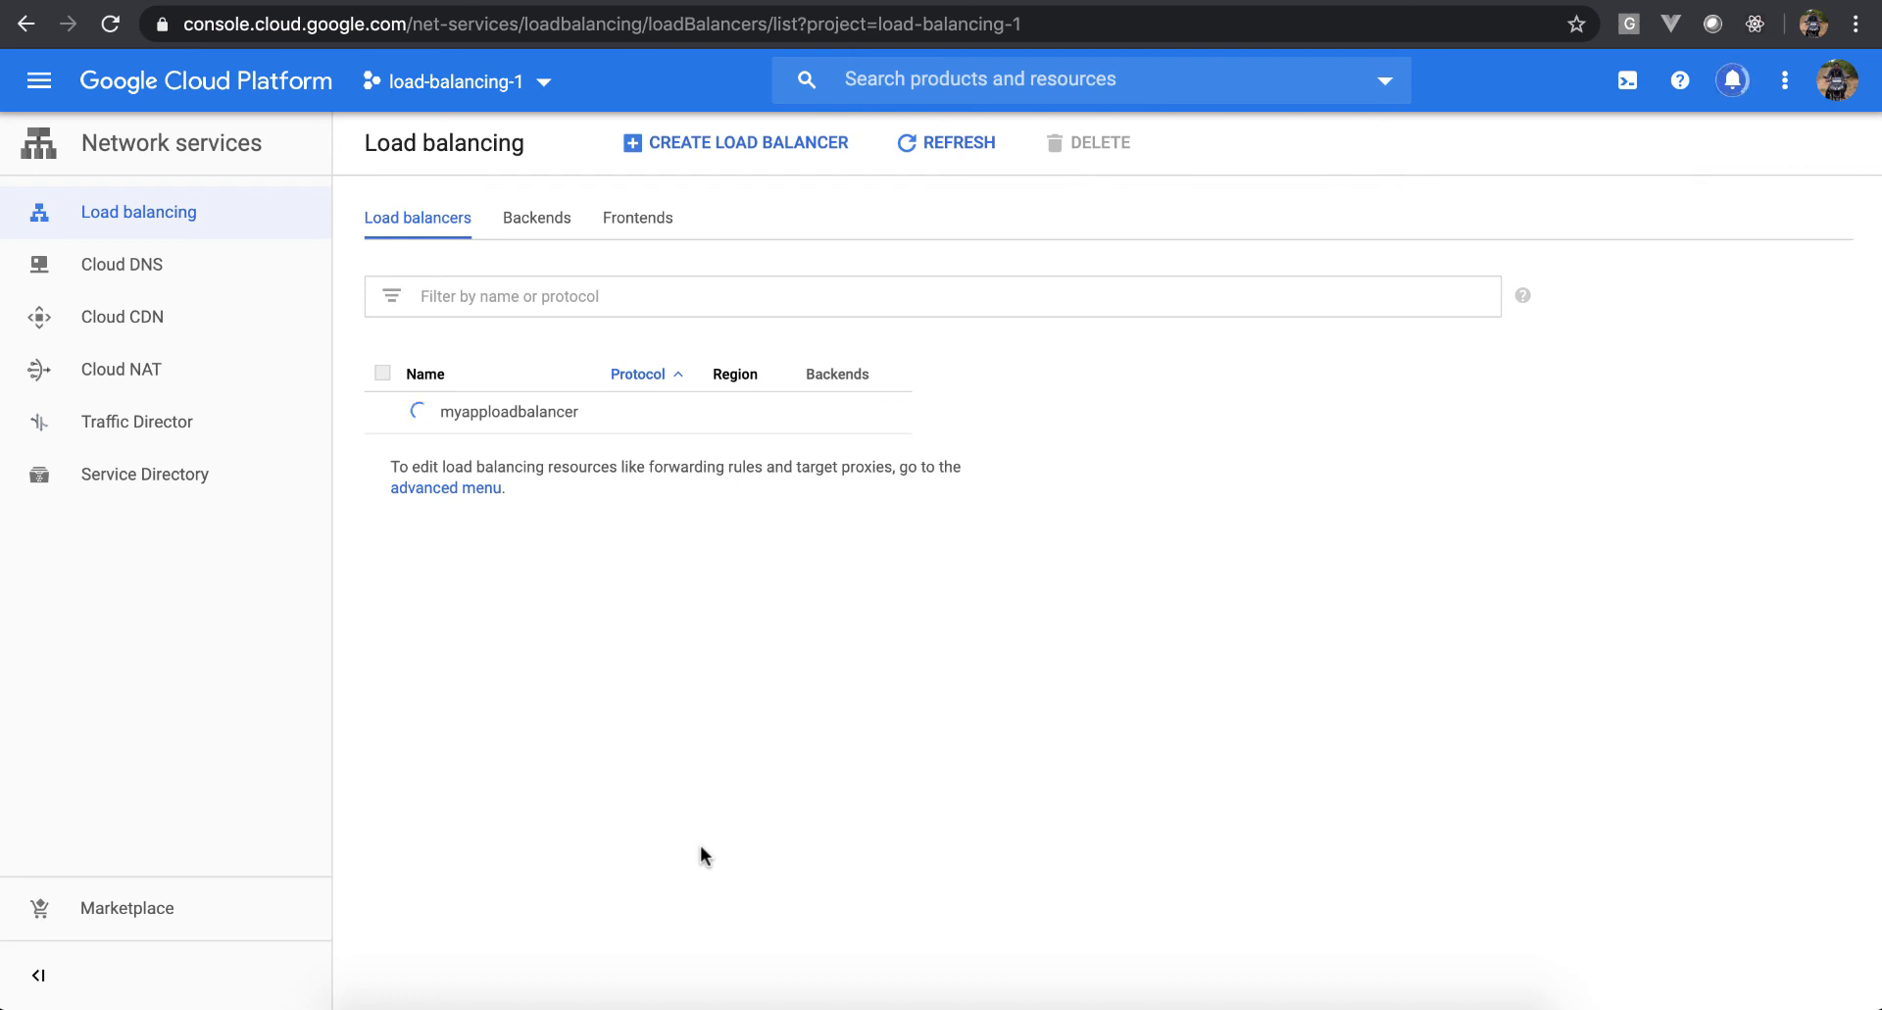
click(978, 144)
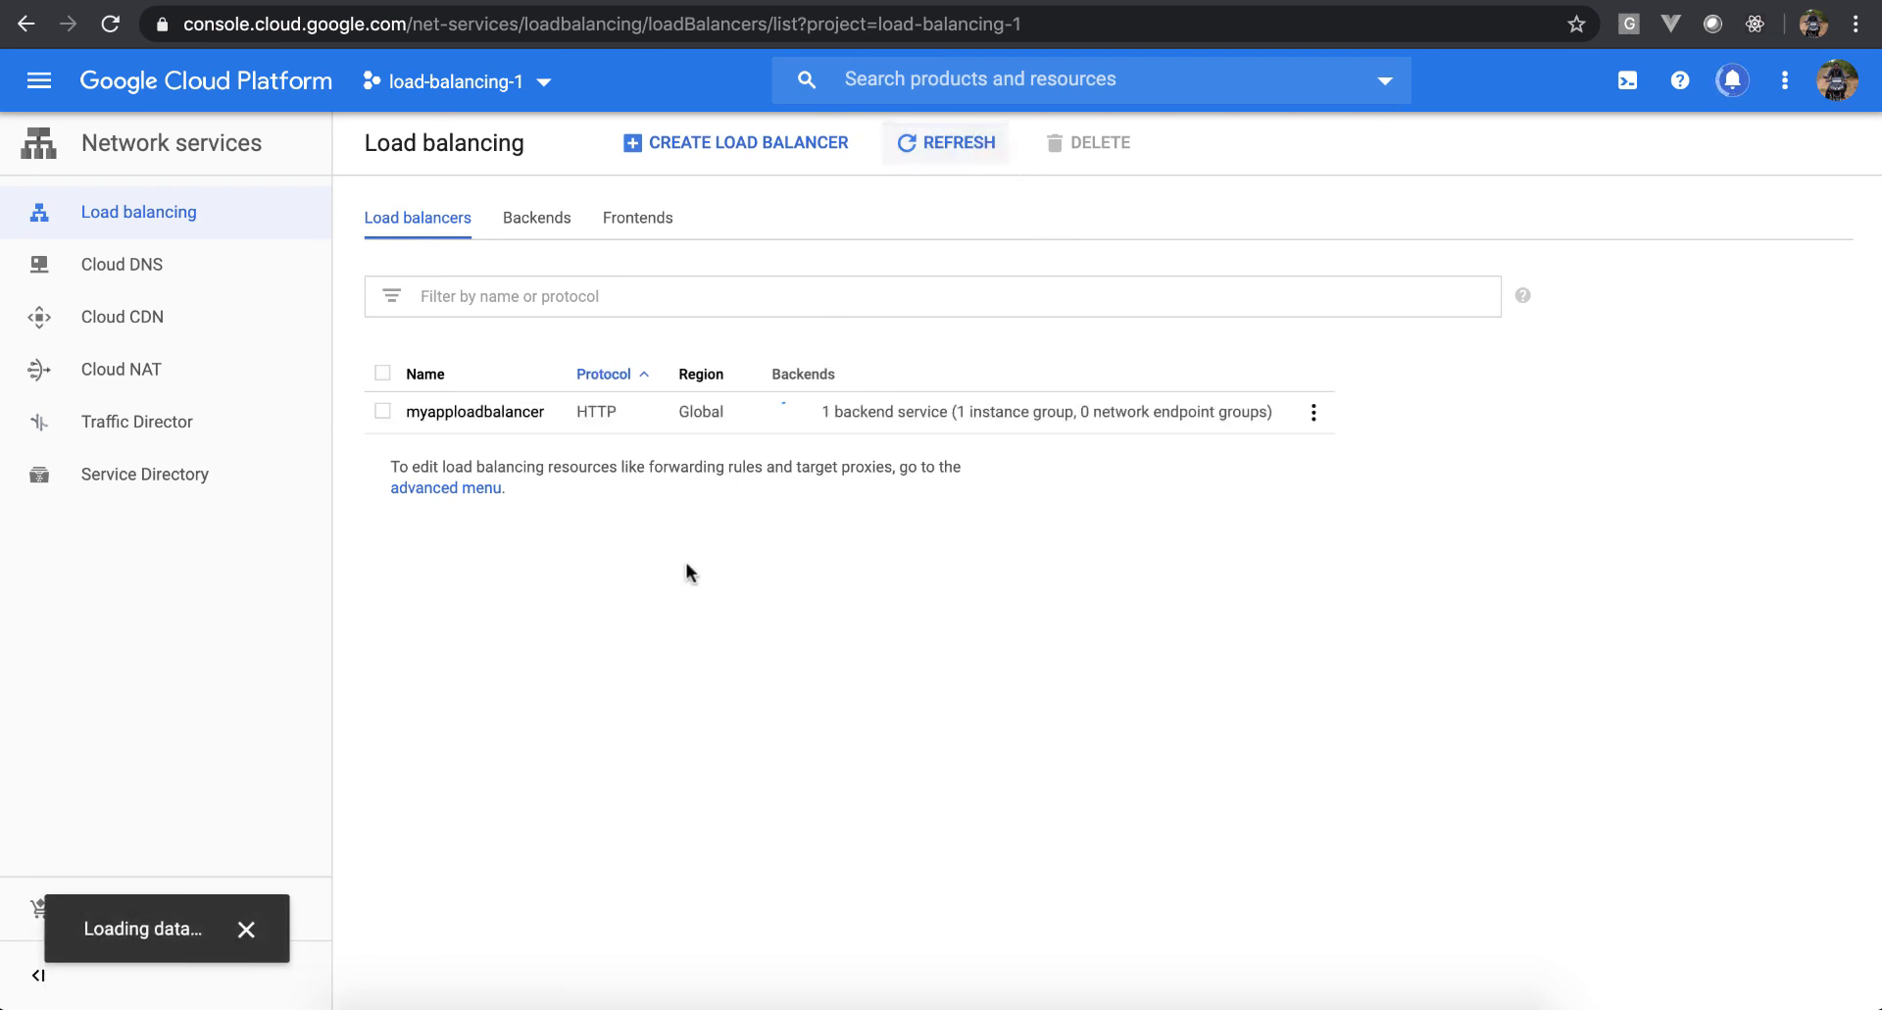
Check the frontend and the healthy instance count in myapploadbalancer's details, and return to the list
click(523, 414)
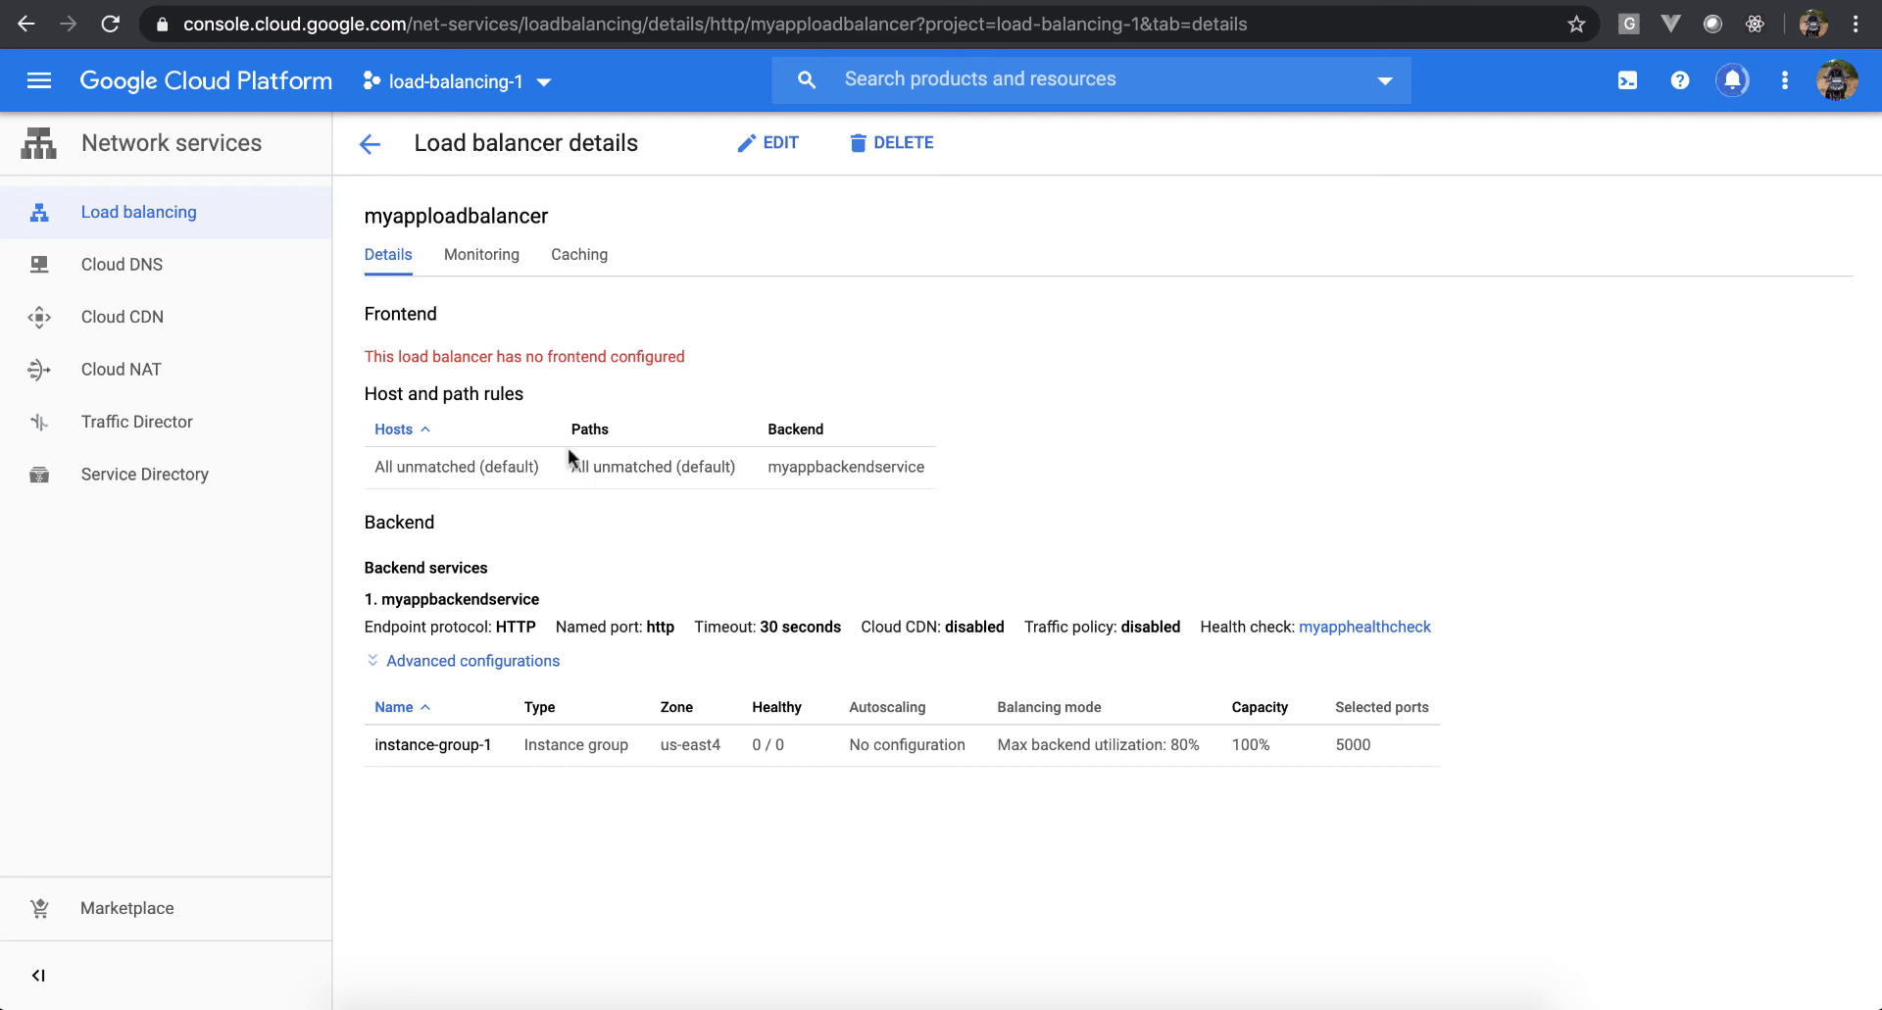
drag(783, 744, 749, 742)
click(786, 823)
click(370, 147)
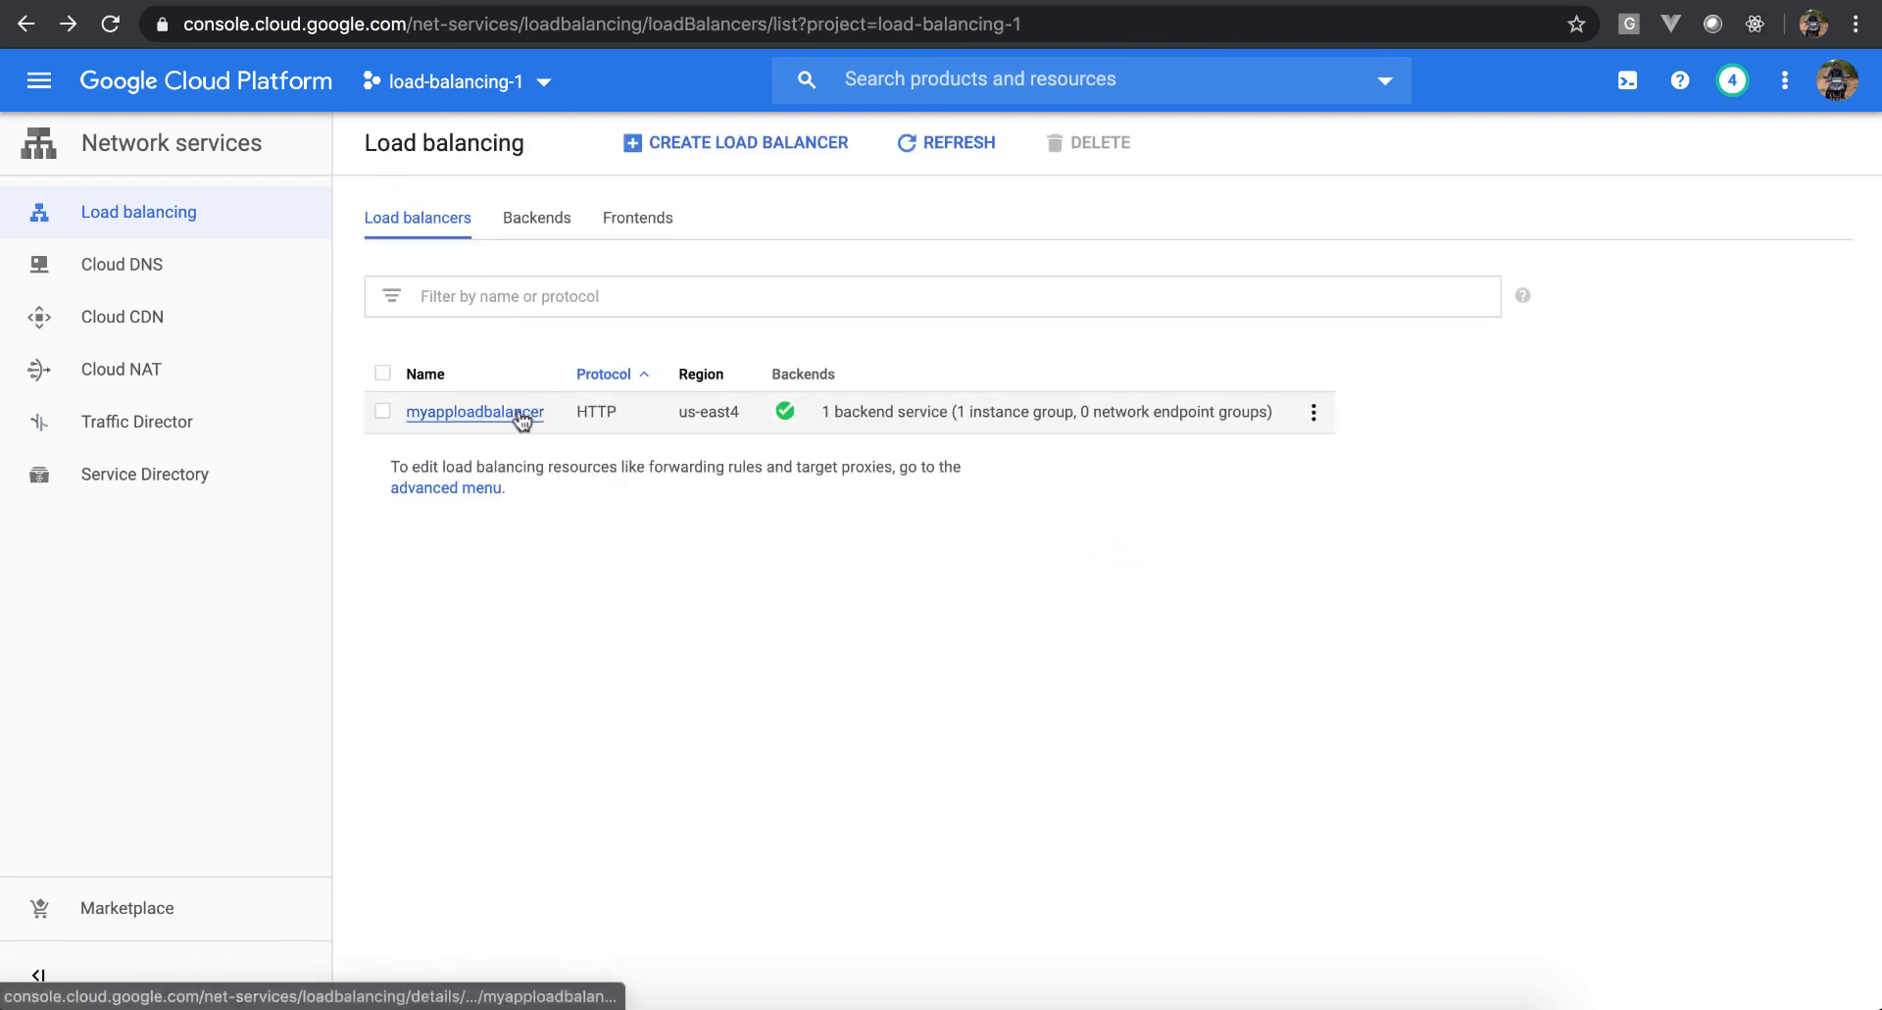
Reopen myapploadbalancer's details and examine its frontend IP address and the instance group's healthy count
click(520, 414)
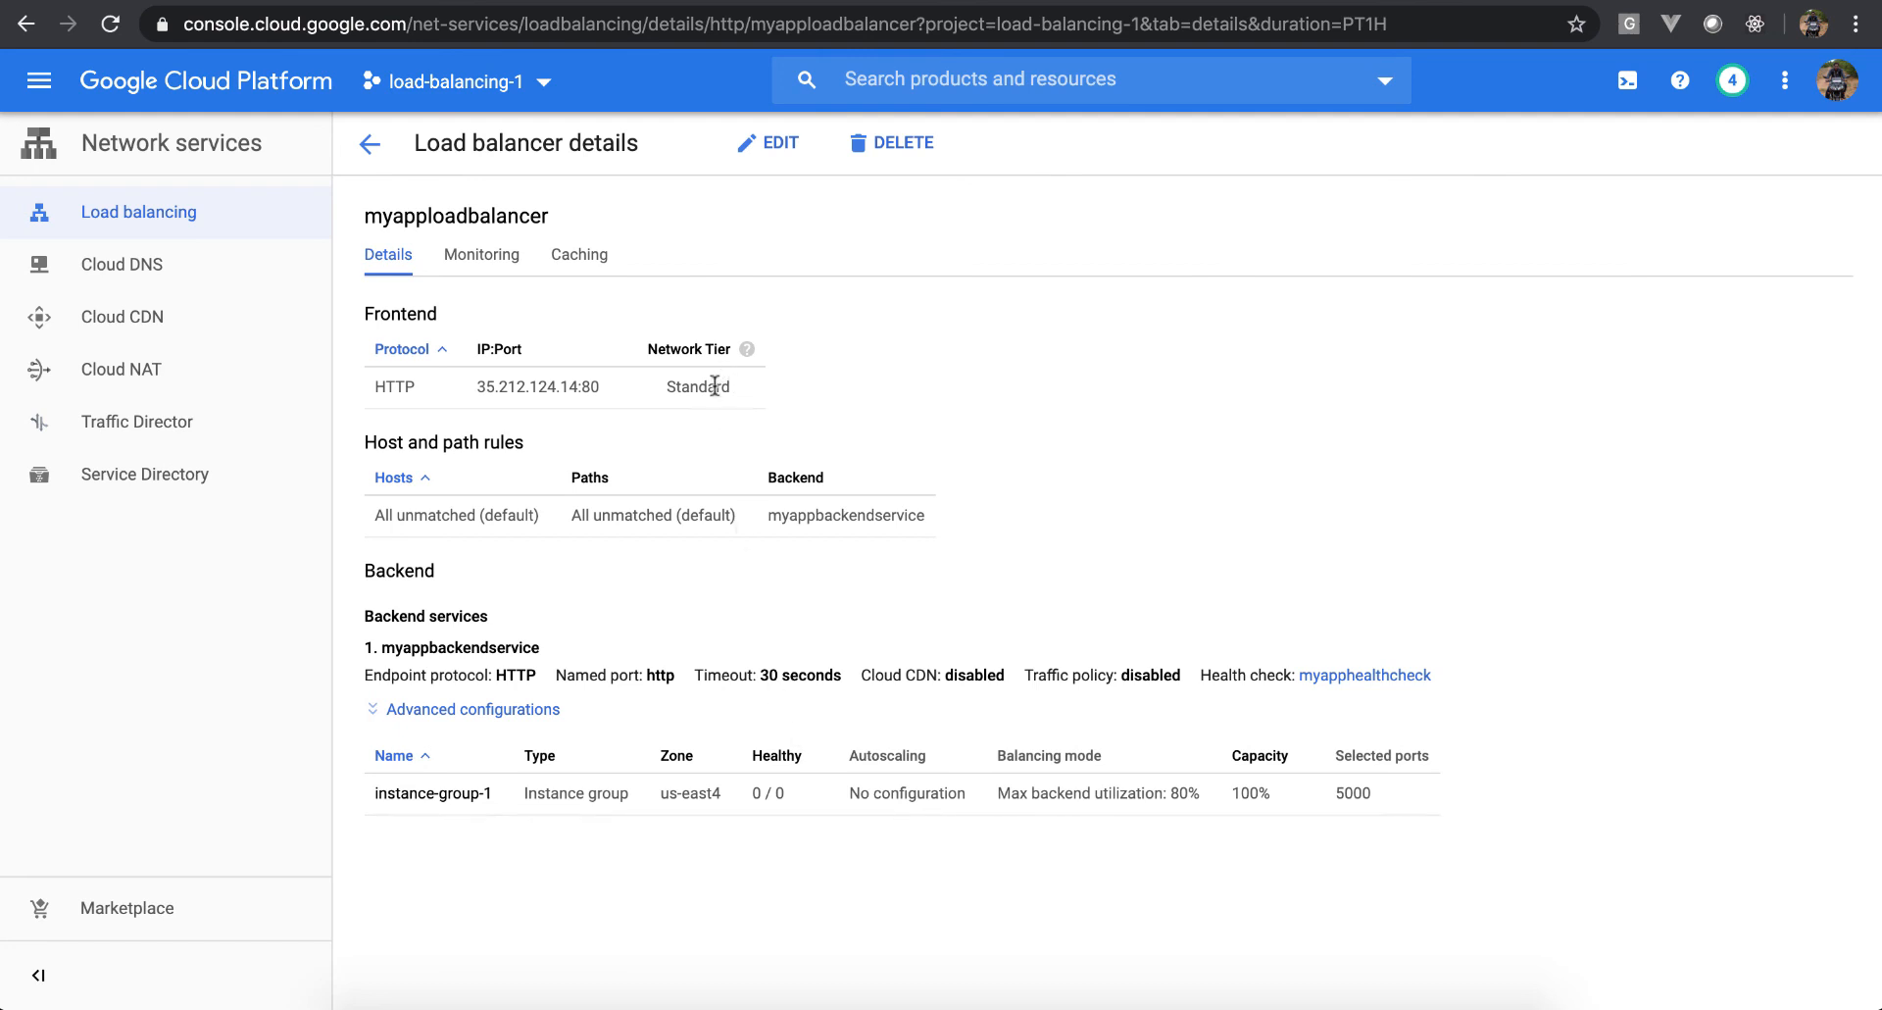
drag(715, 386, 579, 387)
click(533, 373)
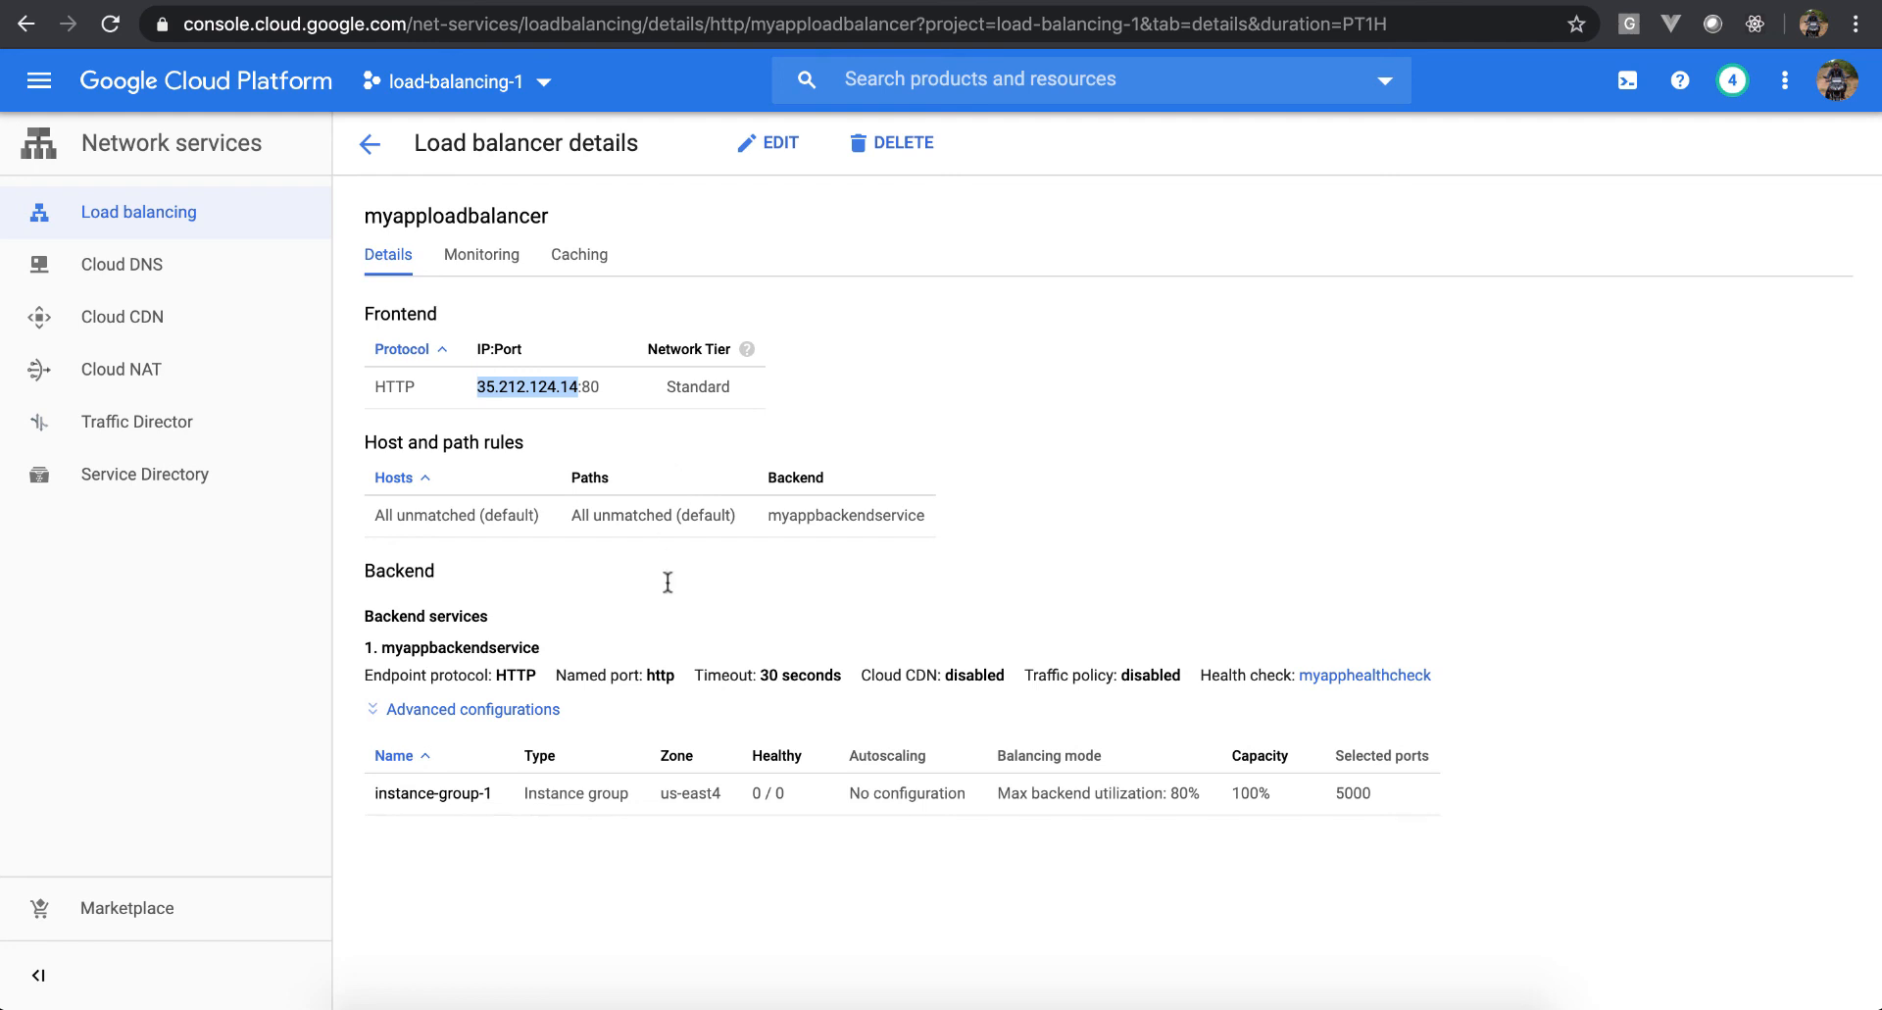
mouse_move(788, 791)
mouse_down()
mouse_move(754, 791)
mouse_move(790, 799)
mouse_up()
click(755, 791)
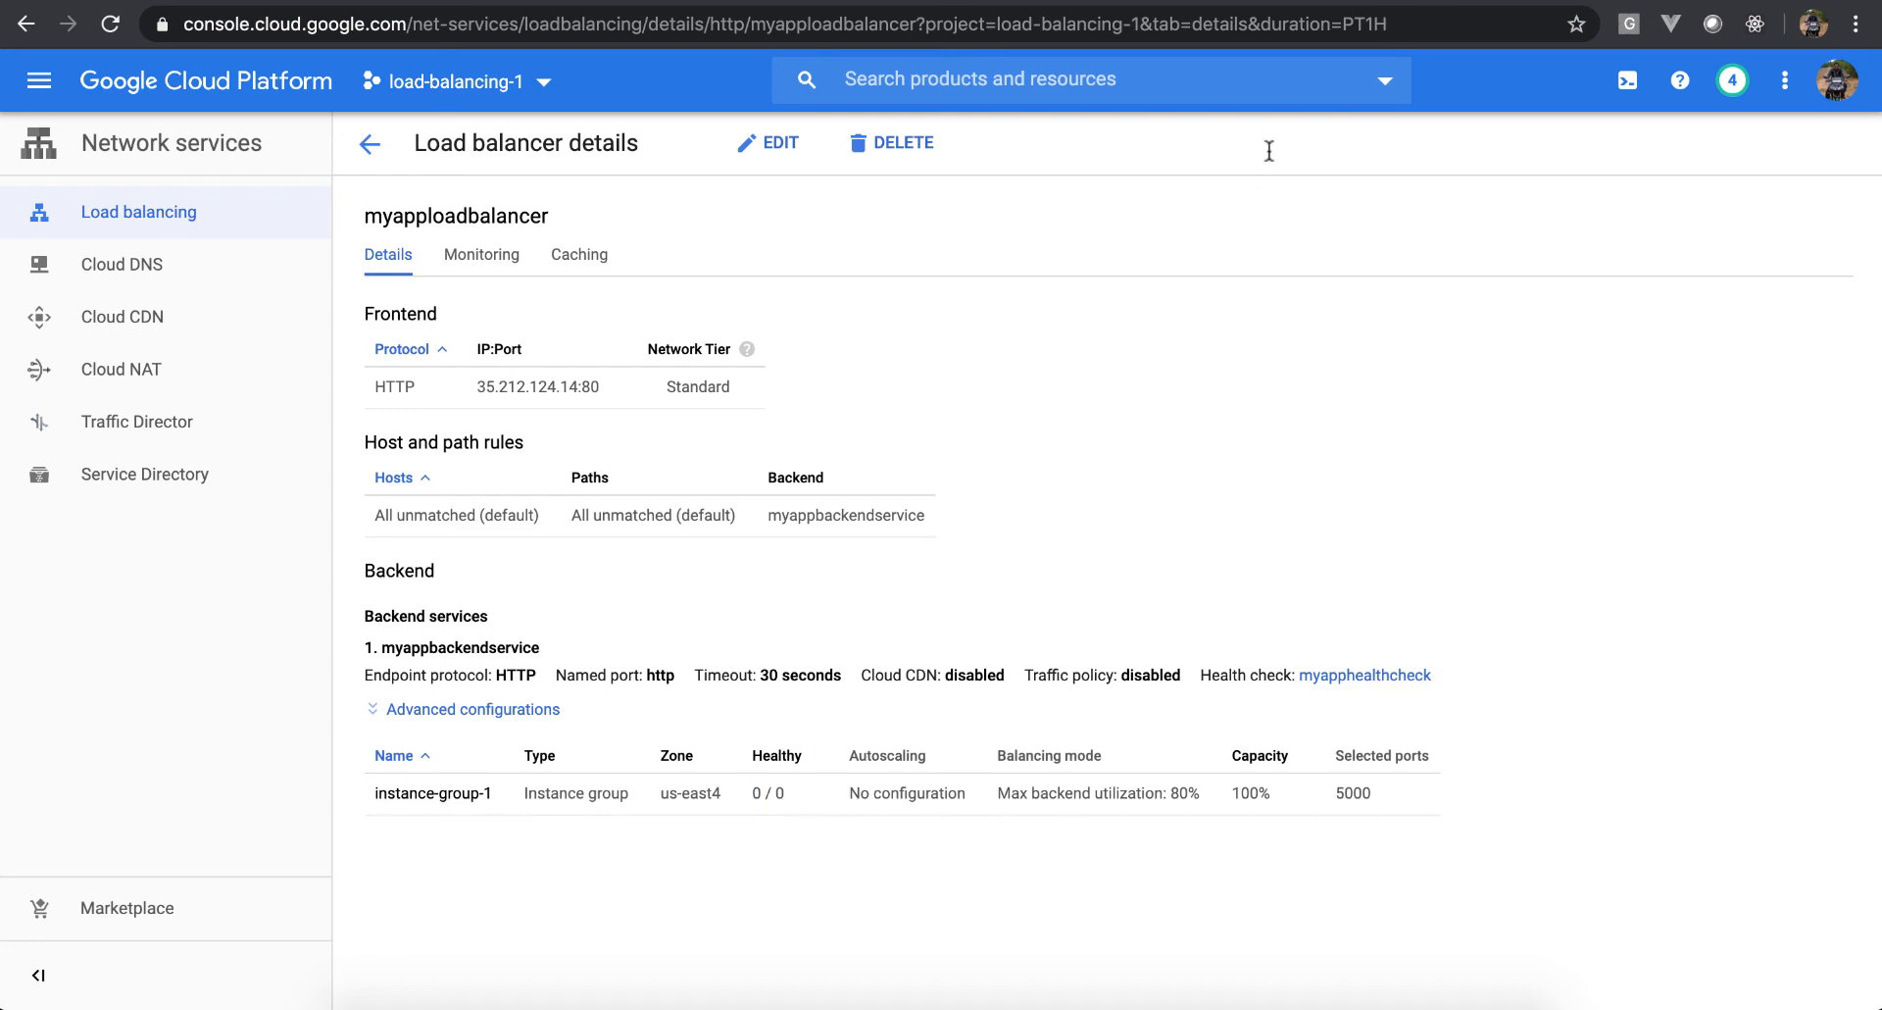
key(ctrl+t)
text(ht)
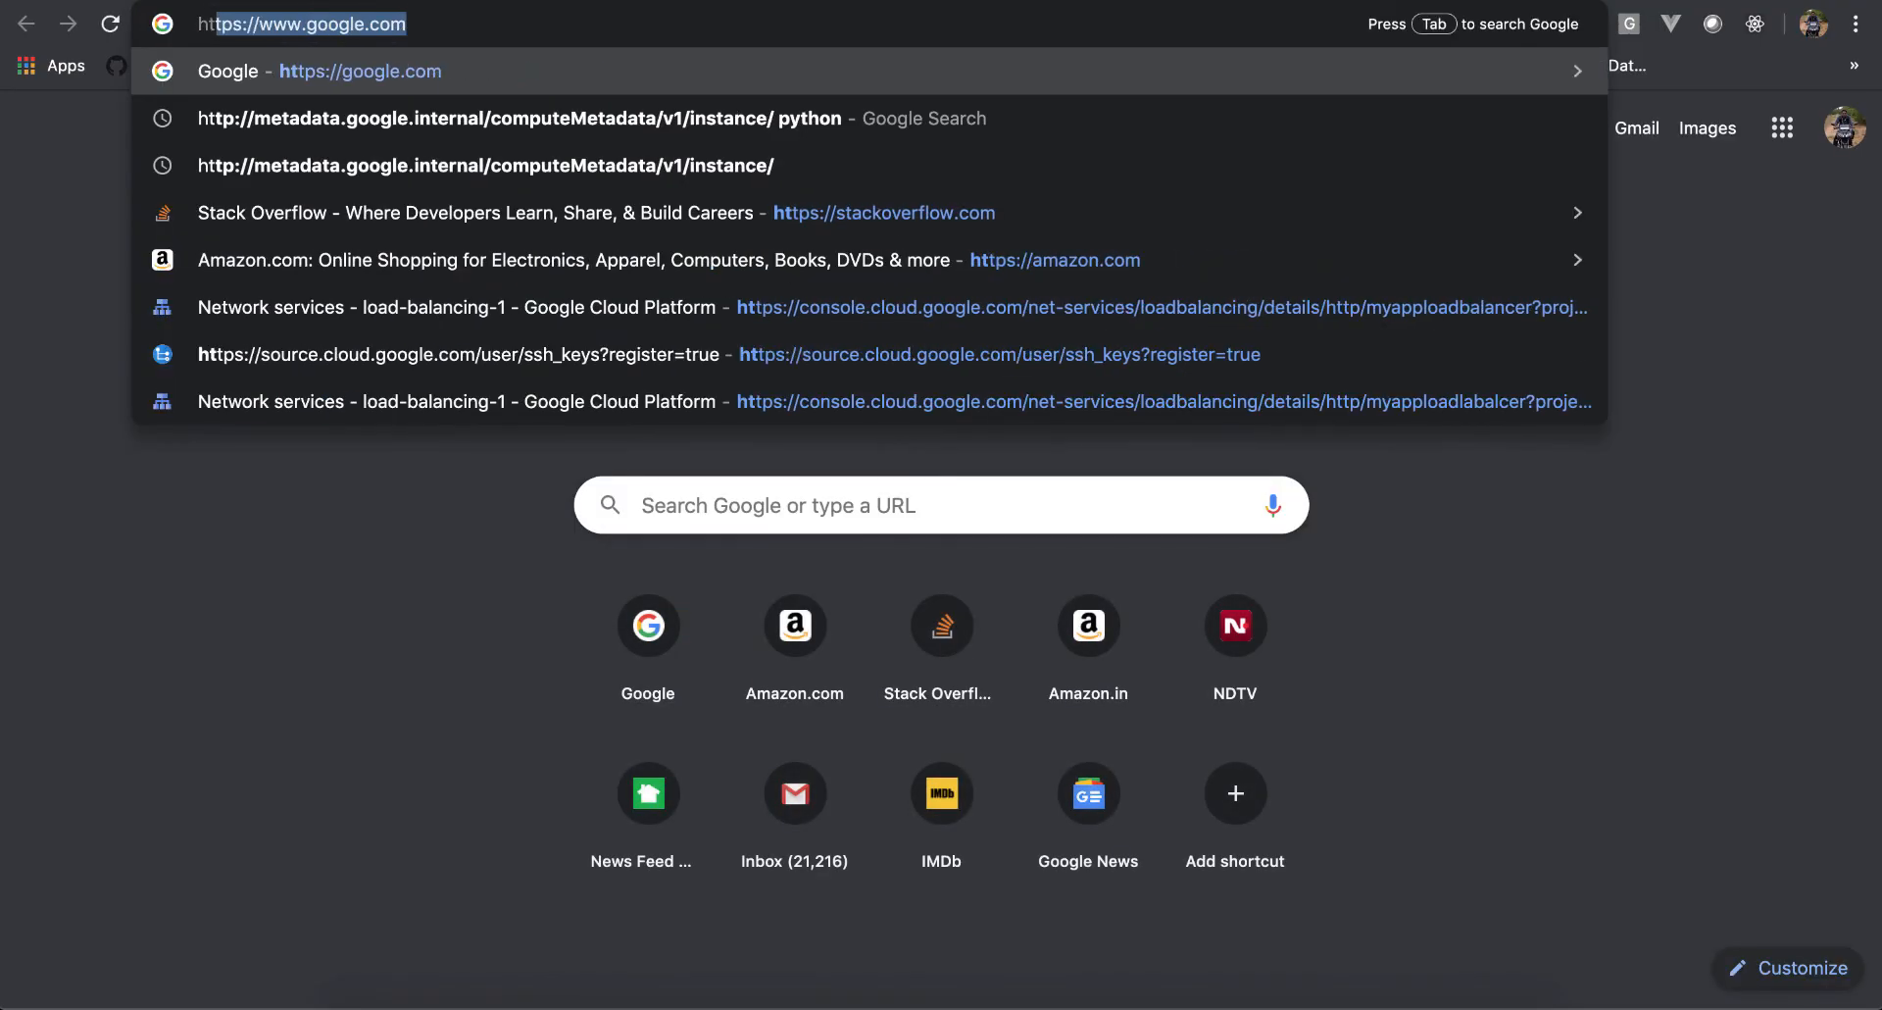
text(tp://35.212.124.14)
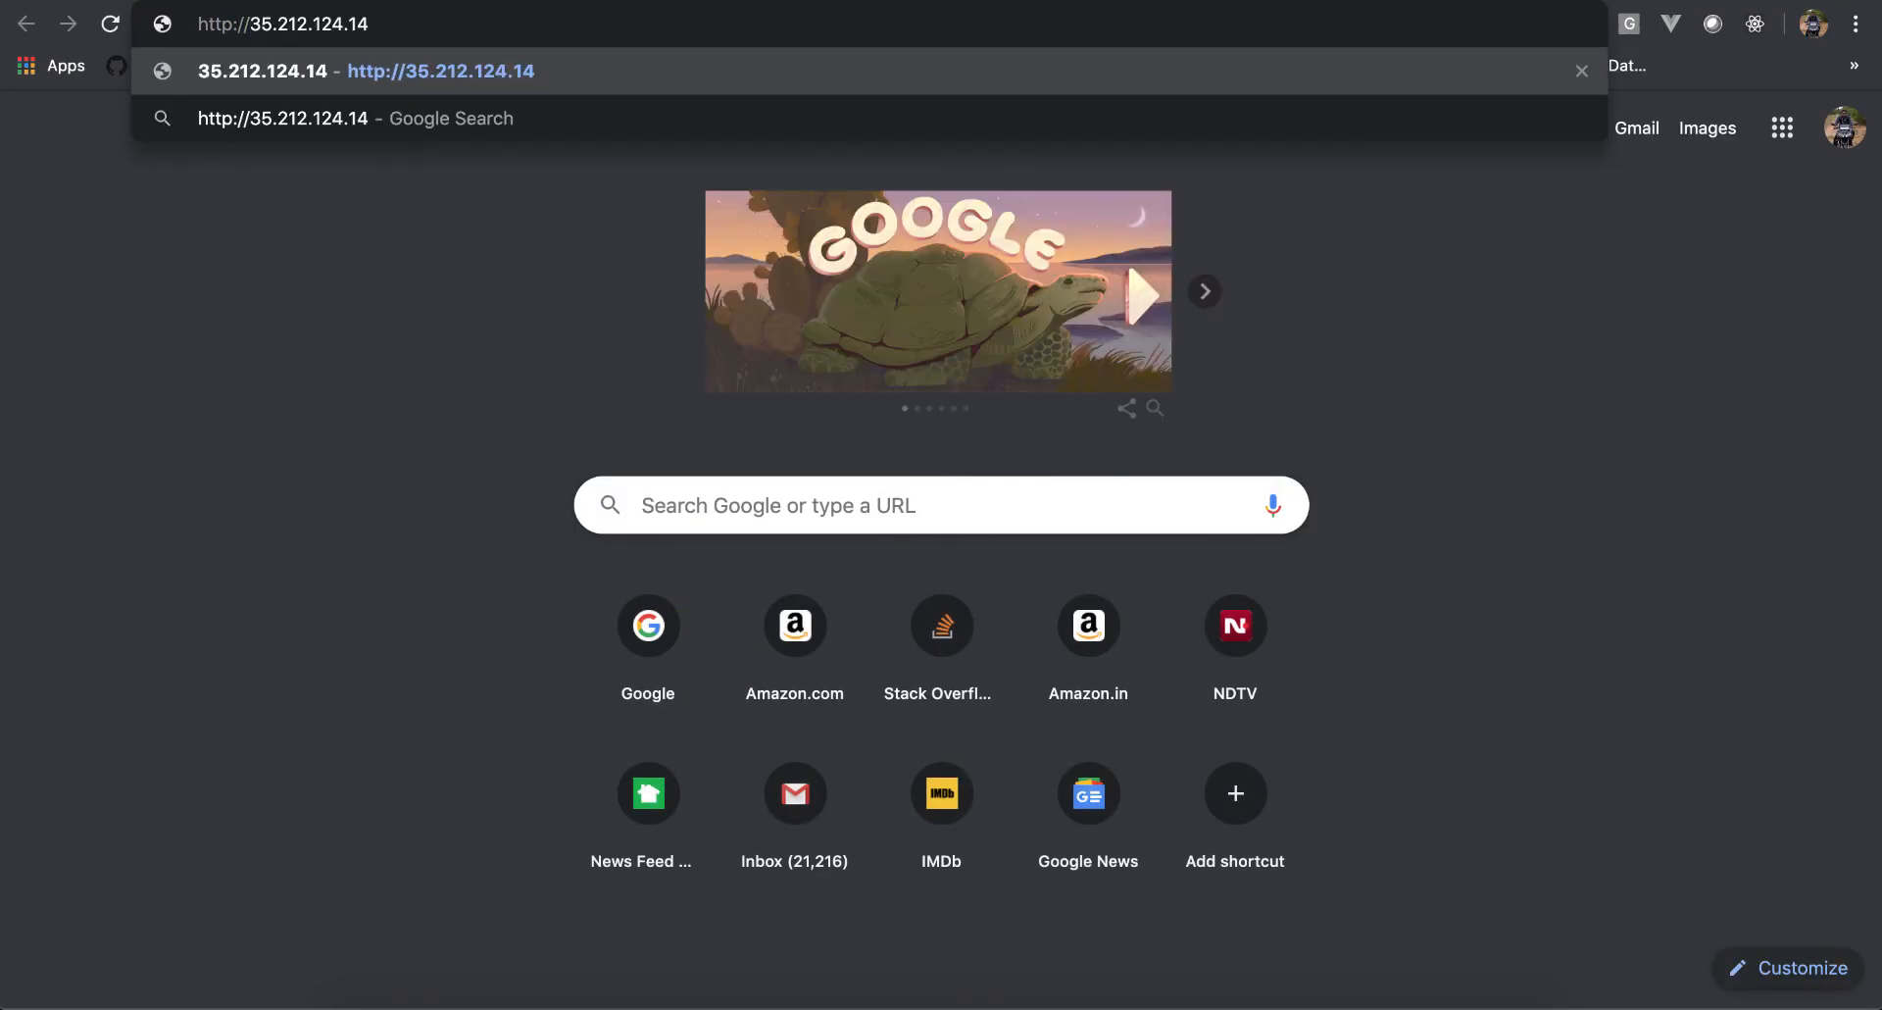
key(Return)
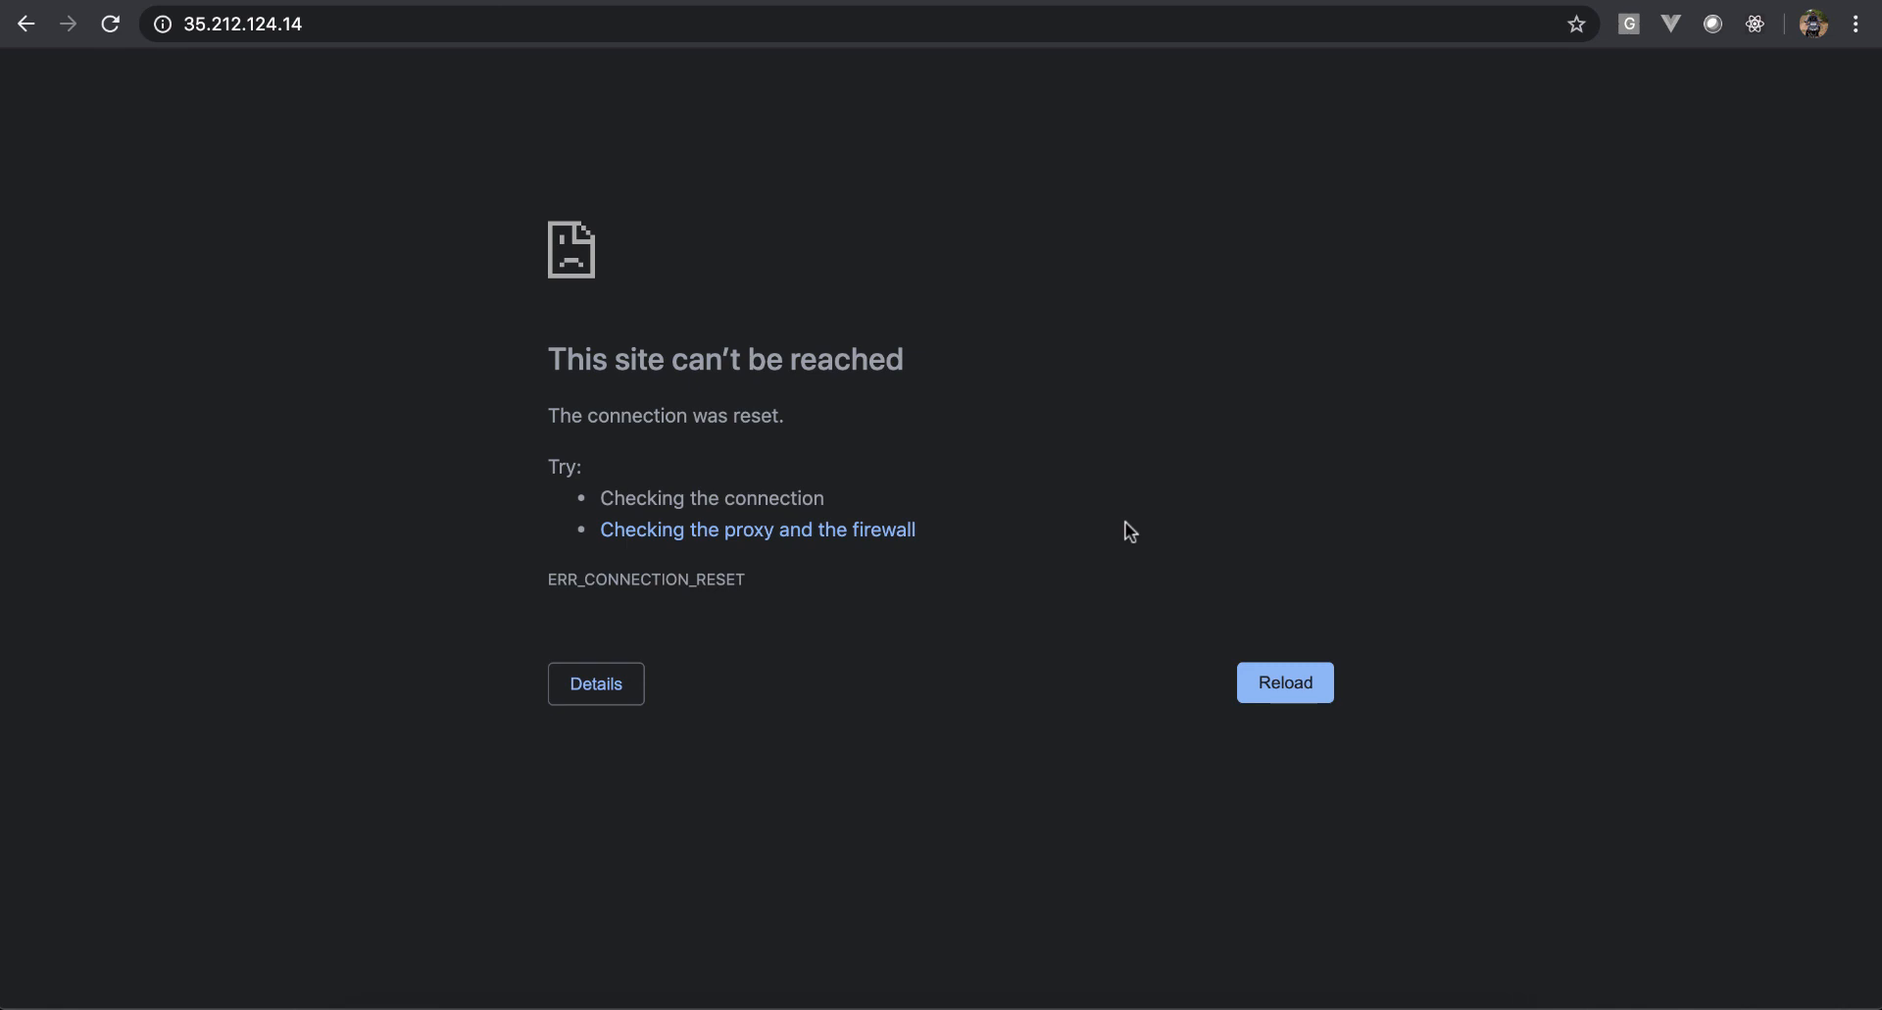
click(1296, 696)
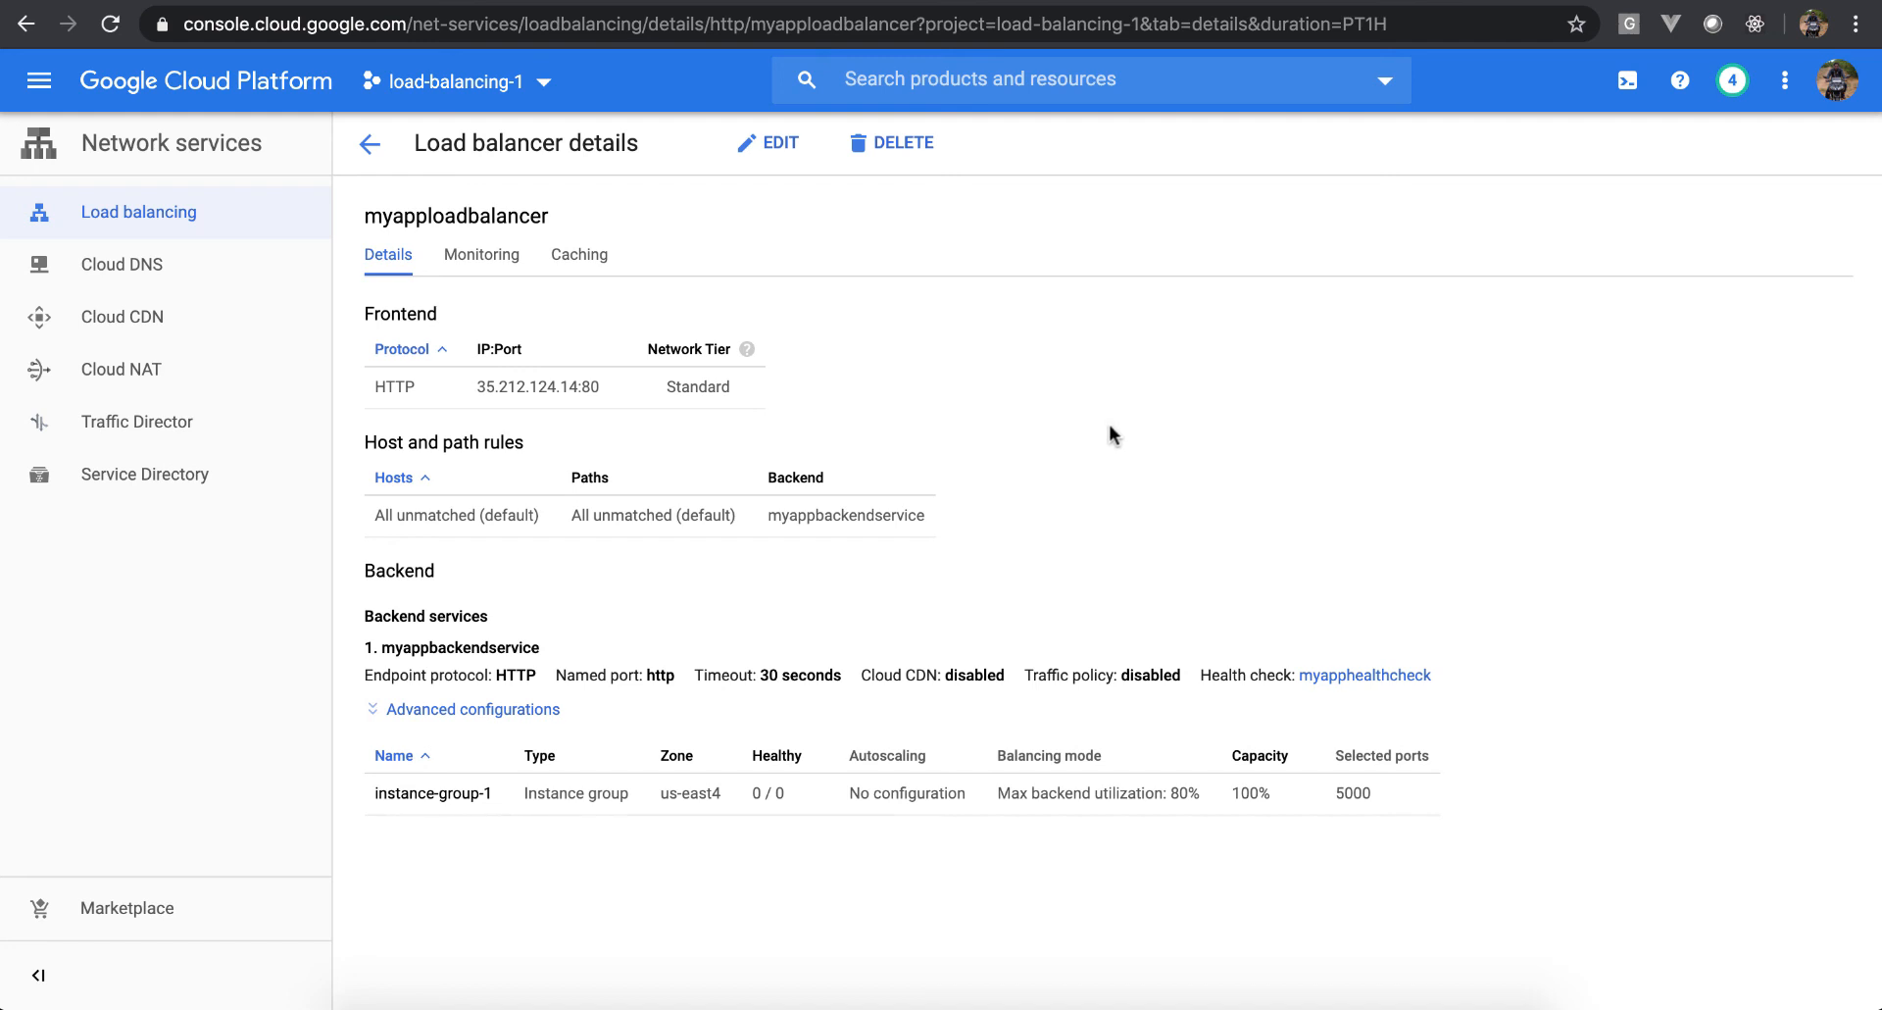
Check instance-group-1's healthy instance count in the load balancer details again
mouse_move(788, 796)
mouse_down()
mouse_move(757, 797)
mouse_move(774, 796)
mouse_up()
click(757, 798)
click(545, 709)
mouse_move(784, 790)
mouse_down()
mouse_move(757, 792)
mouse_move(784, 797)
mouse_up()
click(790, 799)
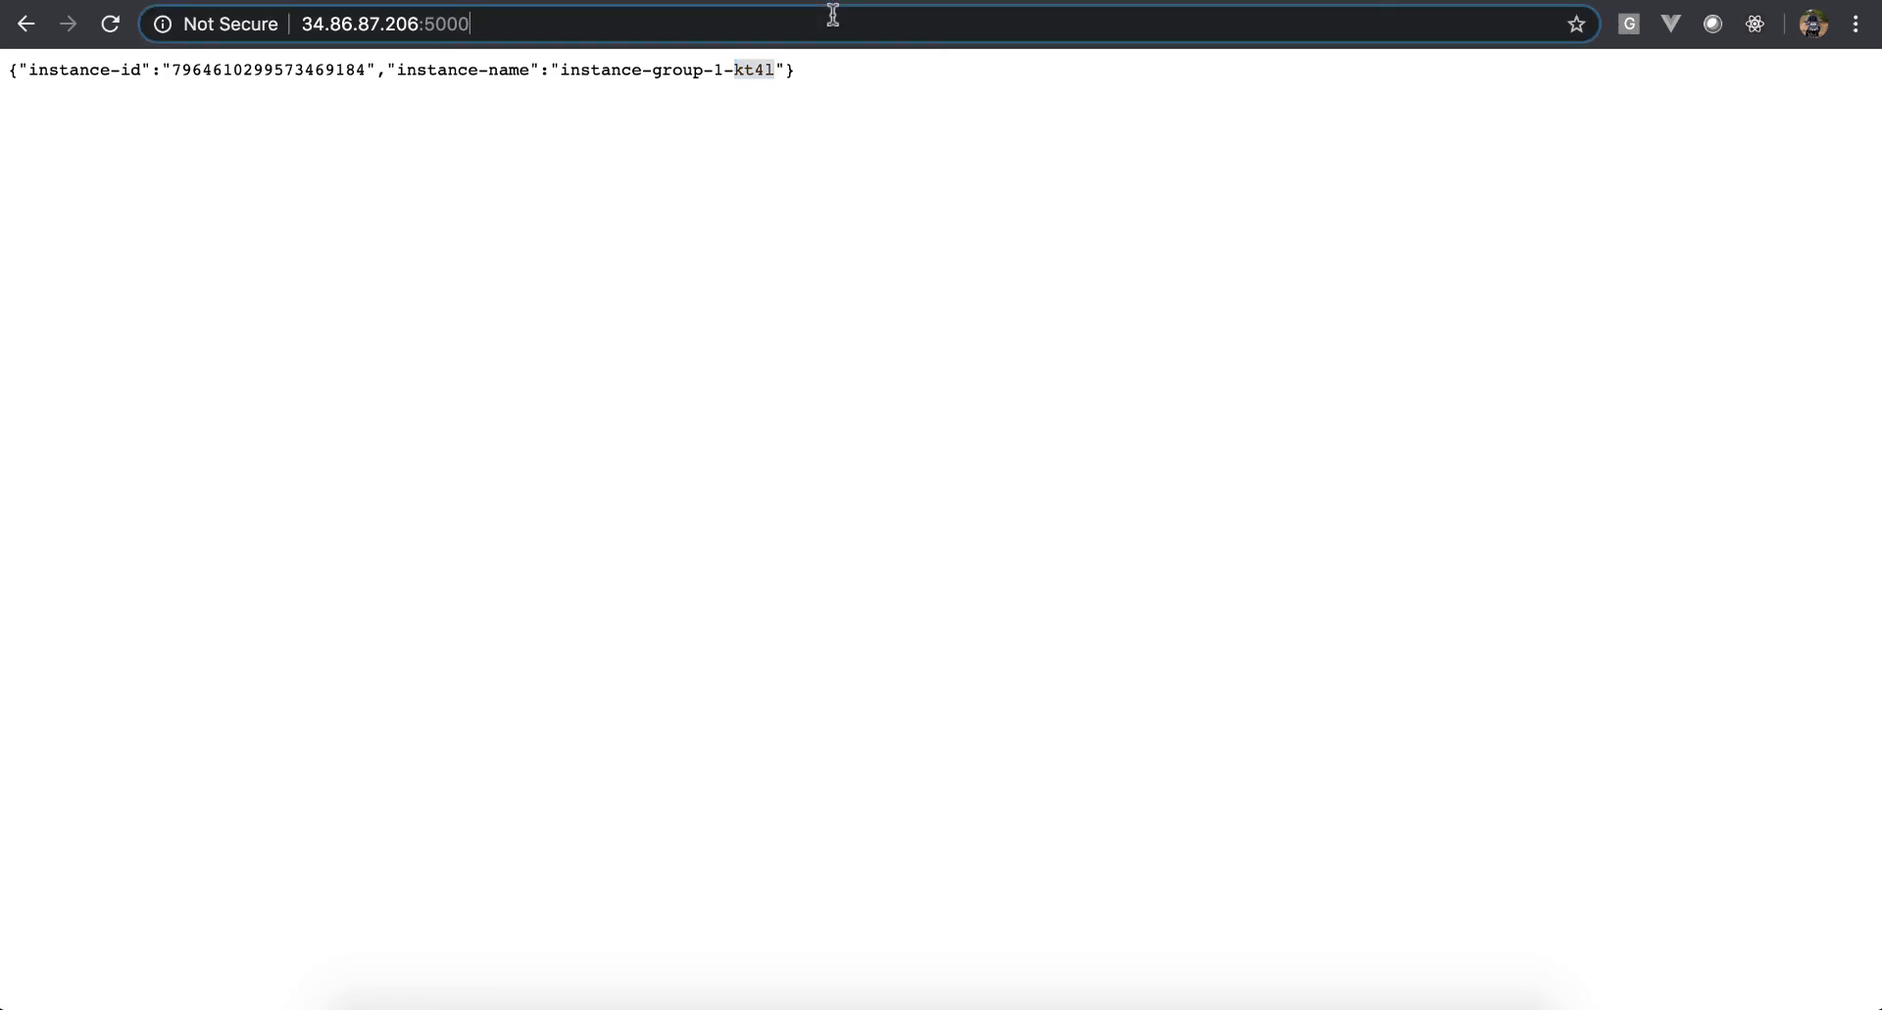
Reload the instance's page at 34.86.87.206:5000, and retry the load balancer's address 35.212.124.14
click(833, 16)
key(Return)
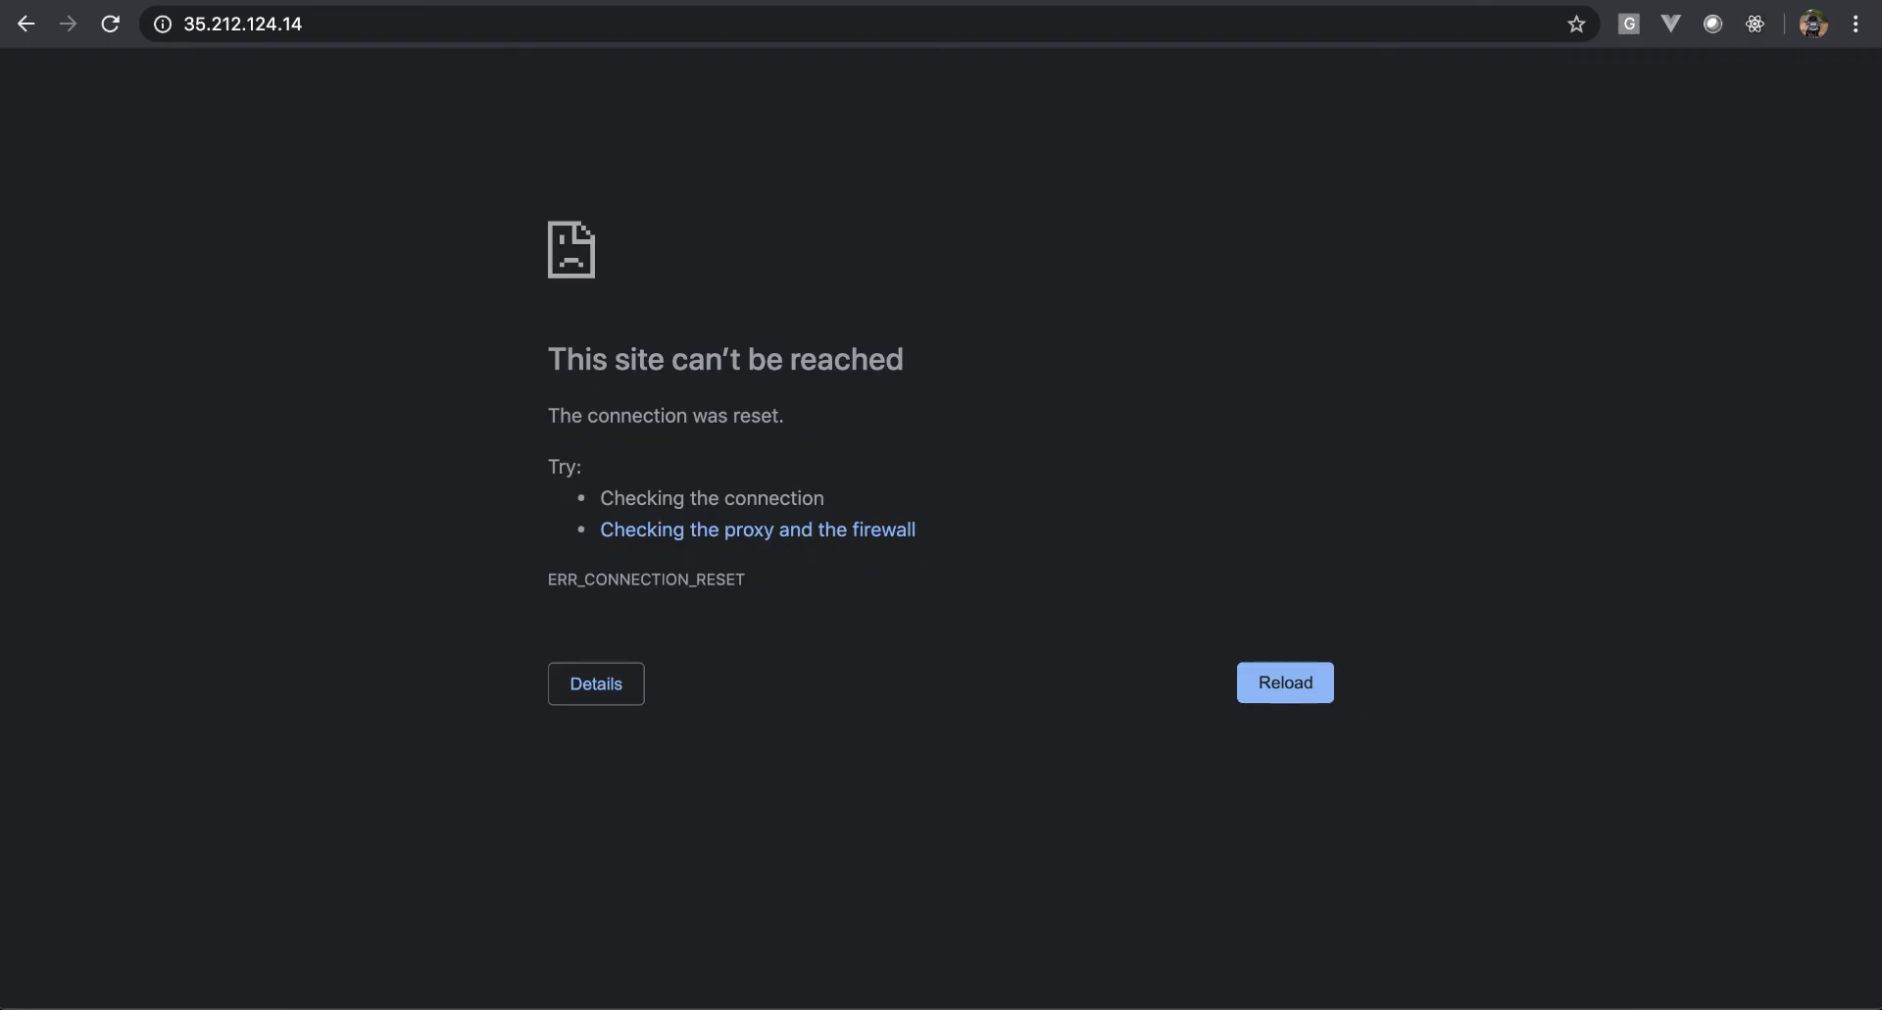
click(1405, 20)
key(Return)
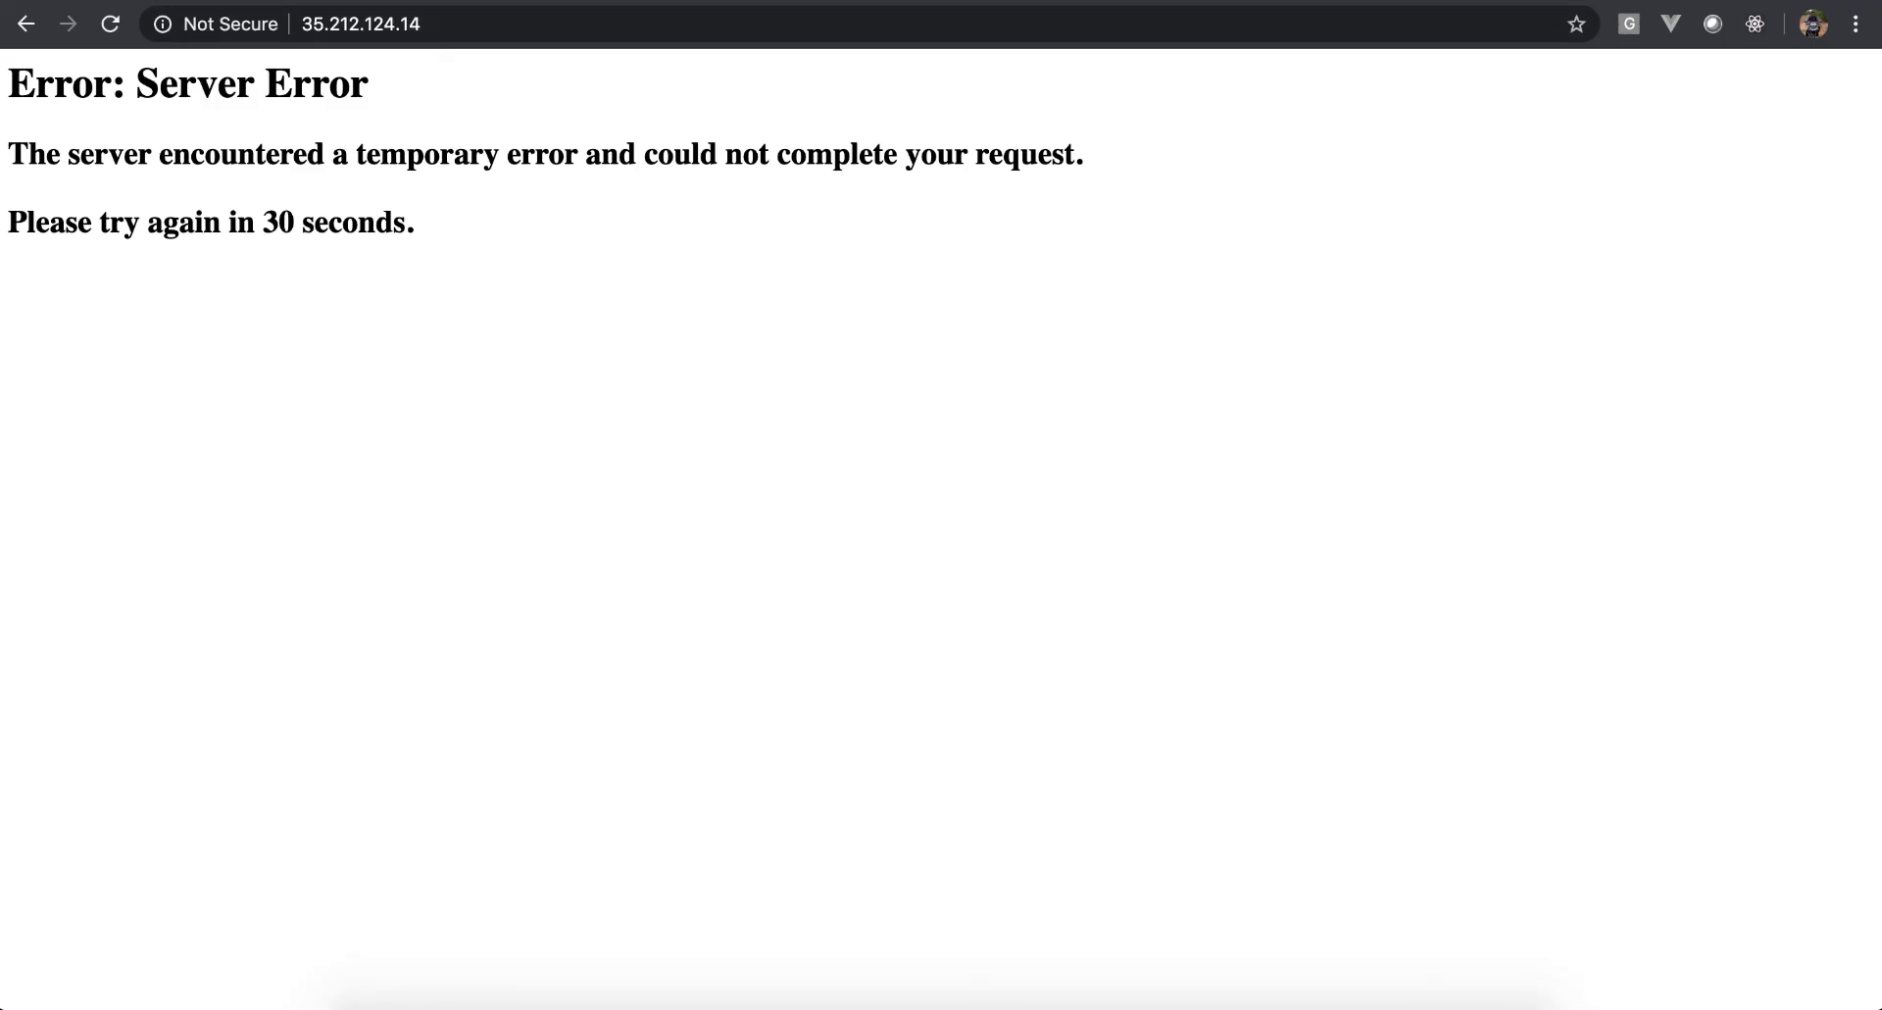
click(616, 35)
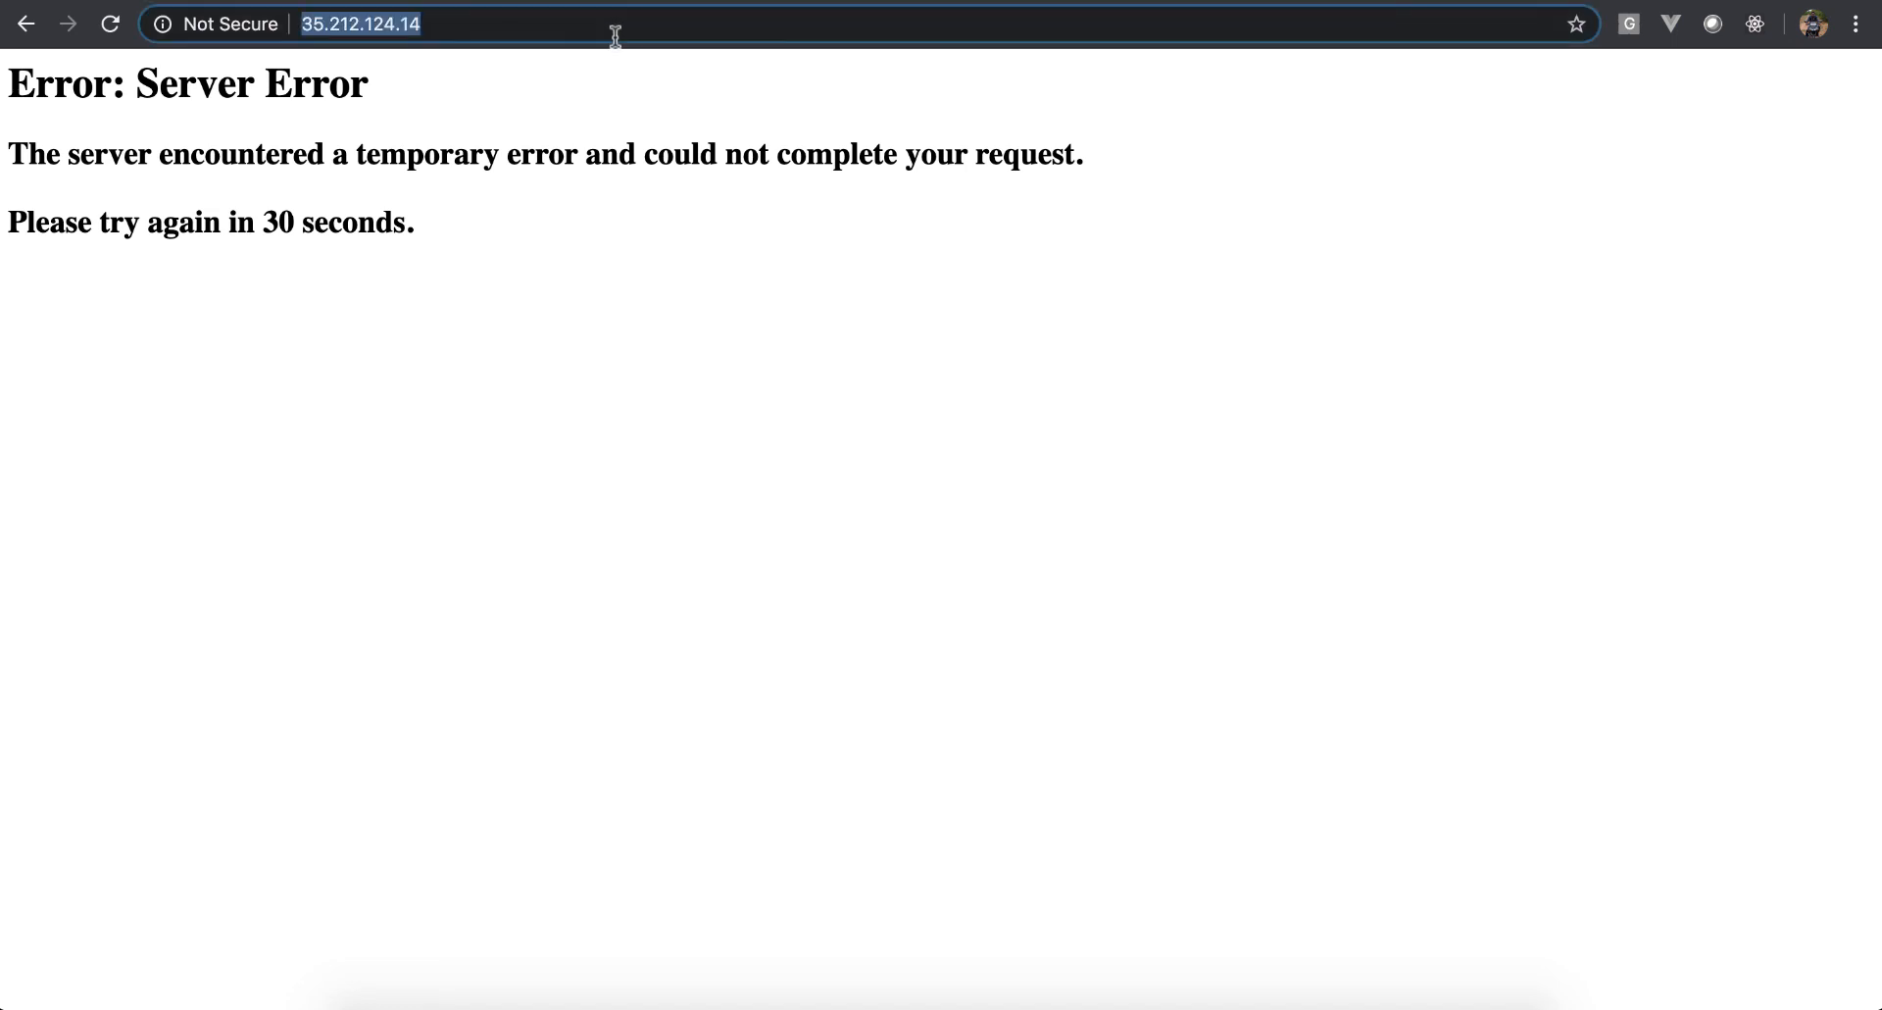
key(Return)
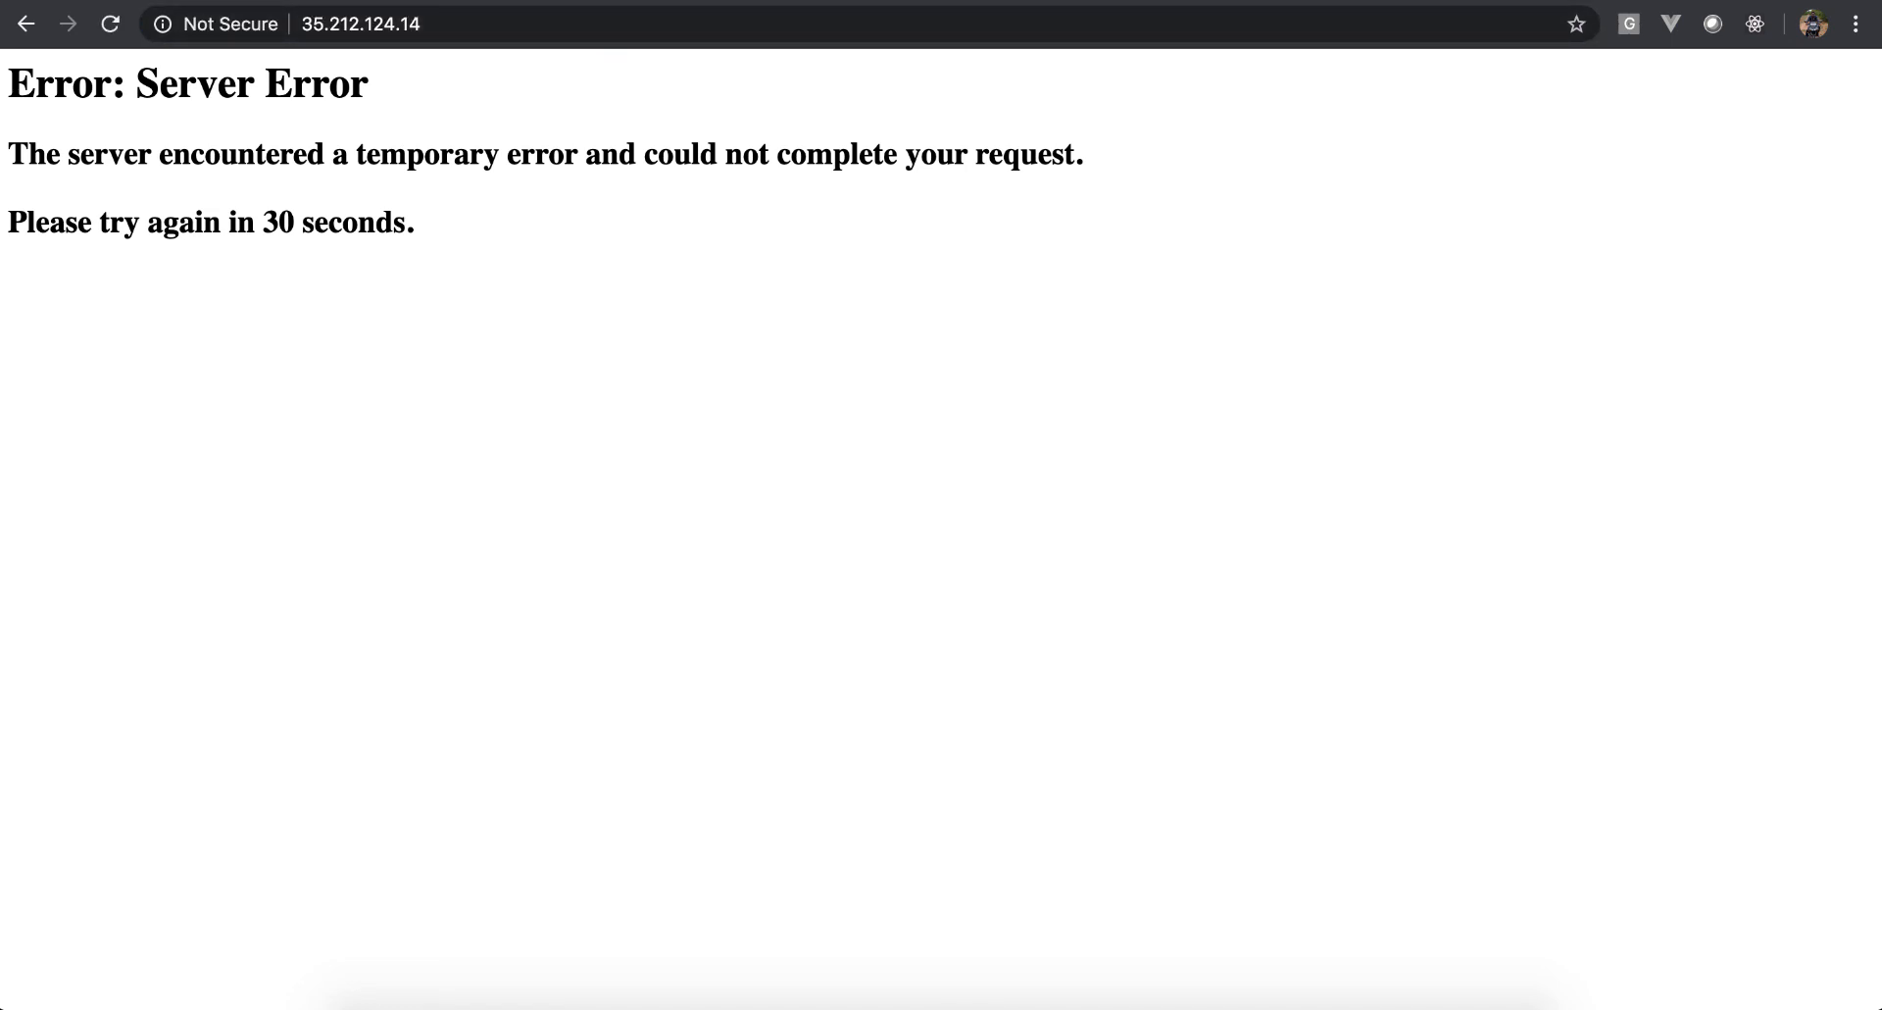
Recheck the instance group's healthy count in the load balancer details, and return to the load balancer's web page
key(ctrl+shift+Tab)
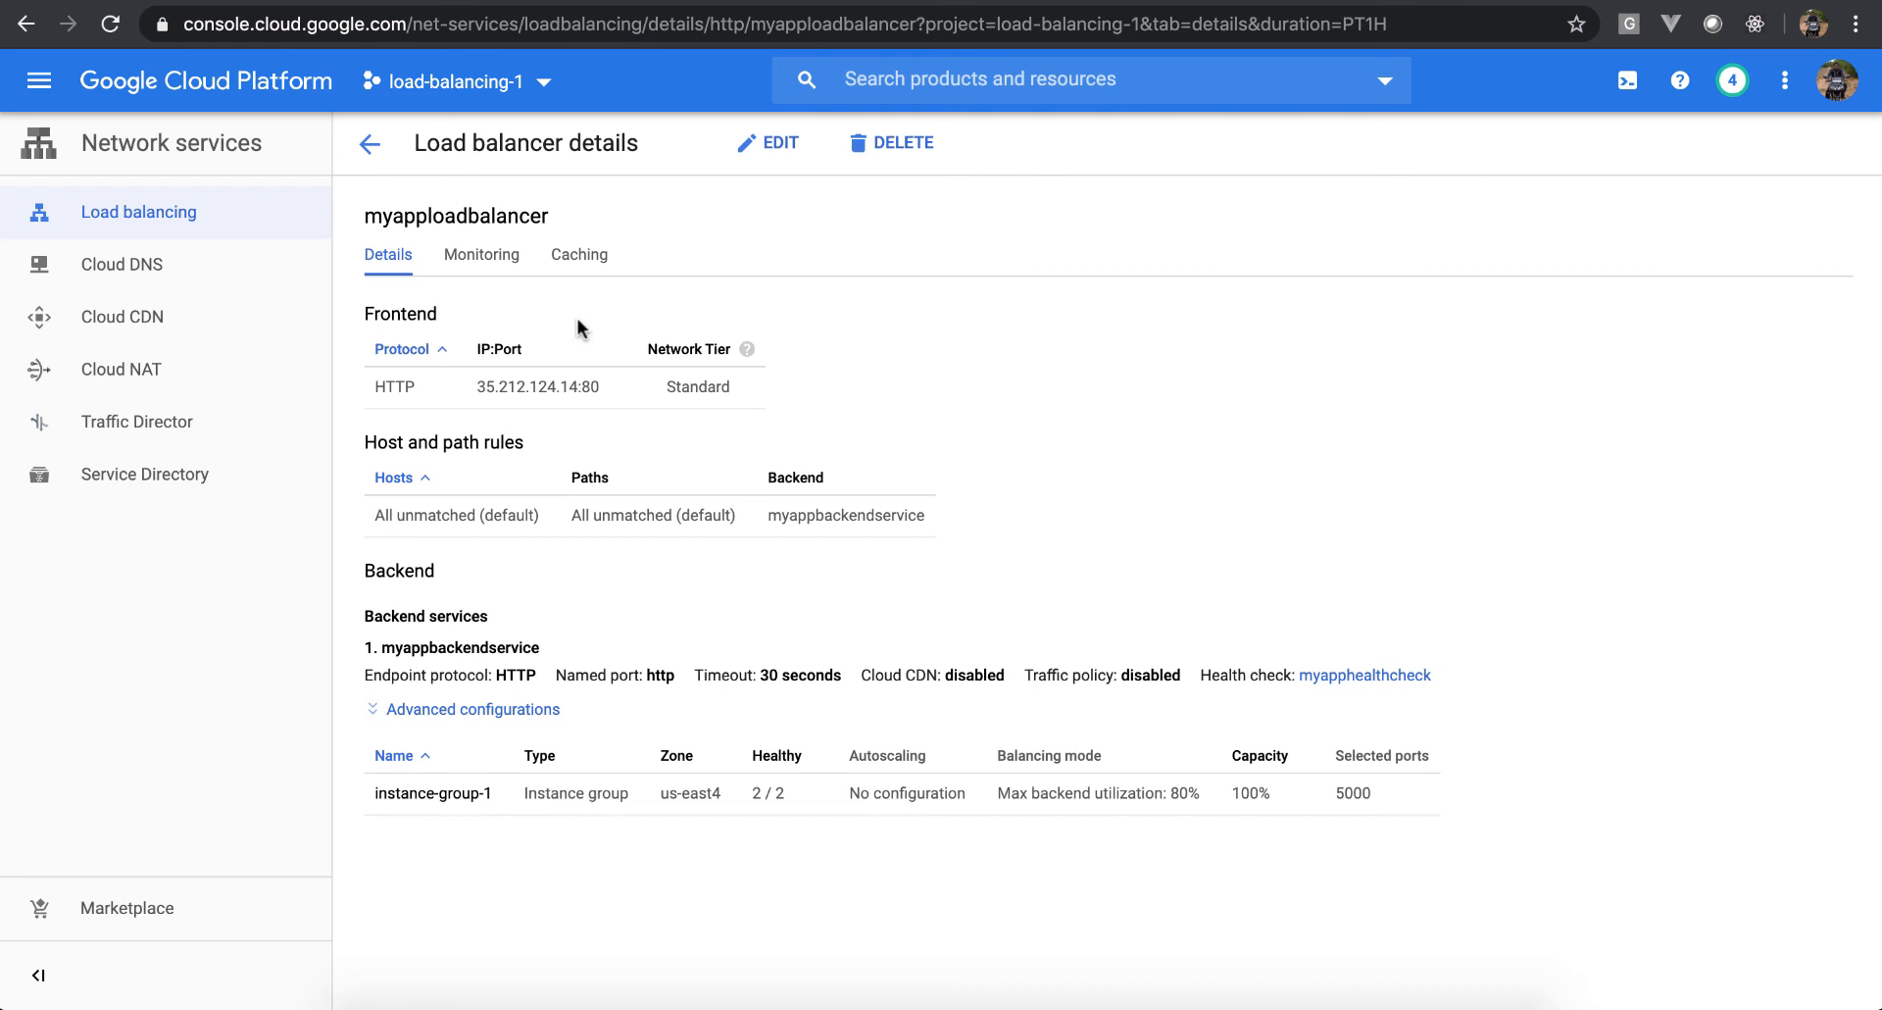
click(1349, 0)
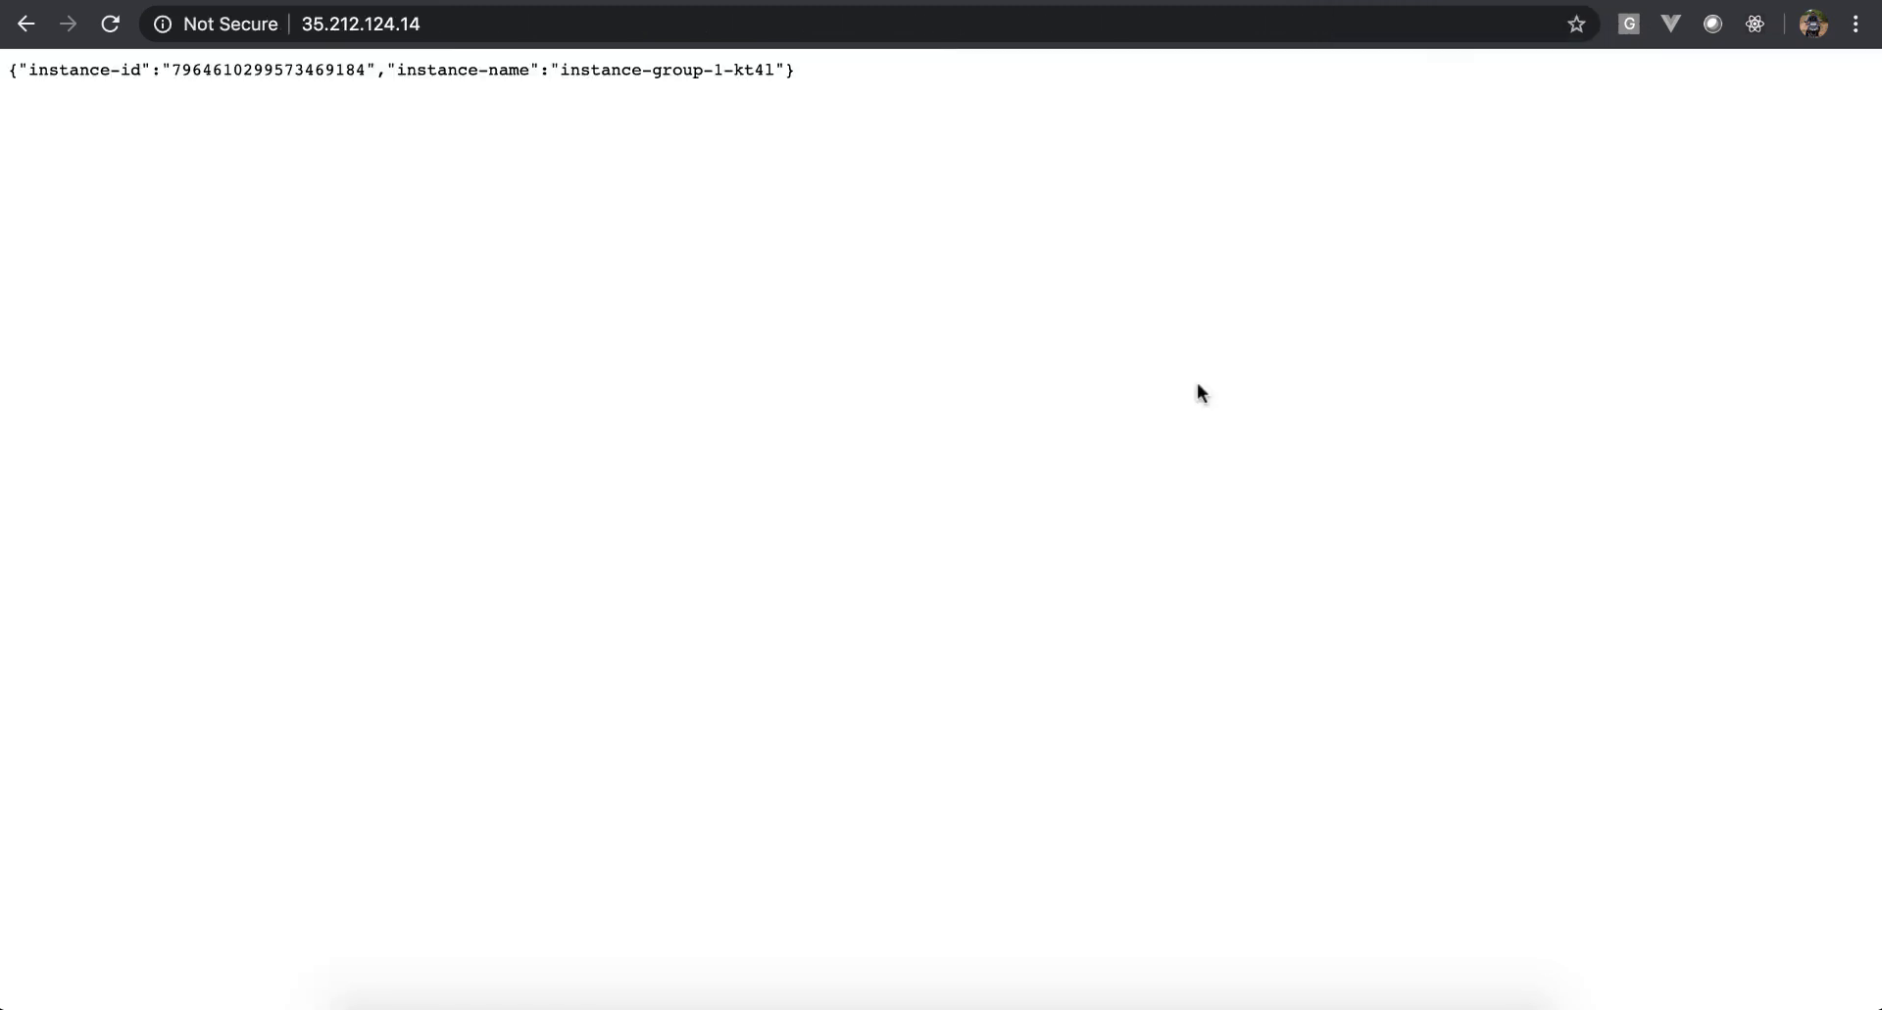